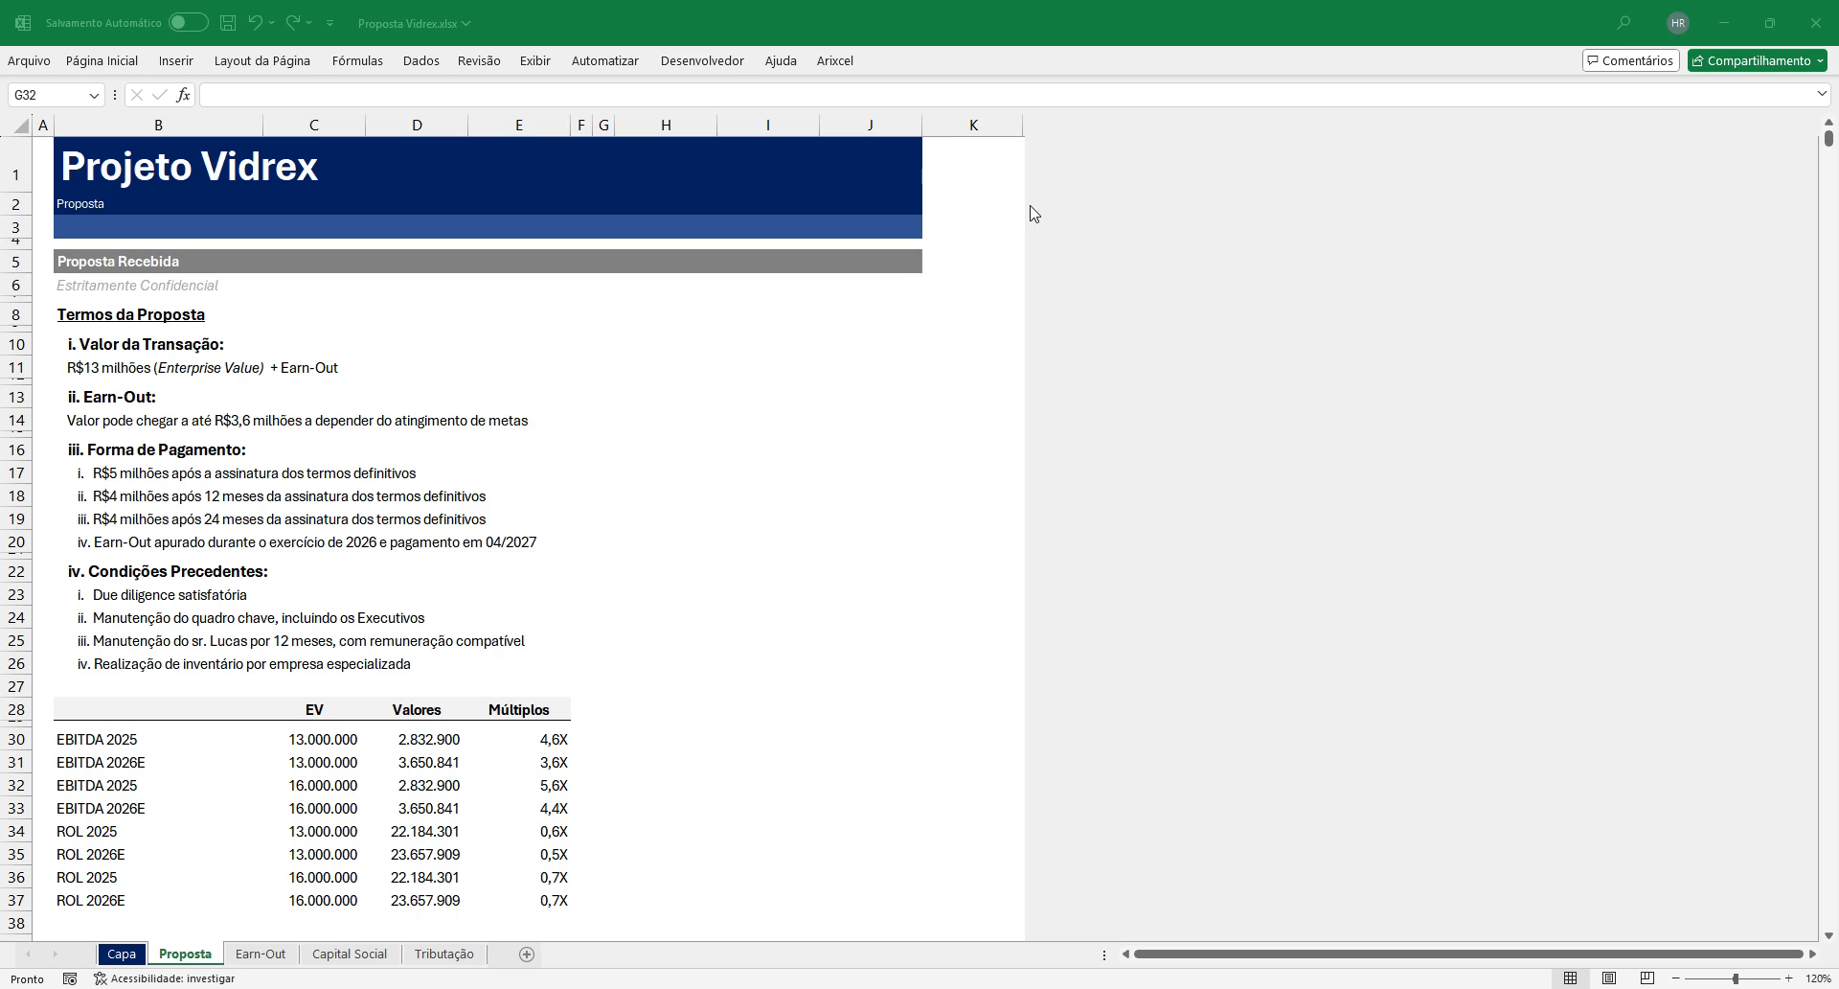
Step: Switch to the LOI_Vidrex_MA document in Word and review the letter of intent's terms, including the exclusivity clause
key("alt+Tab")
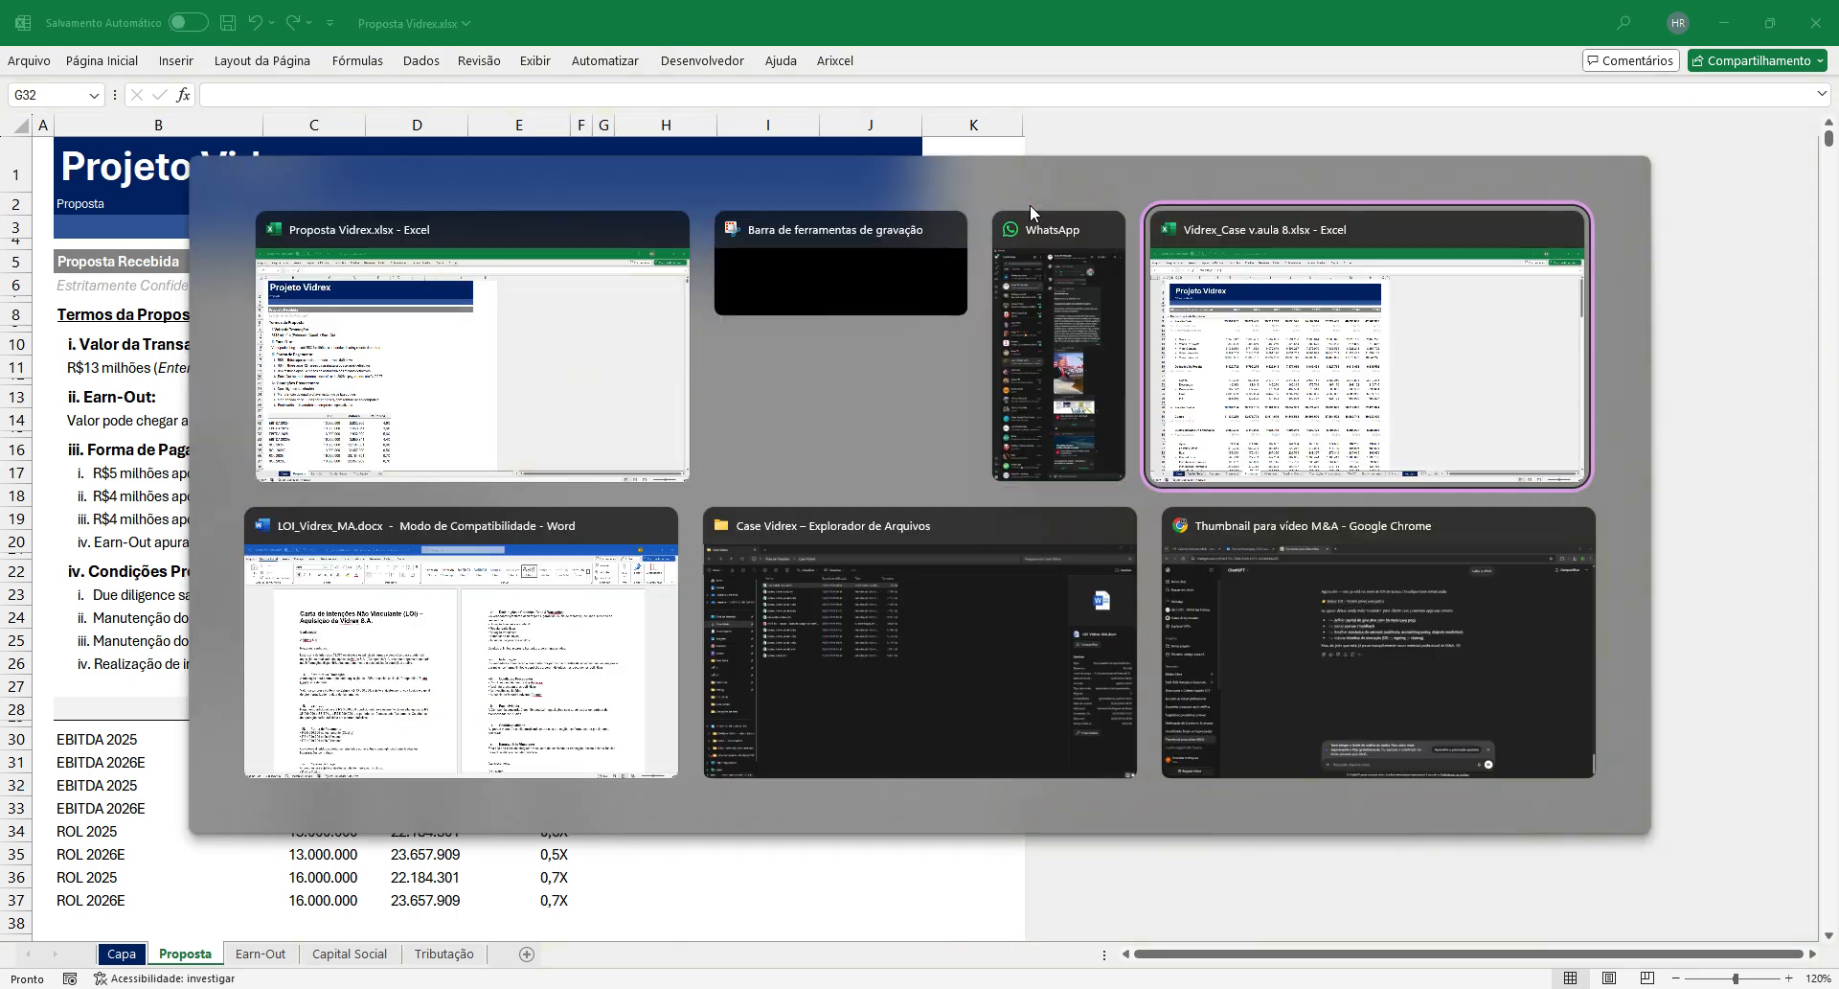
key("alt+Tab")
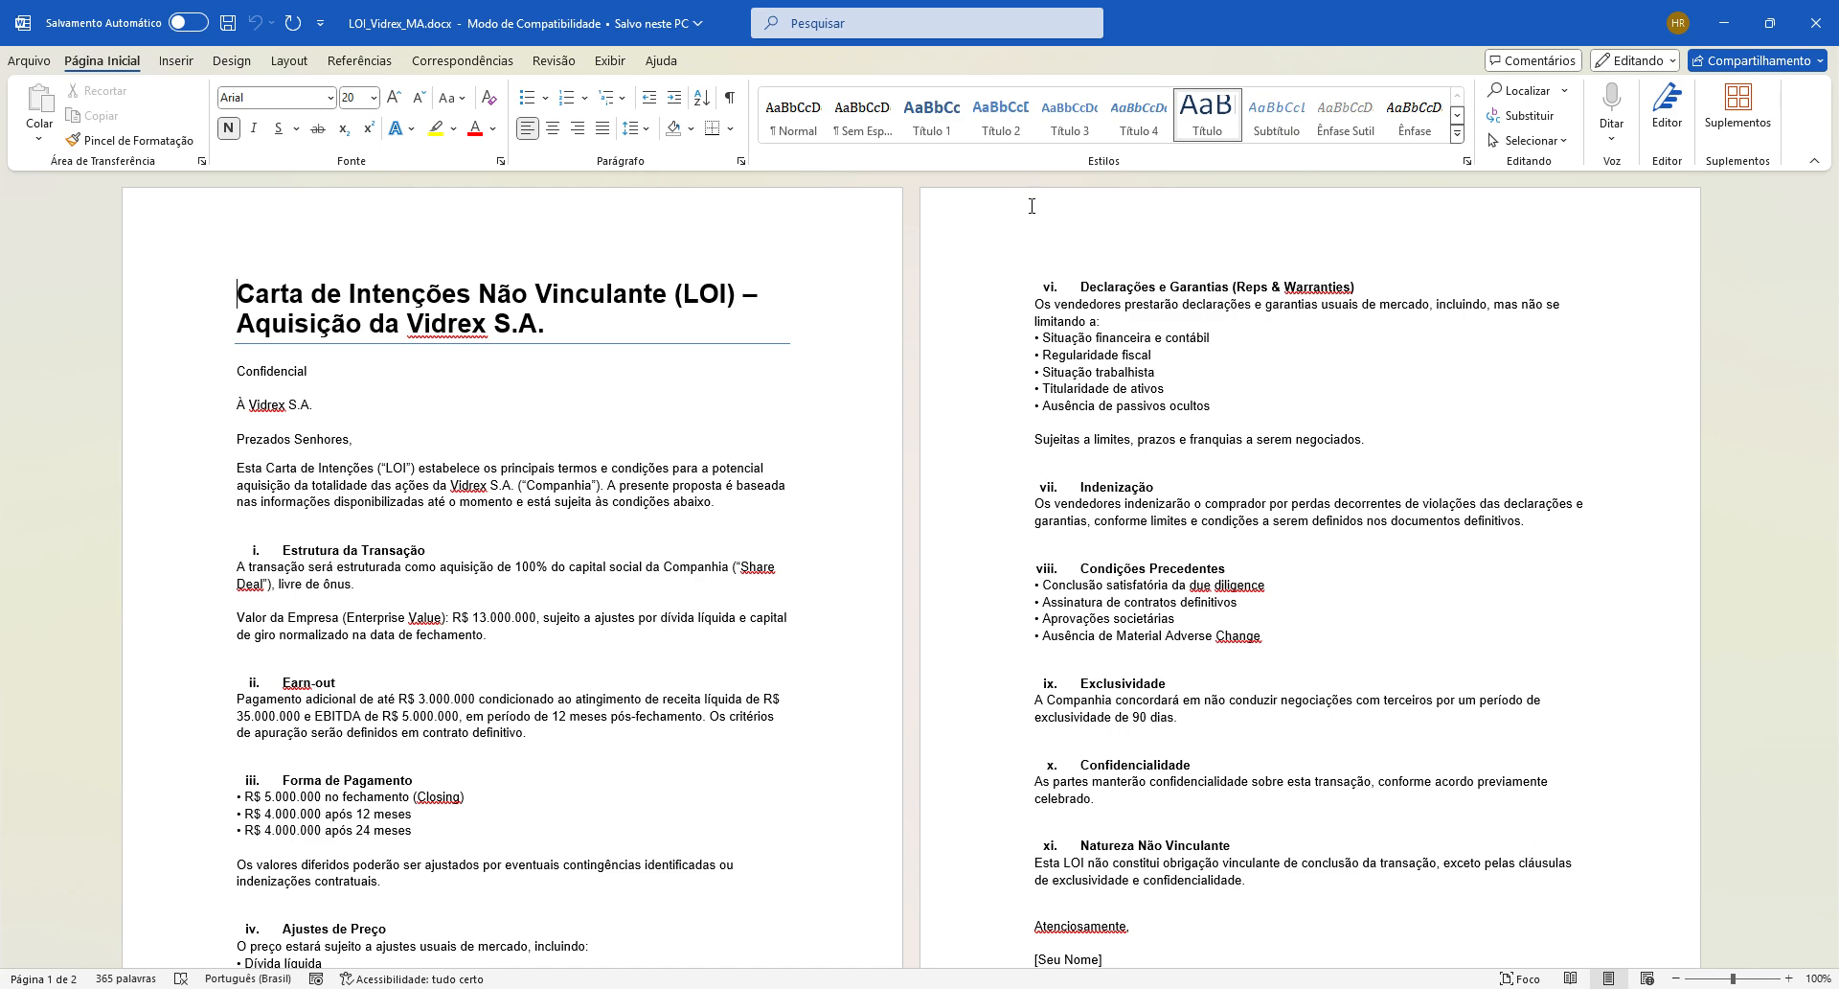
scroll(561, 785, "down", 4)
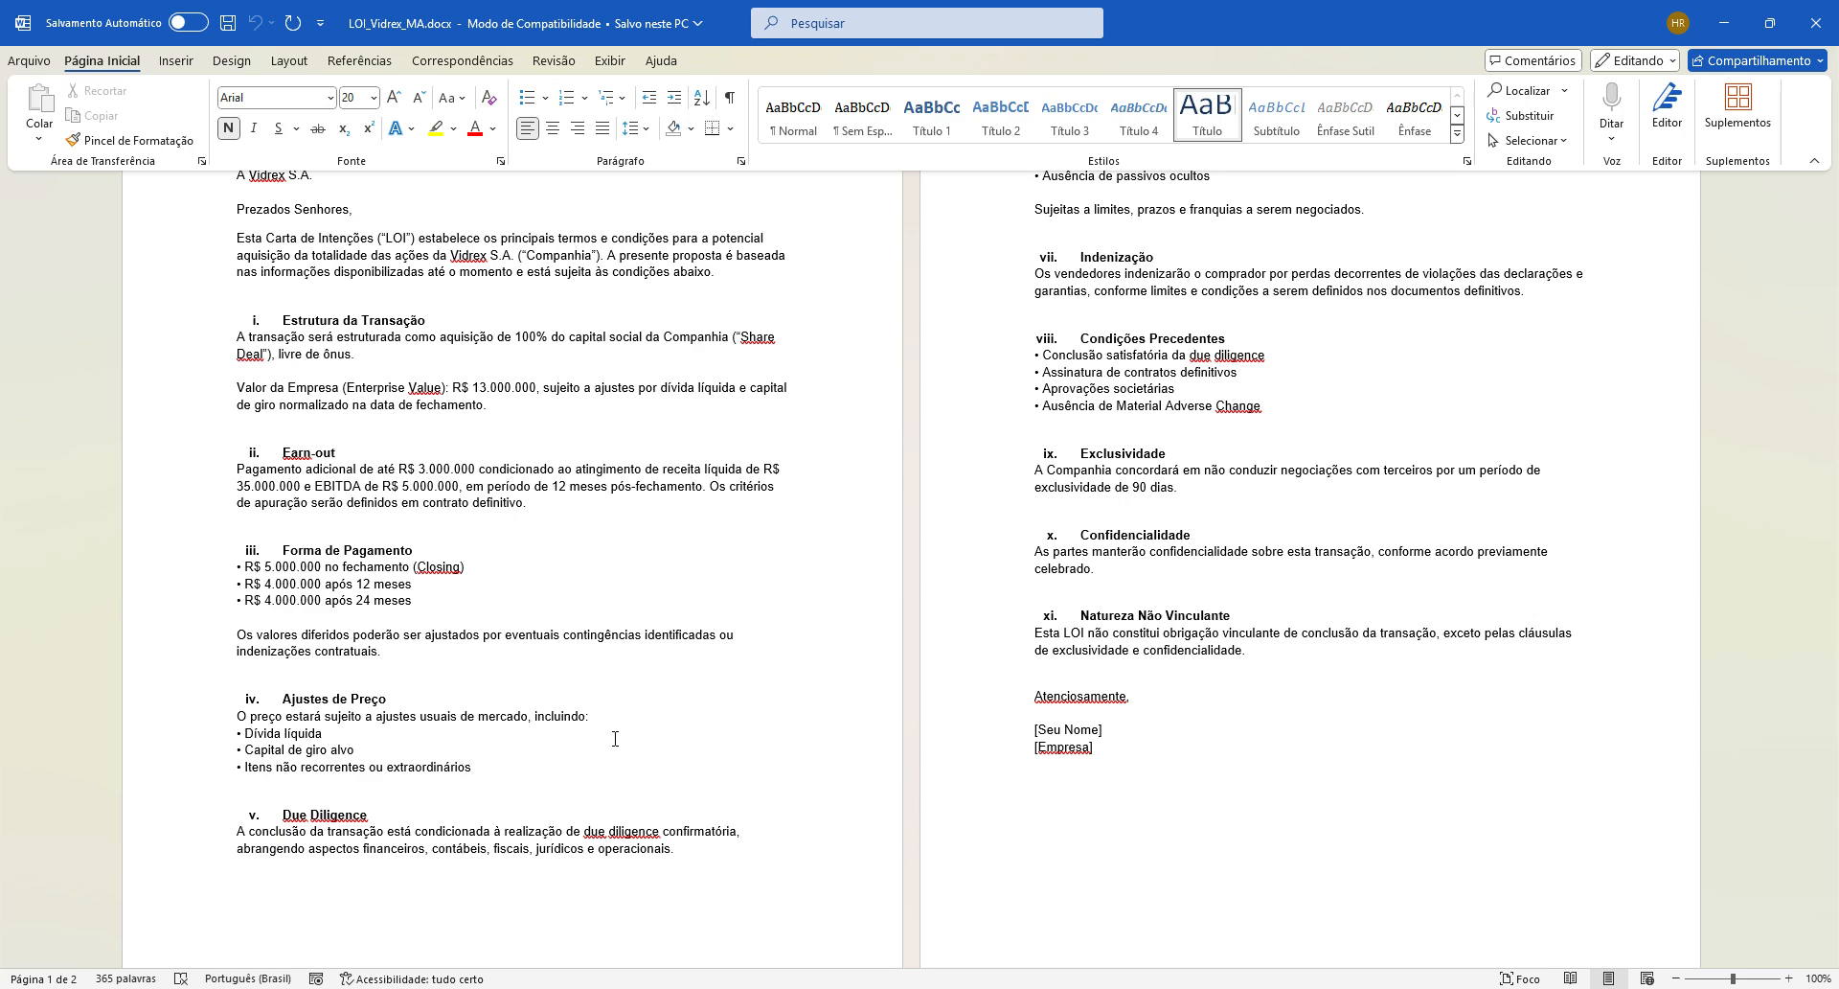
scroll(615, 738, "up", 3)
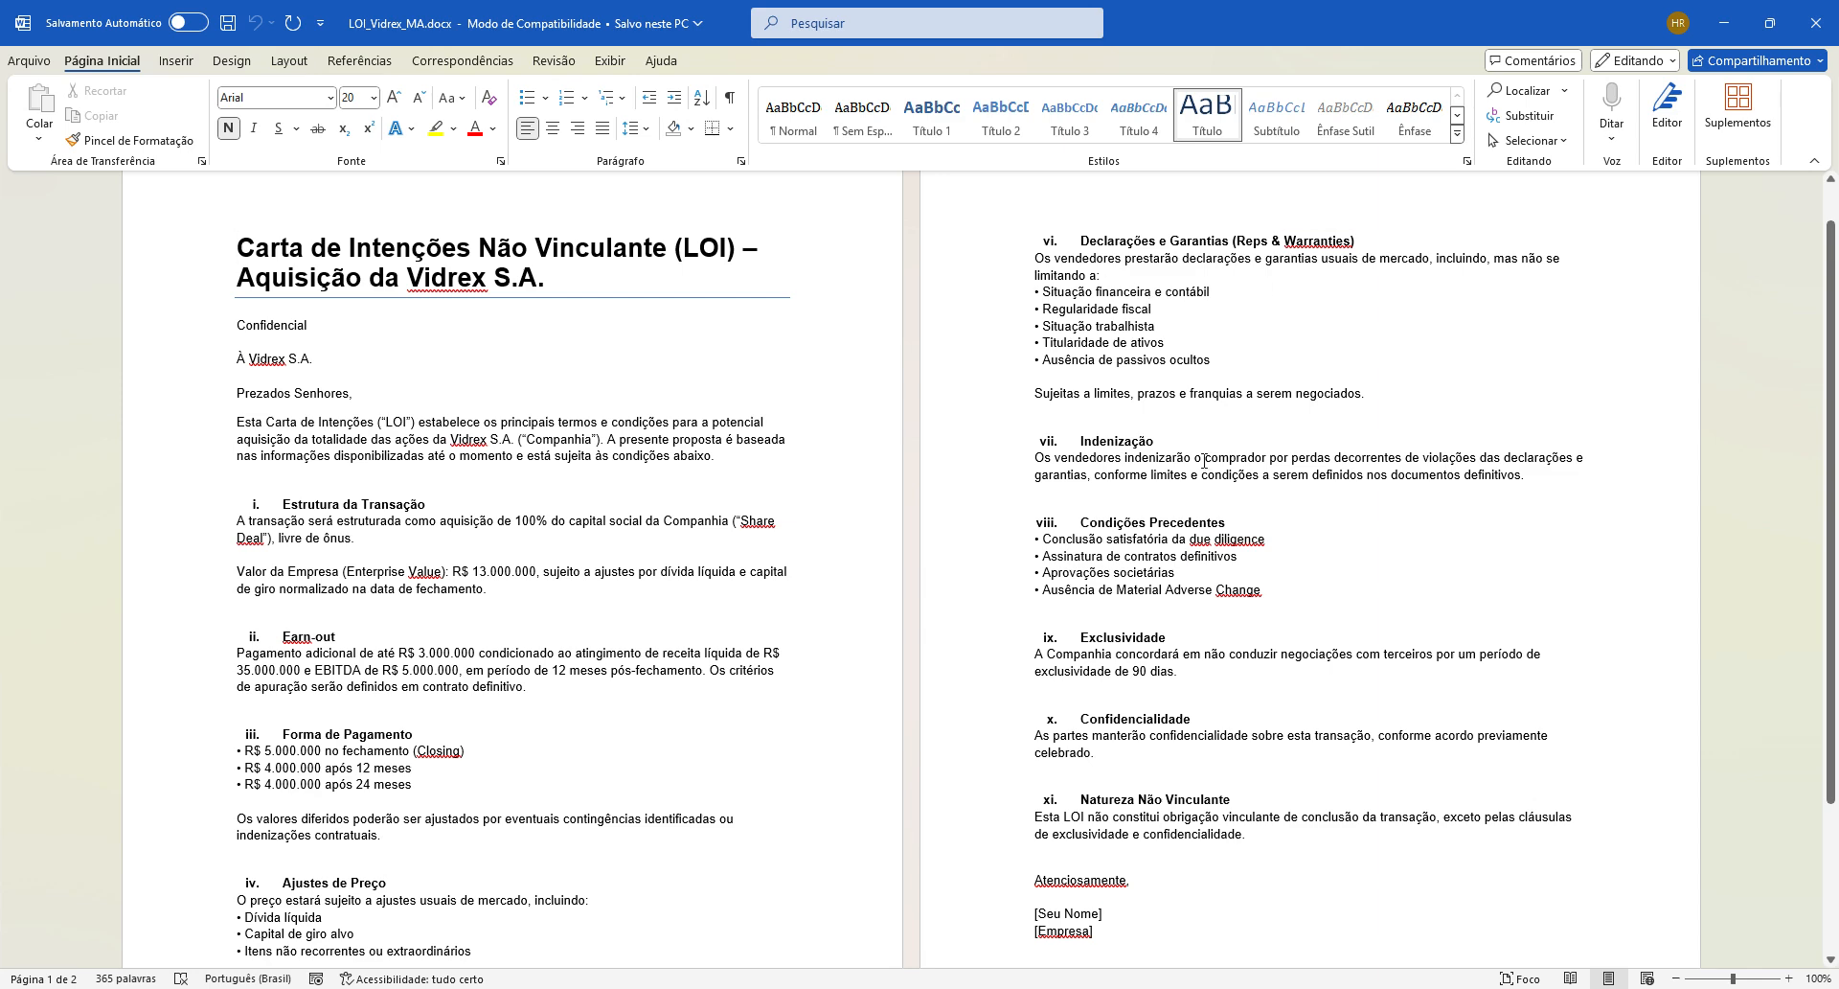
double_click(1139, 671)
left_click(1457, 632)
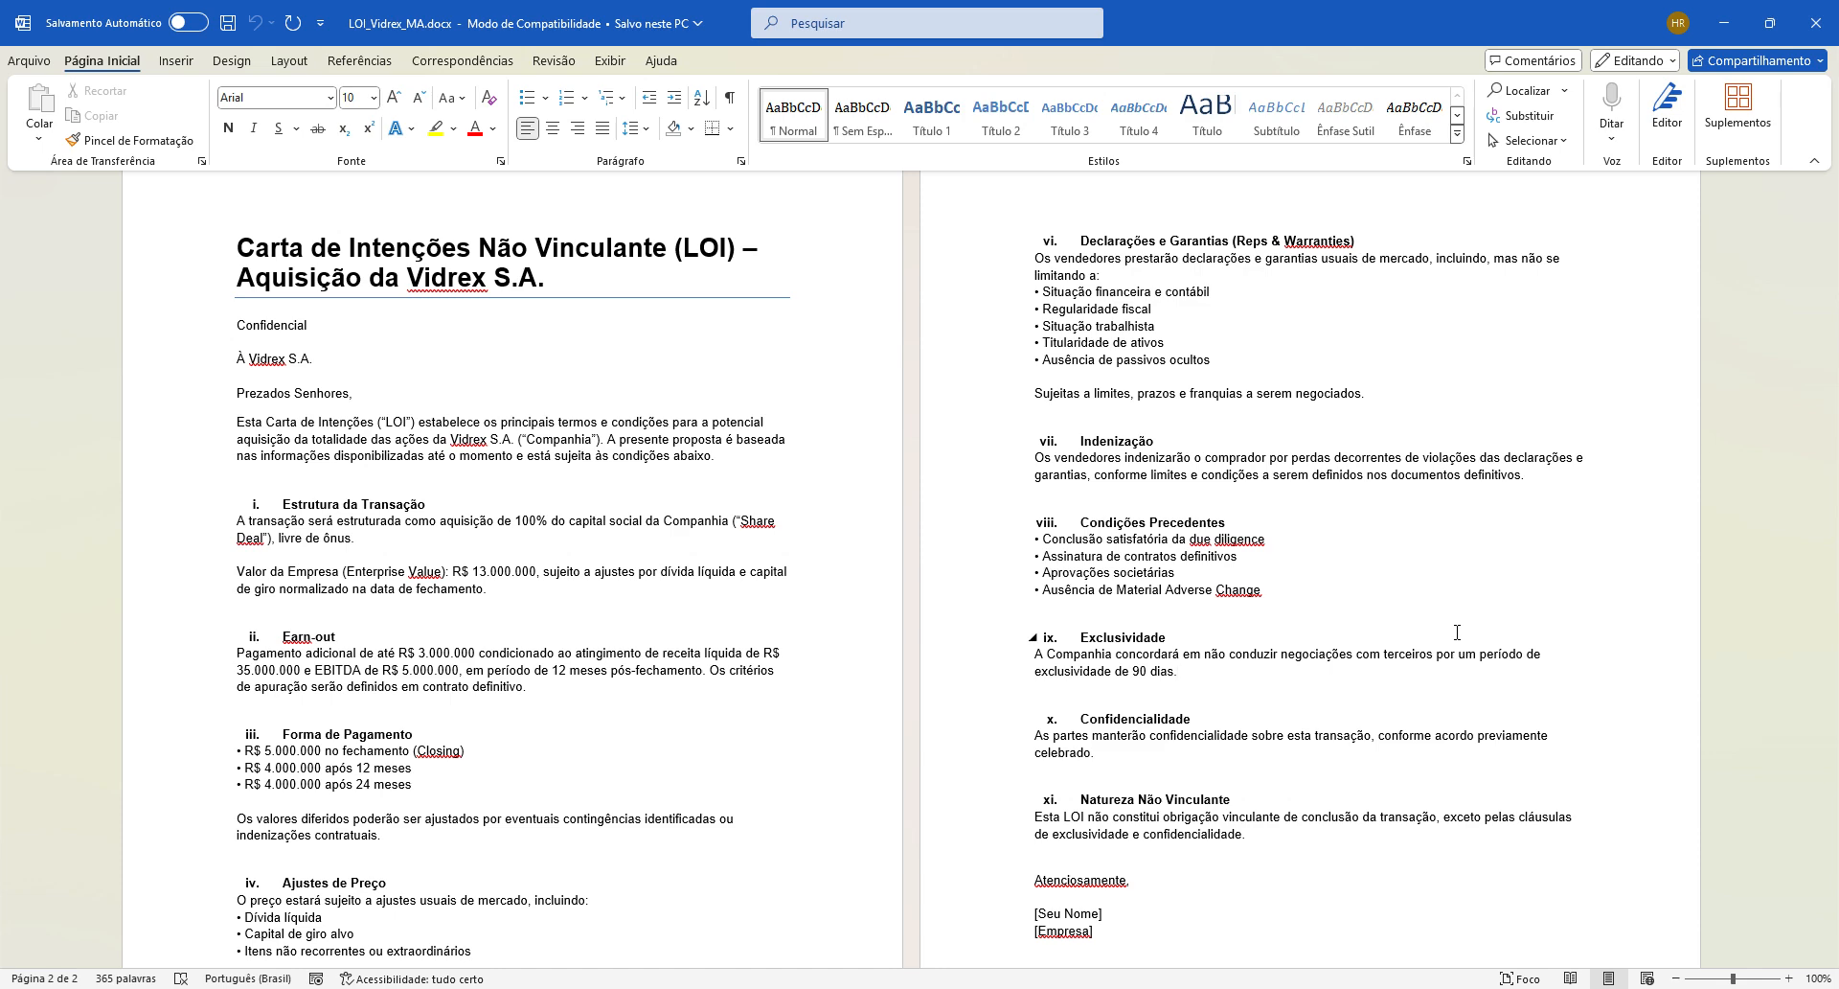
Step: Return to the Proposta Vidrex workbook in Excel and examine the EBITDA multiples in the Proposta sheet's valuation table
key("alt+Tab")
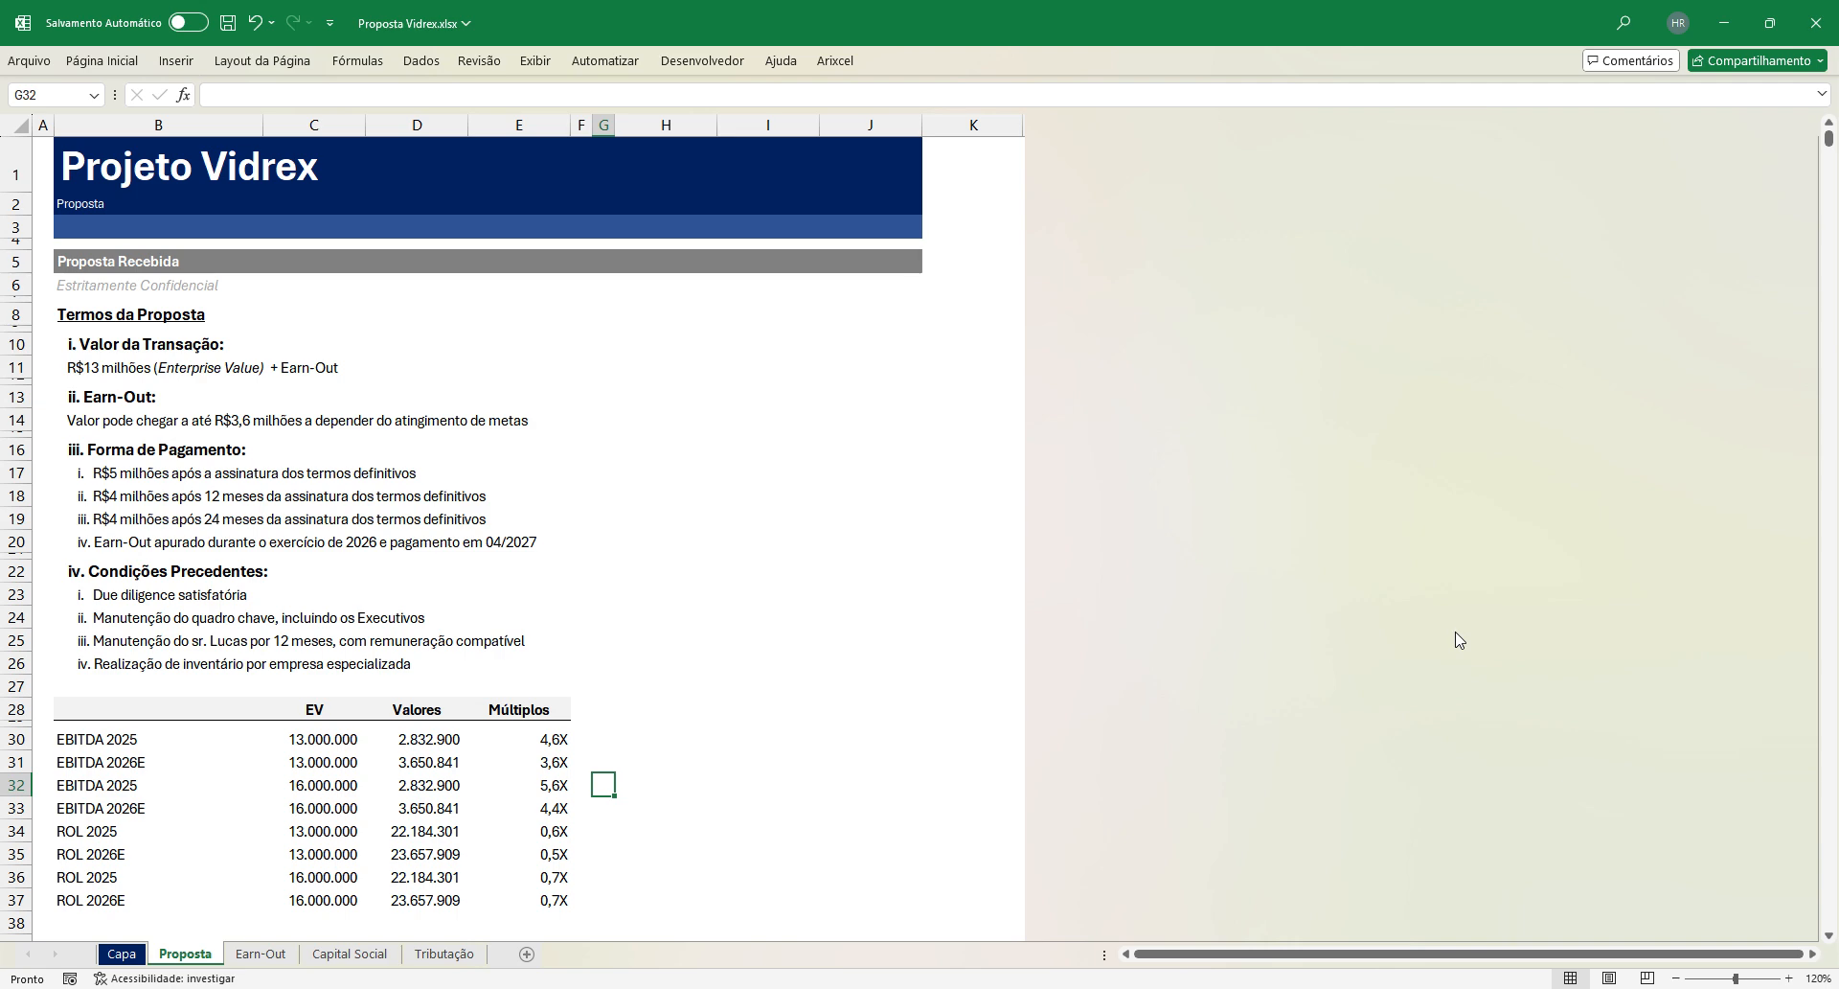
key("Left")
key("Left")
key("Up")
key("Up")
key("Up")
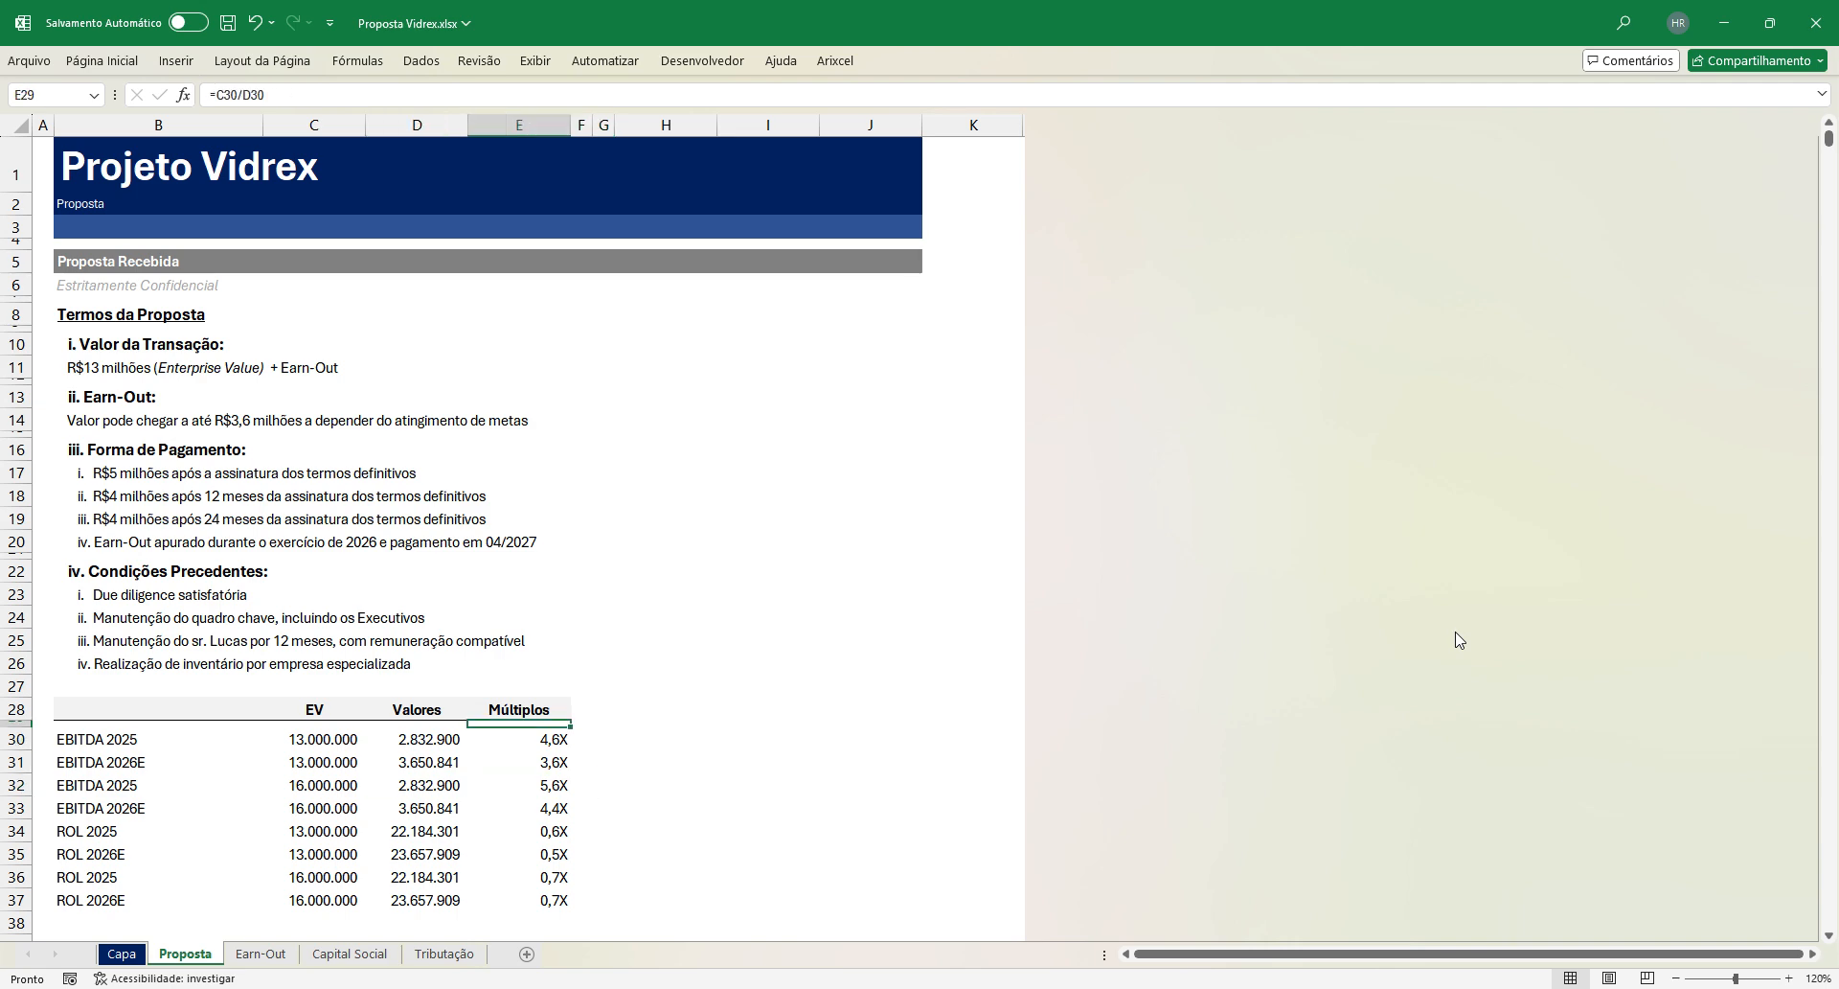
key("Down")
key("Down")
key("Down")
key("Down")
key("Up")
key("Up")
key("Up")
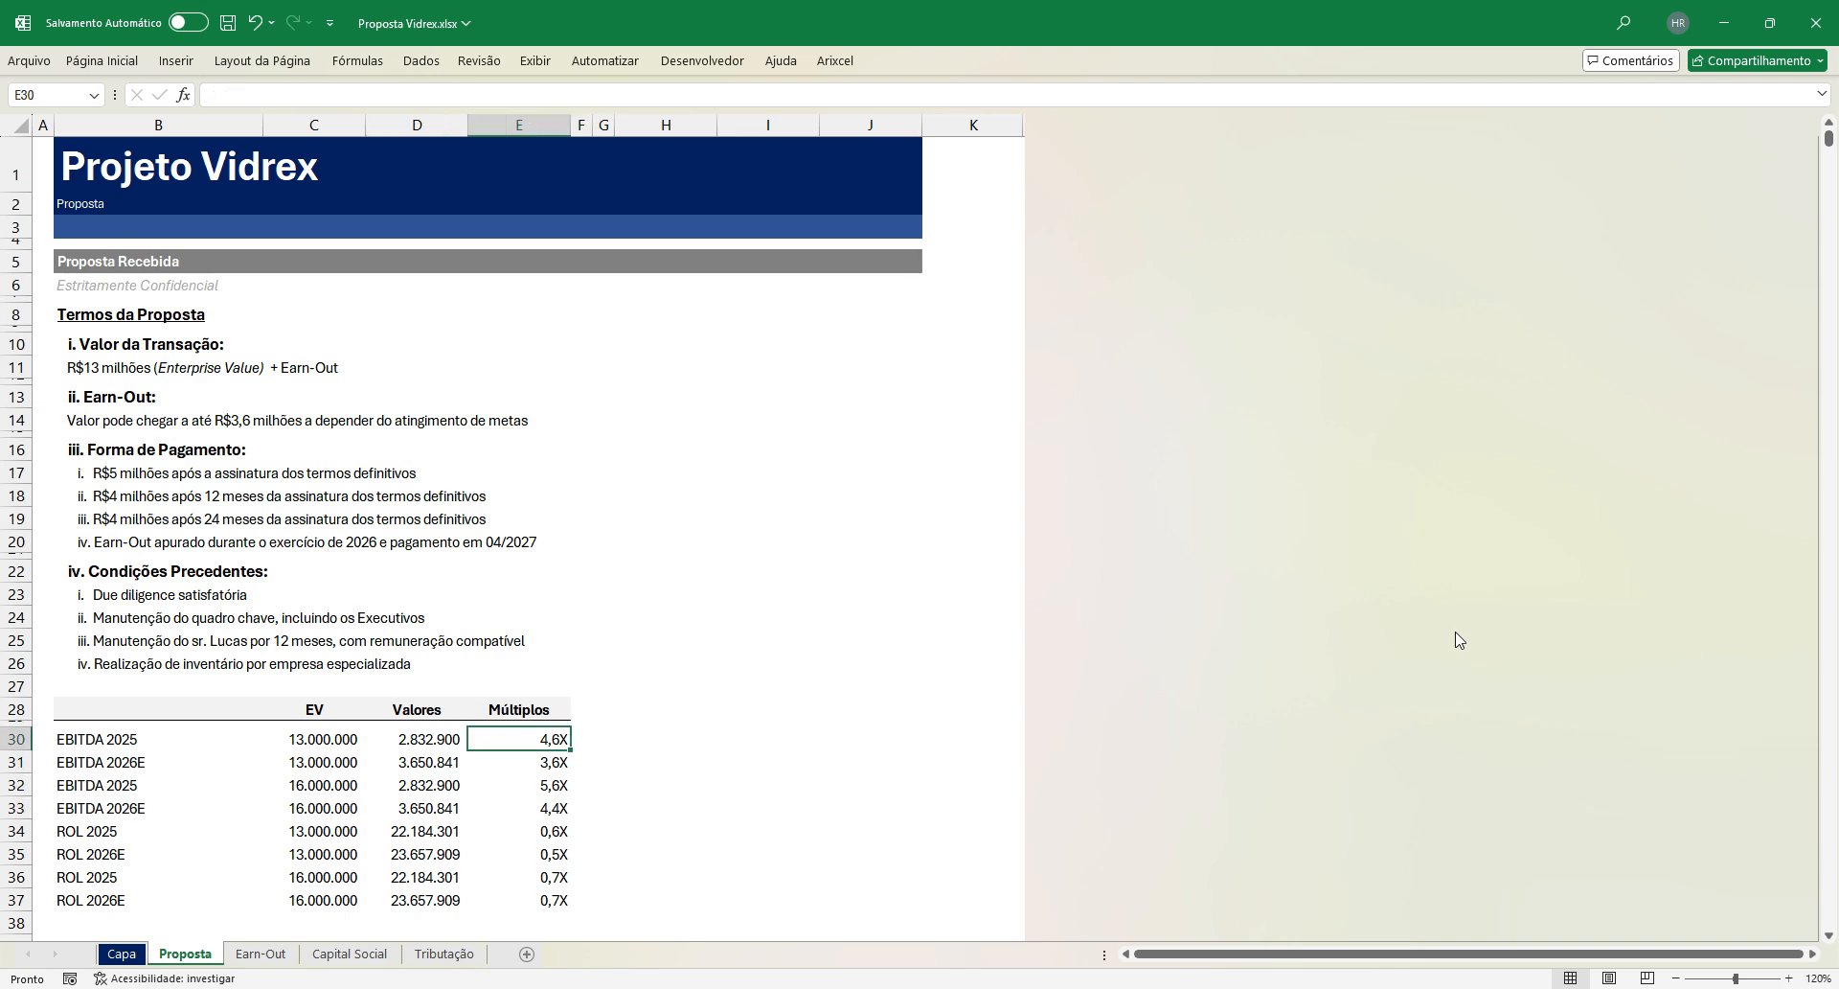
key("Down")
key("Down")
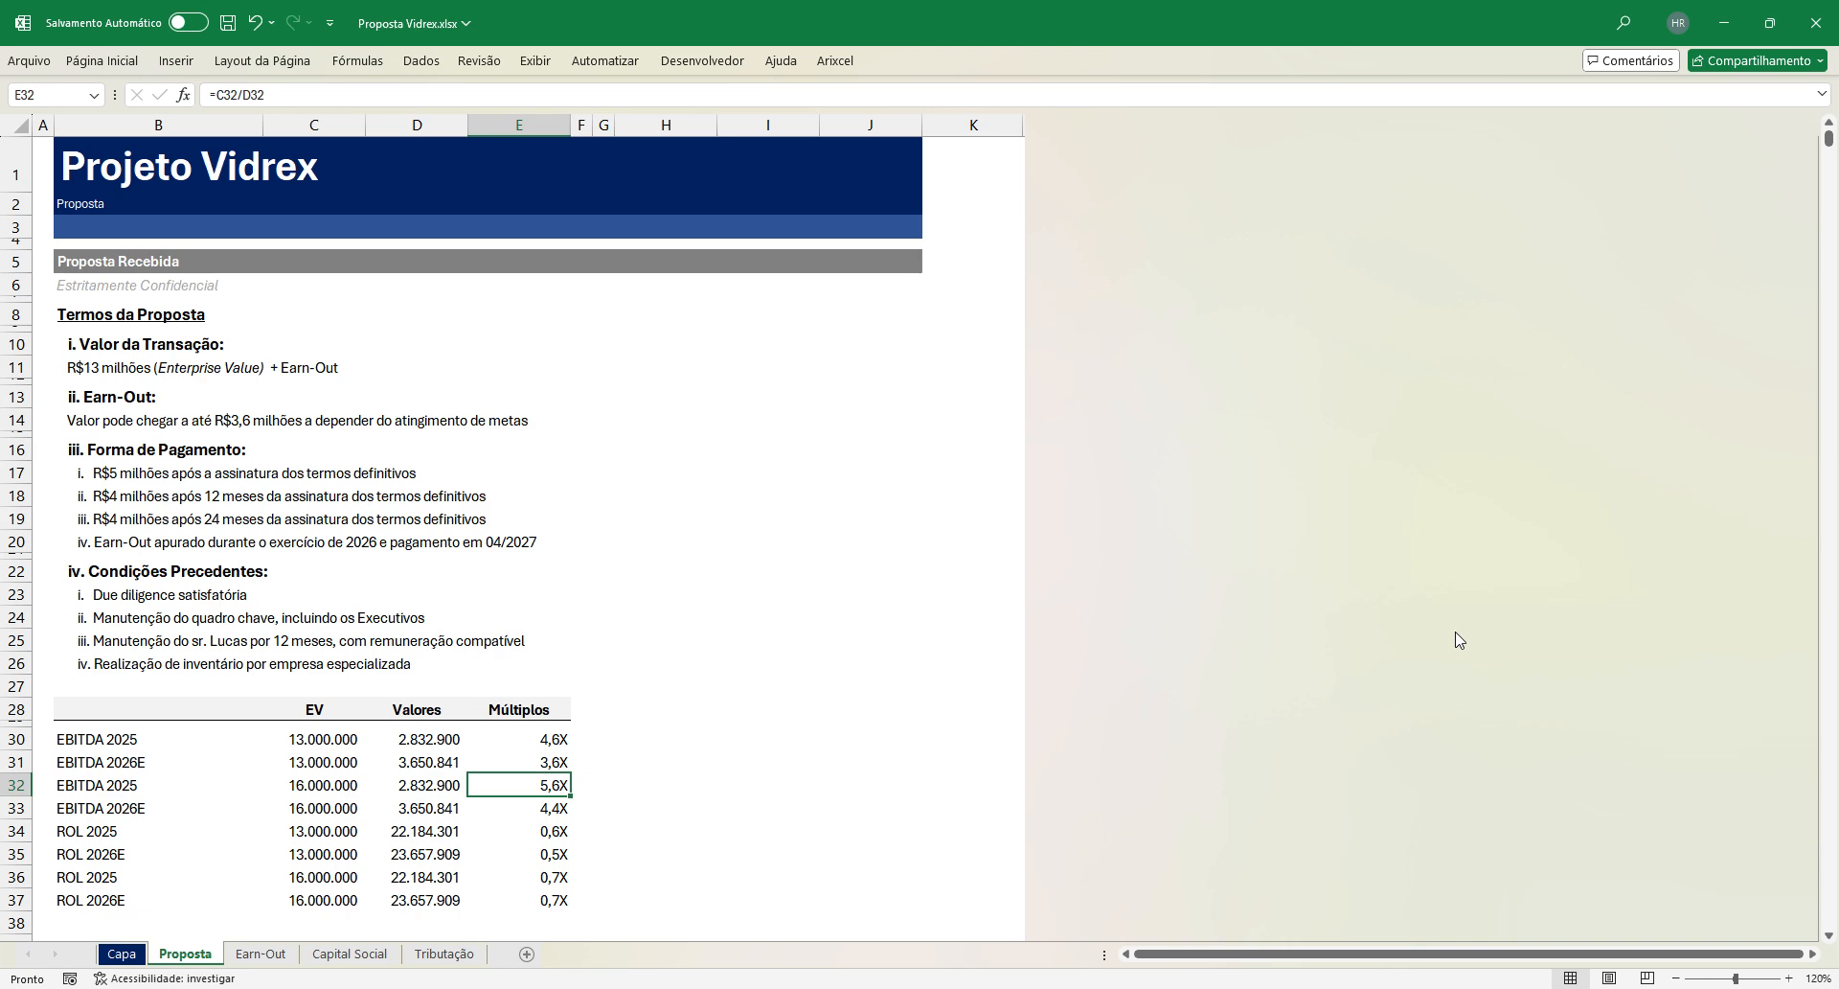
key("Left")
key("Right")
key("Up")
key("Up")
key("Left")
key("Right")
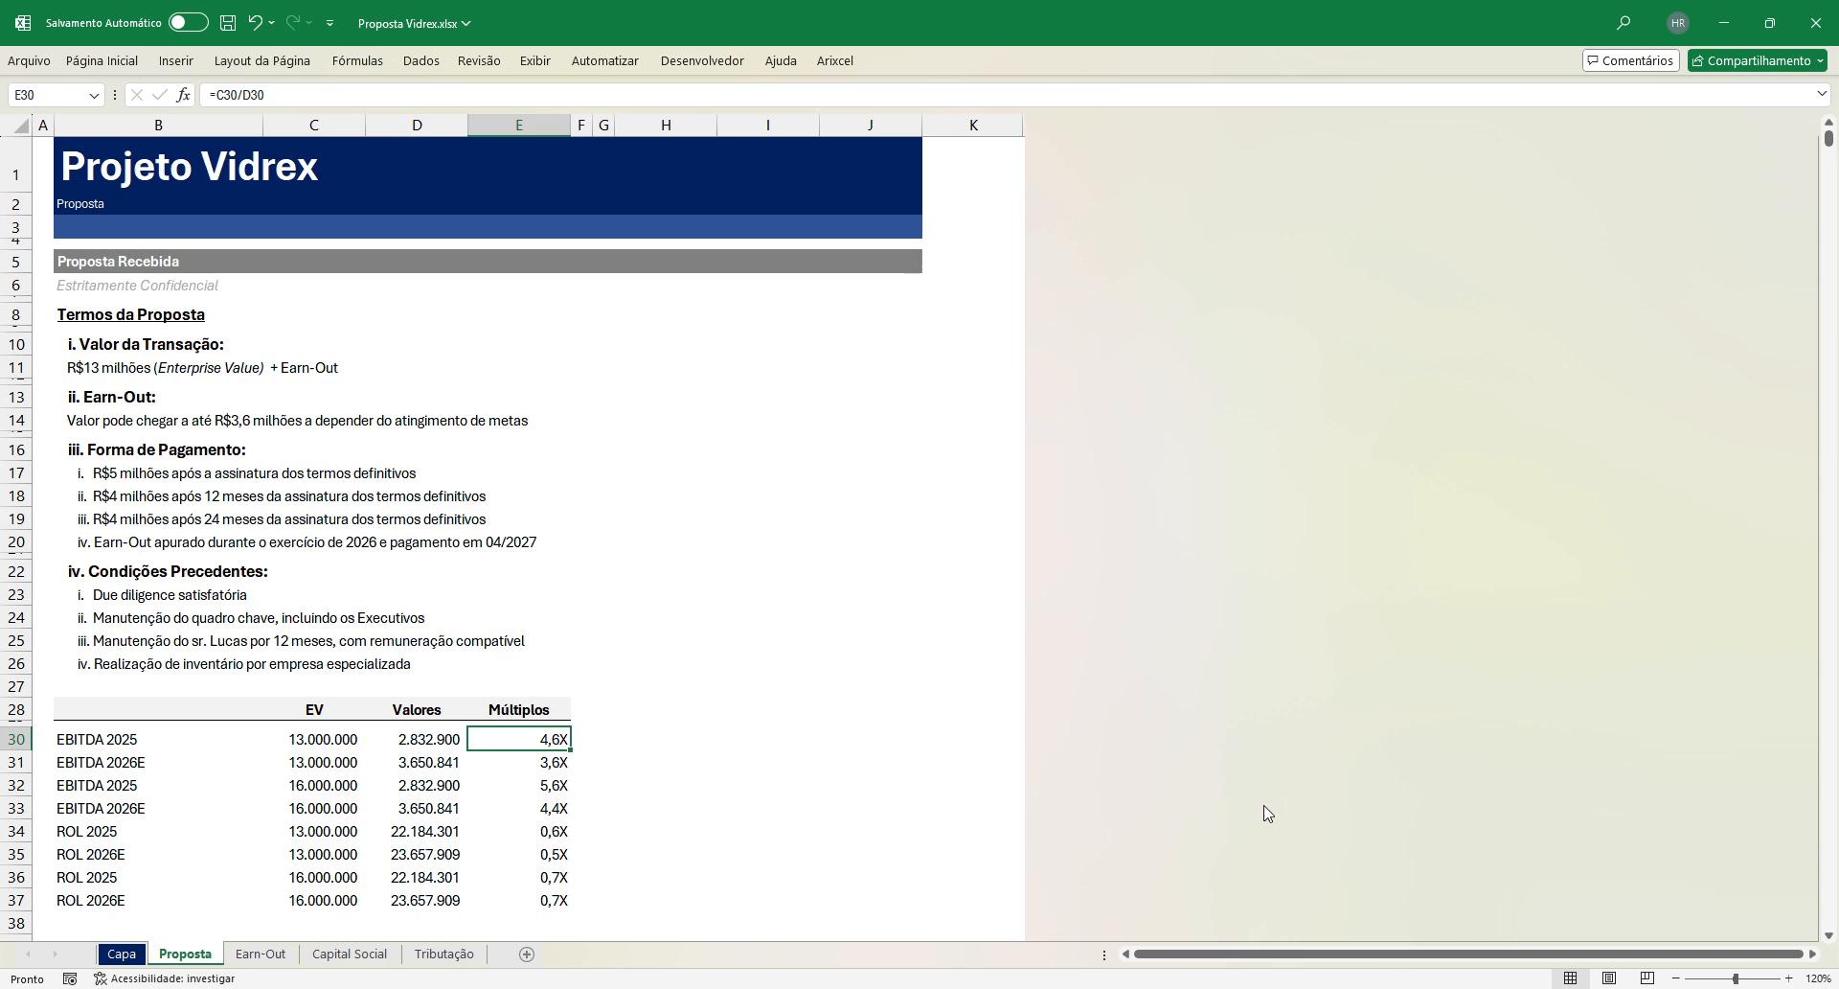
Step: Open the Earn-Out sheet and review the definitions of the revenue and EBITDA targets
left_click(261, 955)
left_click(763, 439)
scroll(801, 526, "up", 4)
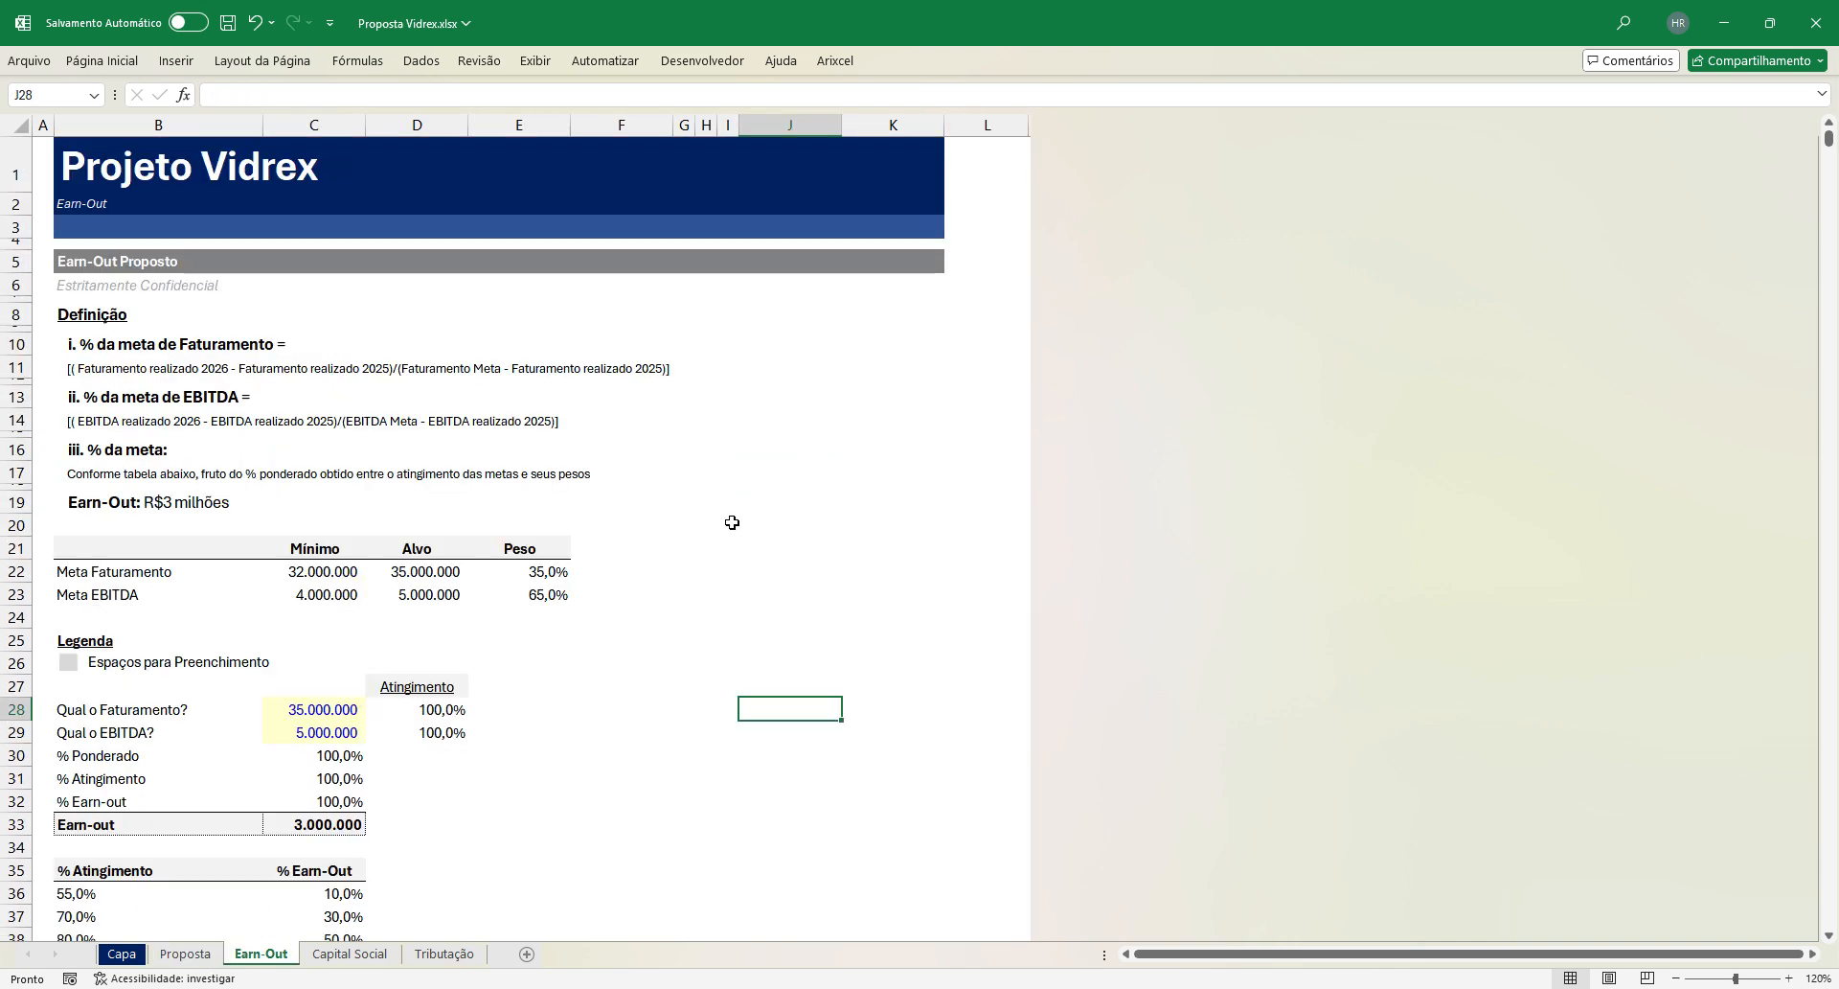
left_click(226, 328)
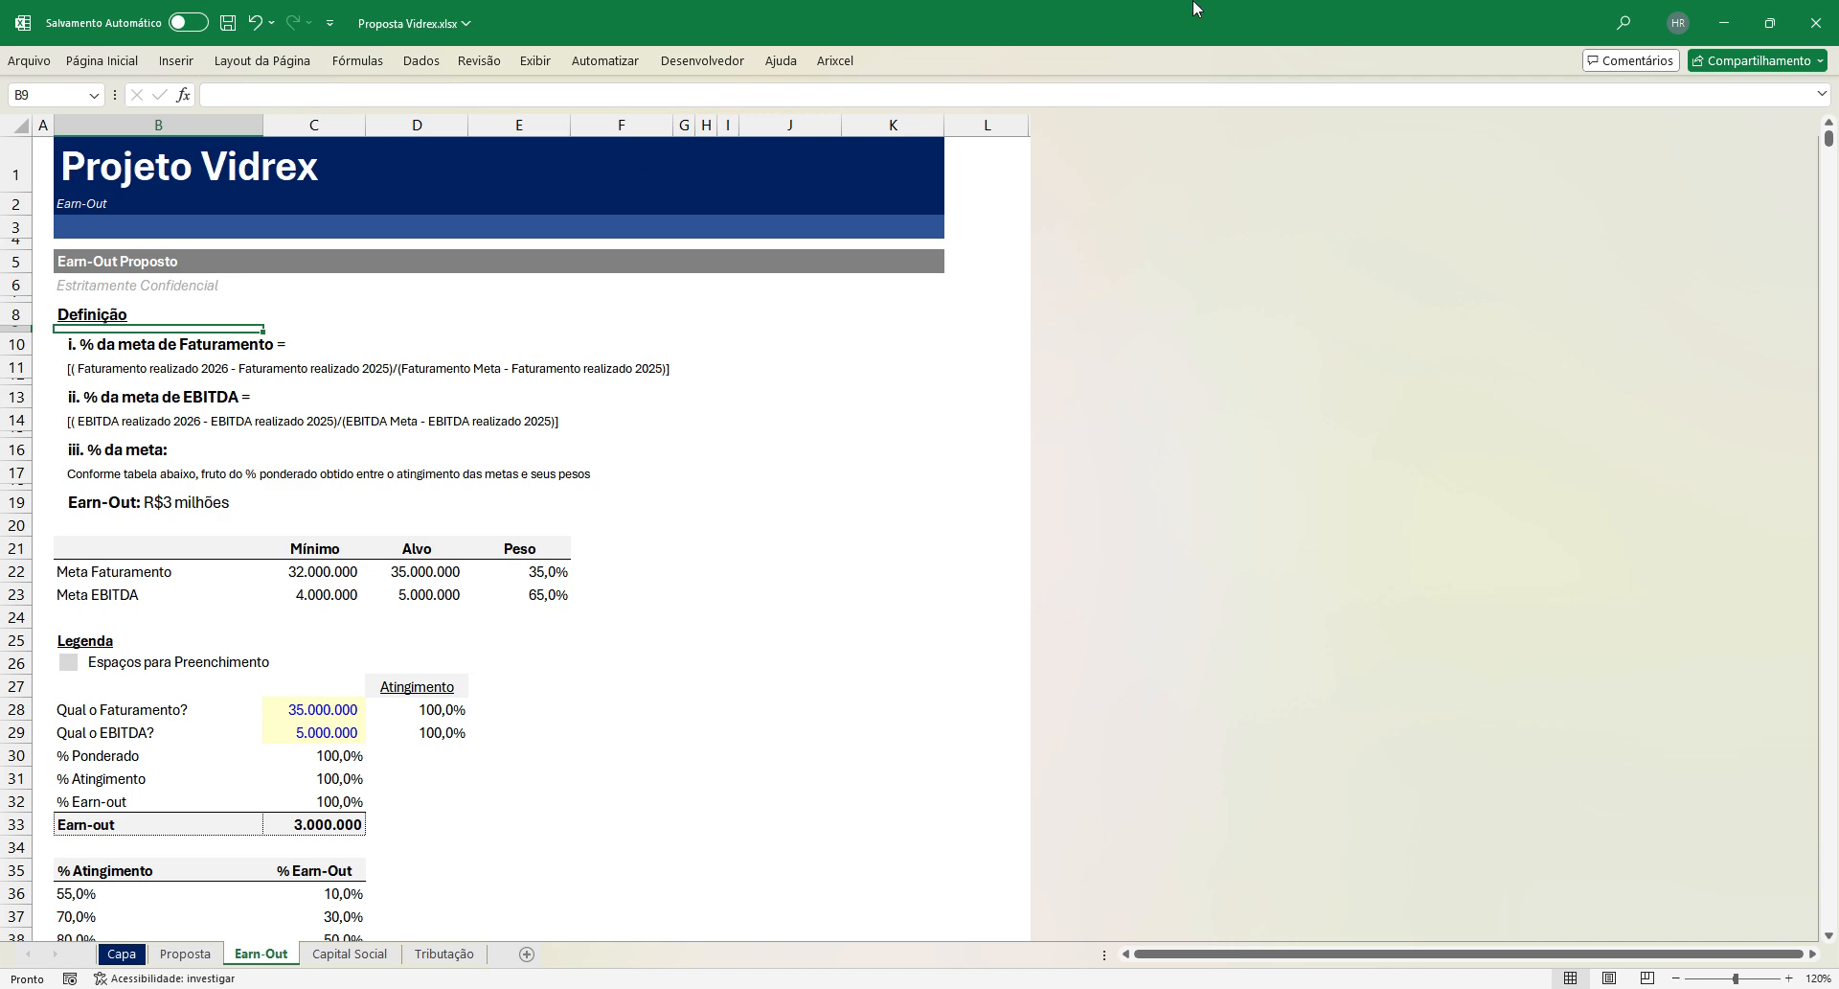
Step: Fill the legend square beside "Espaços para Preenchimento" with standard yellow
left_click(862, 637)
scroll(890, 622, "down", 3)
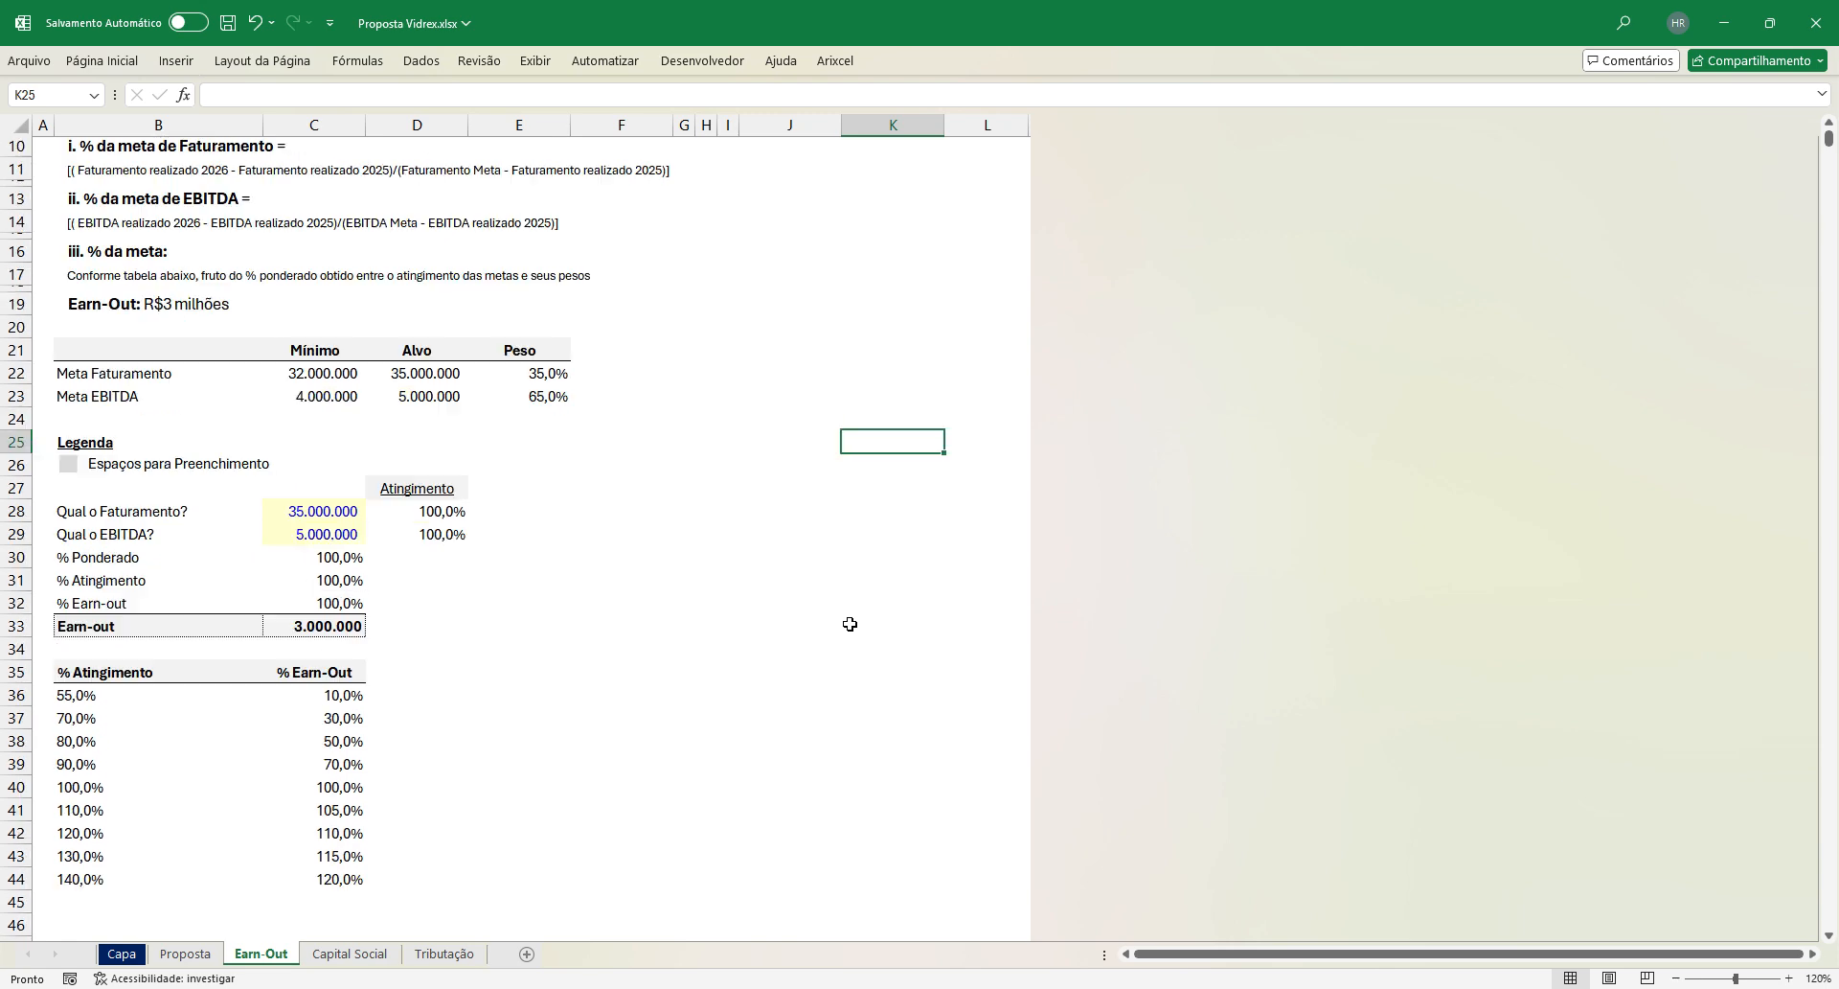
left_click(659, 608)
left_click(86, 466)
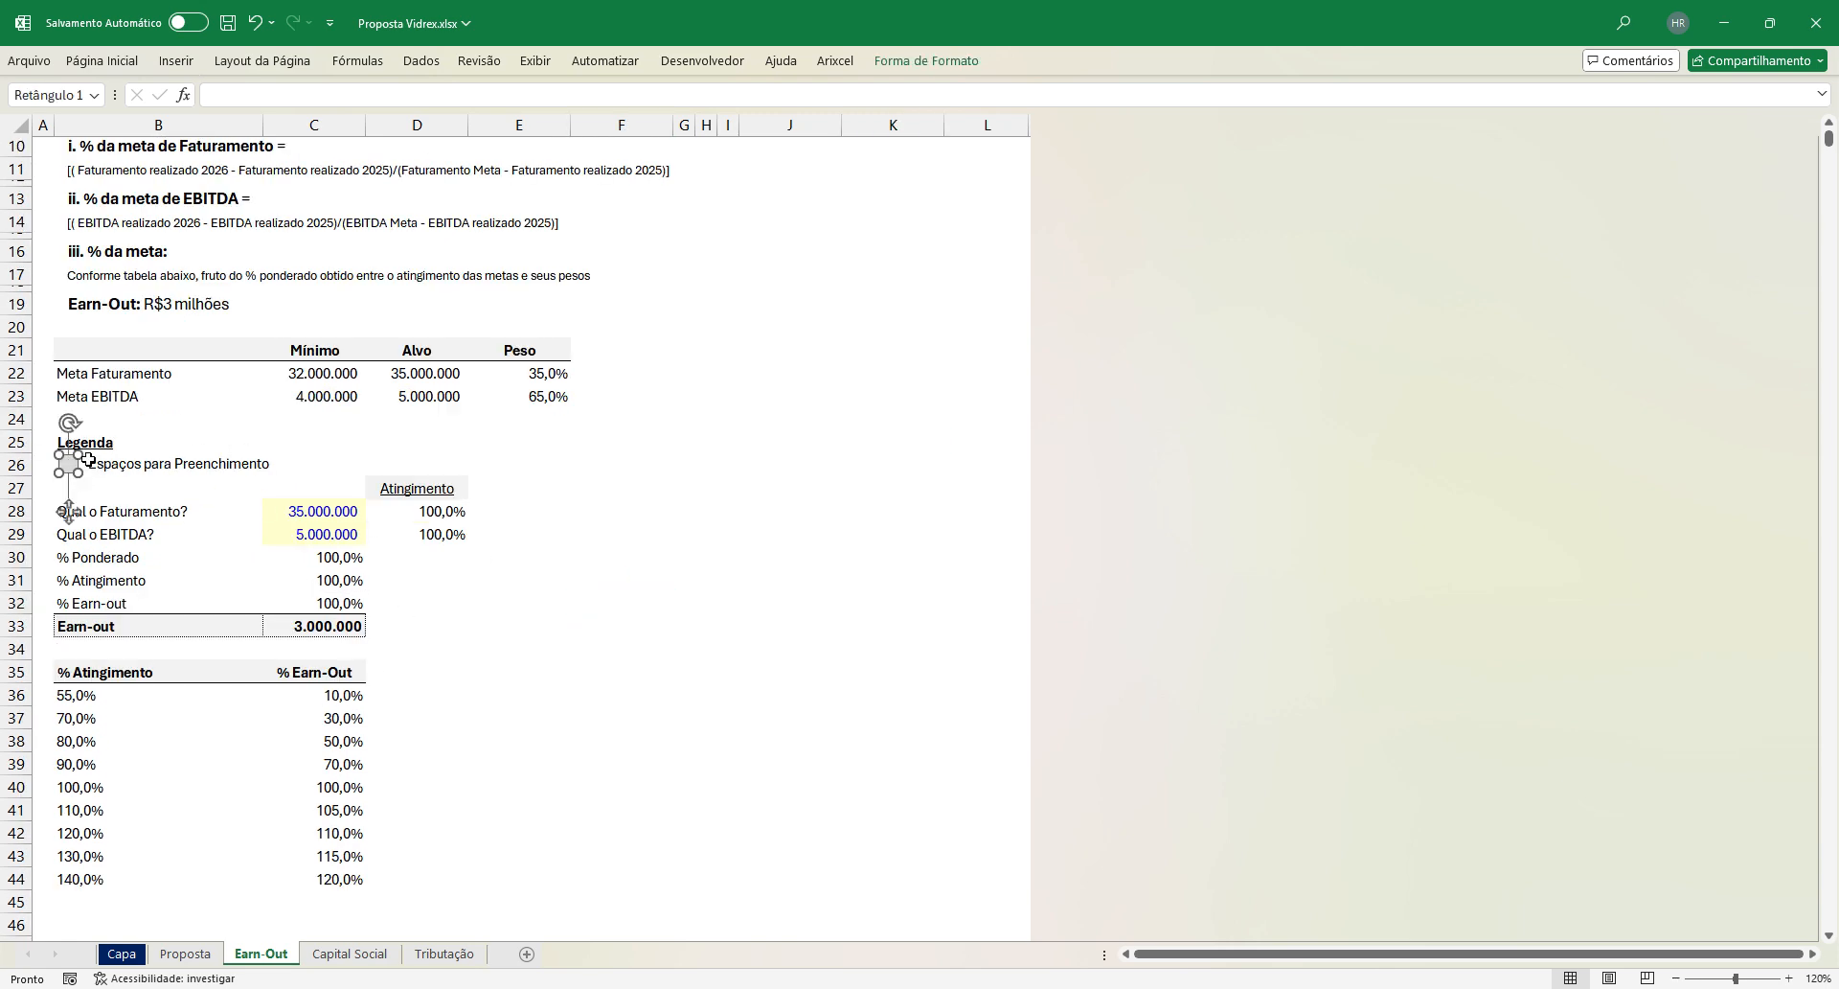
left_click(99, 61)
left_click(382, 128)
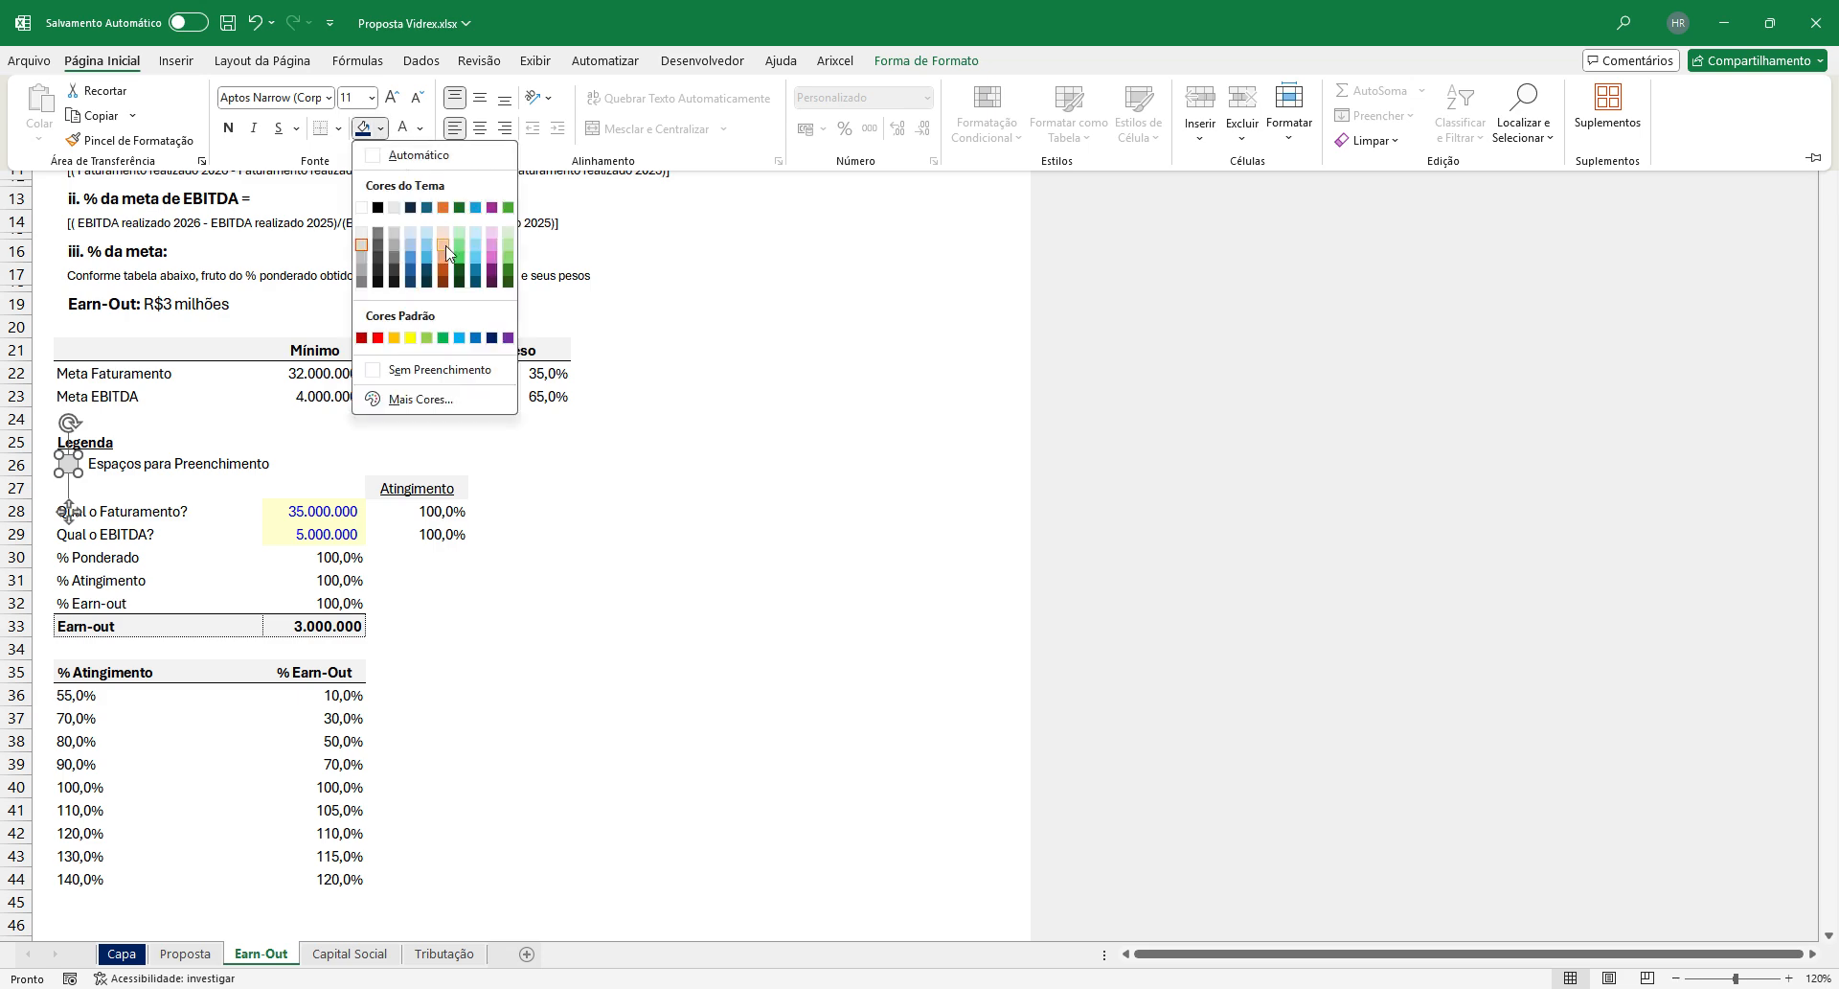
left_click(410, 337)
left_click(548, 681)
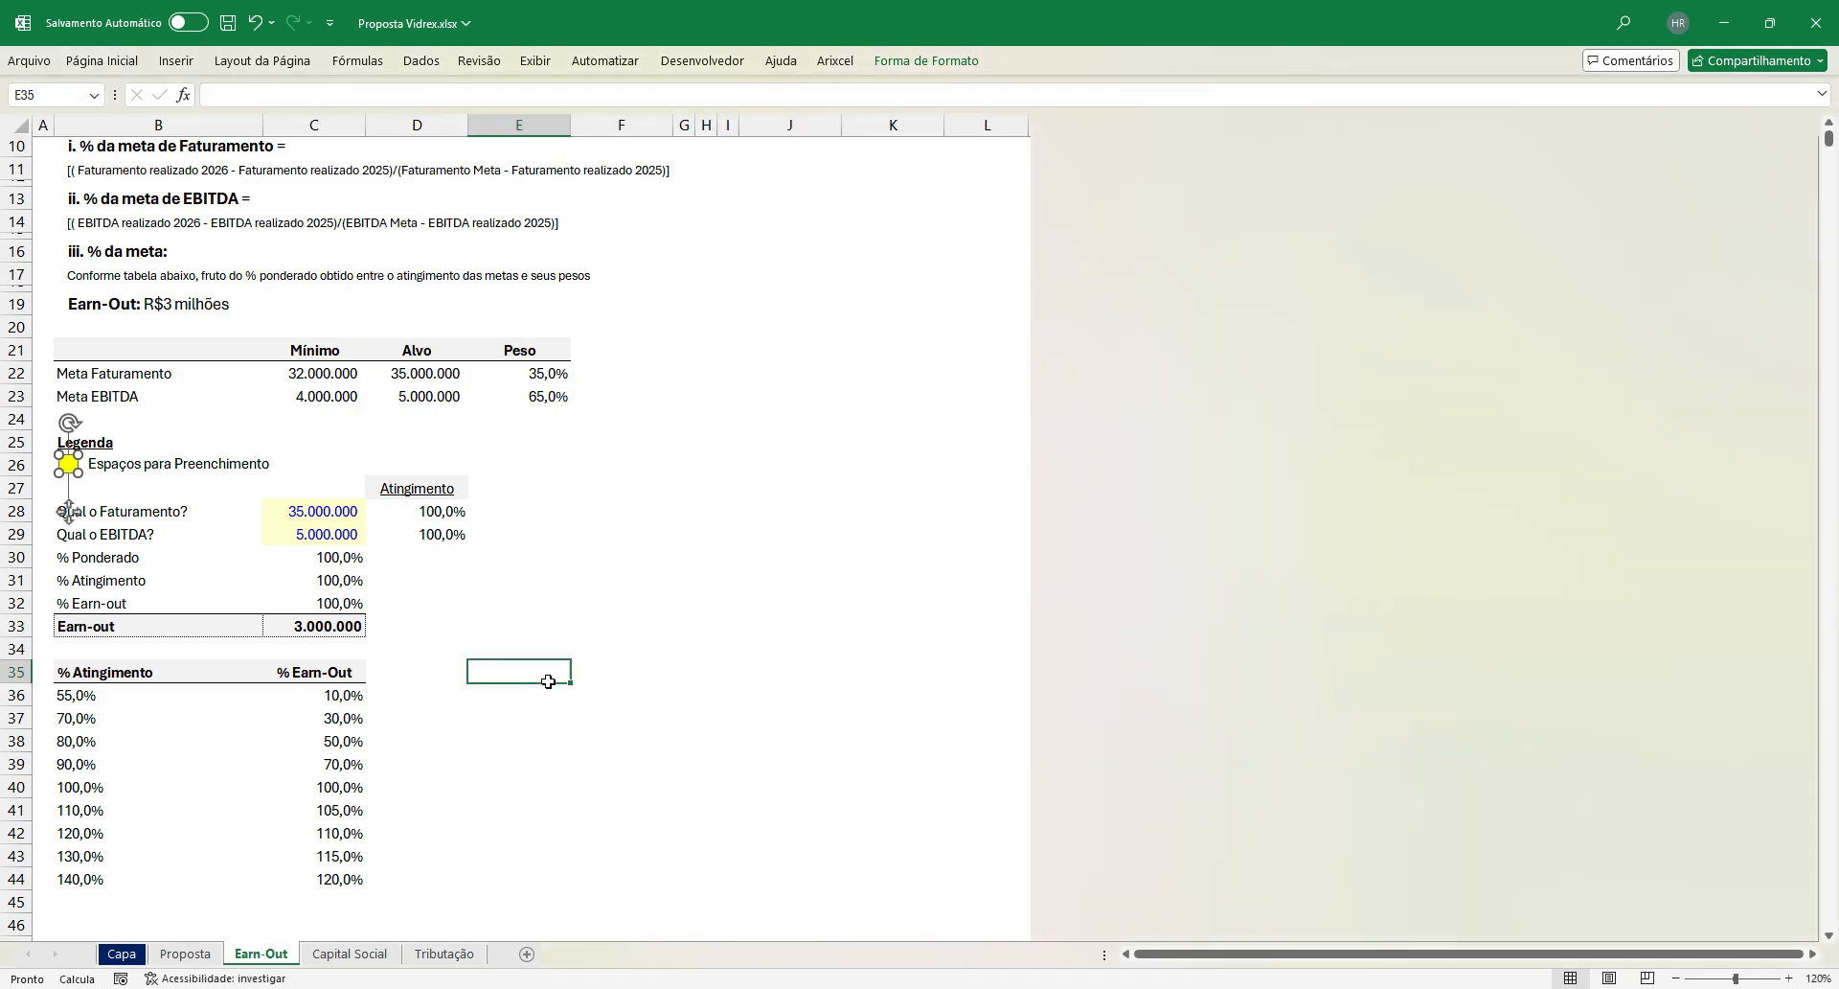
Step: Inspect the revenue and EBITDA input cells C28 and C29 and the revenue attainment formula in D28
left_click(340, 511)
key("Left")
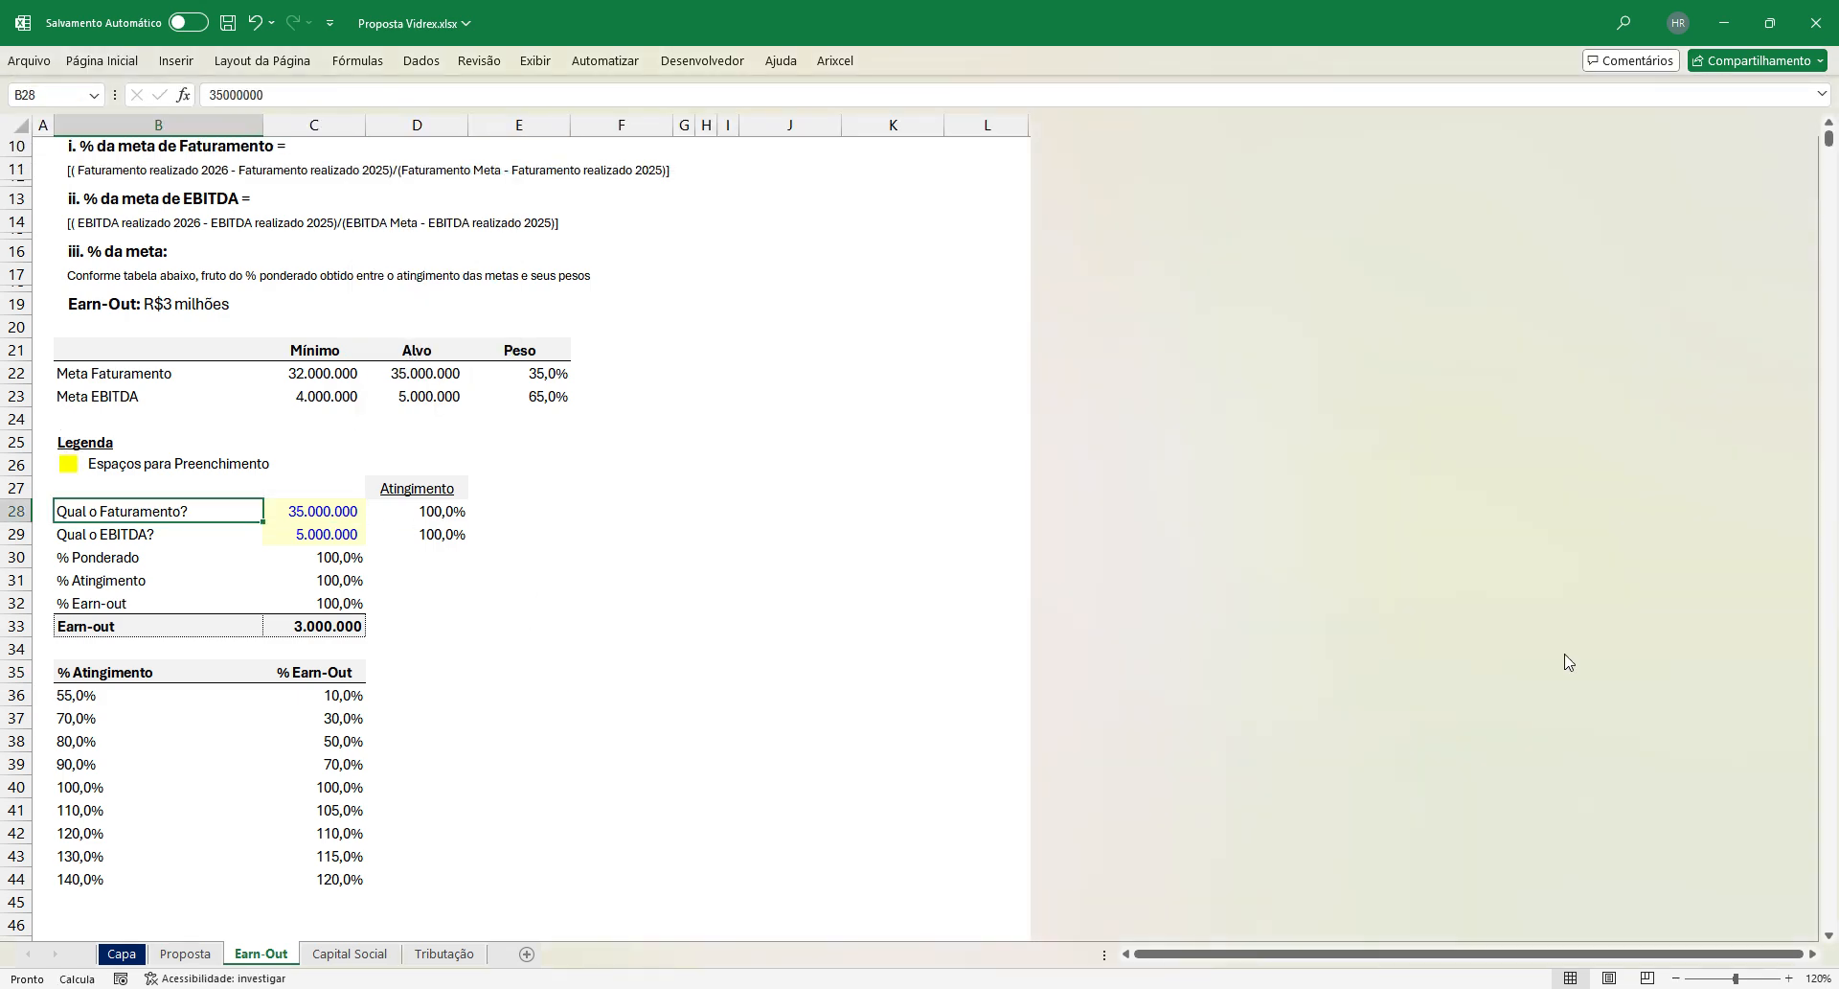
key("Right")
key("Down")
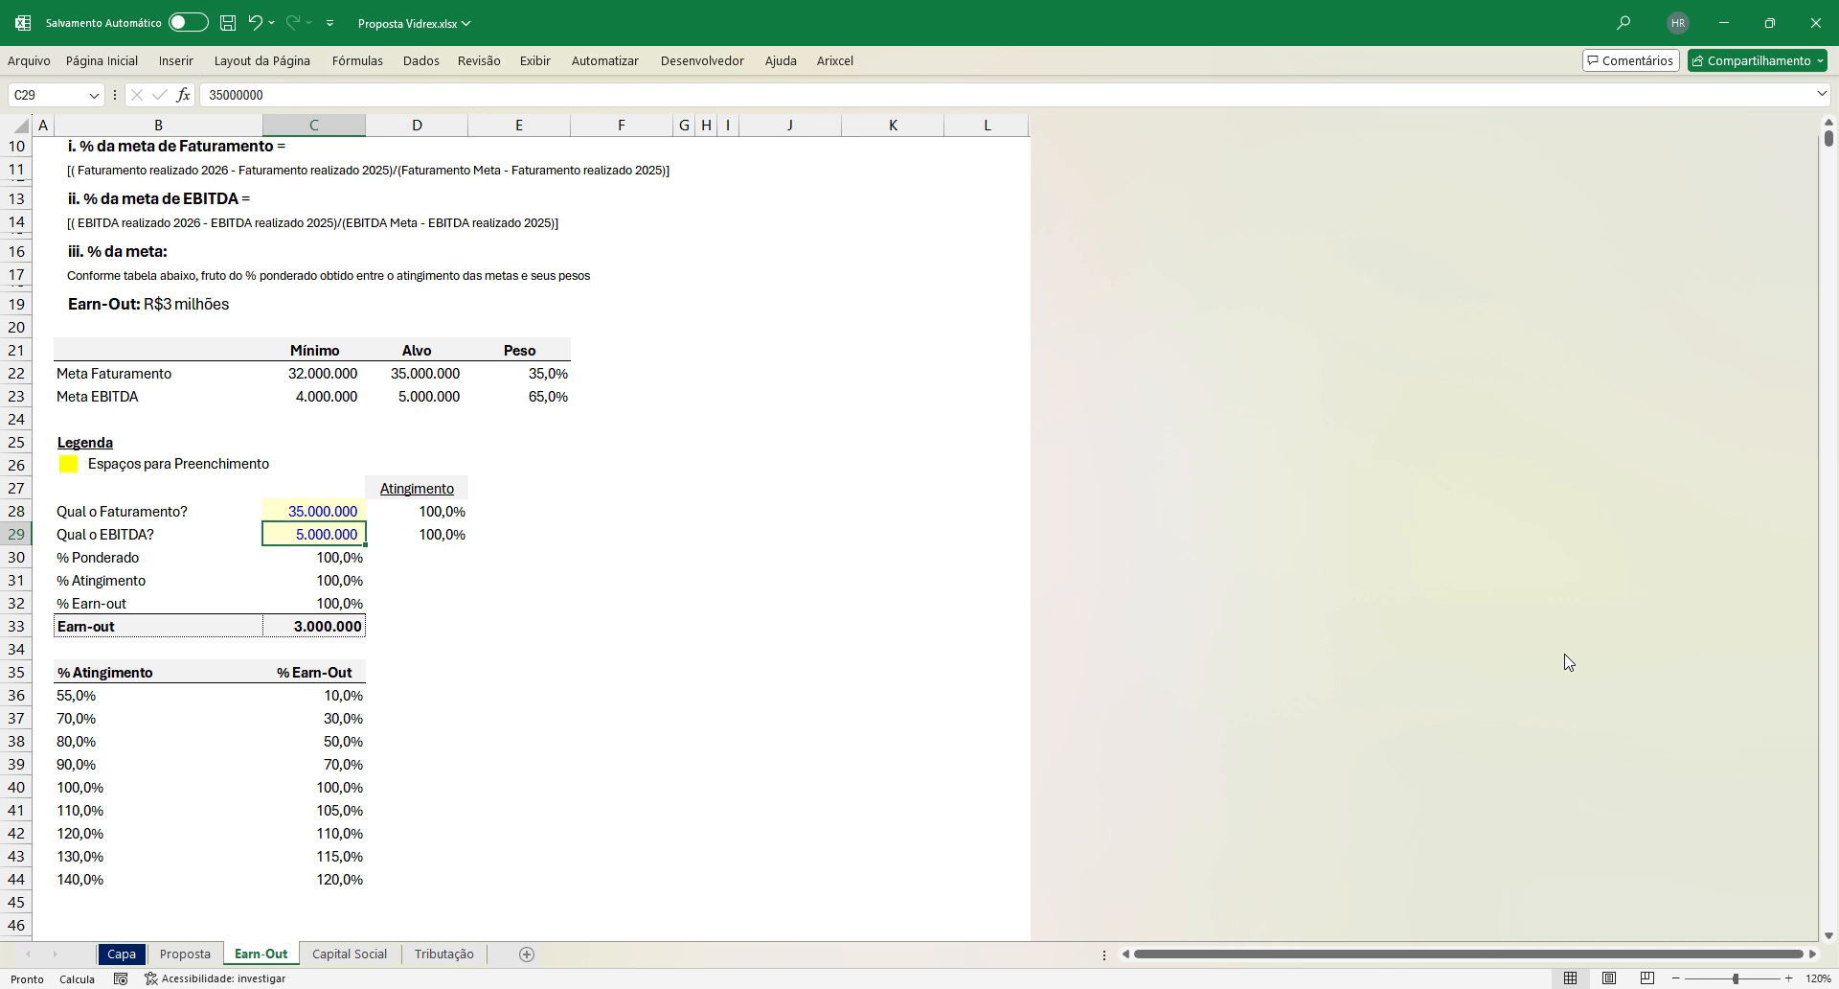
key("Up")
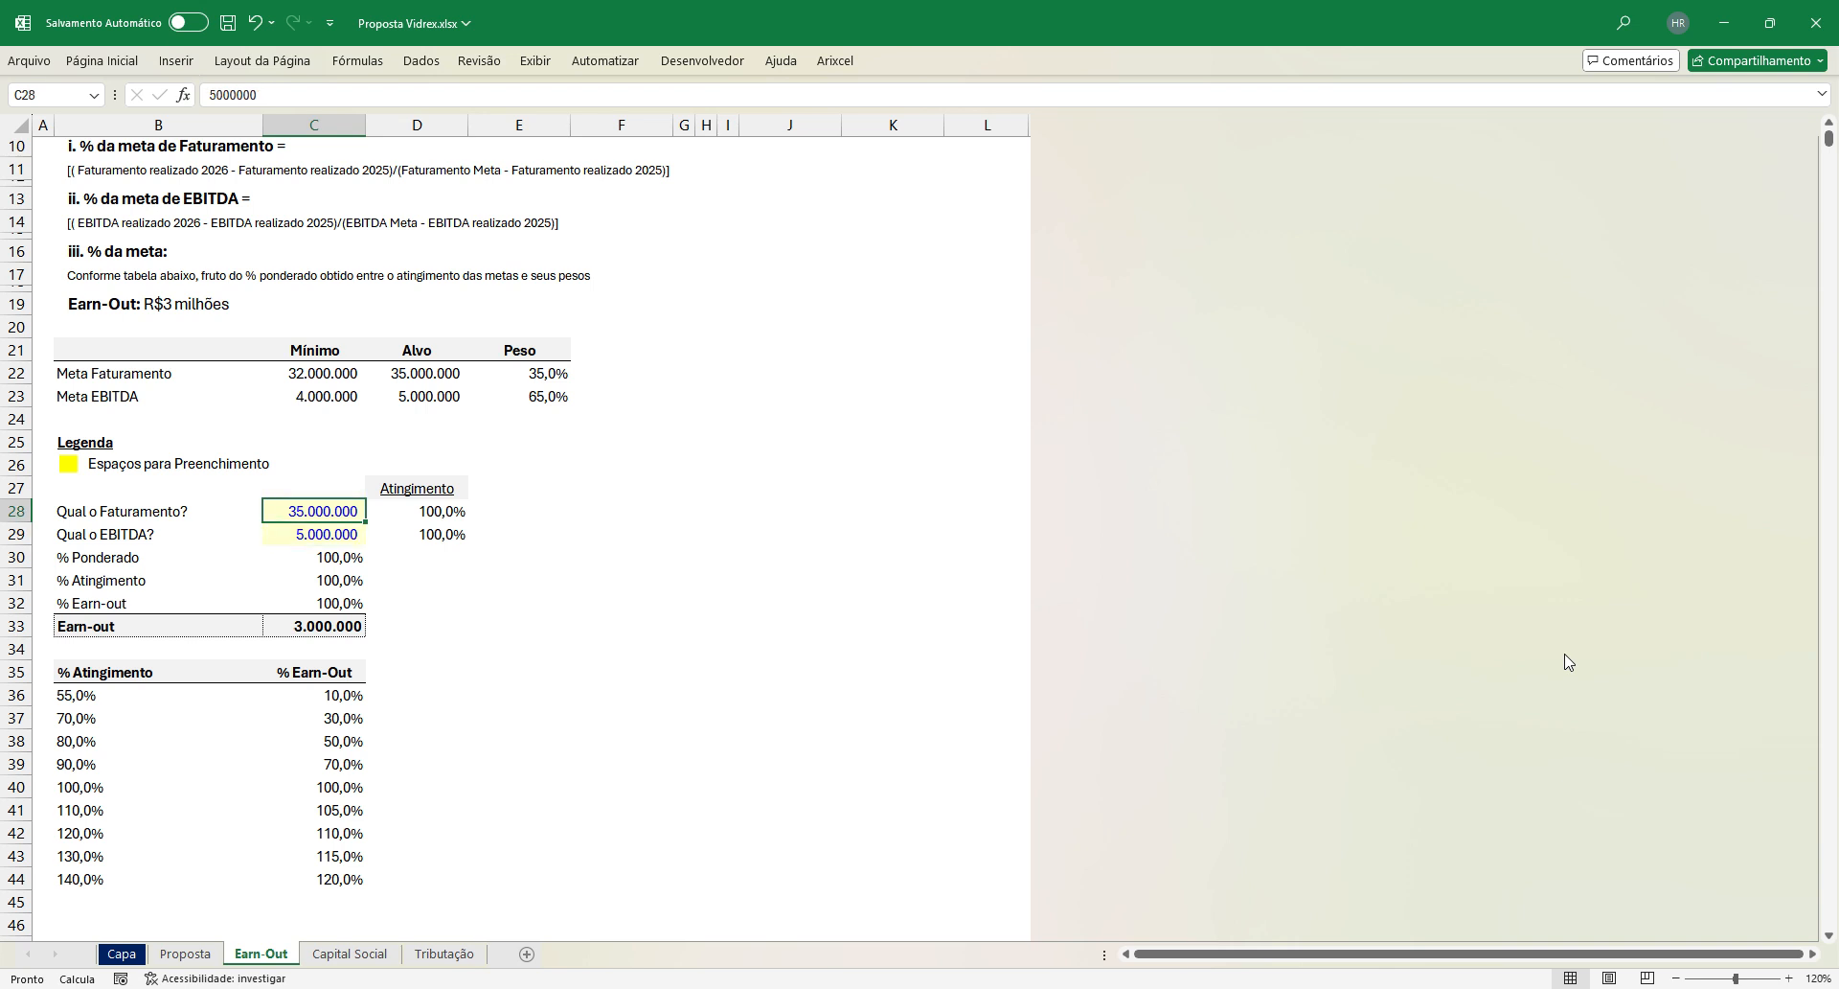
key("Right")
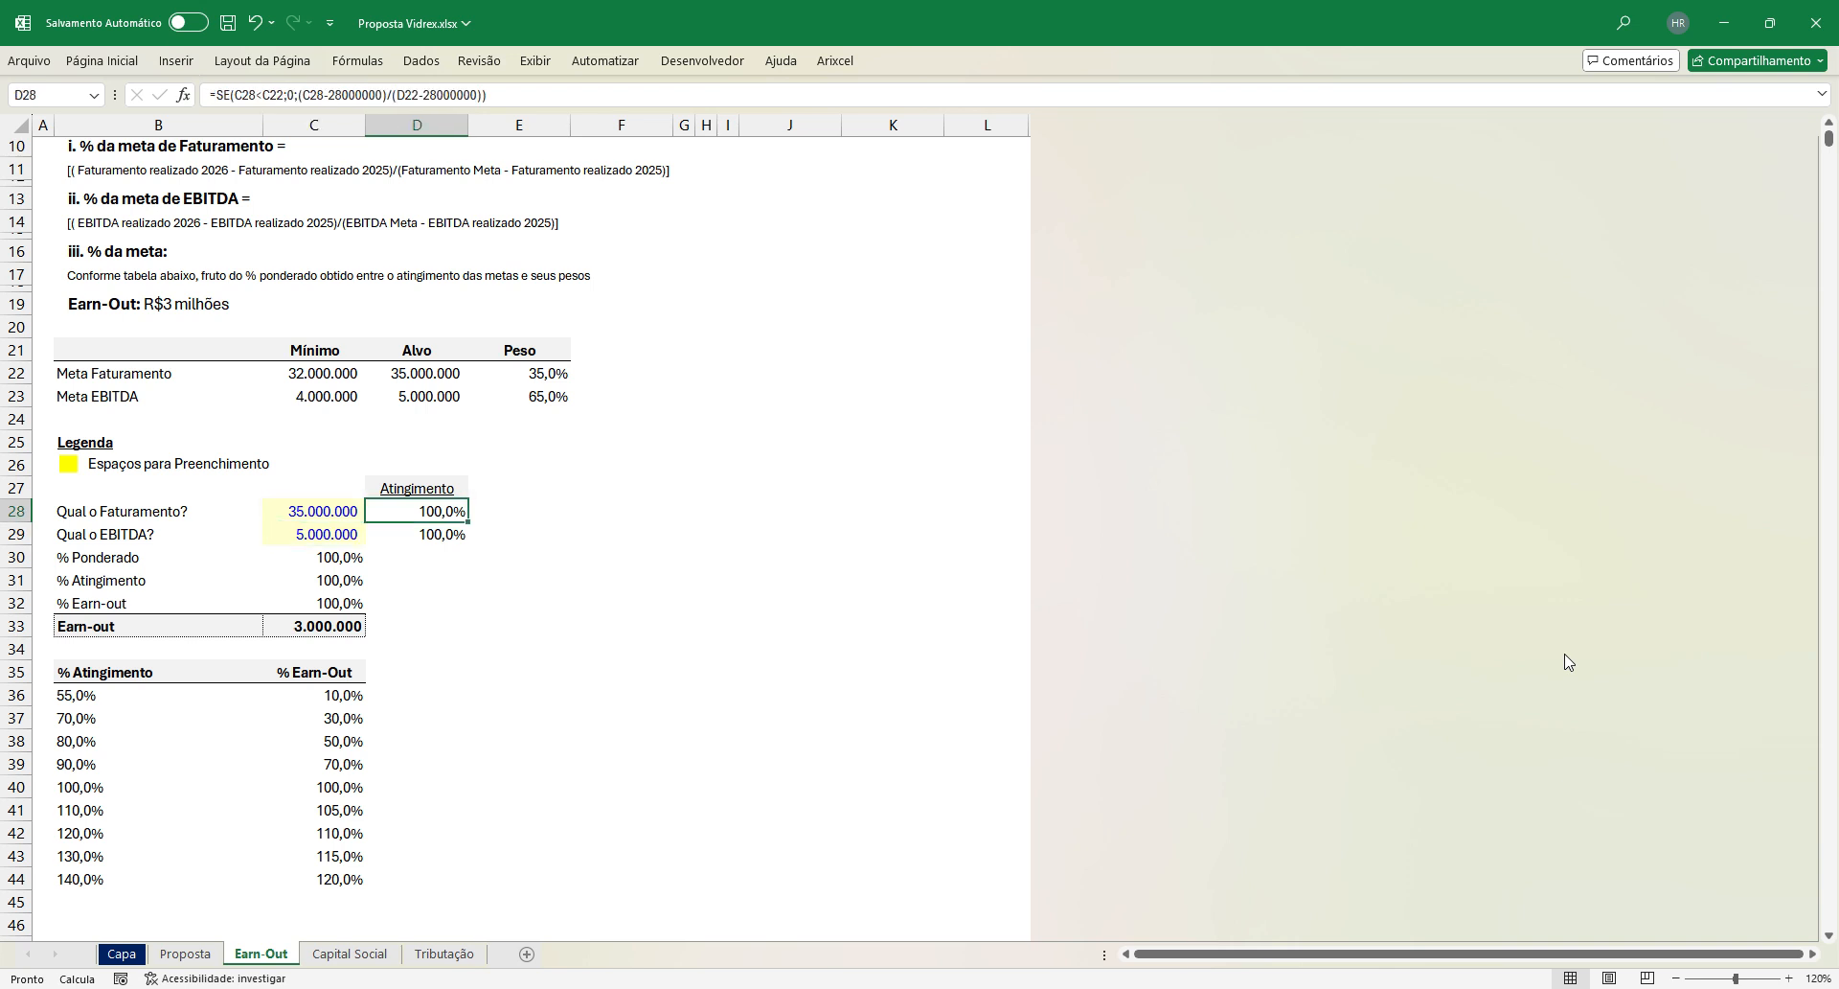
key("Left")
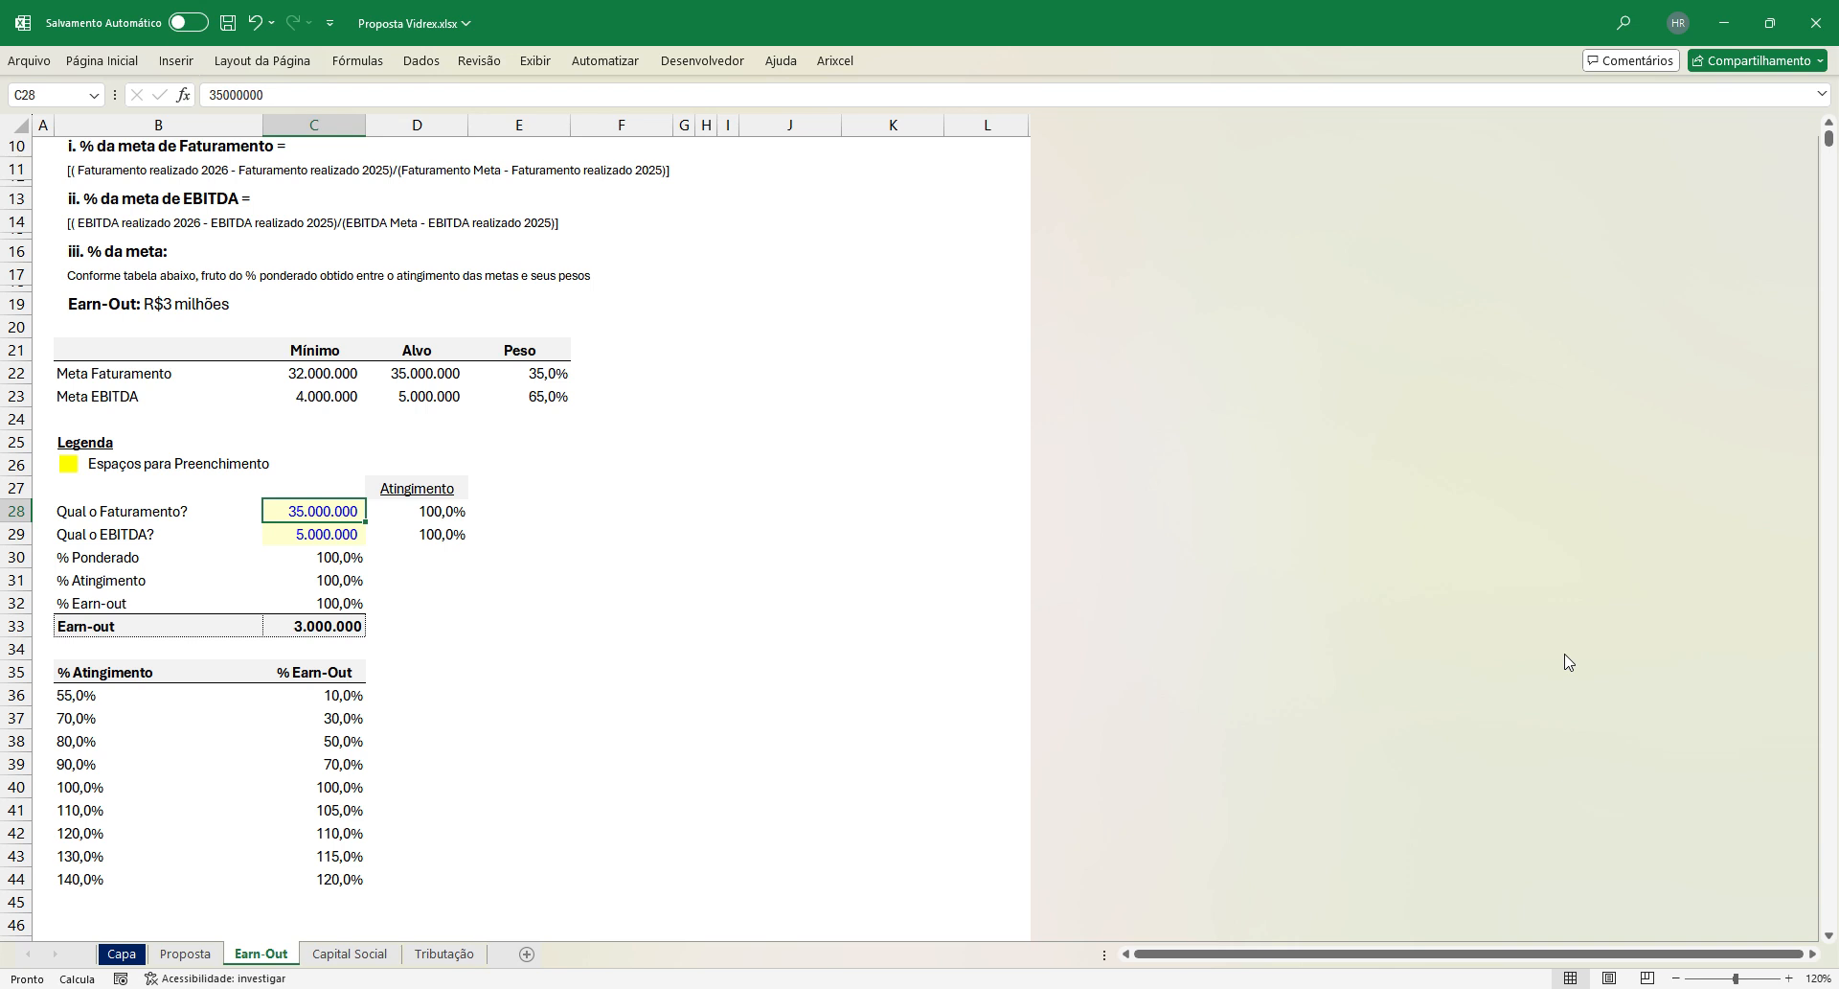
Step: Try a revenue of 31.000.000 in the "Qual o Faturamento?" input and undo it
key("F2")
key("Left")
key("Left")
key("Left")
key("Left")
key("Left")
key("Left")
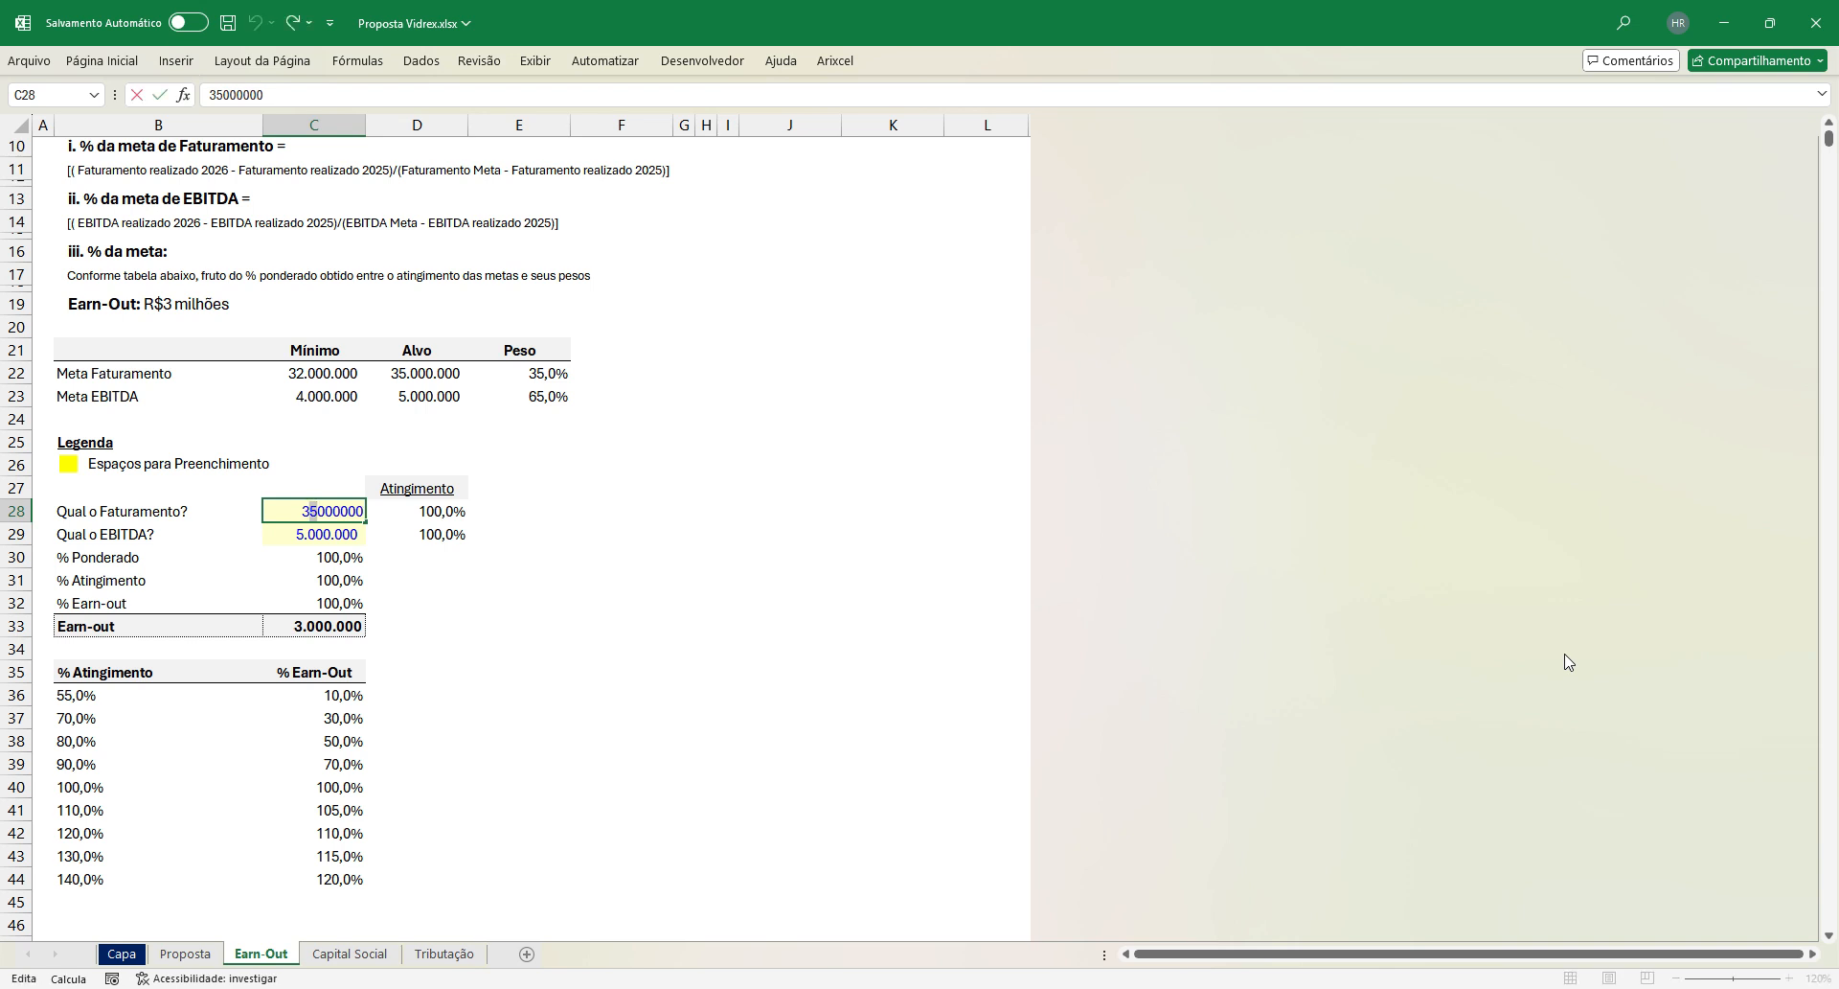
type("1")
key("Return")
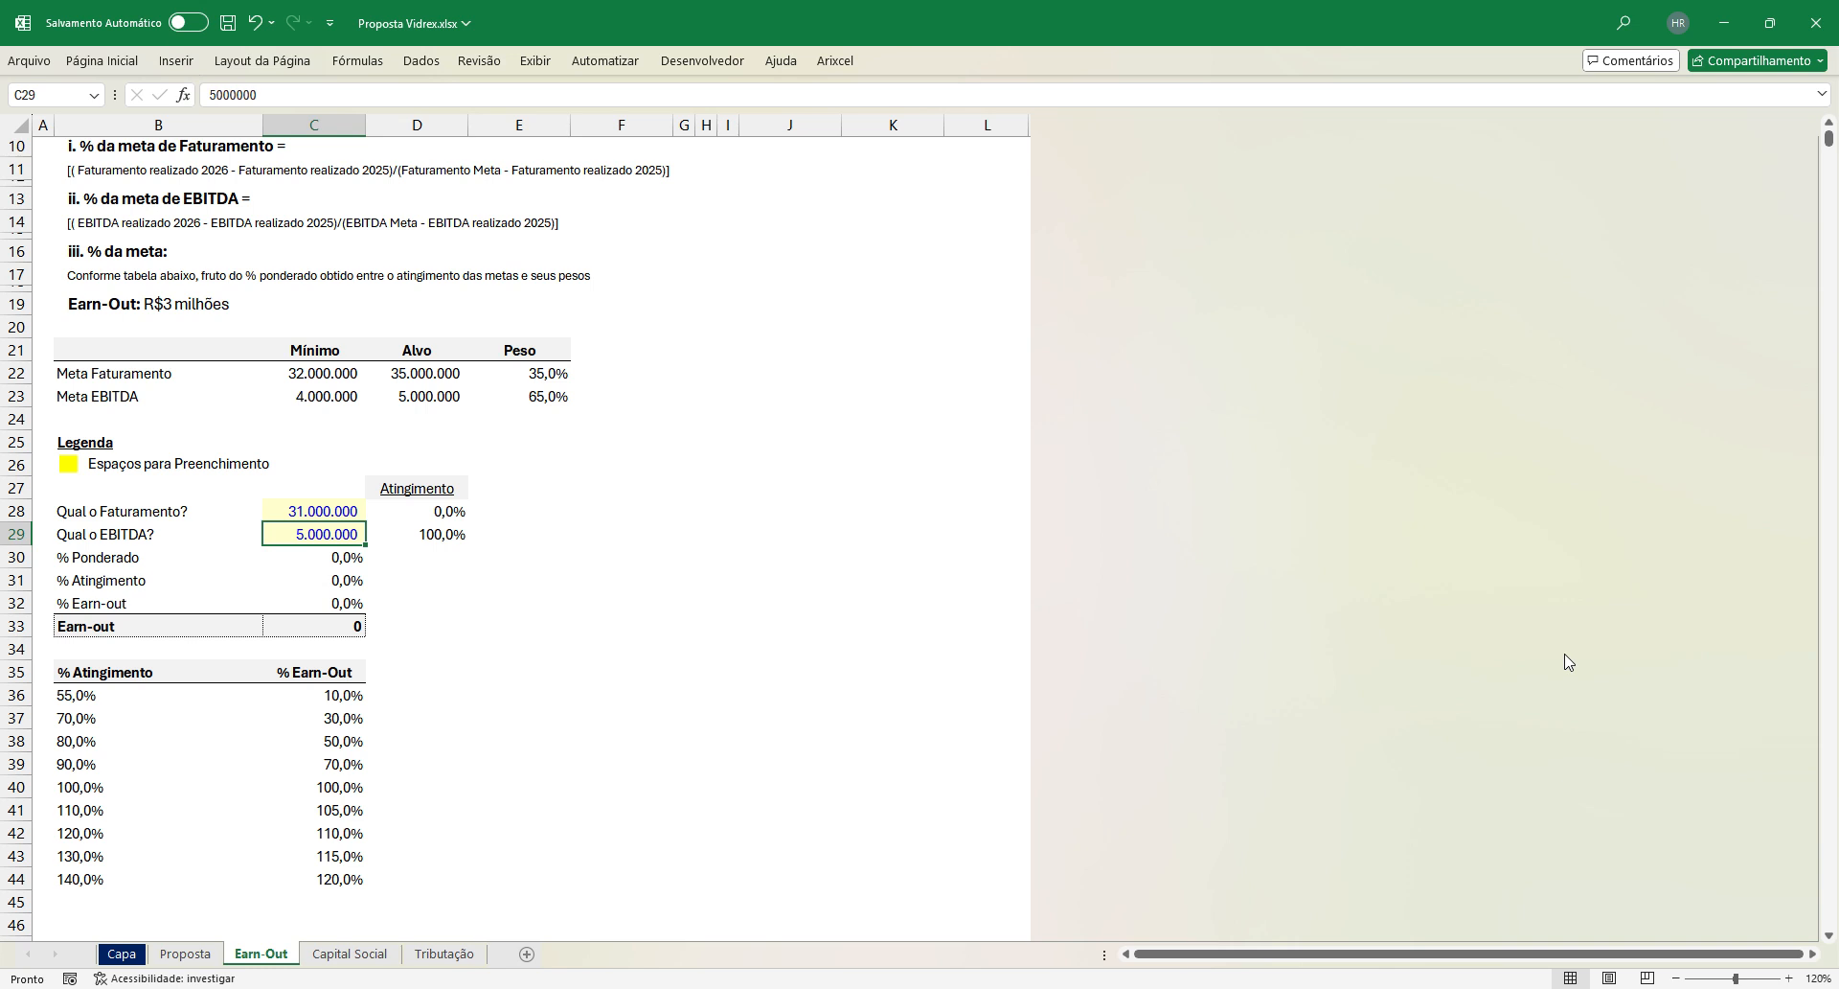
key("ctrl+z")
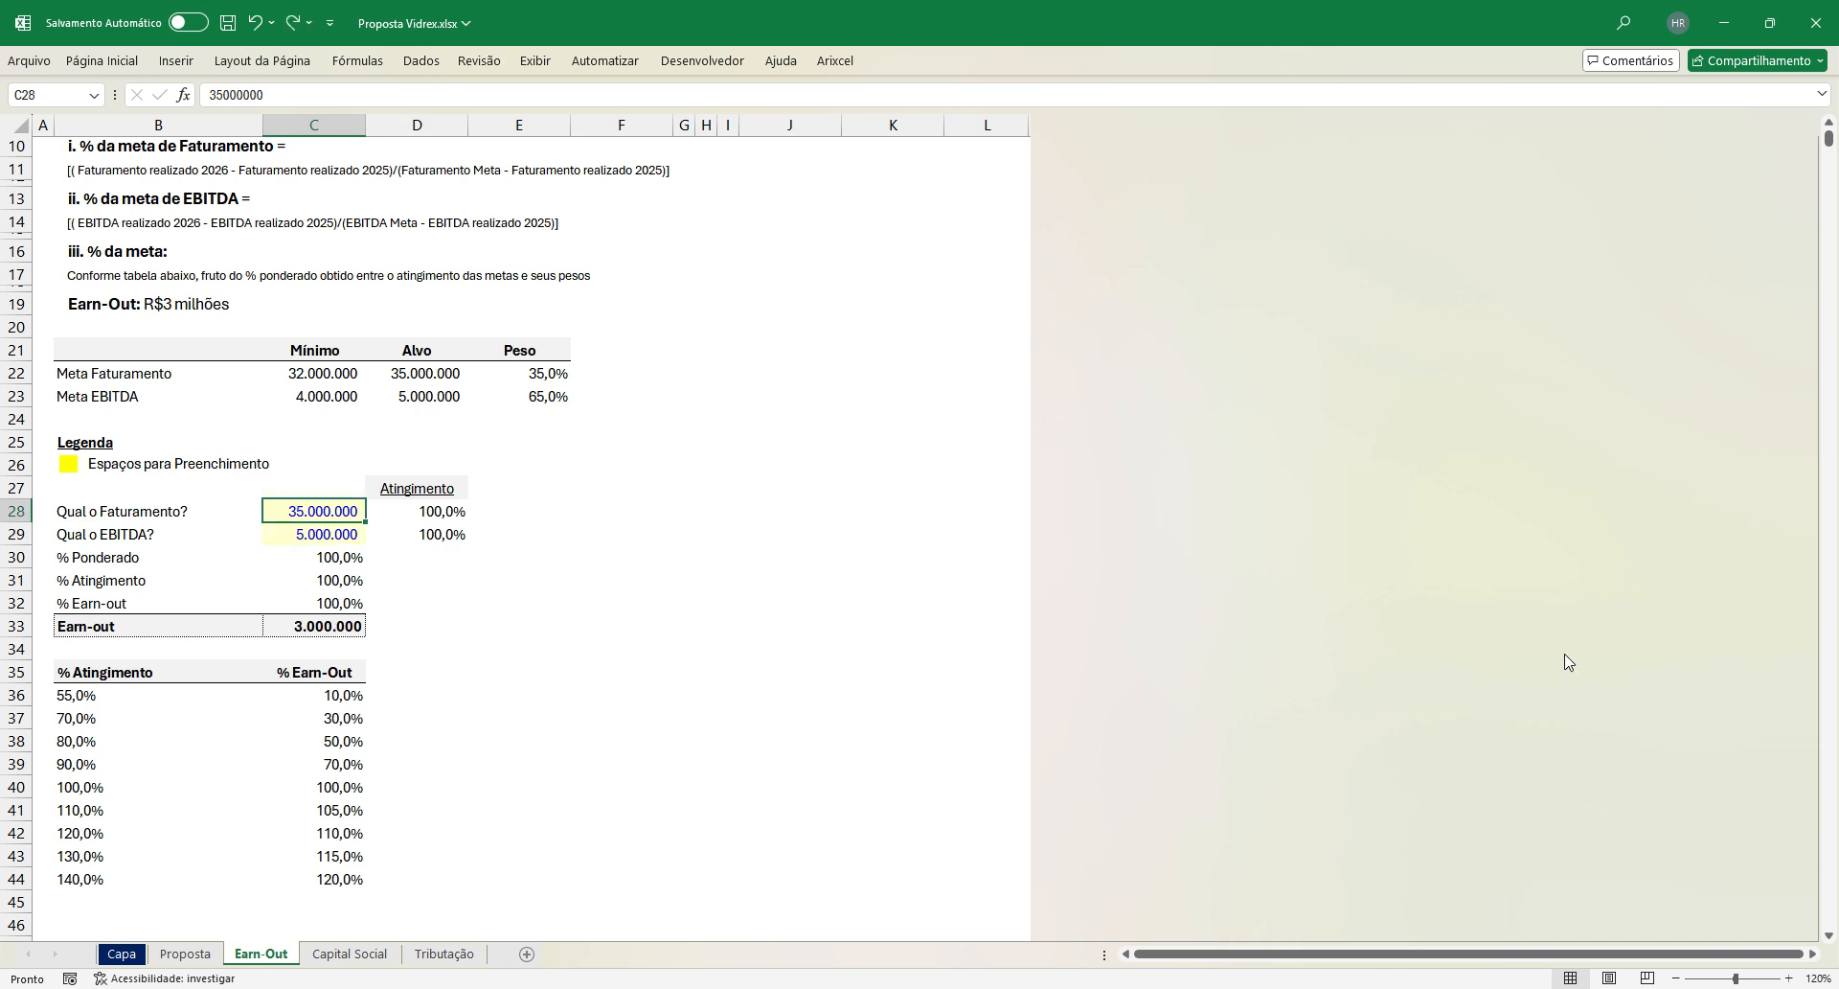
Step: Check the minimum revenue and EBITDA targets in C22:C23 against the earn-out inputs
key("Up")
key("Up")
key("Up")
key("Up")
key("Up")
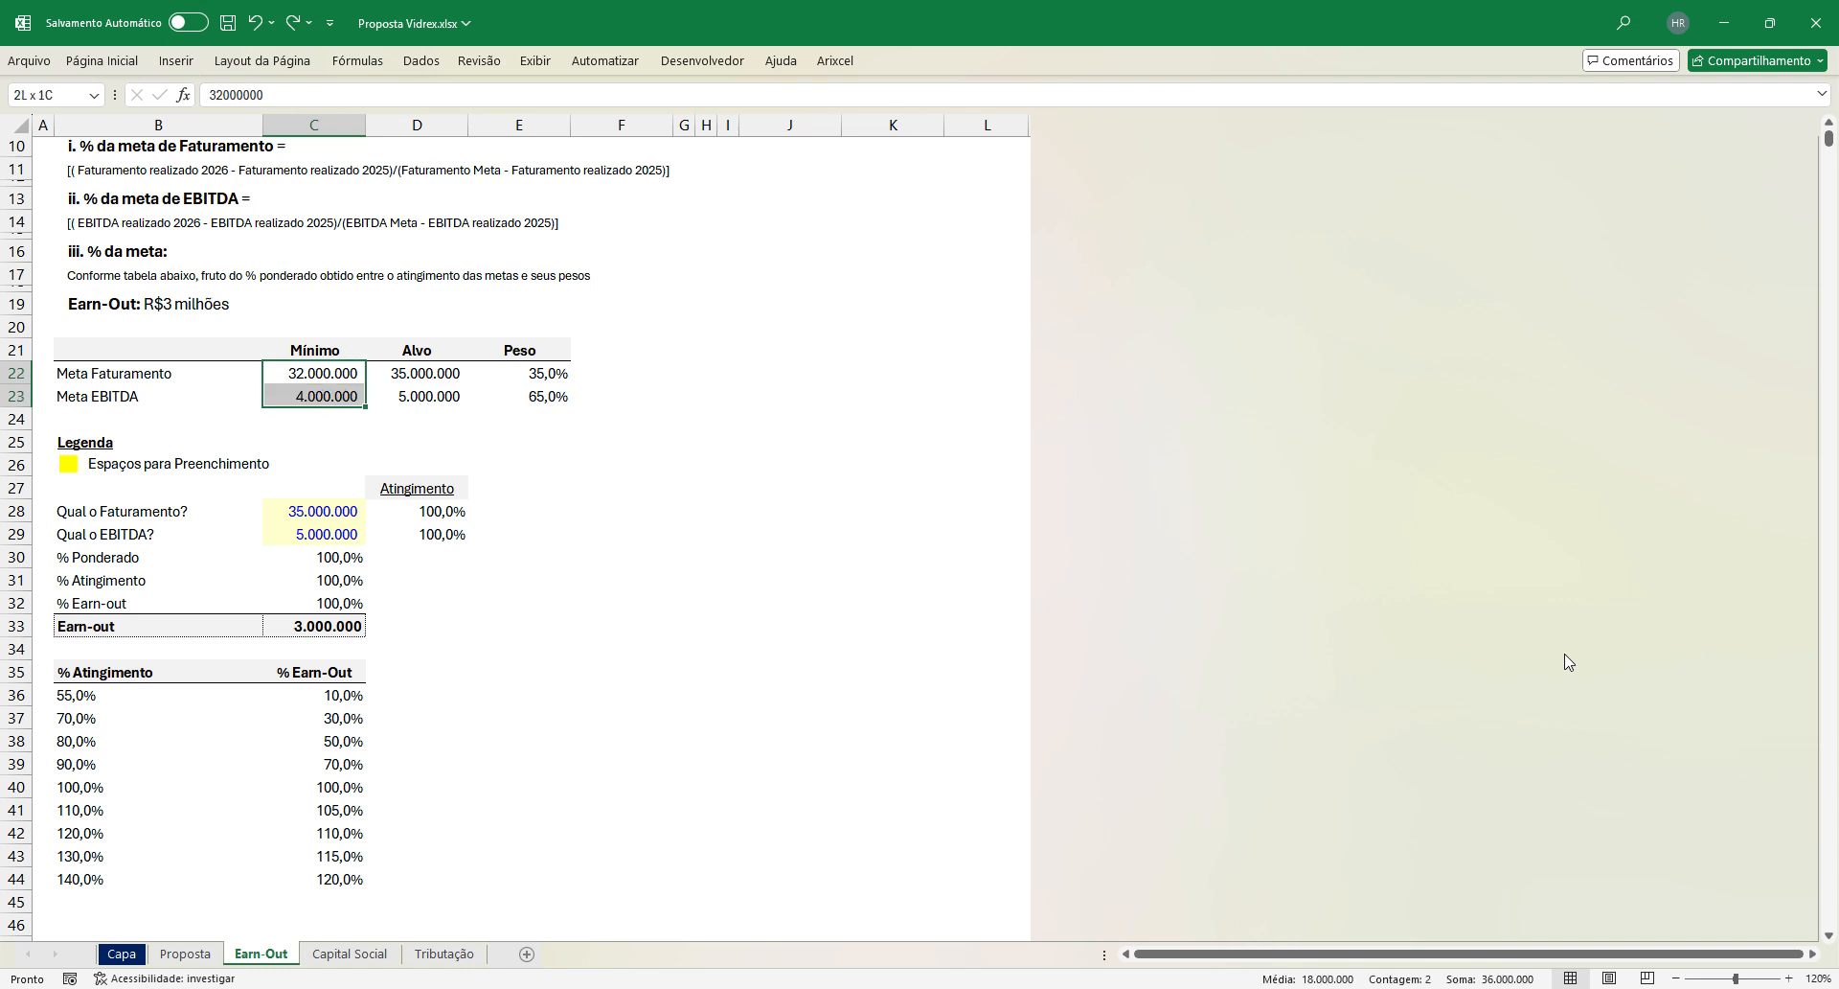
key("Down")
key("Down")
key("Down")
key("Down")
key("Down")
key("Down")
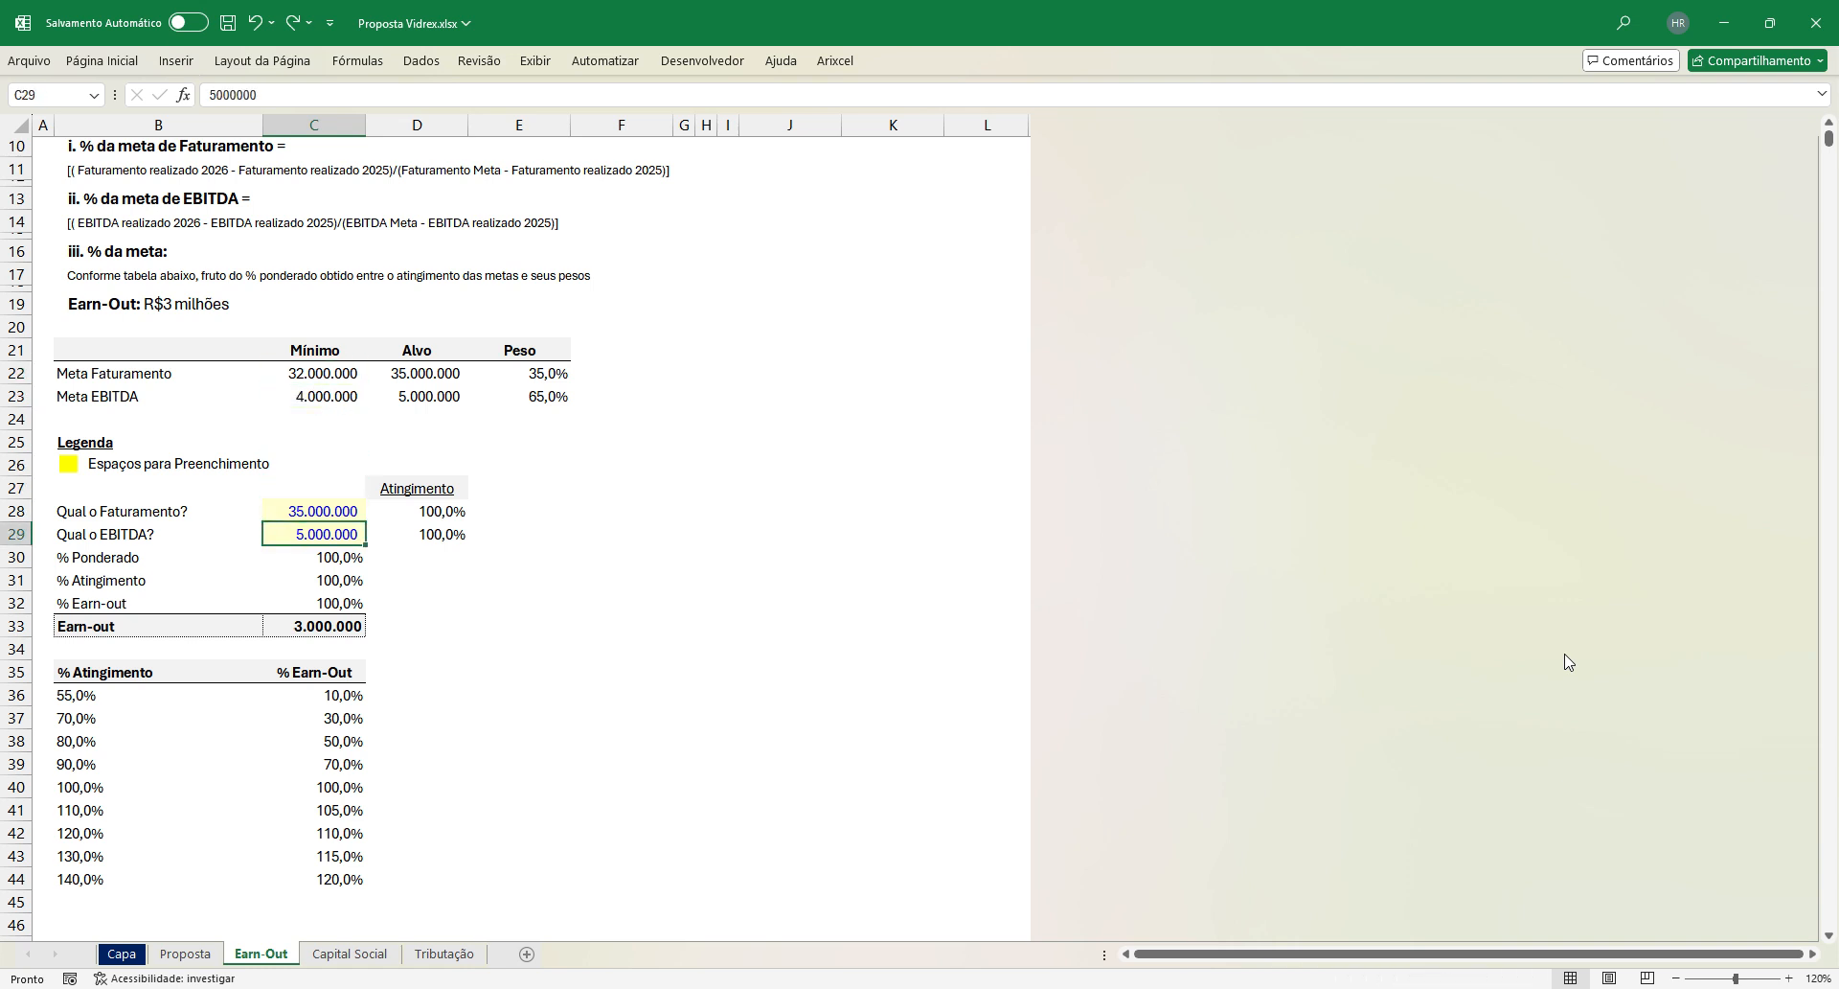
Step: Set the "Qual o Faturamento?" input in C28 to 45.000.000
key("Up")
key("F2")
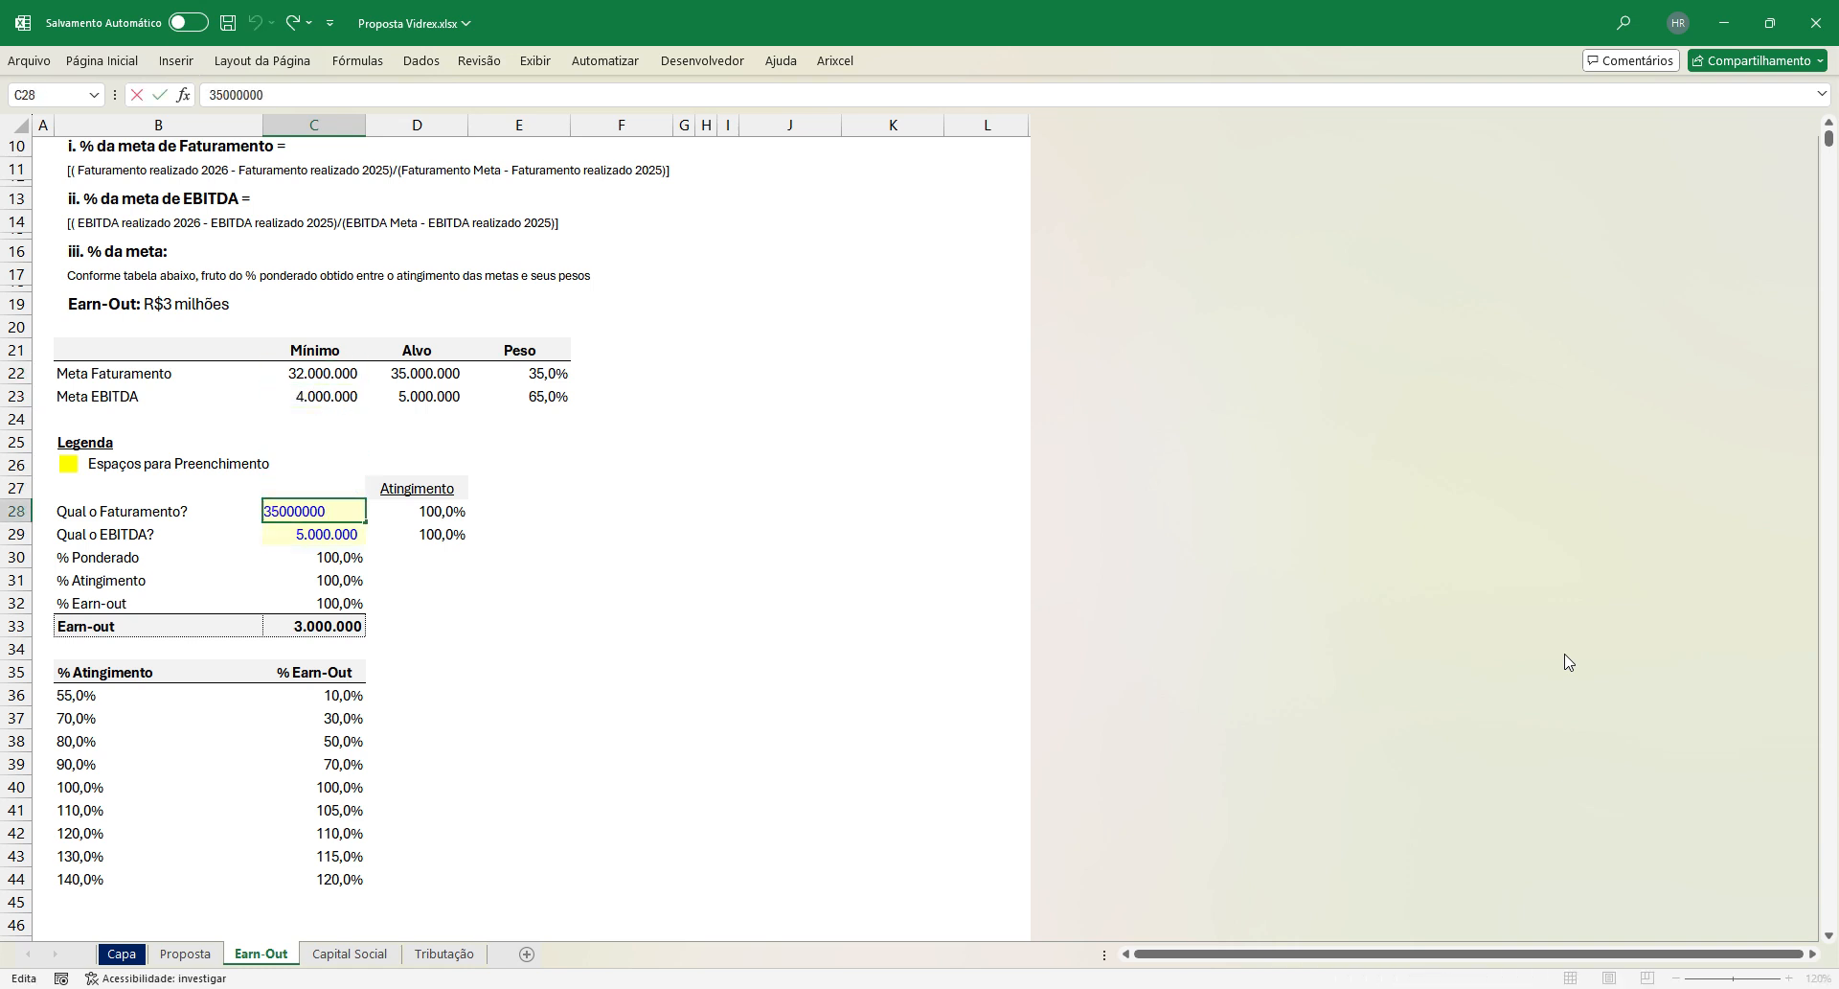
key("shift+Right")
type("4")
key("Return")
key("Up")
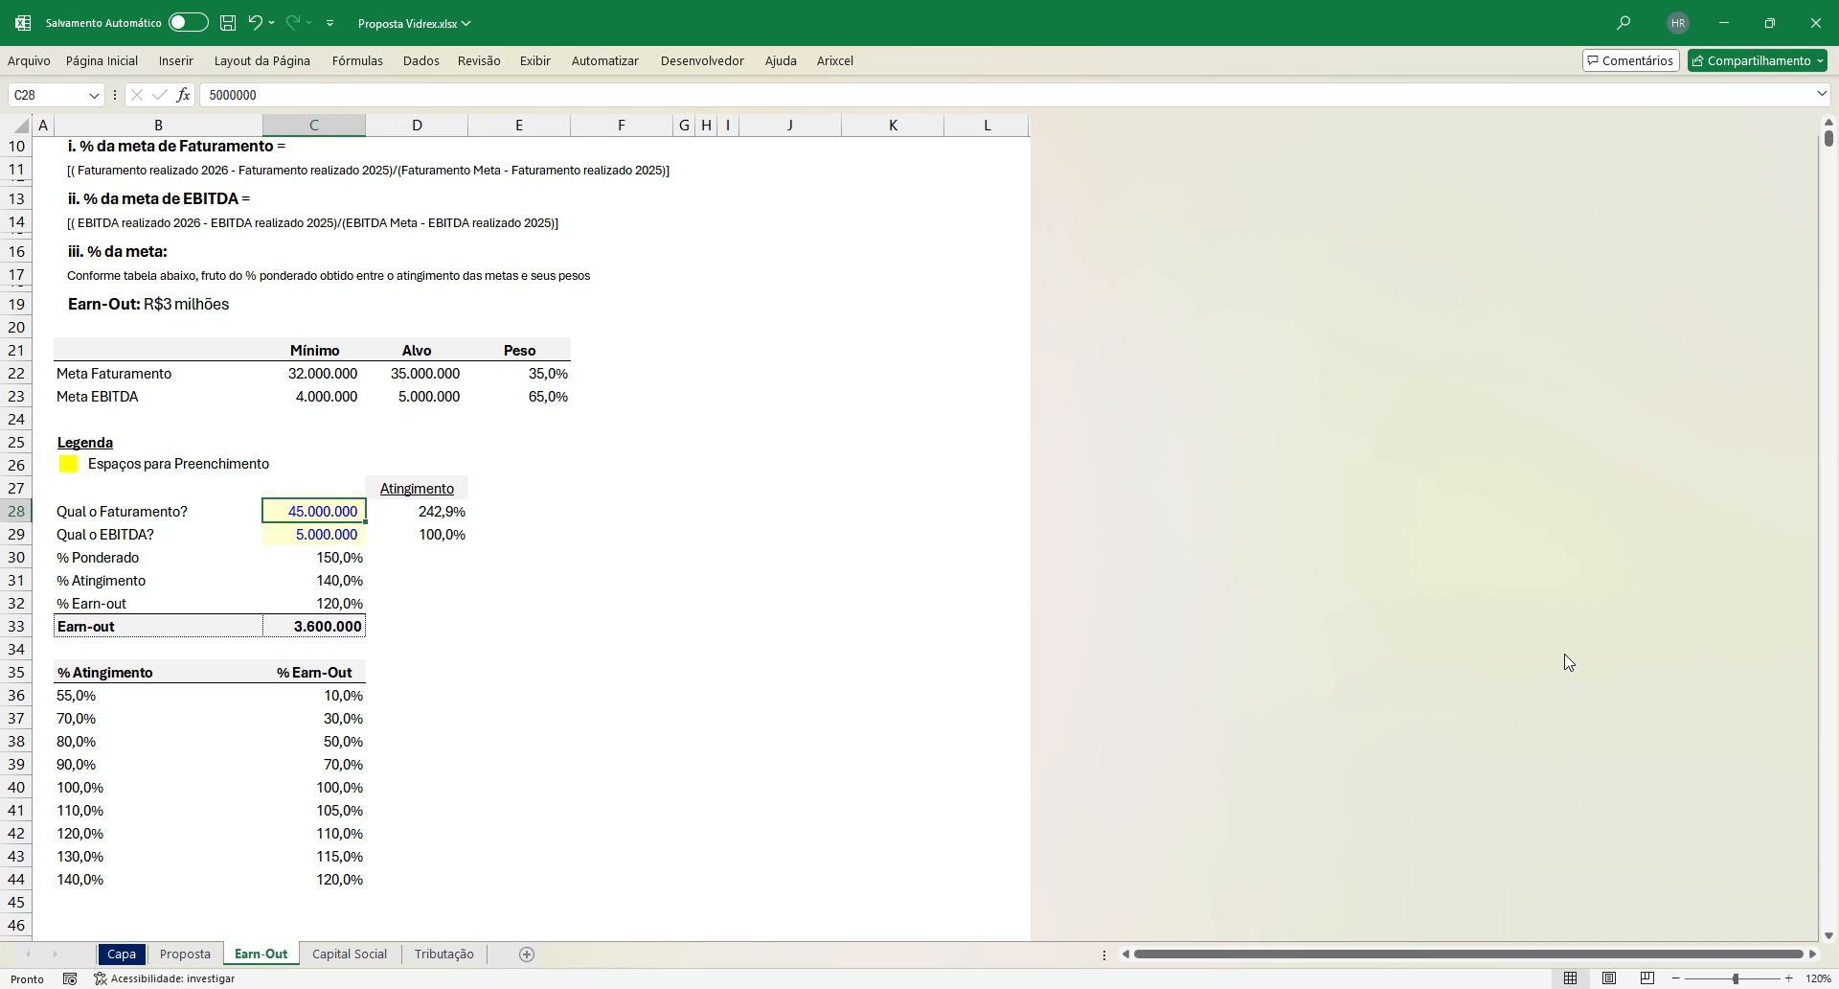
Step: Inspect the % Ponderado formula in C30 without changing it
key("Down")
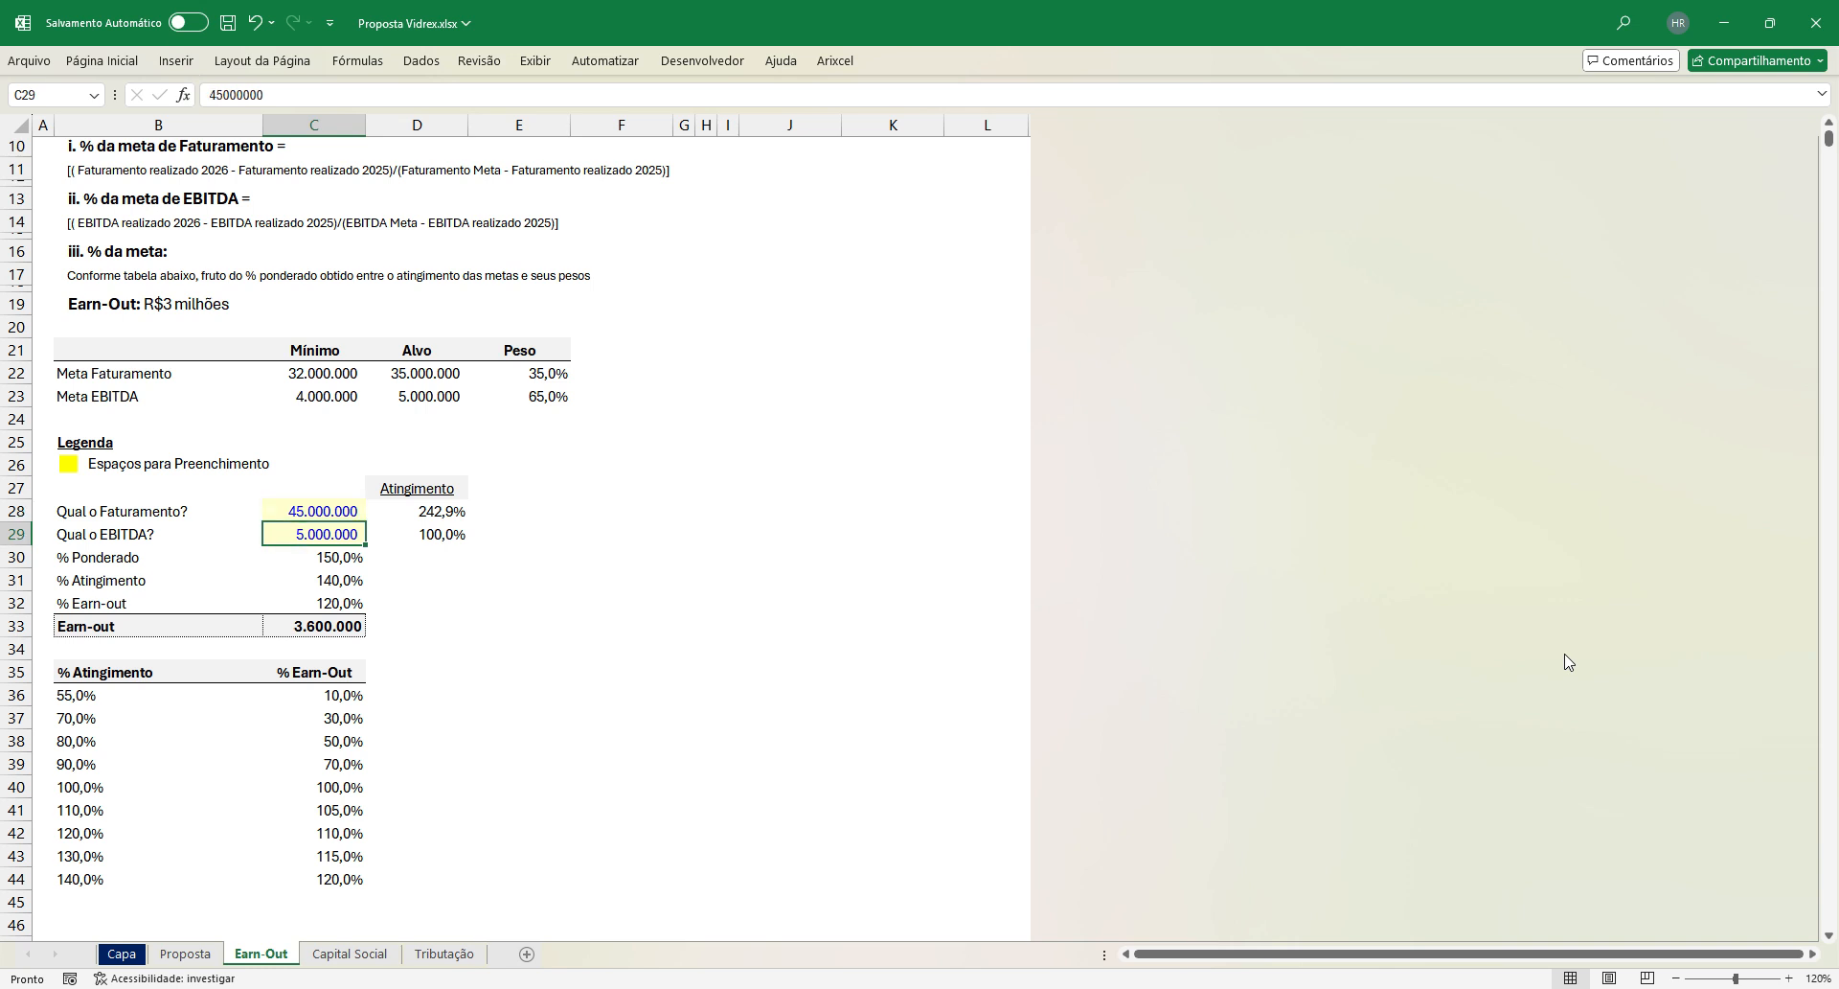
key("Down")
key("F2")
key("Escape")
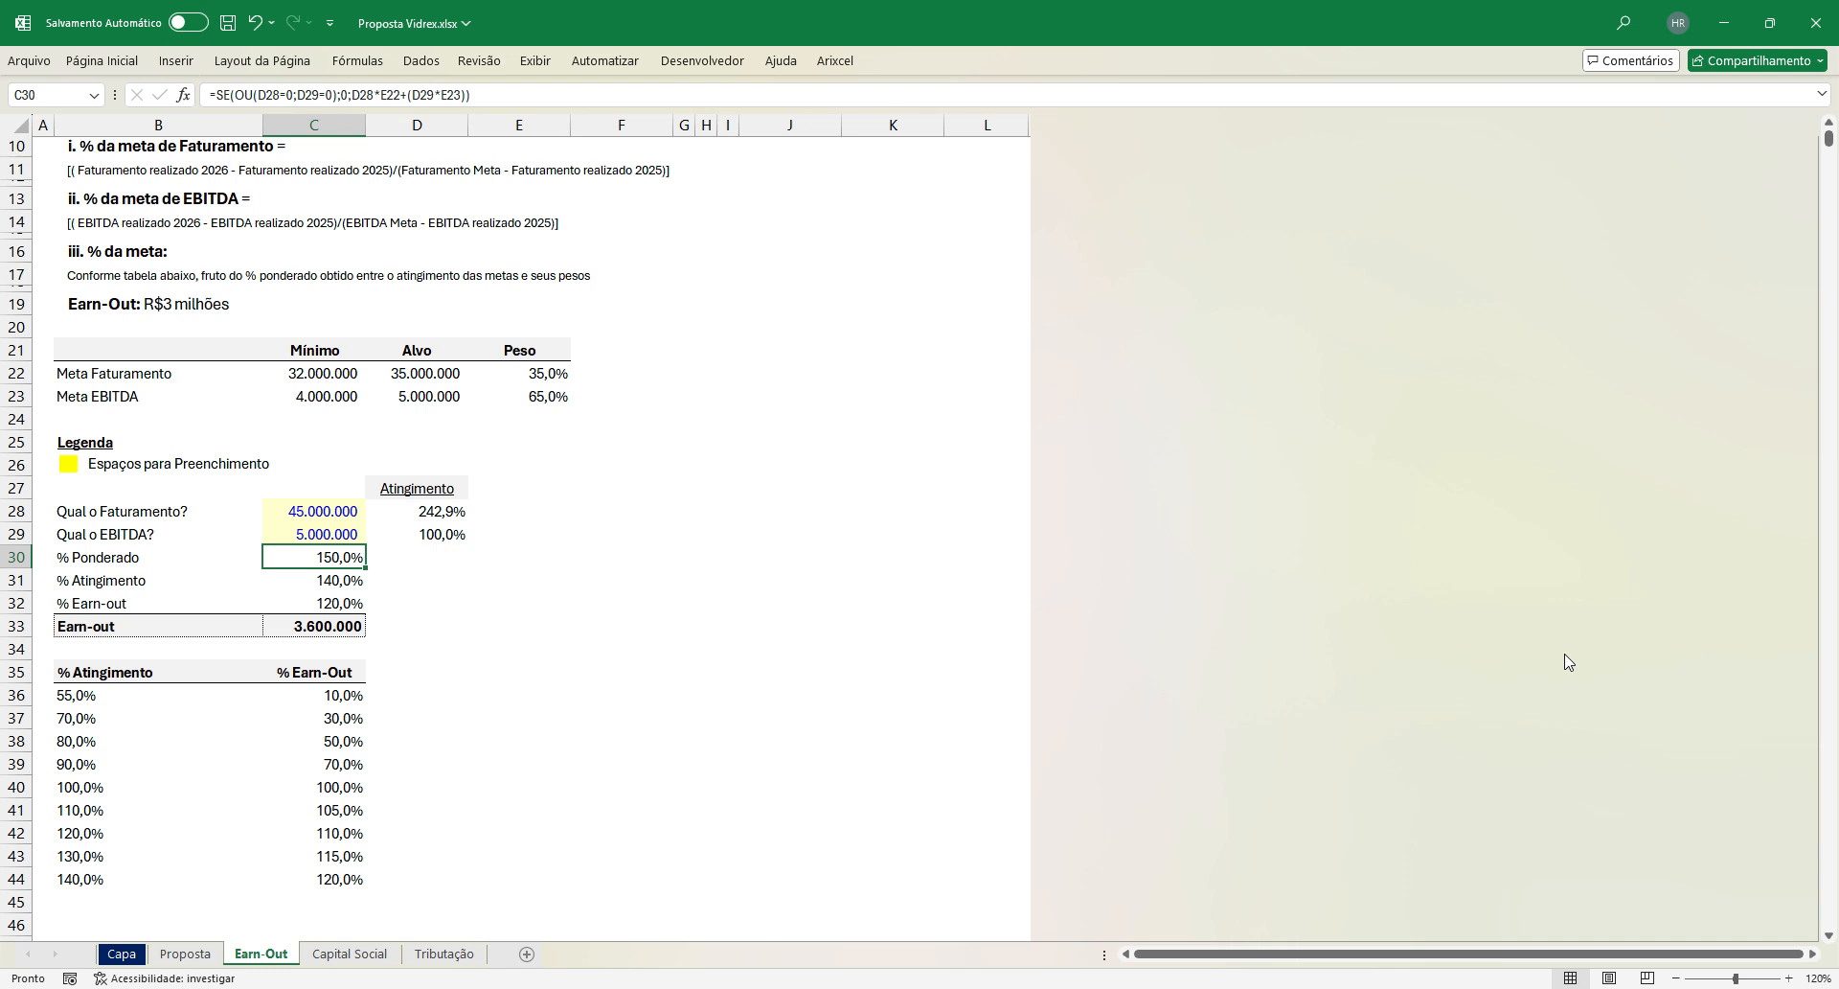
key("Up")
key("Down")
Step: Examine the last tier of the % Atingimento and % Earn-Out table in row 44
key("ctrl+Down")
key("ctrl+Down")
key("ctrl+Down")
key("Left")
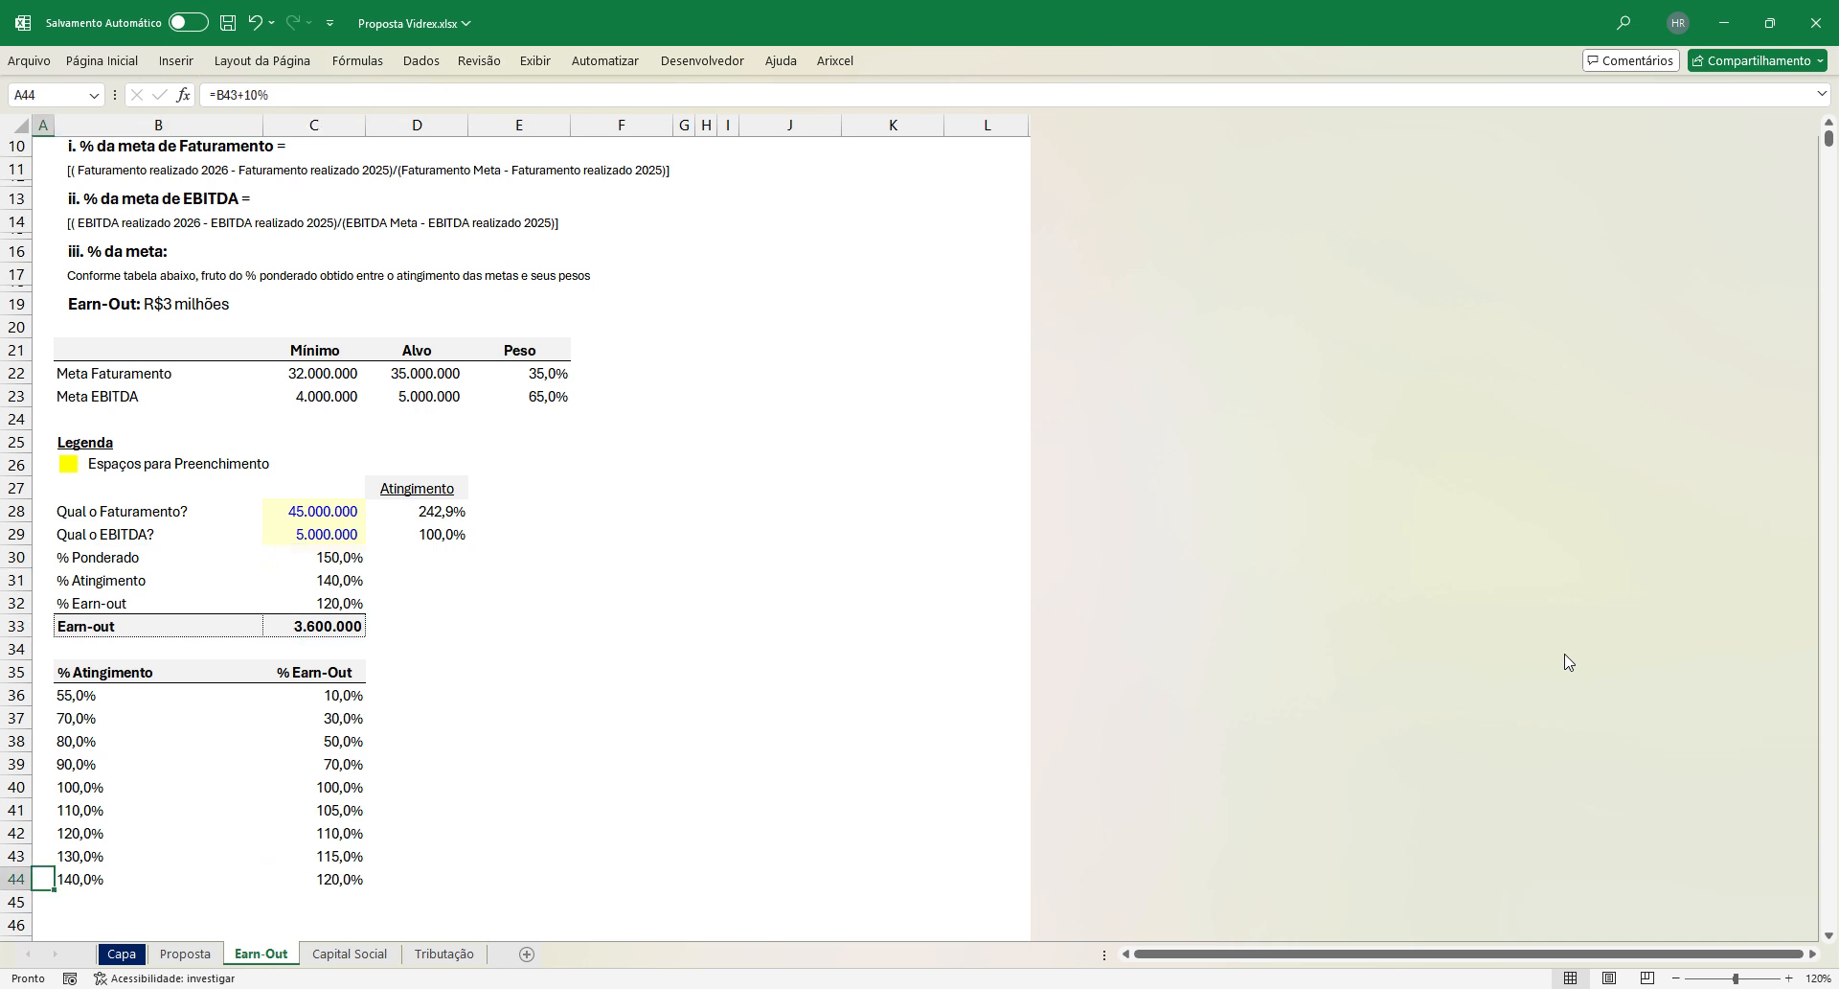
key("F2")
key("Escape")
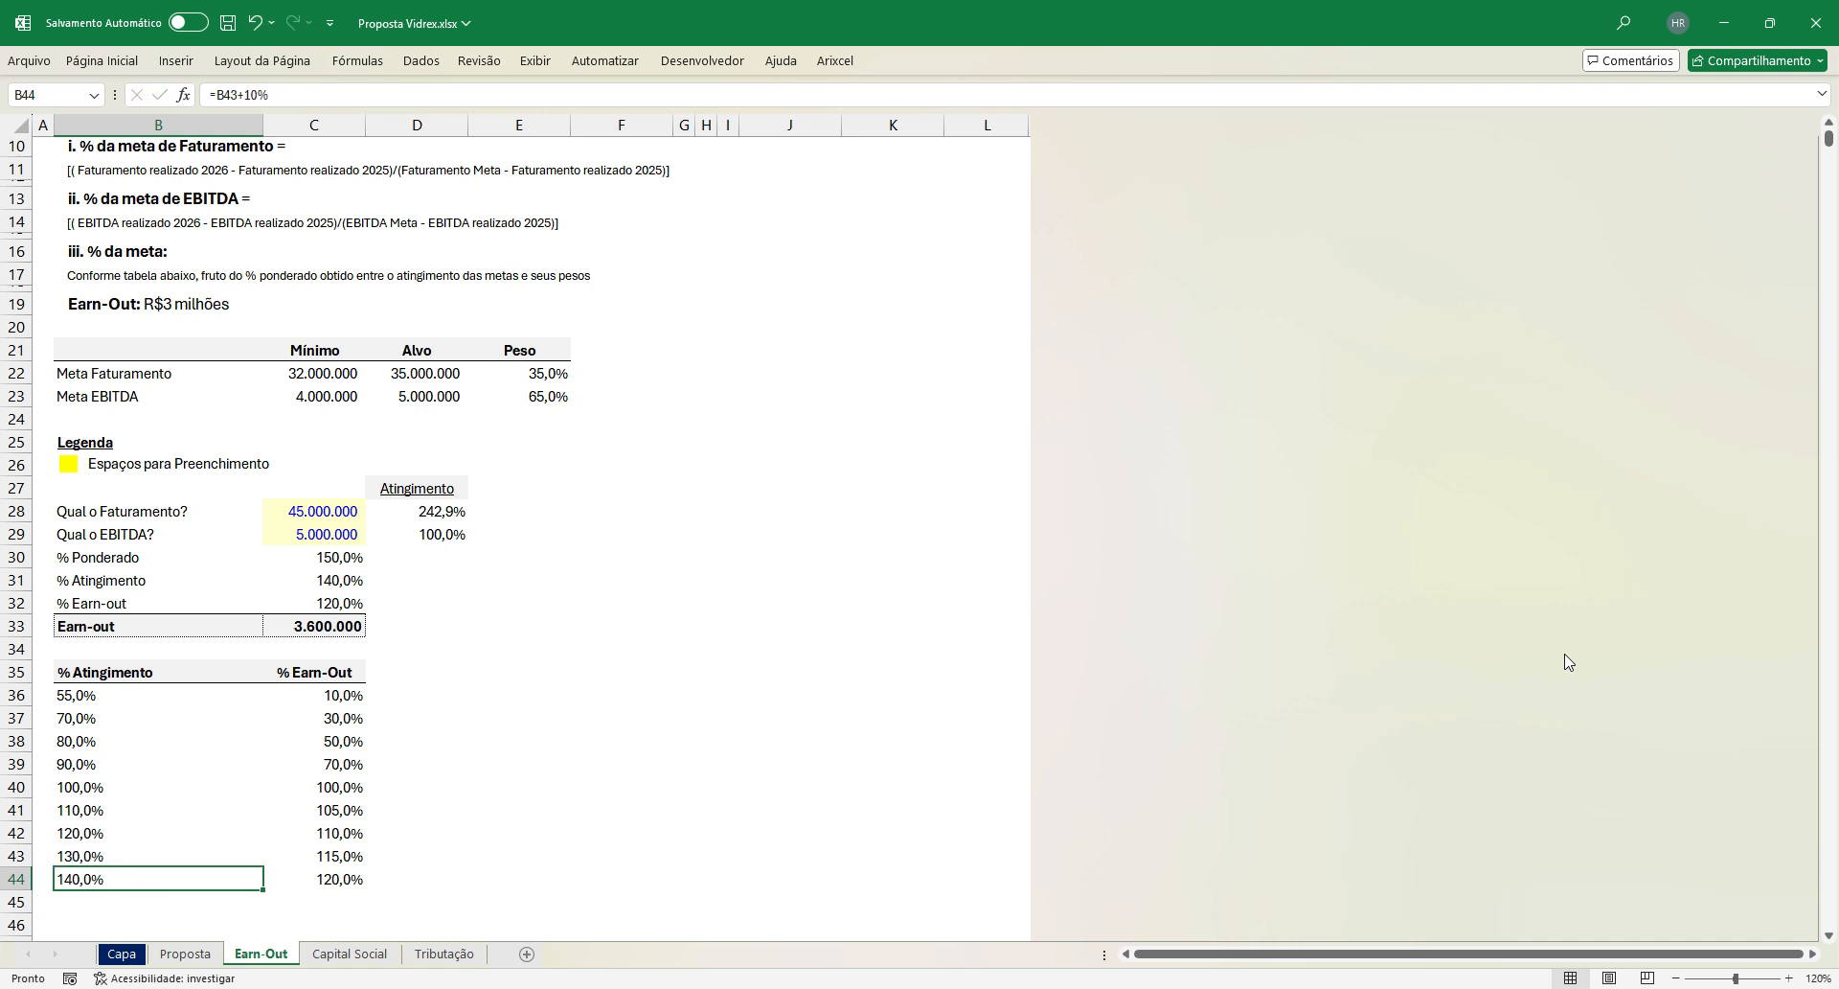
key("Right")
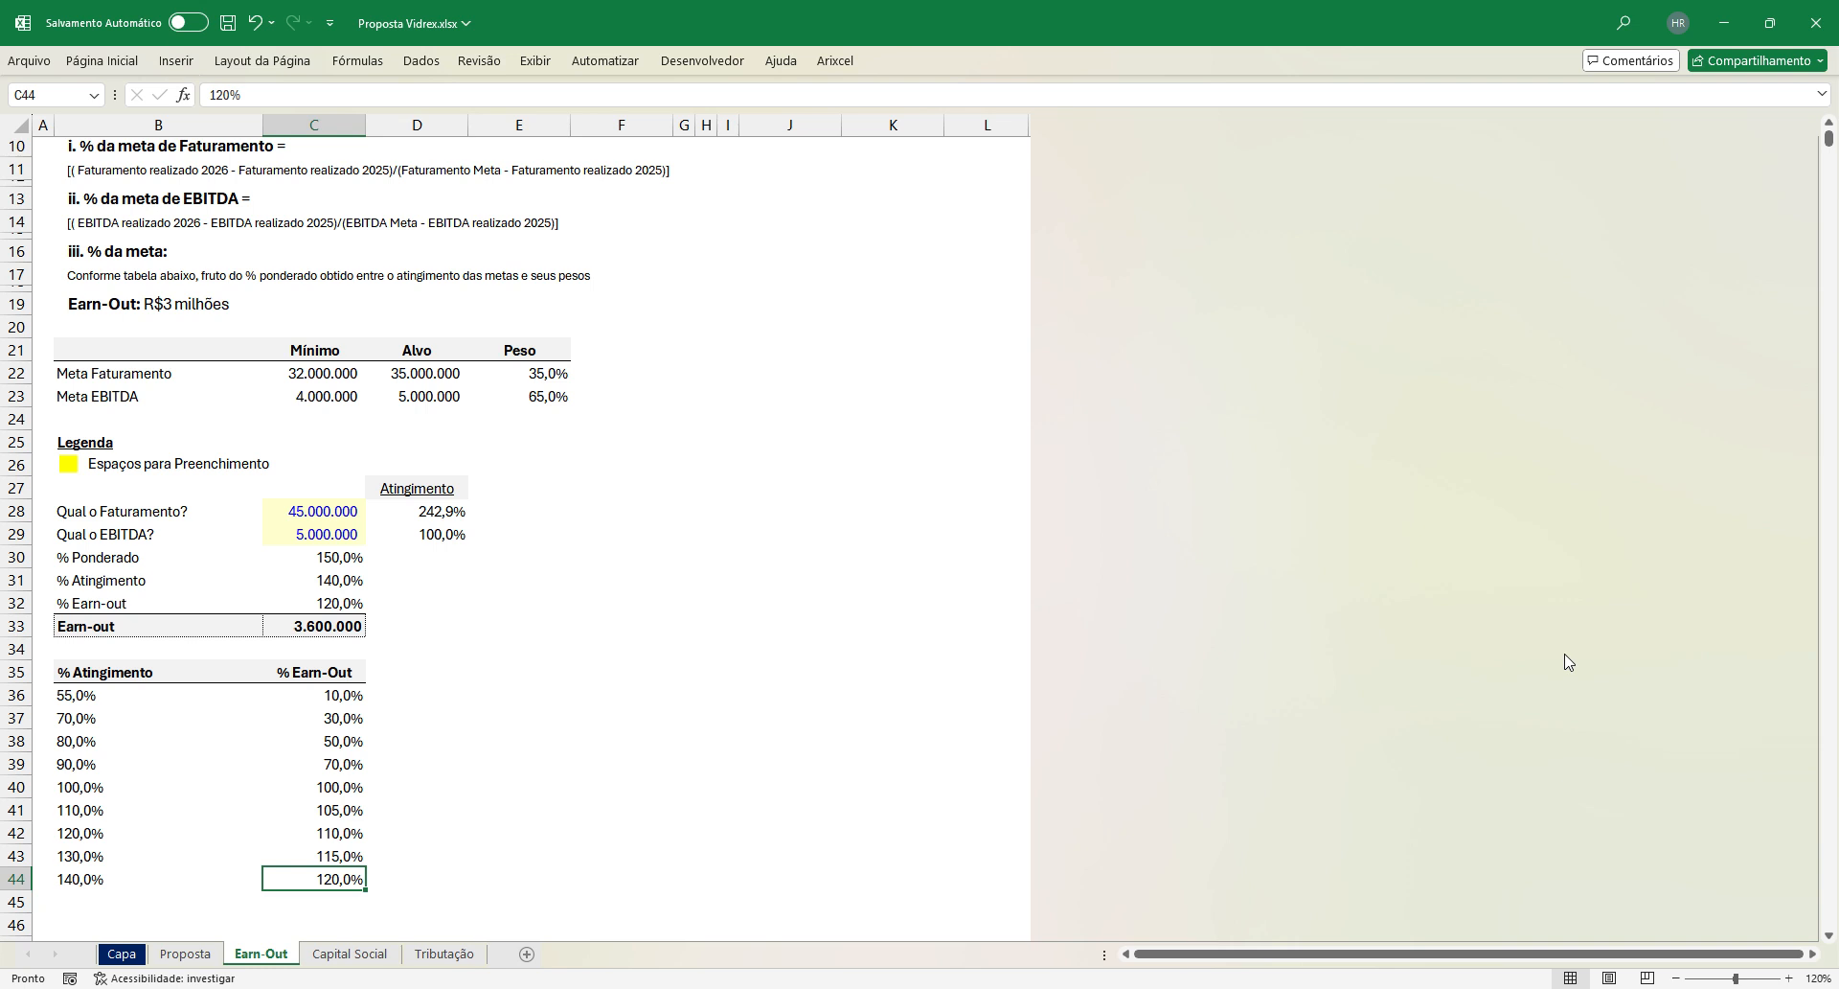
Step: Set the "Qual o Faturamento?" input in C28 to 35.000.000
key("Up")
key("Up")
key("Up")
key("Up")
key("Up")
key("Up")
key("Up")
key("Up")
key("Up")
key("Up")
key("Up")
key("Up")
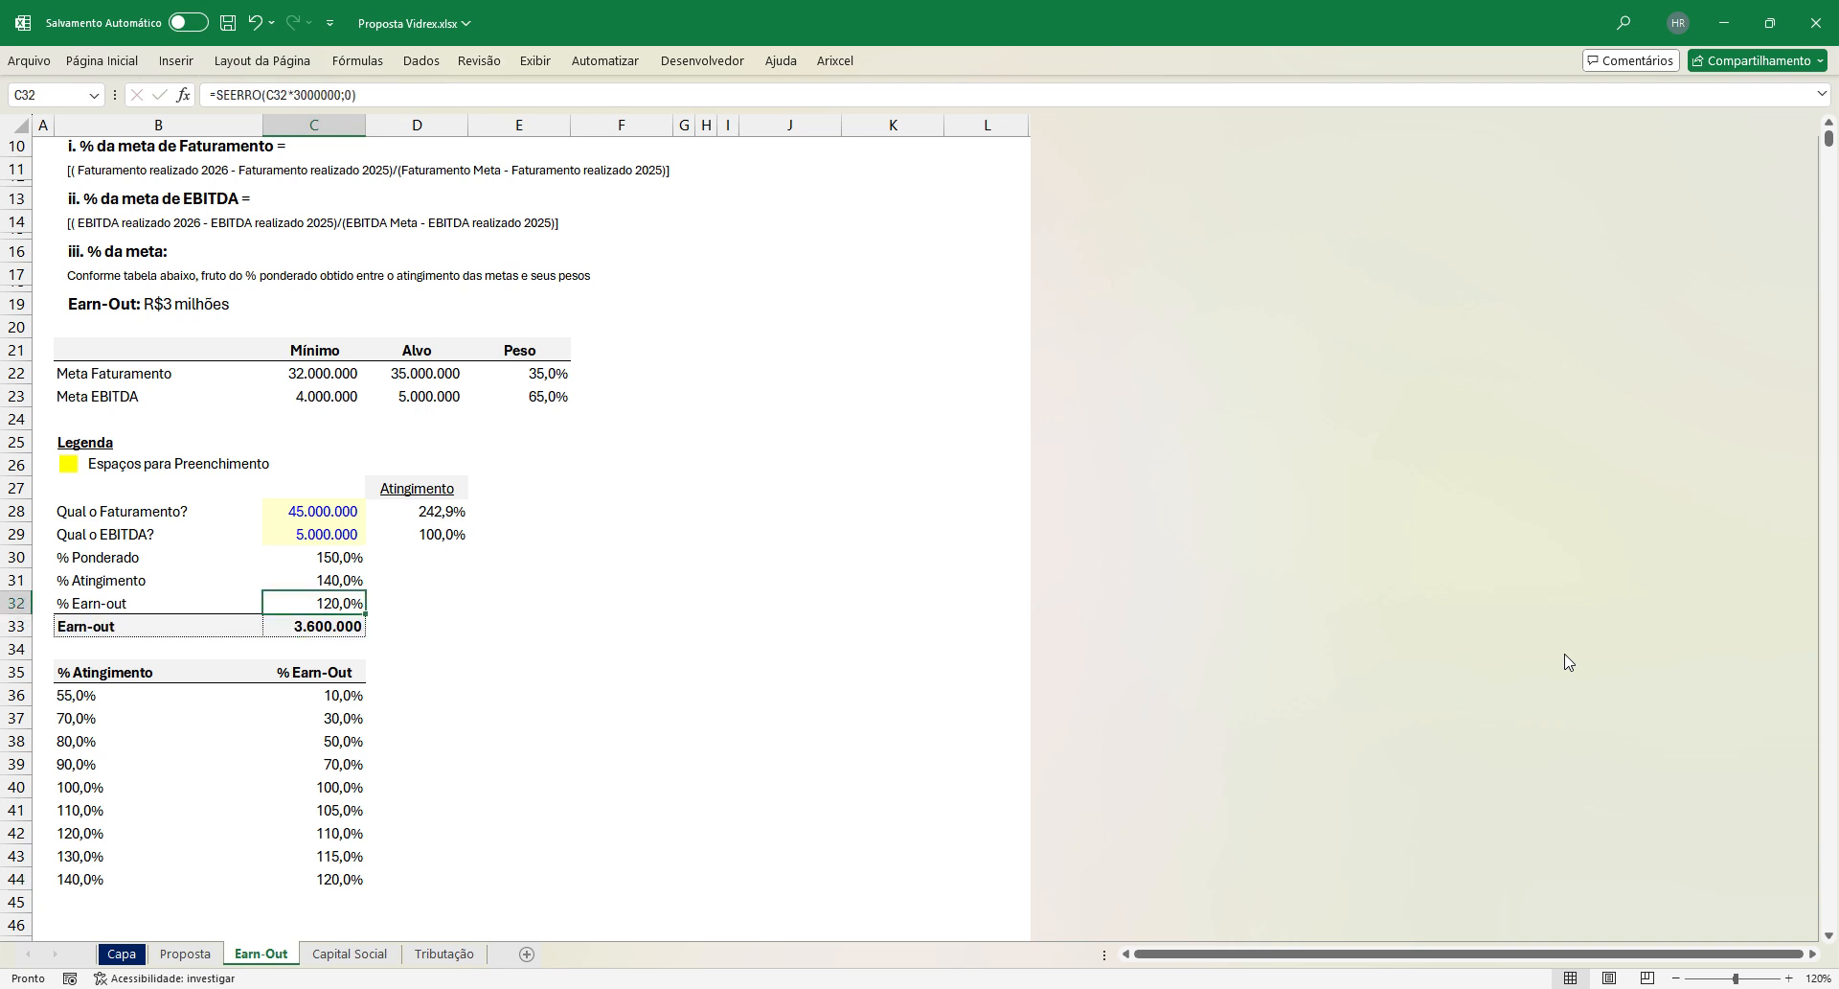
key("Up")
key("Up")
key("Up")
key("Up")
key("F2")
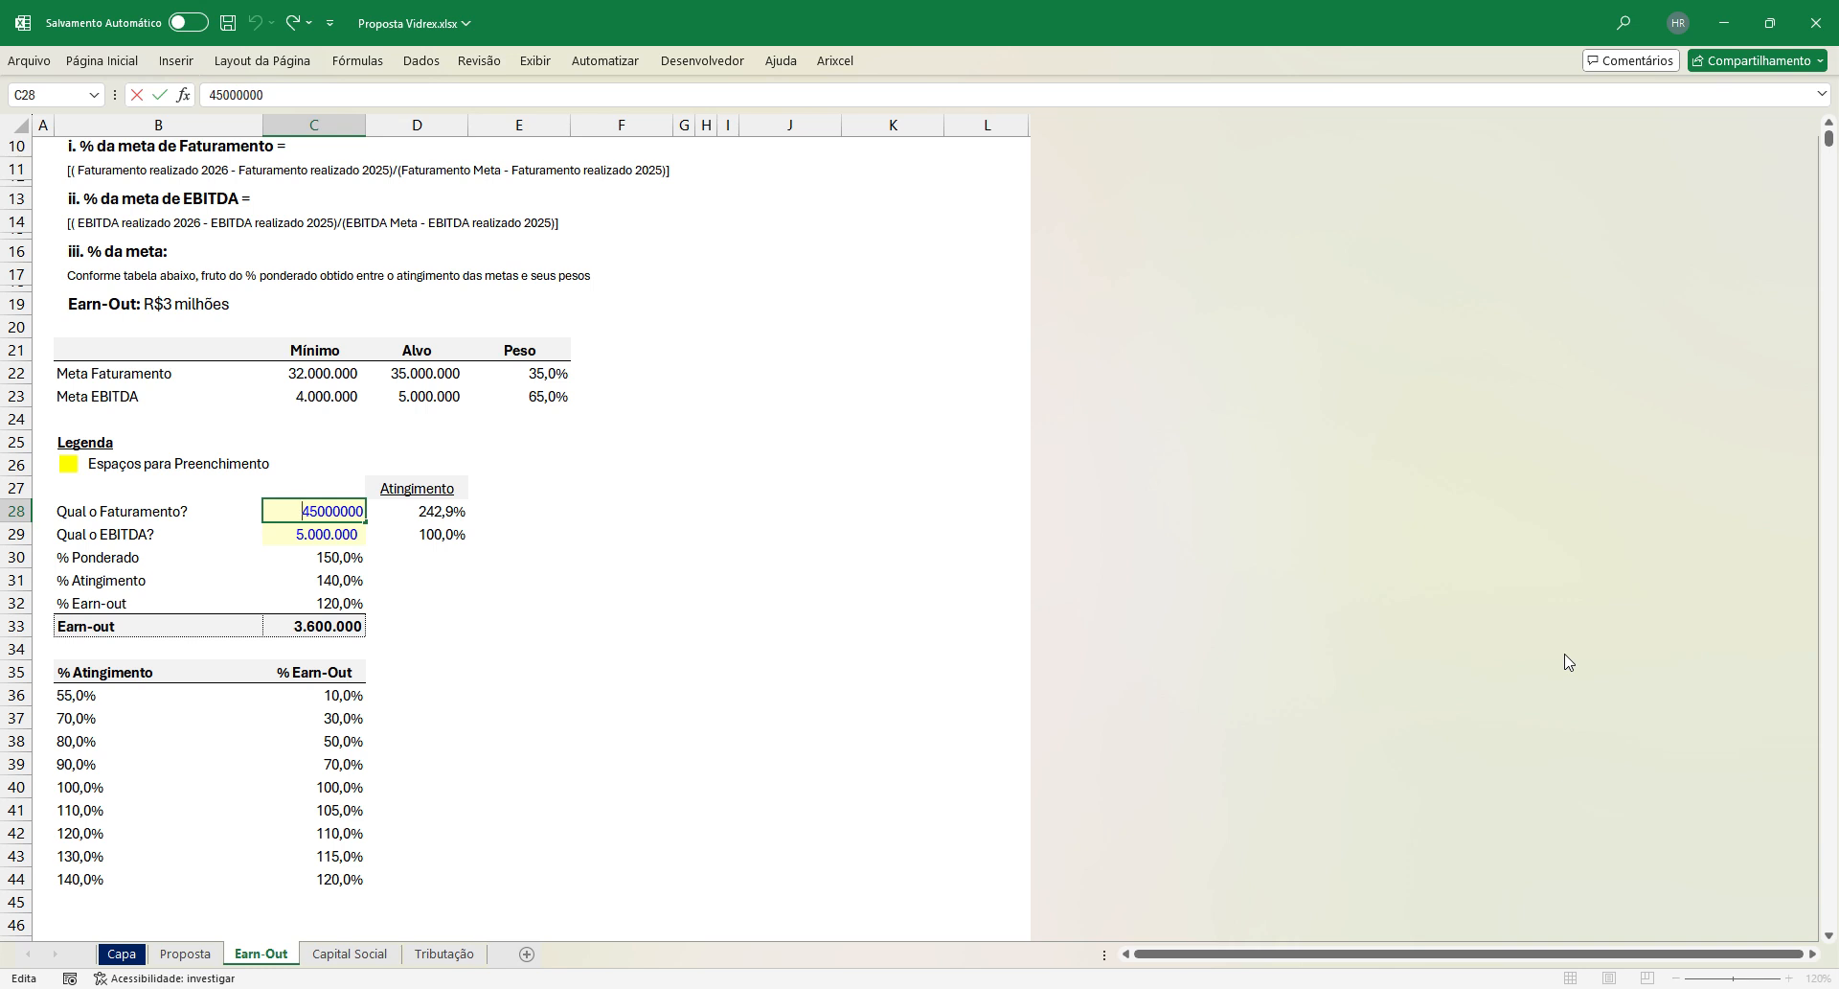
key("Delete")
type("3")
key("Return")
Step: Lower the "Qual o Faturamento?" input in C28 to 33.000.000
key("Up")
key("F2")
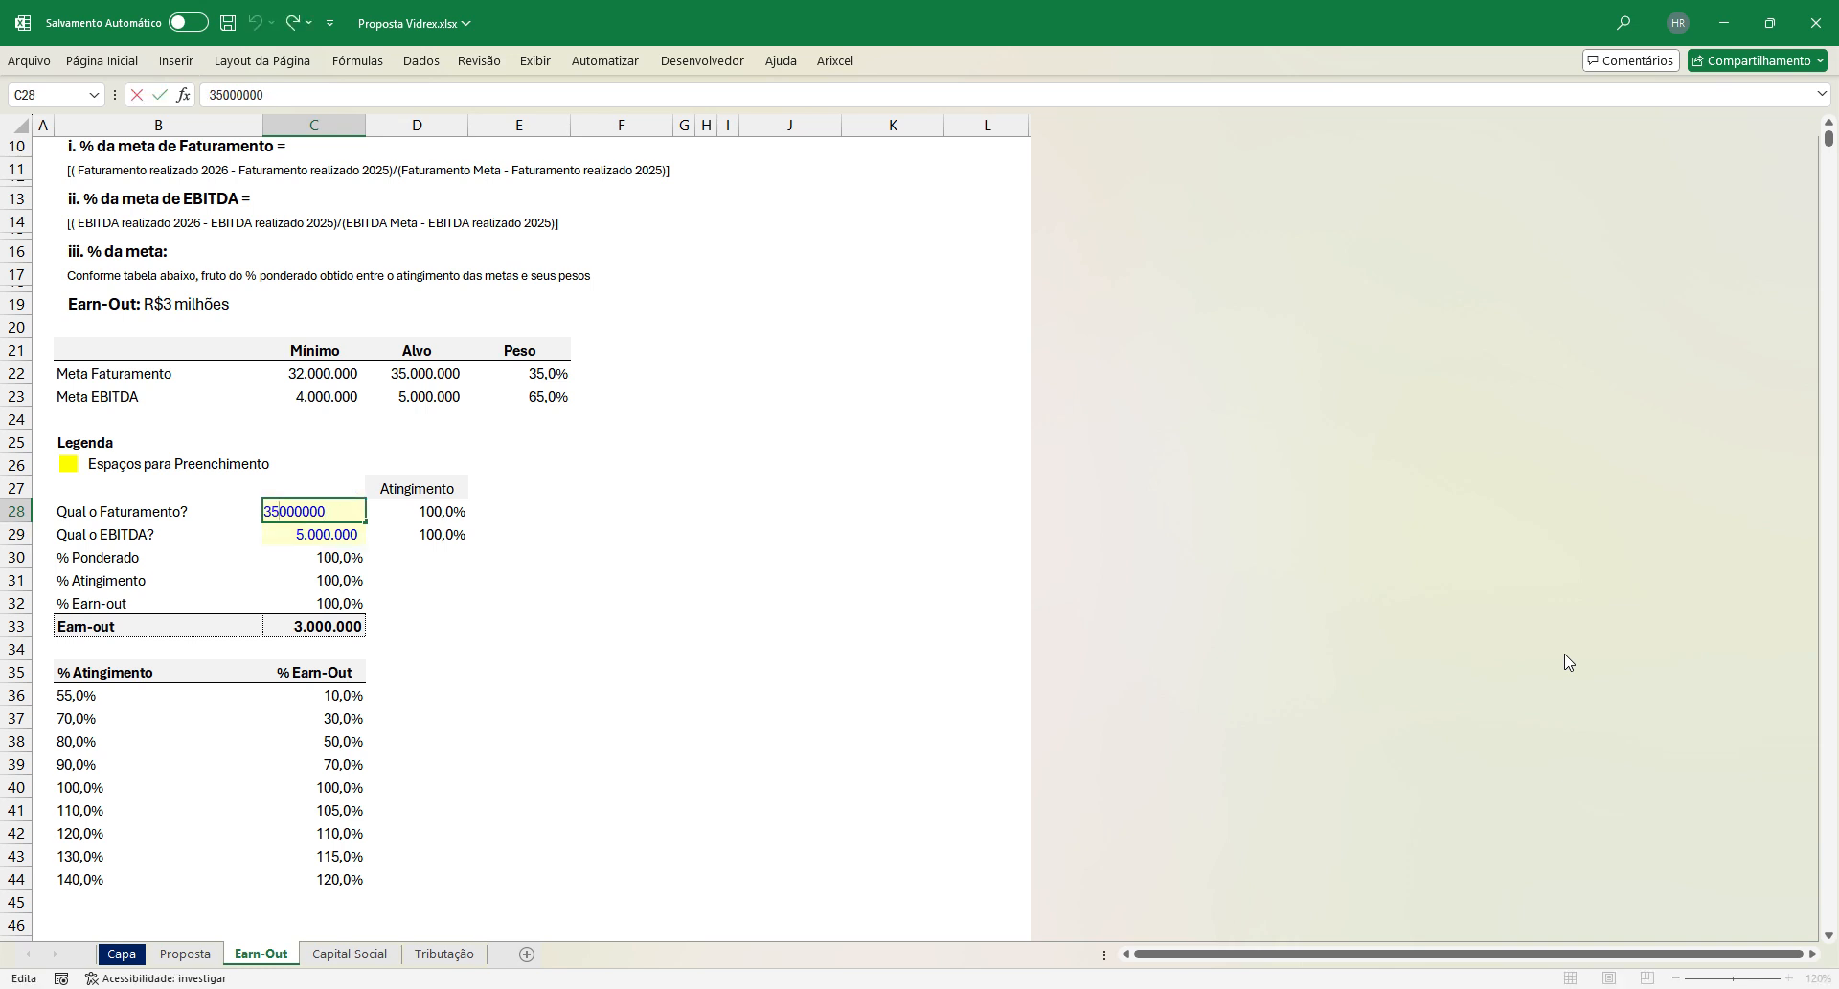
key("Delete")
type("3")
key("Return")
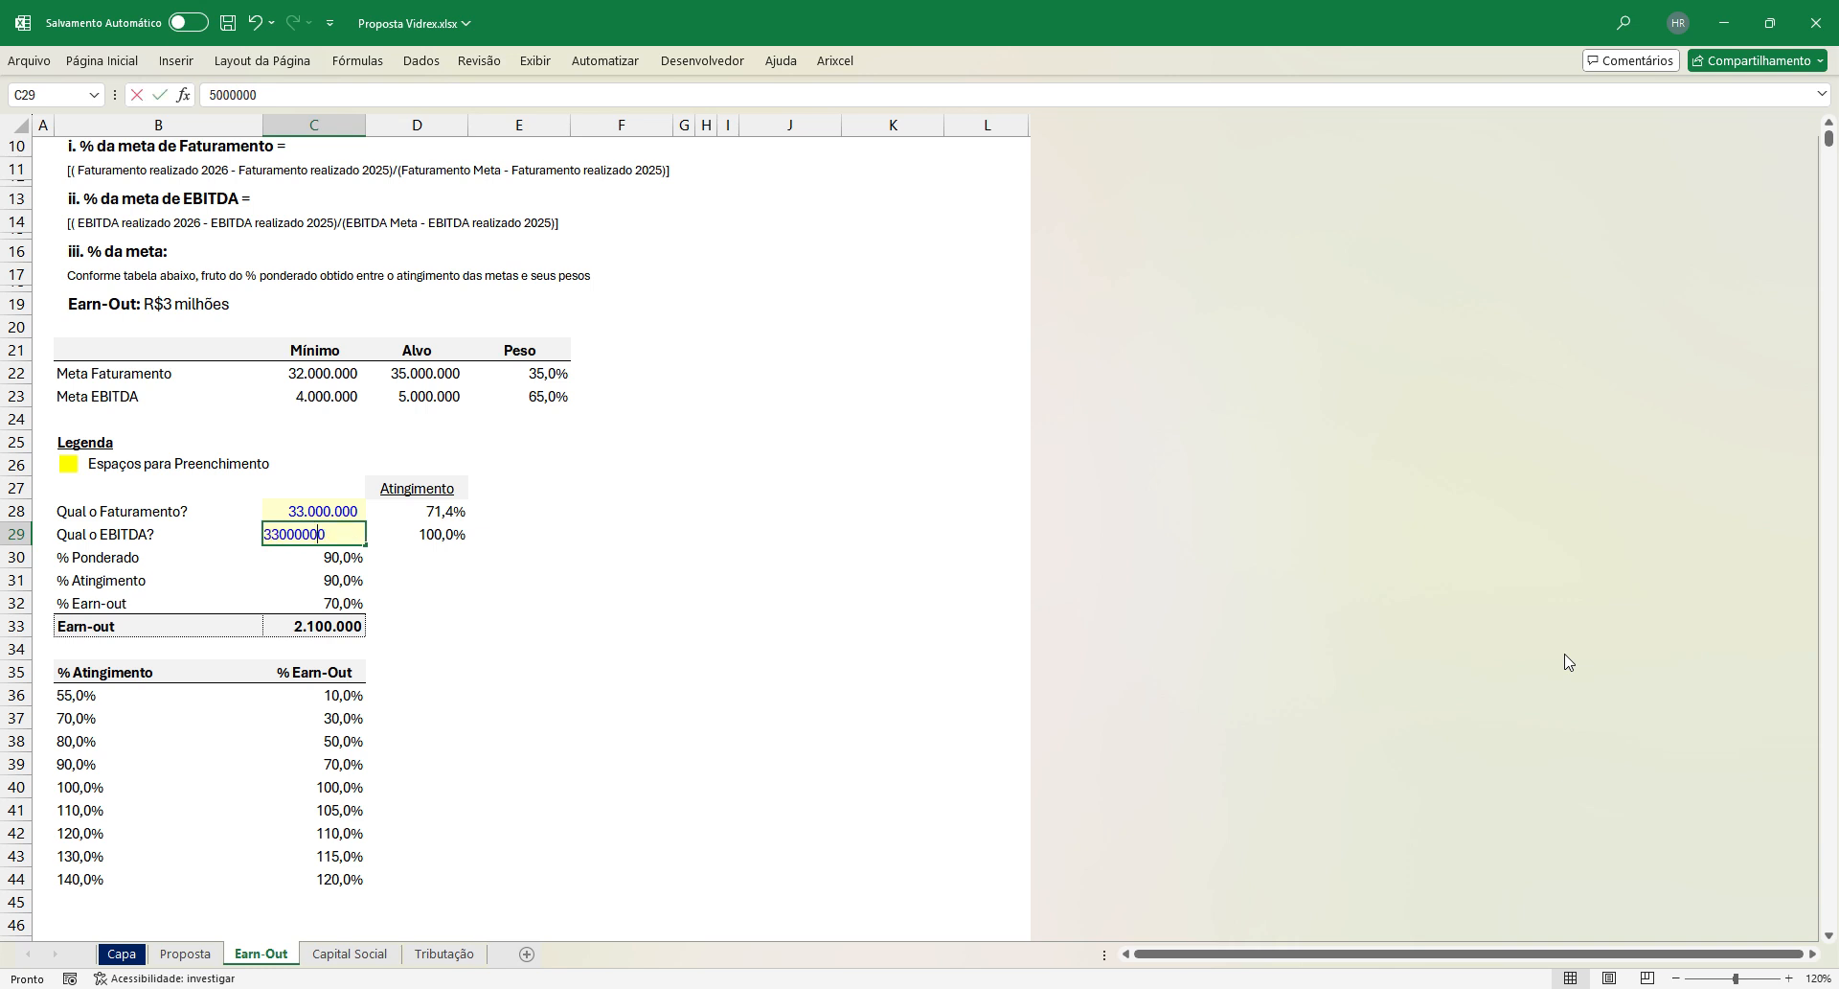
Step: Set the "Qual o EBITDA?" input in C29 to 4.500.000
key("F2")
key("shift+Right")
key("shift+Right")
key("Delete")
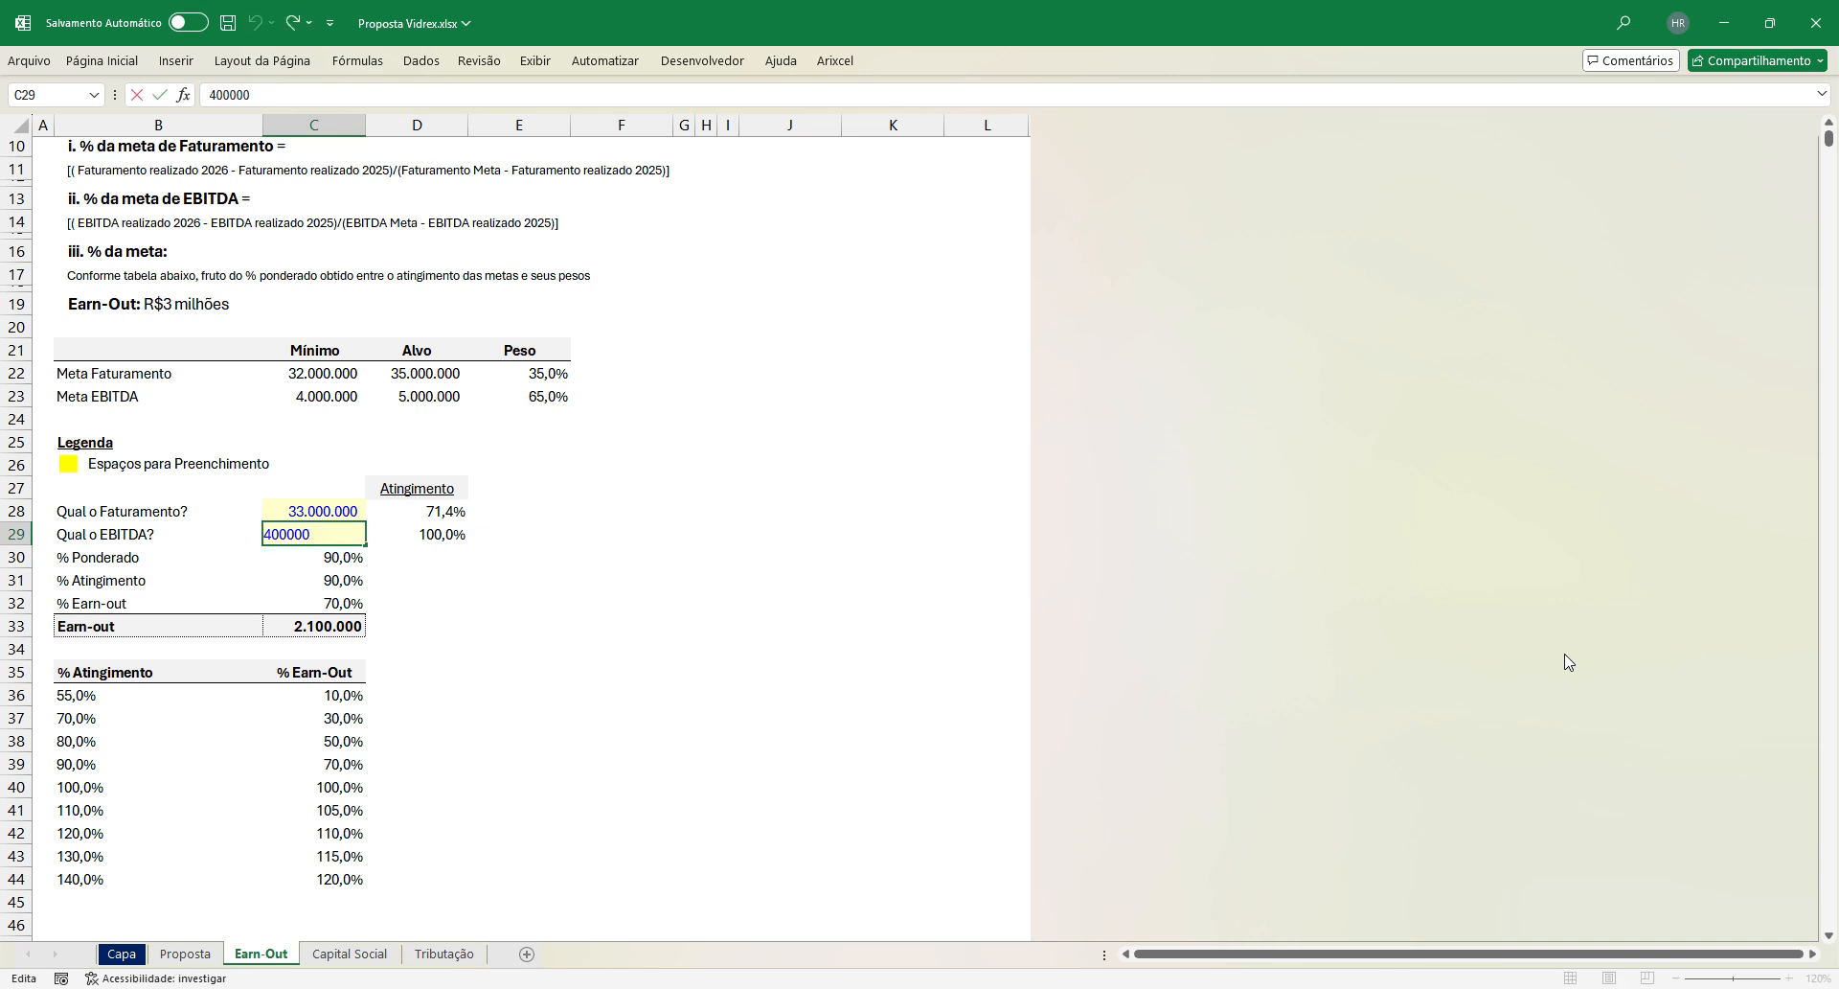
type("4,5")
key("BackSpace")
key("BackSpace")
type("5")
key("Return")
Step: Inspect the % Ponderado formula in C30 for this scenario without changing it
key("Down")
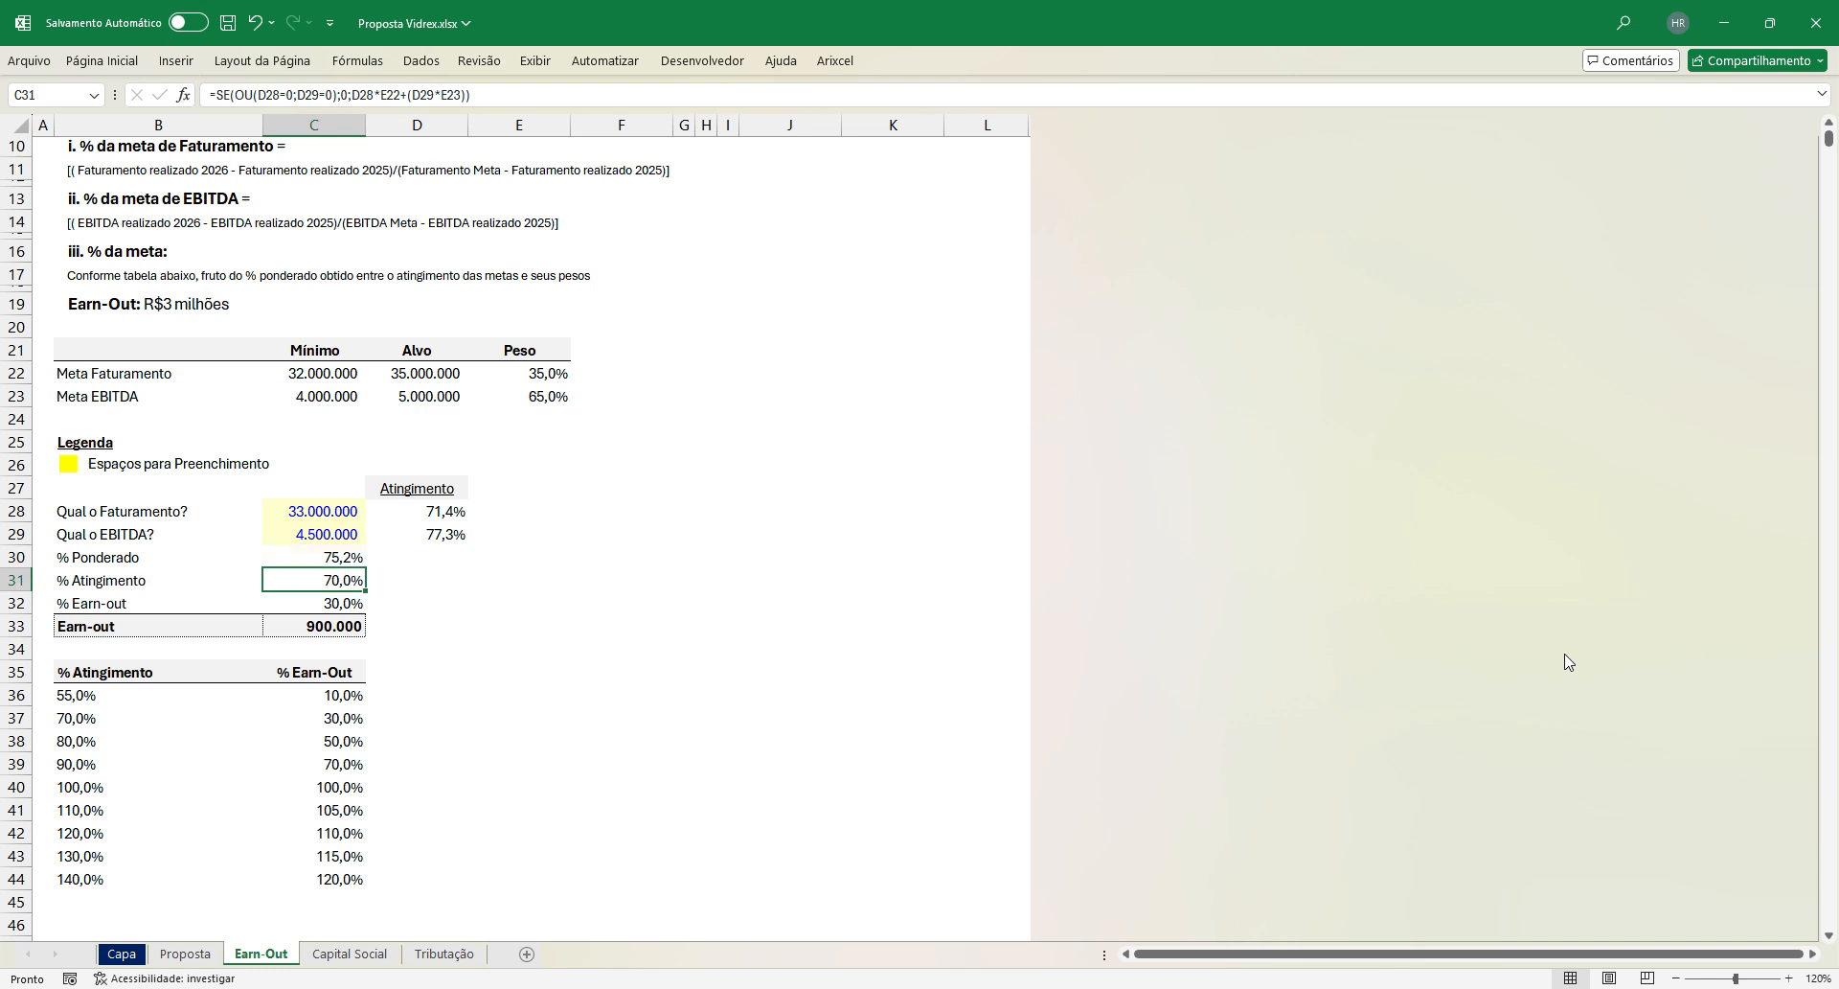
key("Up")
key("F2")
key("Escape")
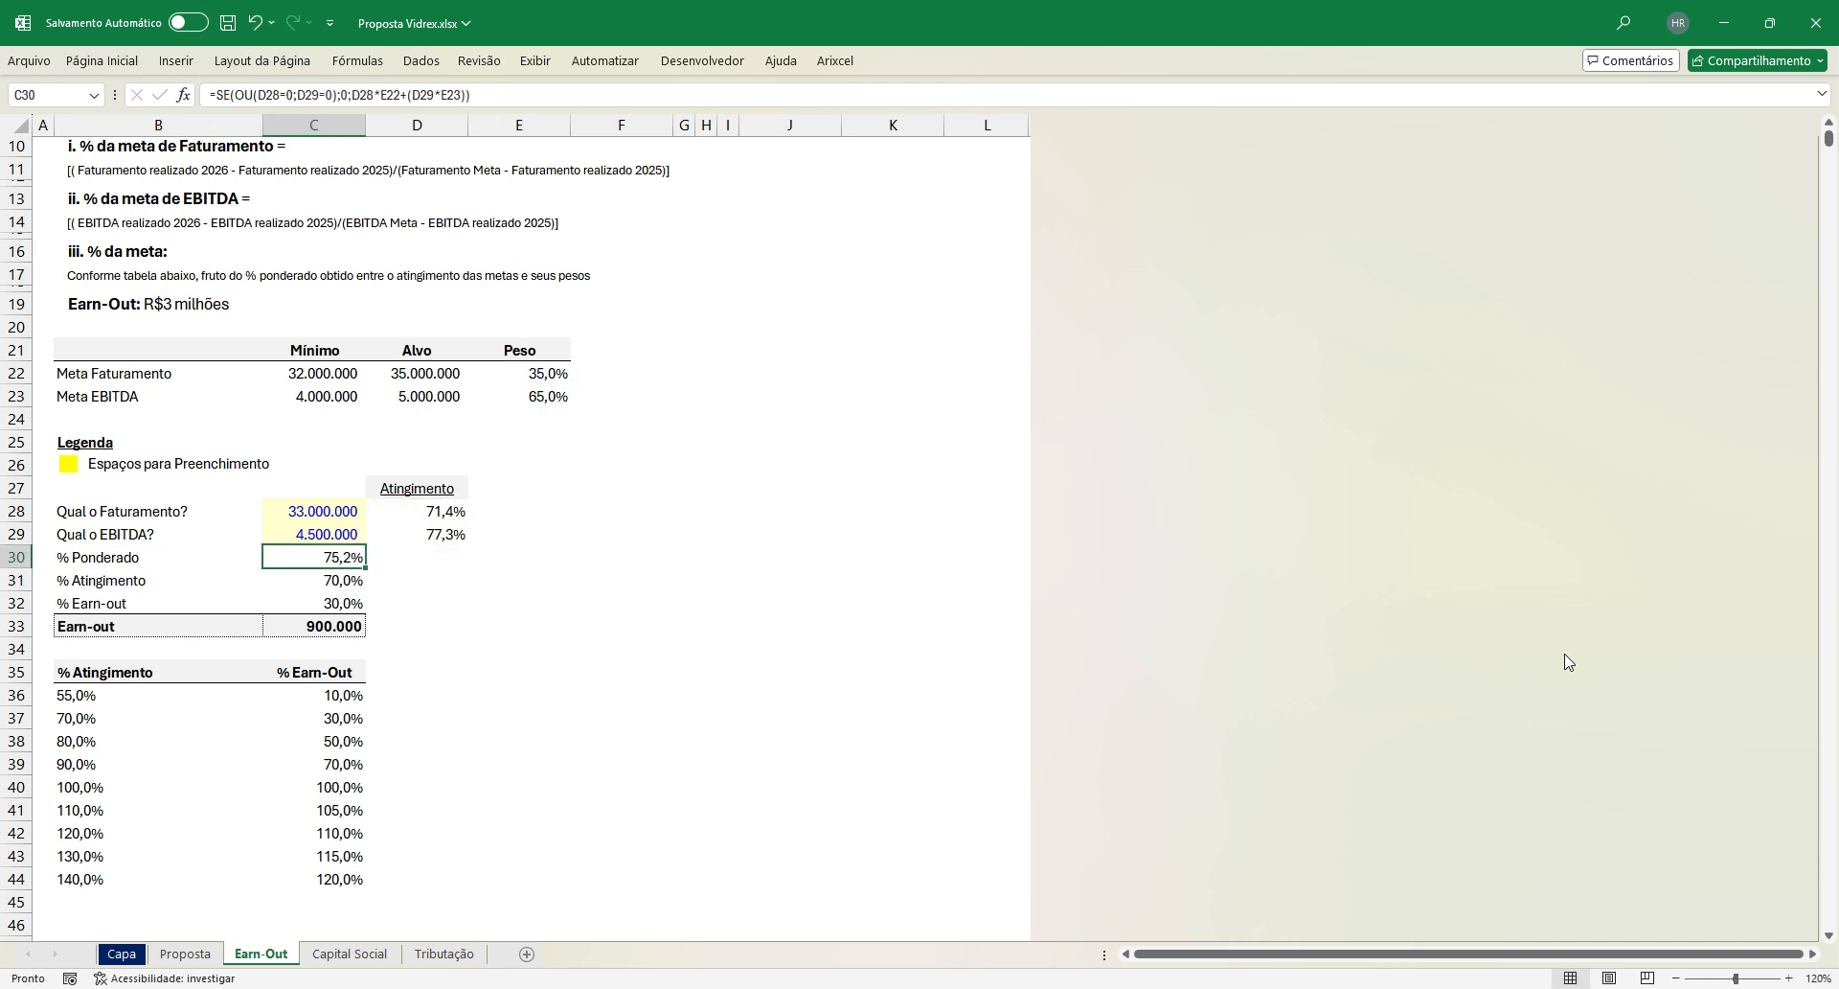
Step: Examine the 70,0% tier in row 37 of the % Atingimento and % Earn-Out table
key("Down")
key("Down")
key("Down")
key("Down")
key("Down")
key("Down")
key("Down")
key("Down")
key("Down")
key("Down")
key("Up")
key("Up")
key("Up")
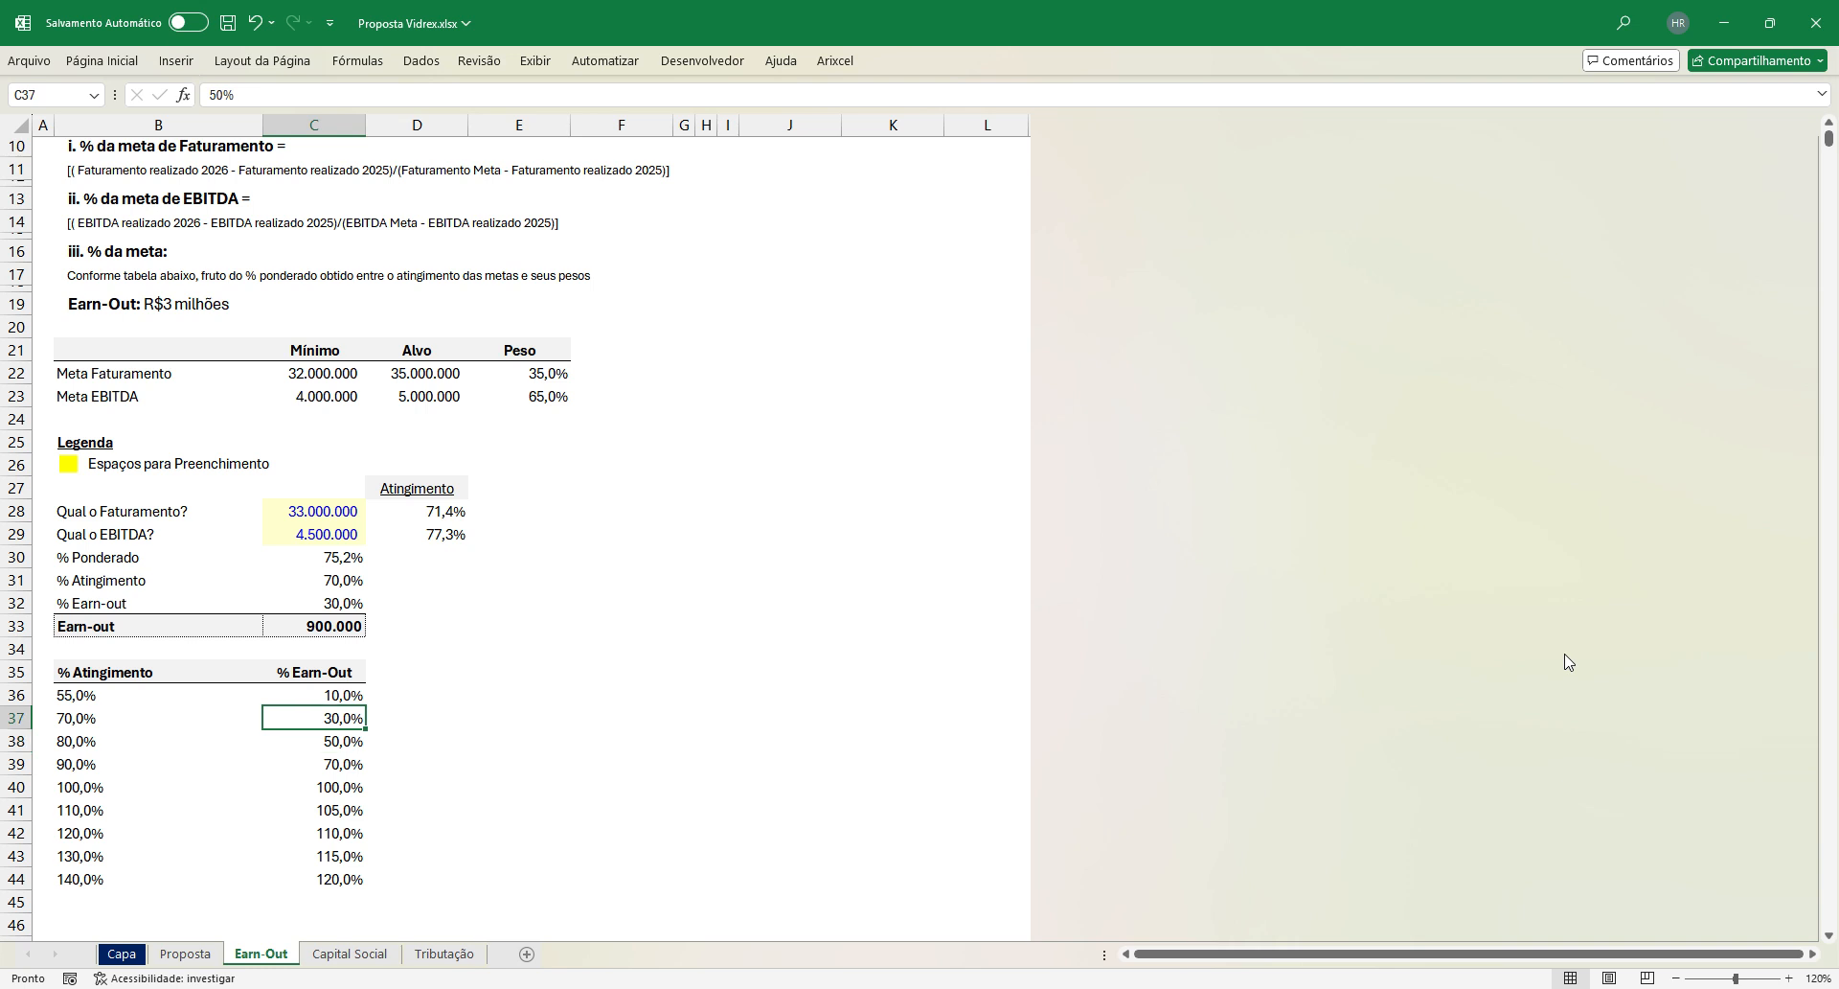
key("Left")
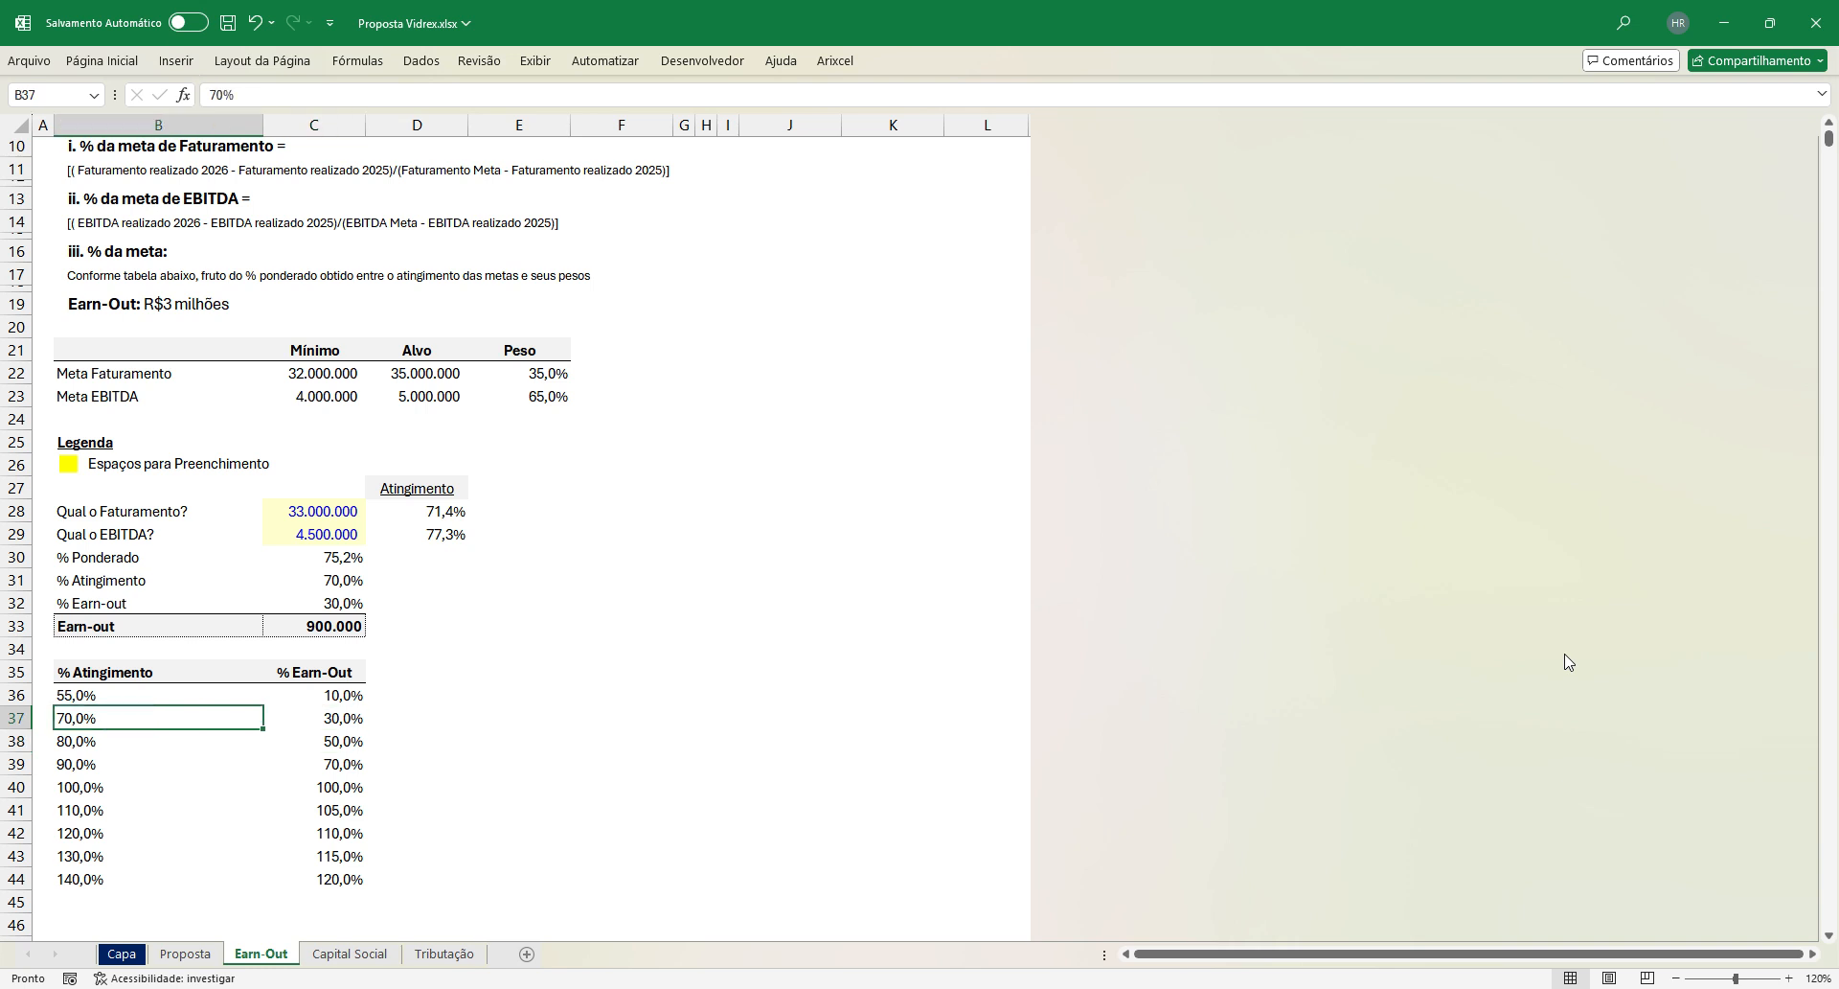
key("Right")
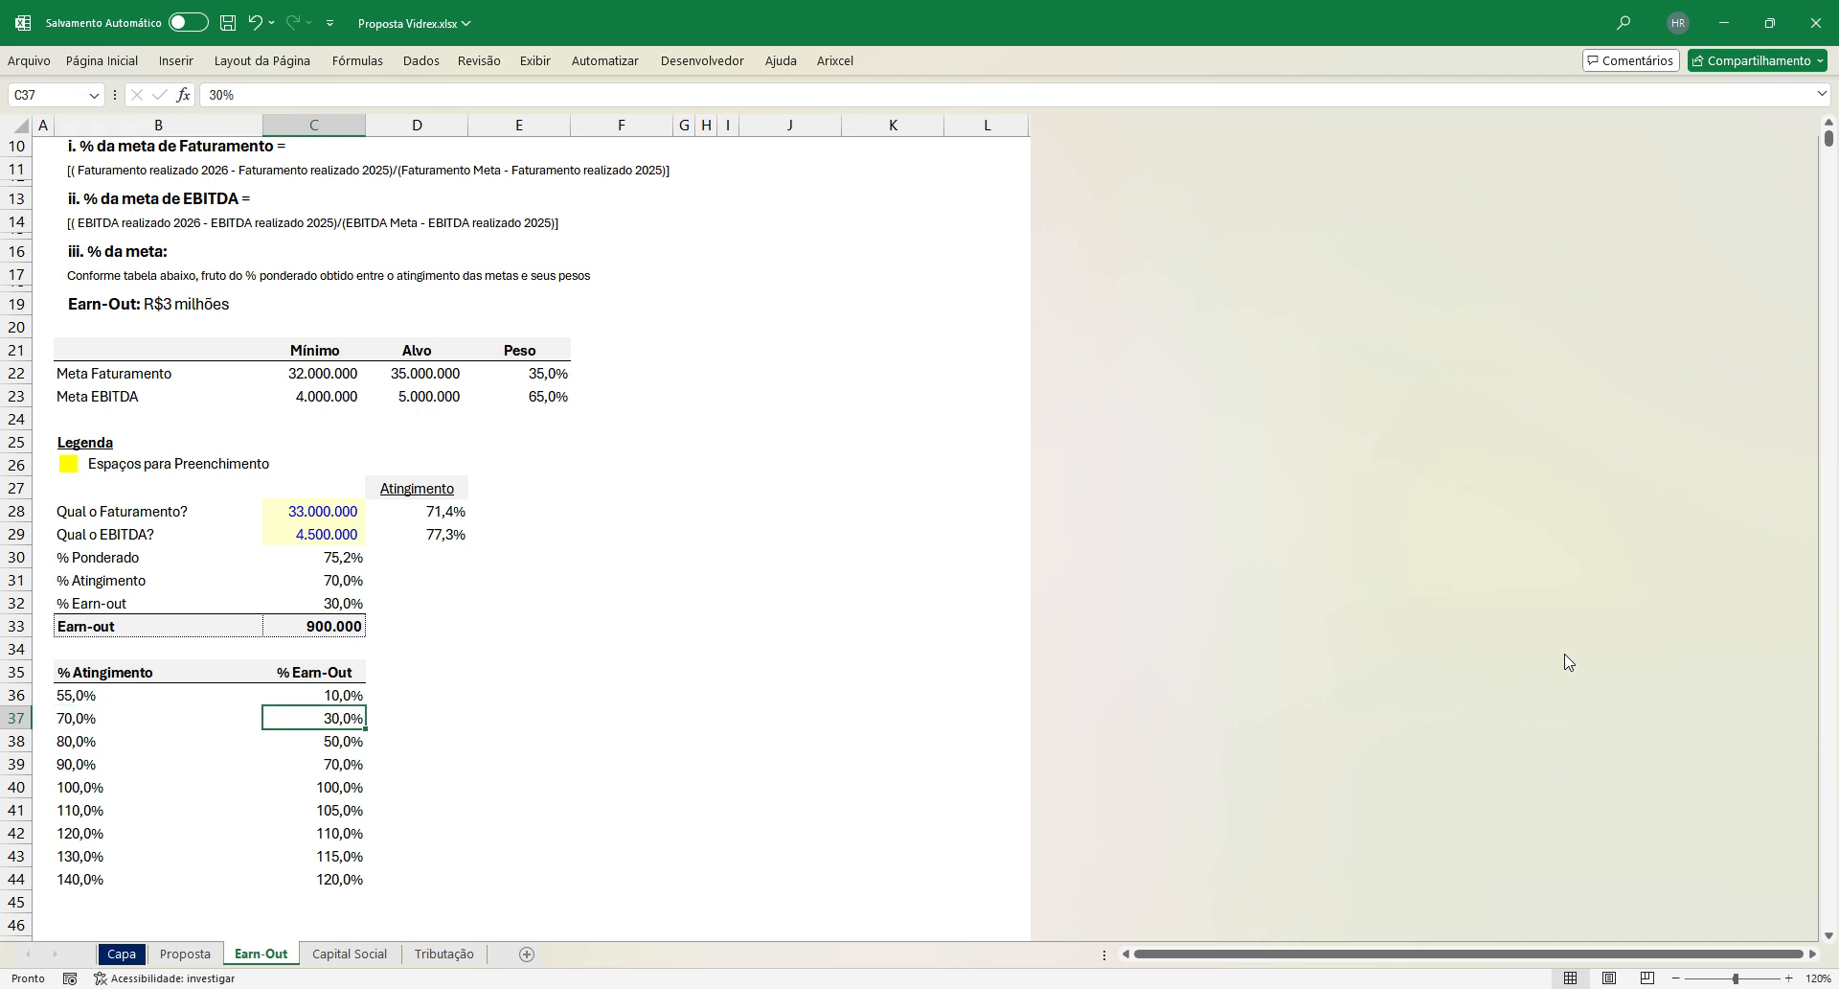
Step: Compare the % Atingimento result in C31 with its matching tier in B37:C37
key("Up")
key("Up")
key("Up")
key("Up")
key("Up")
key("Up")
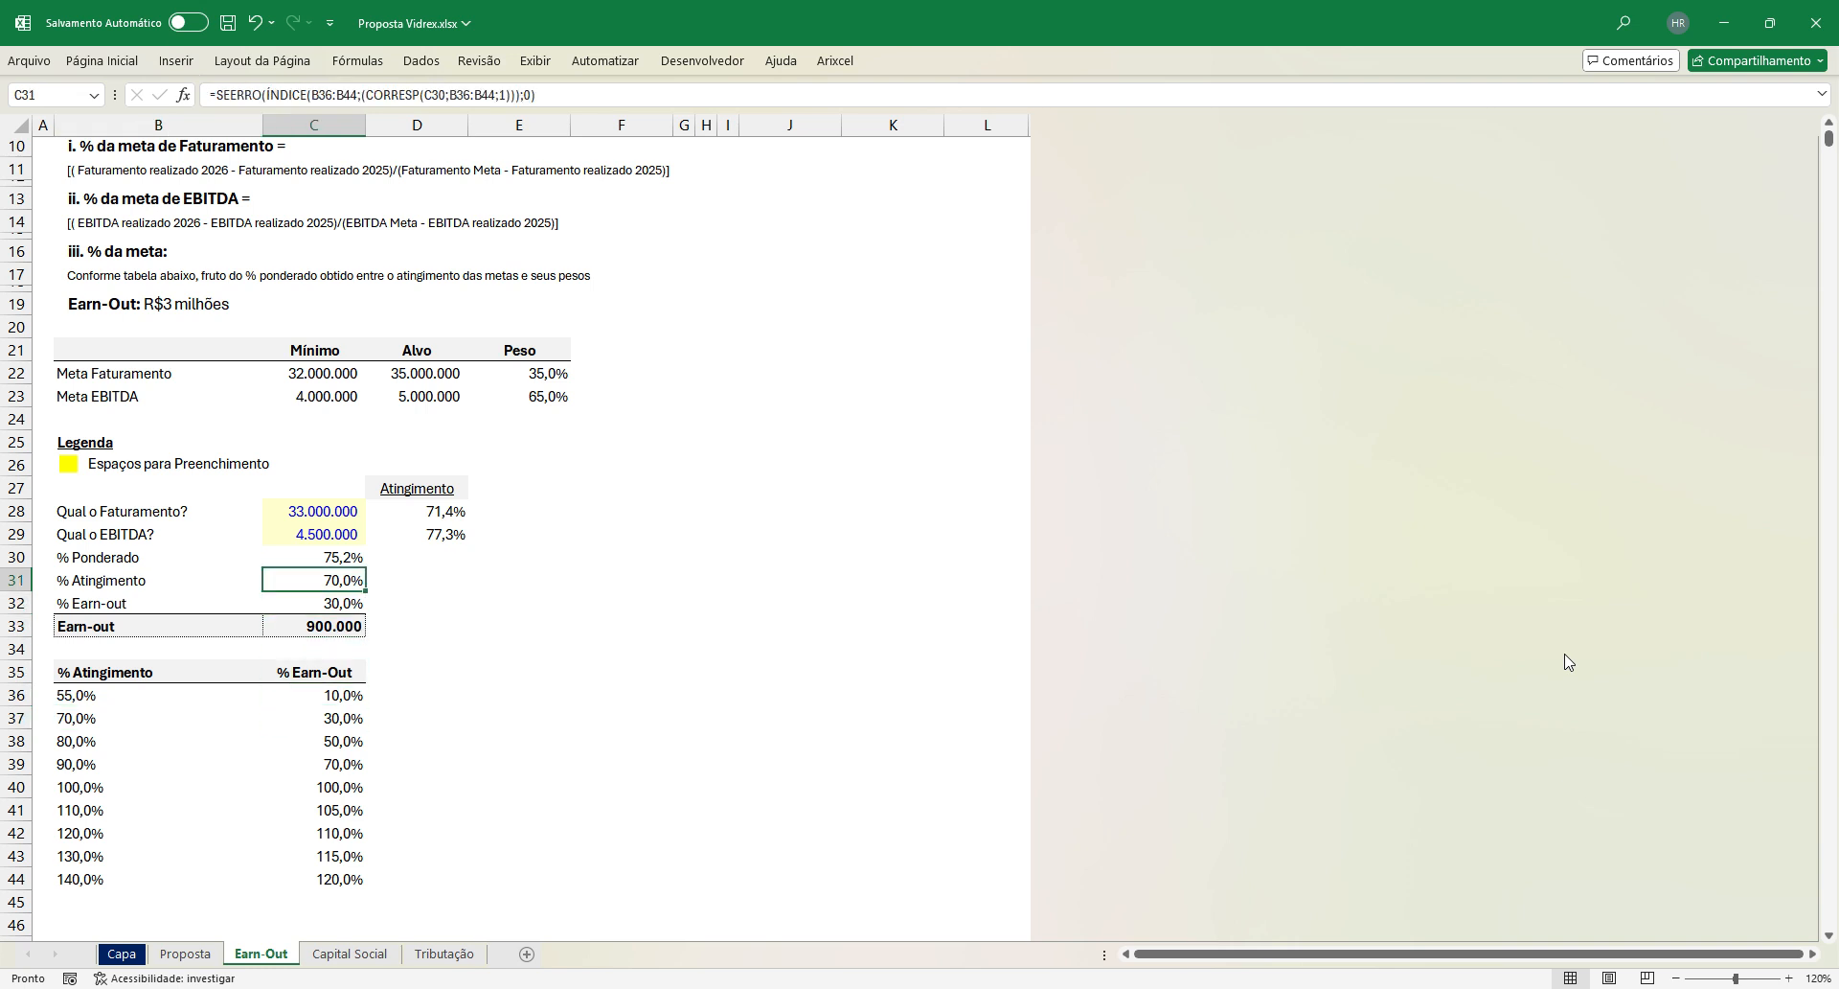
key("Left")
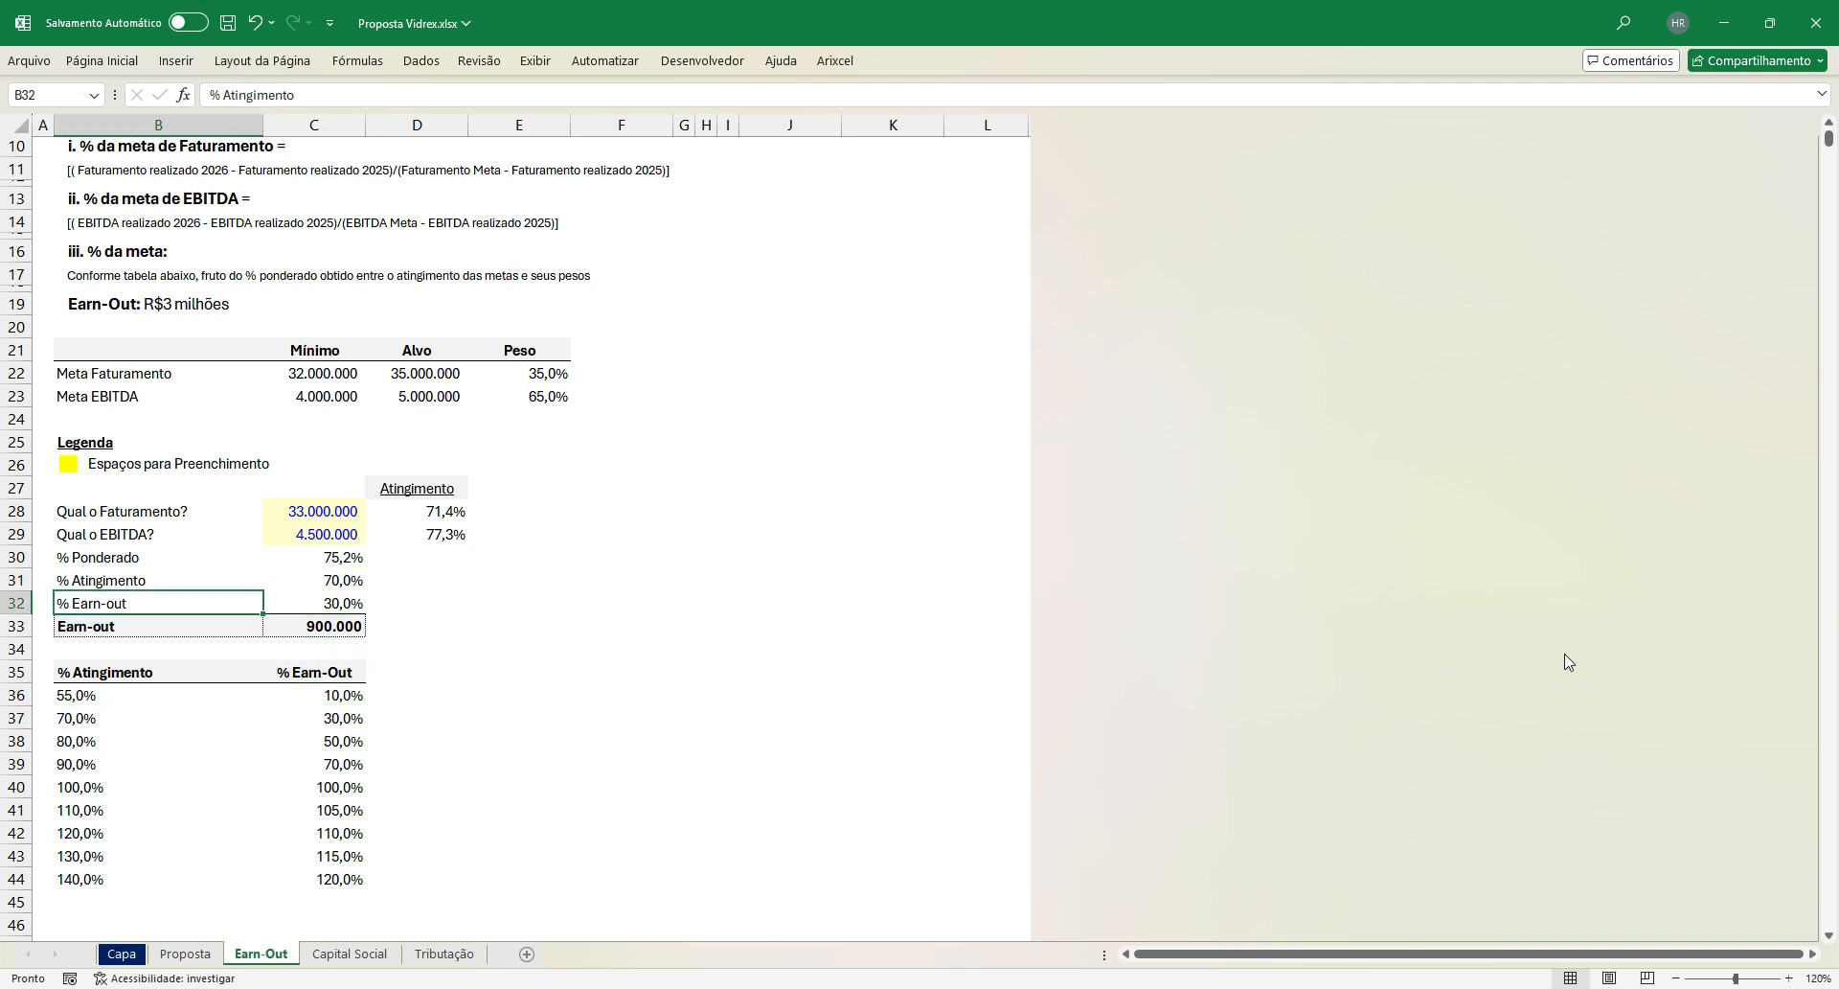
key("Down")
key("Down")
key("Down")
key("Down")
key("Down")
key("Down")
key("Down")
key("Up")
key("Right")
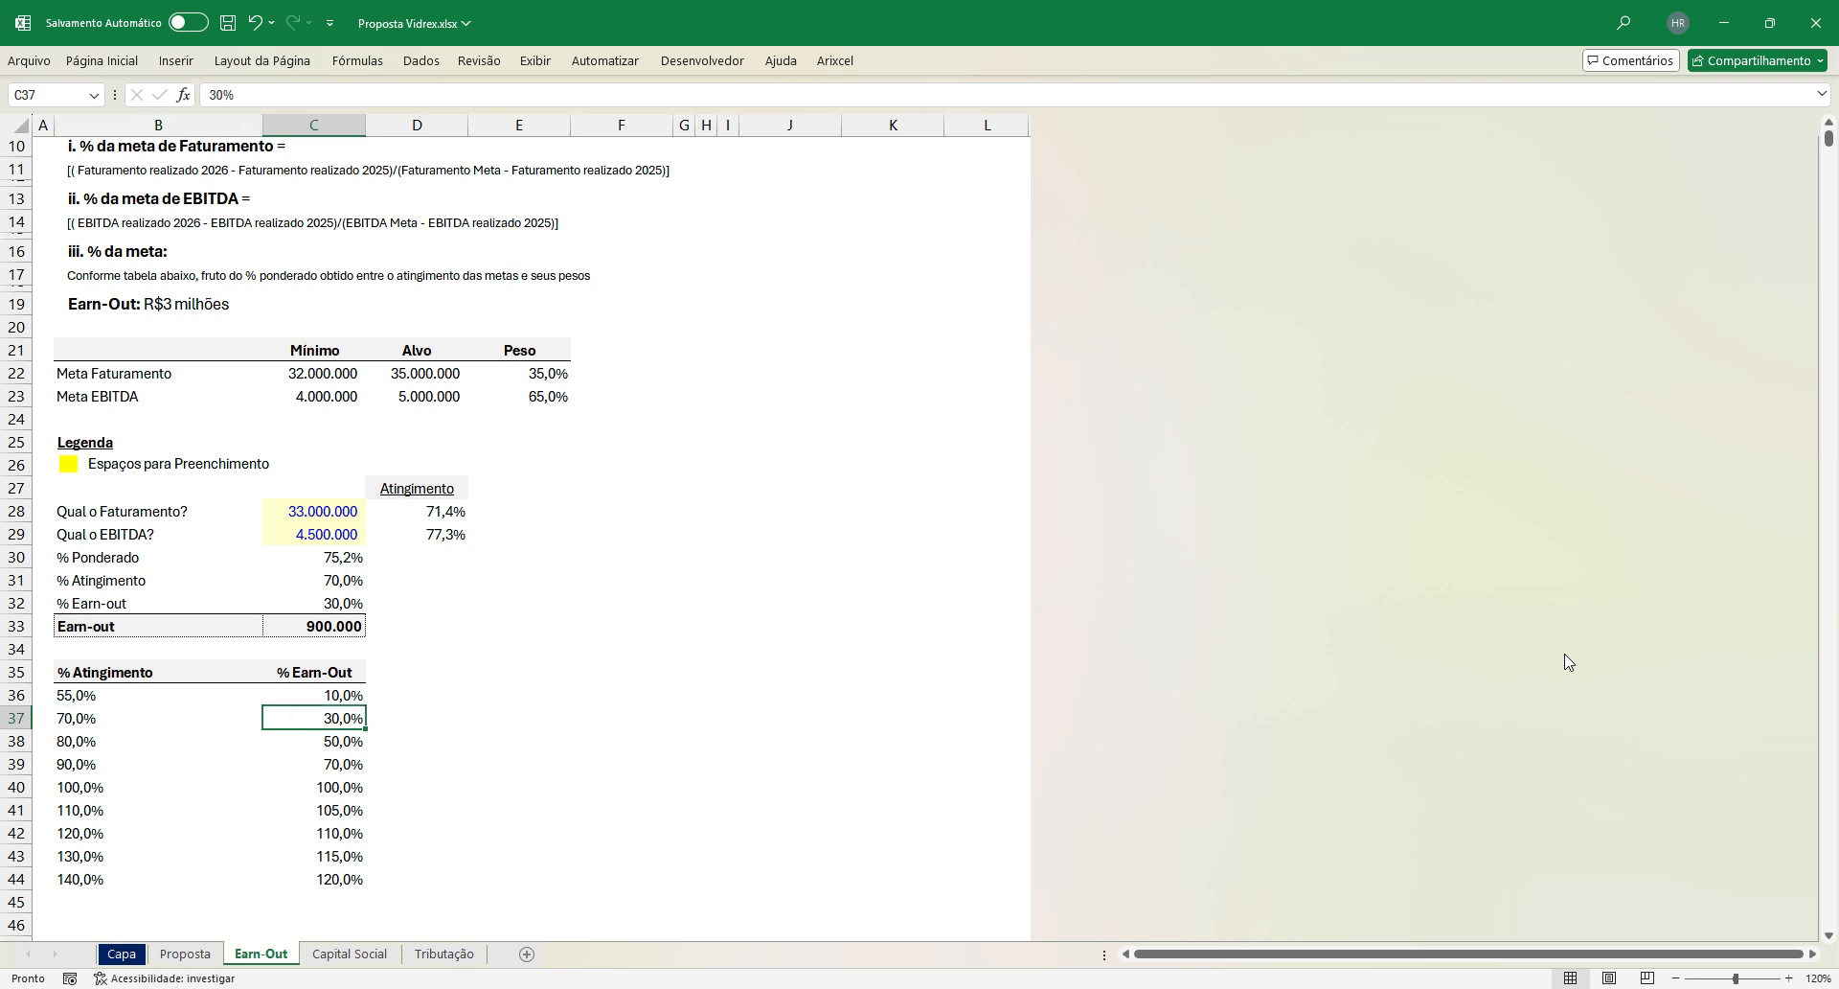
Step: Check the % Earn-out result in C32 and inspect the Earn-out formula in C33 without changing it
key("Up")
key("Up")
key("Up")
key("Up")
key("Up")
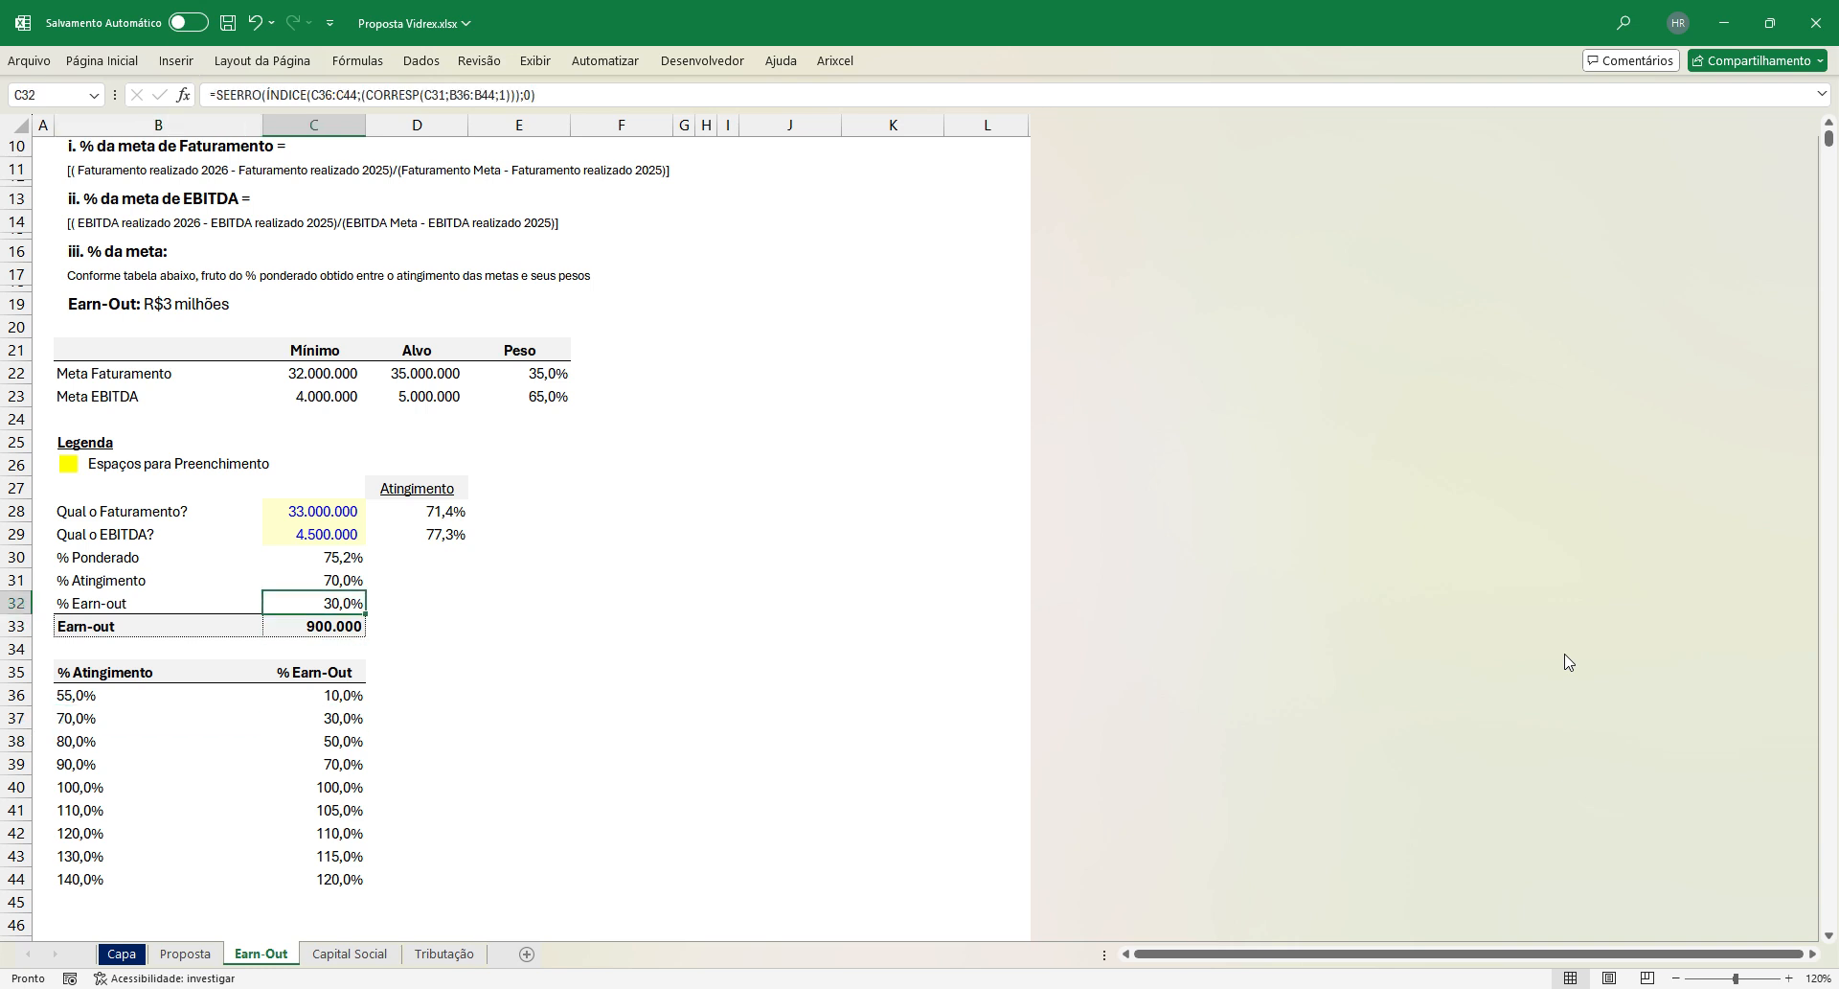
key("Down")
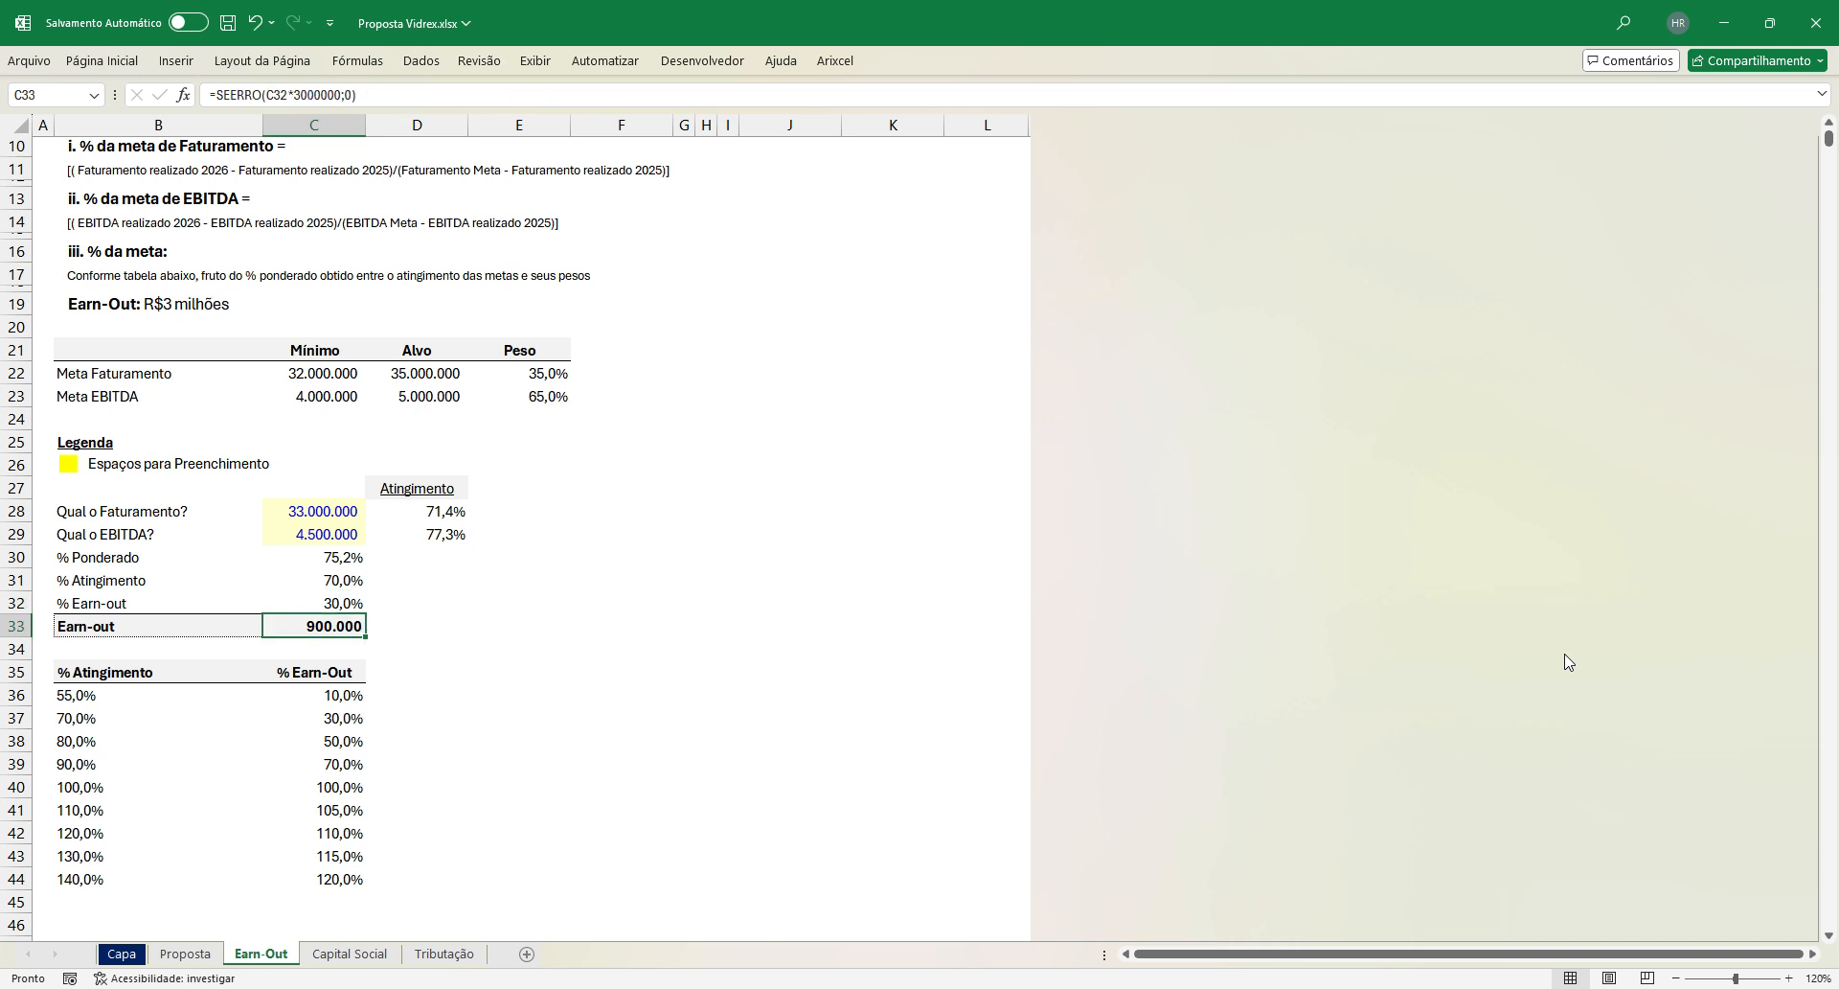
key("F2")
key("Escape")
Step: Set the "Qual o Faturamento?" input in C28 back to 35.000.000
key("Up")
key("Up")
key("Up")
key("Up")
key("Up")
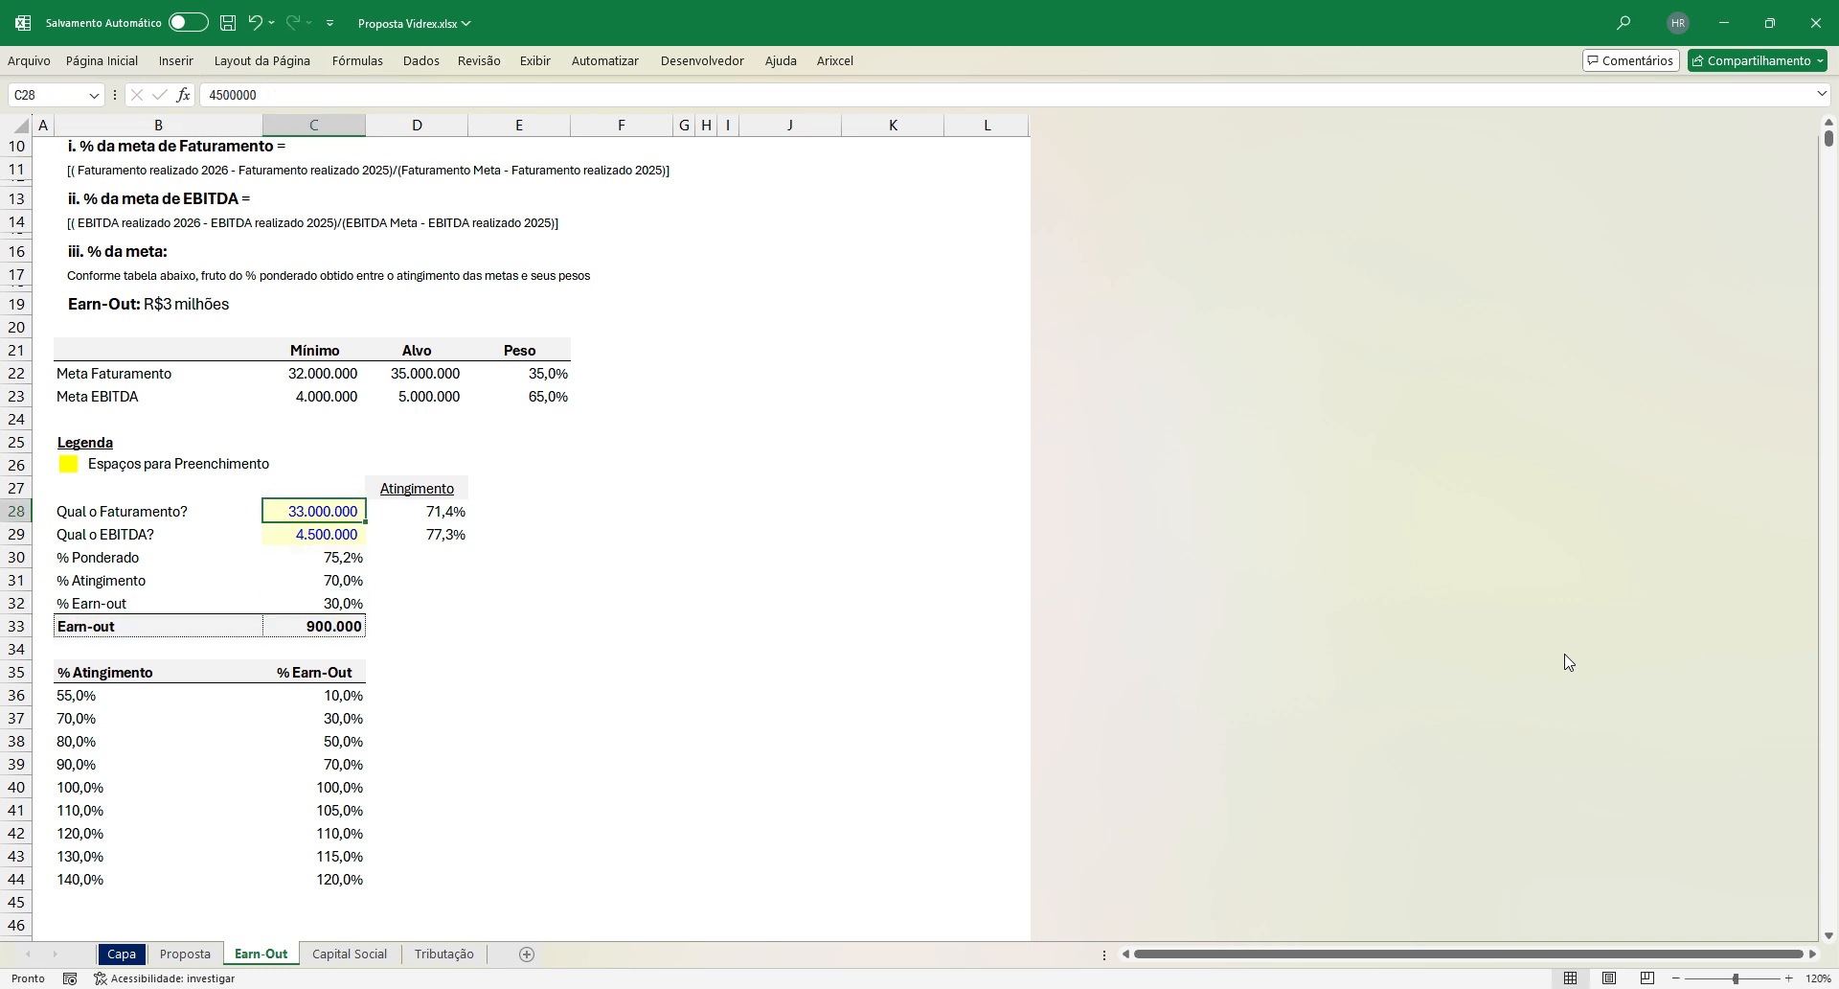
key("F2")
key("BackSpace")
key("BackSpace")
key("BackSpace")
key("BackSpace")
key("BackSpace")
key("BackSpace")
key("BackSpace")
type("5000000")
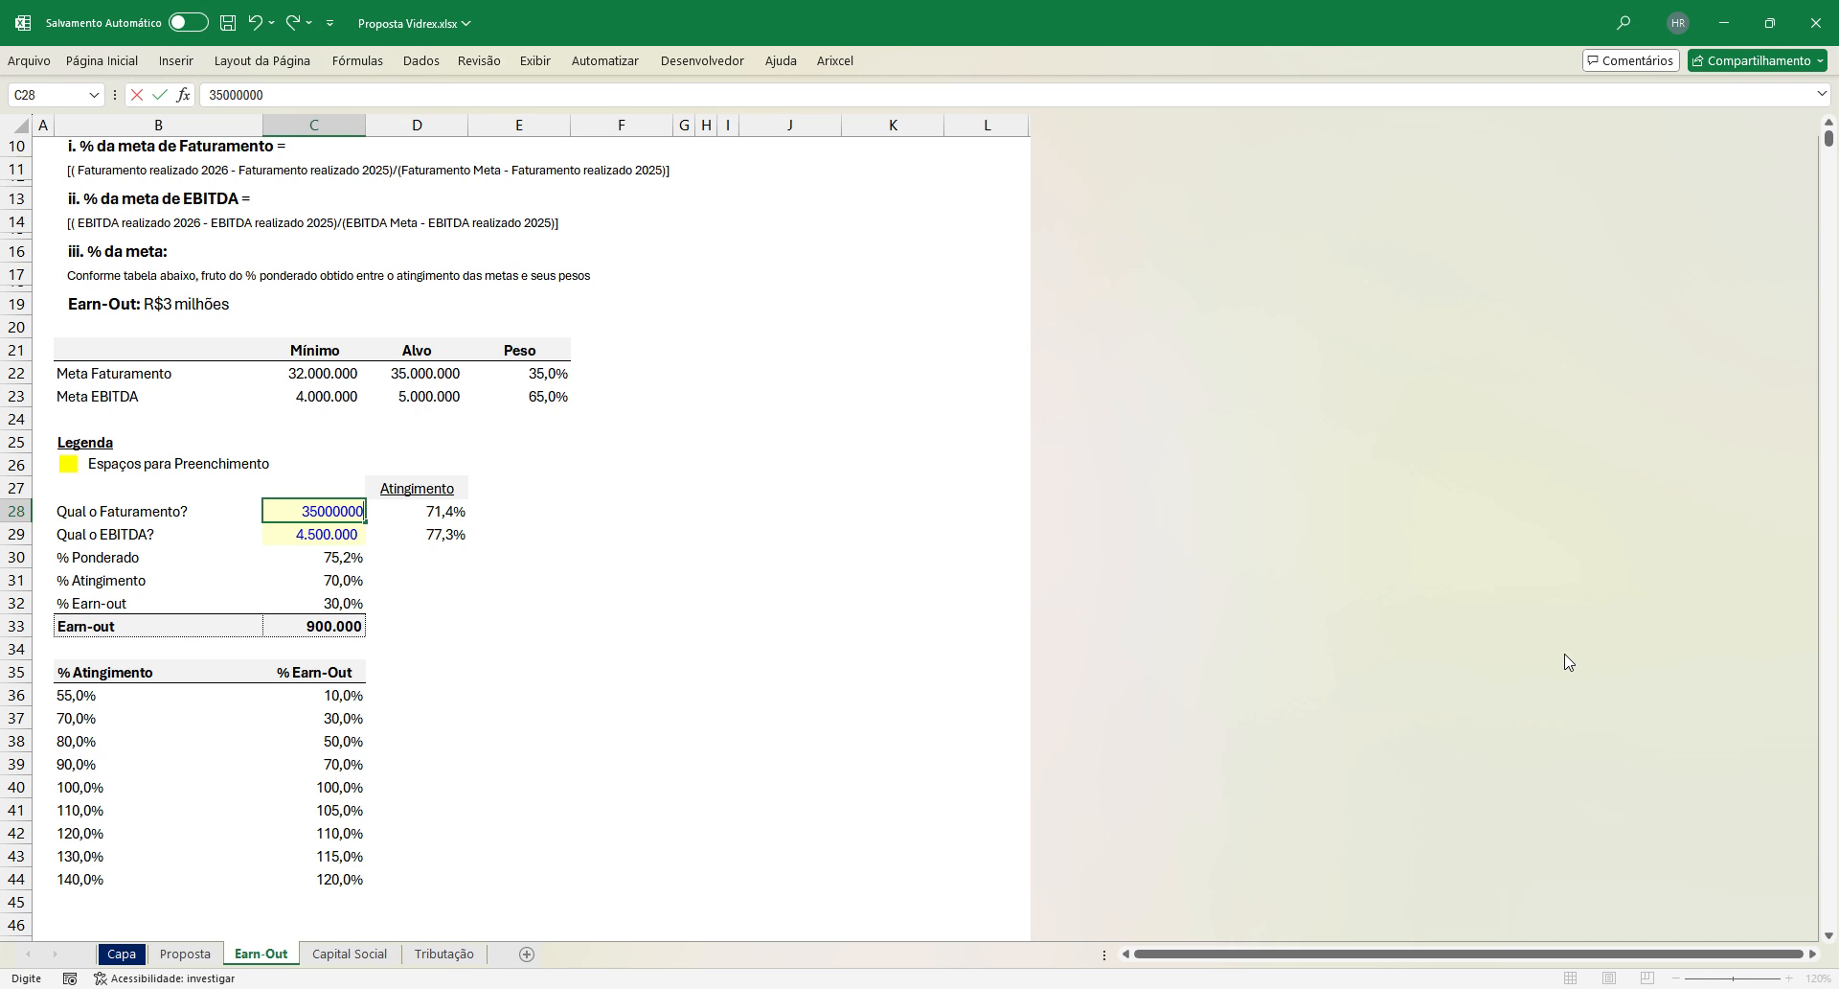
key("Return")
Step: Set the "Qual o EBITDA?" input in C29 back to 5.000.000
type("5.000.000")
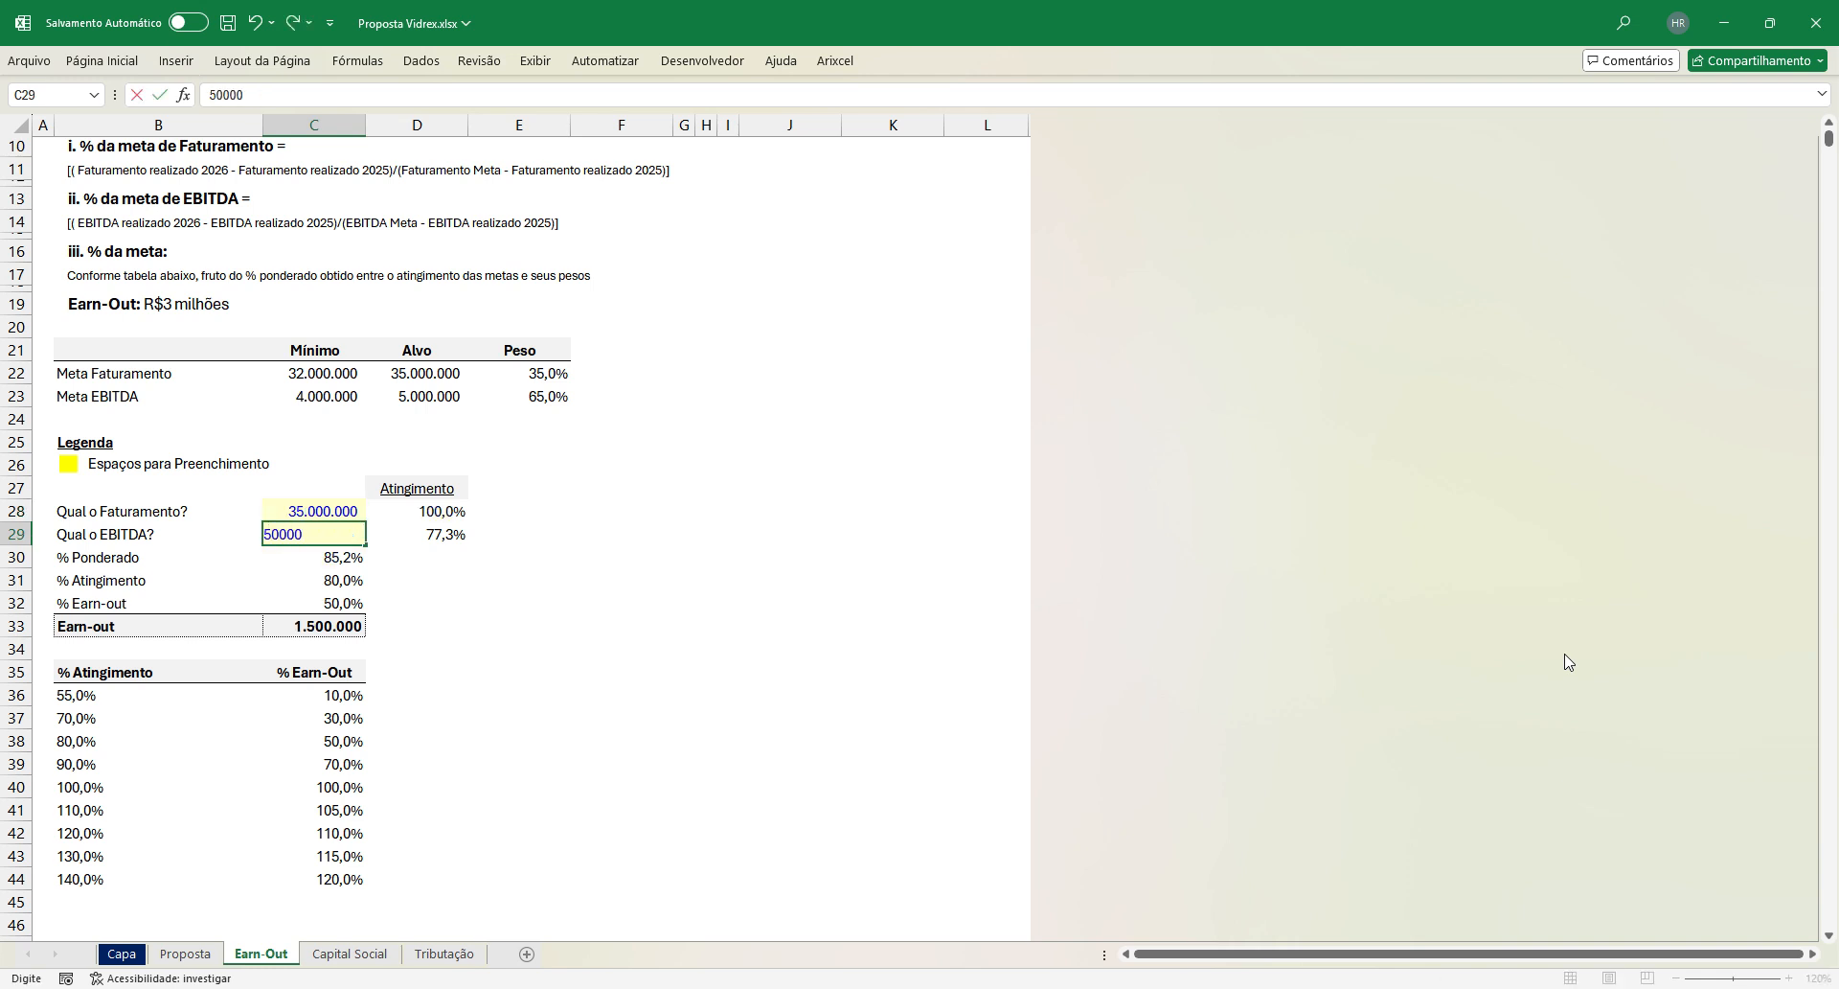
key("Return")
key("Down")
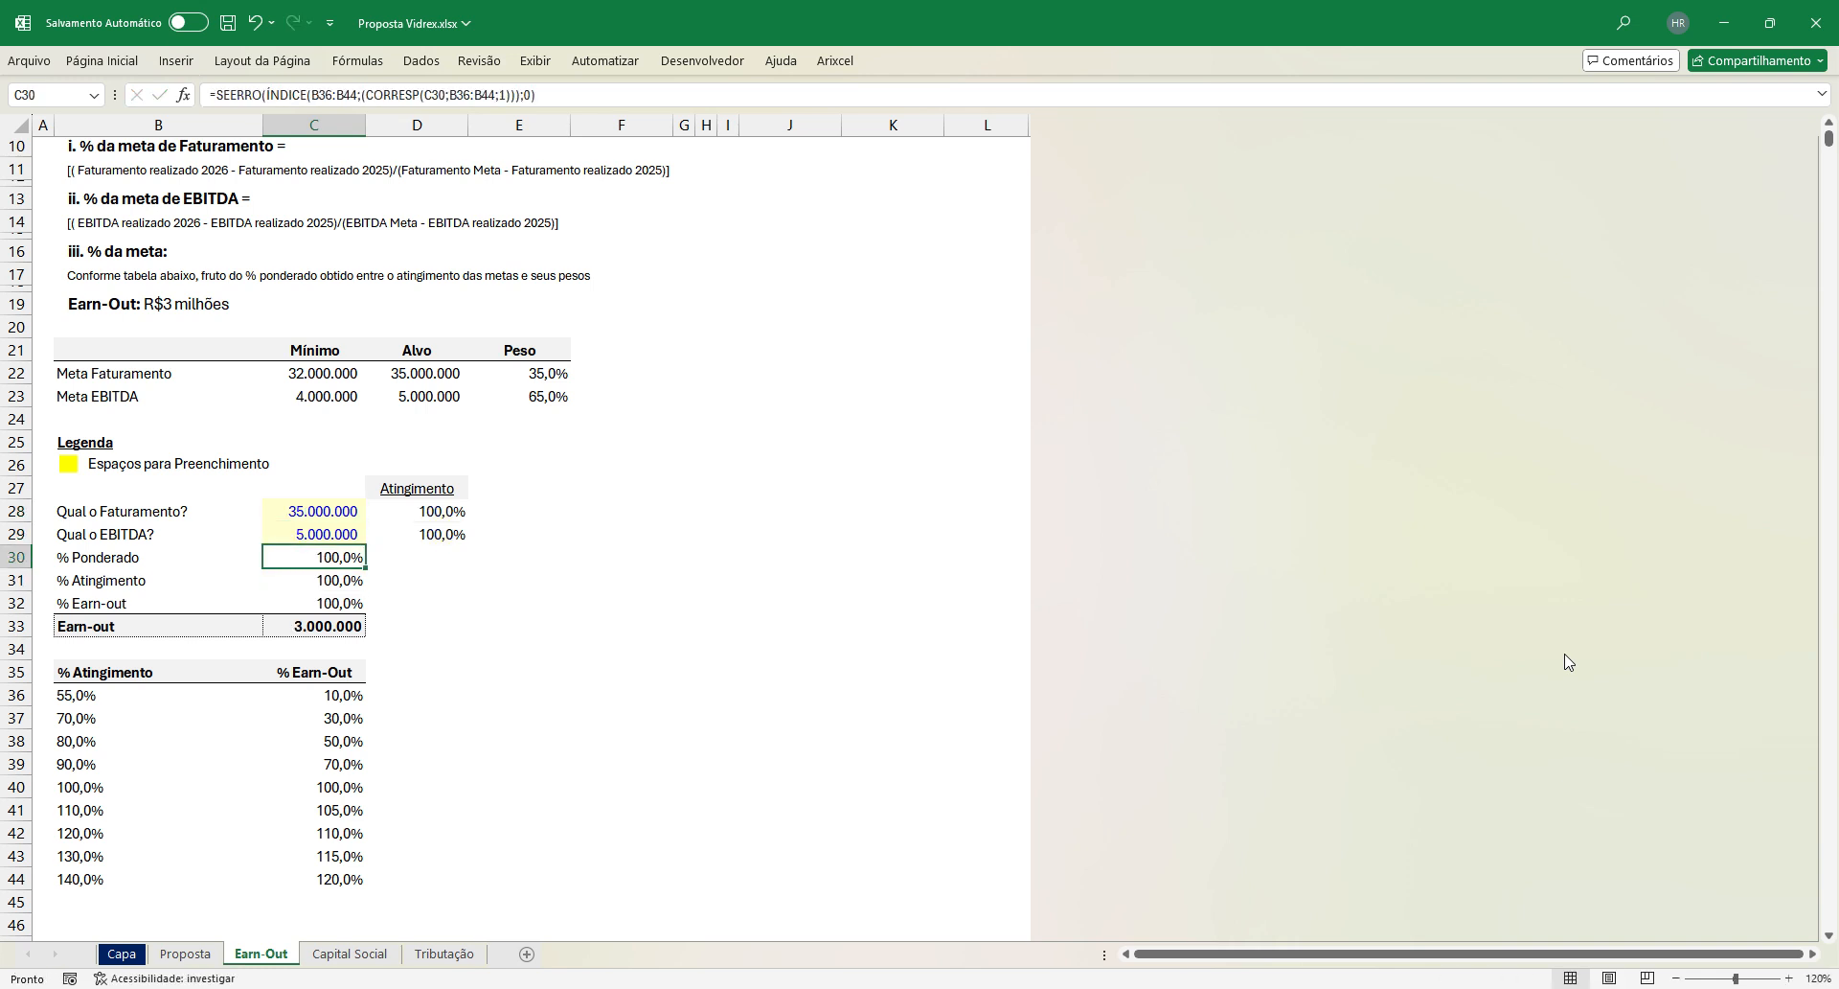
Step: Check the % Ponderado and % Atingimento results in C30:C31 and the first tier of the table in row 36
key("Up")
key("Down")
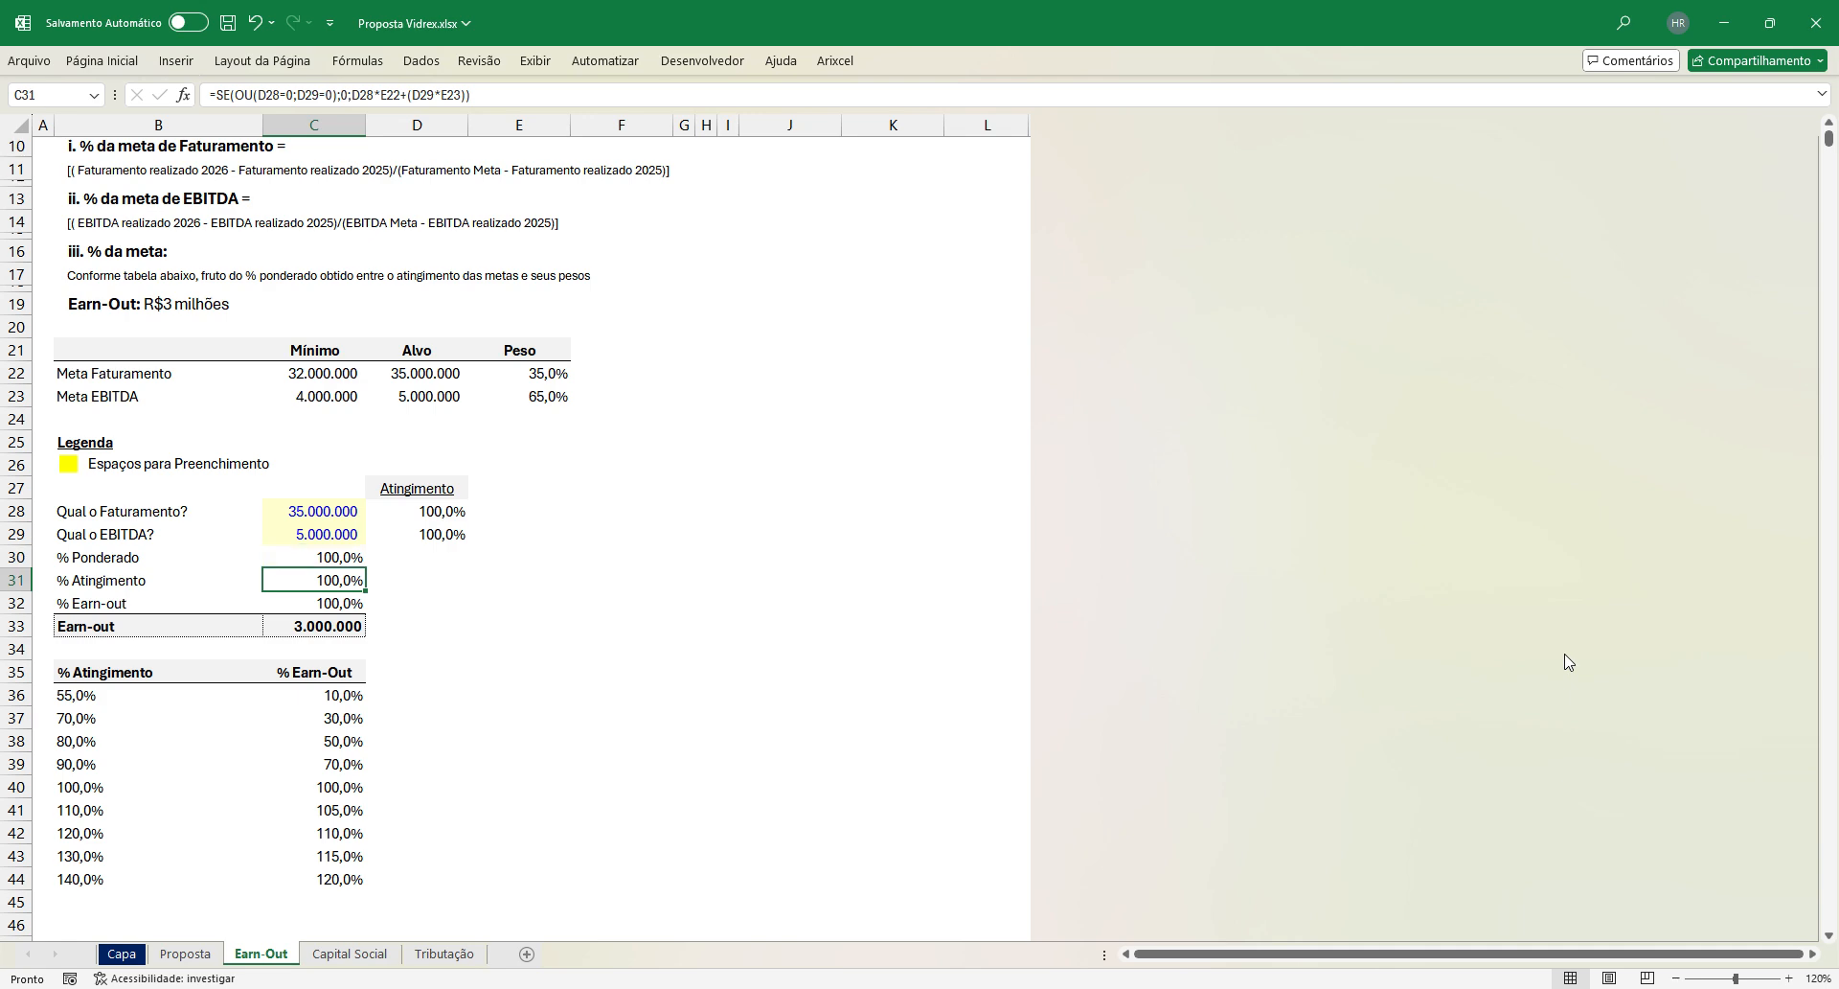
key("Up")
key("Down")
key("Down")
key("Down")
key("Down")
key("Down")
key("Down")
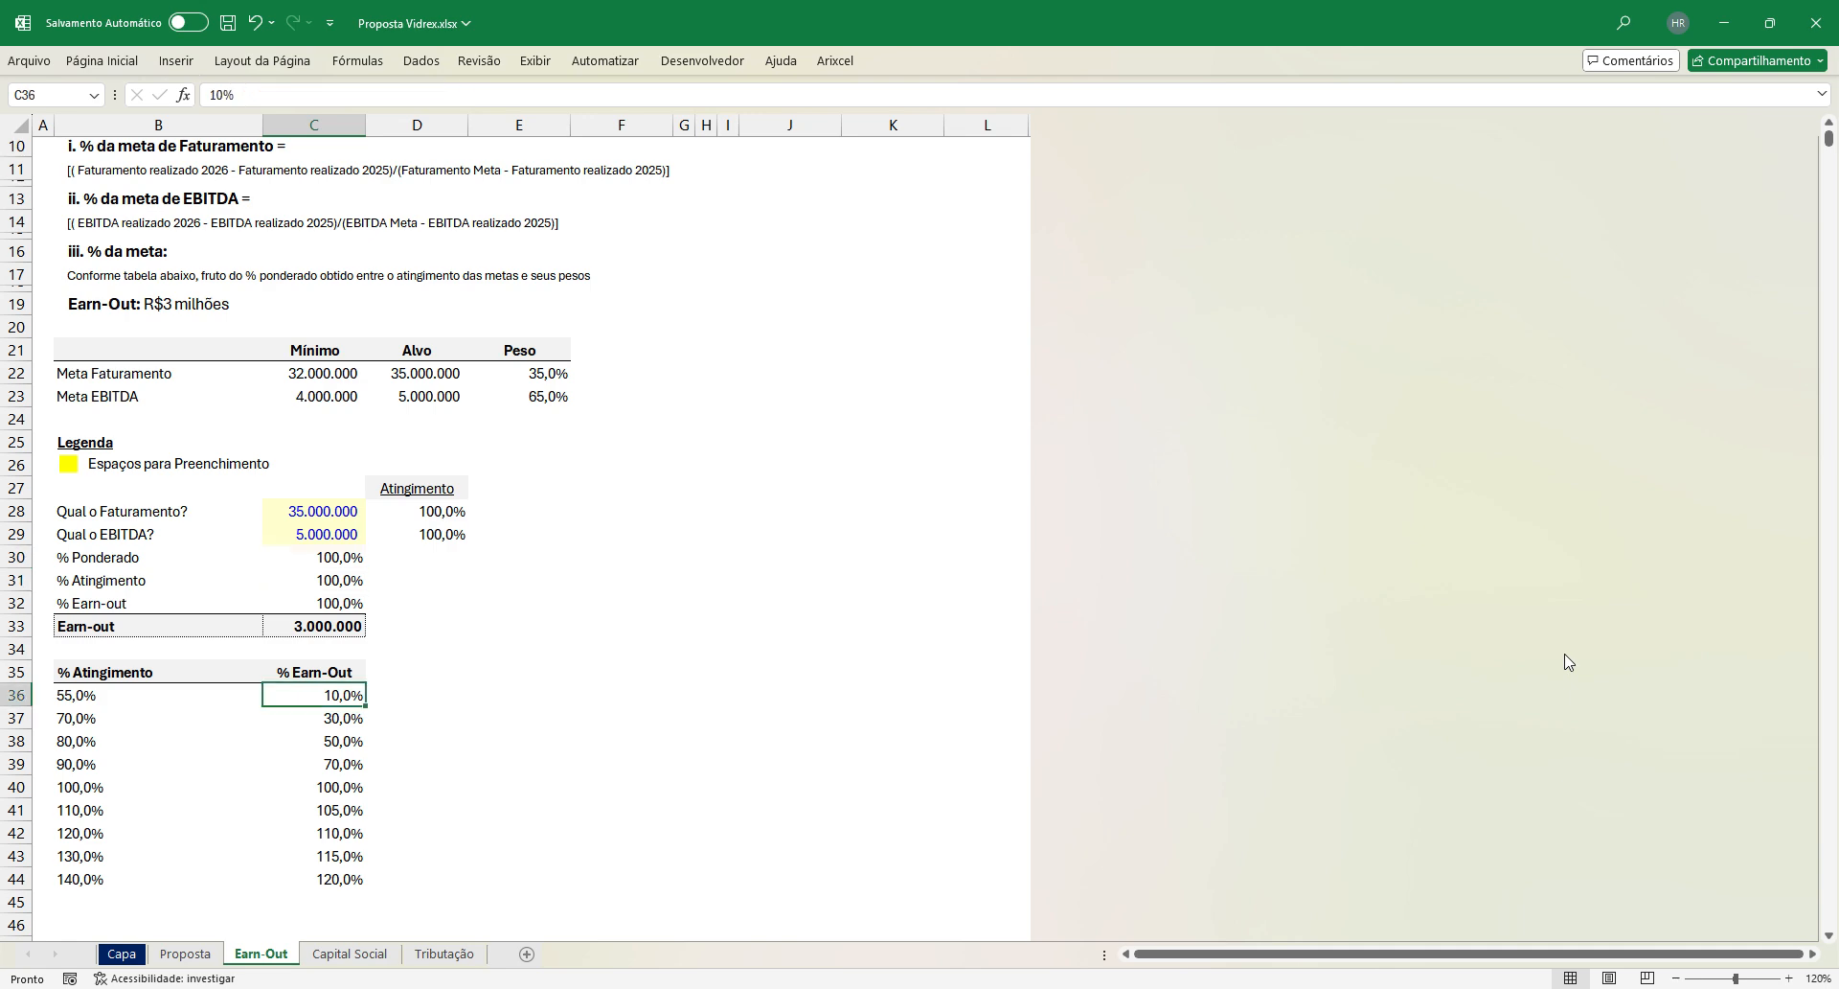
Step: Review the inputs in C28:C29, the Earn-out result in C33 and the full tier table on the Earn-Out sheet
scroll(687, 558, "up", 3)
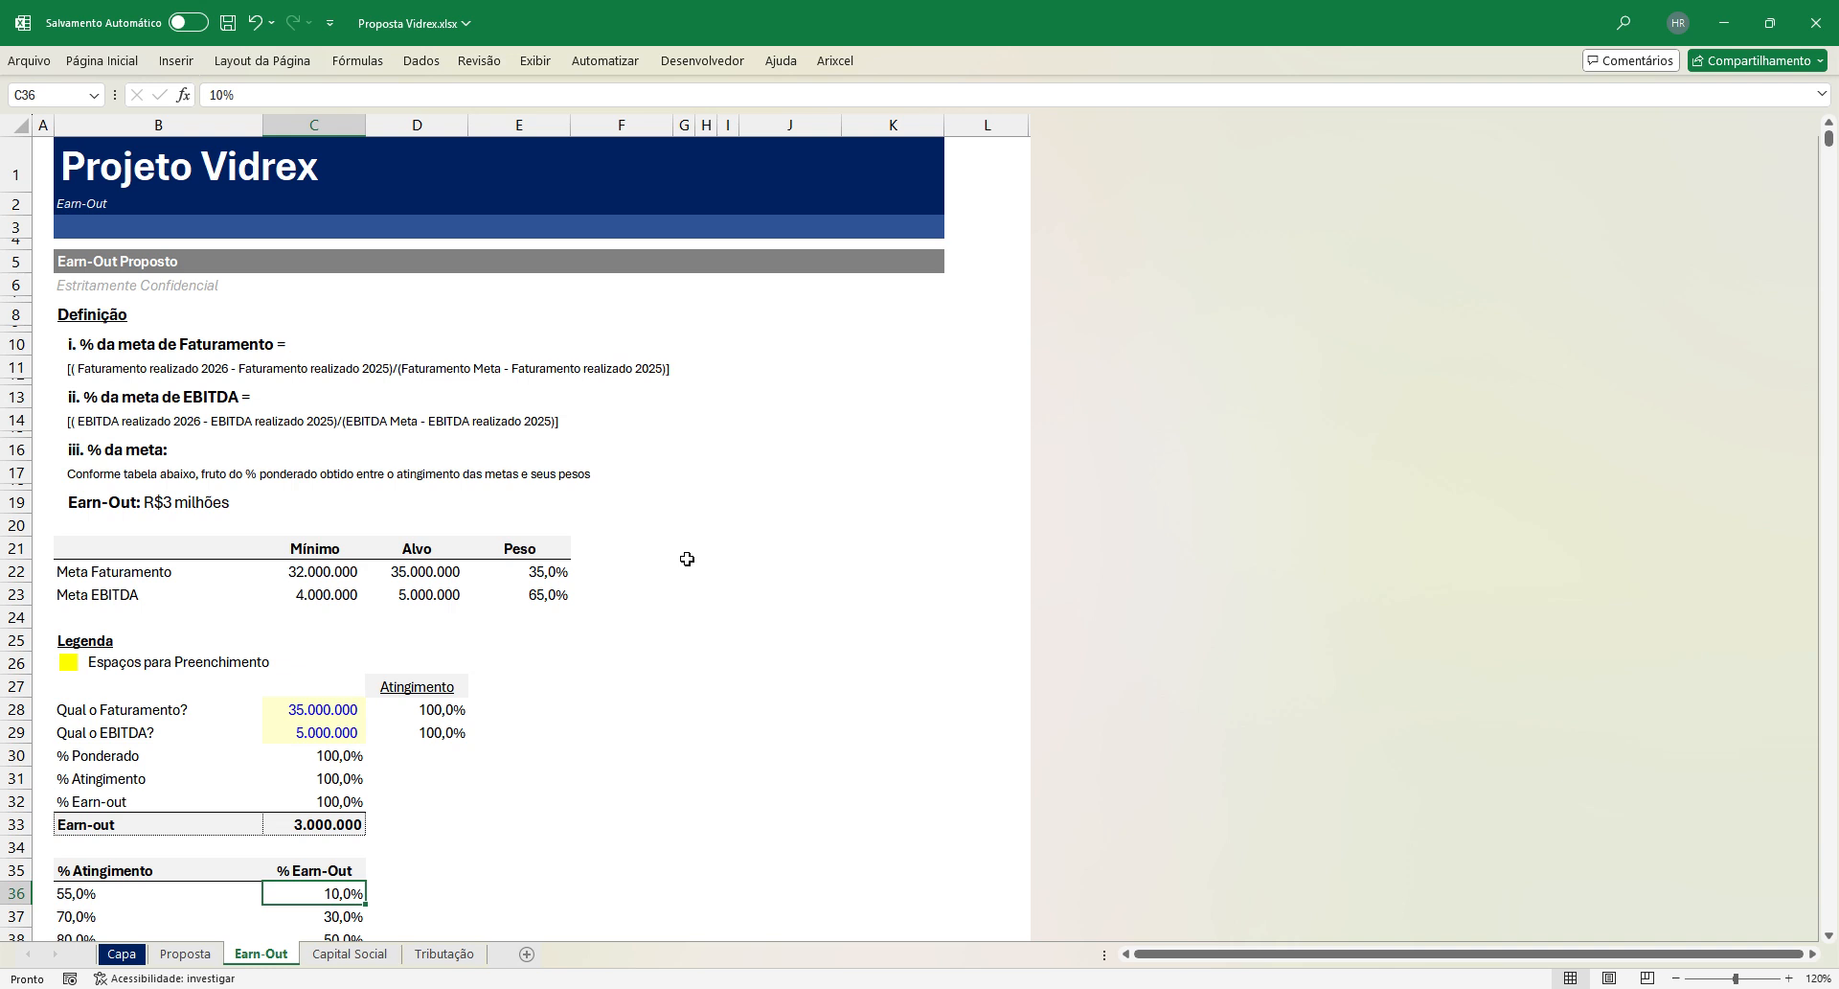
left_click(684, 595)
left_click(574, 803)
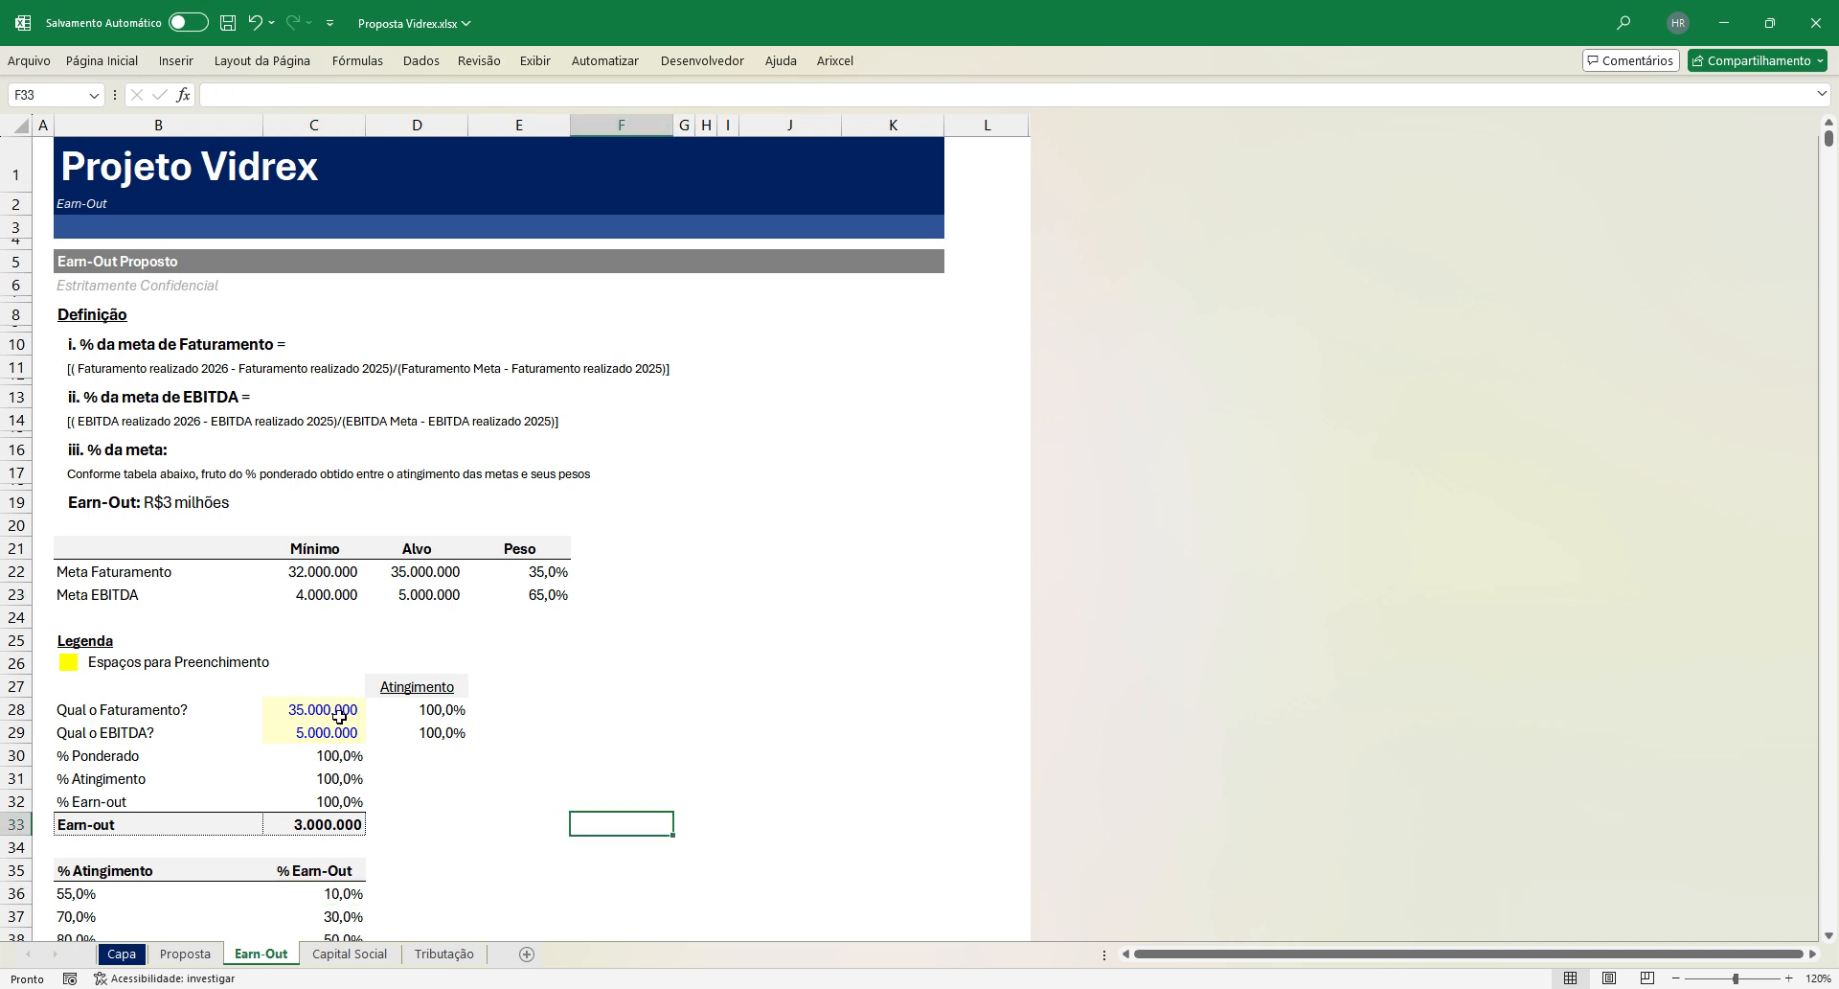
left_click_drag(339, 717, 325, 736)
left_click(546, 776)
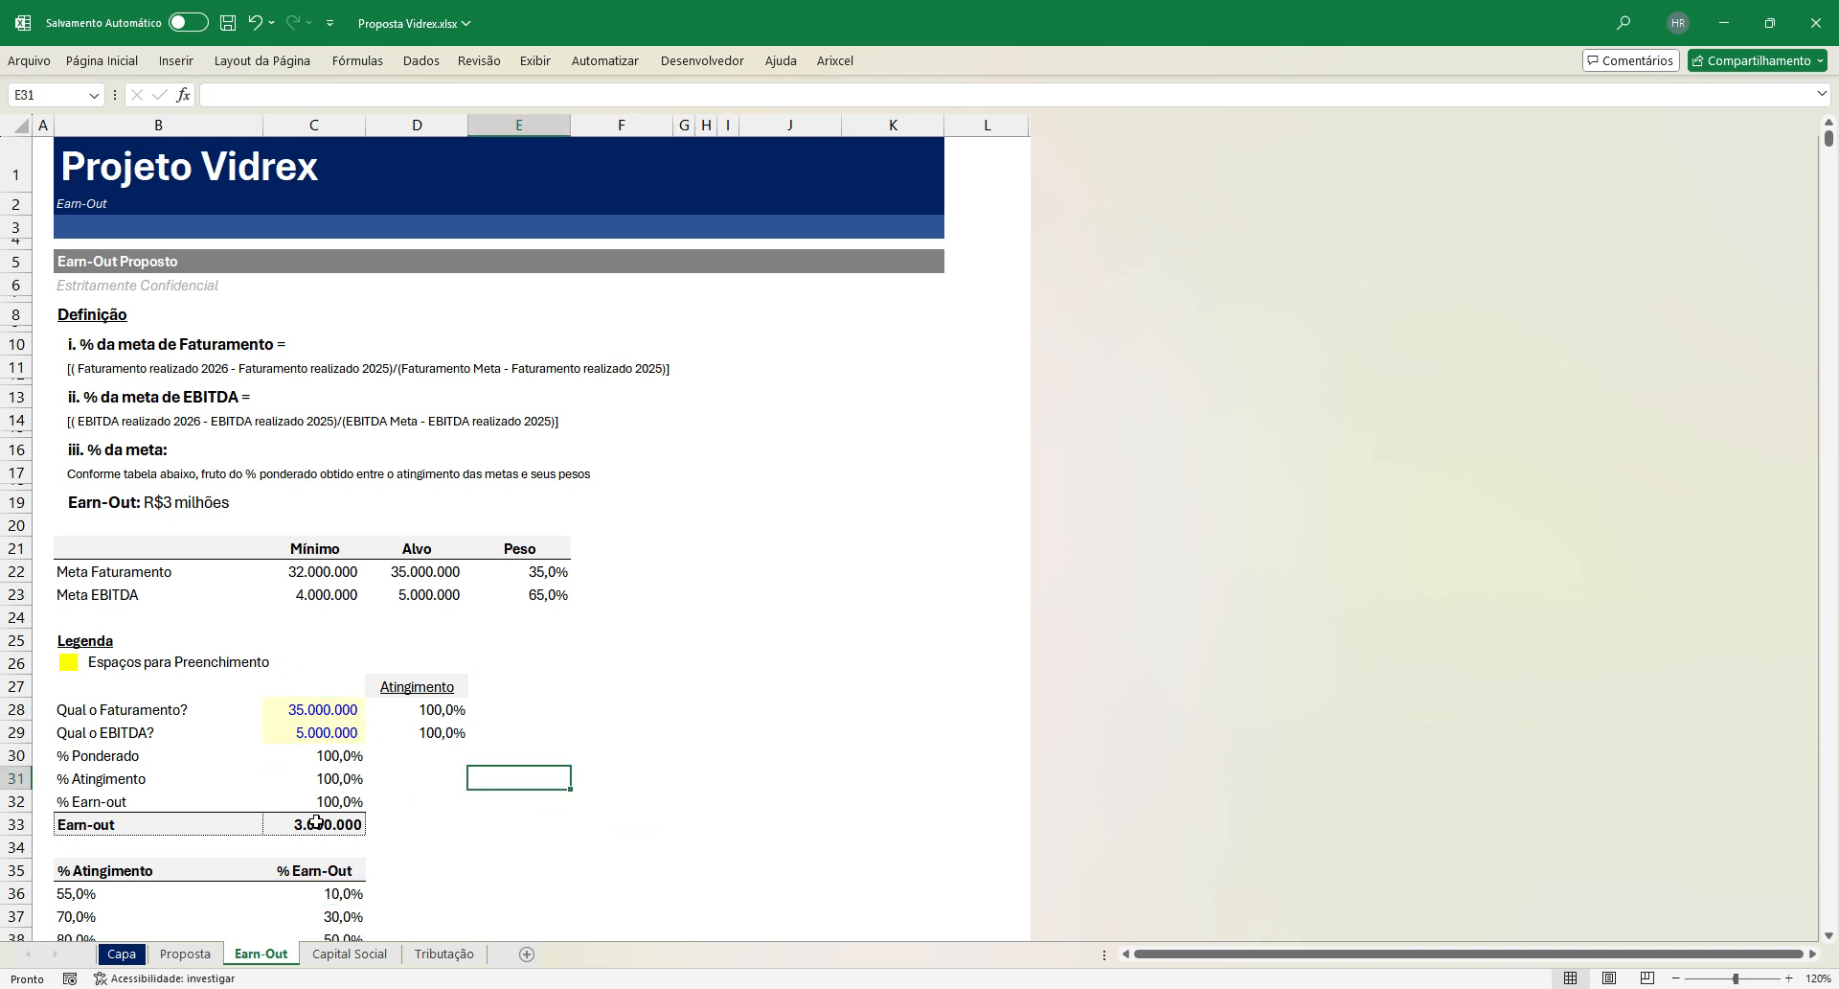
left_click(316, 821)
left_click(565, 805)
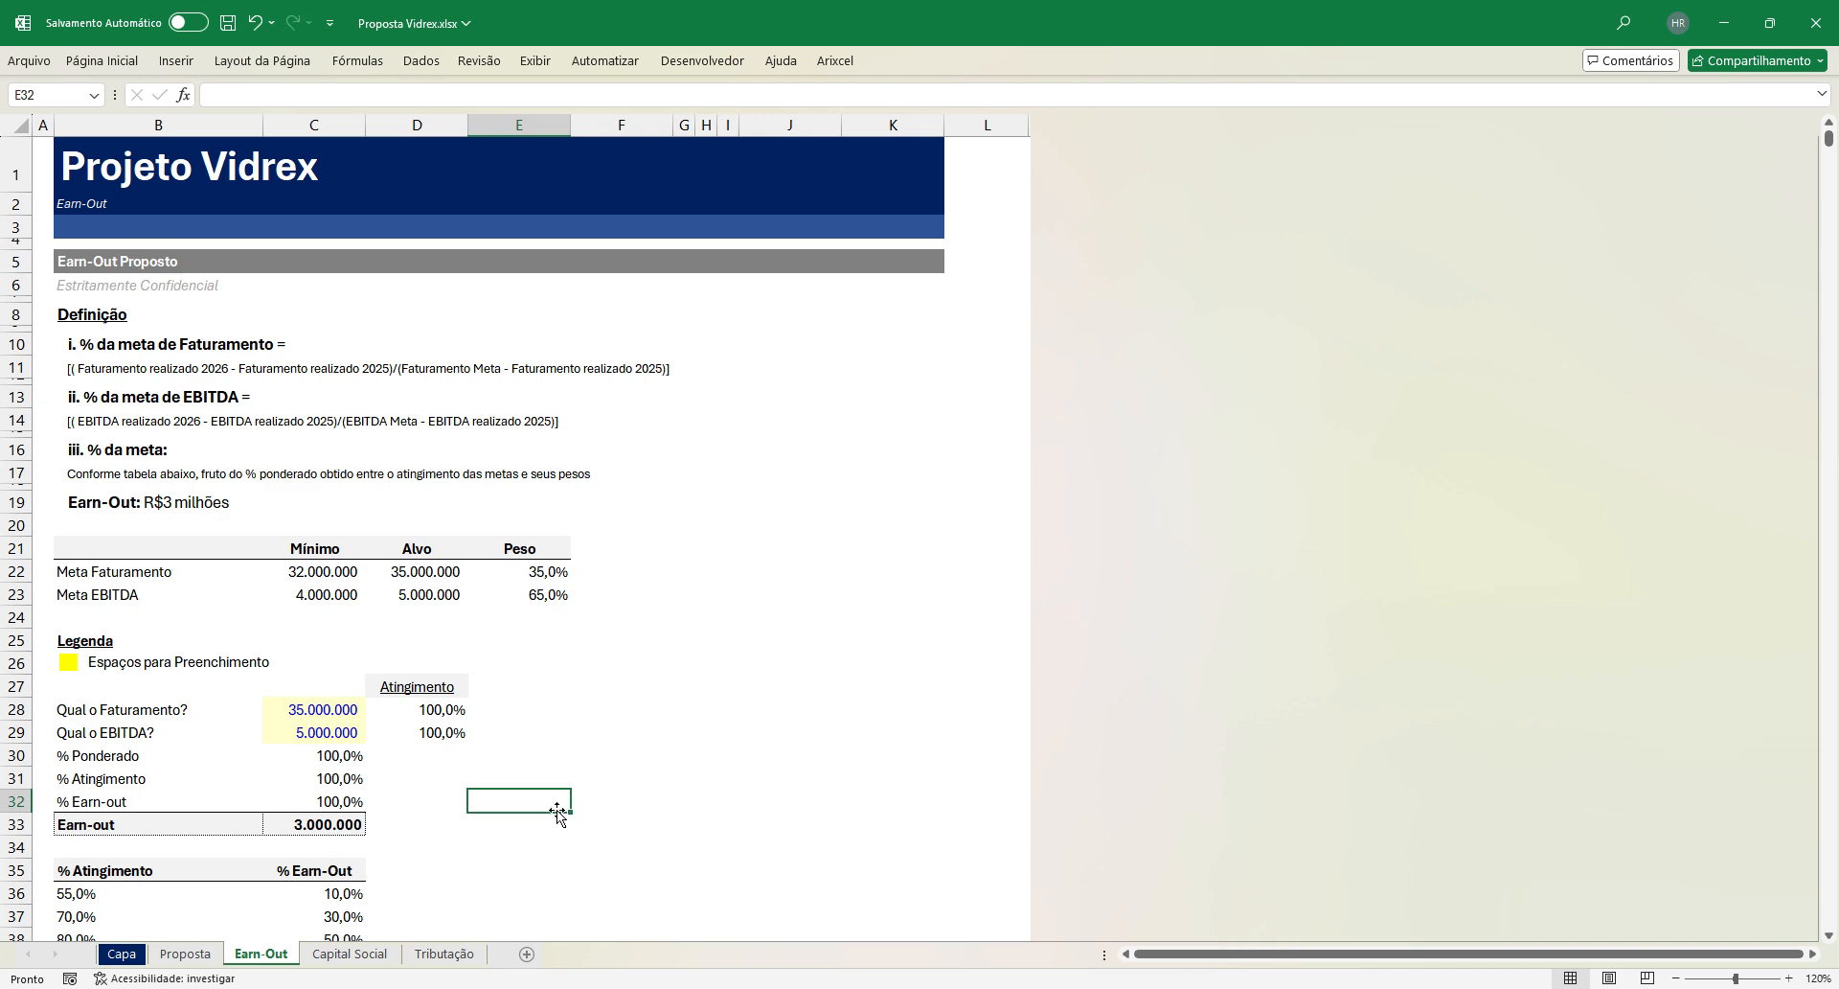
scroll(536, 786, "down", 5)
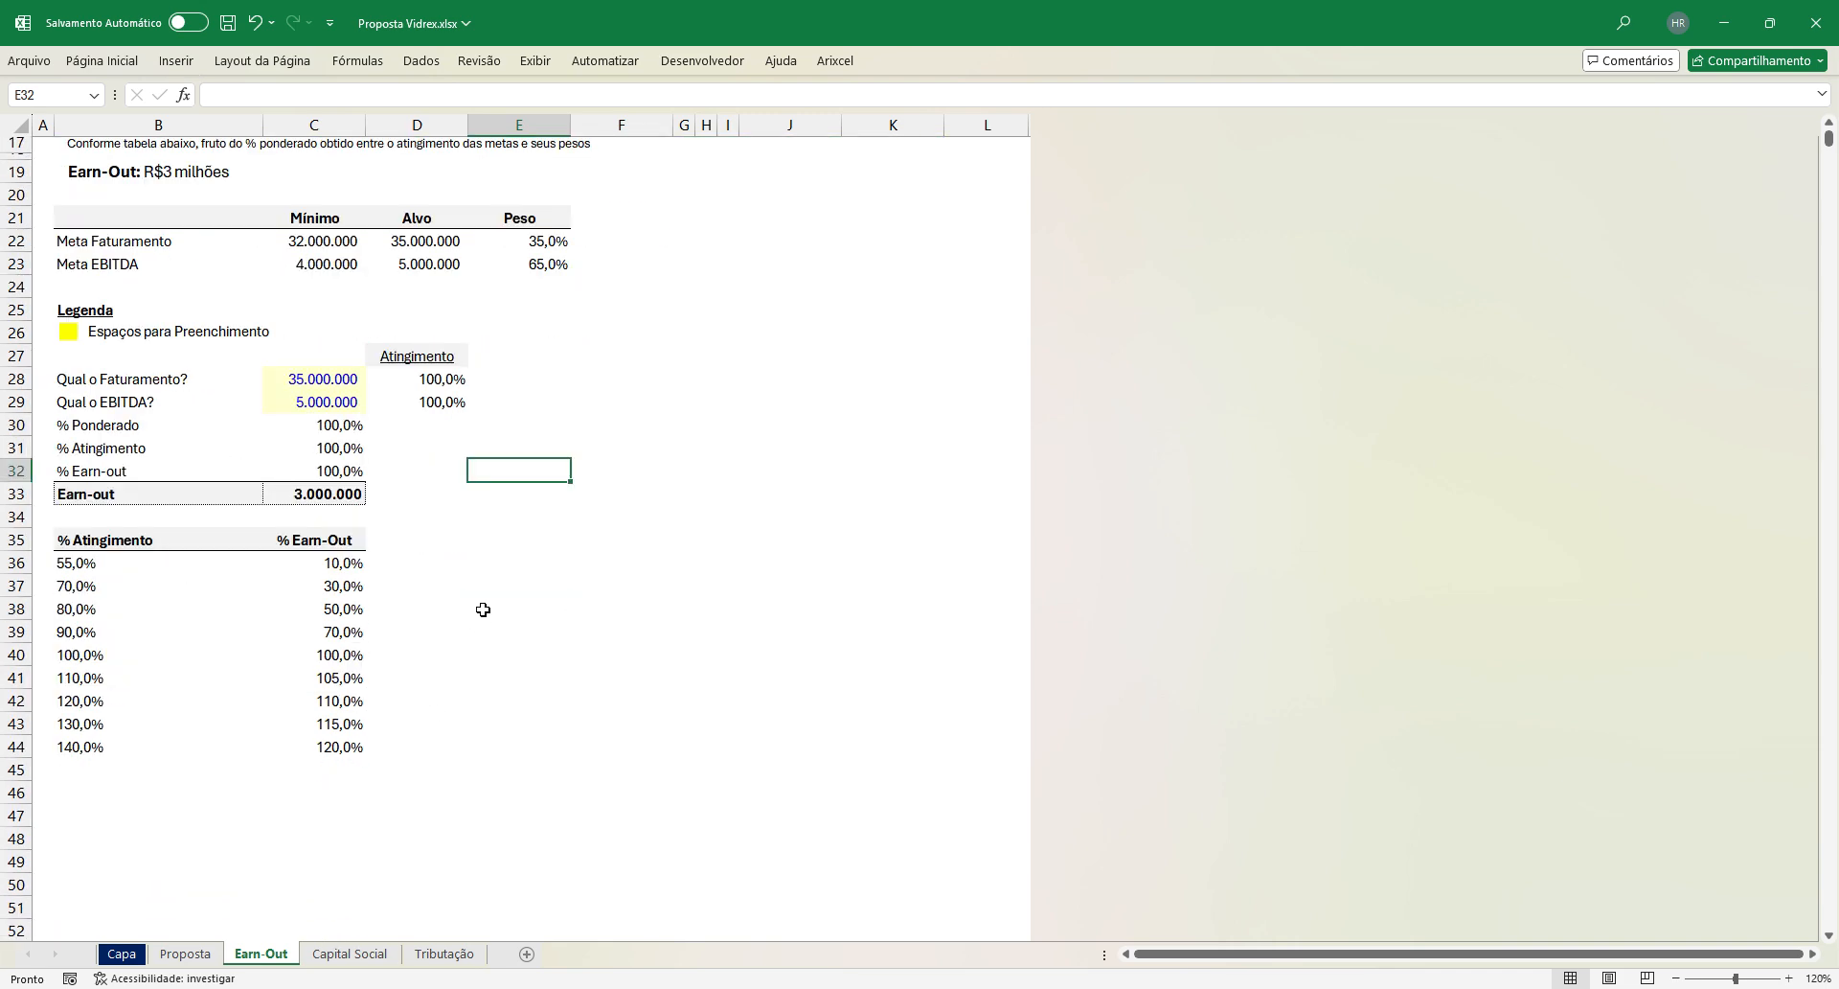
left_click(424, 885)
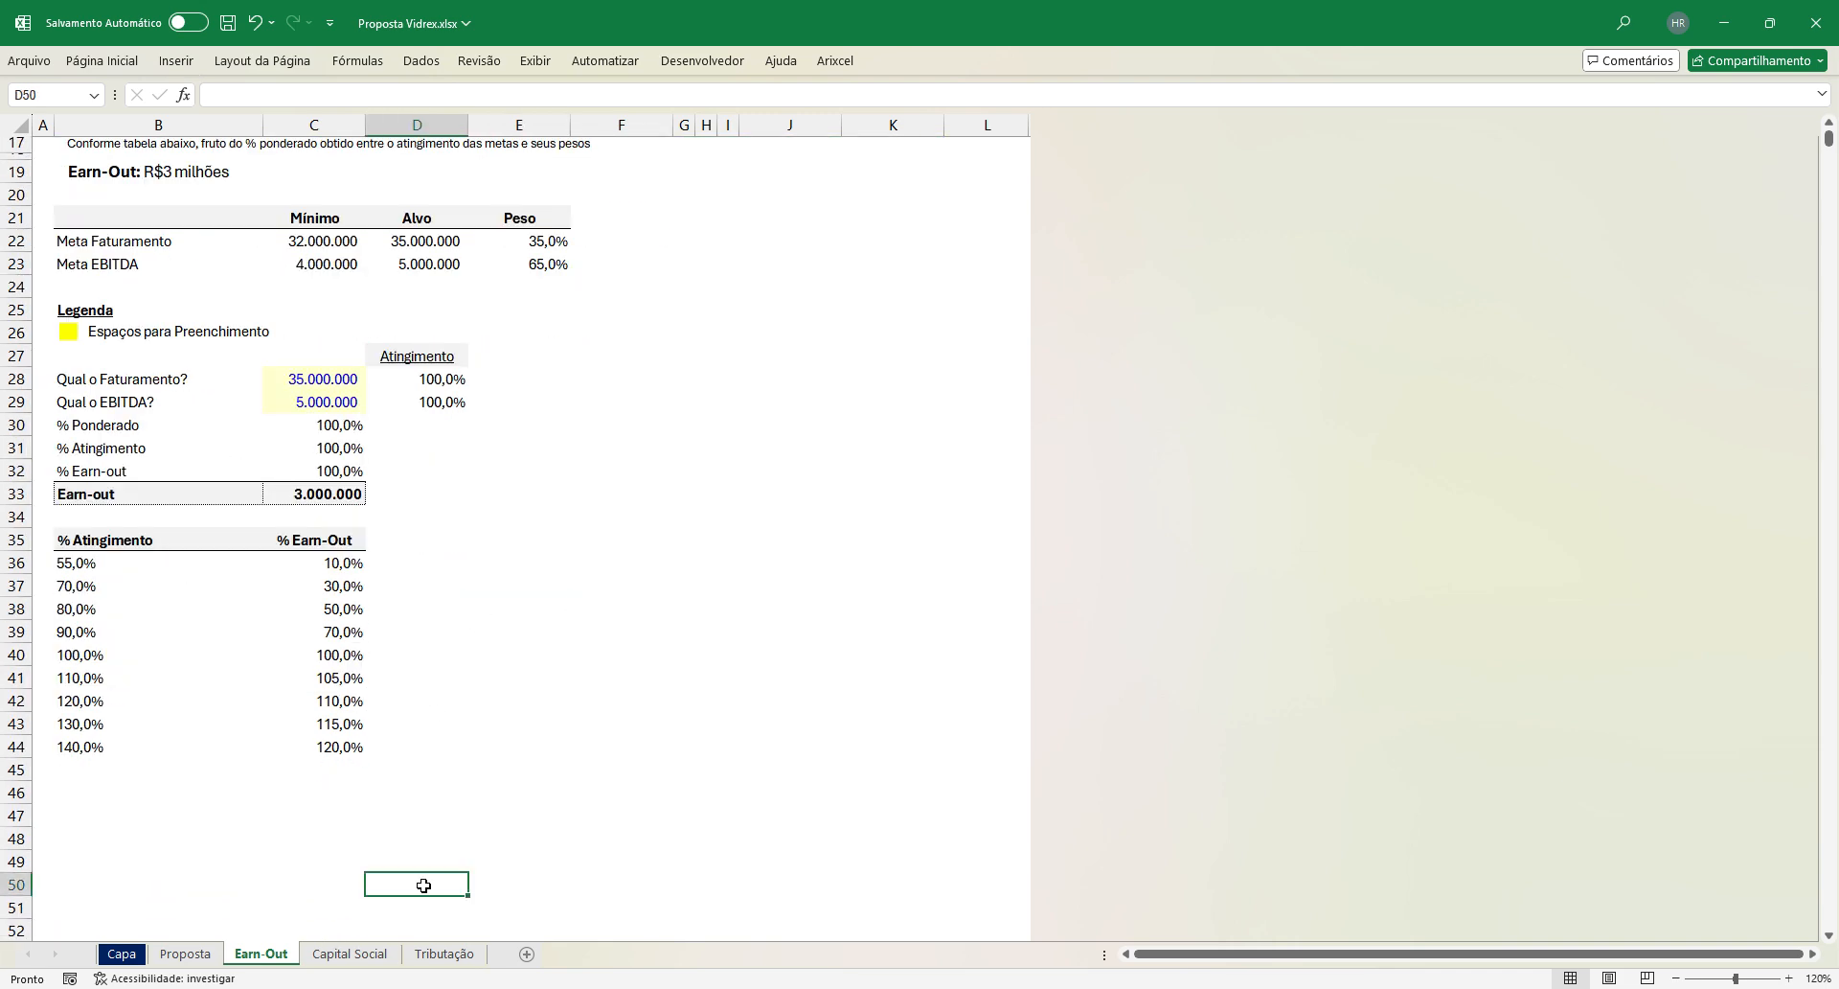
scroll(479, 865, "up", 3)
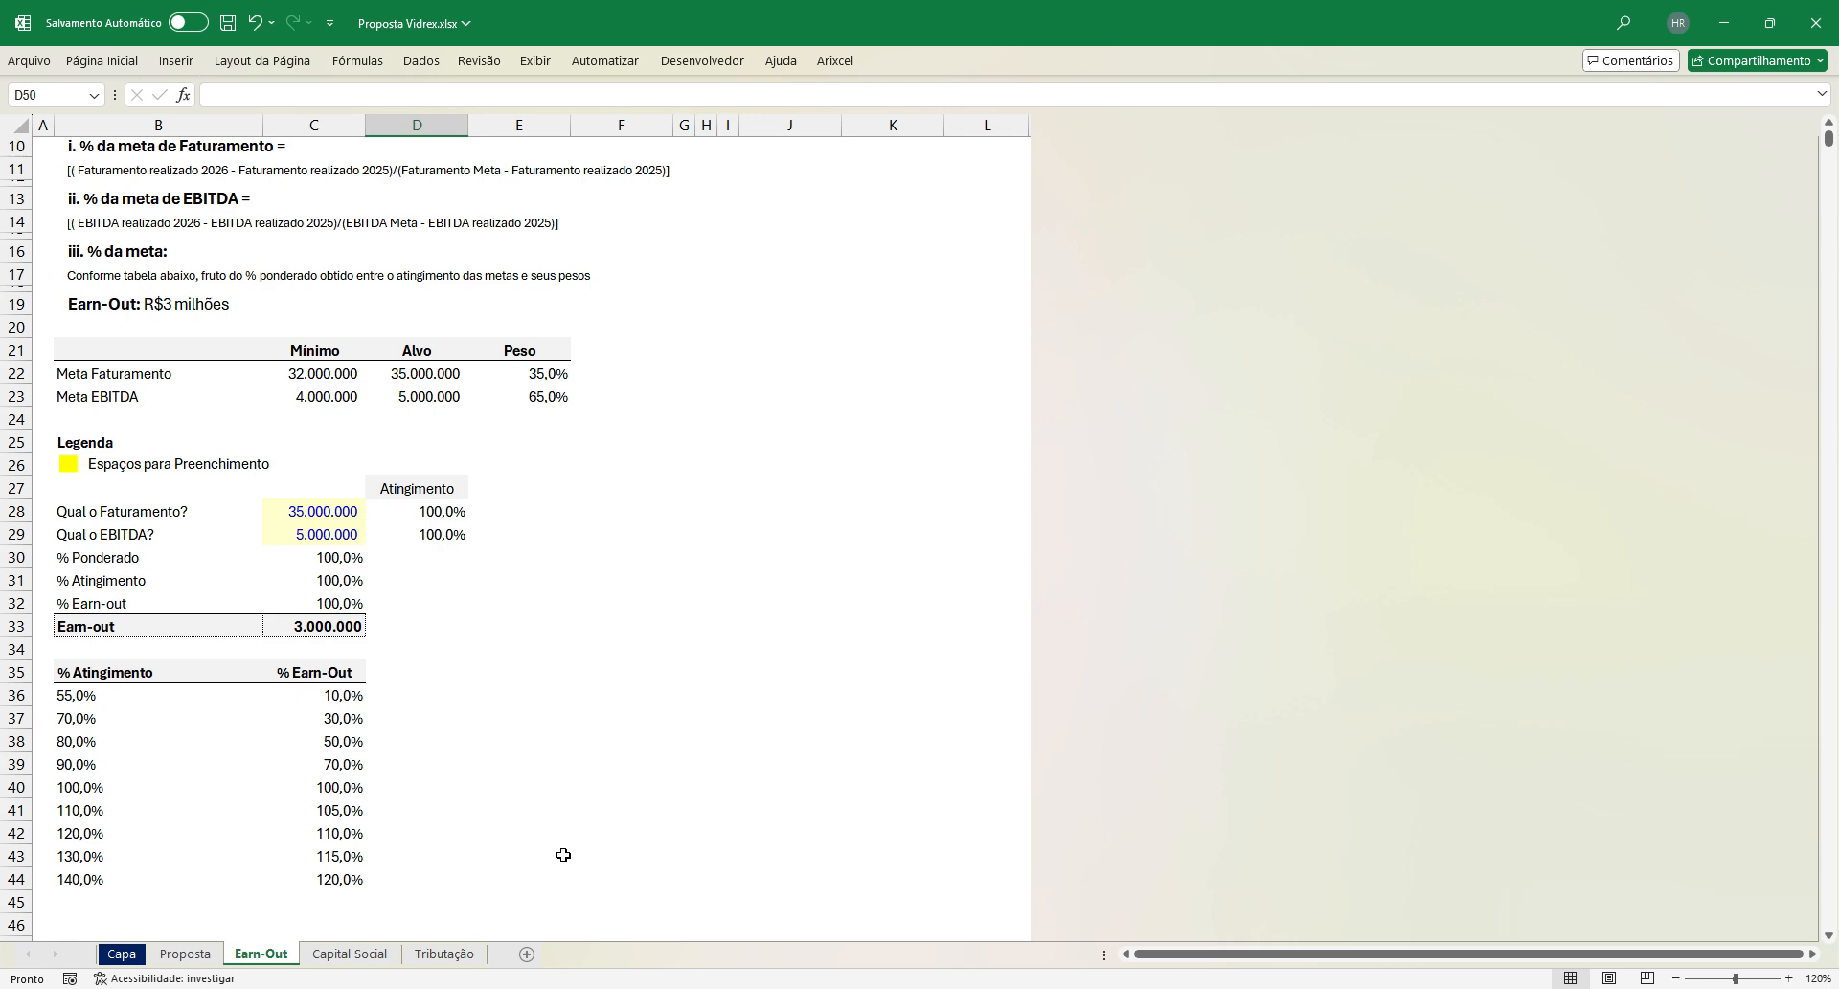
Step: Open the Capital Social sheet and review the partner list in column B and the first partner's stake in B9:E9
left_click(344, 954)
left_click(223, 523)
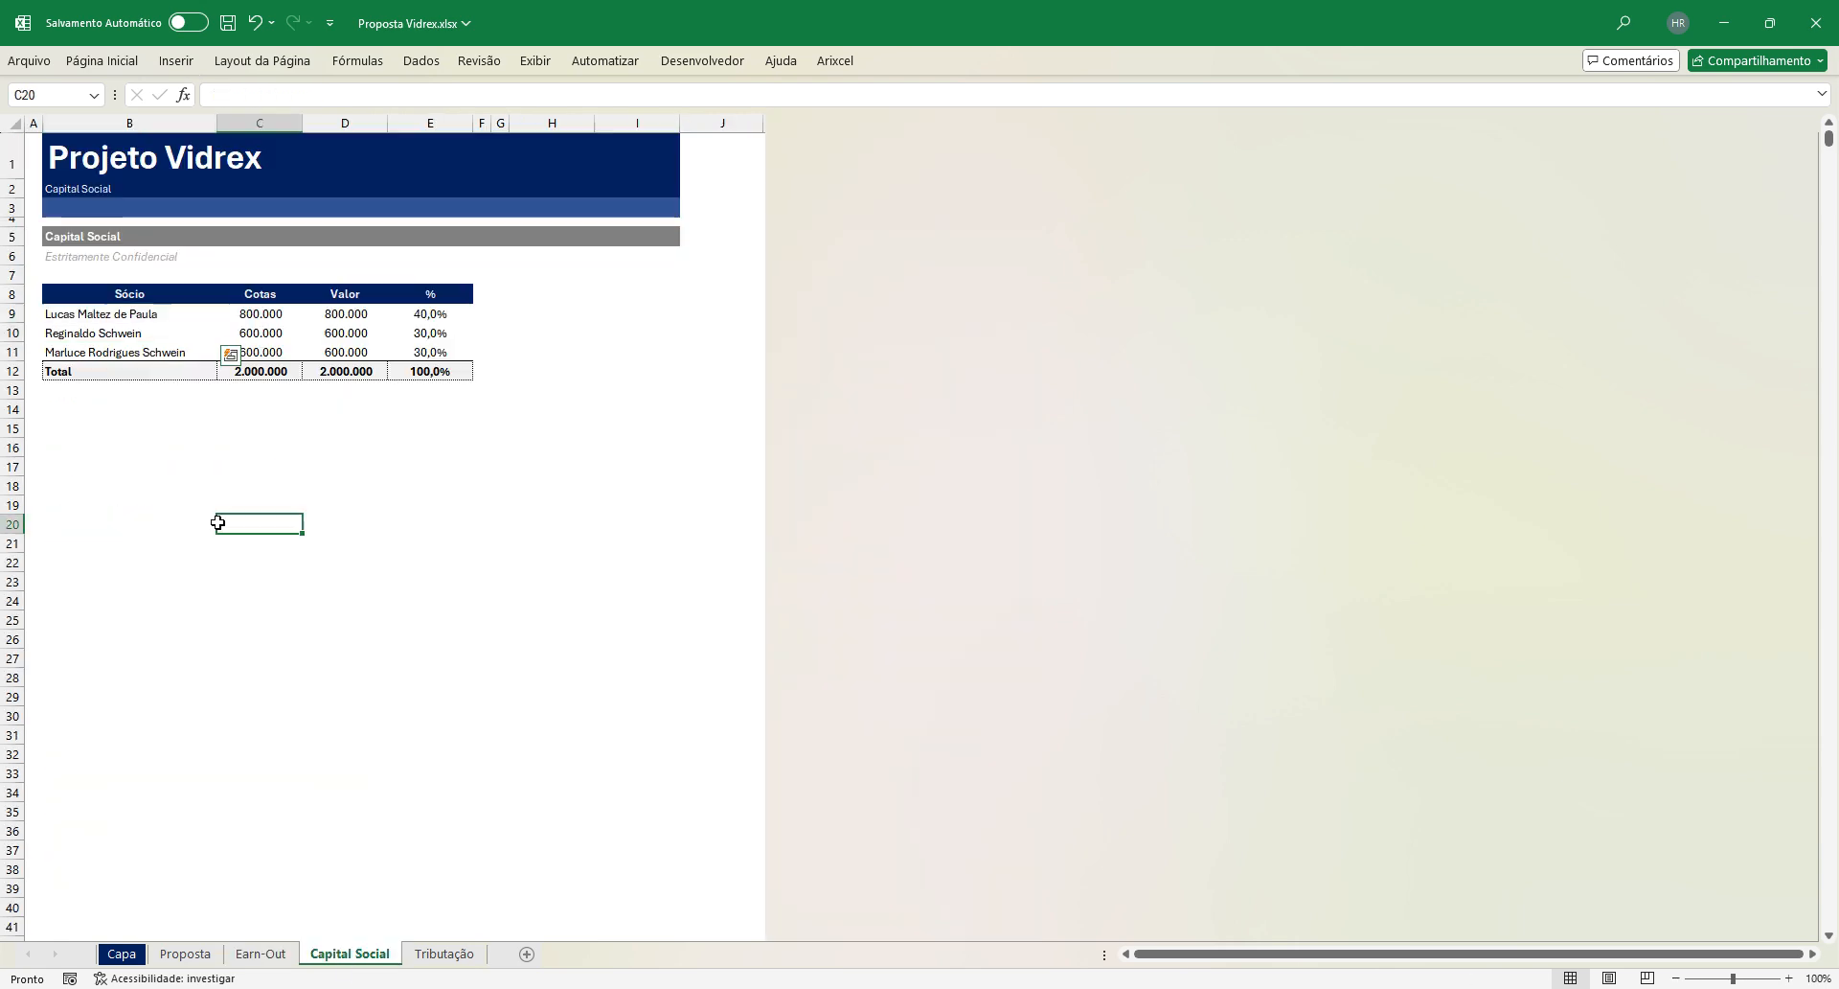
left_click_drag(153, 314, 111, 372)
left_click(146, 429)
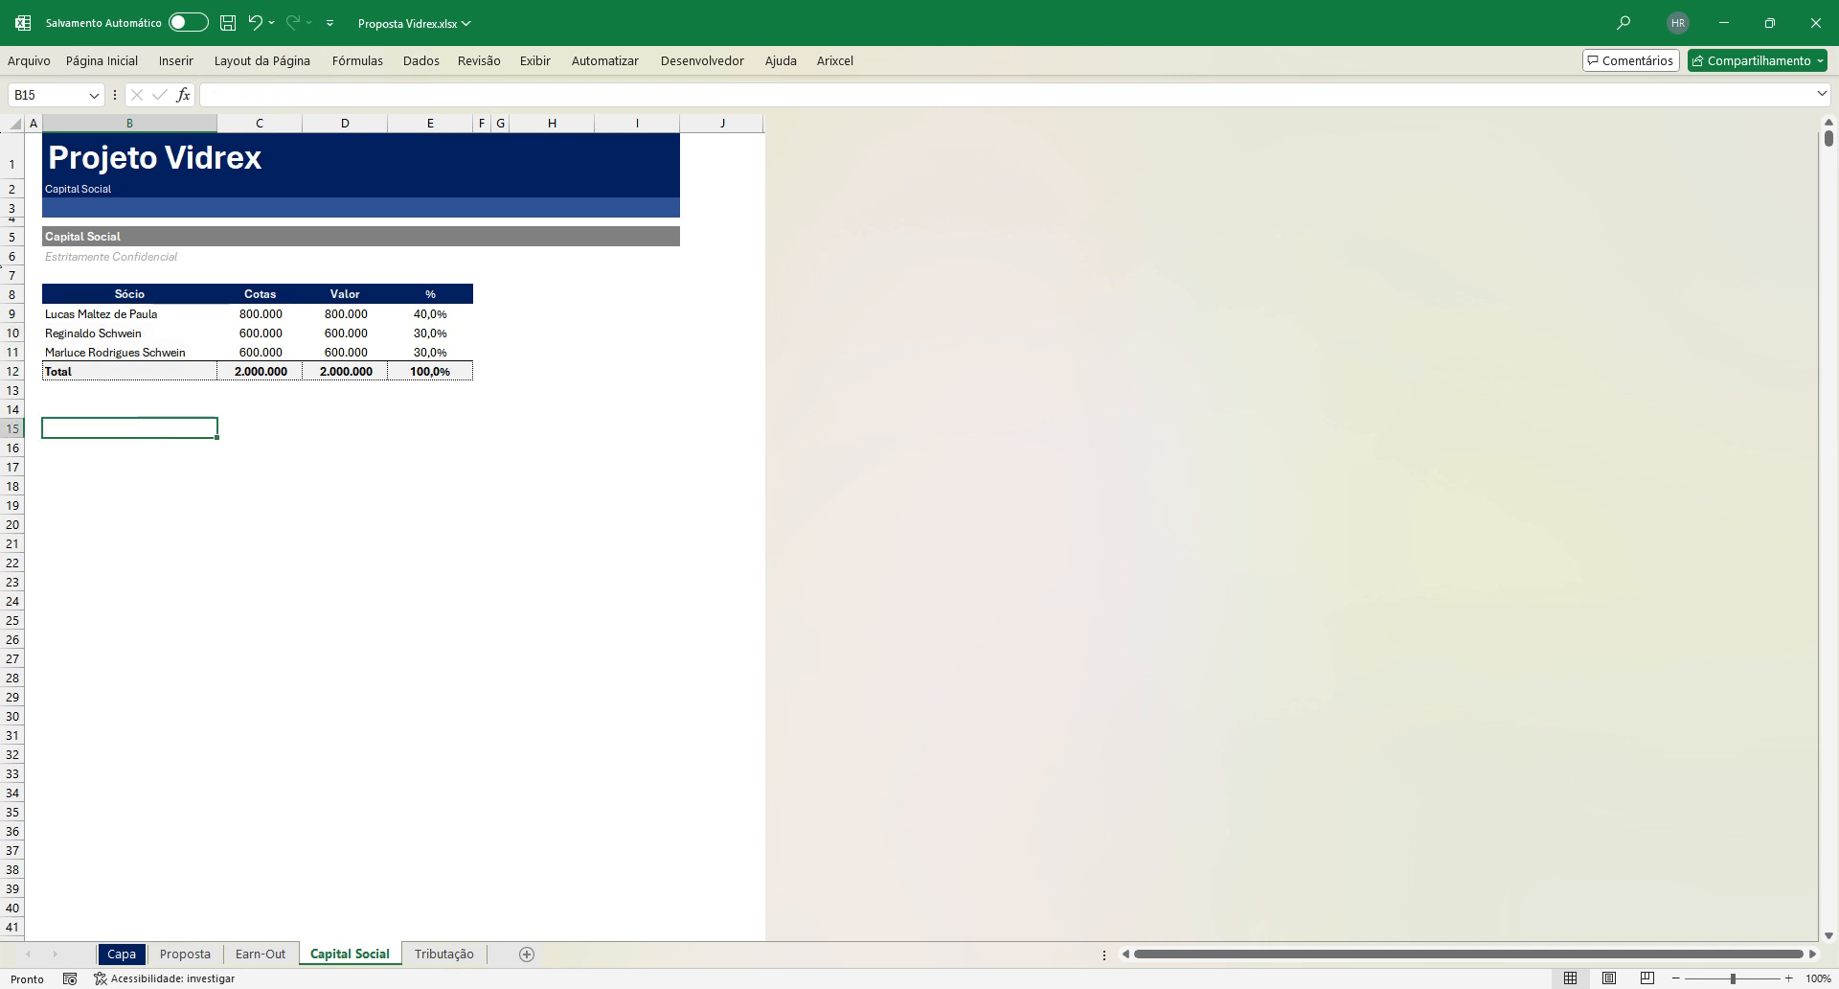
left_click_drag(61, 316, 408, 318)
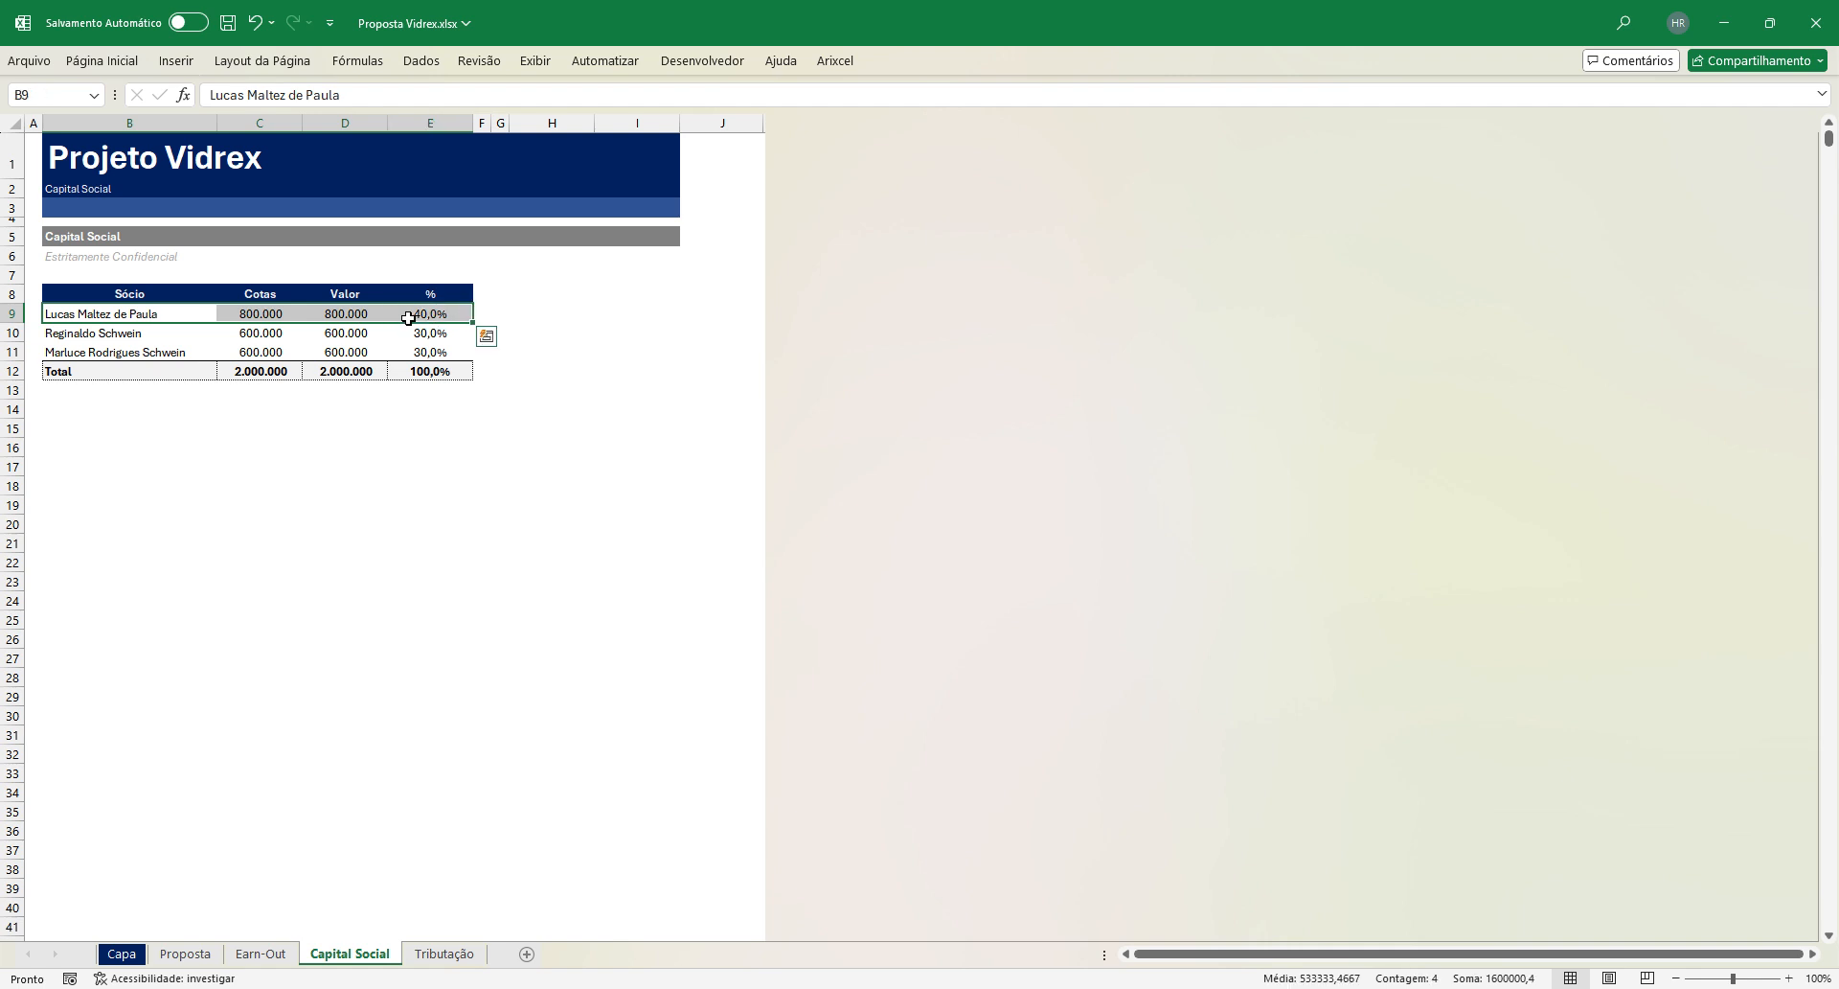
left_click(500, 524)
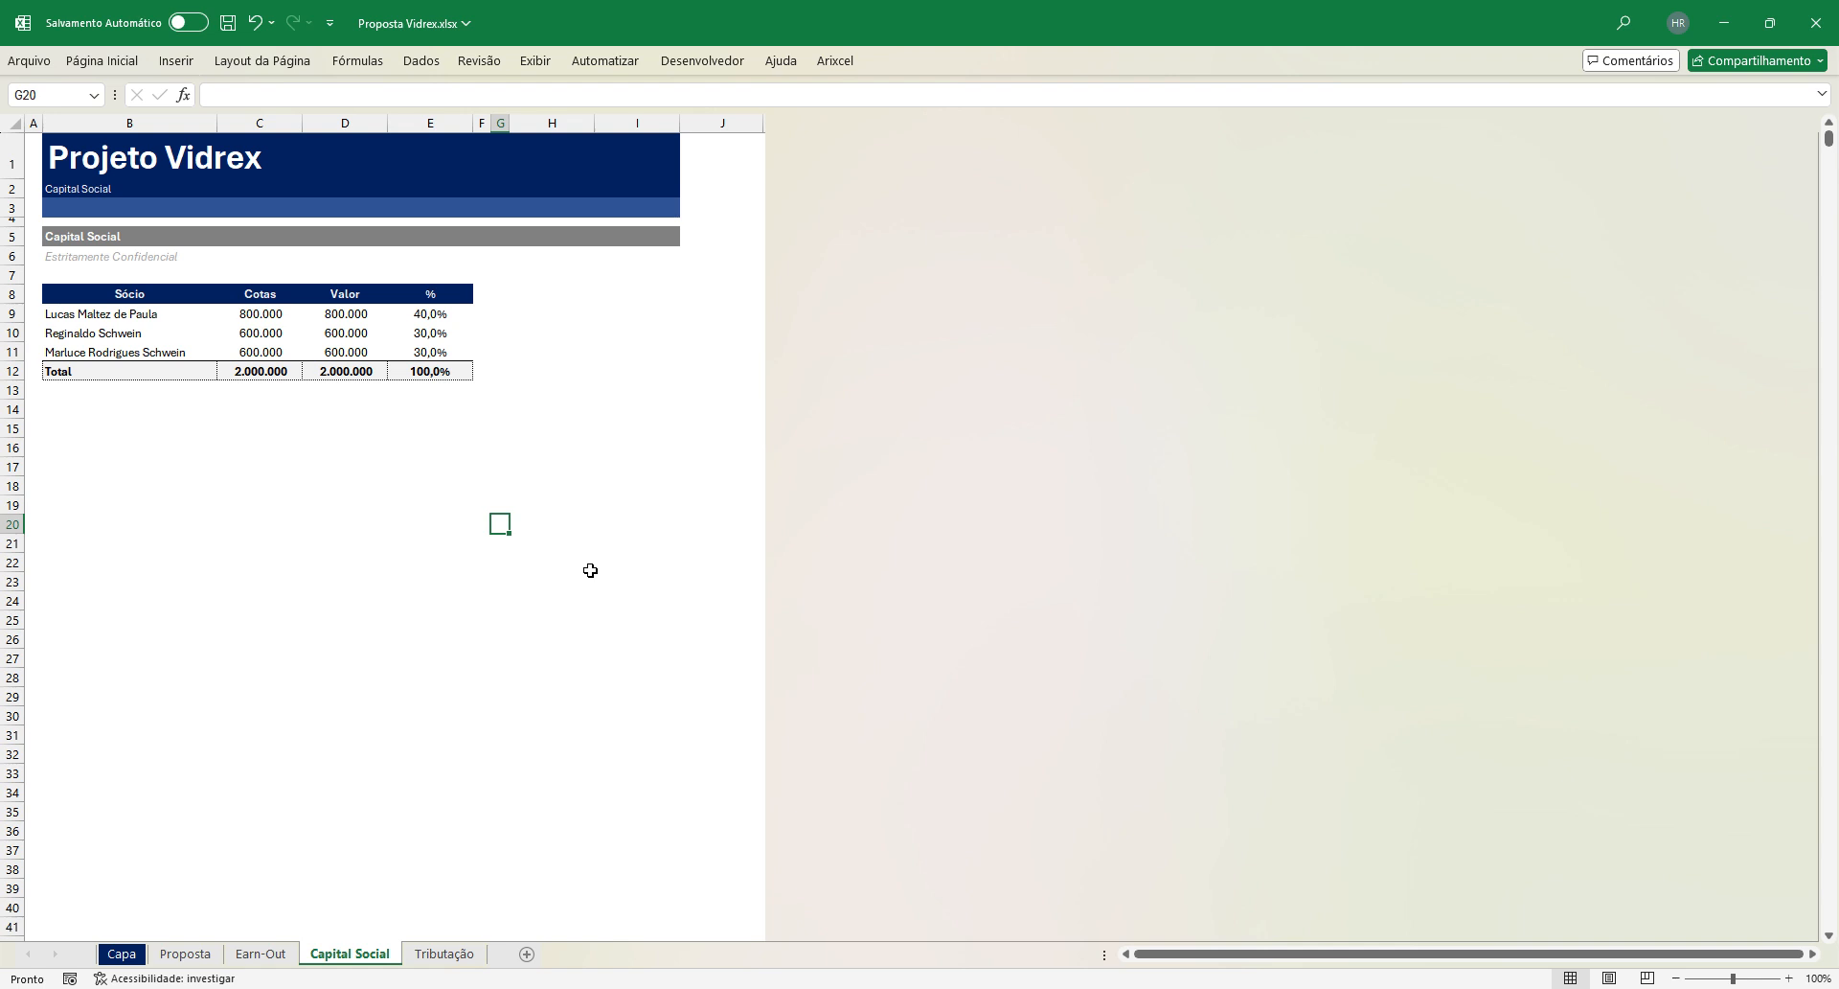
Step: Examine the other two partners in B10:B11 and the Total row of the Capital Social table
left_click(1788, 979)
left_click(474, 665)
scroll(473, 678, "up", 1)
left_click_drag(122, 372, 115, 353)
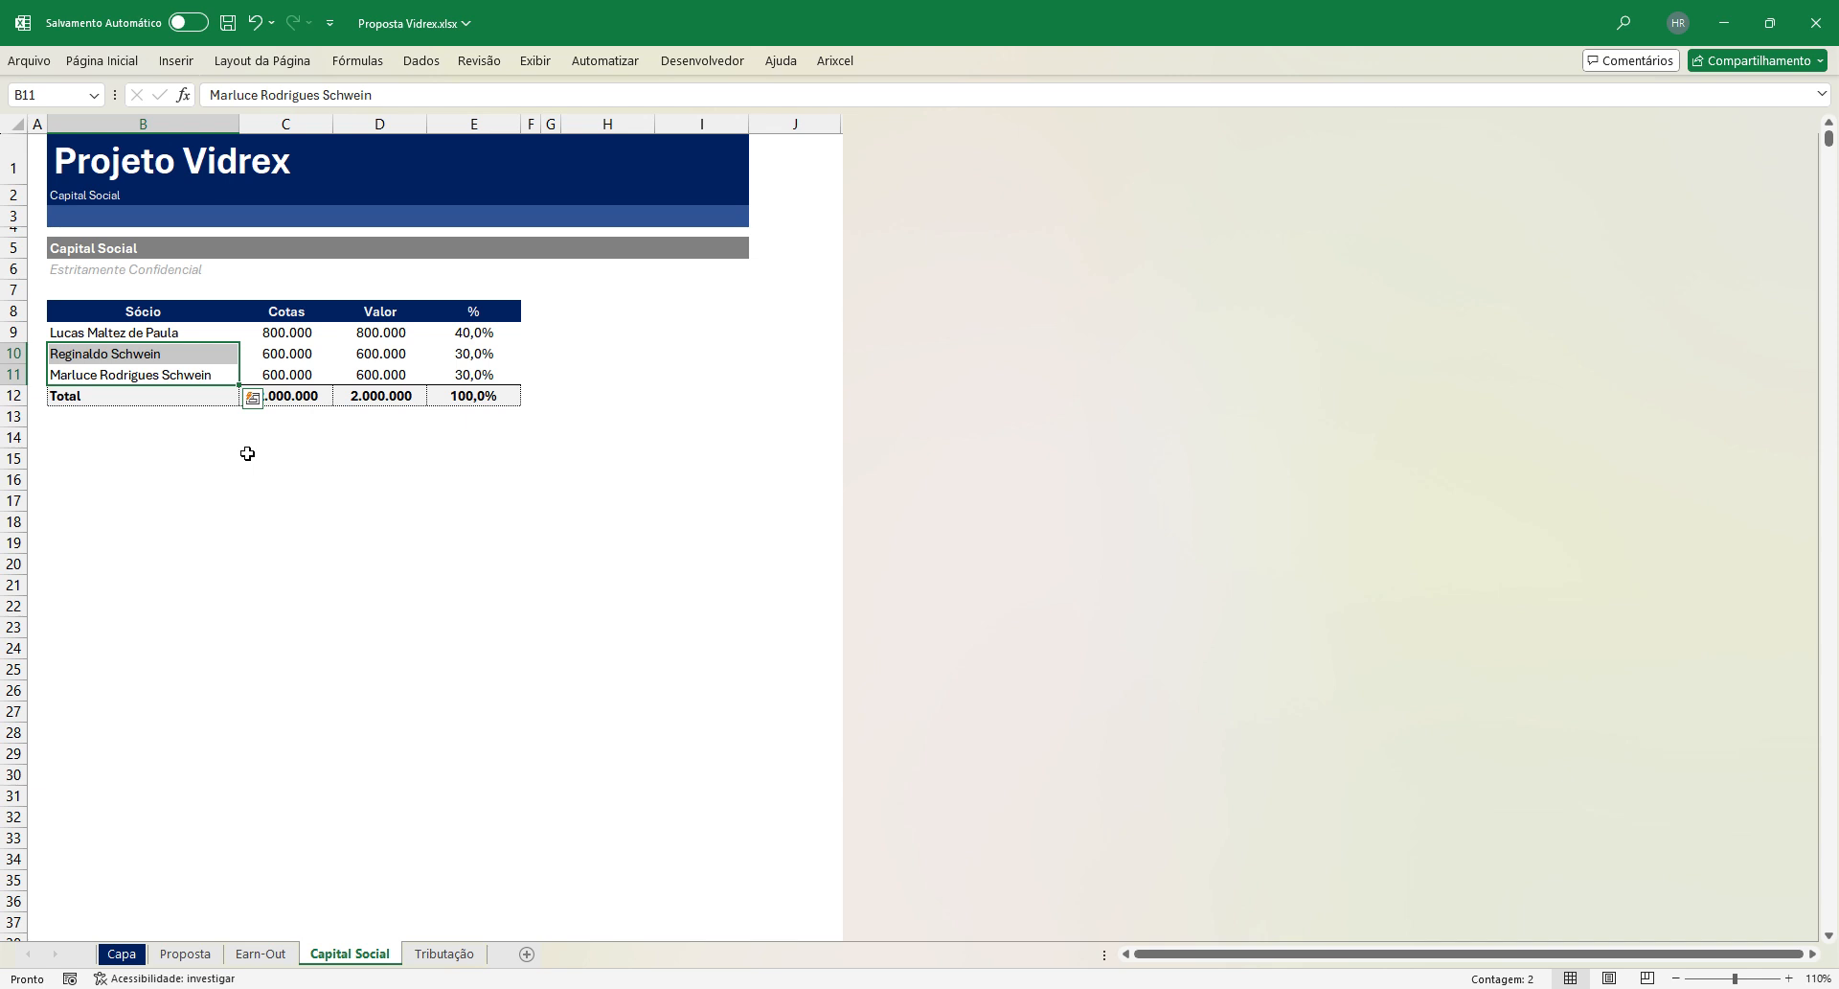
key("Down")
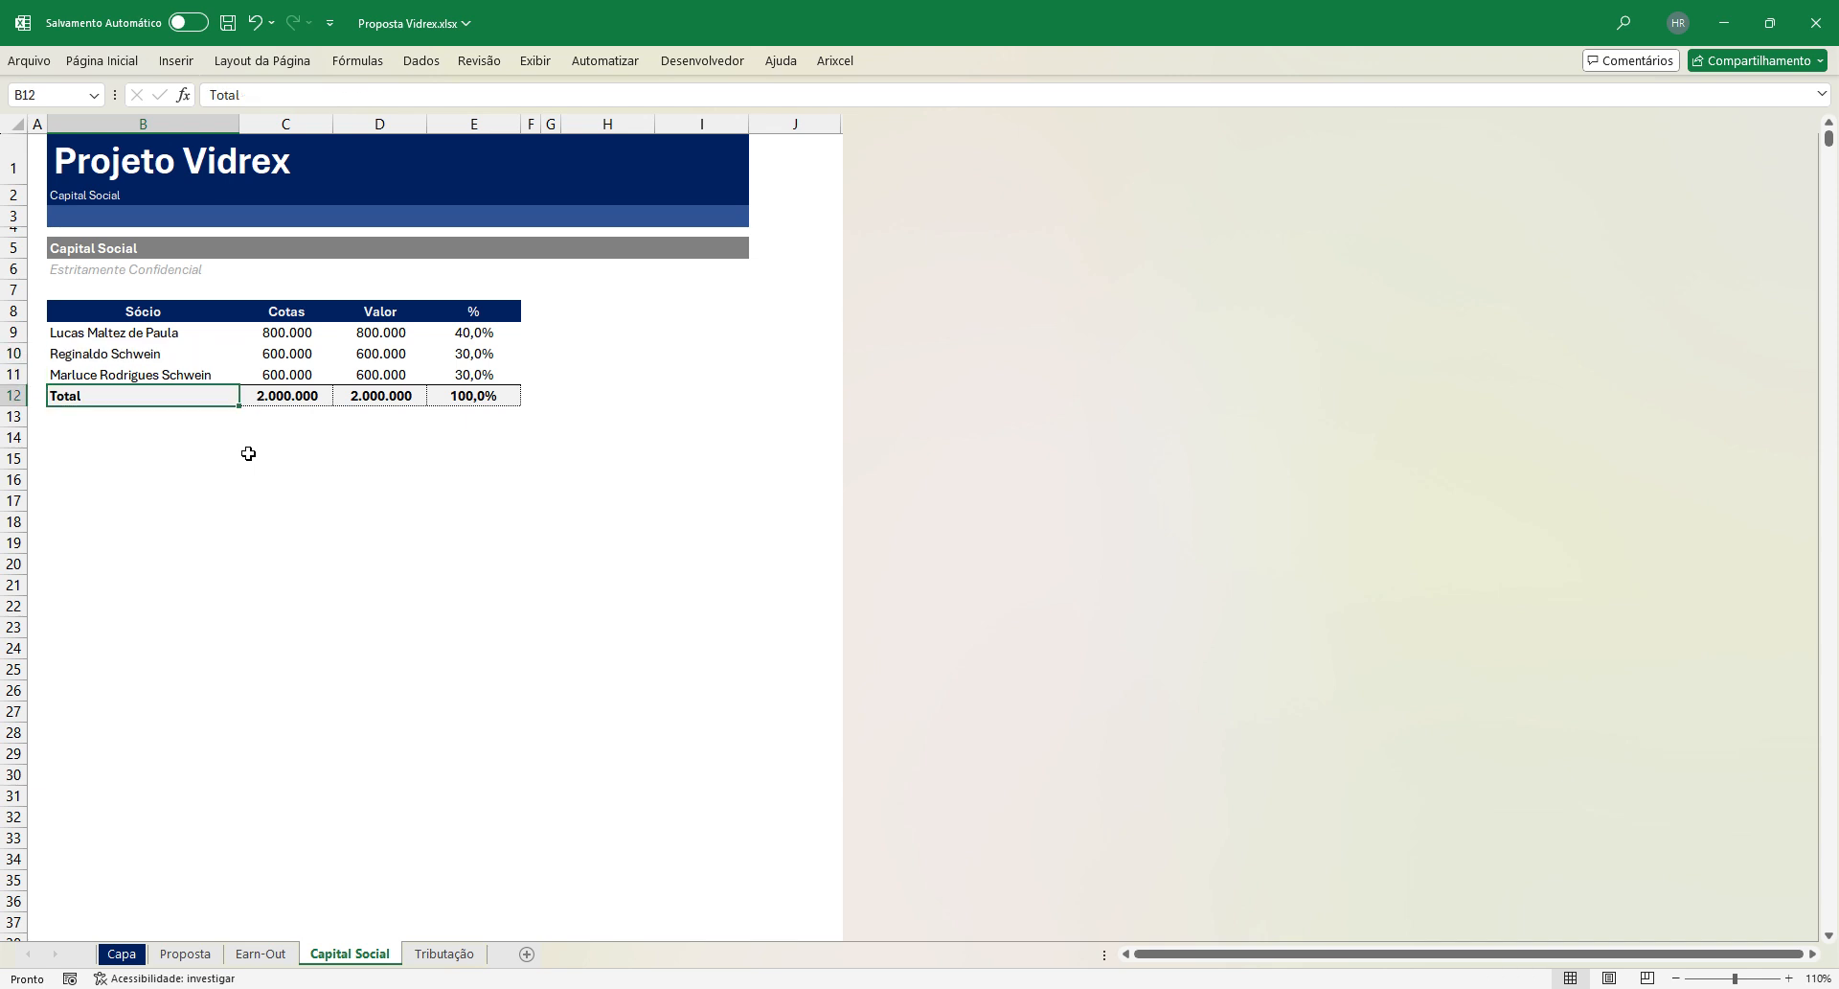
left_click(287, 635)
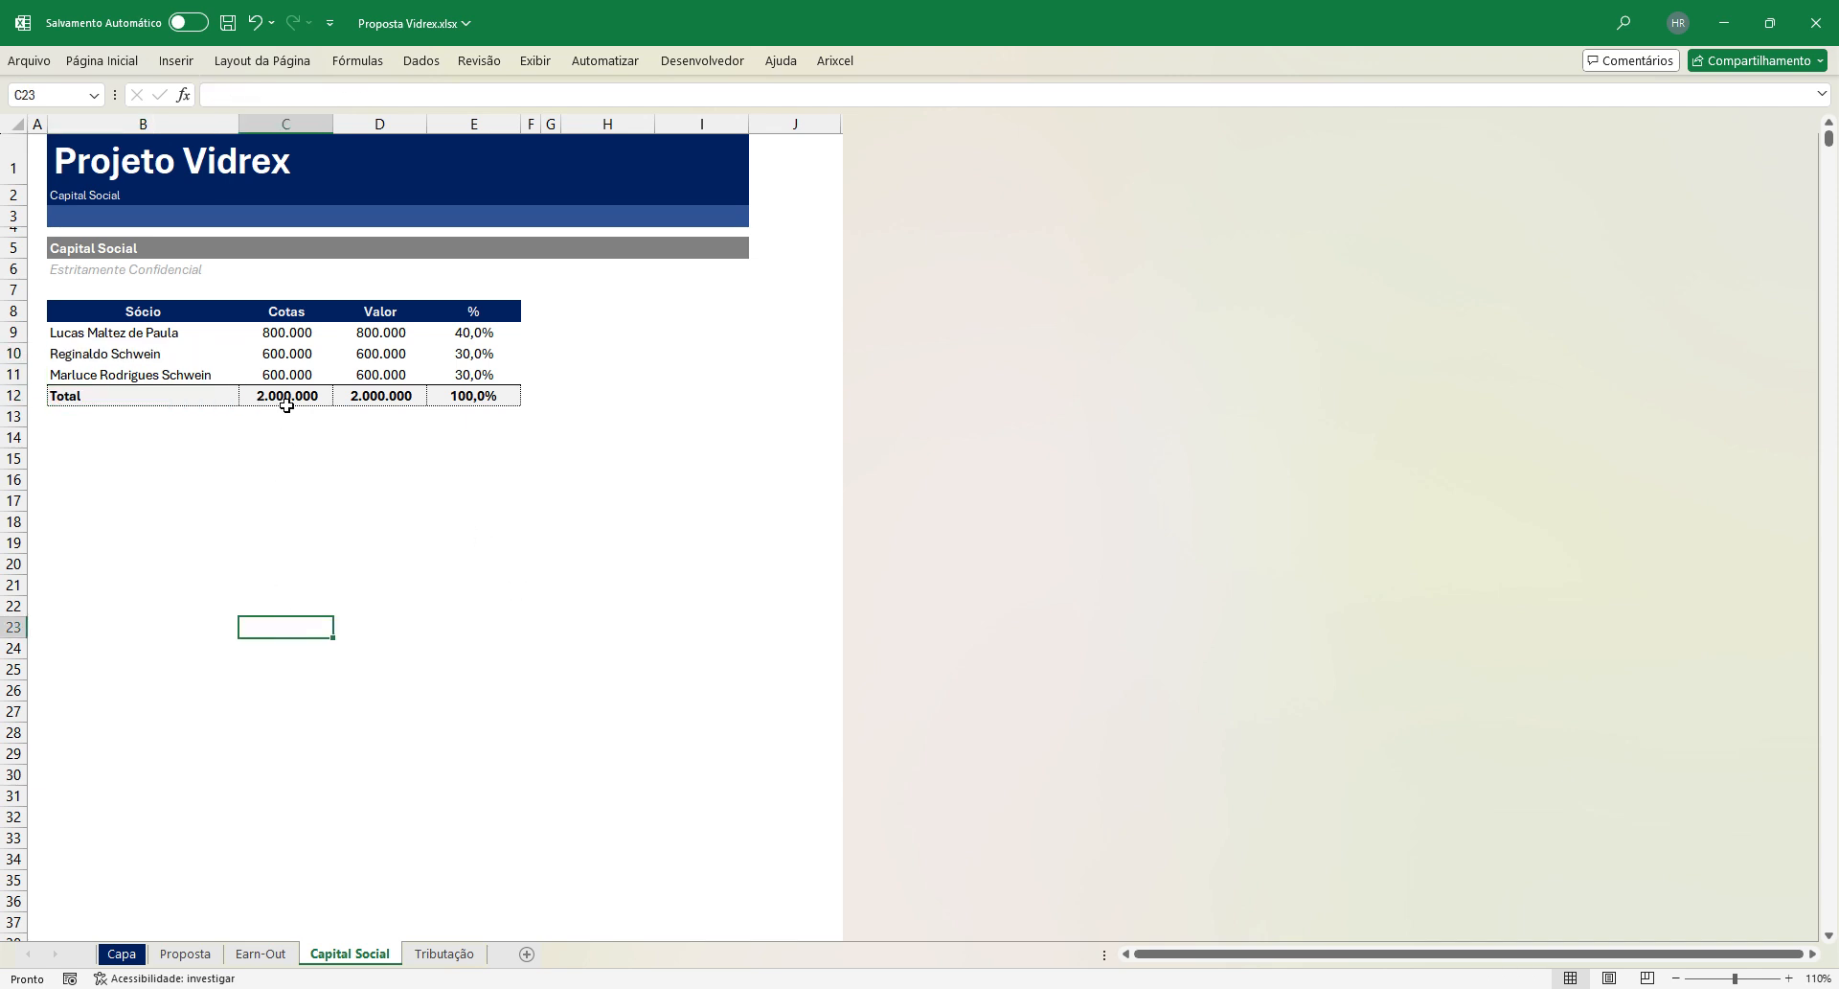
Step: Check the Cotas total in C12 and review the capital gain table and sale scenarios on the Tributação sheet
left_click(287, 401)
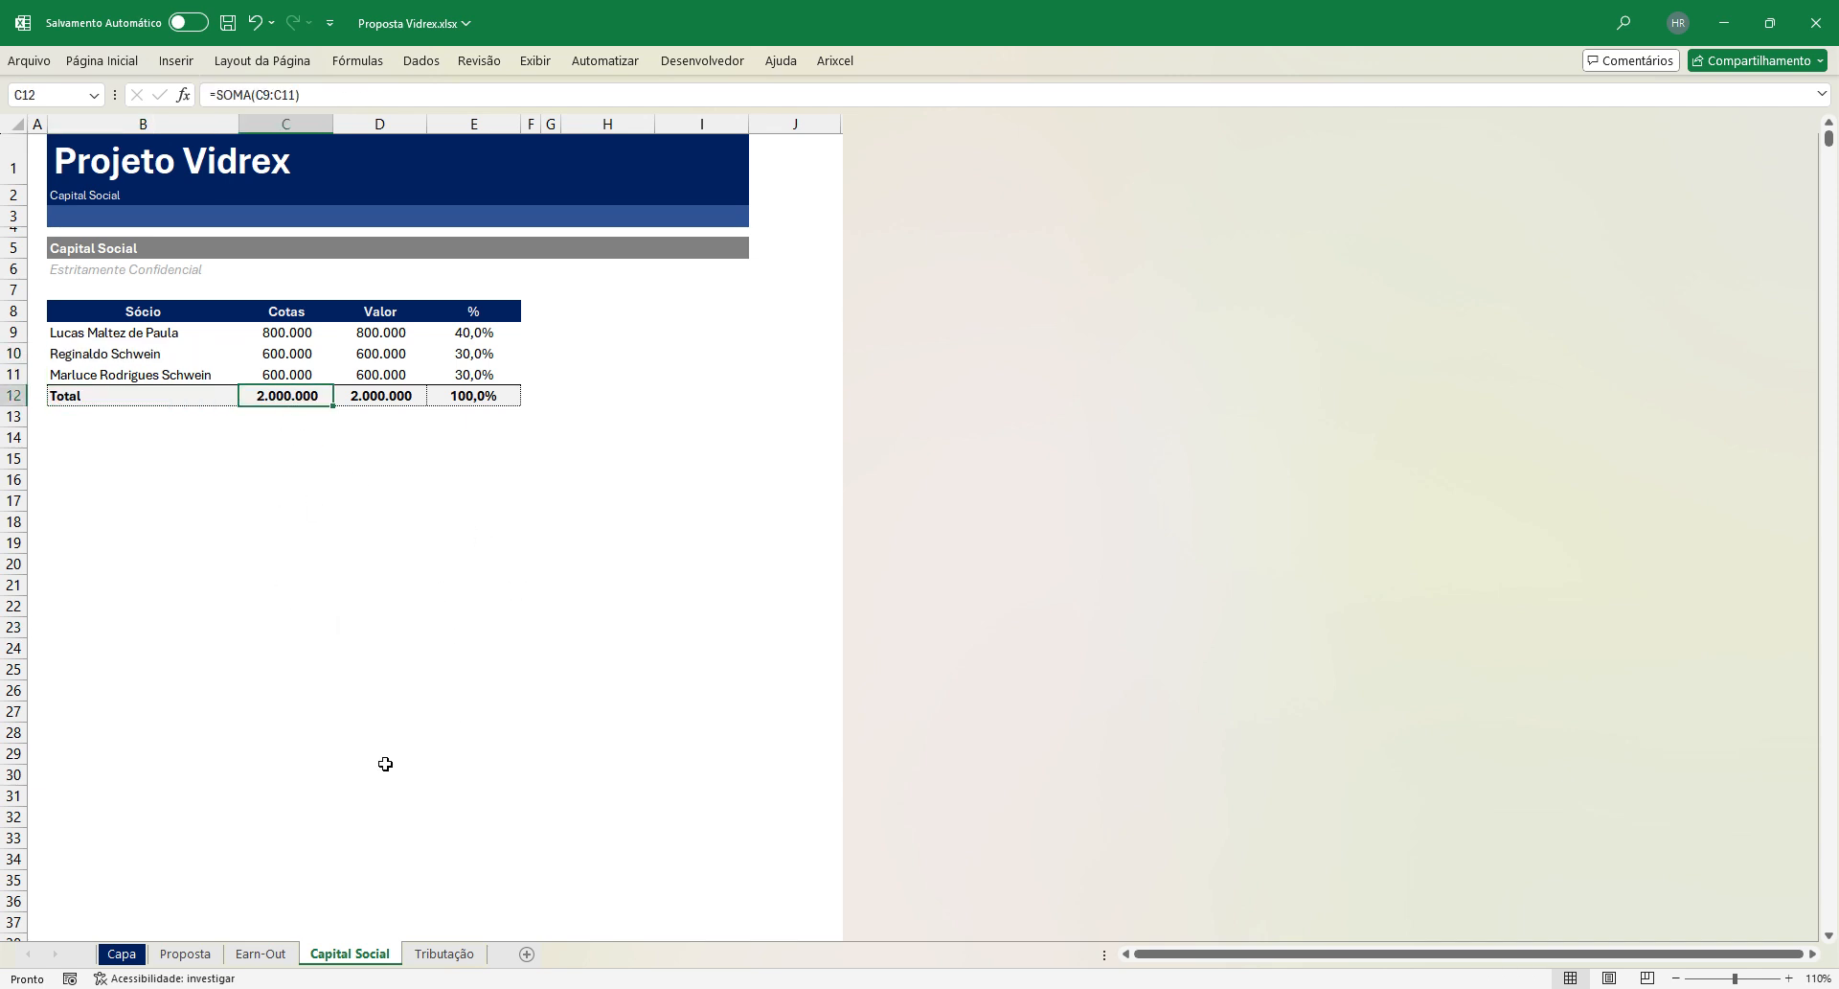
left_click(444, 954)
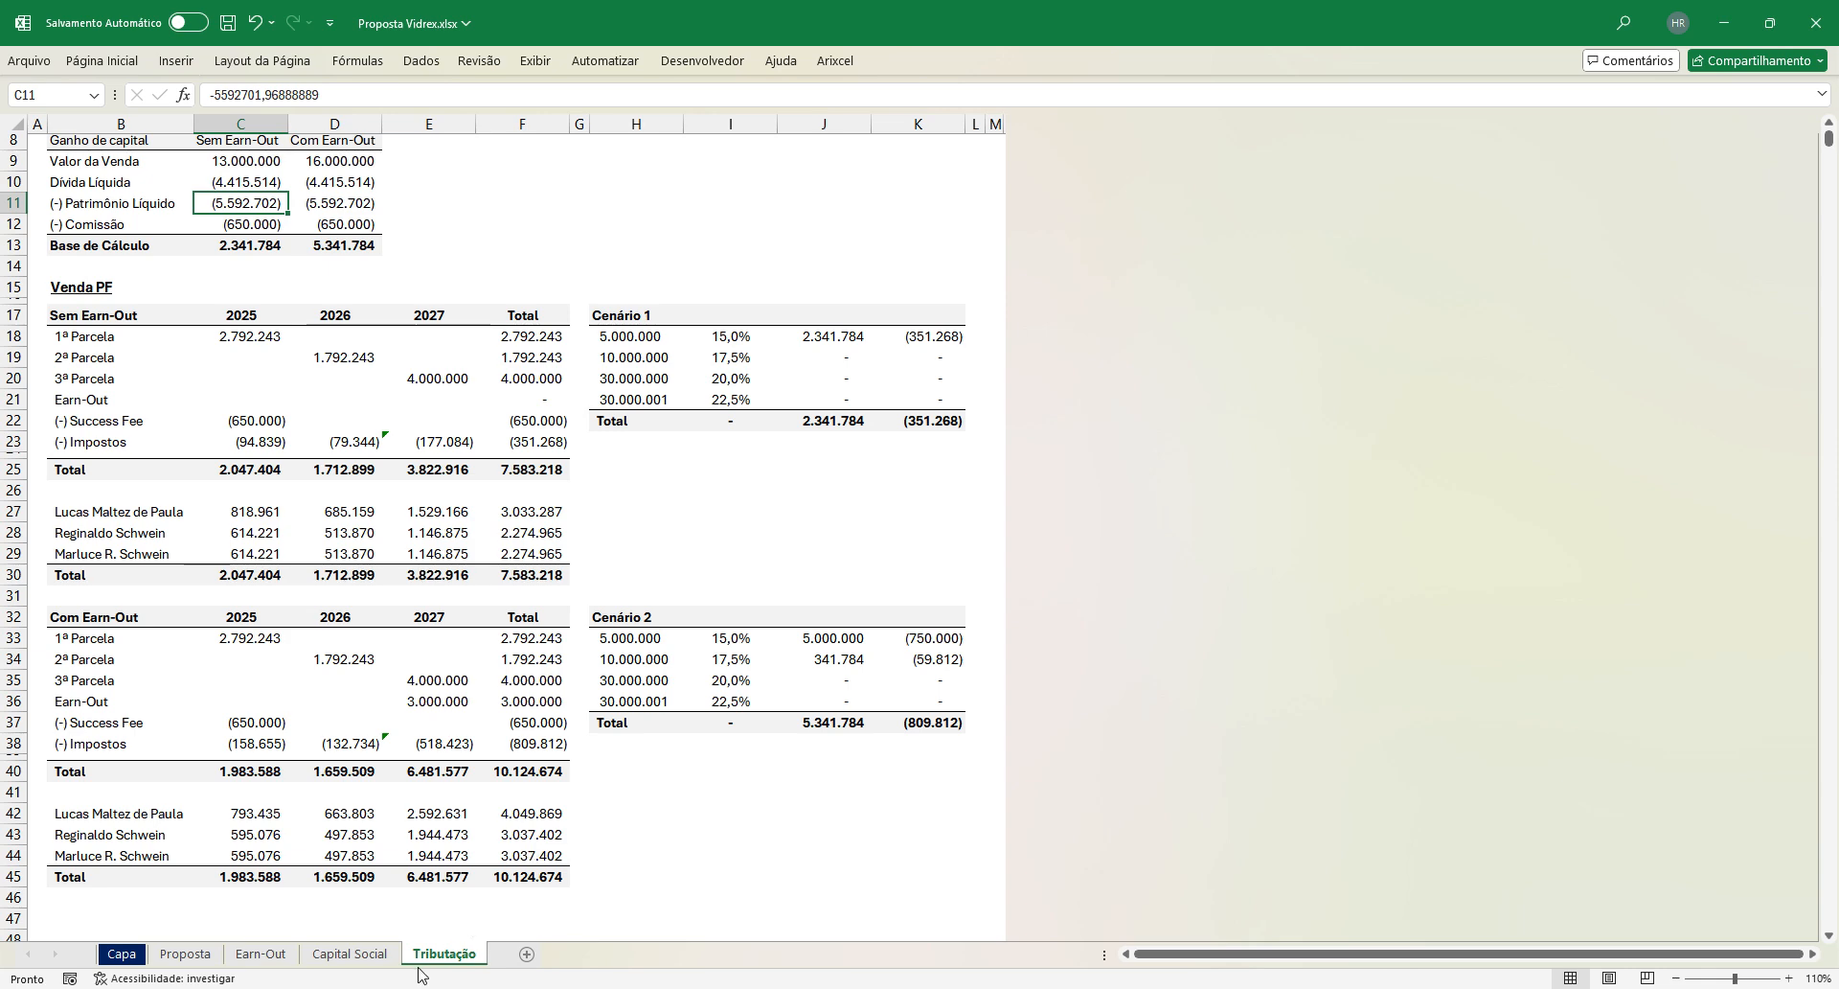
left_click(733, 300)
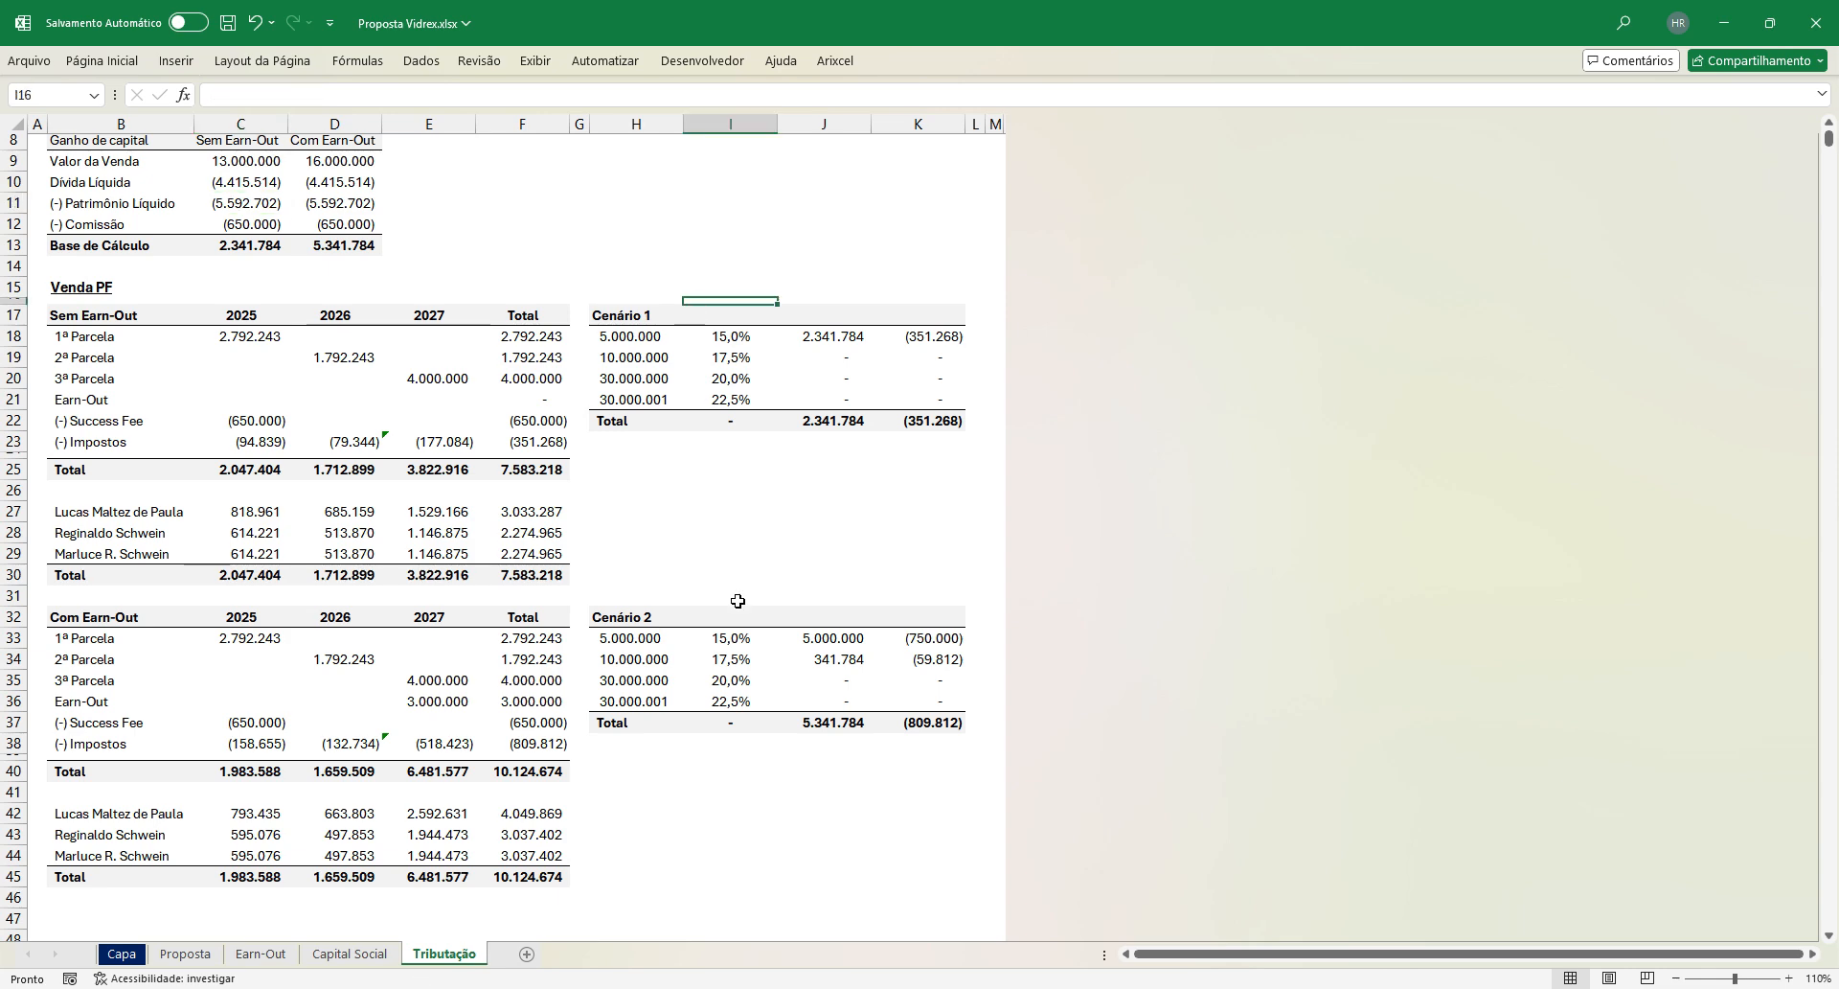
scroll(745, 670, "up", 3)
left_click(625, 346)
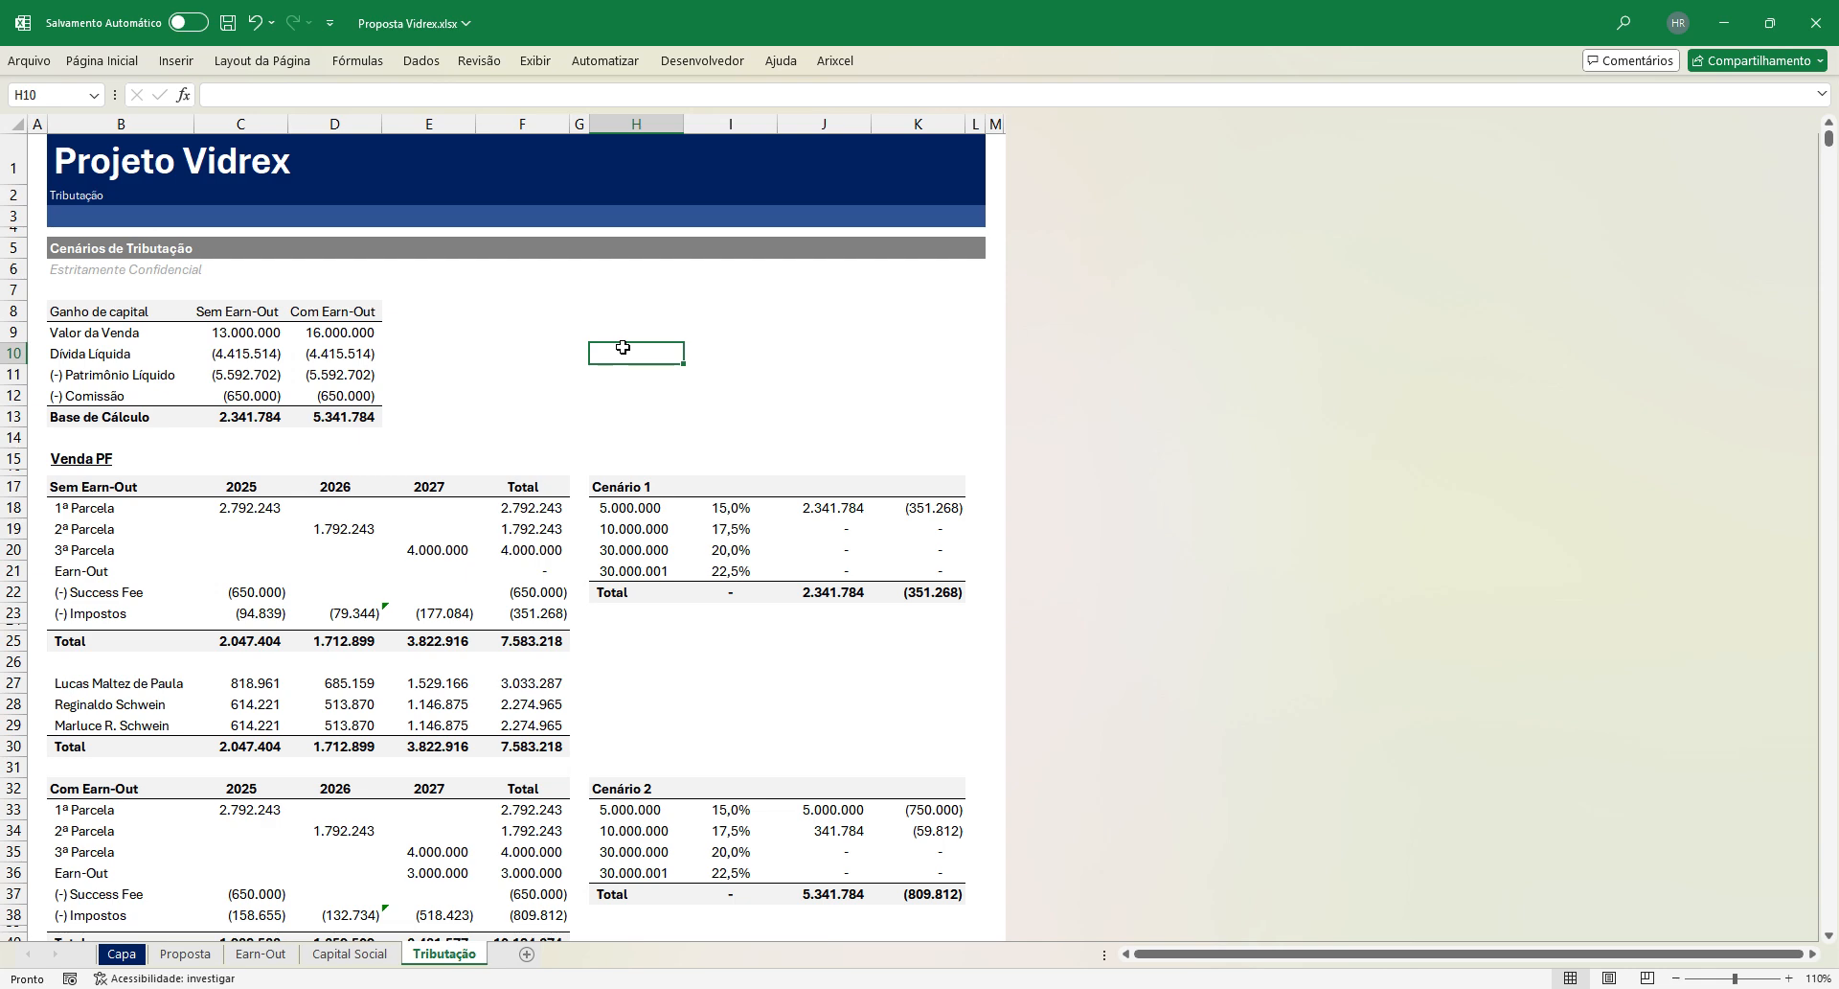
left_click(177, 61)
left_click(310, 113)
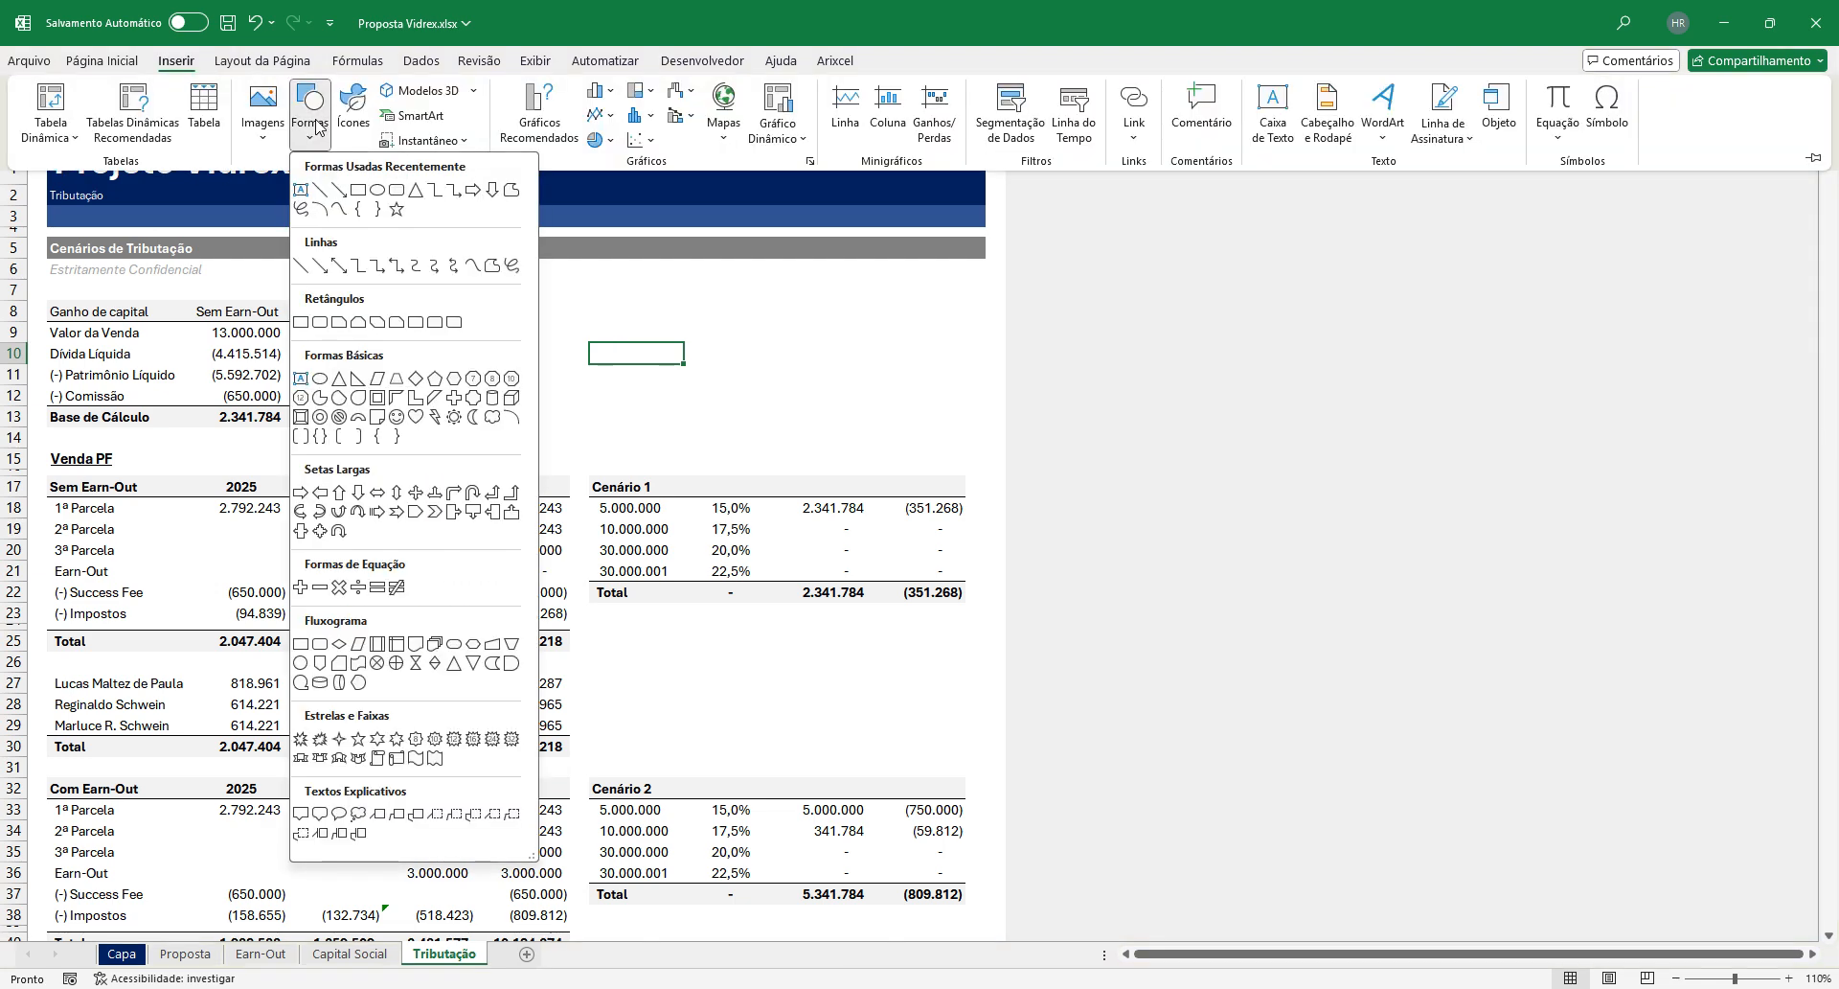
left_click(403, 185)
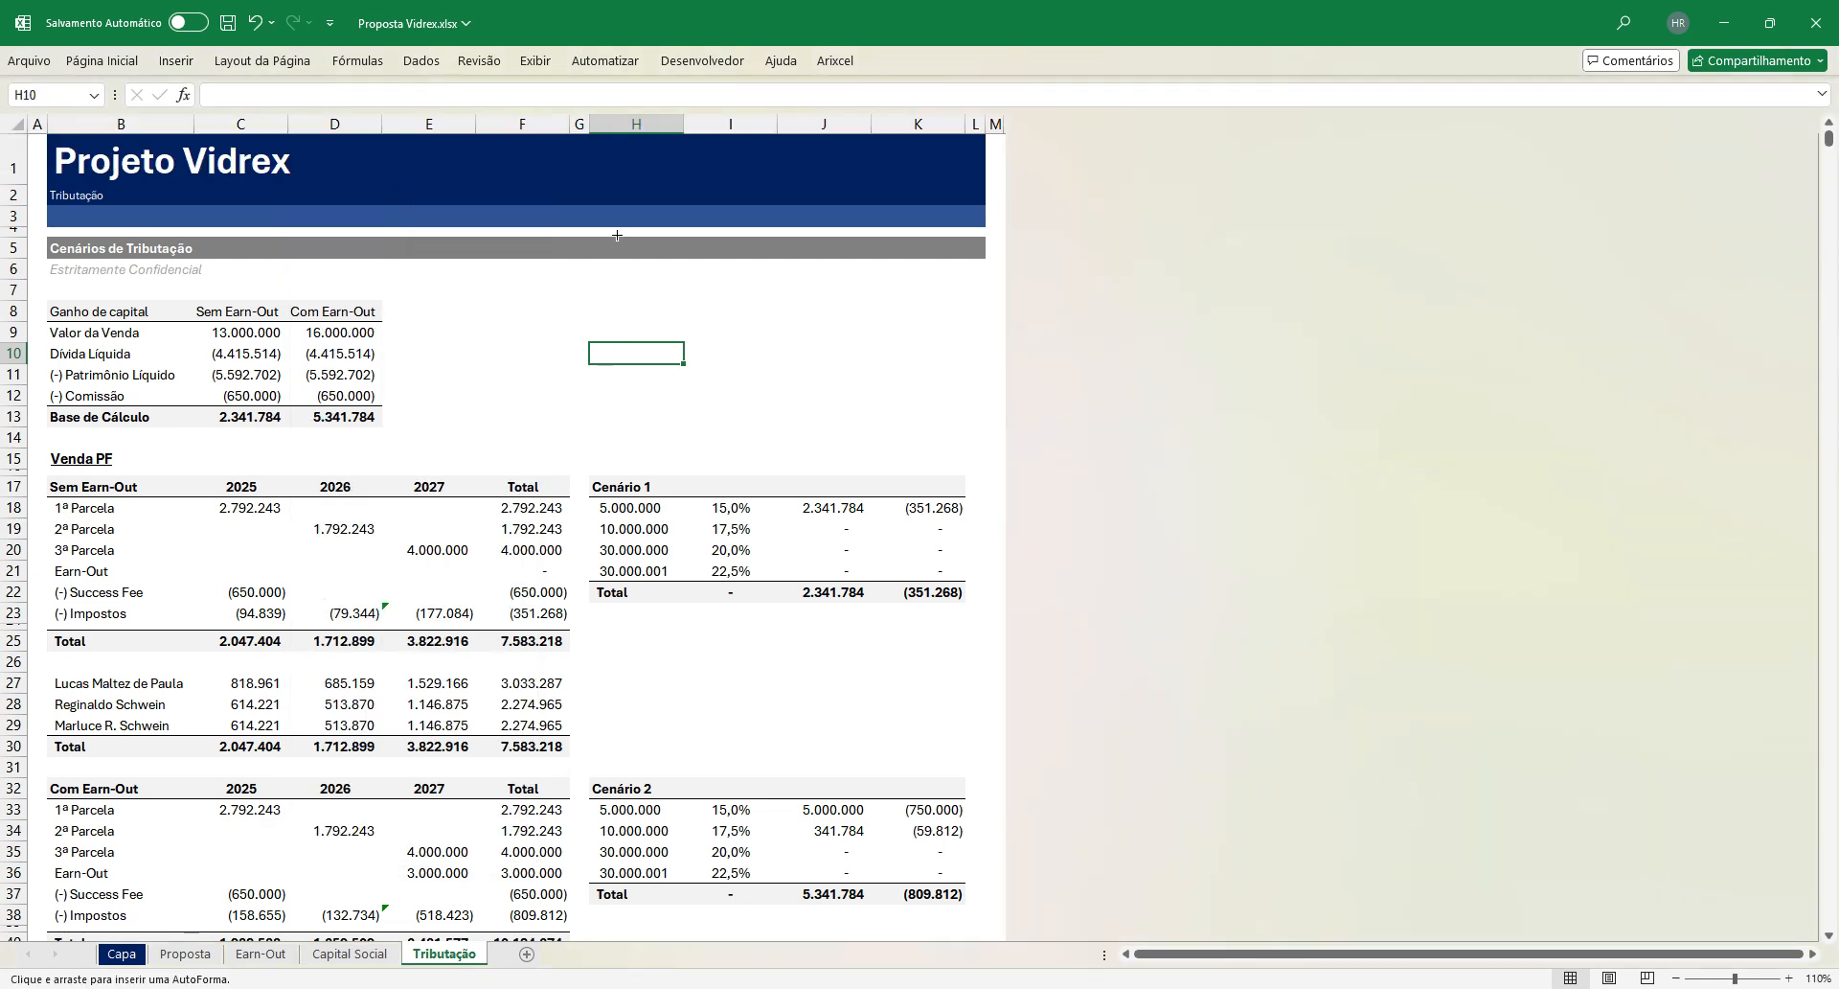
Step: Add a blank sheet and draw a rounded rectangle on it spanning about G4:L10
left_click(526, 953)
left_click(176, 60)
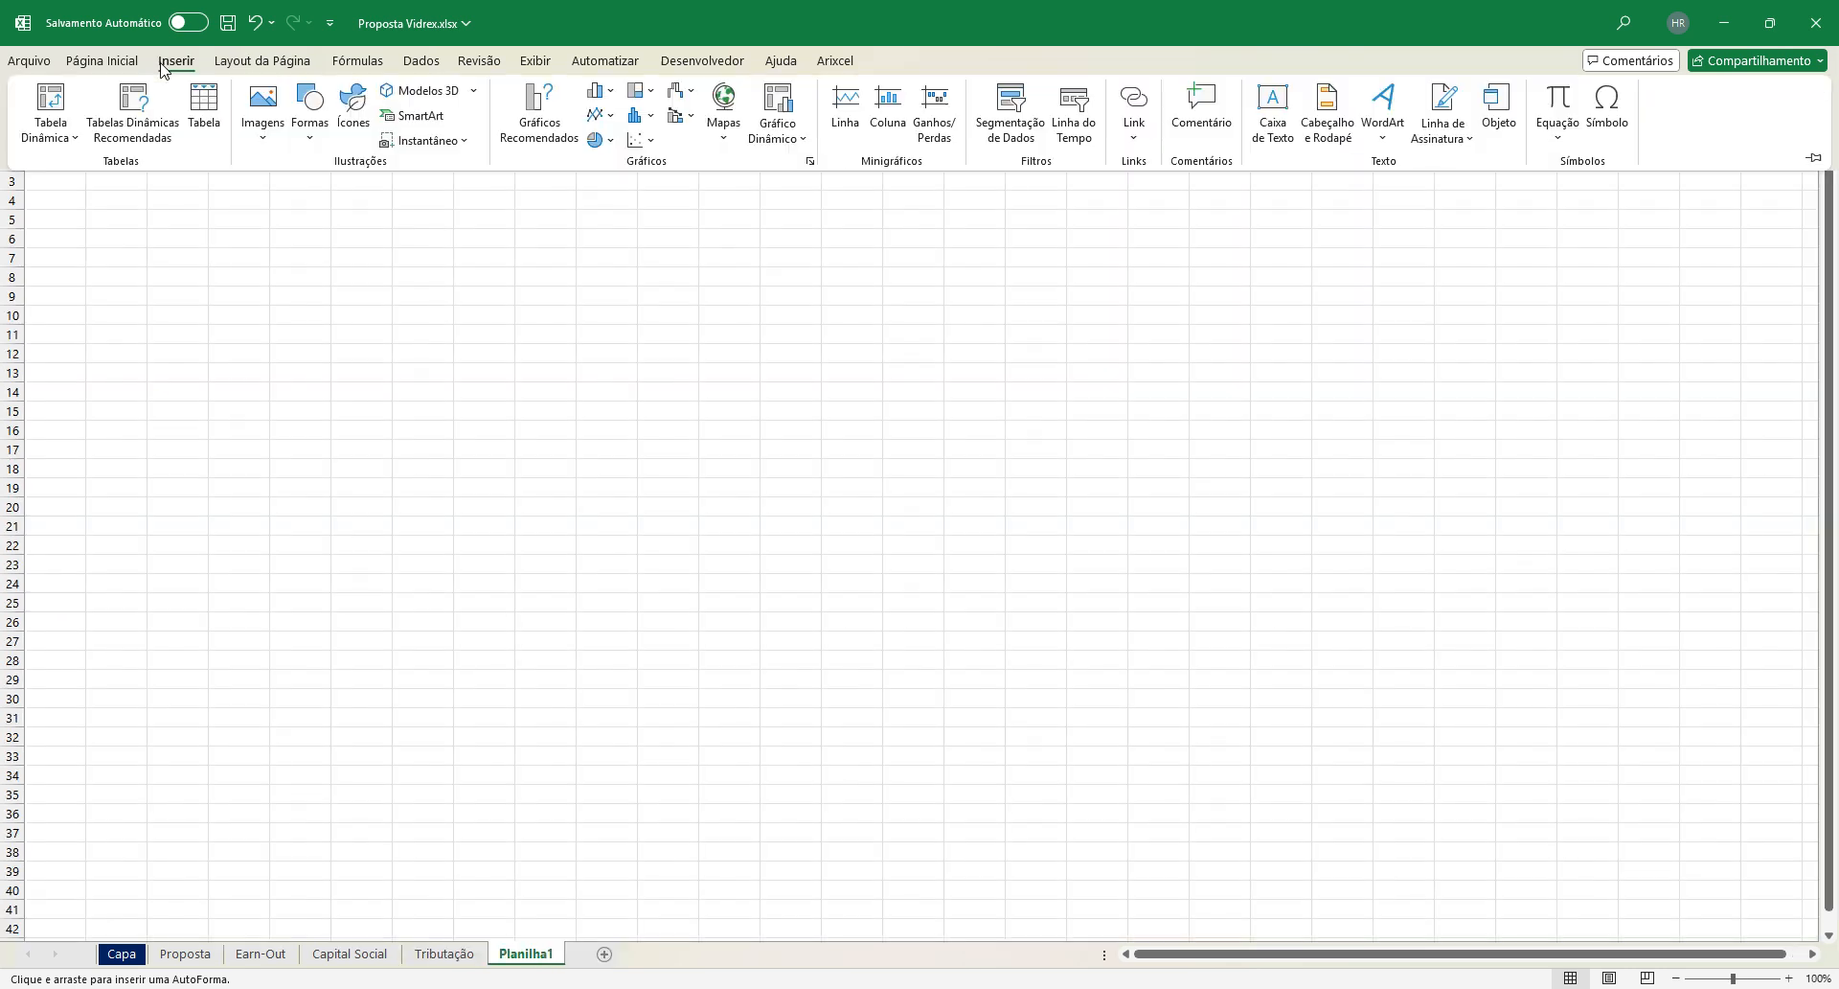
left_click(309, 113)
left_click(396, 189)
left_click_drag(439, 197, 735, 329)
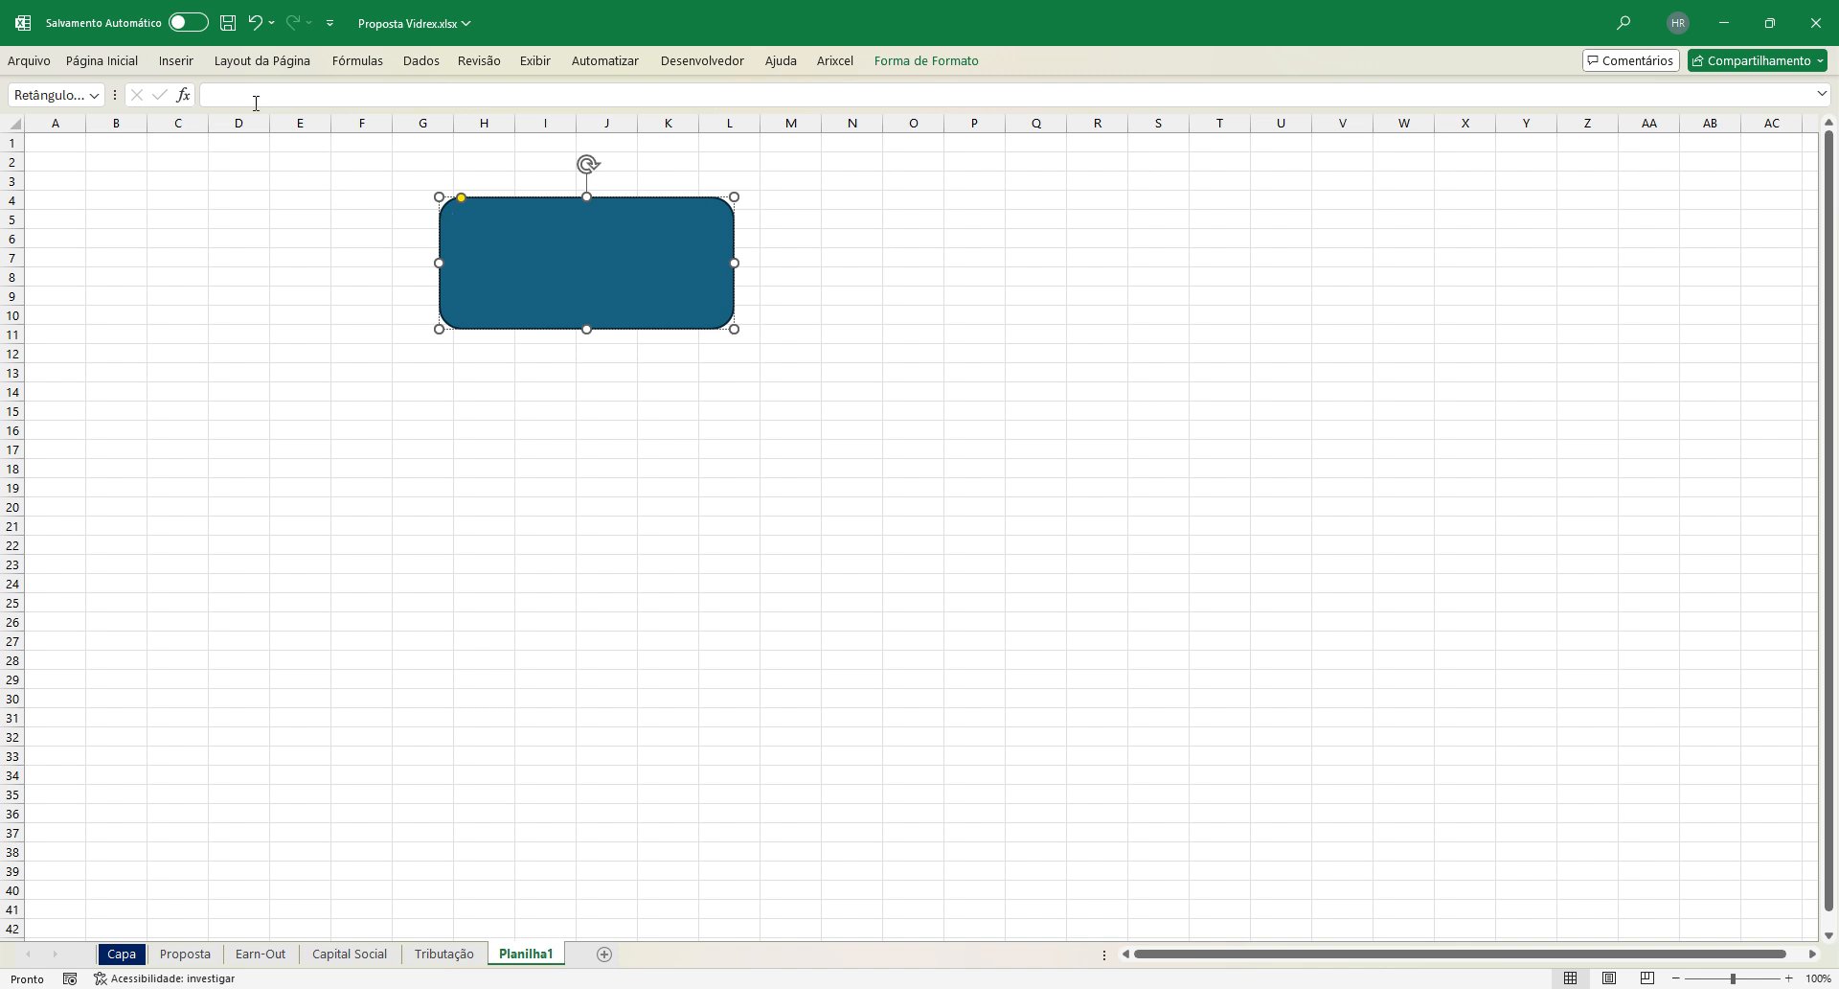
Step: Label the rounded rectangle VIDREX and move it down to about rows 14–21
left_click(105, 62)
left_click(519, 265)
left_click(308, 226)
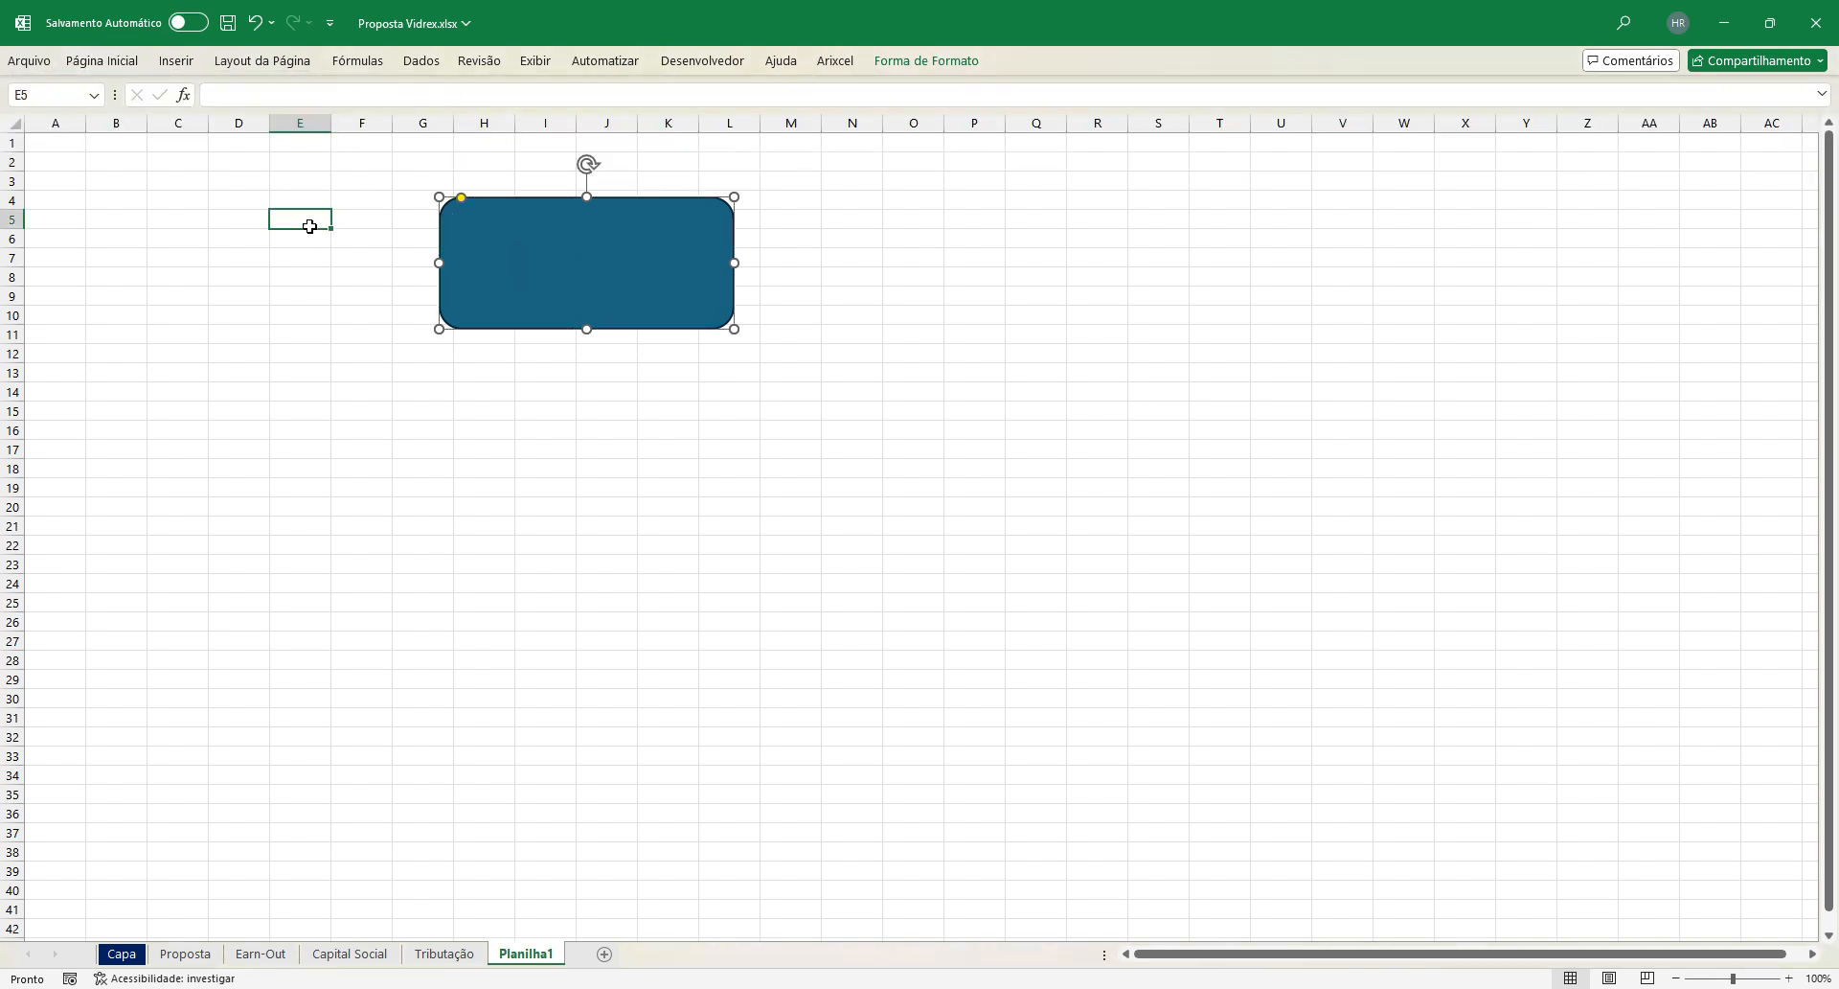
left_click_drag(482, 245, 479, 245)
left_click(101, 60)
left_click(558, 256)
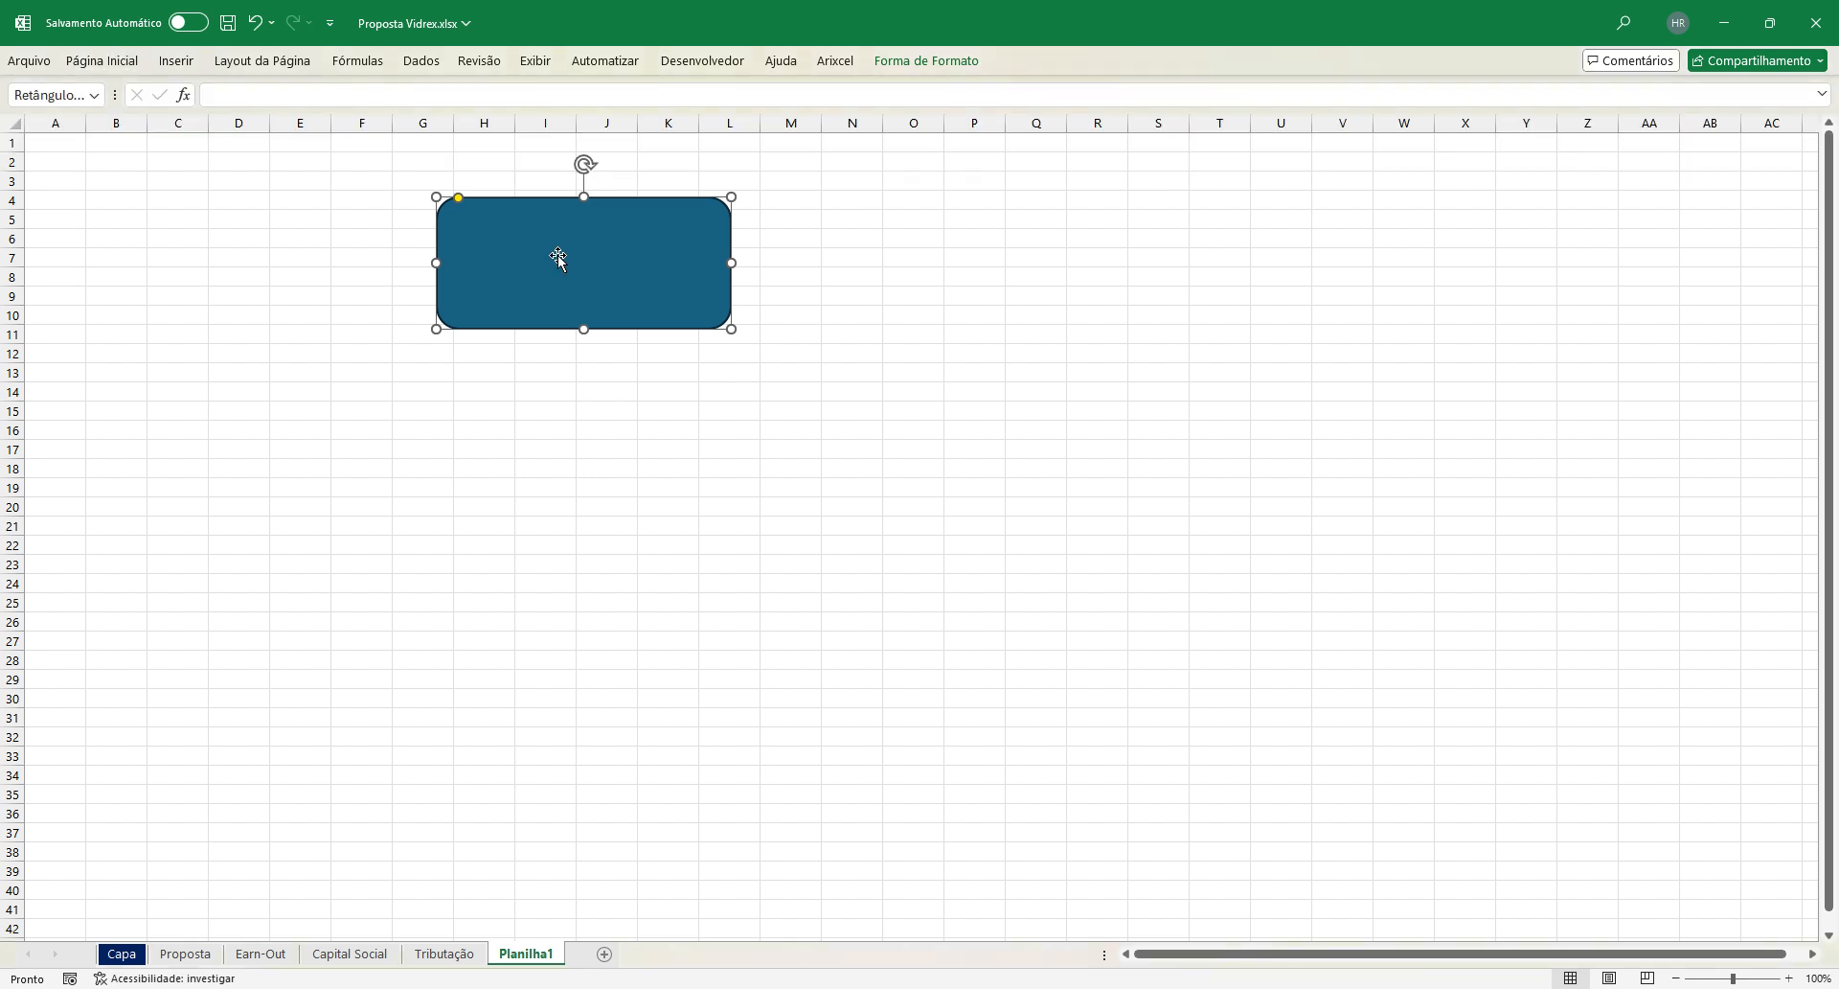
left_click(613, 261)
type("VIDREX")
key("Return")
left_click(682, 335)
left_click_drag(673, 304, 644, 505)
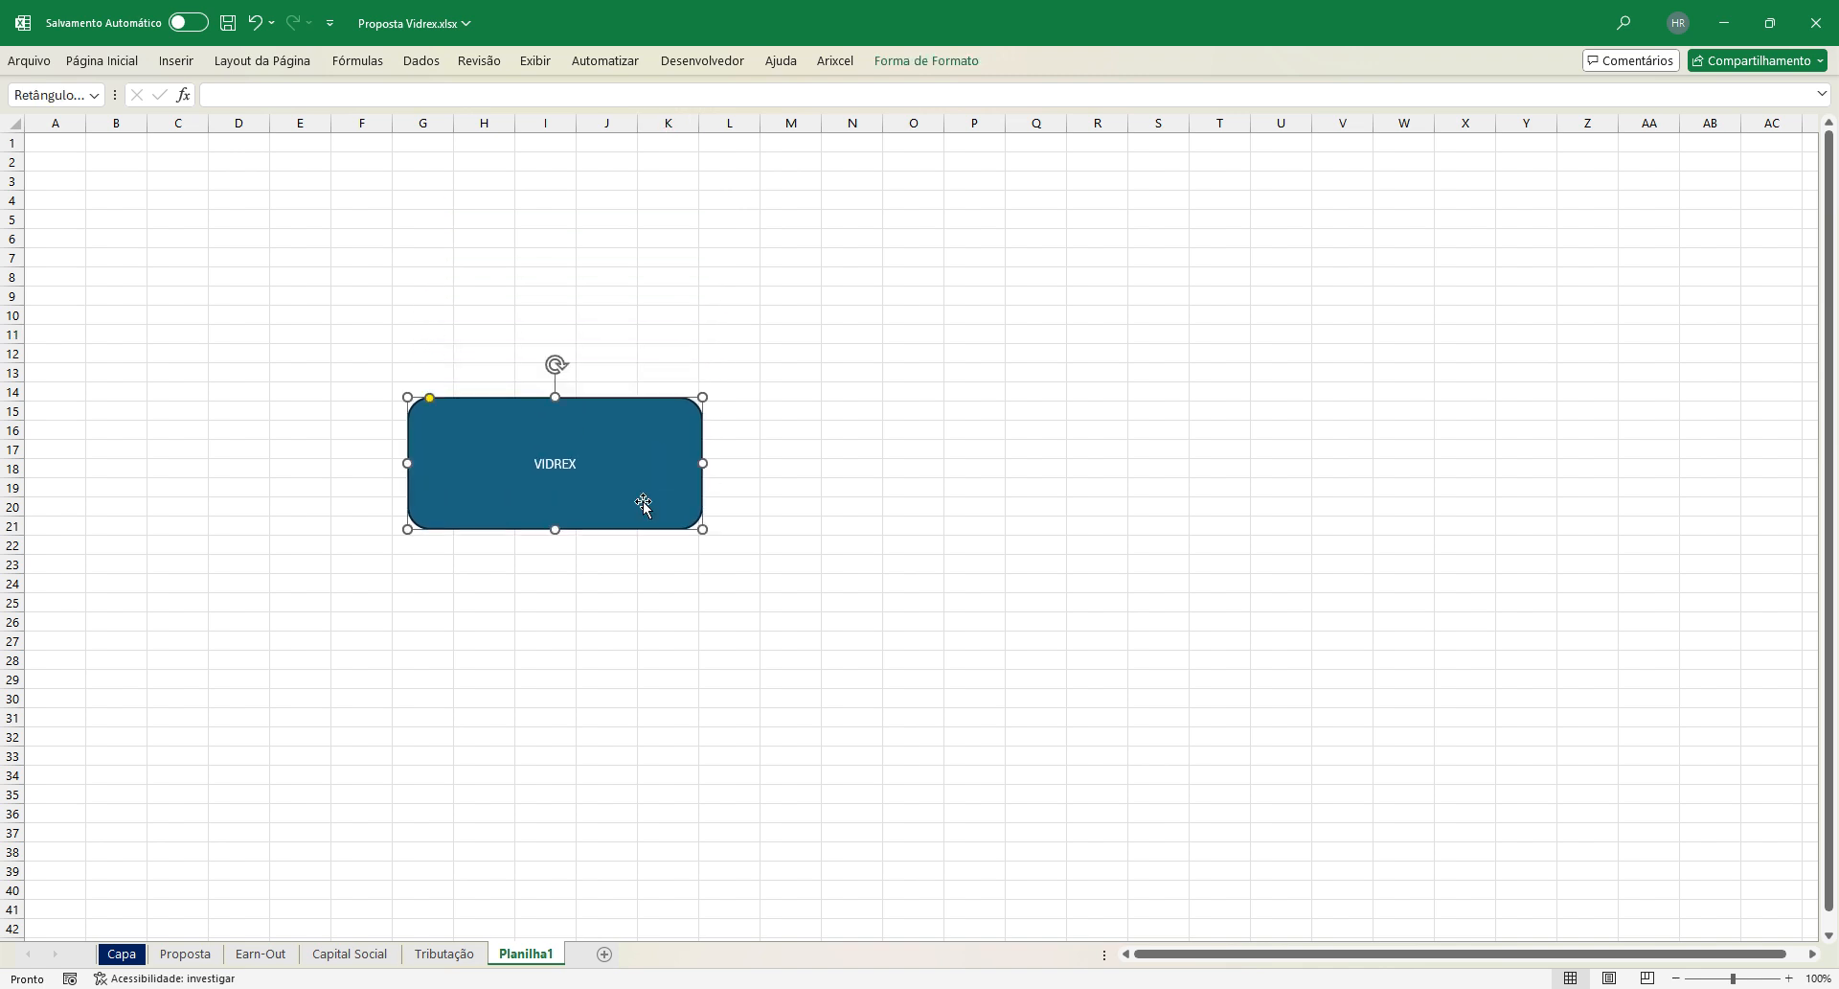
Step: Duplicate the VIDREX shape, shrink the copy and place it above and left of the original at about E8:H13
key("ctrl+d")
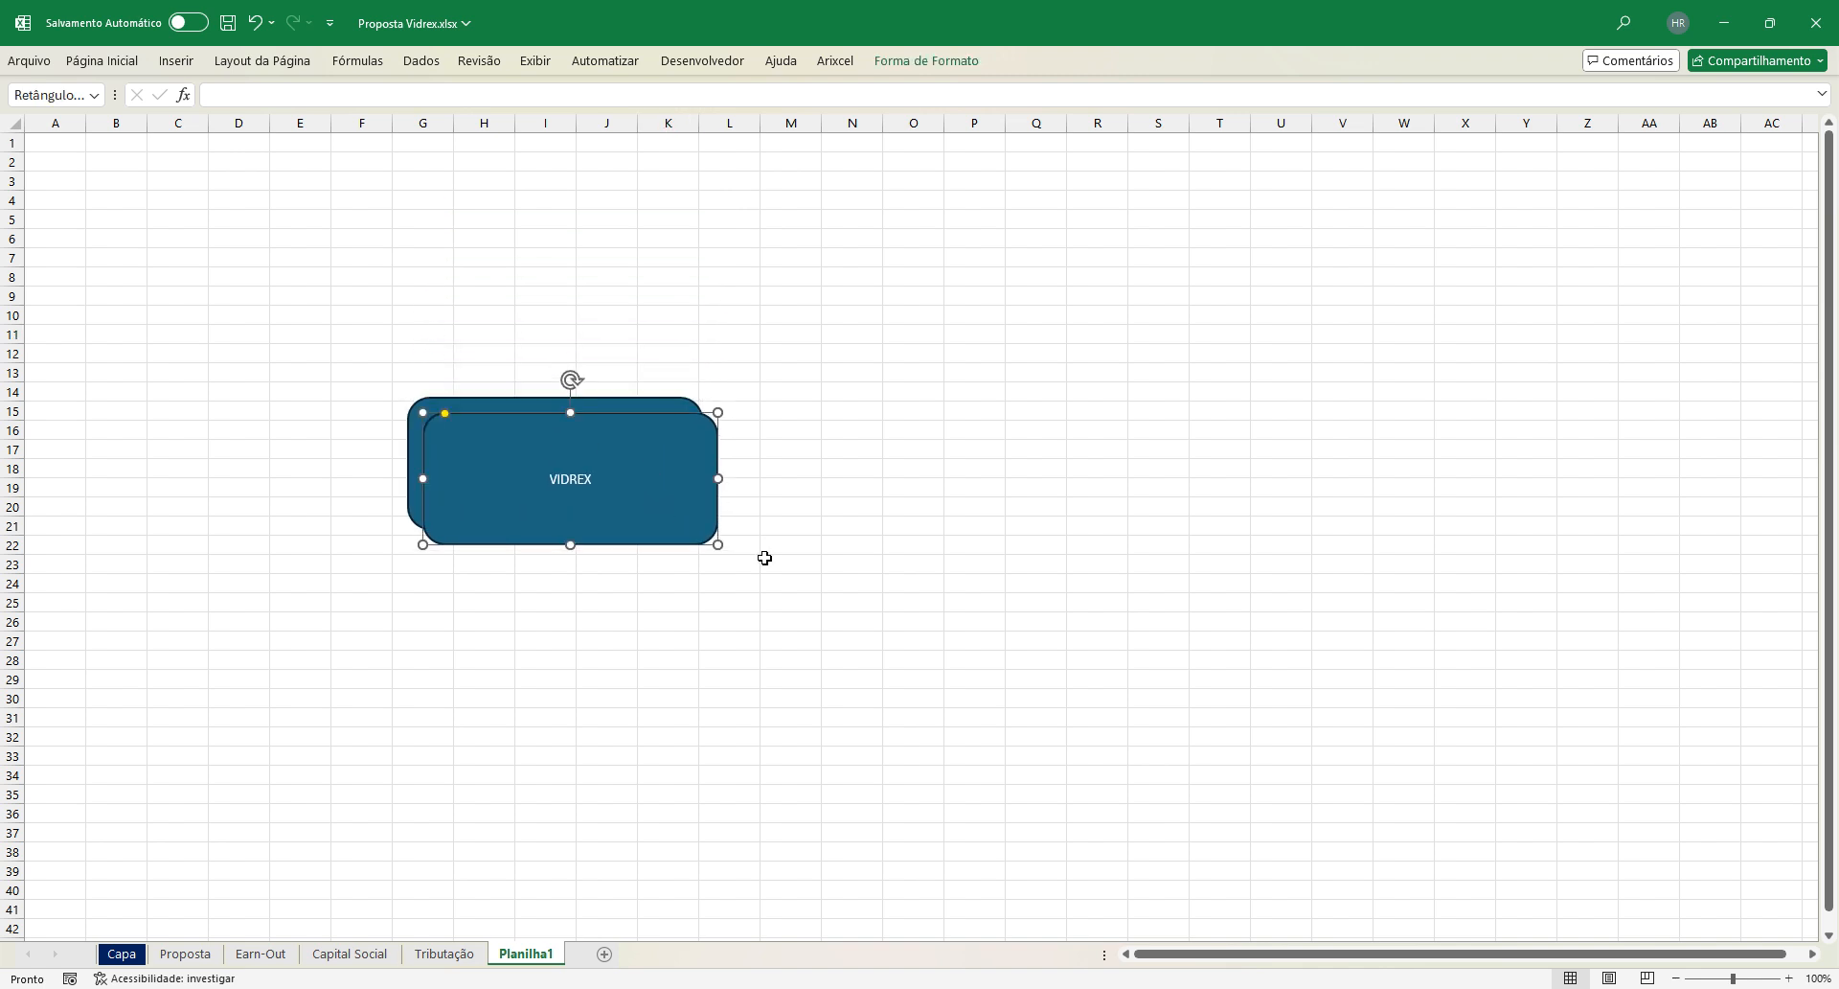
key("shift+Left")
key("shift+Left")
key("shift+Left")
key("shift+Left")
key("shift+Down")
key("shift+Down")
key("shift+Down")
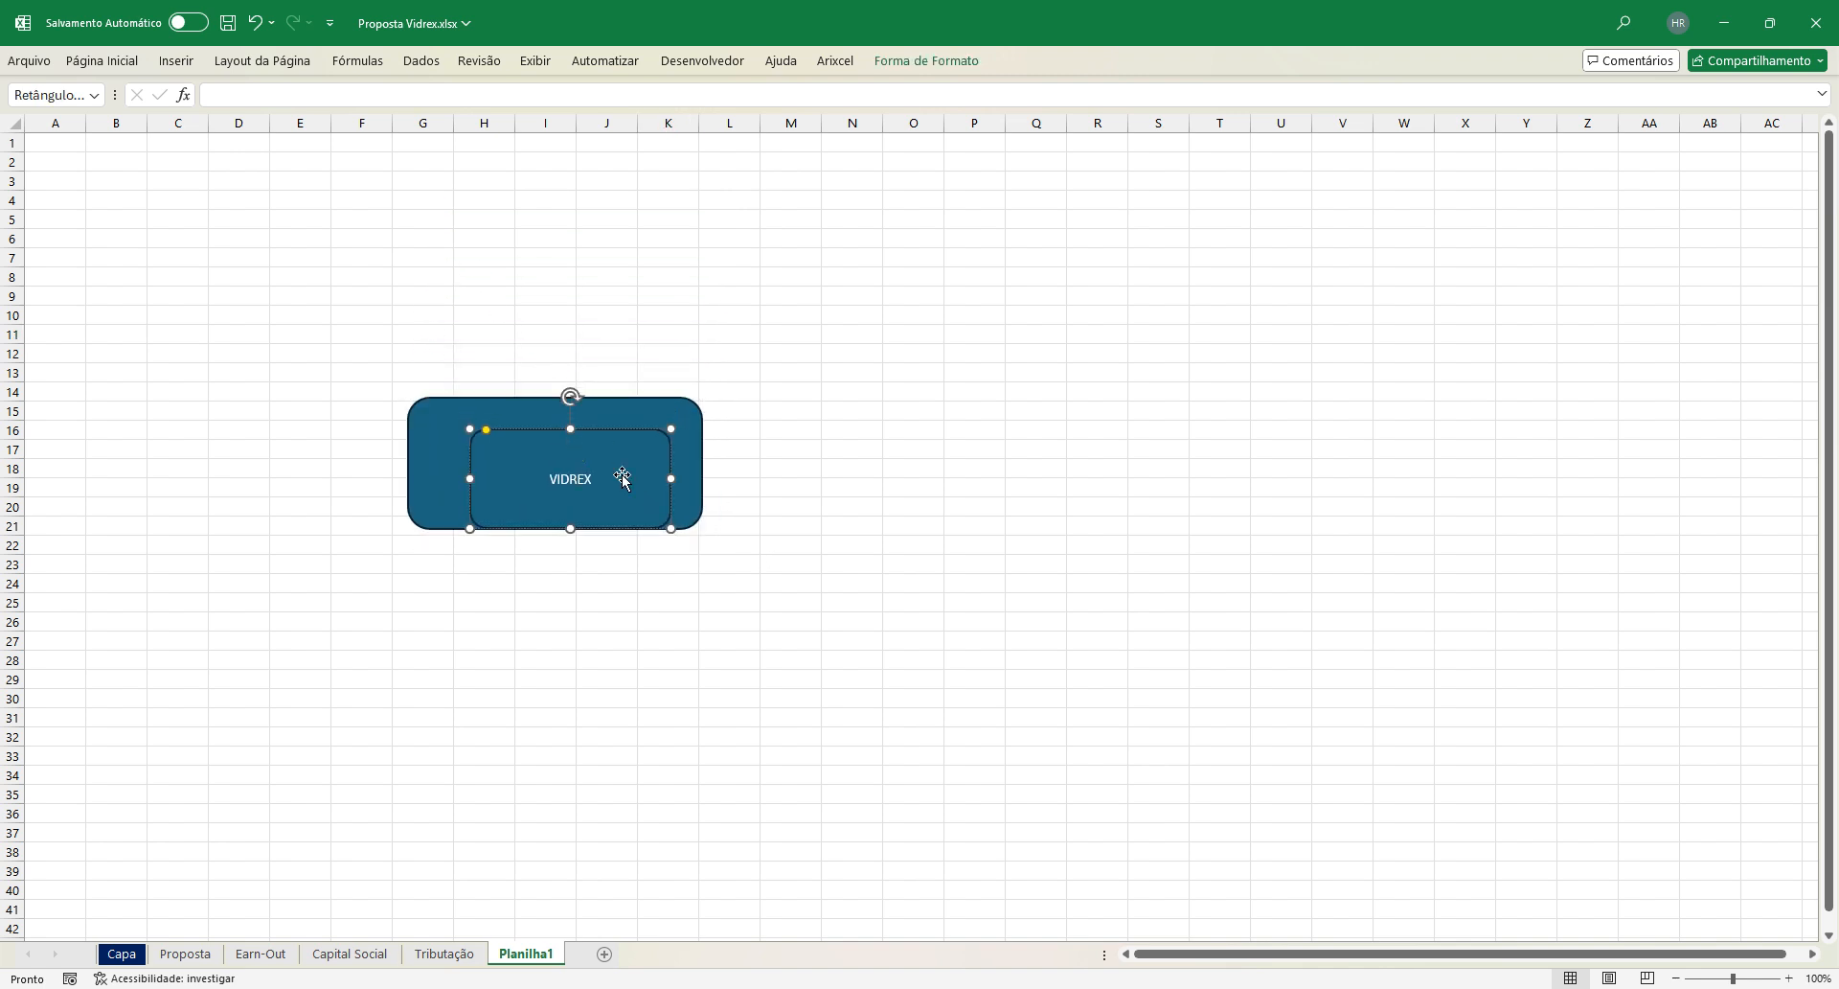
left_click_drag(623, 479, 419, 329)
Step: Relabel the small shape as SOCIO 1
double_click(383, 330)
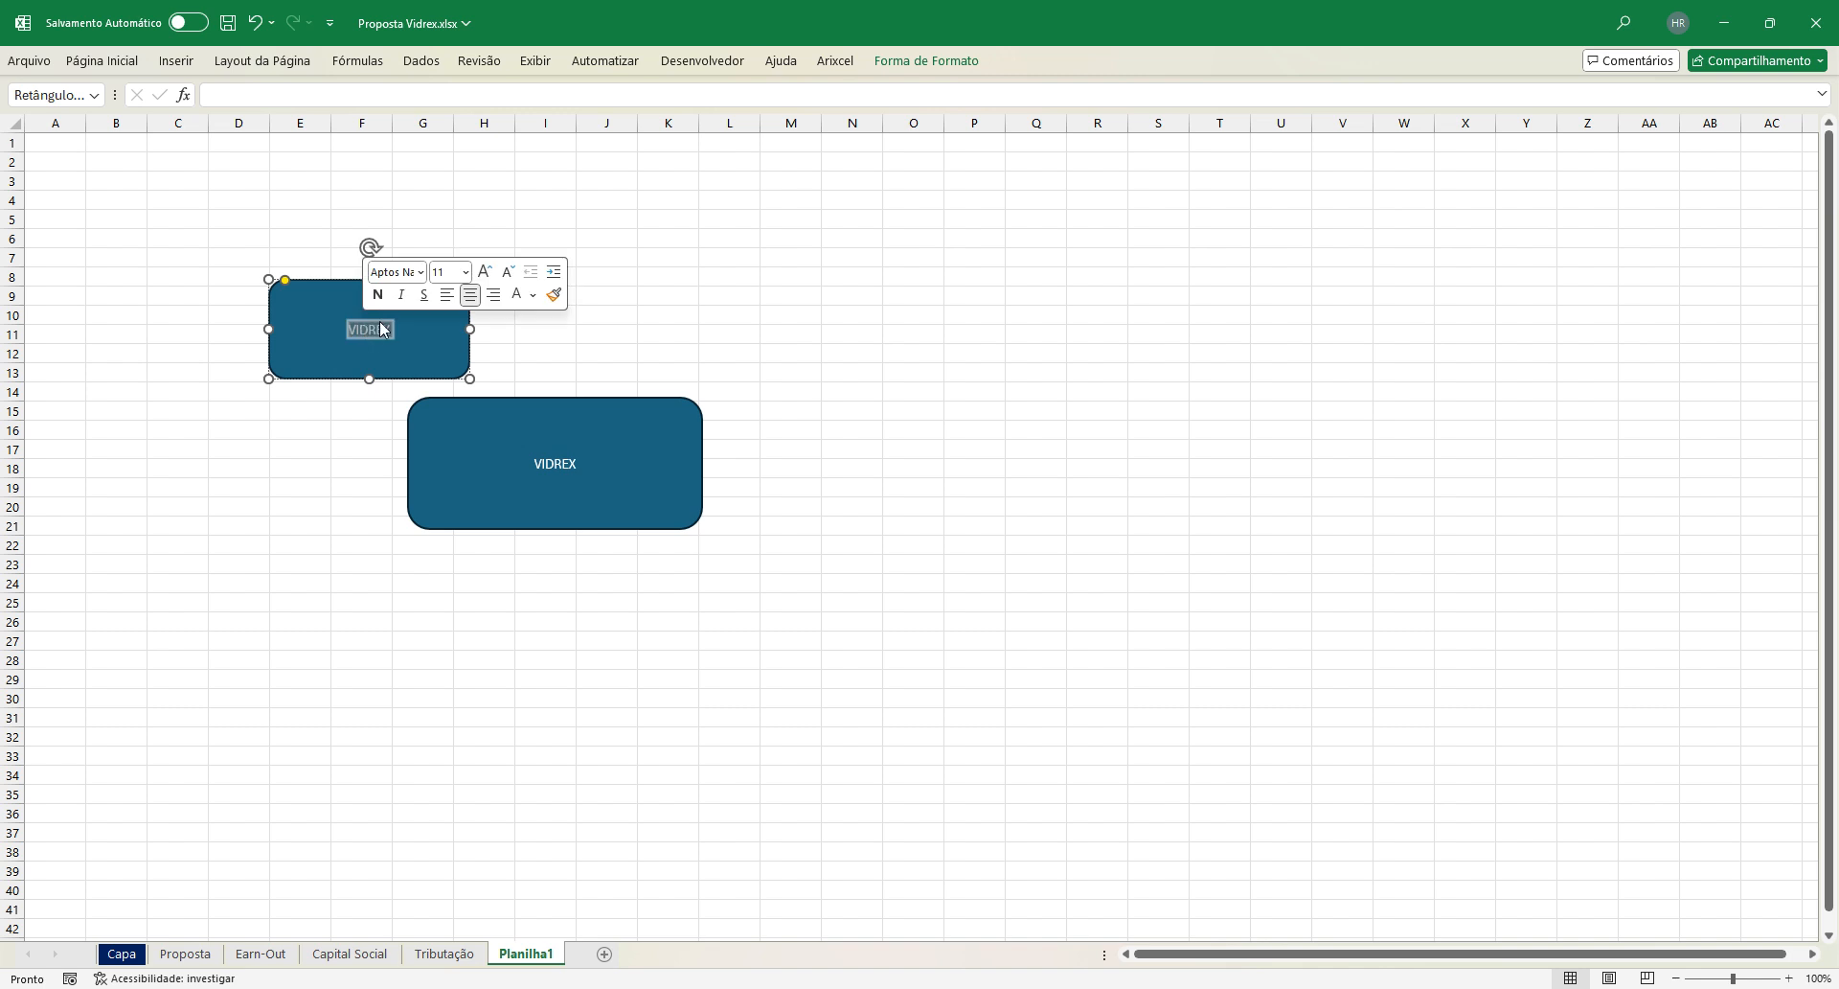
type("SOCIO")
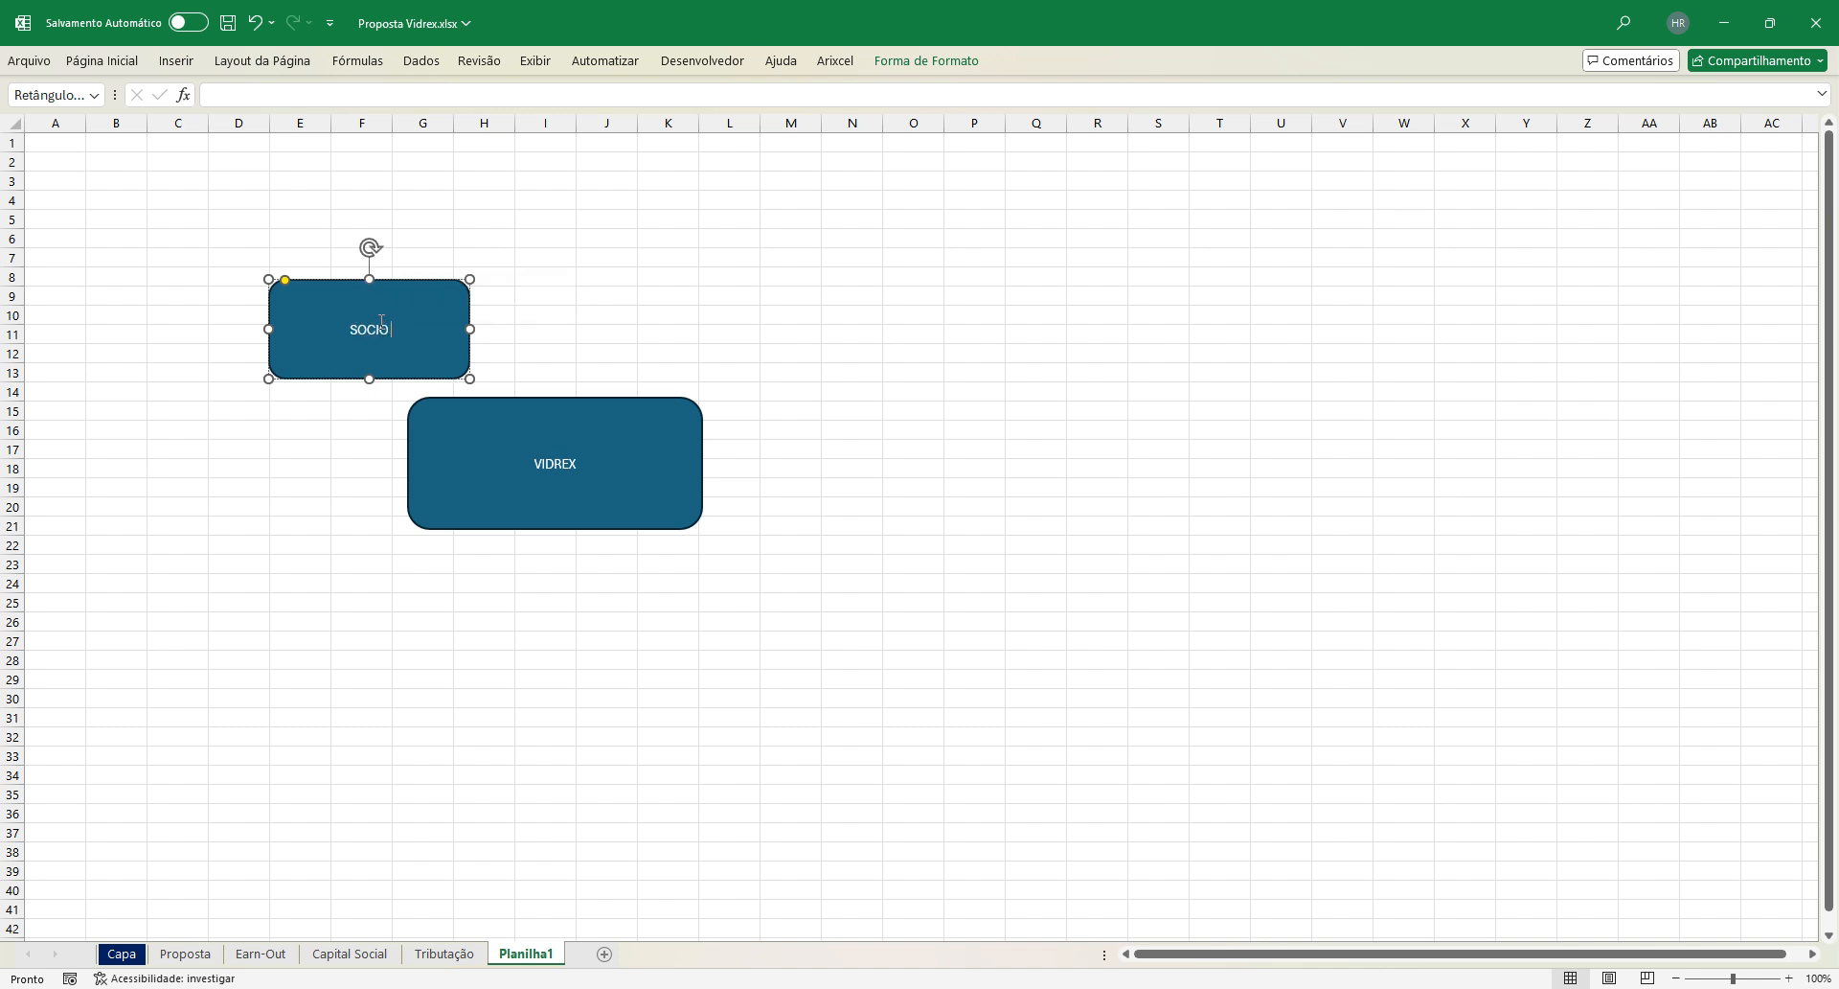
type(" 1")
left_click(669, 334)
Step: Copy the SOCIO 1 shape directly to its right and label the copy SOCIO 2
left_click(468, 319)
left_click_drag(419, 325, 626, 324)
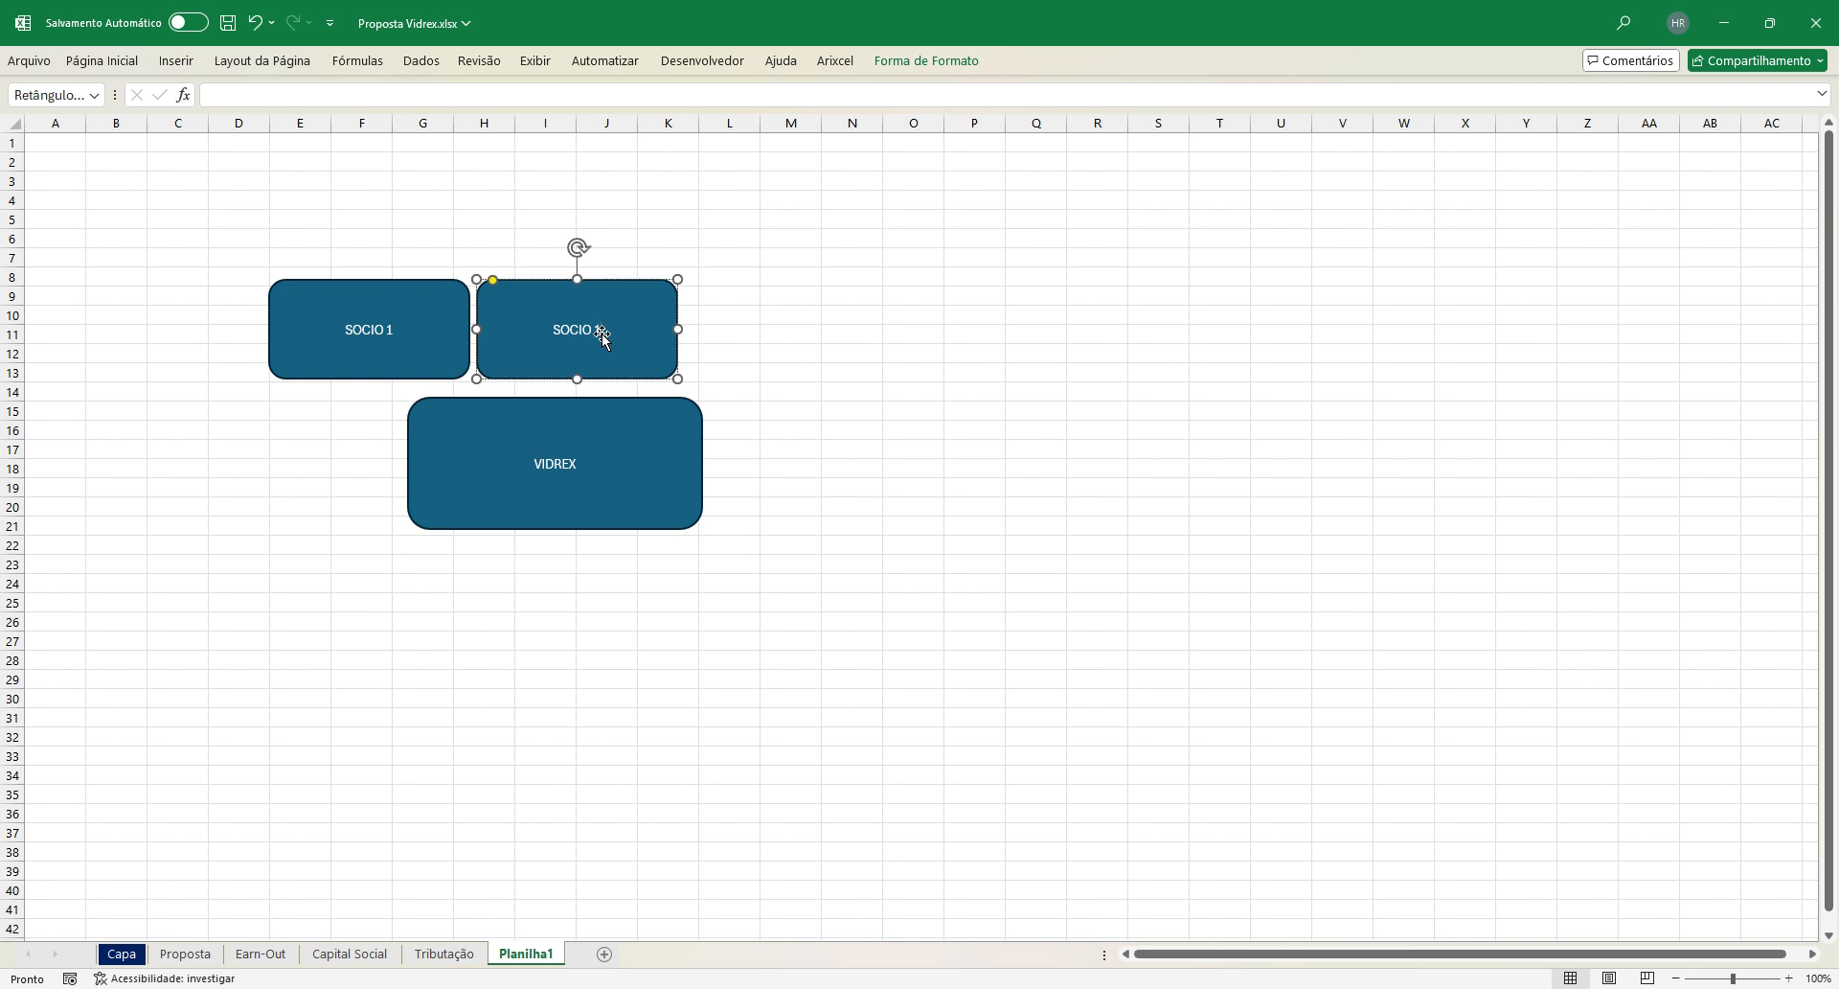
left_click(602, 335)
key("BackSpace")
type("2")
left_click(774, 351)
Step: Copy the SOCIO 2 shape directly to its right and label the copy SOCIO 3
left_click(640, 349)
left_click_drag(642, 352, 839, 331)
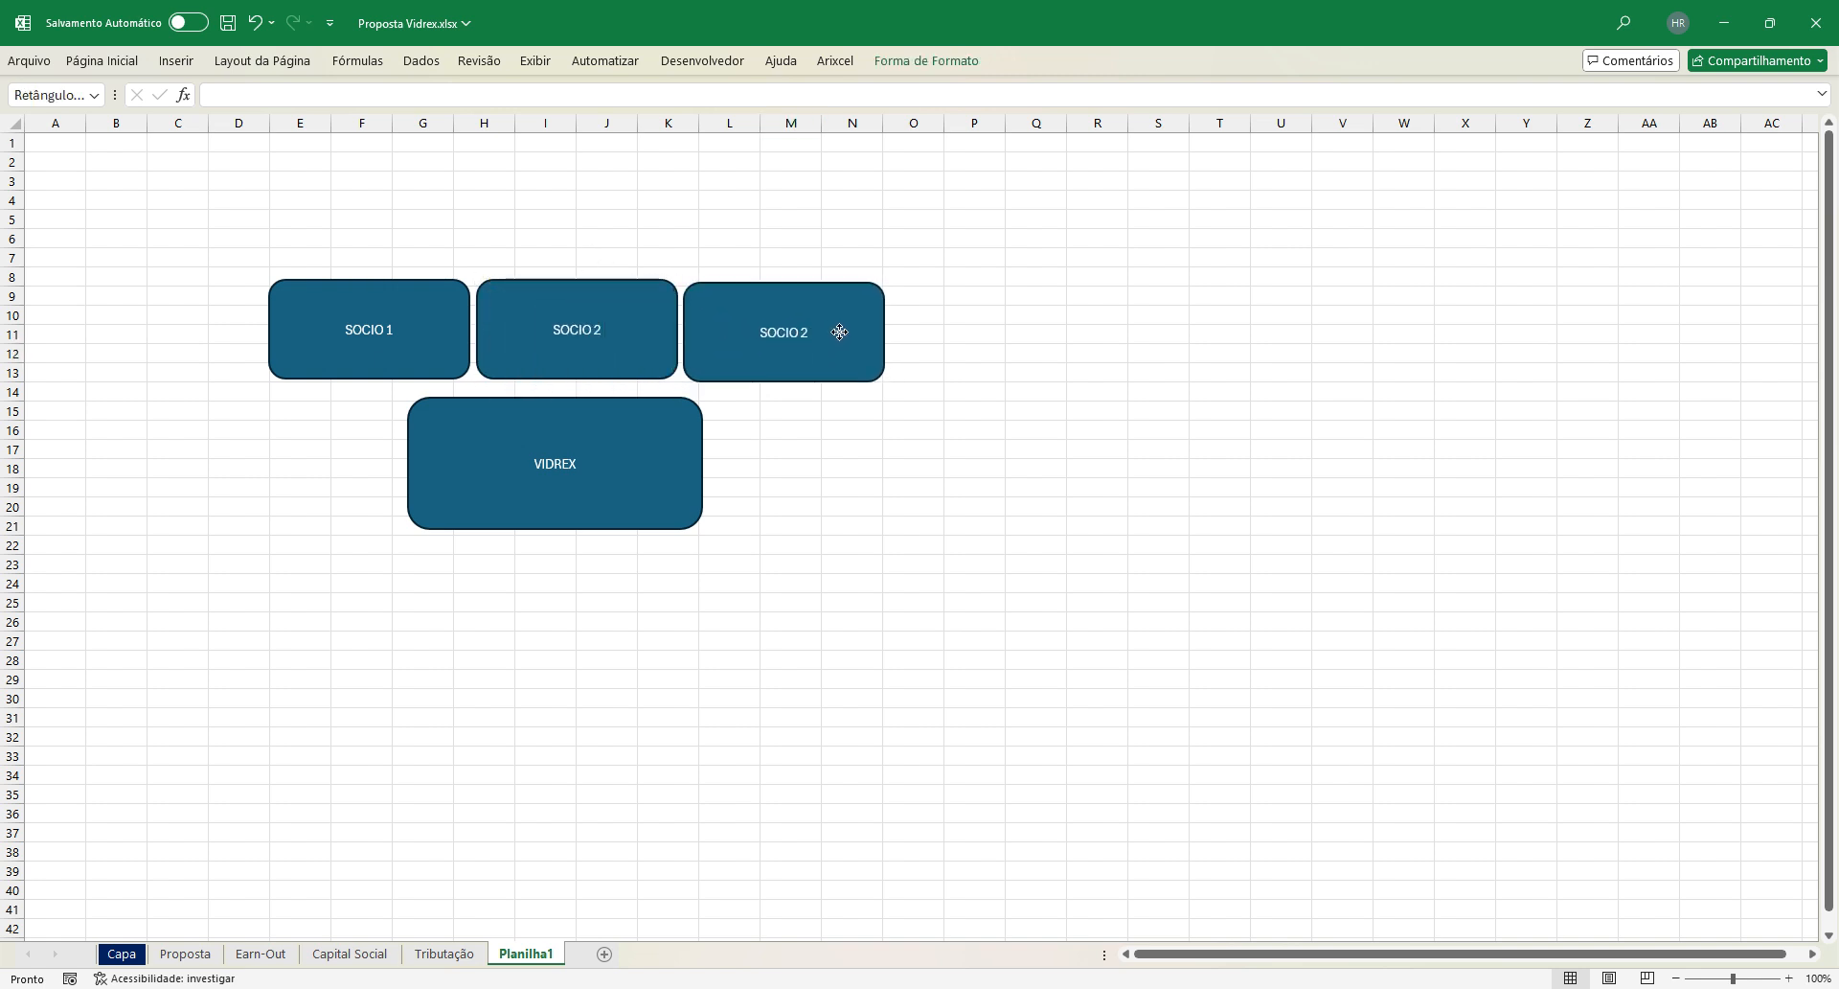
key("BackSpace")
type("3")
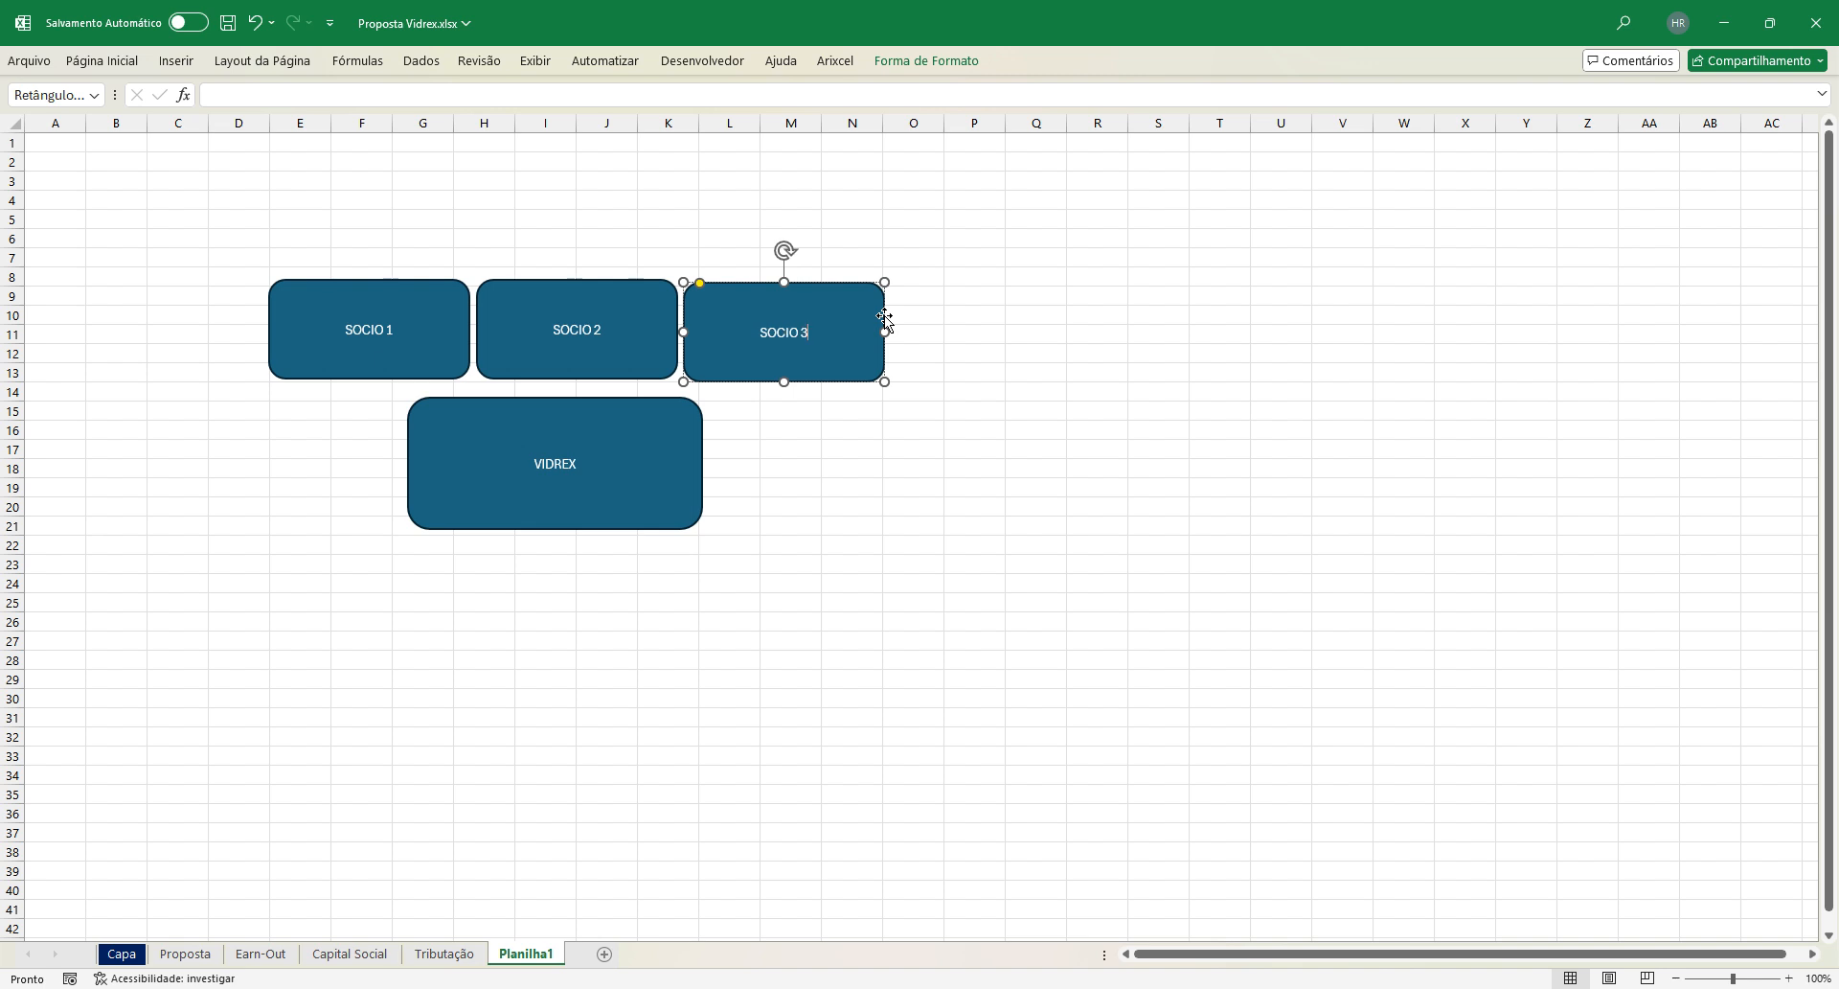
key("Escape")
key("Escape")
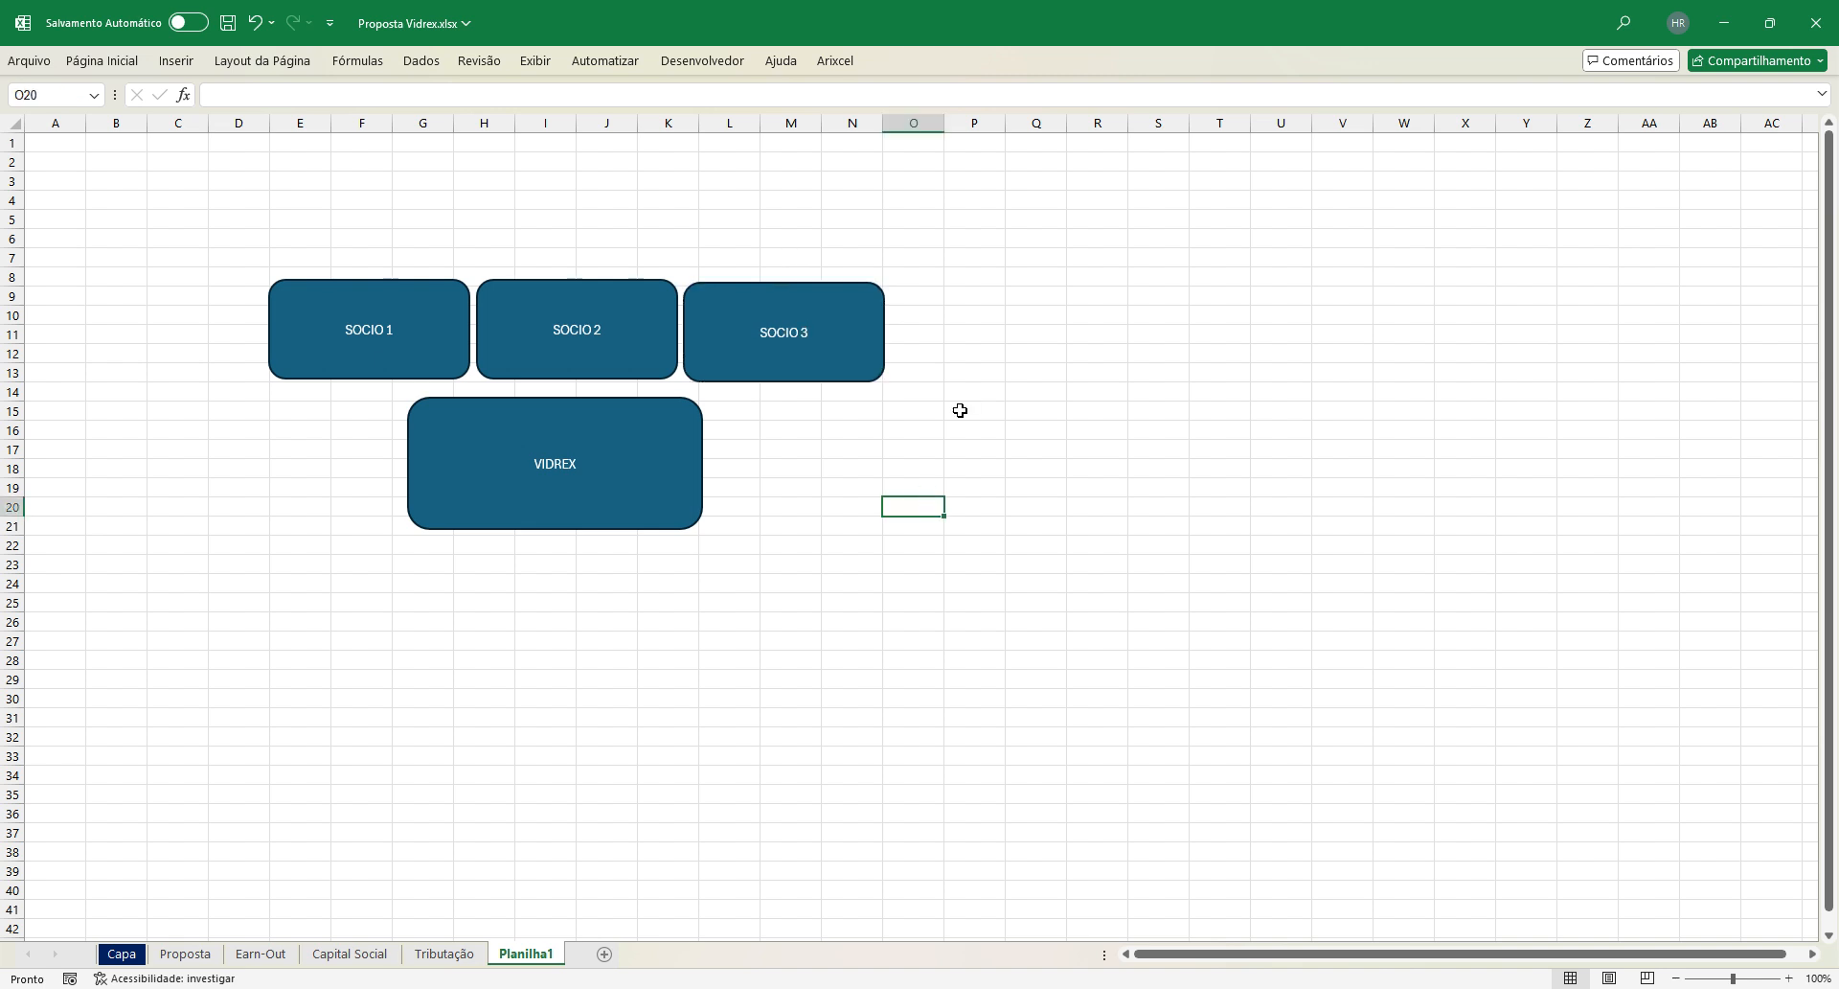
left_click(390, 318)
left_click(526, 319)
left_click(763, 360)
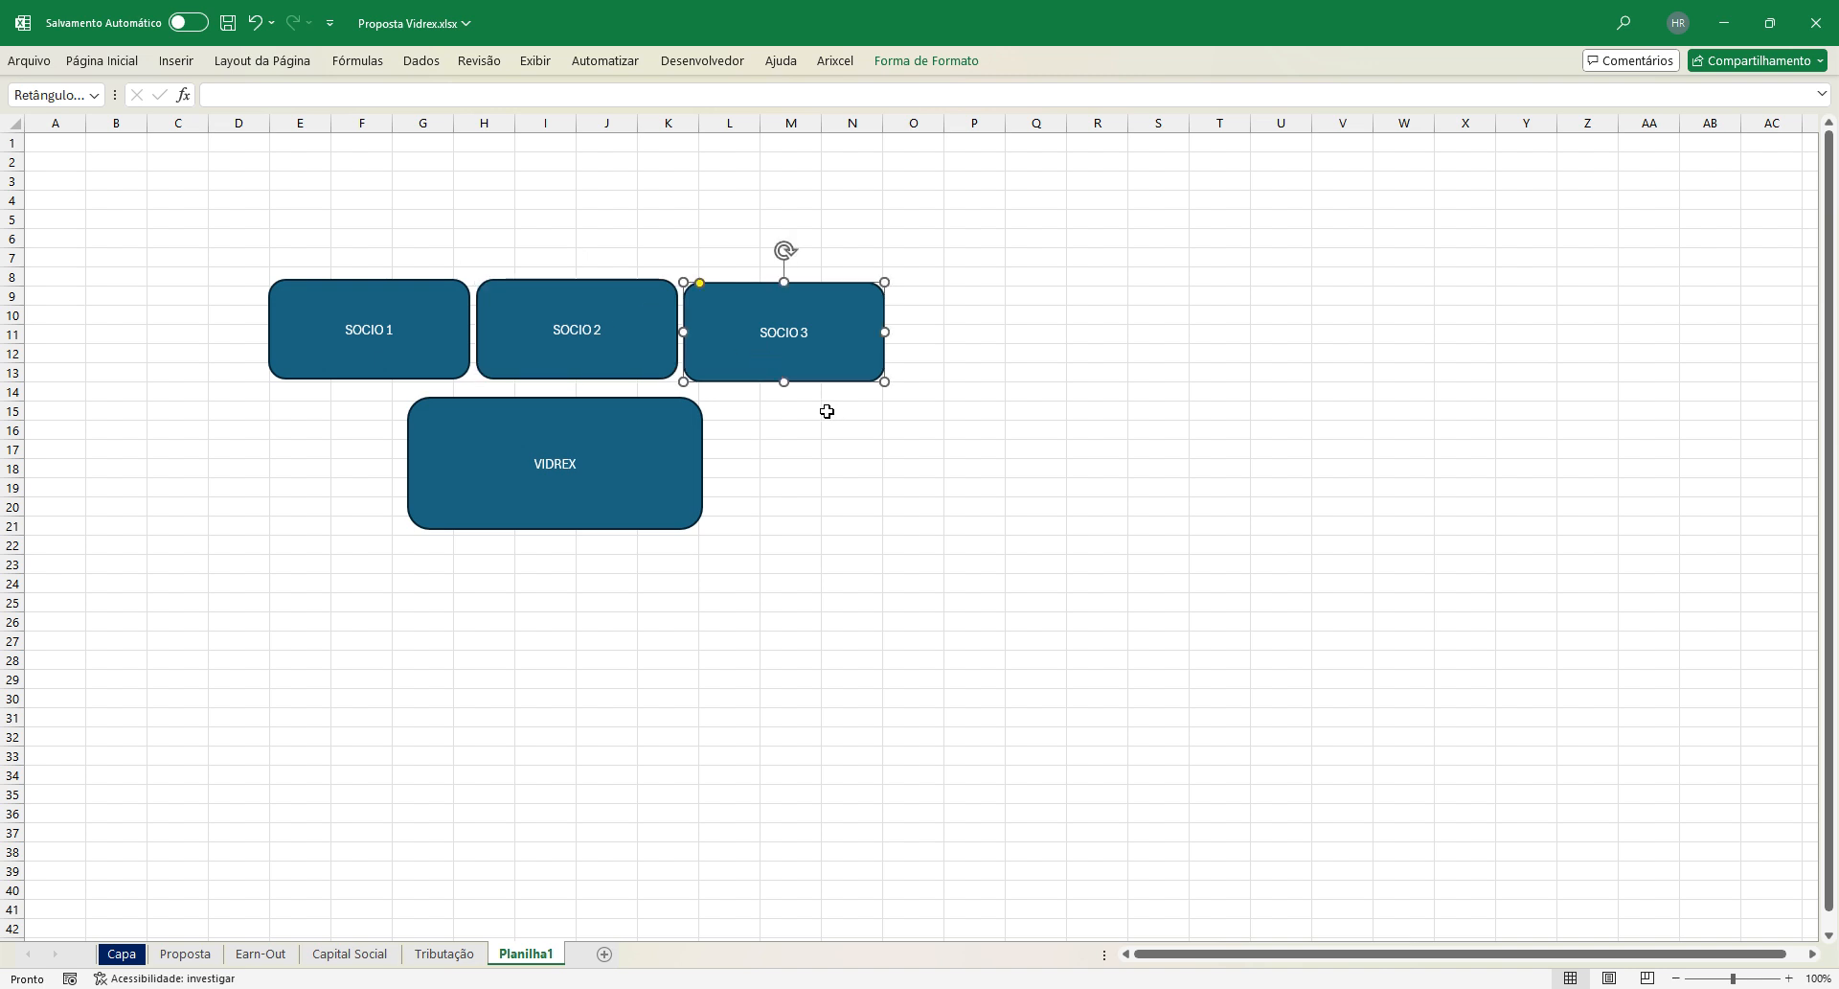
left_click(874, 537)
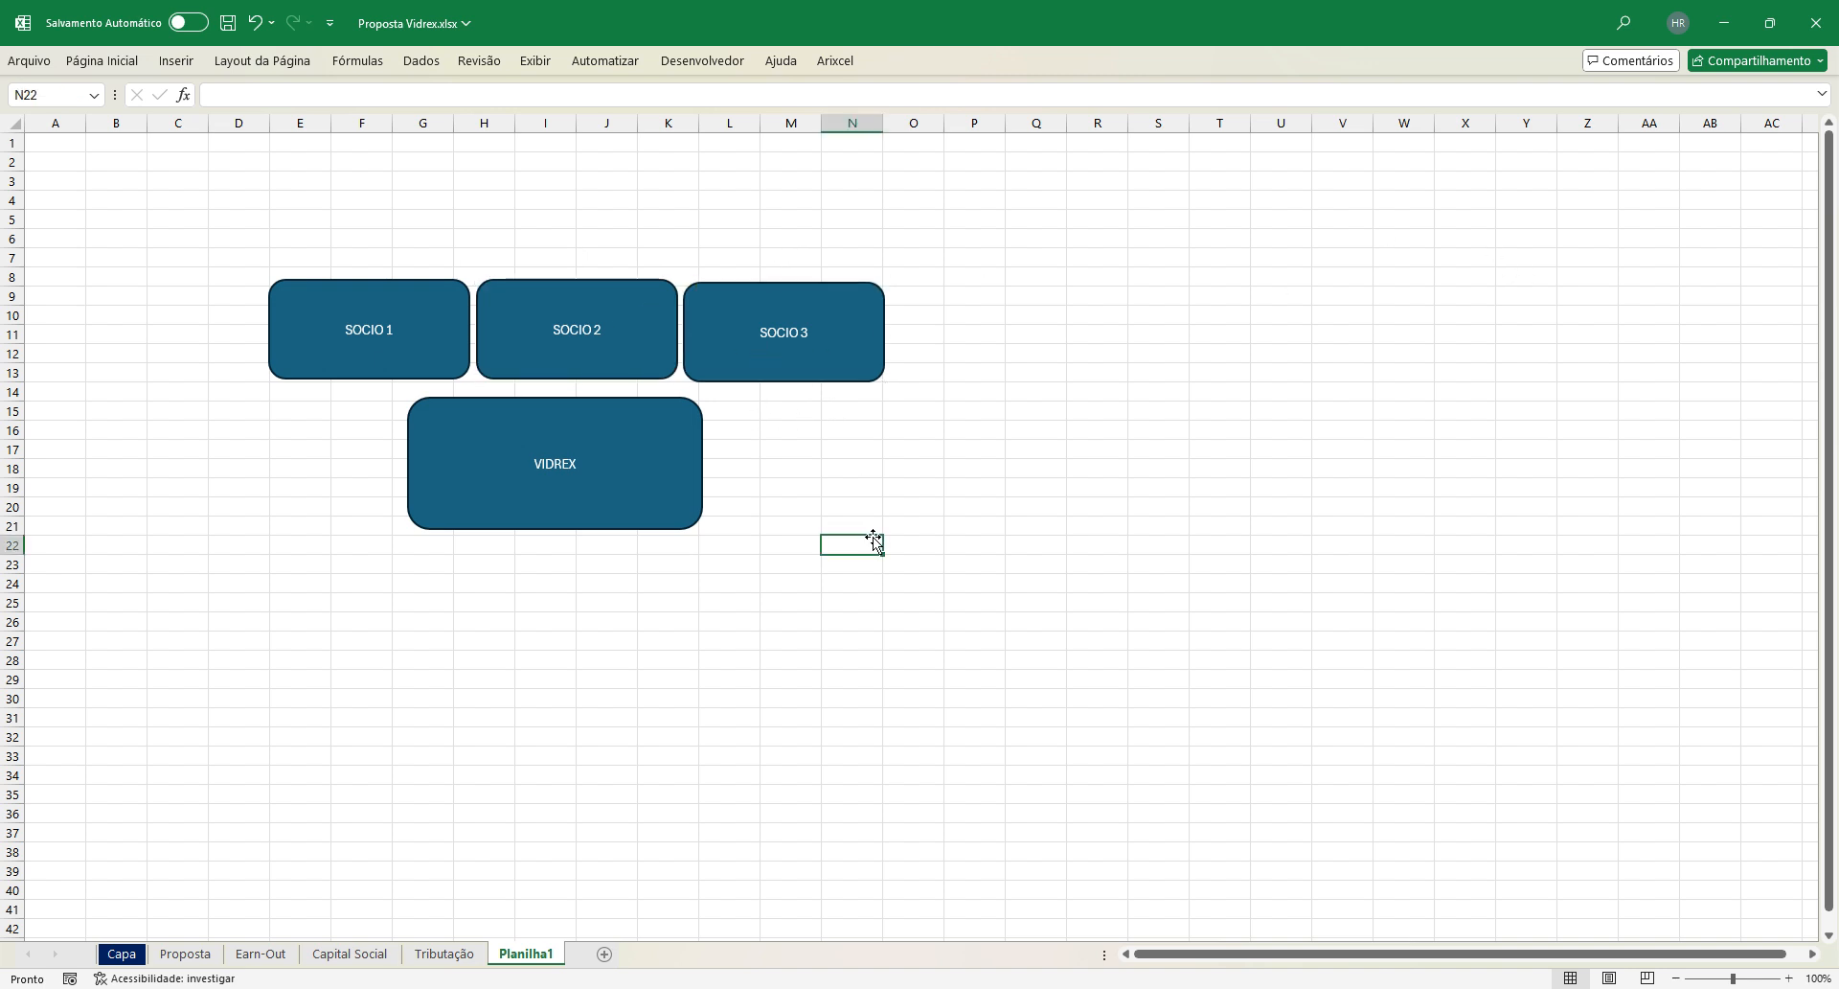
Step: Copy the VIDREX shape to about columns R:W and place a copy of SOCIO 3 just above it
left_click(700, 476)
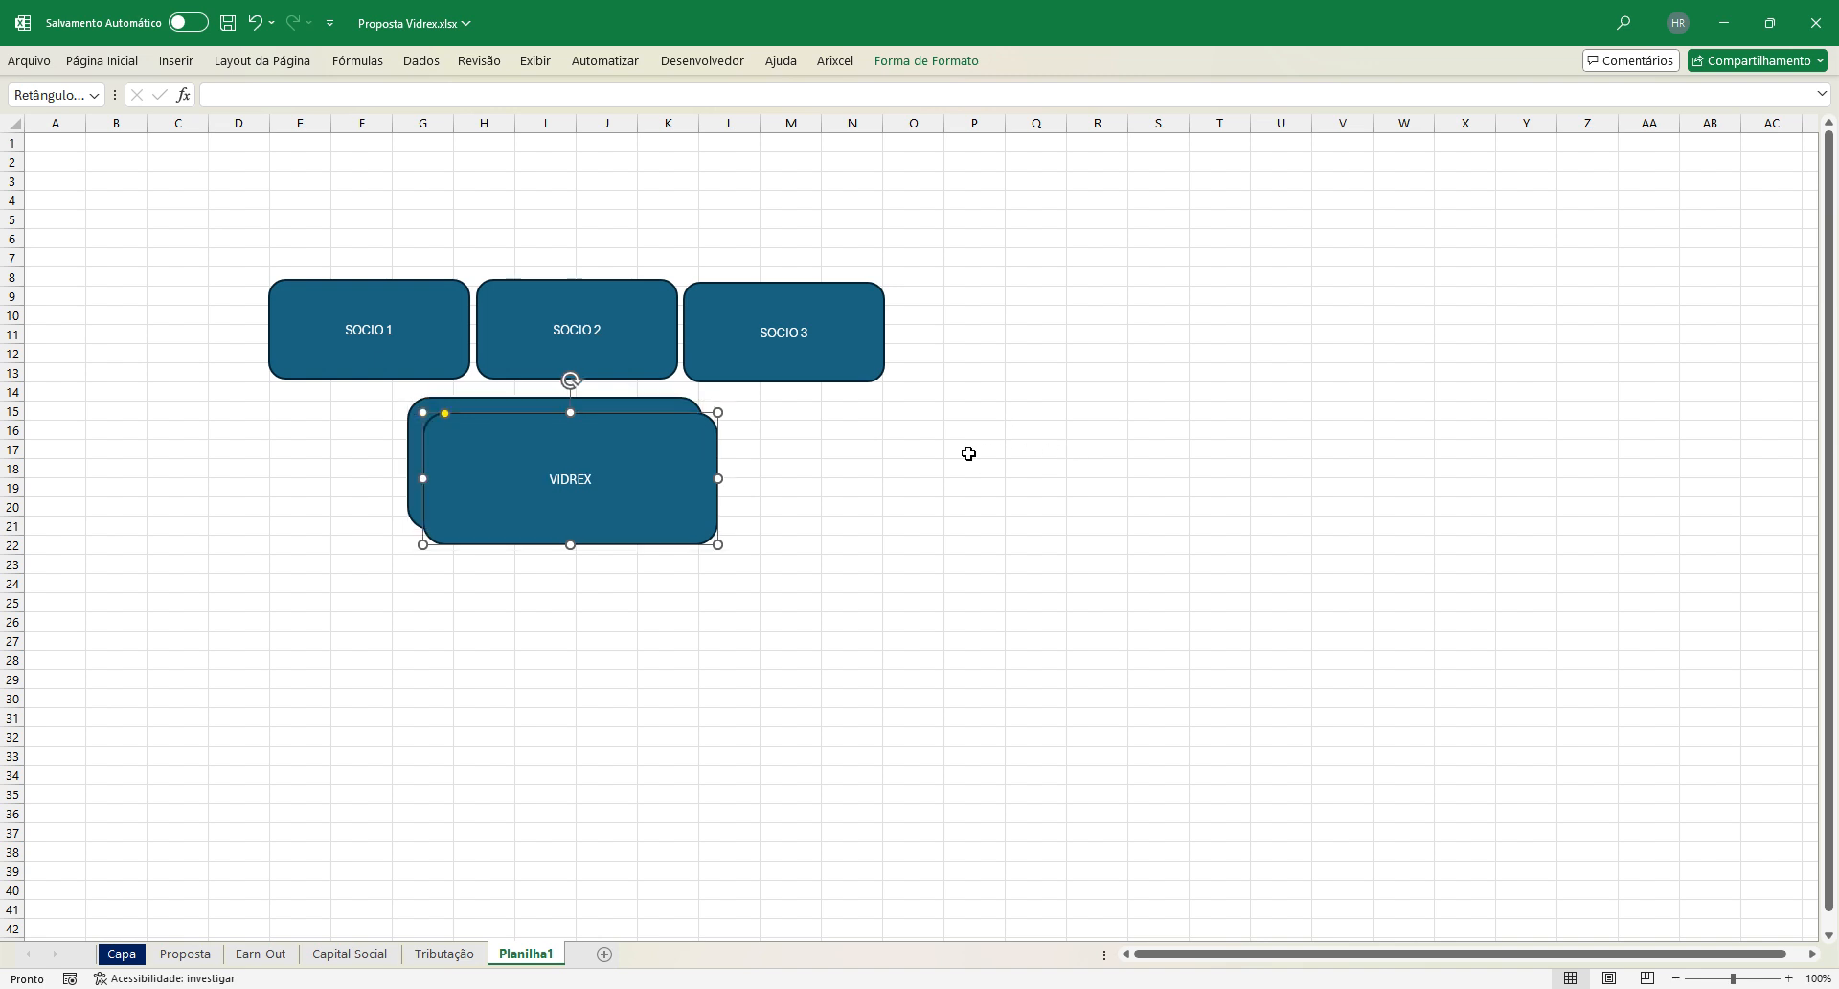
left_click_drag(644, 450, 1331, 457)
left_click(837, 354)
left_click_drag(838, 354, 1290, 362)
Step: Relabel the SOCIO 3 copy above the second VIDREX shape as ADQUIRENTE
triple_click(1232, 340)
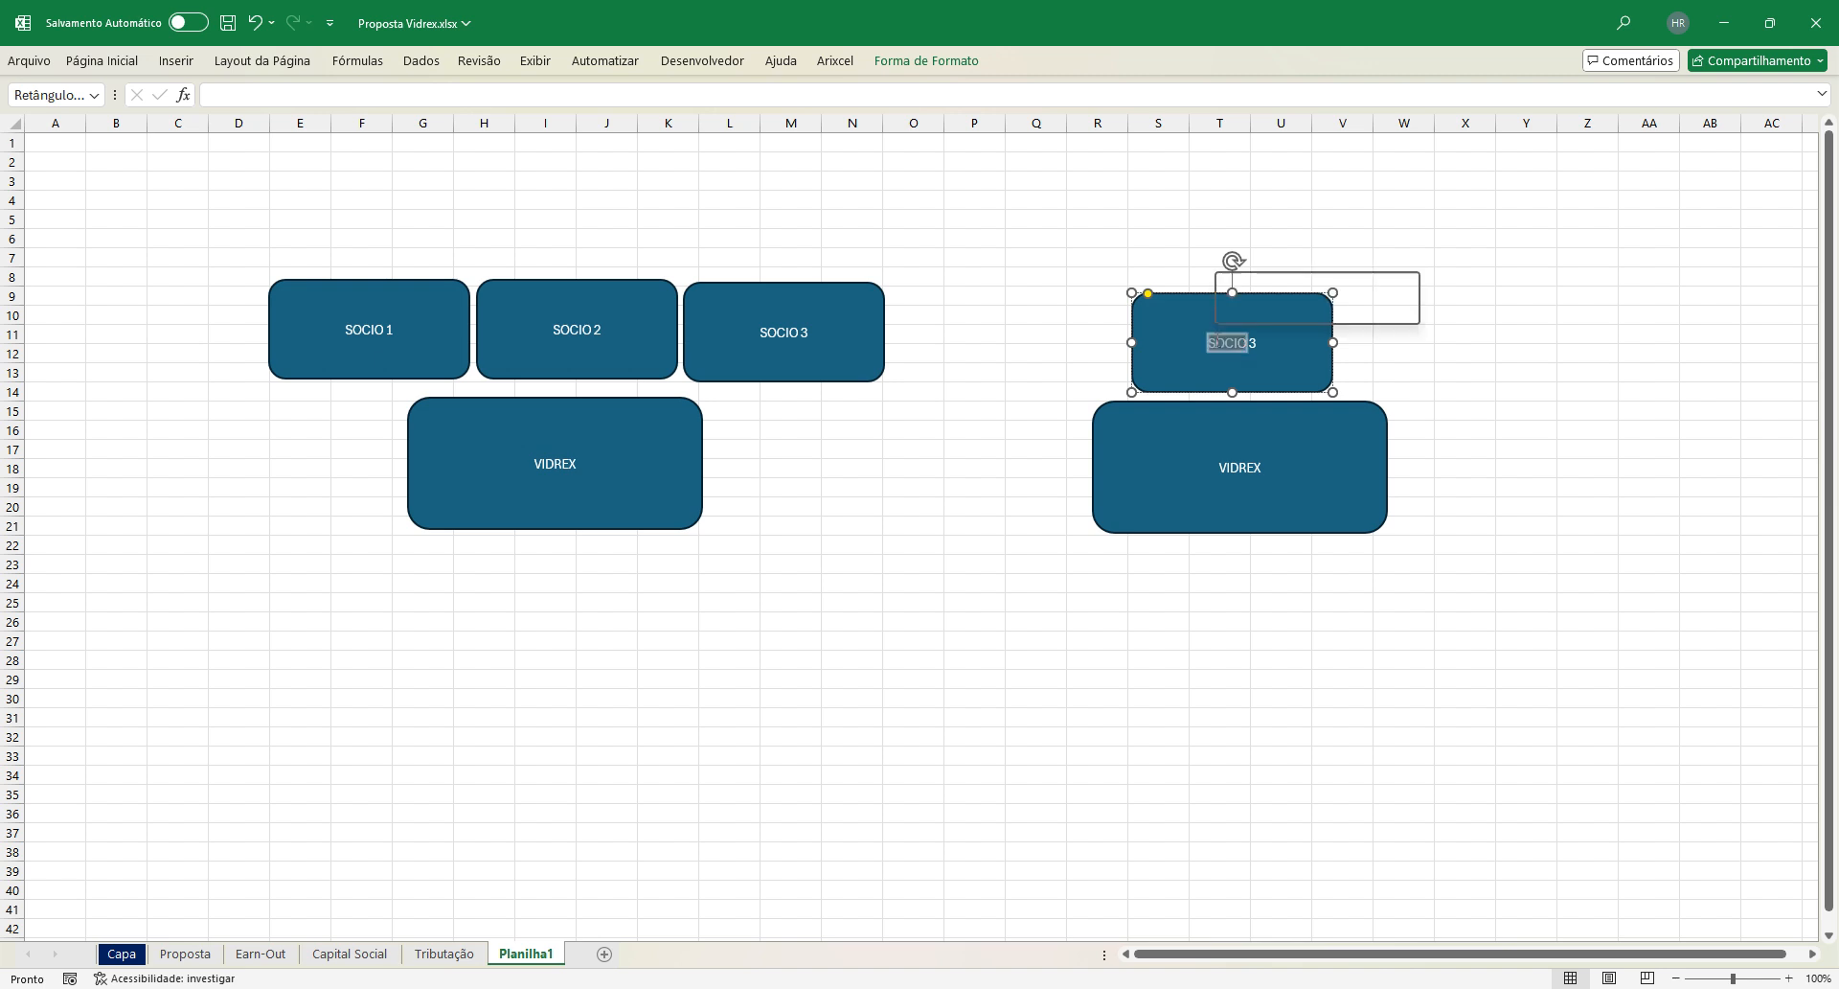
type("aDQ")
key("BackSpace")
key("BackSpace")
key("BackSpace")
type("AD")
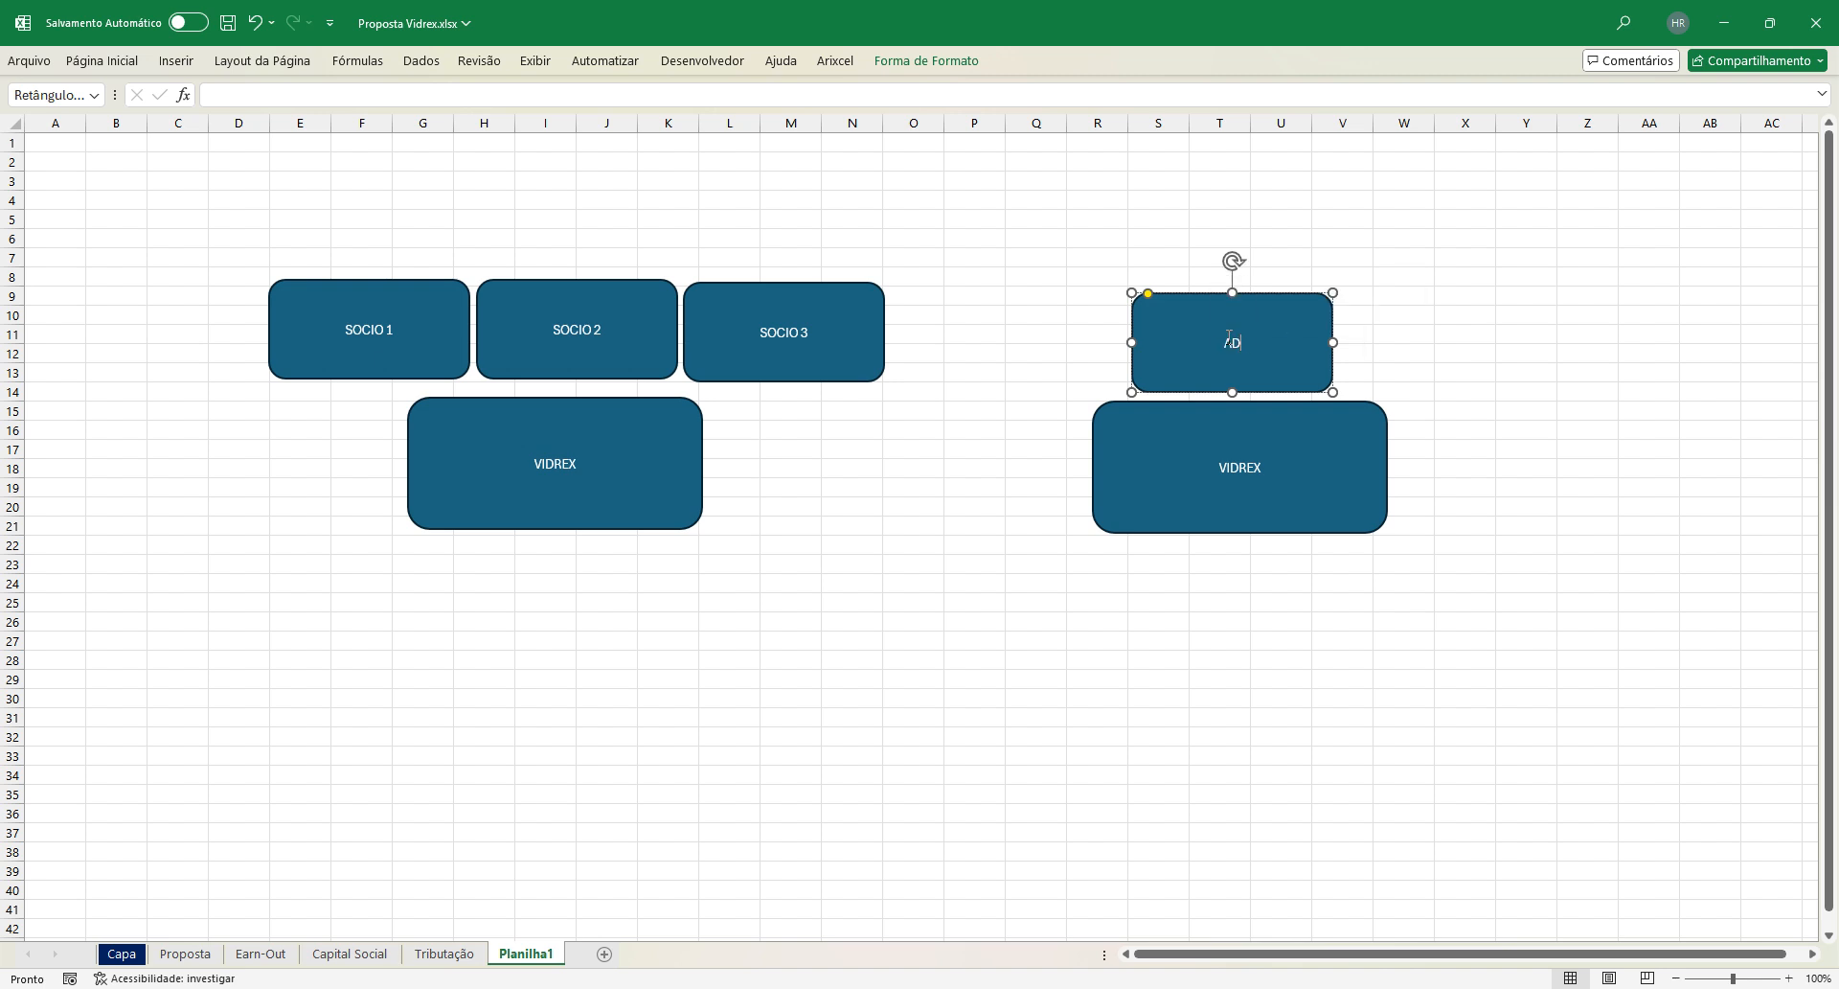
type("QUIRENTE")
key("Return")
key("BackSpace")
left_click(1281, 649)
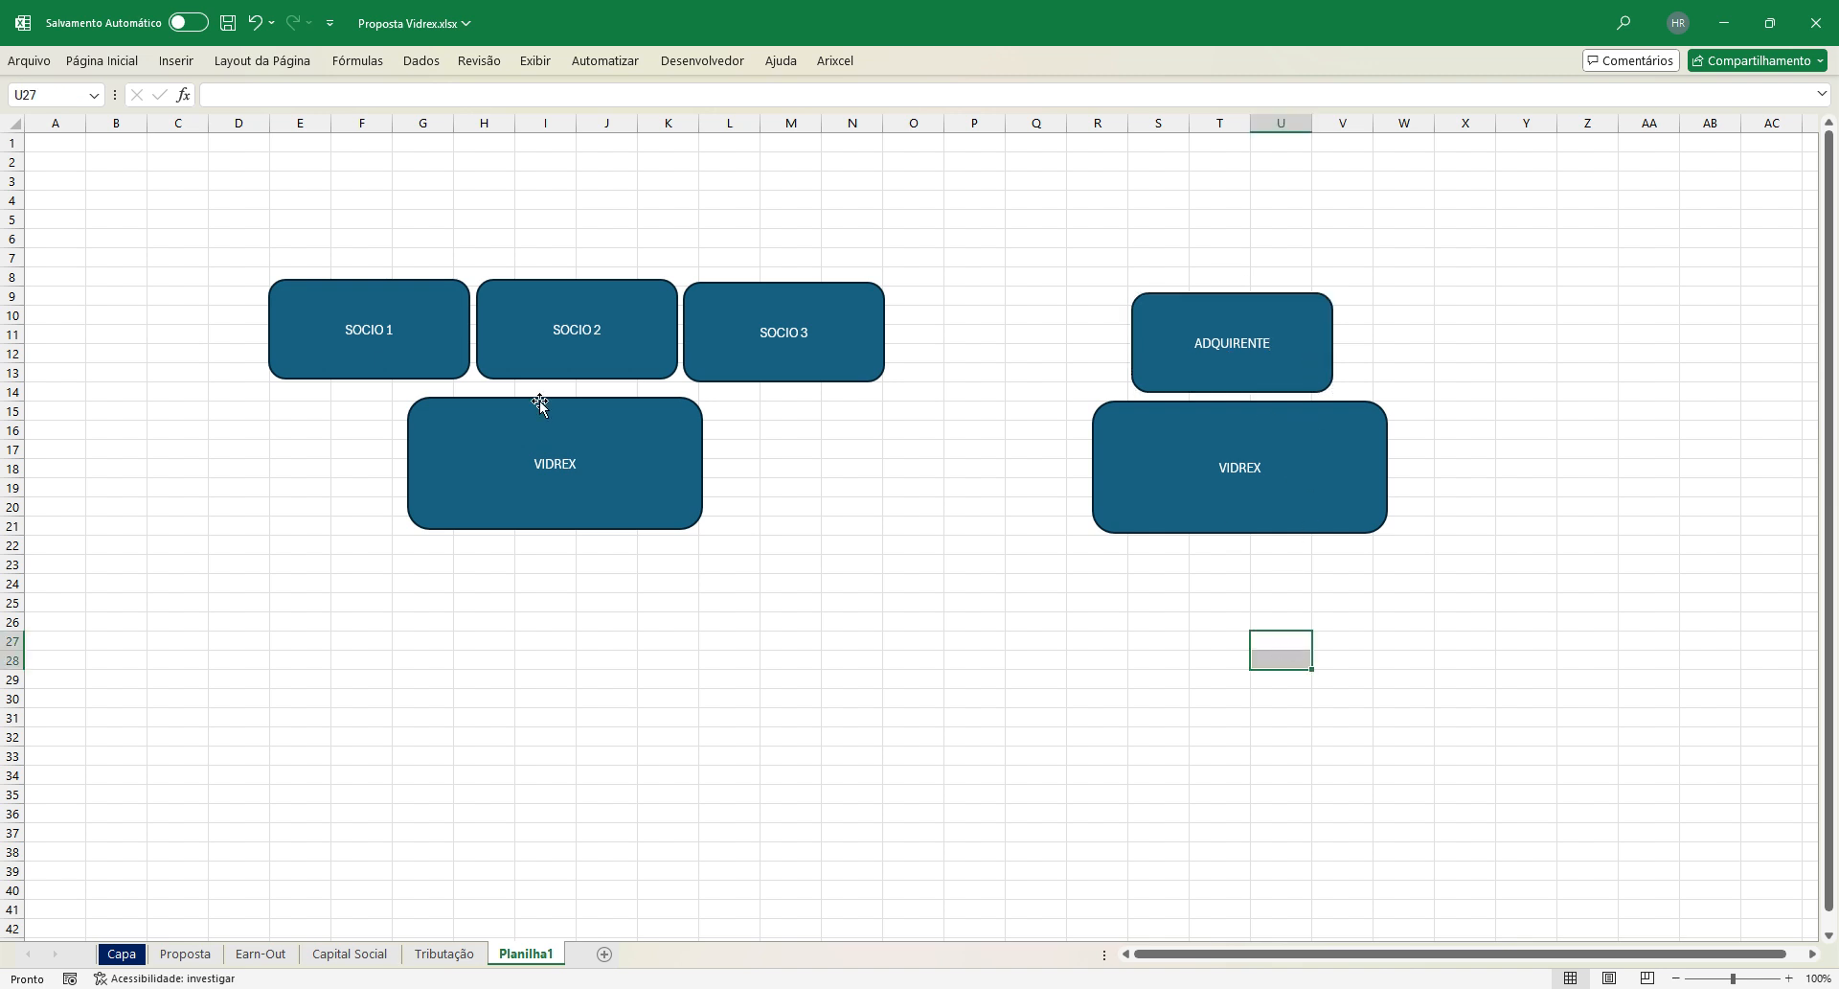
Step: Copy the three SOCIO shapes with their VIDREX shape and place the copies below the originals at about rows 28–40
left_click(314, 353)
left_click(674, 329, "shift")
left_click(719, 328, "shift")
left_click(645, 444, "shift")
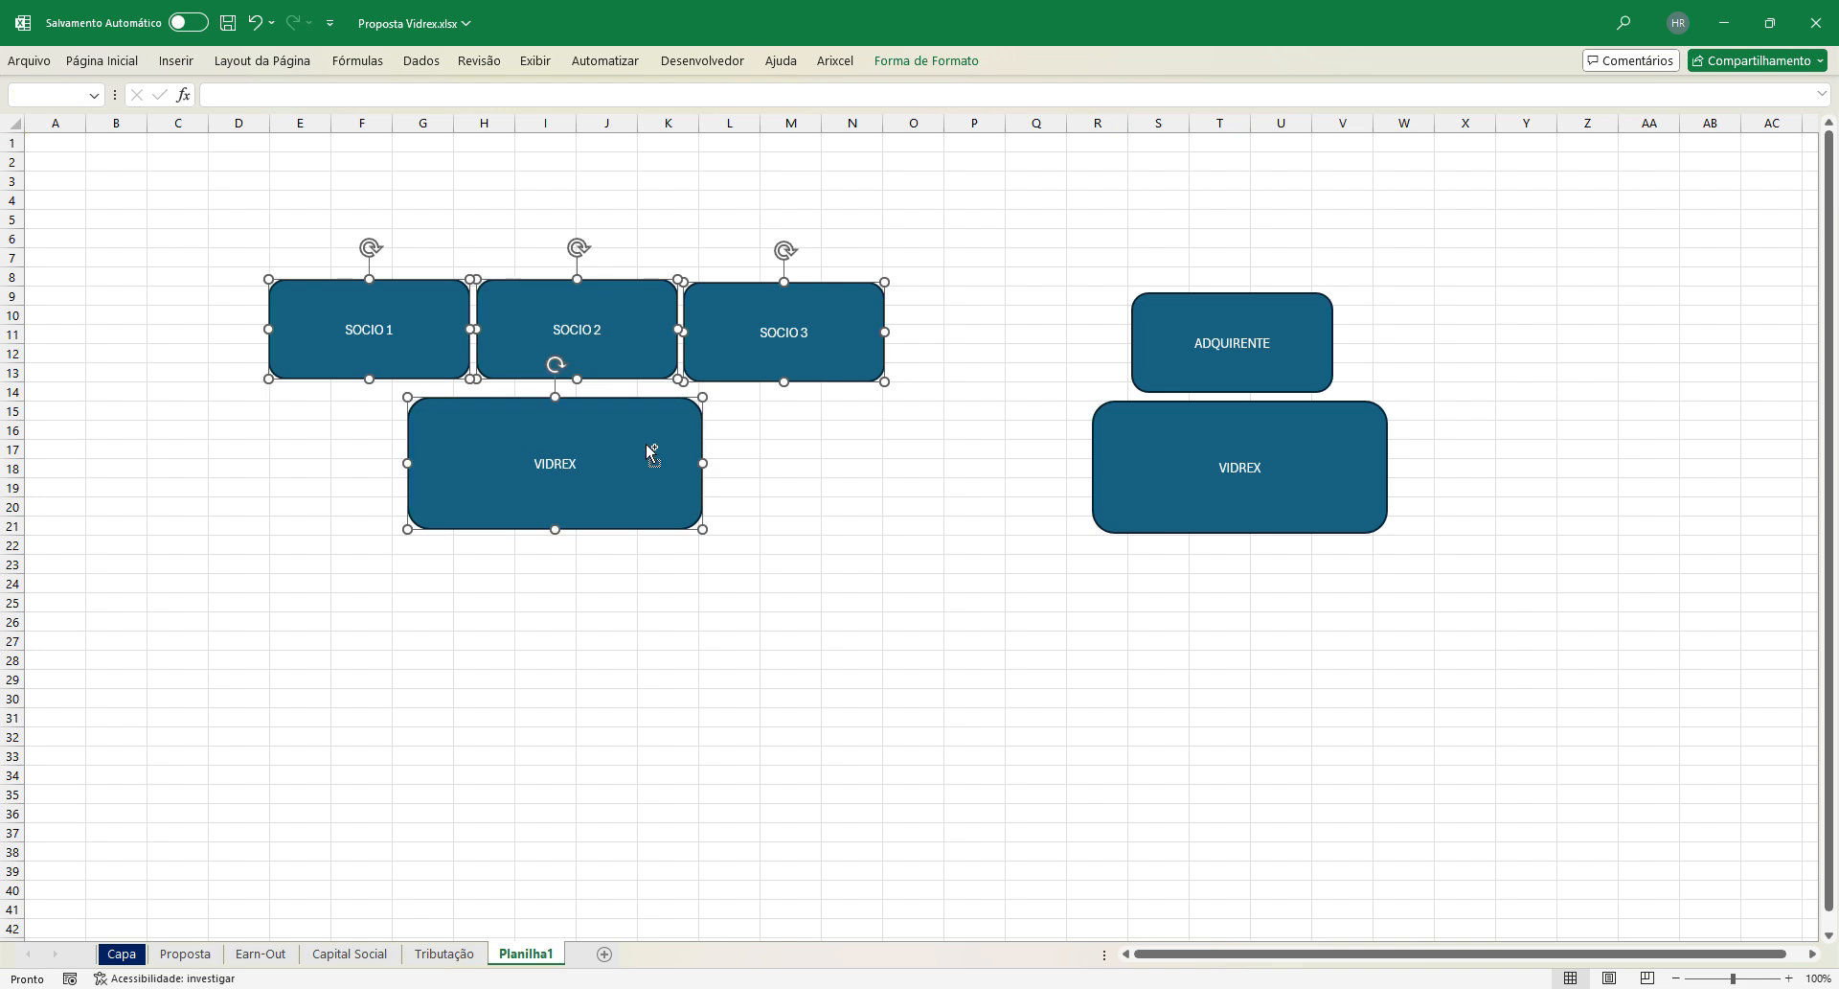
key("ctrl+c")
left_click(489, 616)
key("ctrl+v")
left_click_drag(543, 635, 364, 674)
left_click(1030, 717)
Step: Duplicate the lower group's VIDREX shape, stack both copies beneath the partner shapes and relabel the upper one HOLDING
scroll(993, 612, "down", 5)
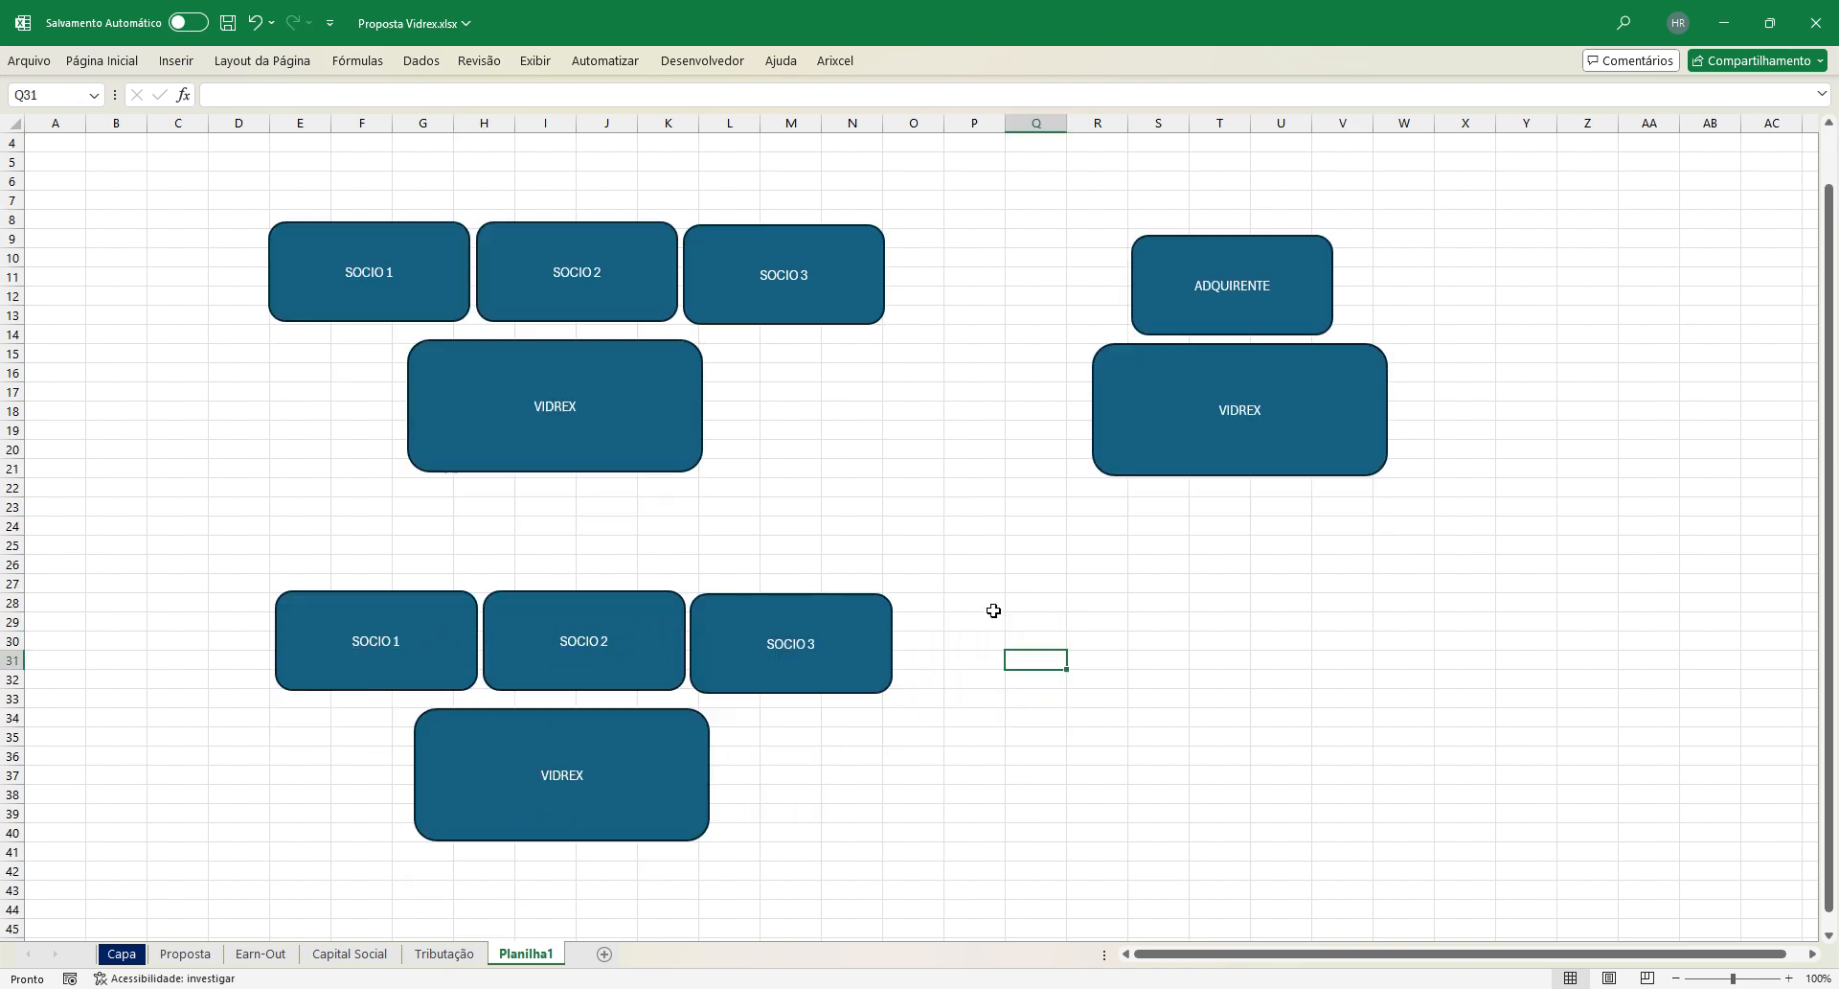
left_click(573, 538)
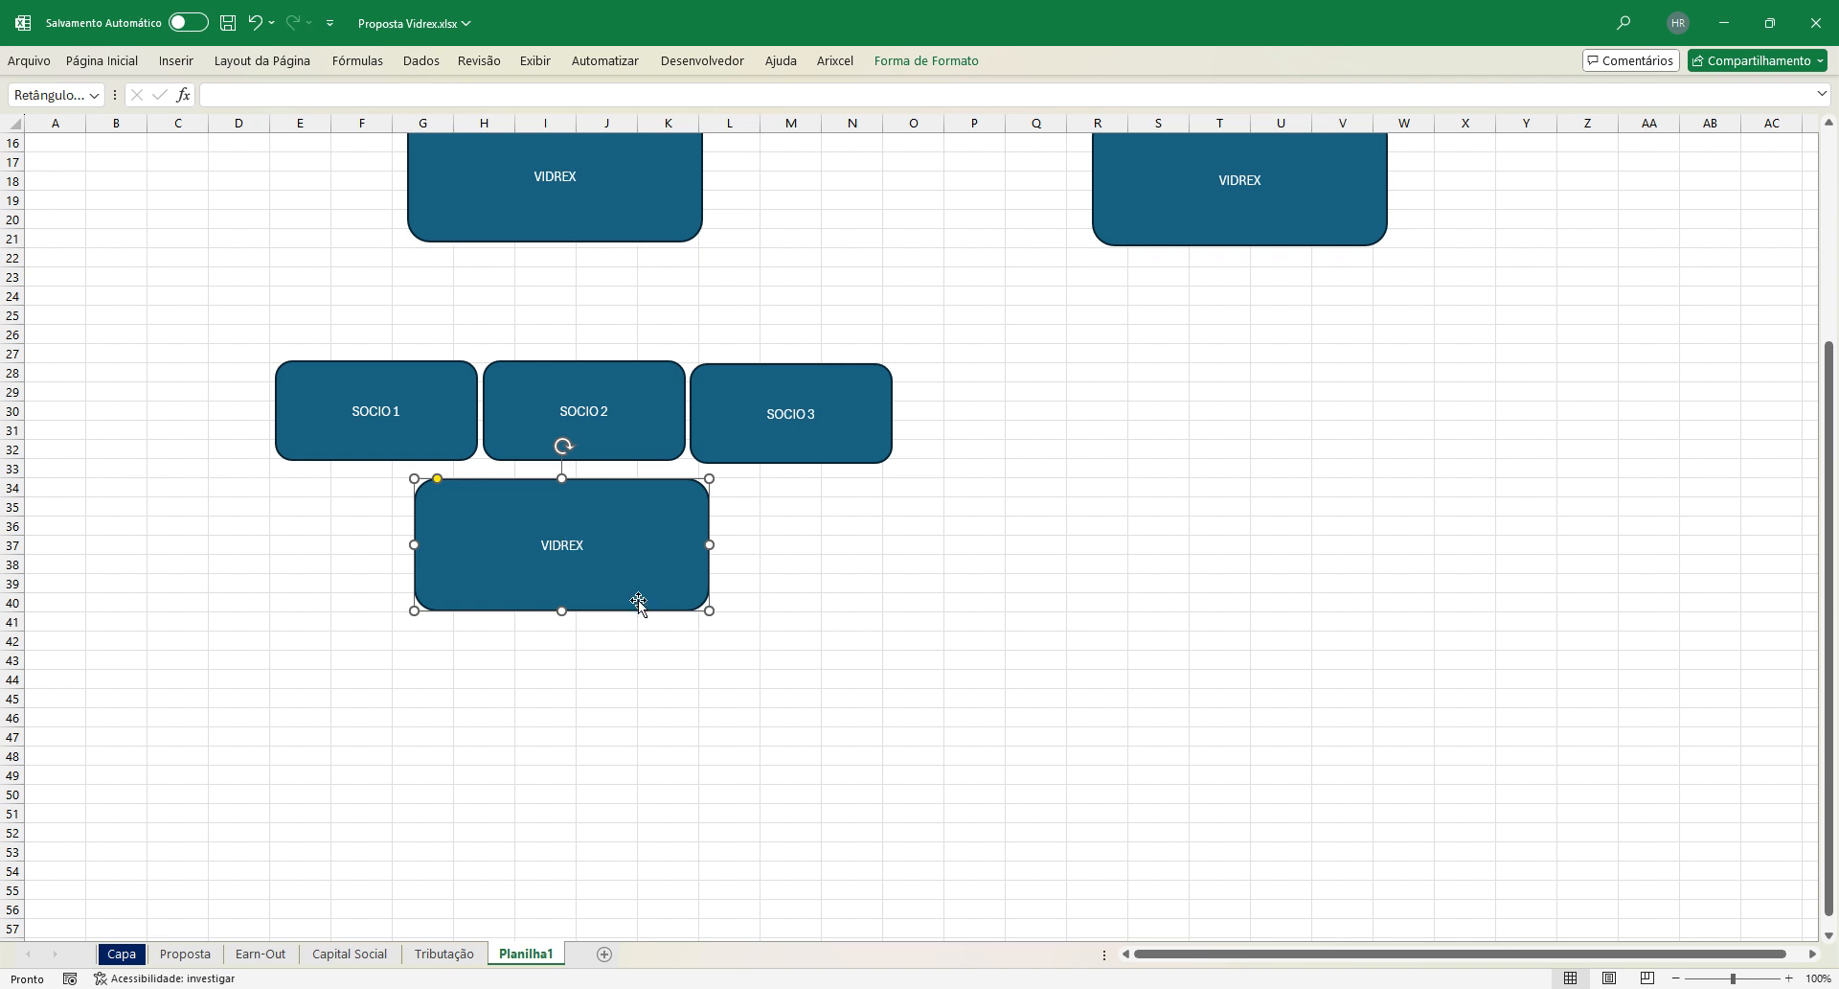
mouse_move(641, 604)
left_mouse_down()
mouse_move(645, 800)
mouse_move(635, 613)
left_mouse_up()
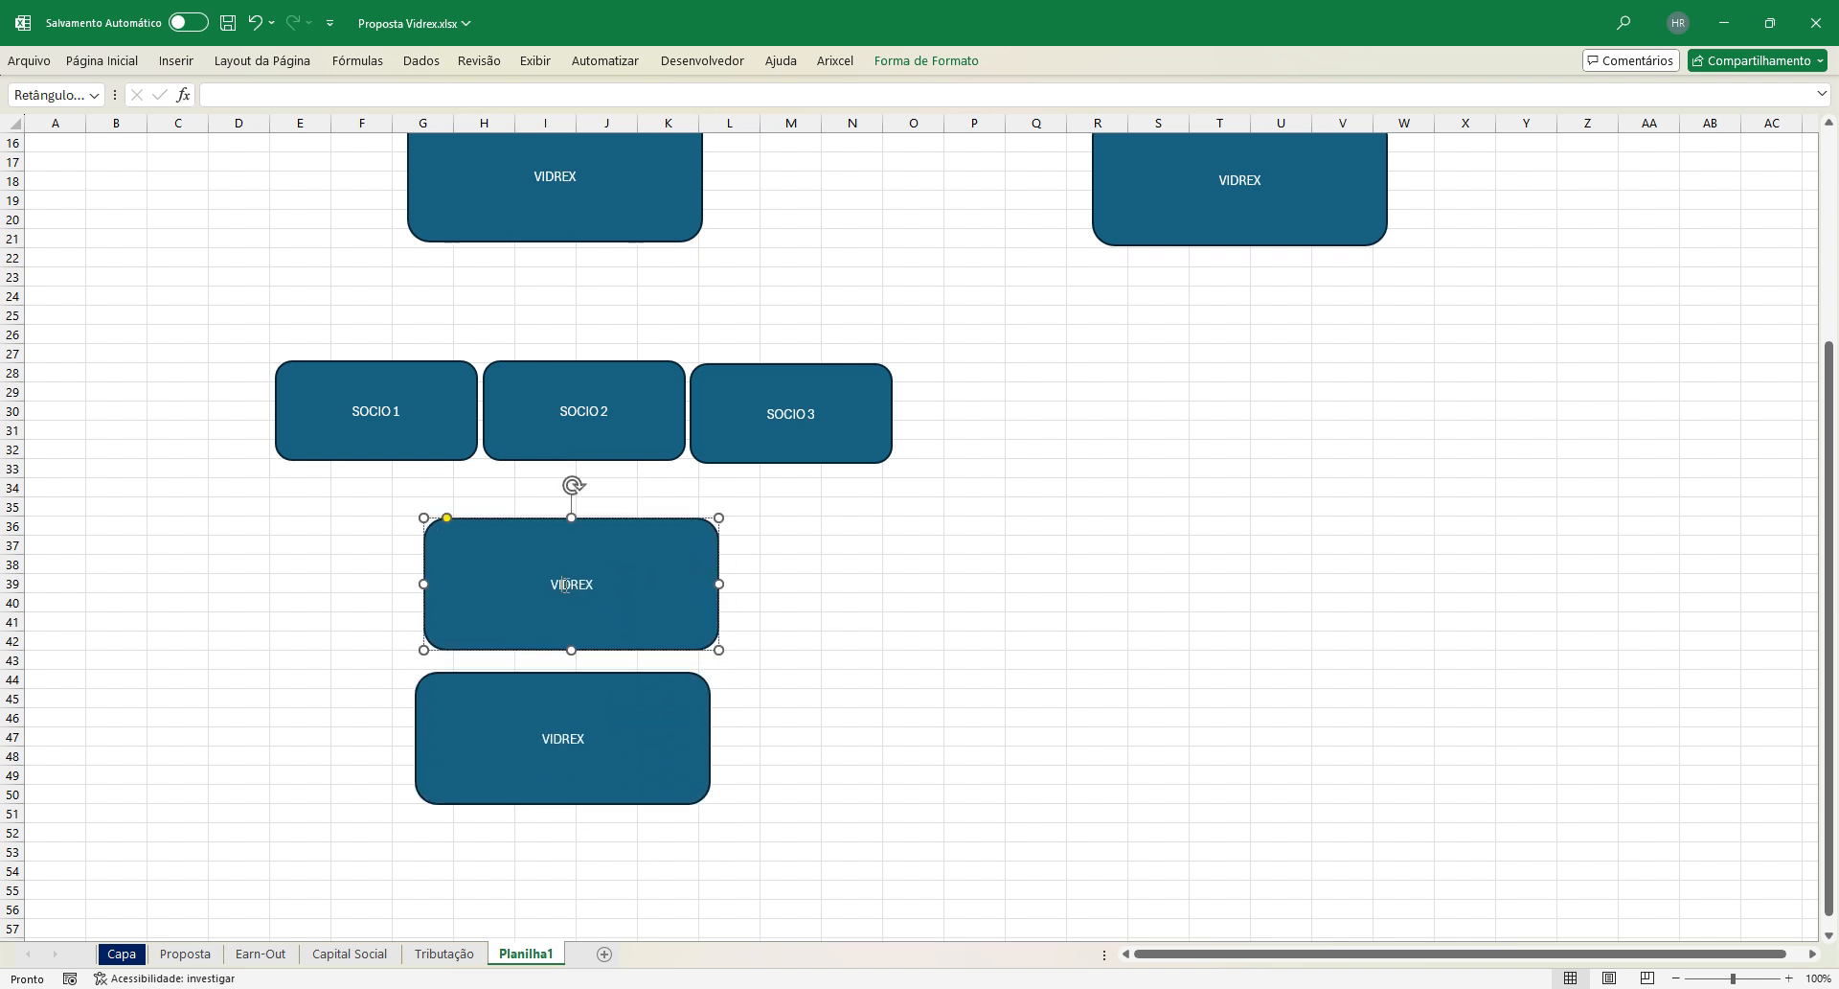
double_click(574, 586)
type("HOLDING")
left_click(1100, 681)
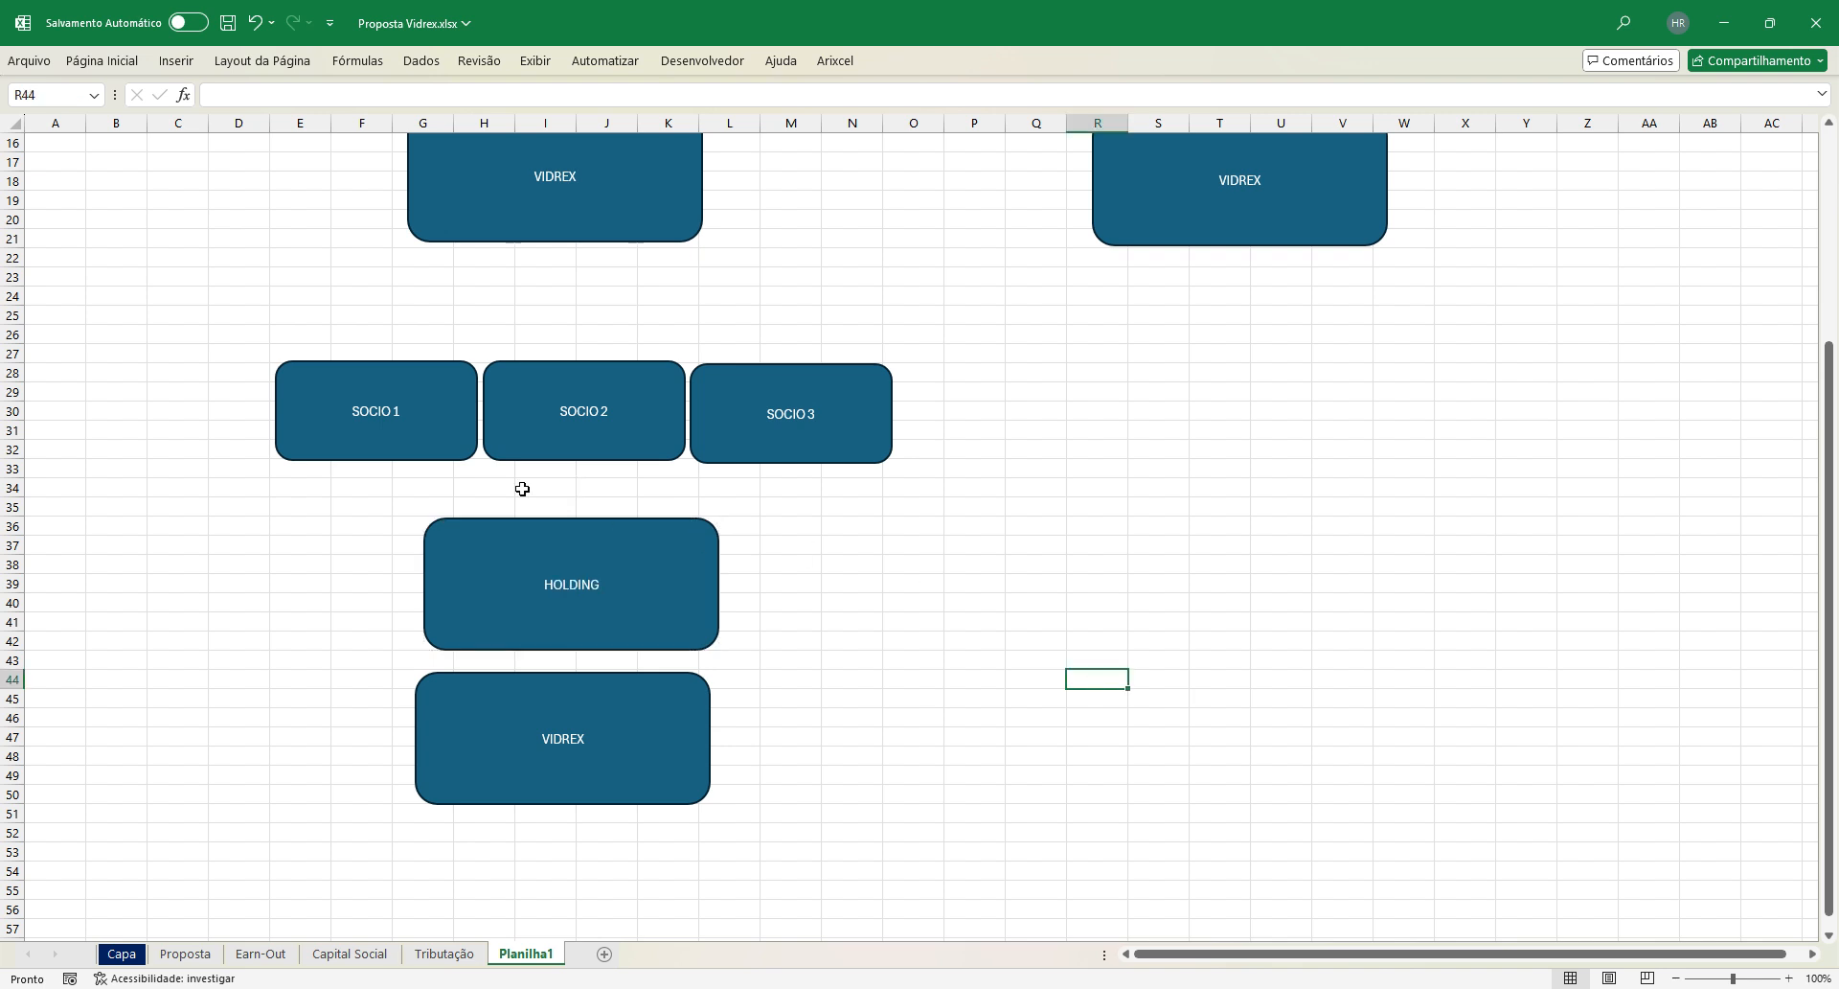
left_click(473, 412)
left_click(493, 413)
left_click(697, 406)
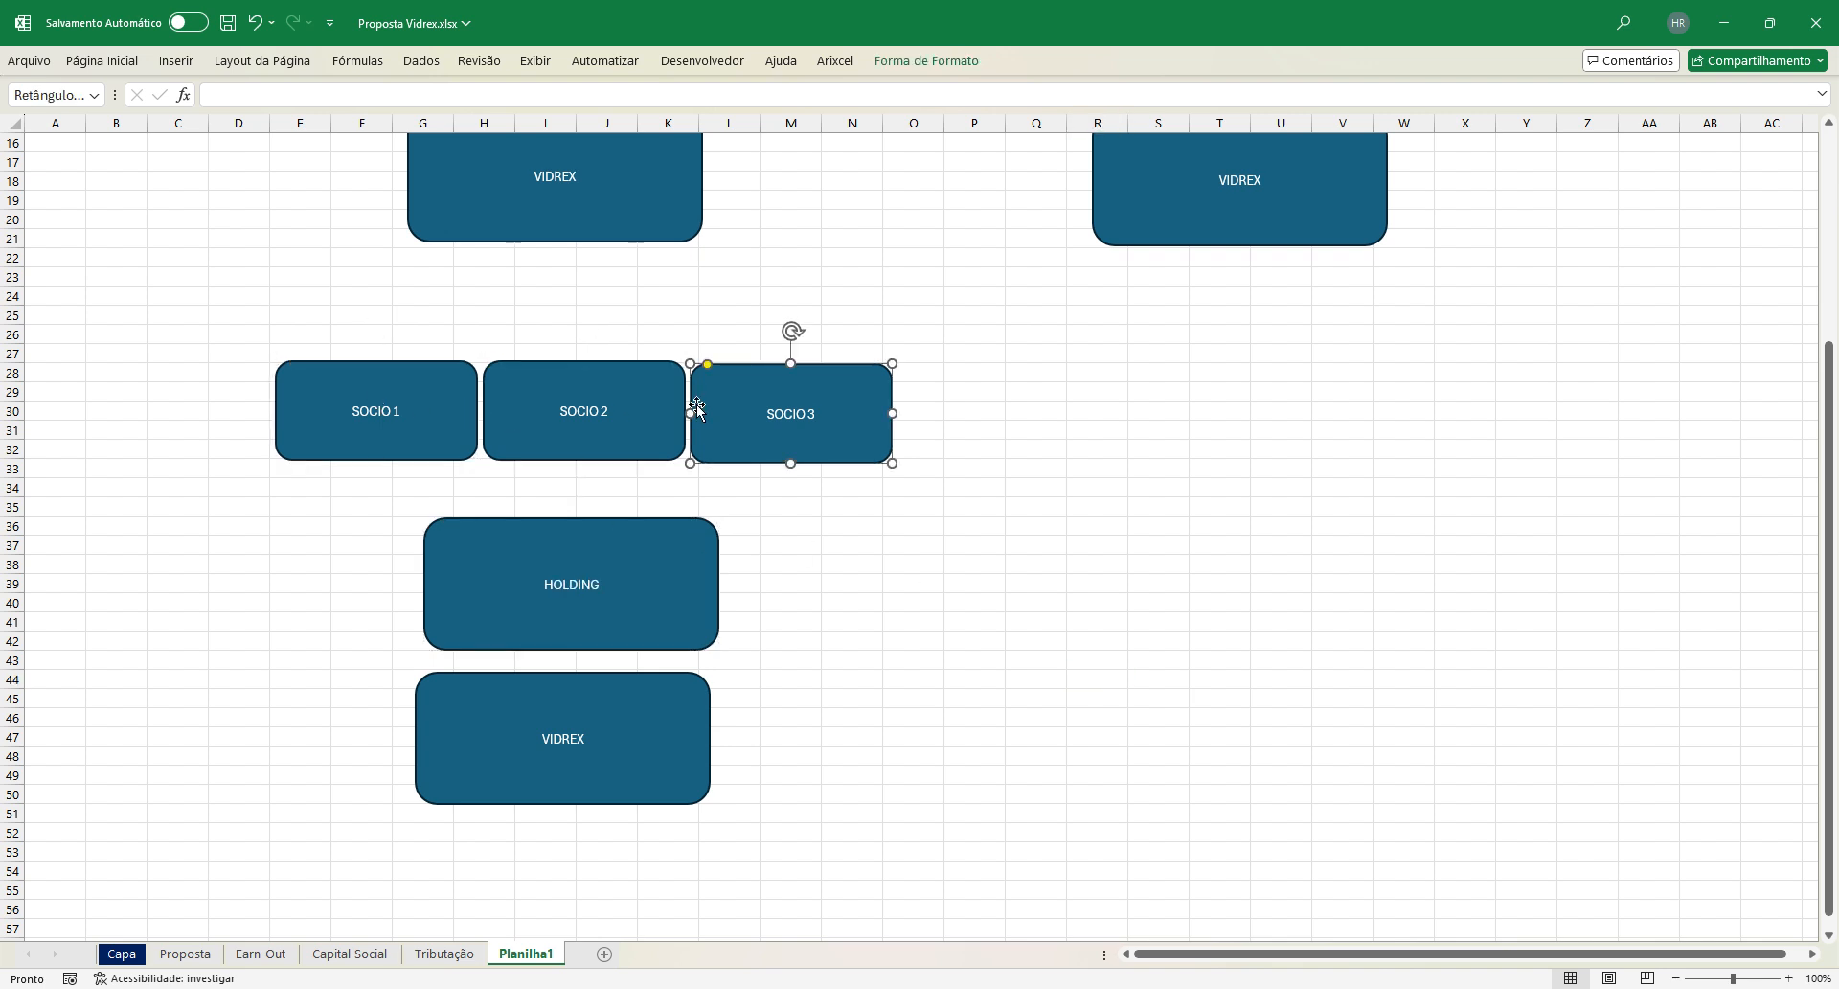
left_click(671, 558)
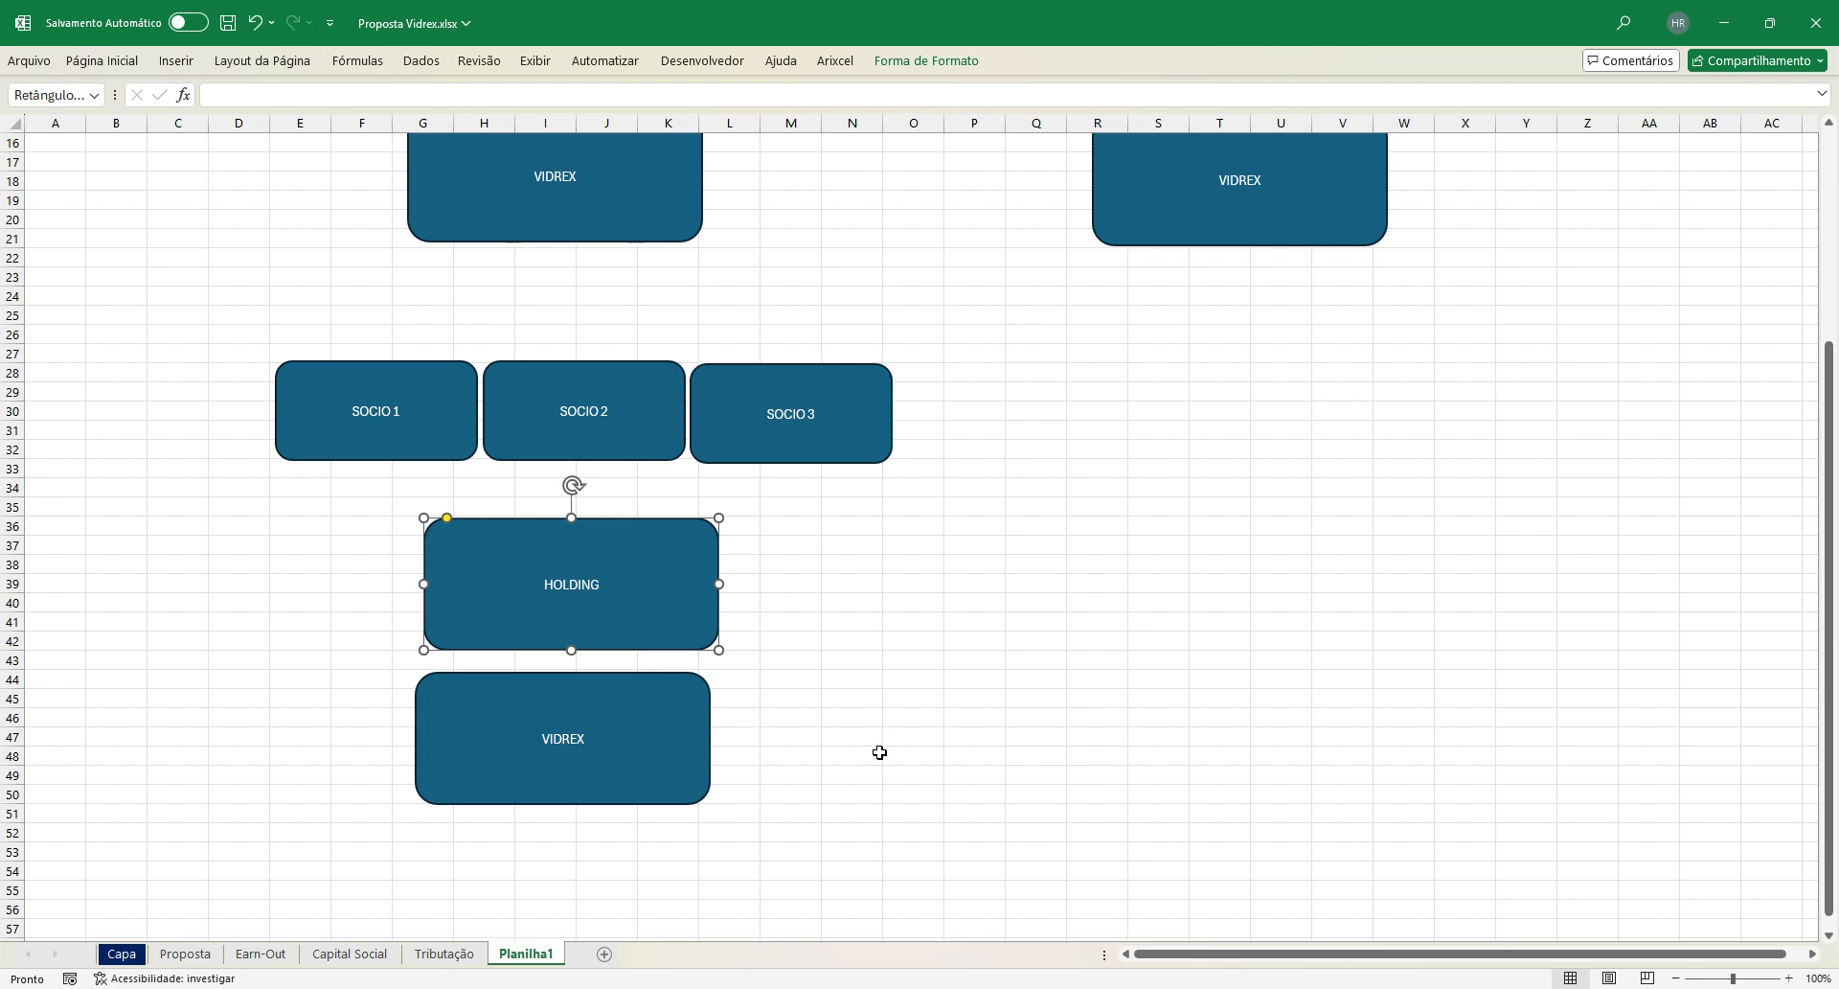
left_click(650, 755)
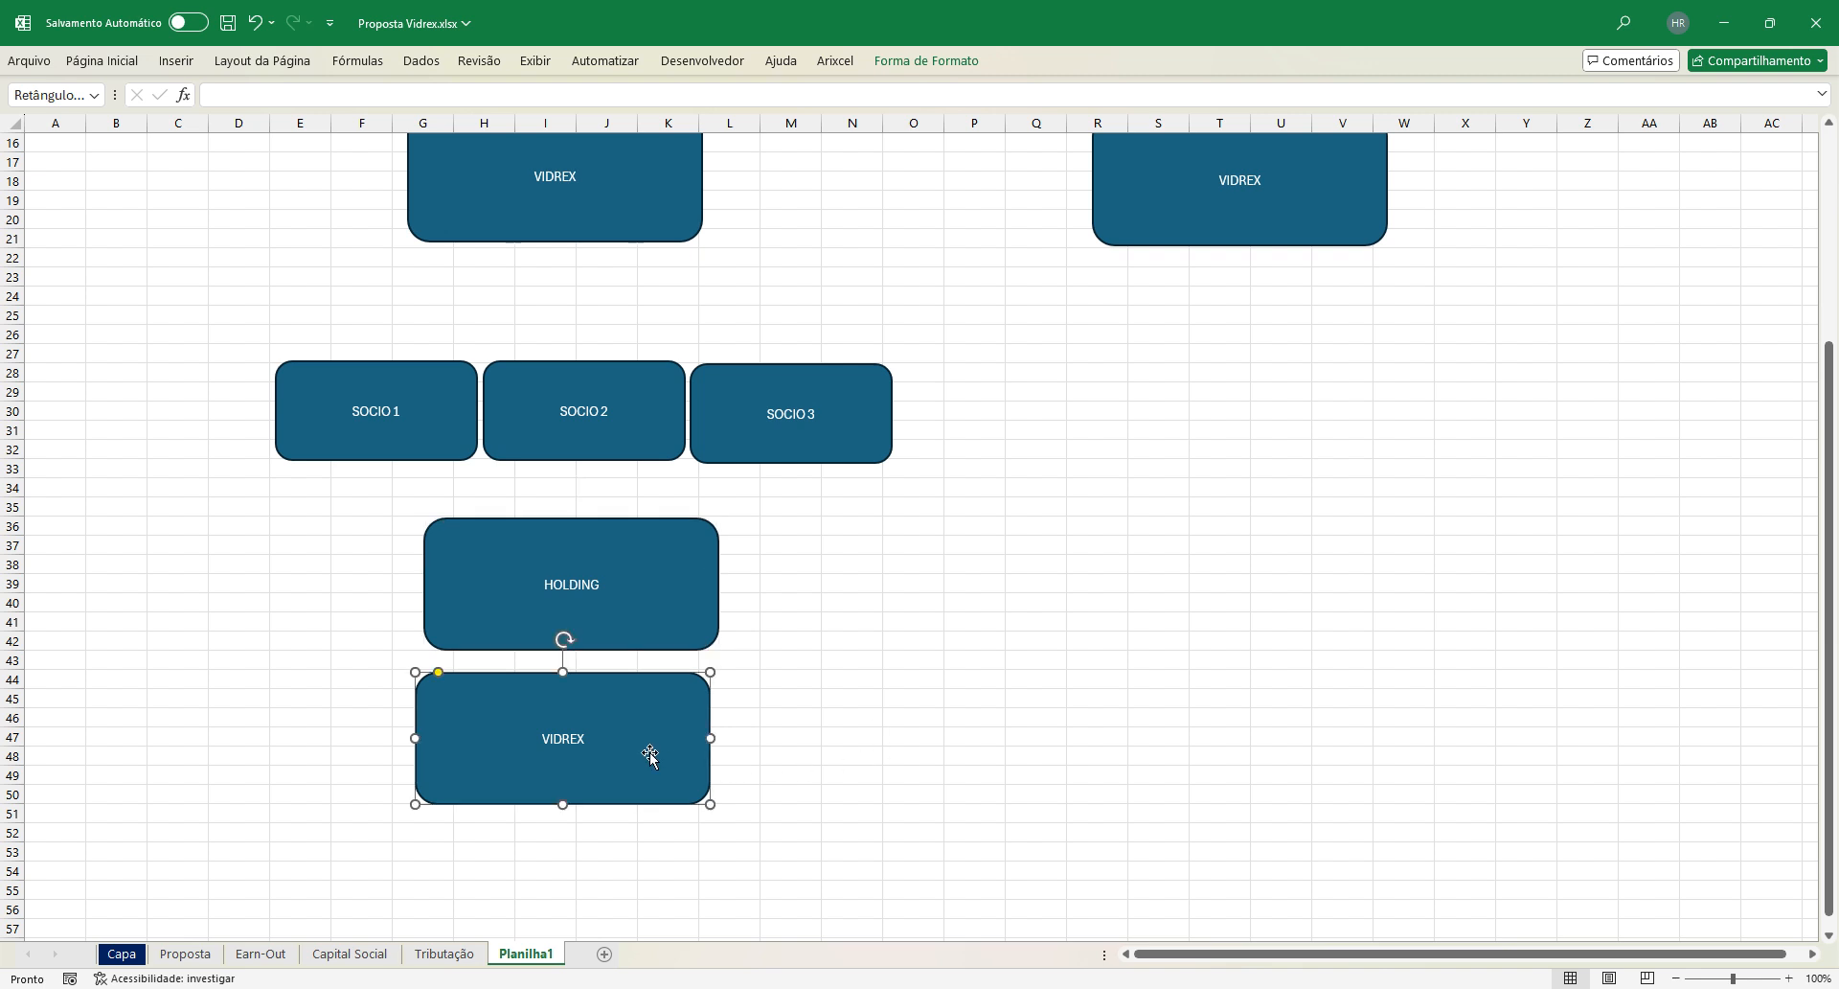
left_click(938, 663)
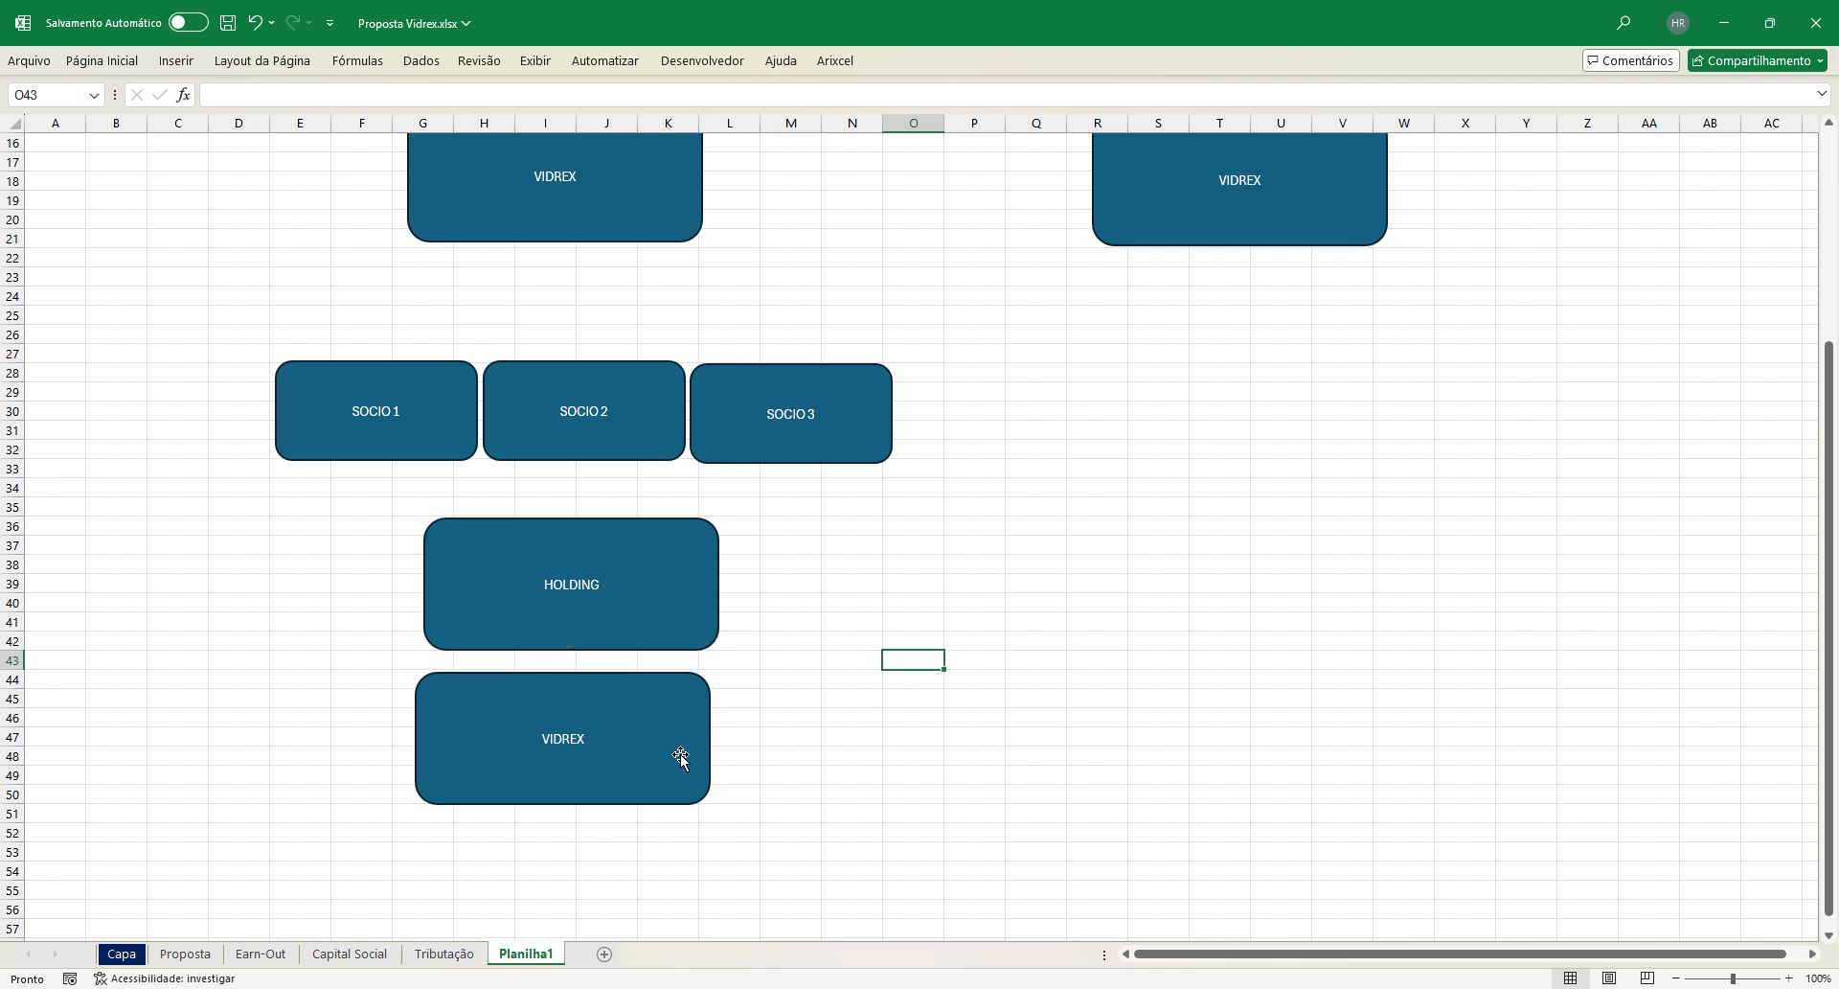
Step: Copy the VIDREX shape beneath HOLDING across to about R44:W50, below the ADQUIRENTE group
left_click(678, 755)
left_click_drag(673, 740, 1335, 739)
scroll(1330, 300, "up", 2)
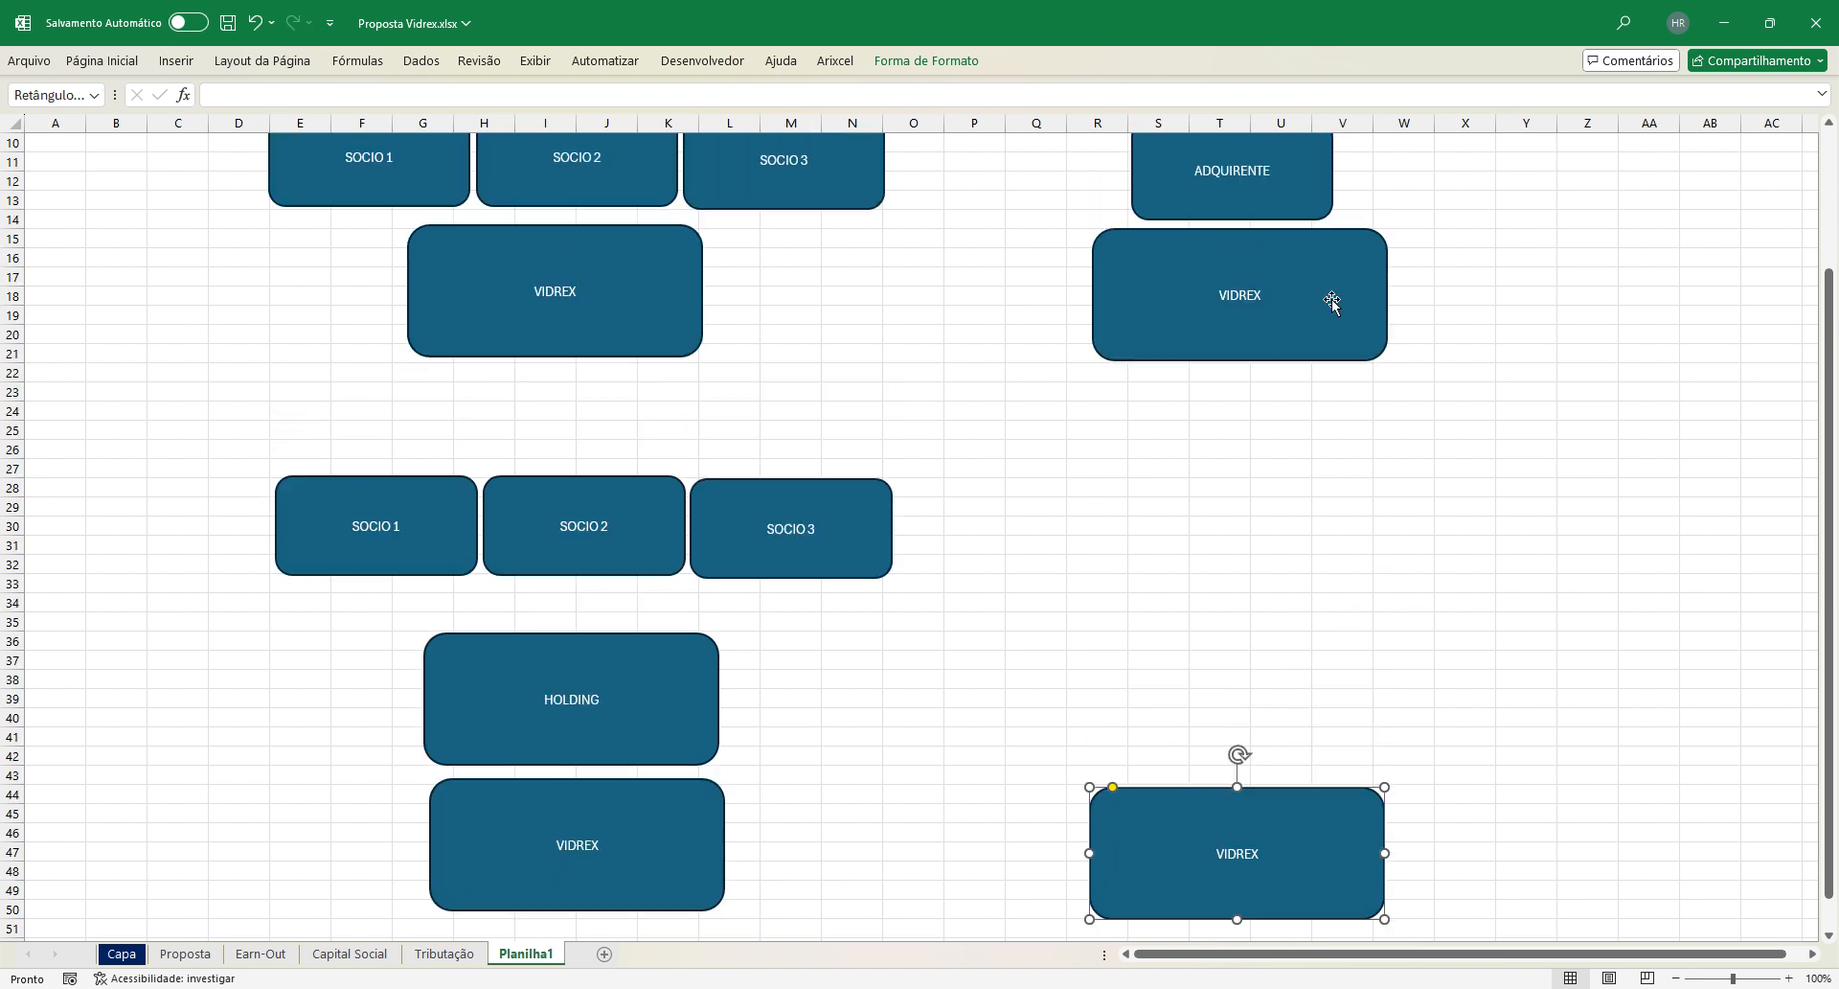
Step: Copy the ADQUIRENTE shape down to about S28:V33, above the lower VIDREX shape
left_click(1262, 182)
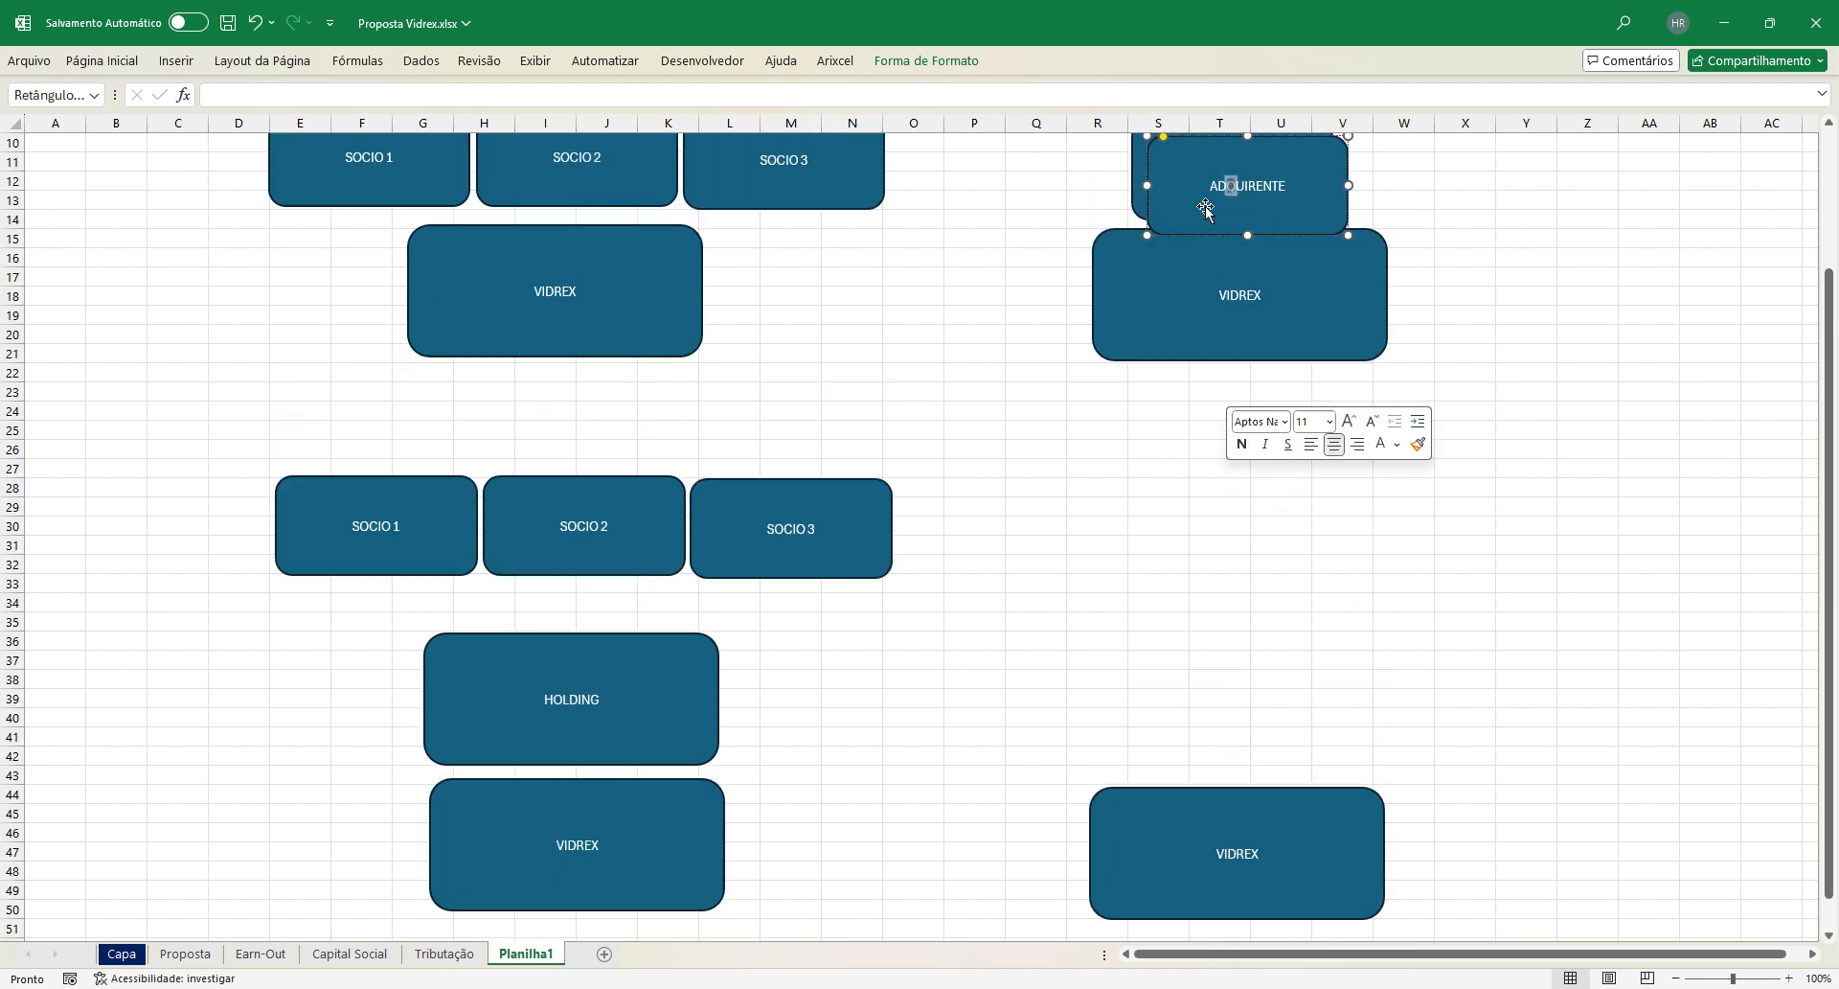
left_click_drag(1170, 206, 1164, 530)
left_click(1500, 619)
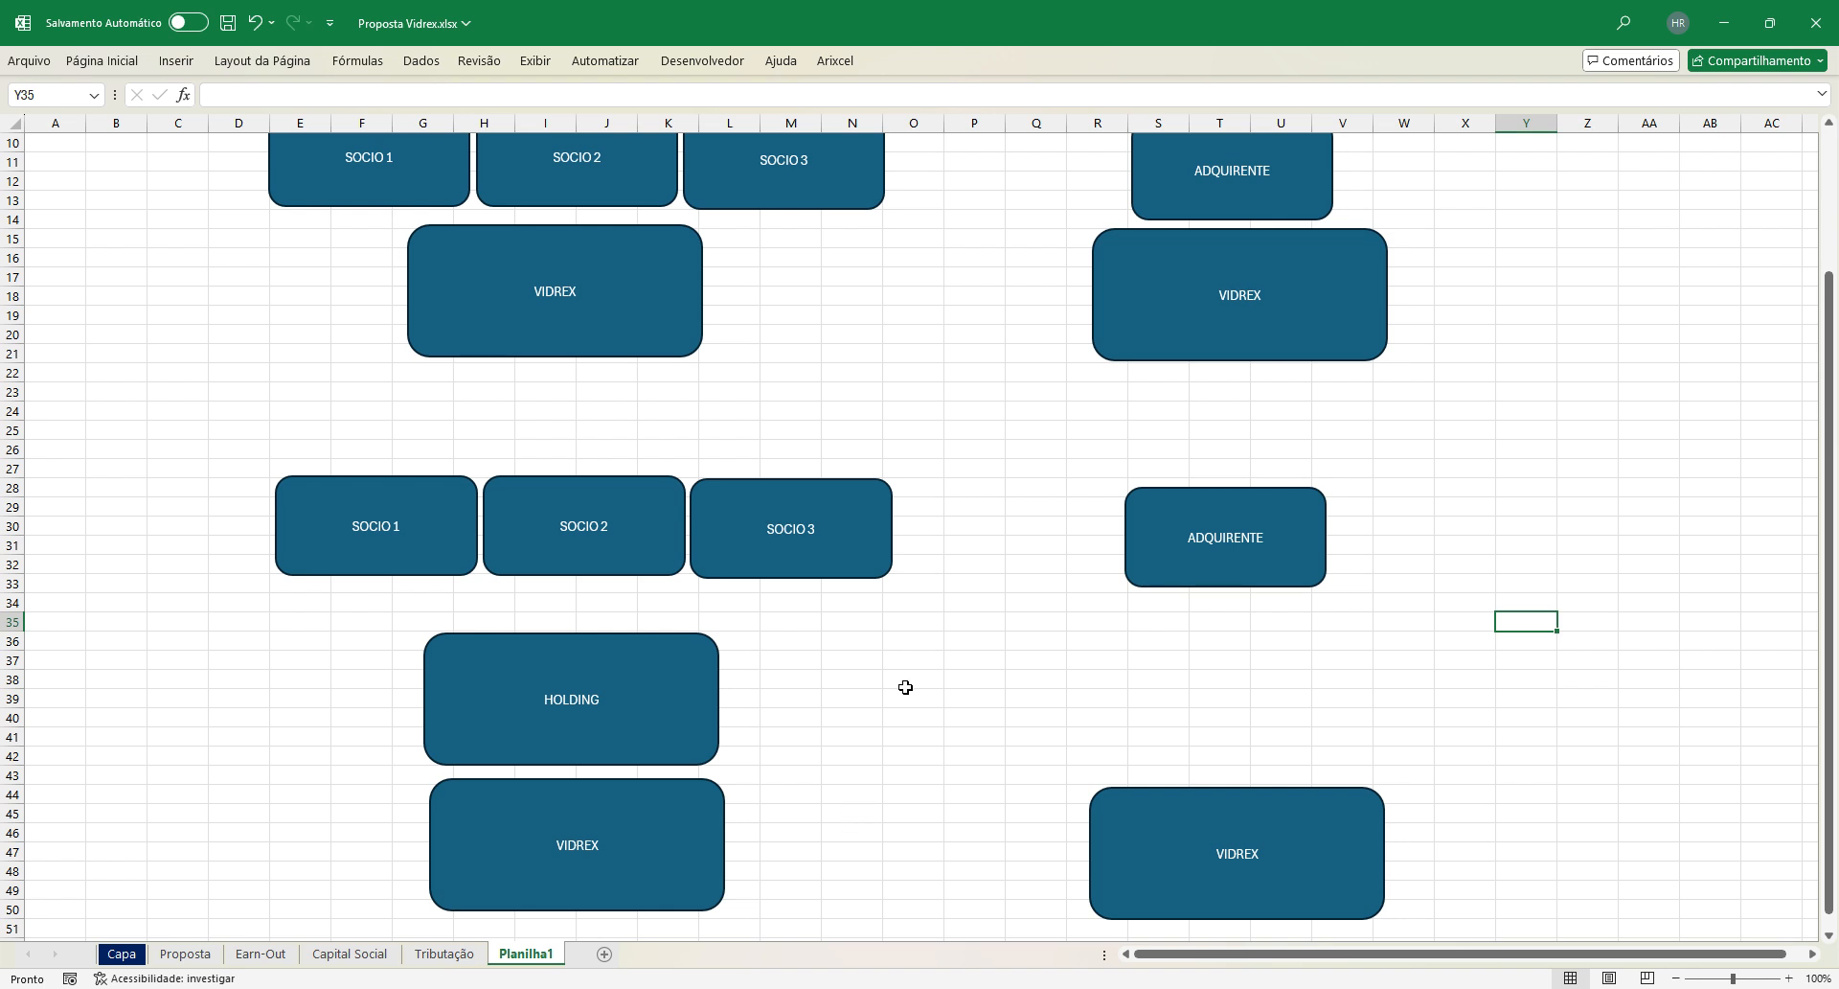
Step: Examine the lower ownership structure, going over its VIDREX, HOLDING and three SOCIO shapes
scroll(881, 532, "down", 1)
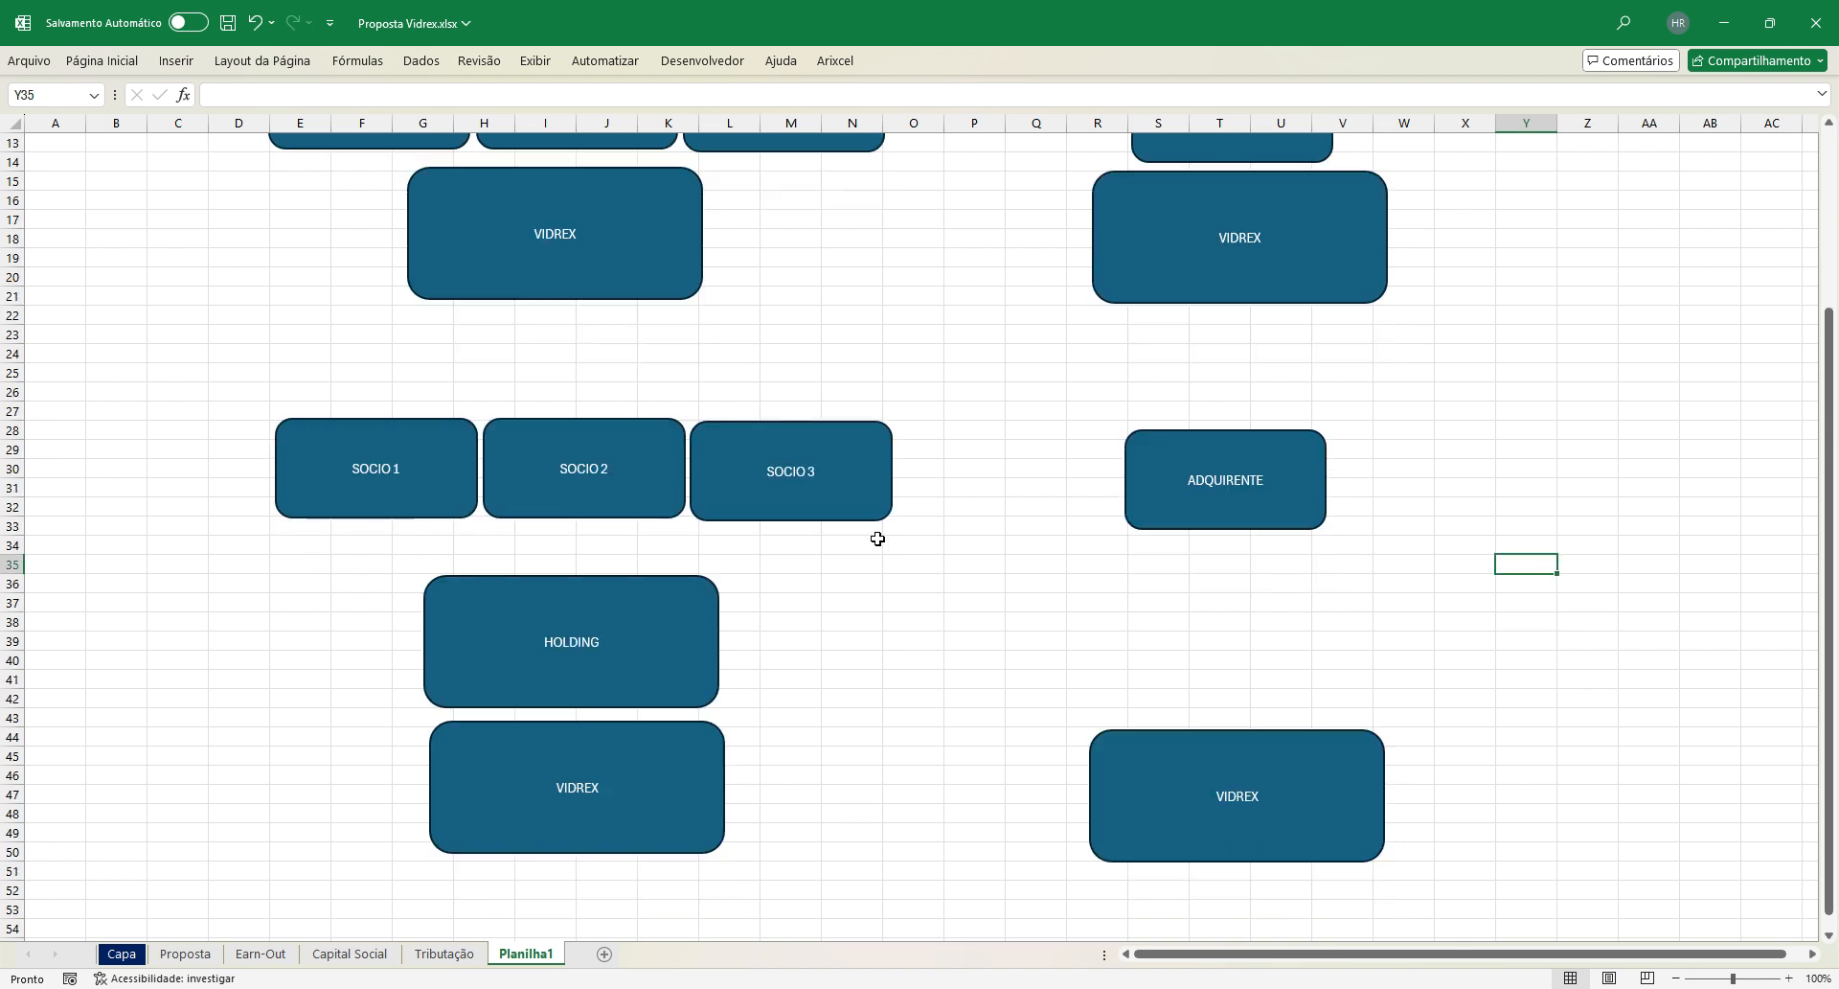
left_click(578, 760)
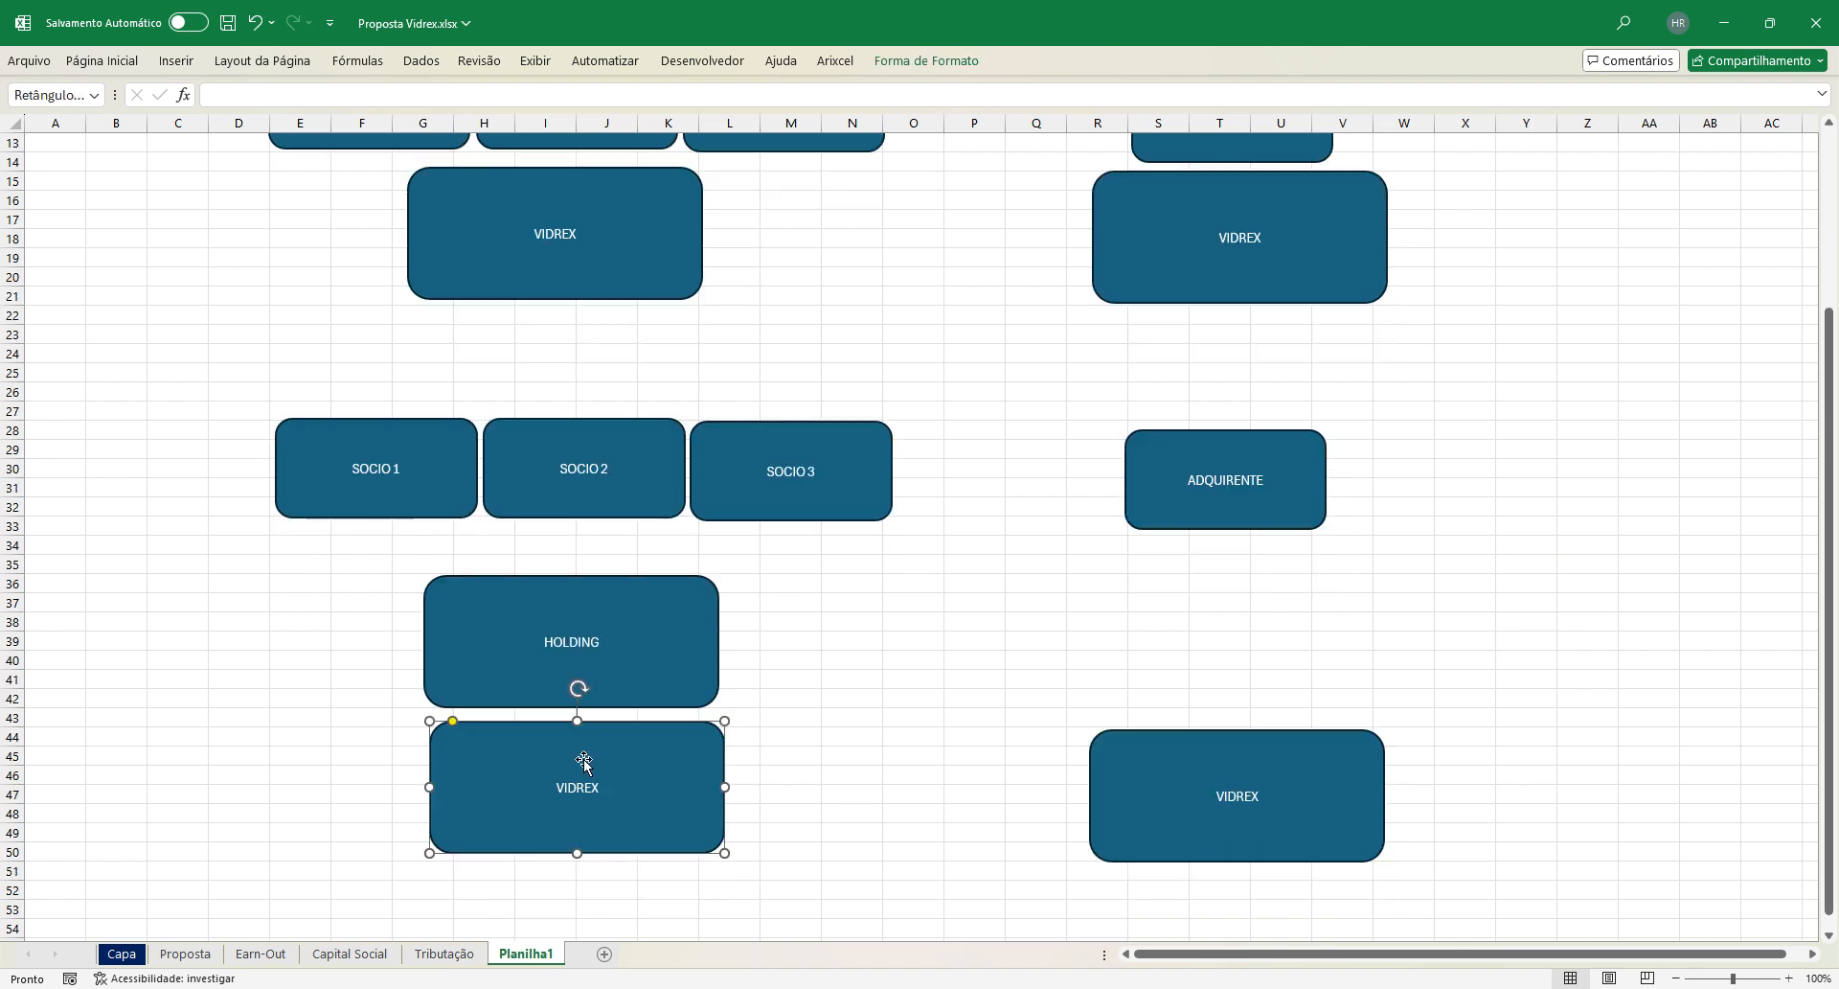
left_click(705, 613)
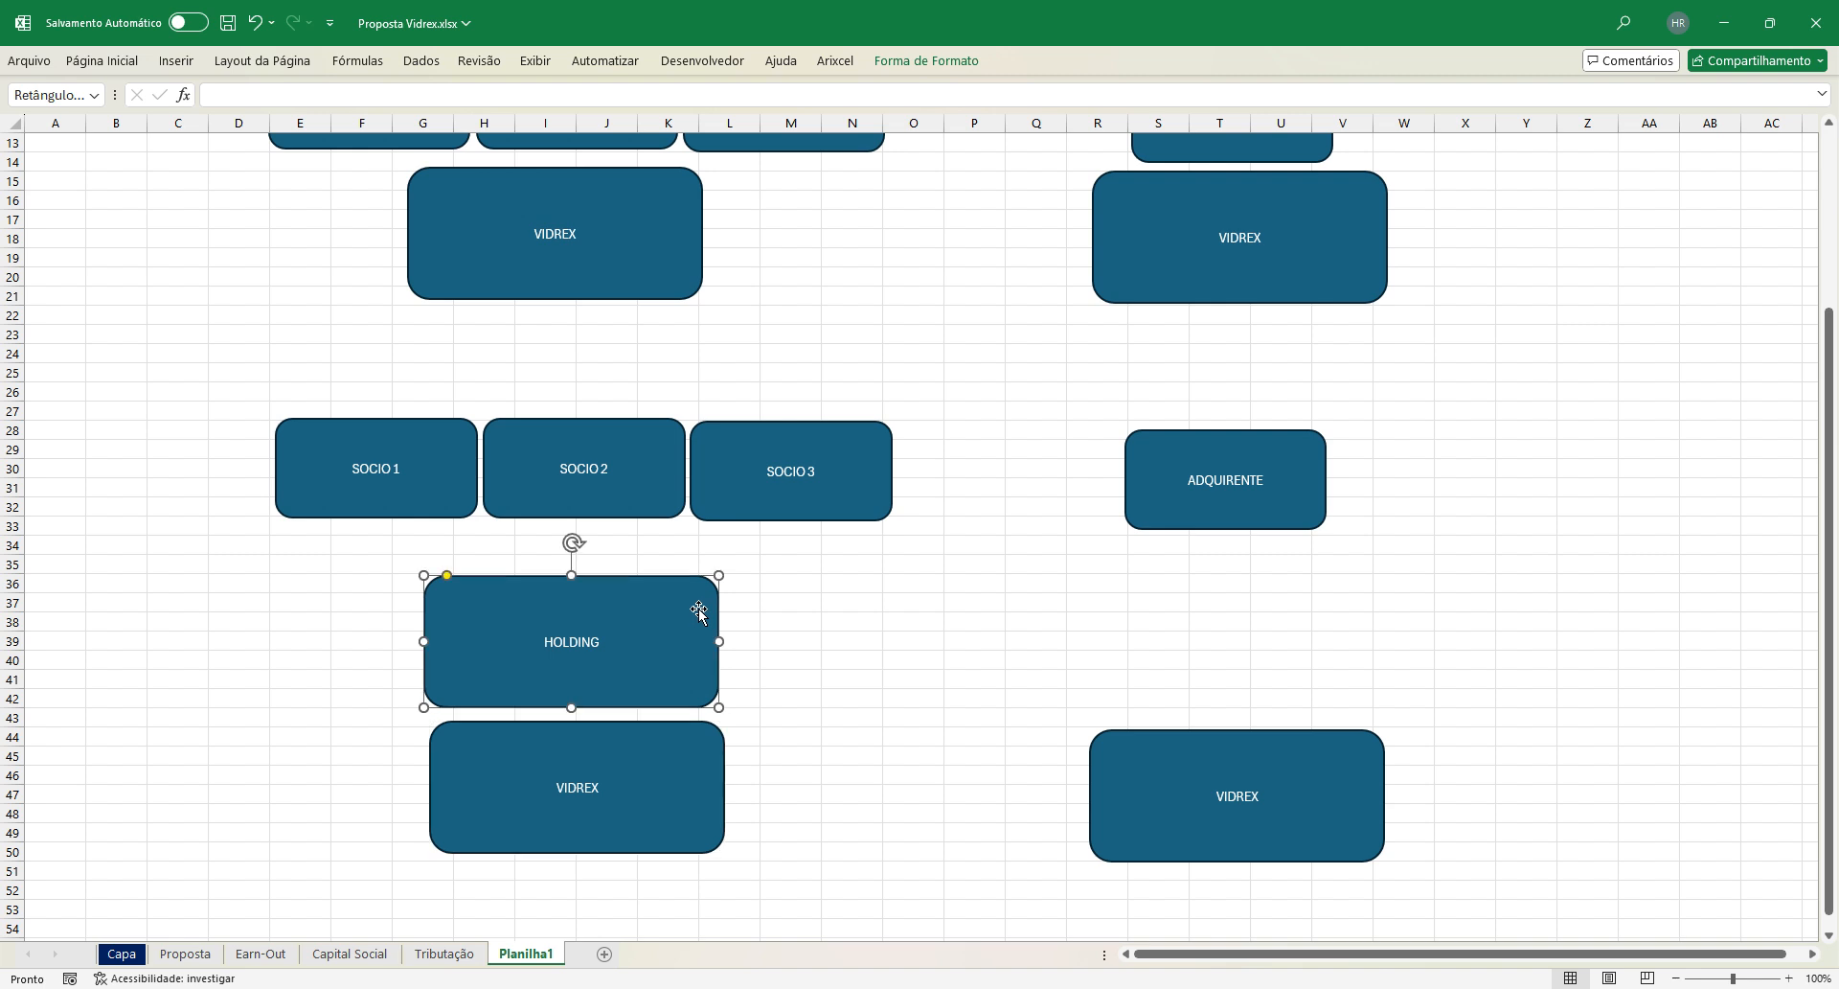
left_click(650, 756)
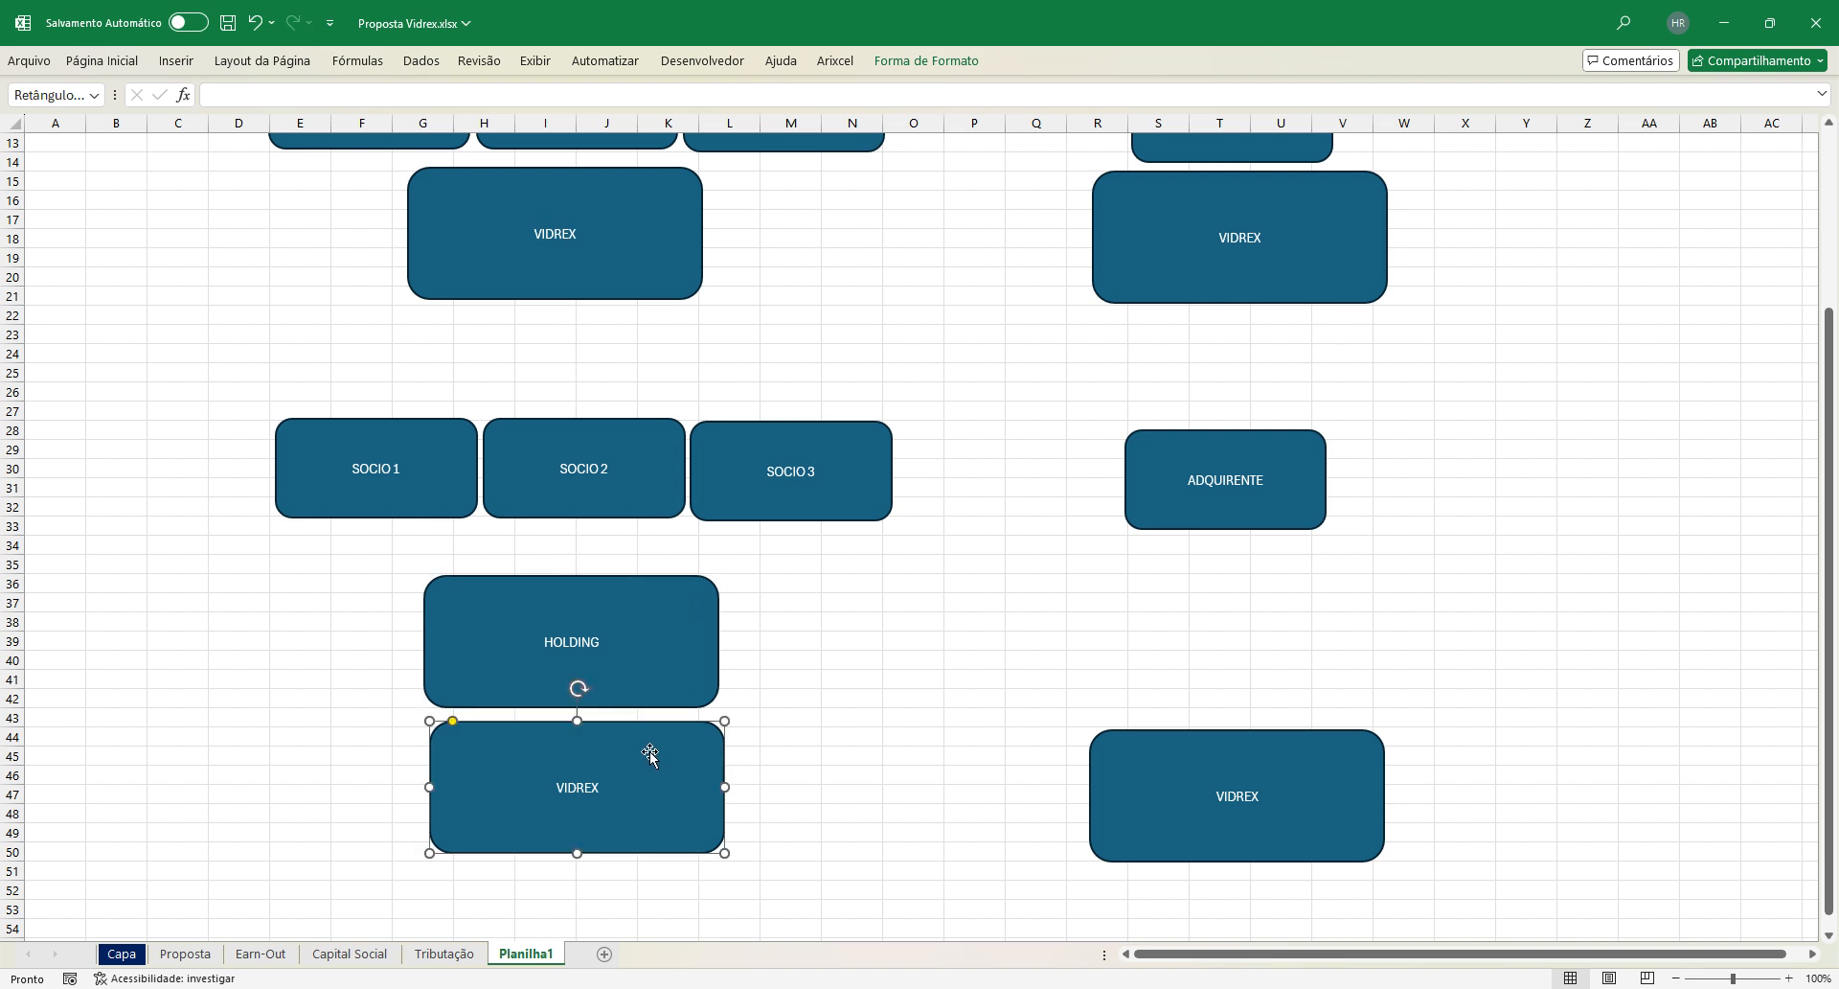
left_click(798, 456)
left_click(599, 454)
left_click(431, 458)
left_click(538, 601)
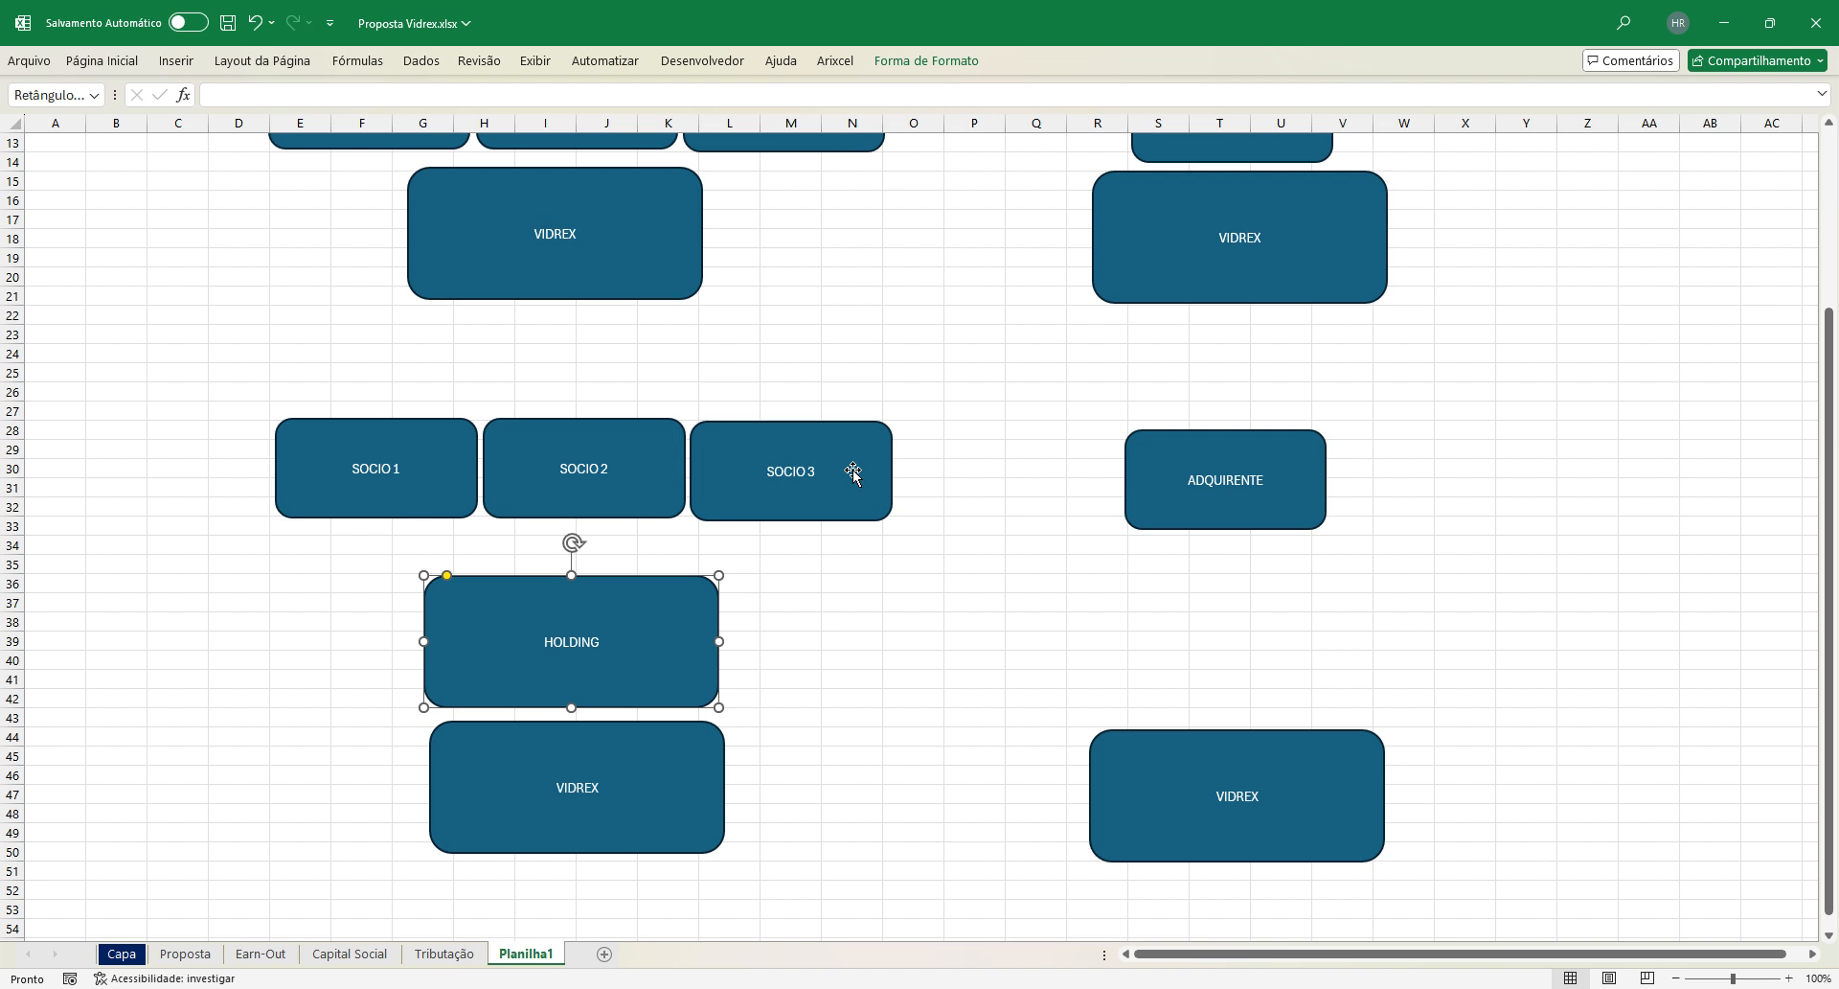
left_click(918, 639)
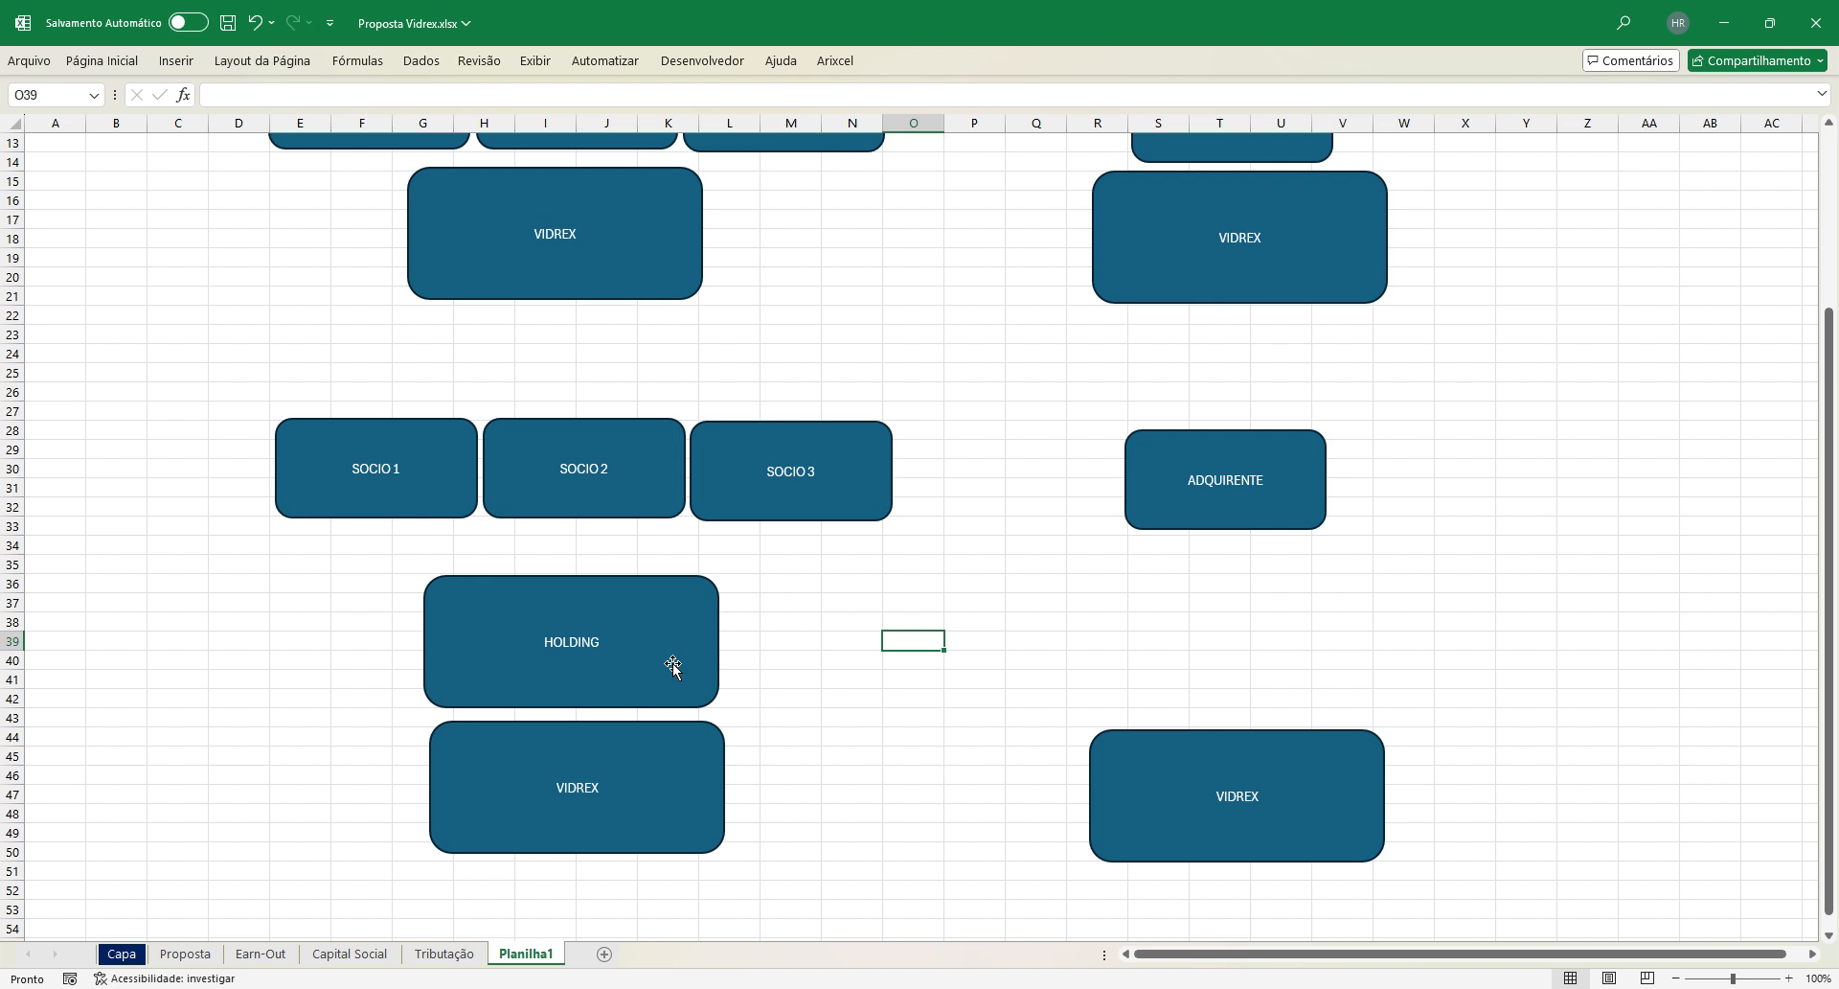
left_click(674, 667)
left_click(810, 660)
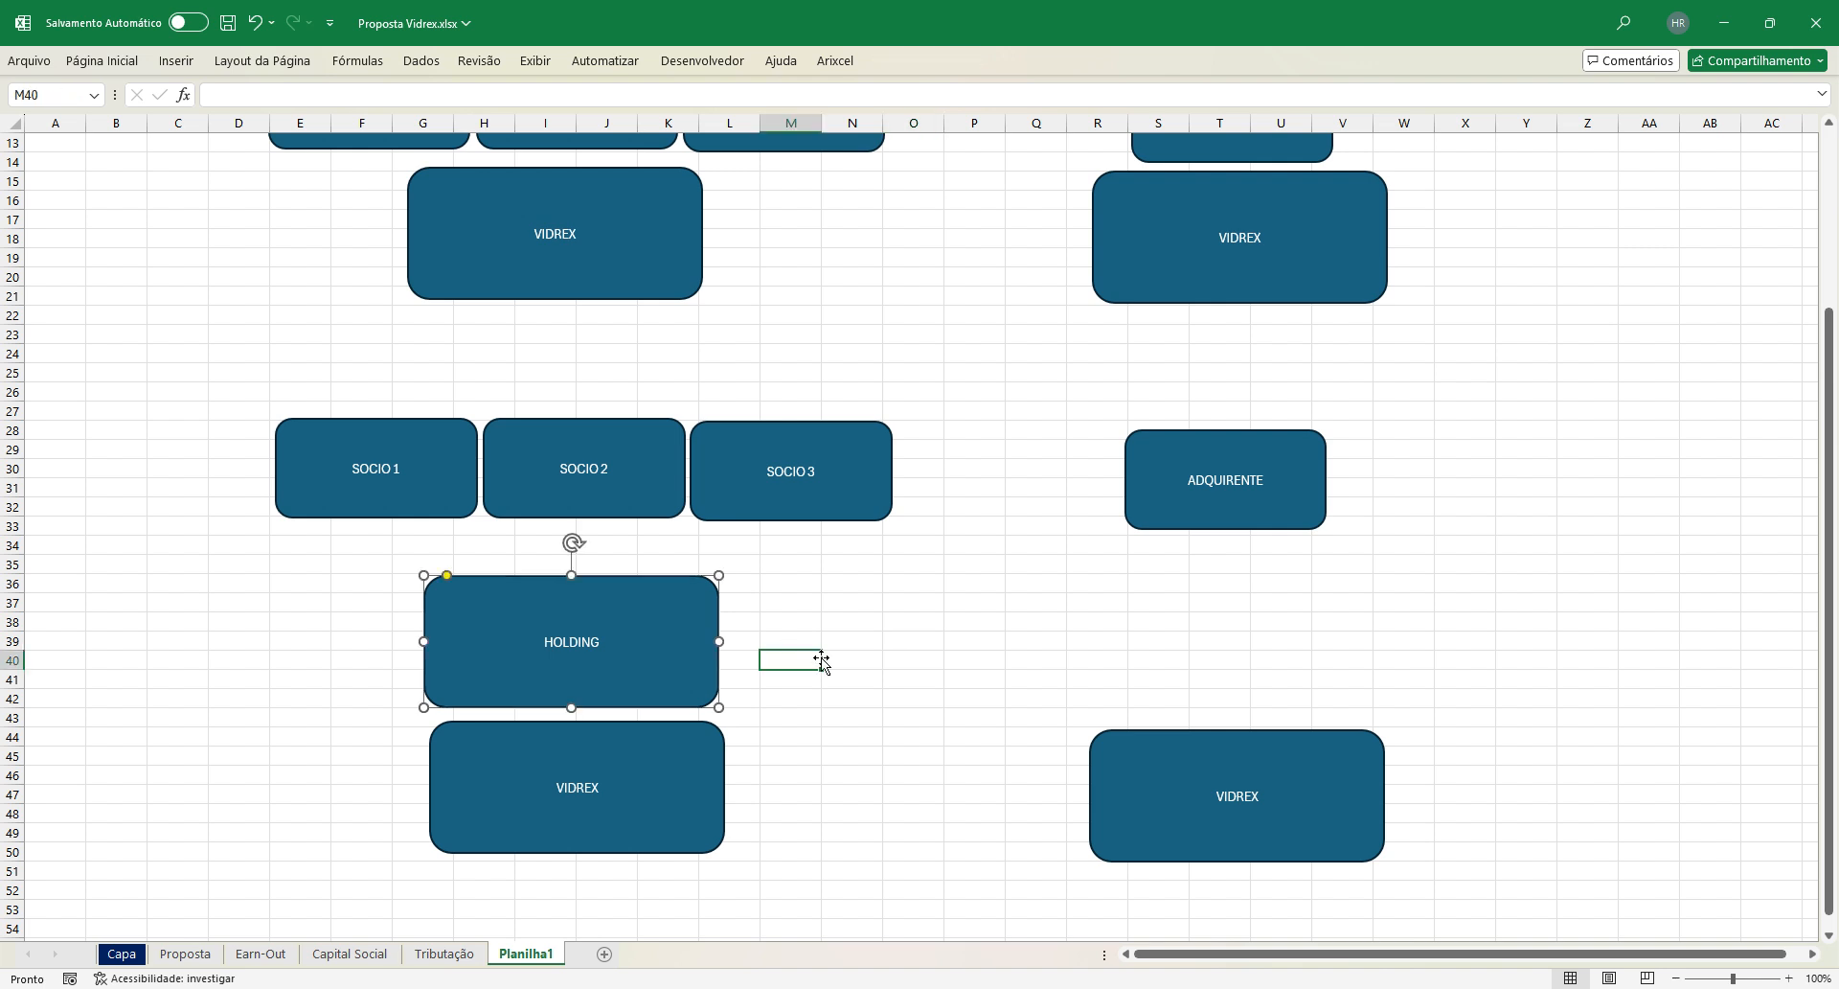
left_click(680, 680)
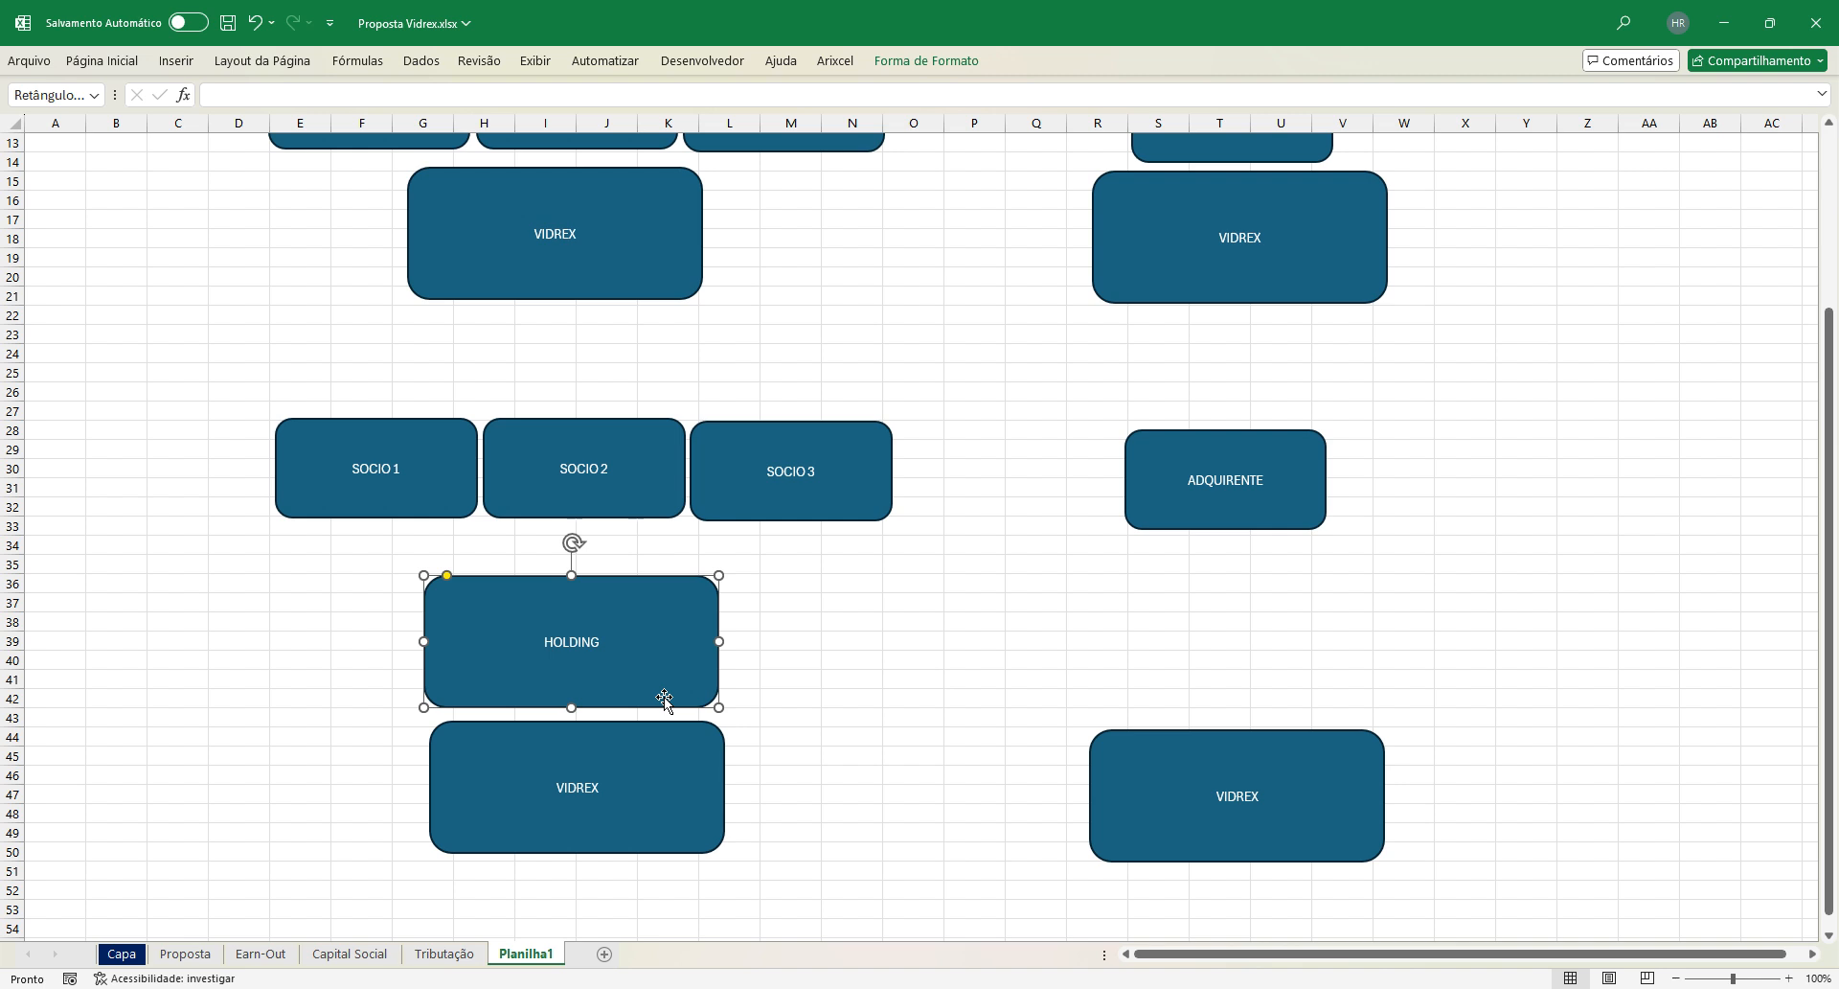
Step: Compare the three SOCIO shapes of the direct ownership structure with those of the holding structure
scroll(665, 701, "up", 4)
left_click(412, 330)
left_click(742, 369)
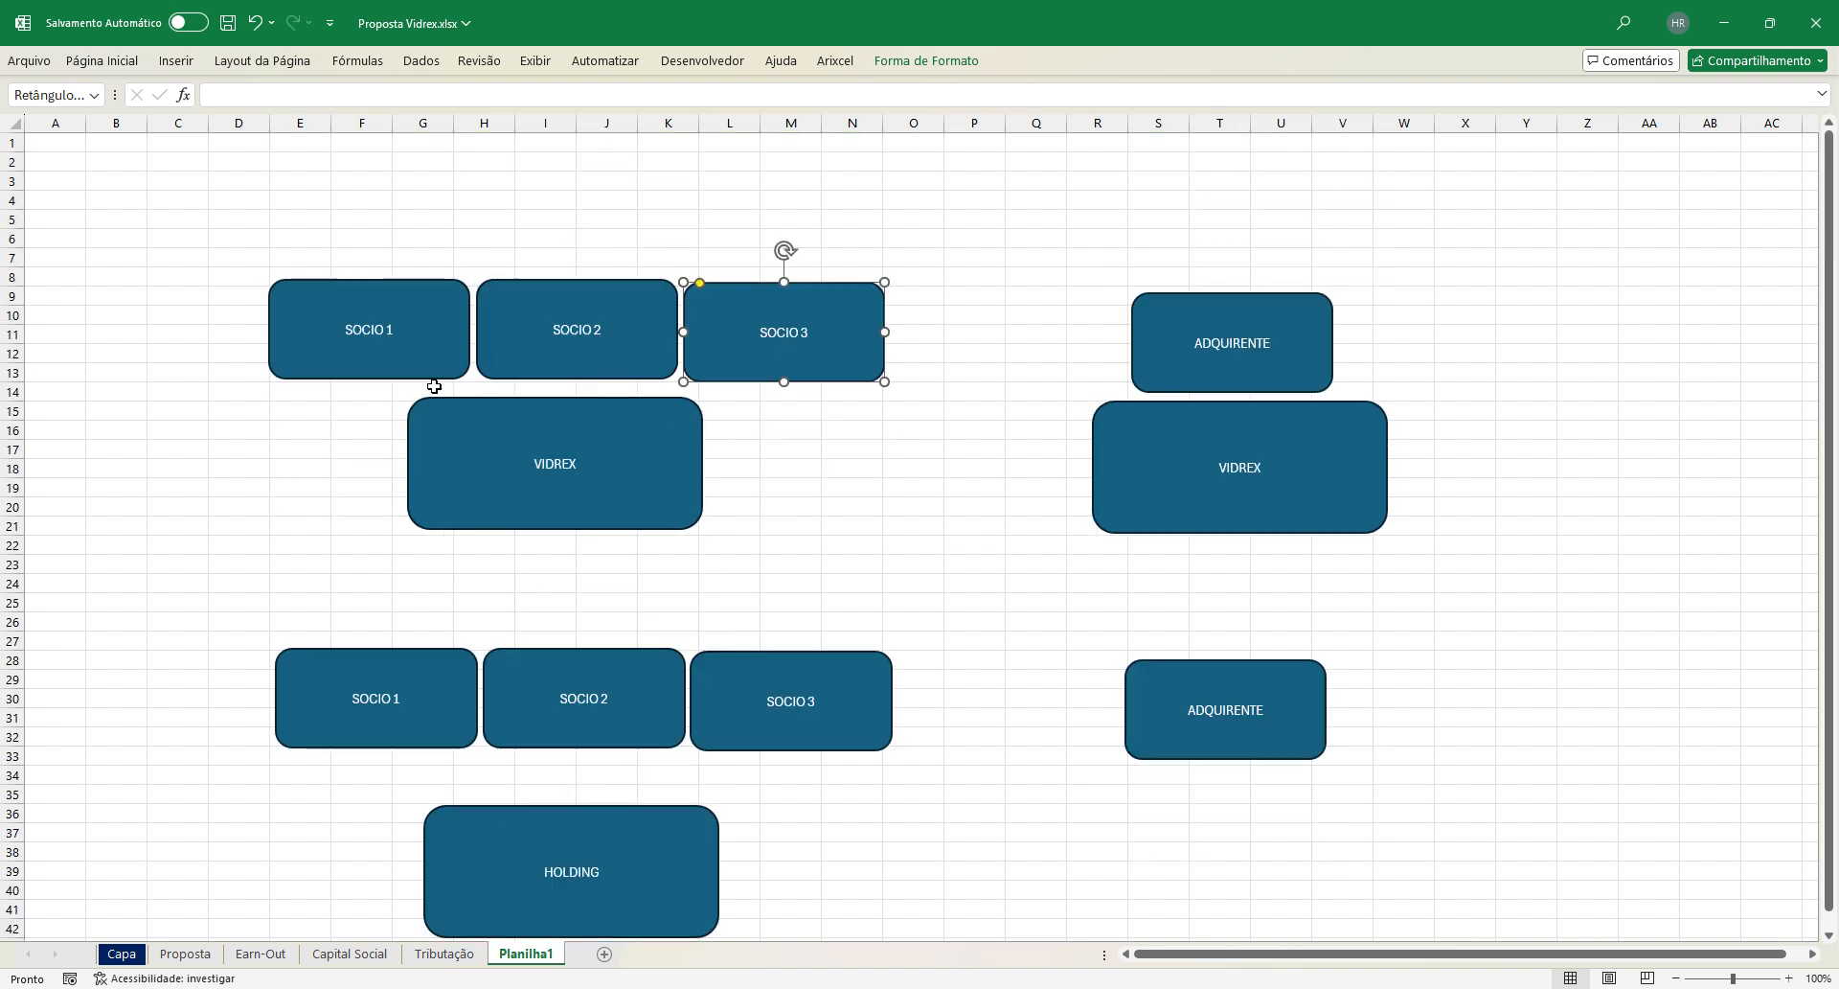
left_click(322, 326)
left_click(533, 332)
left_click(751, 372)
scroll(607, 718, "down", 4)
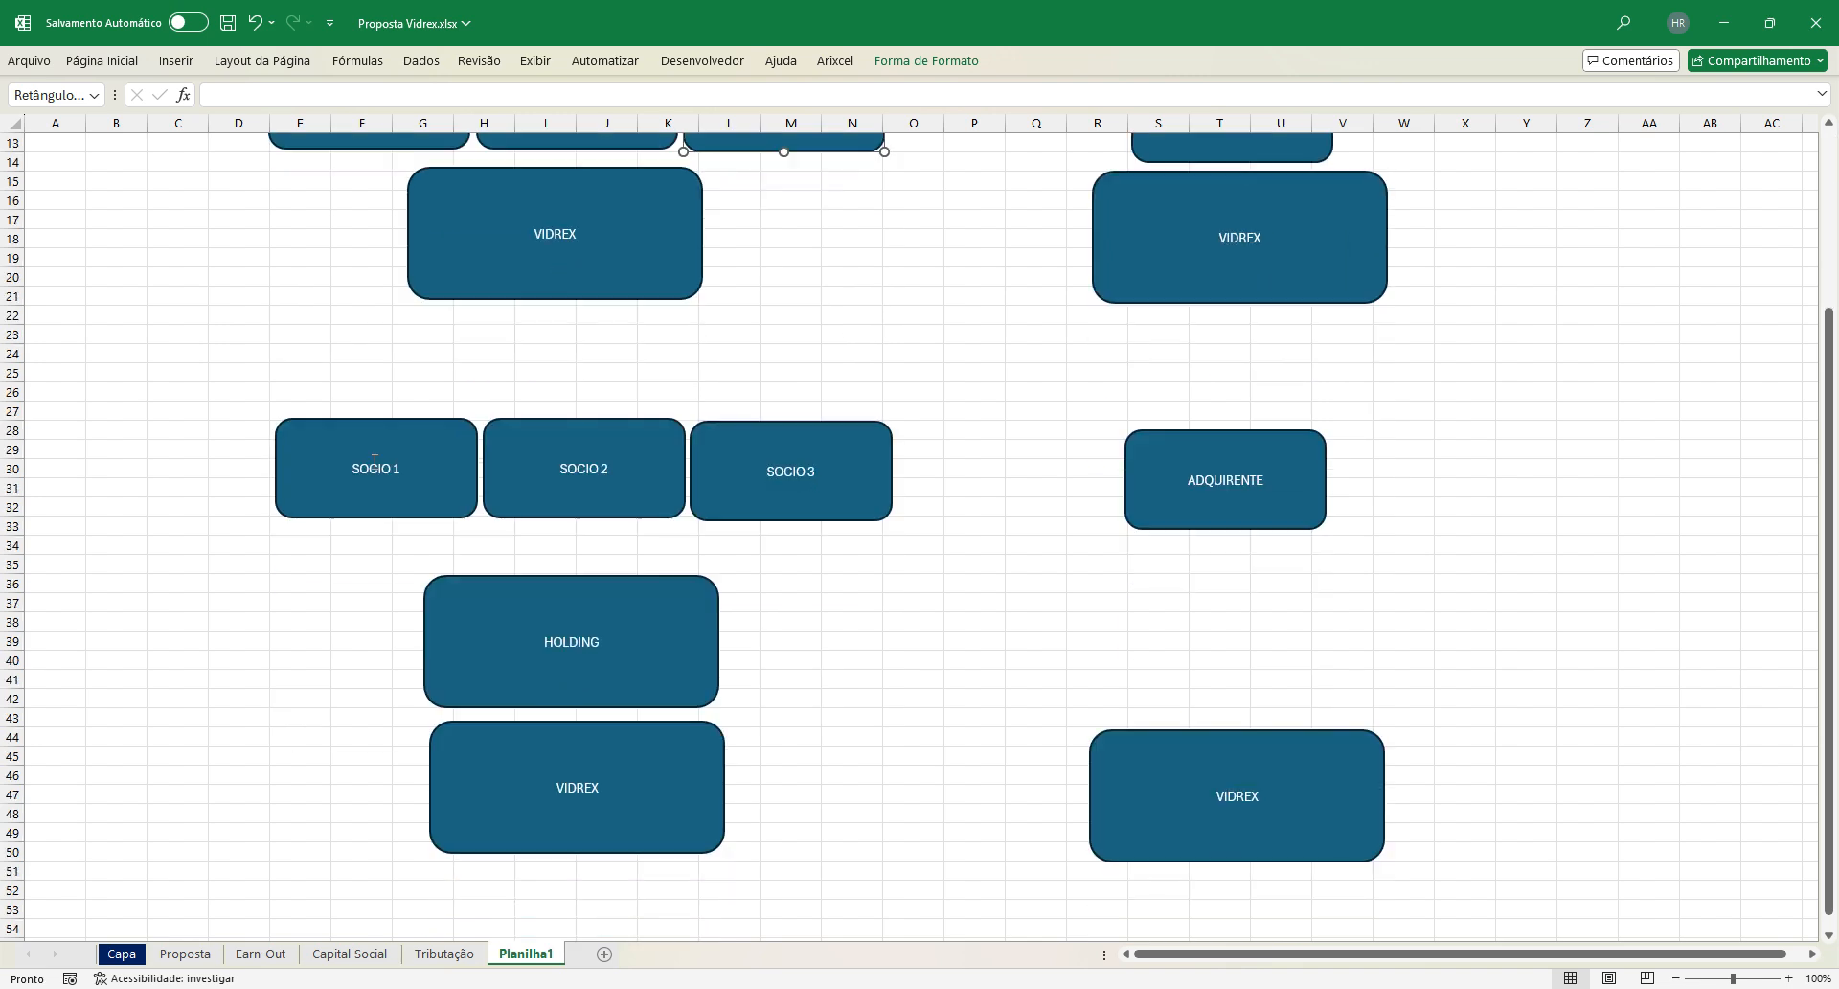
left_click(375, 461)
left_click_drag(579, 461, 582, 461)
left_click(754, 471)
left_click(852, 682)
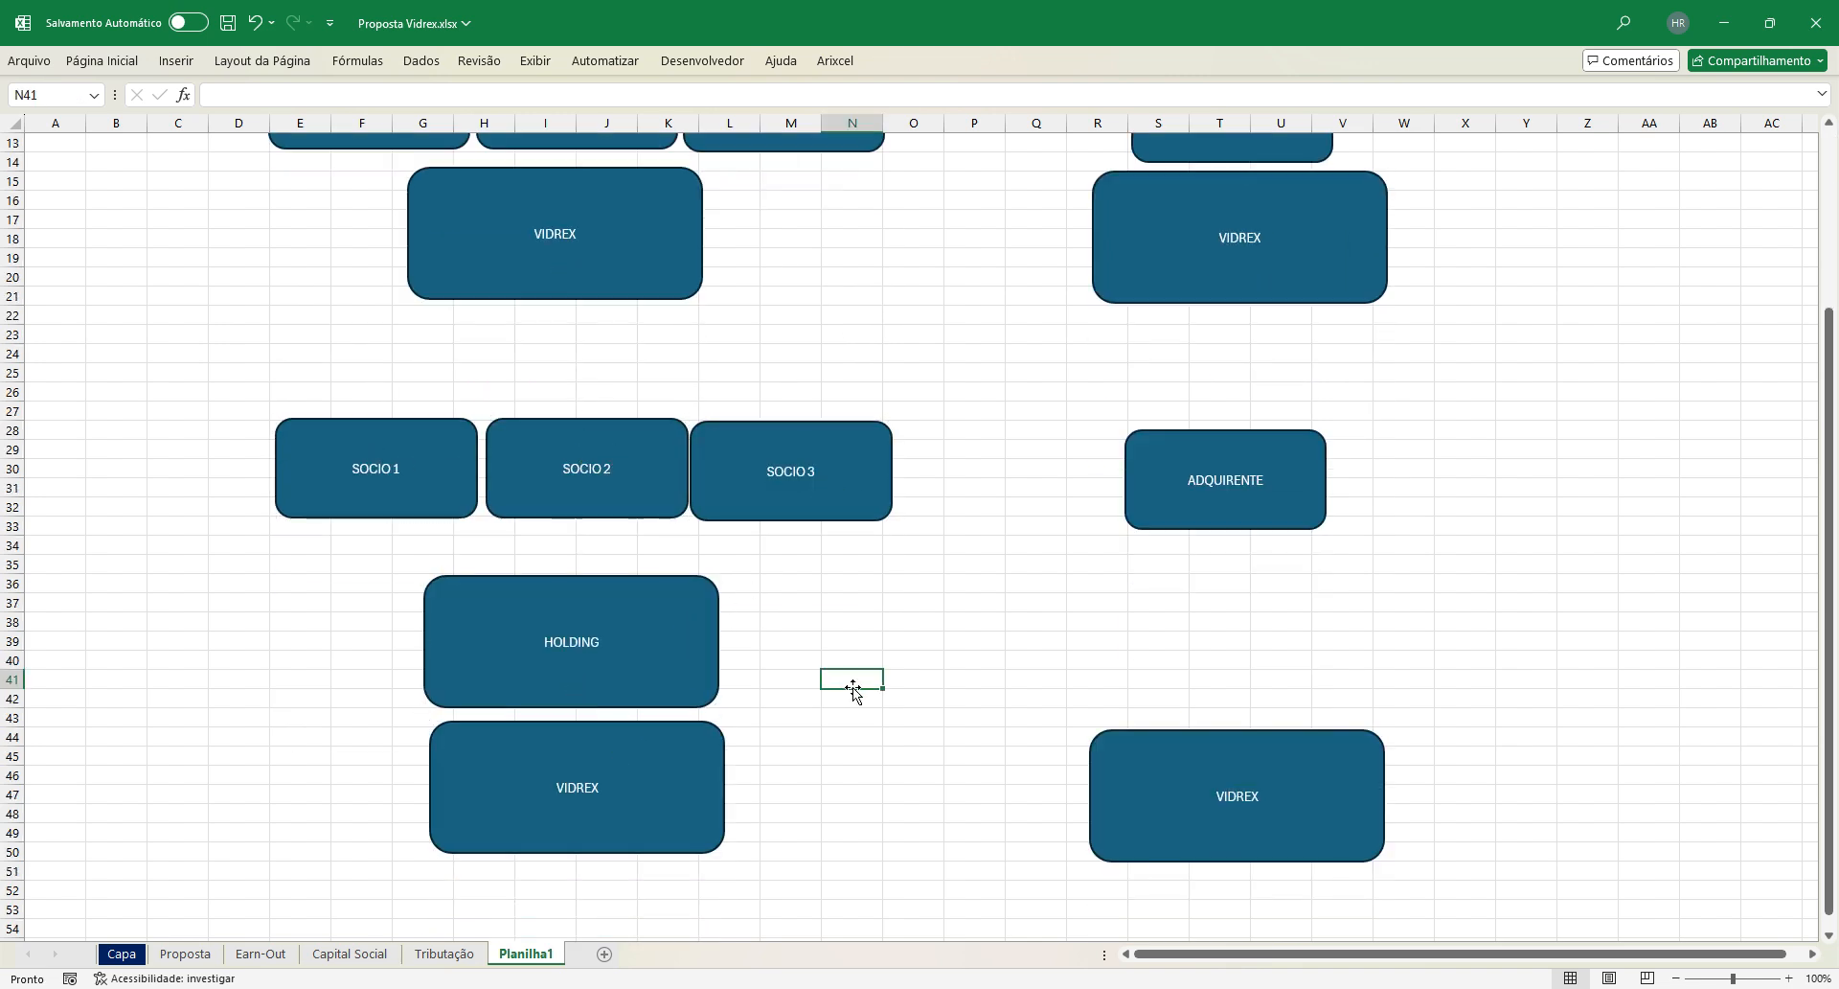
Step: Open the Tributação sheet and examine the Ganho de capital table, starting with the Valor da Venda row
left_click(421, 954)
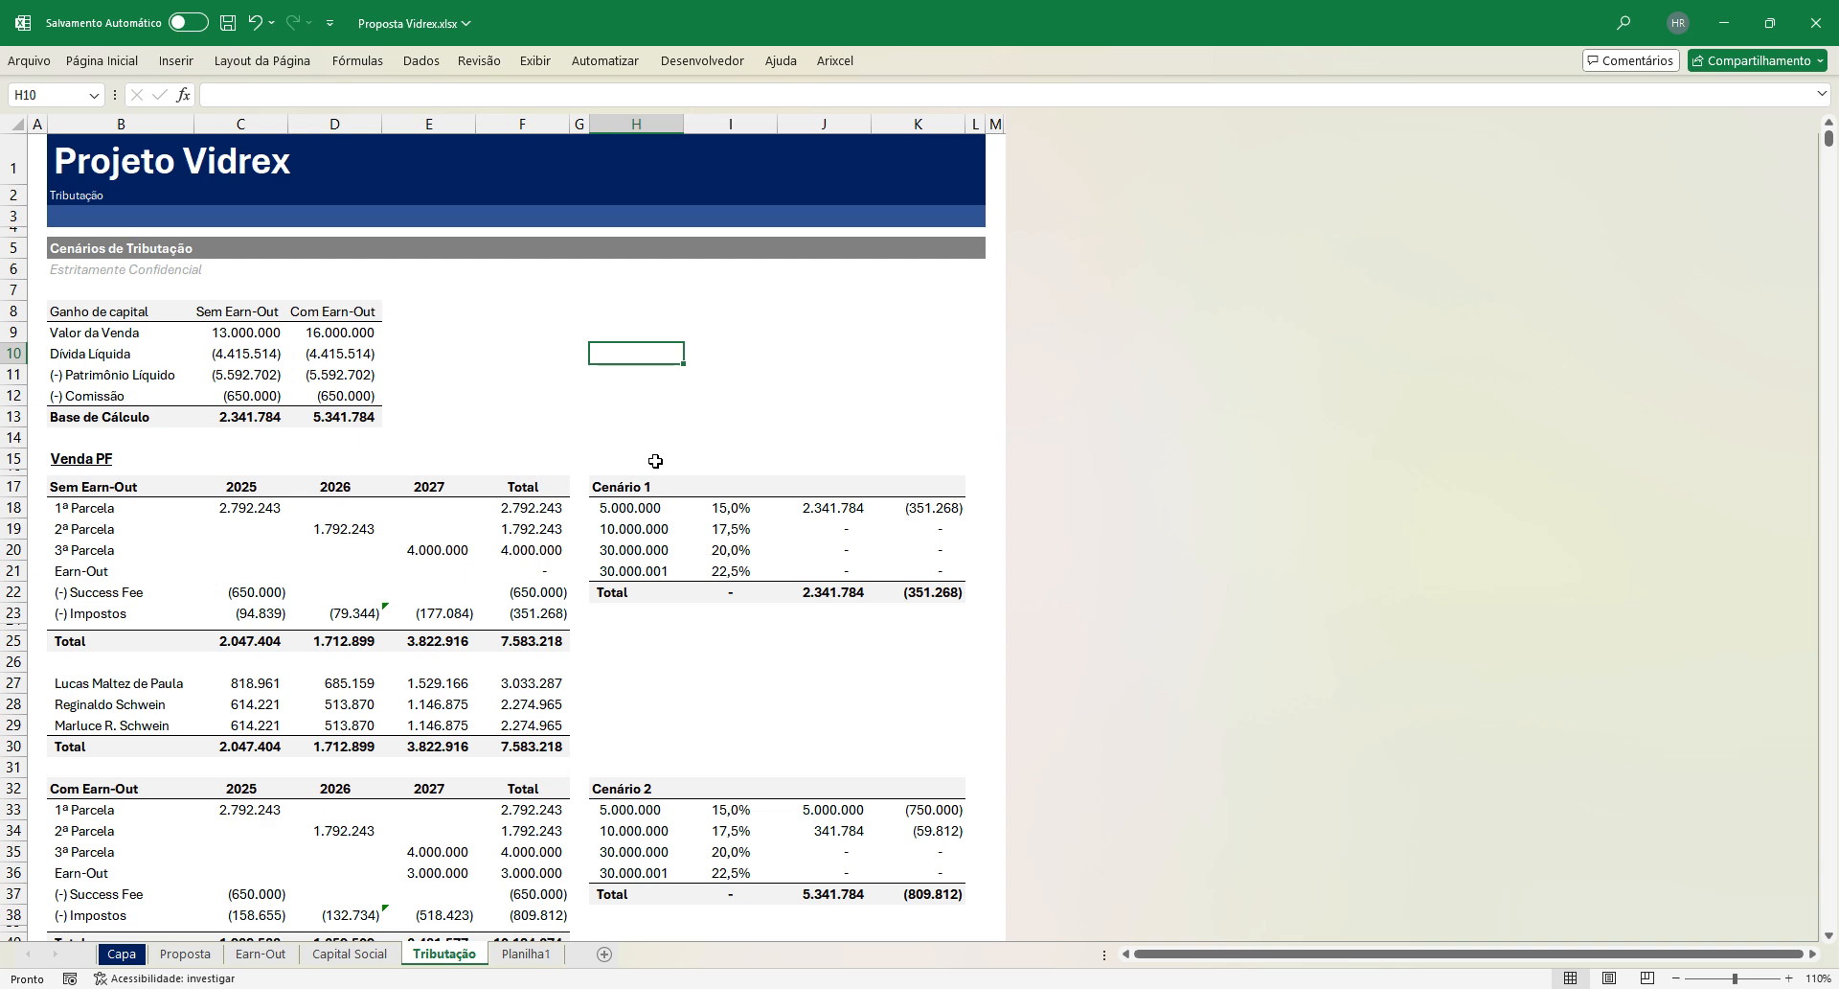
left_click(782, 417)
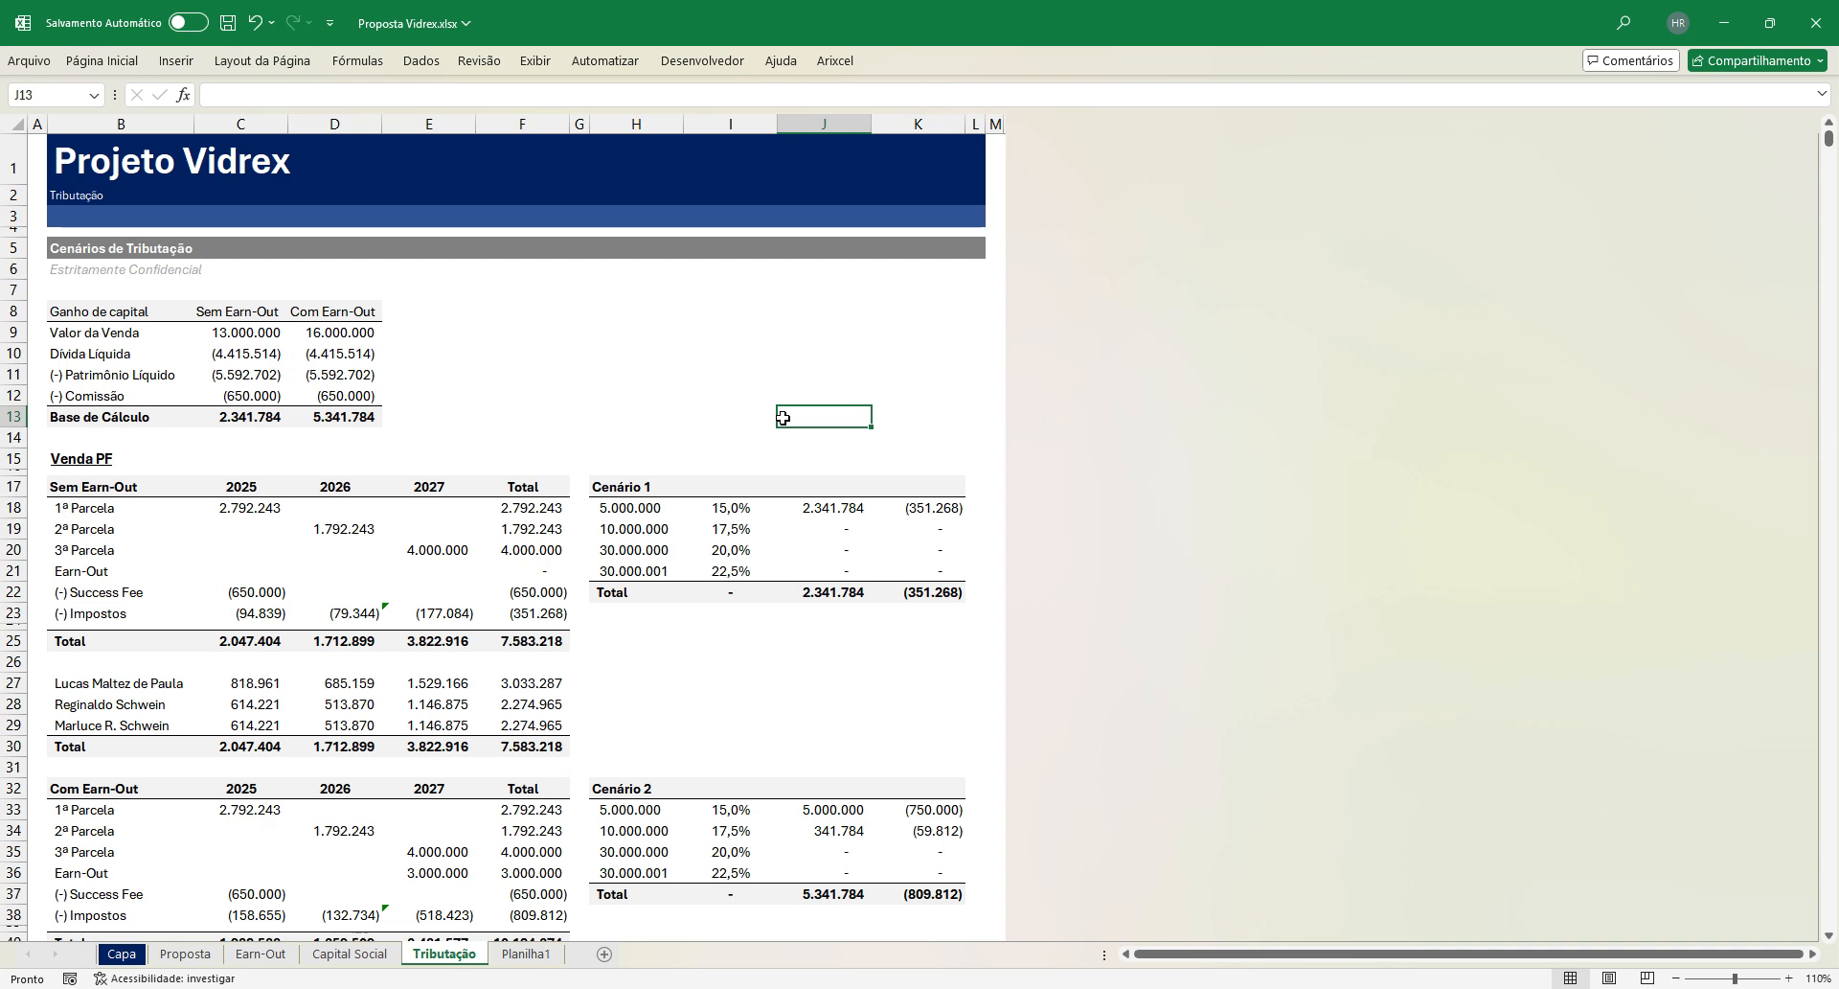
left_click(499, 349)
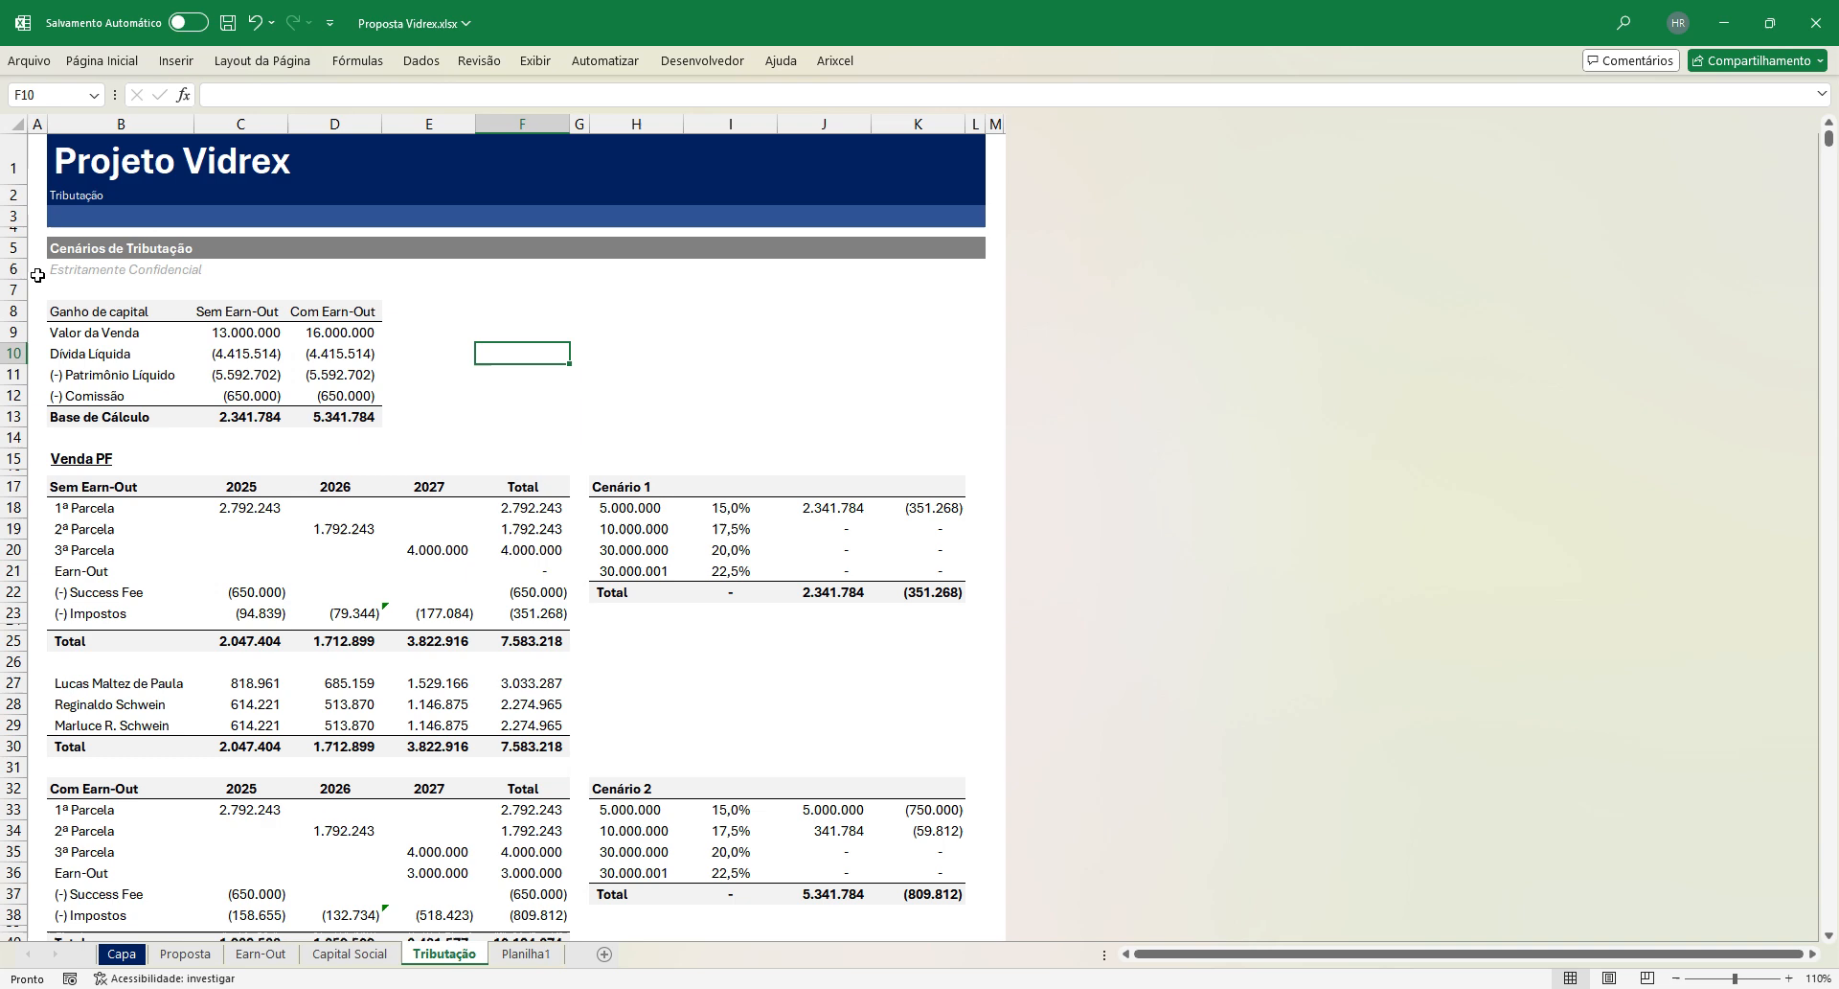
left_click(136, 305)
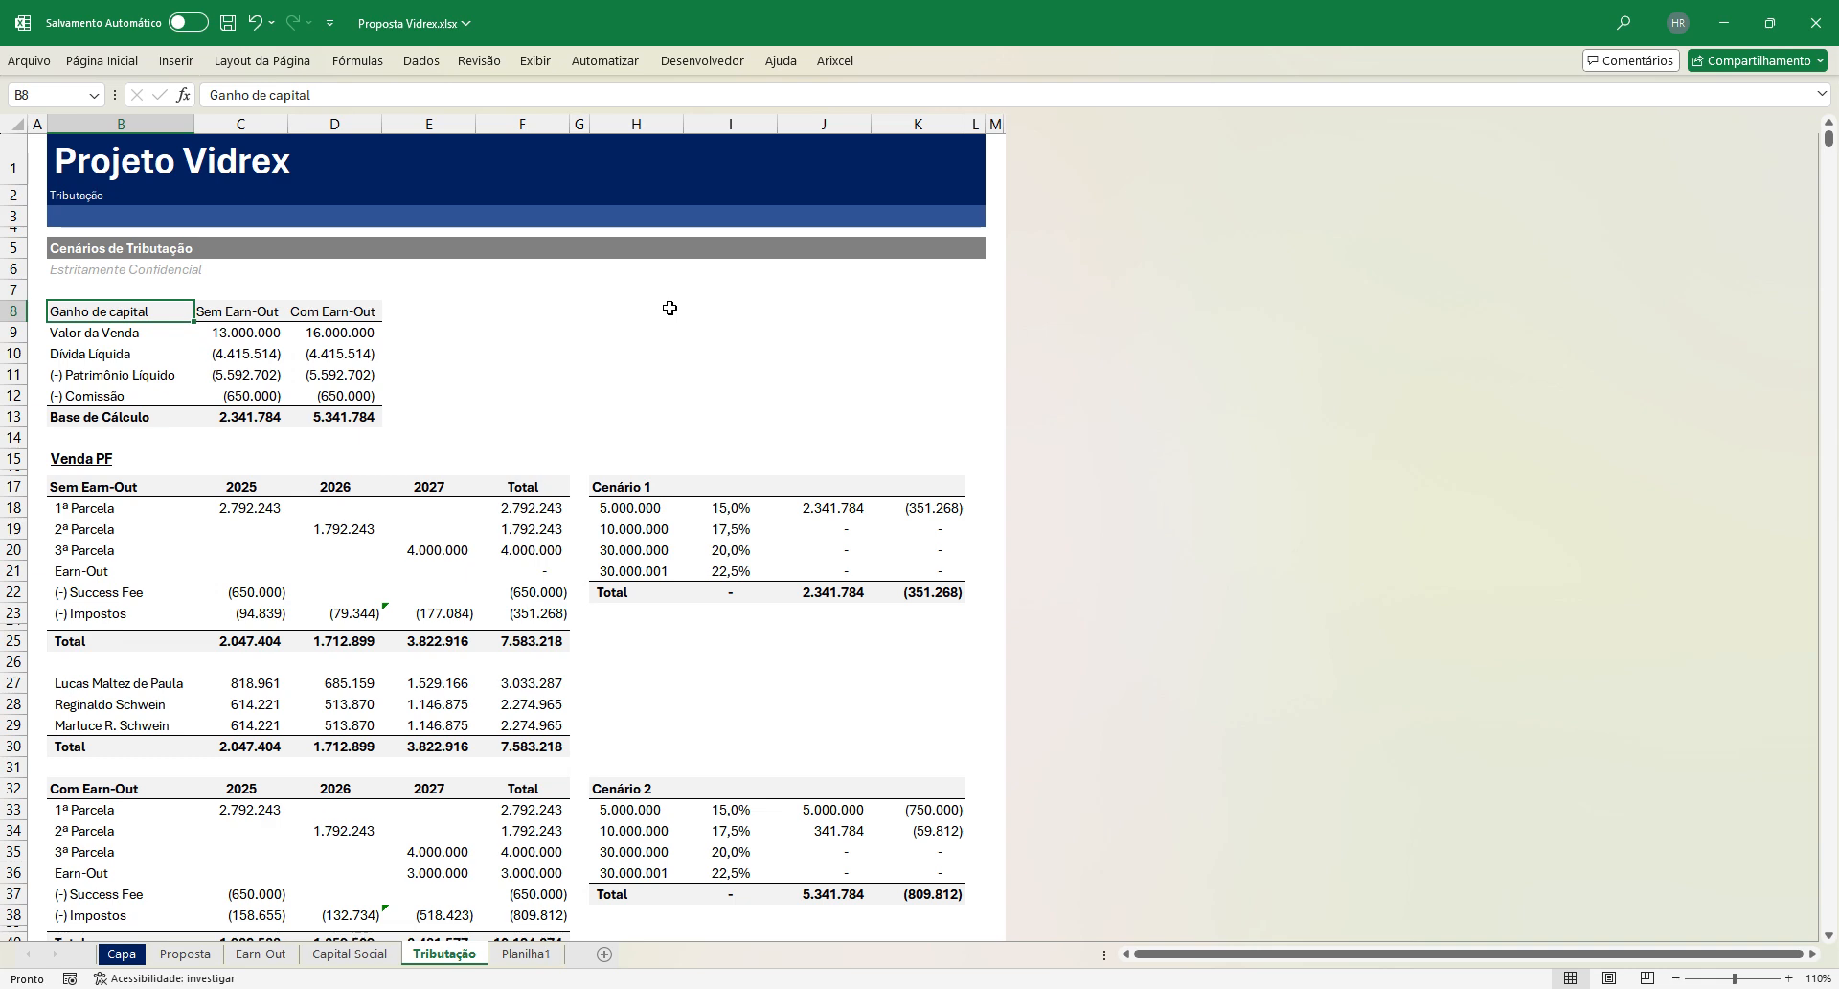
key("Down")
key("Right")
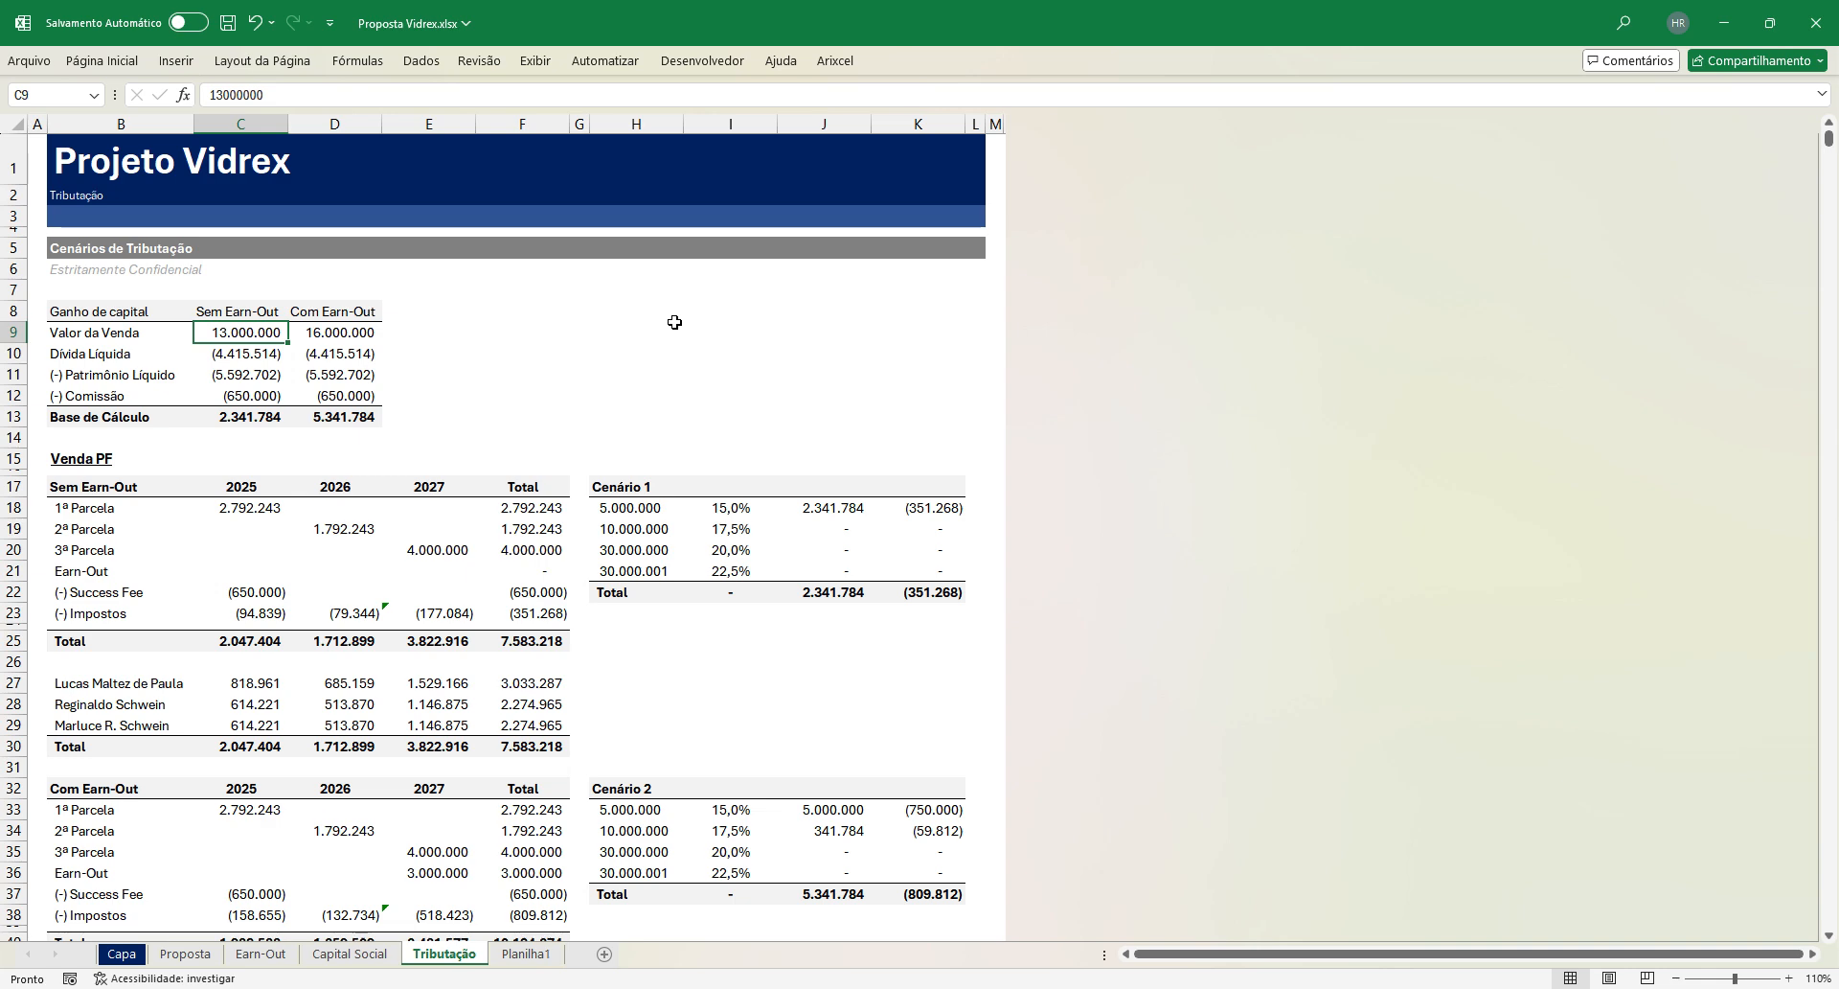
Step: Enter =C9+C10 in cell E9 to compute the sale value net of debt without earn-out
key("Down")
key("Right")
key("Right")
key("Right")
key("Left")
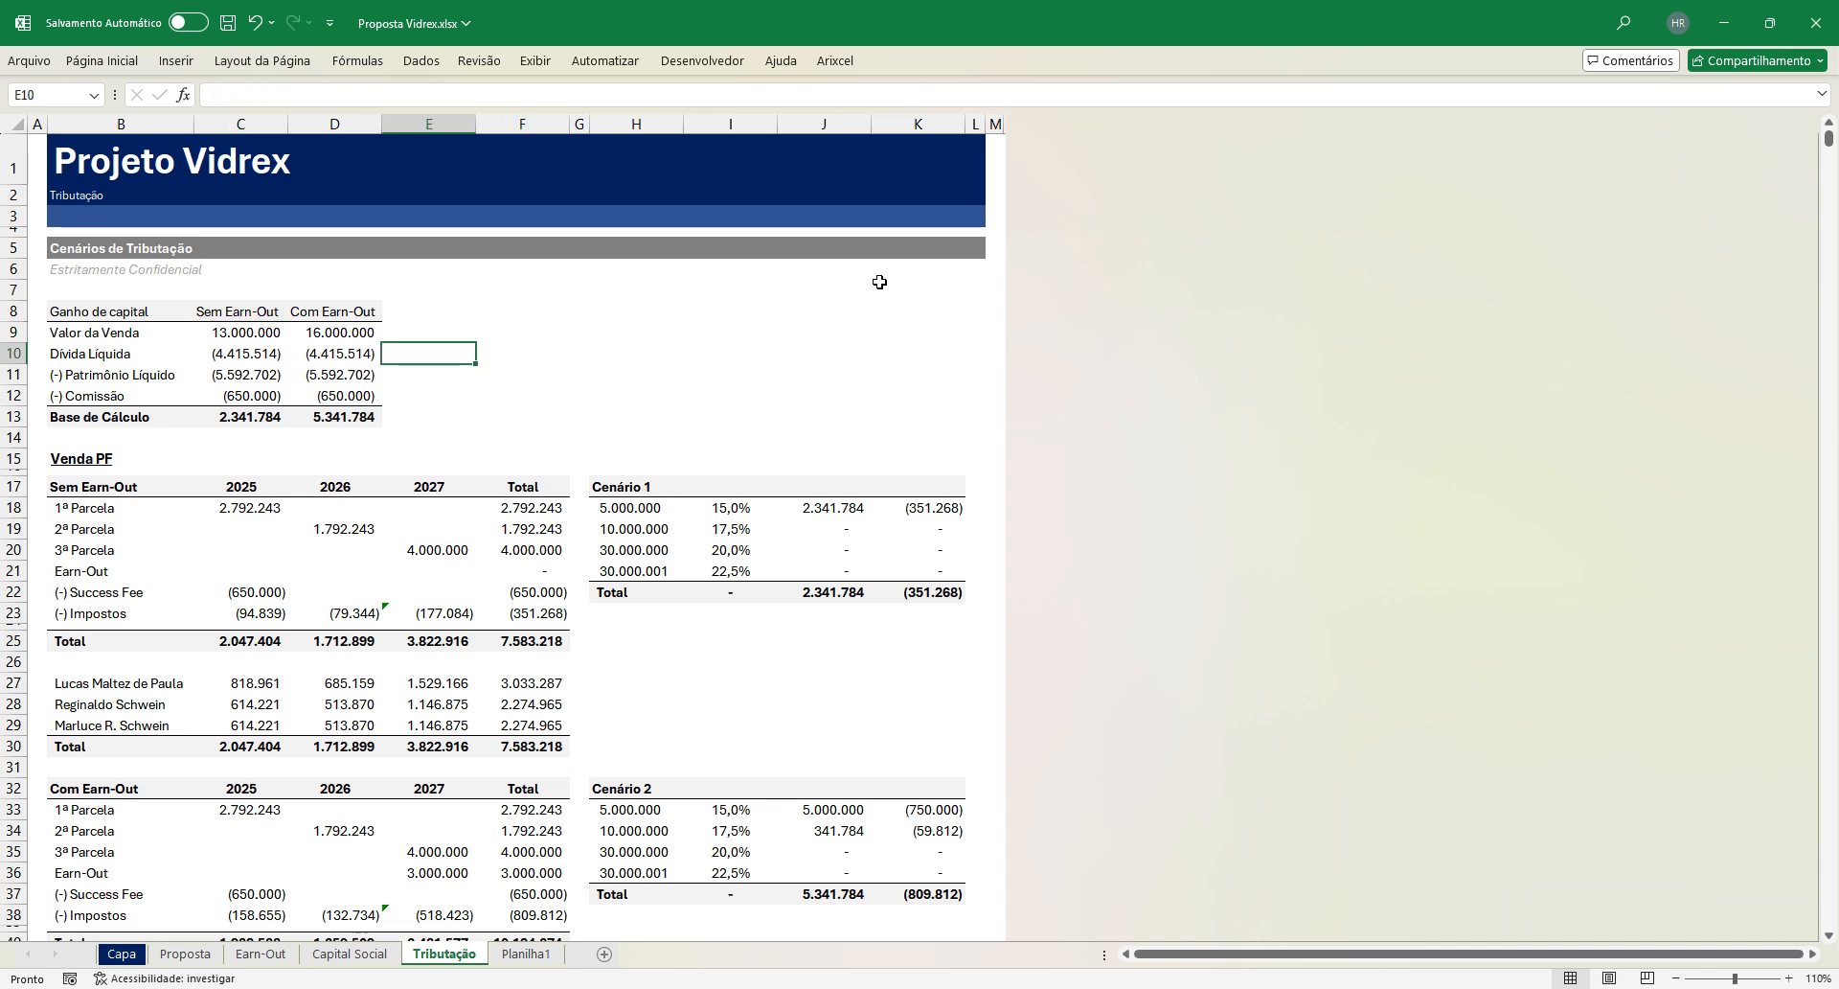
key("Up")
key("F2")
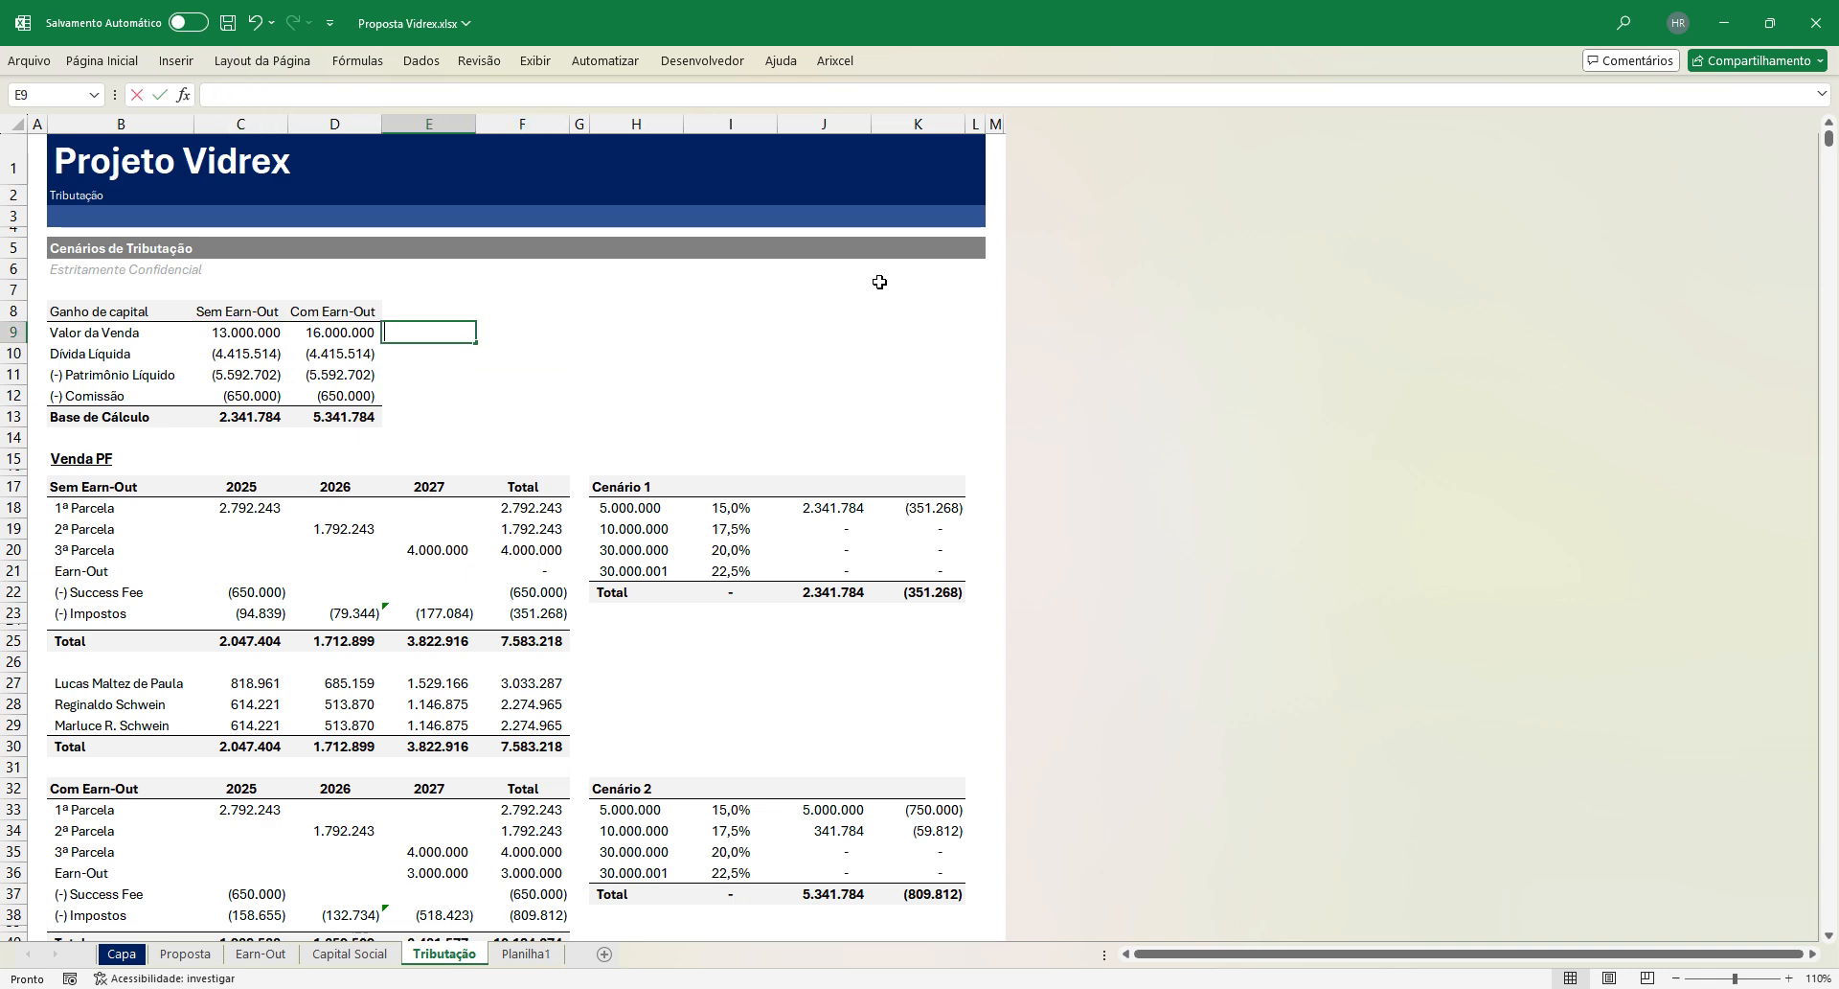
type("=")
key("Left")
key("Left")
key("Left")
key("Right")
type("+")
key("Left")
key("Left")
key("Down")
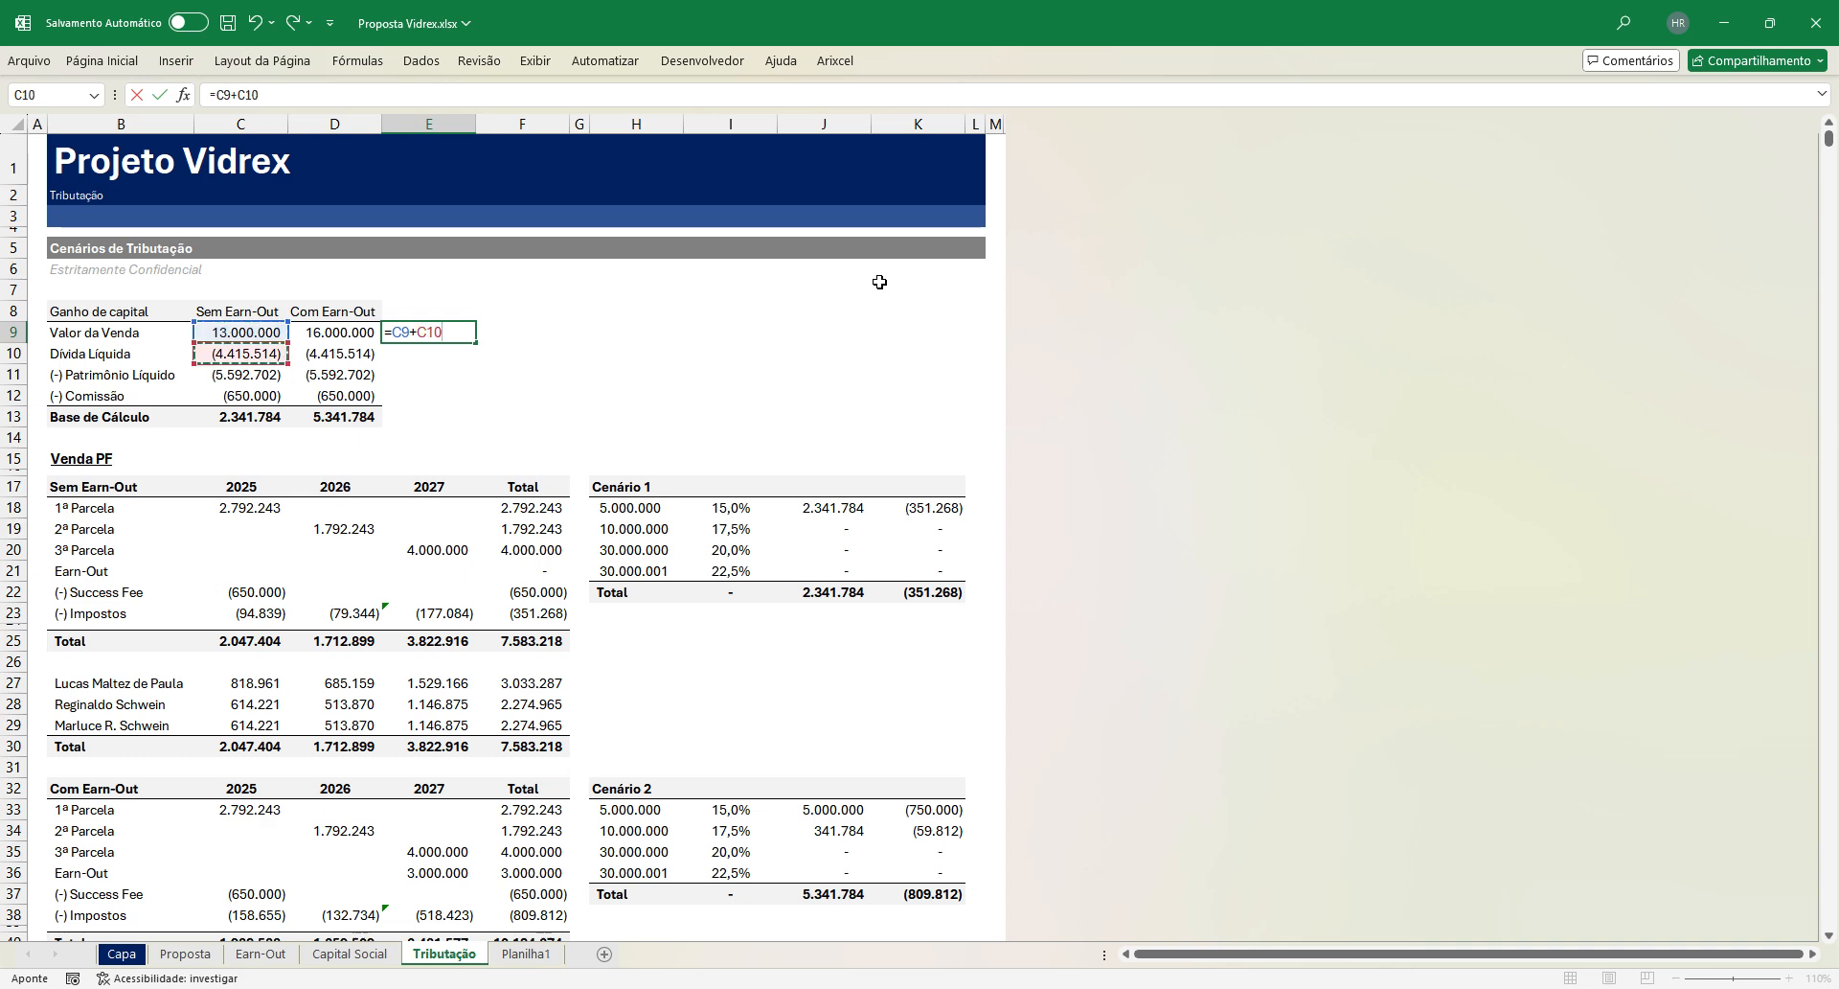
key("Return")
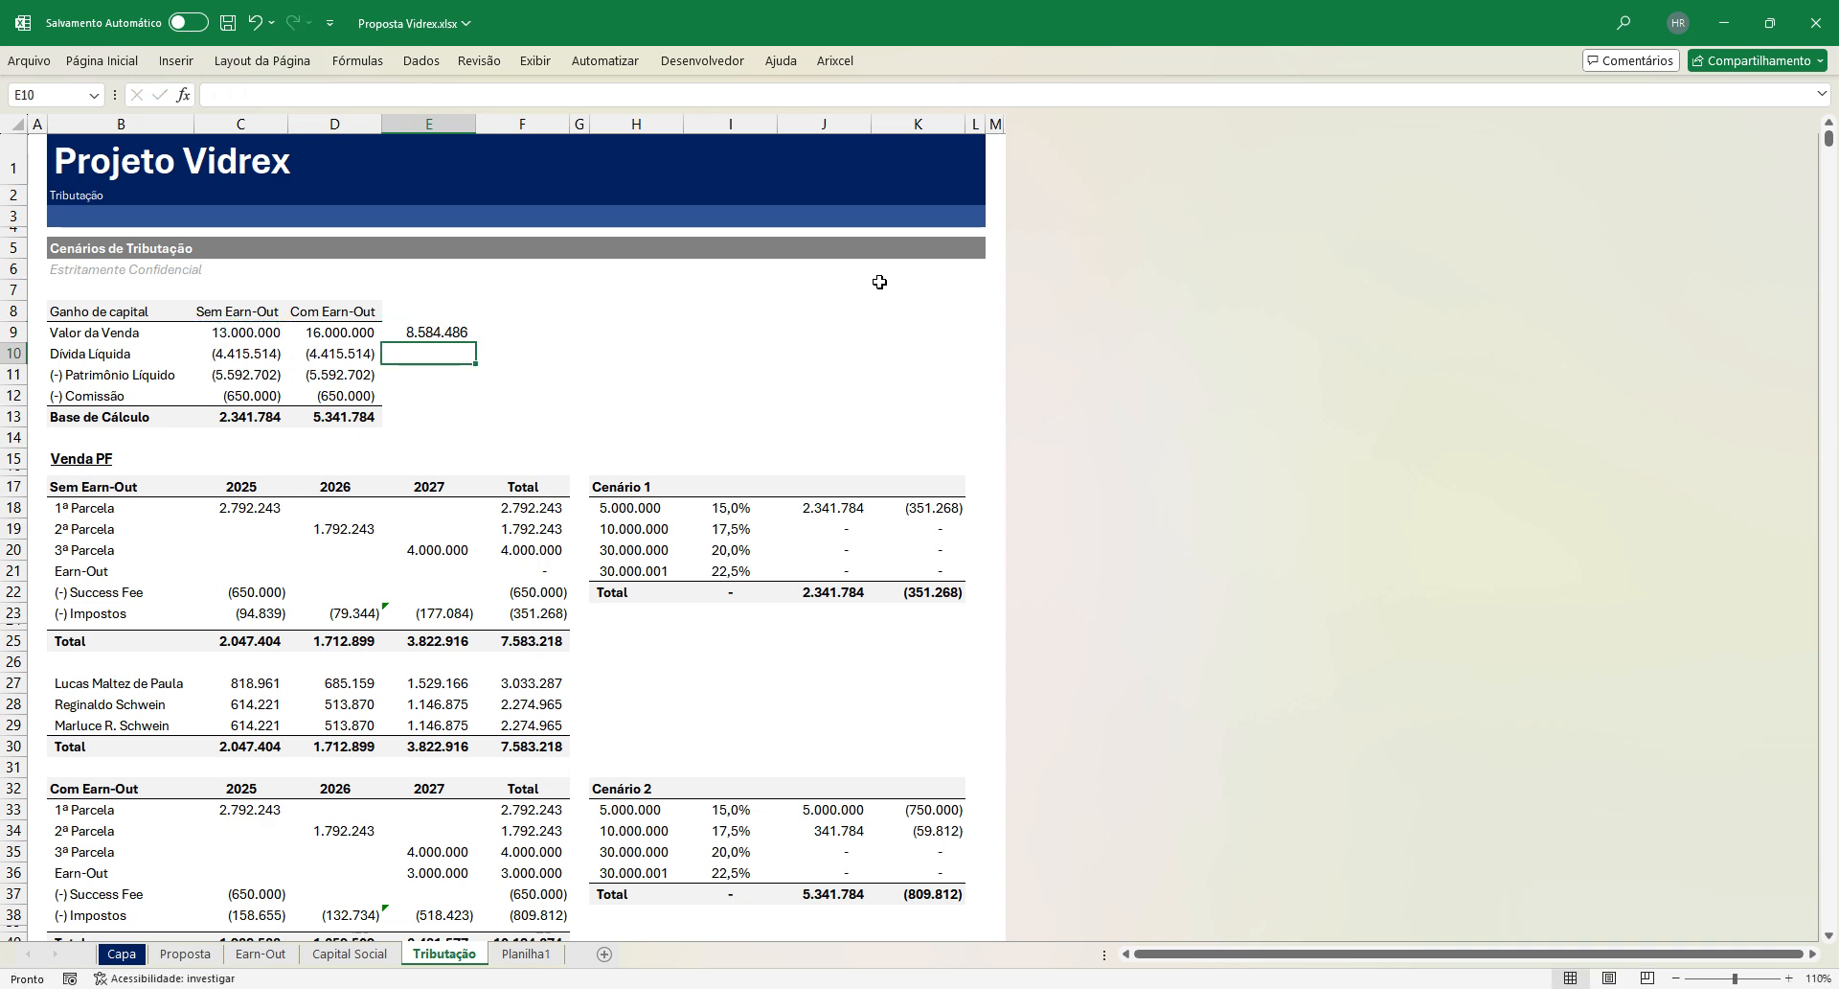
Step: Copy the net sale value formula from E9 into F9 for the Com Earn-Out case
key("Up")
key("shift+Right")
key("ctrl+r")
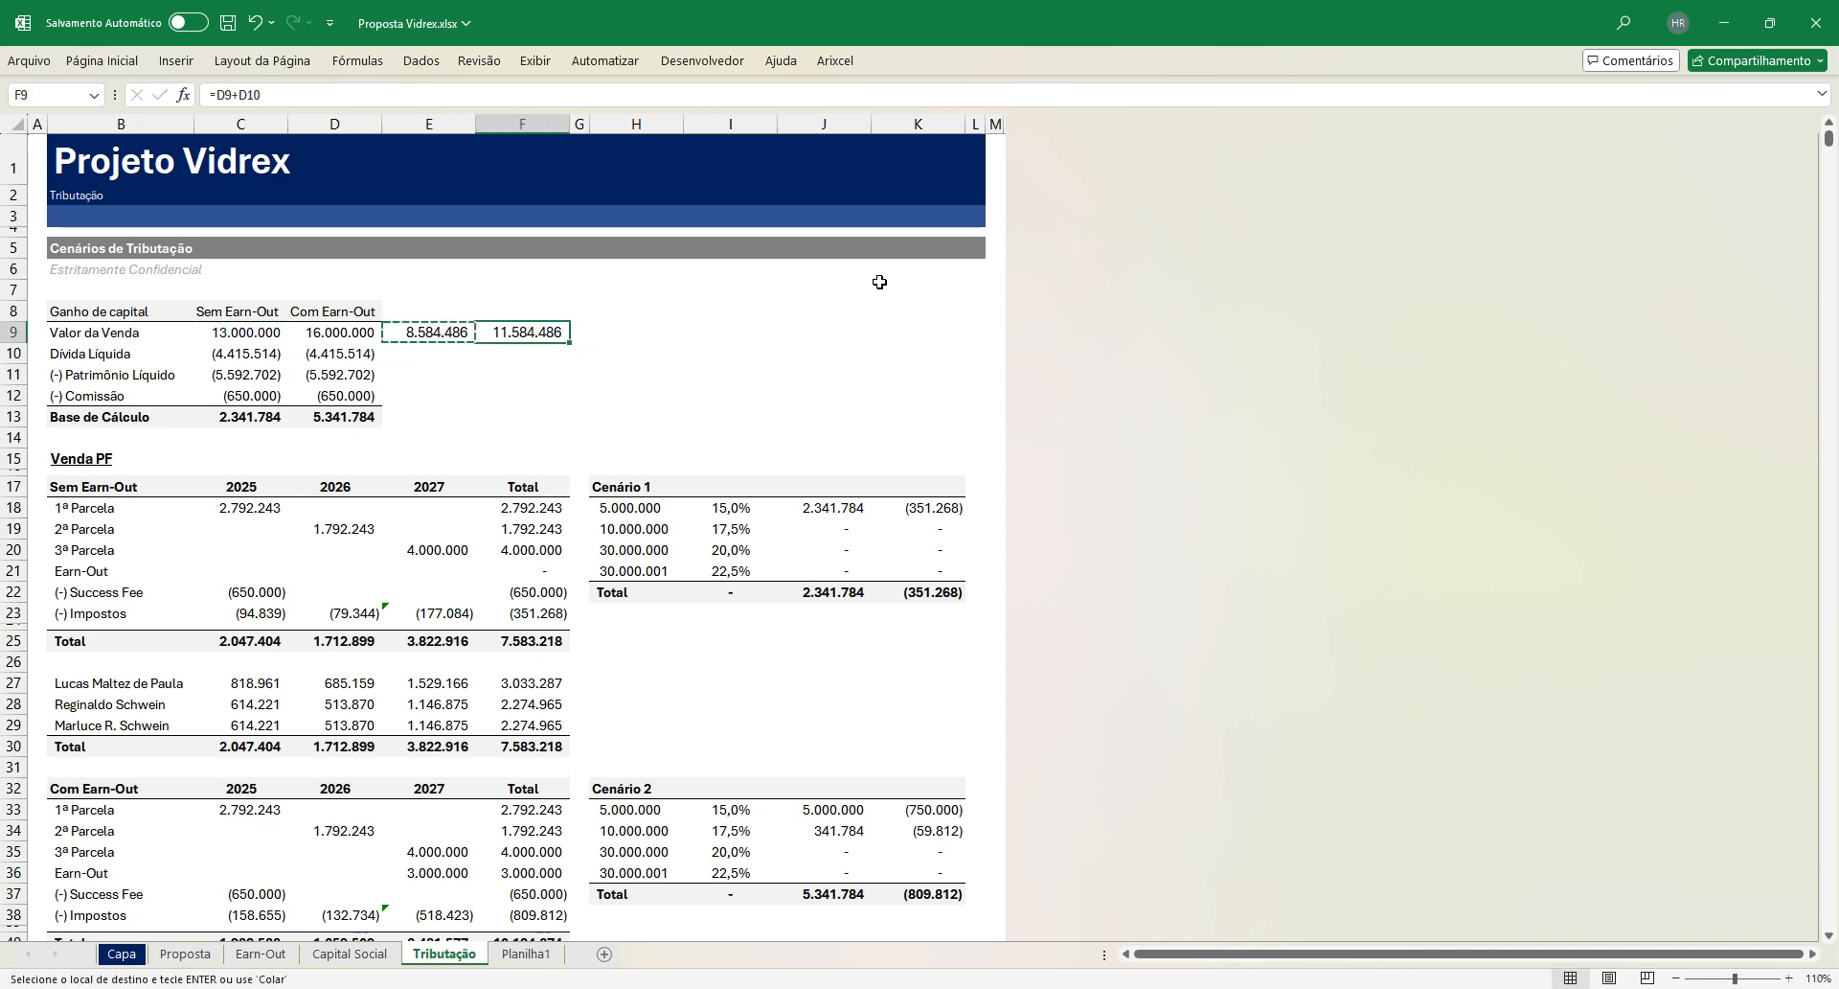
key("shift+Left")
key("Left")
key("Right")
key("shift+Right")
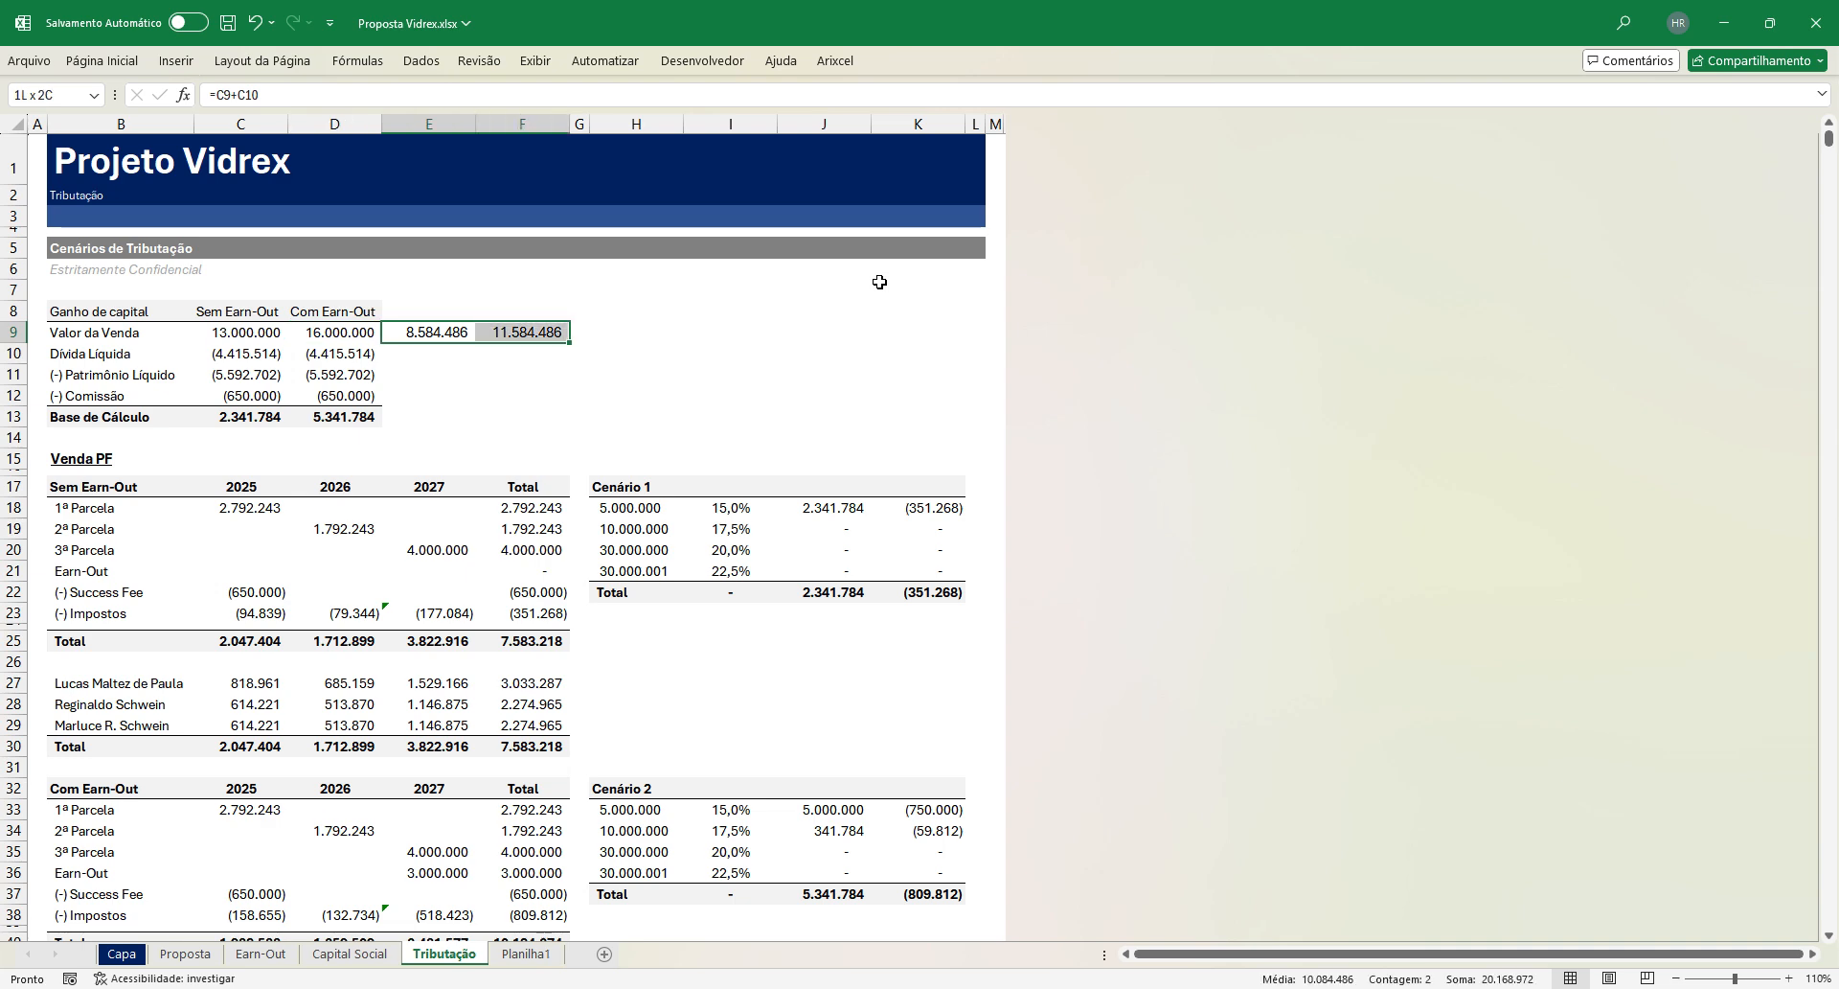
key("Left")
key("Right")
key("shift+Right")
key("shift+Left")
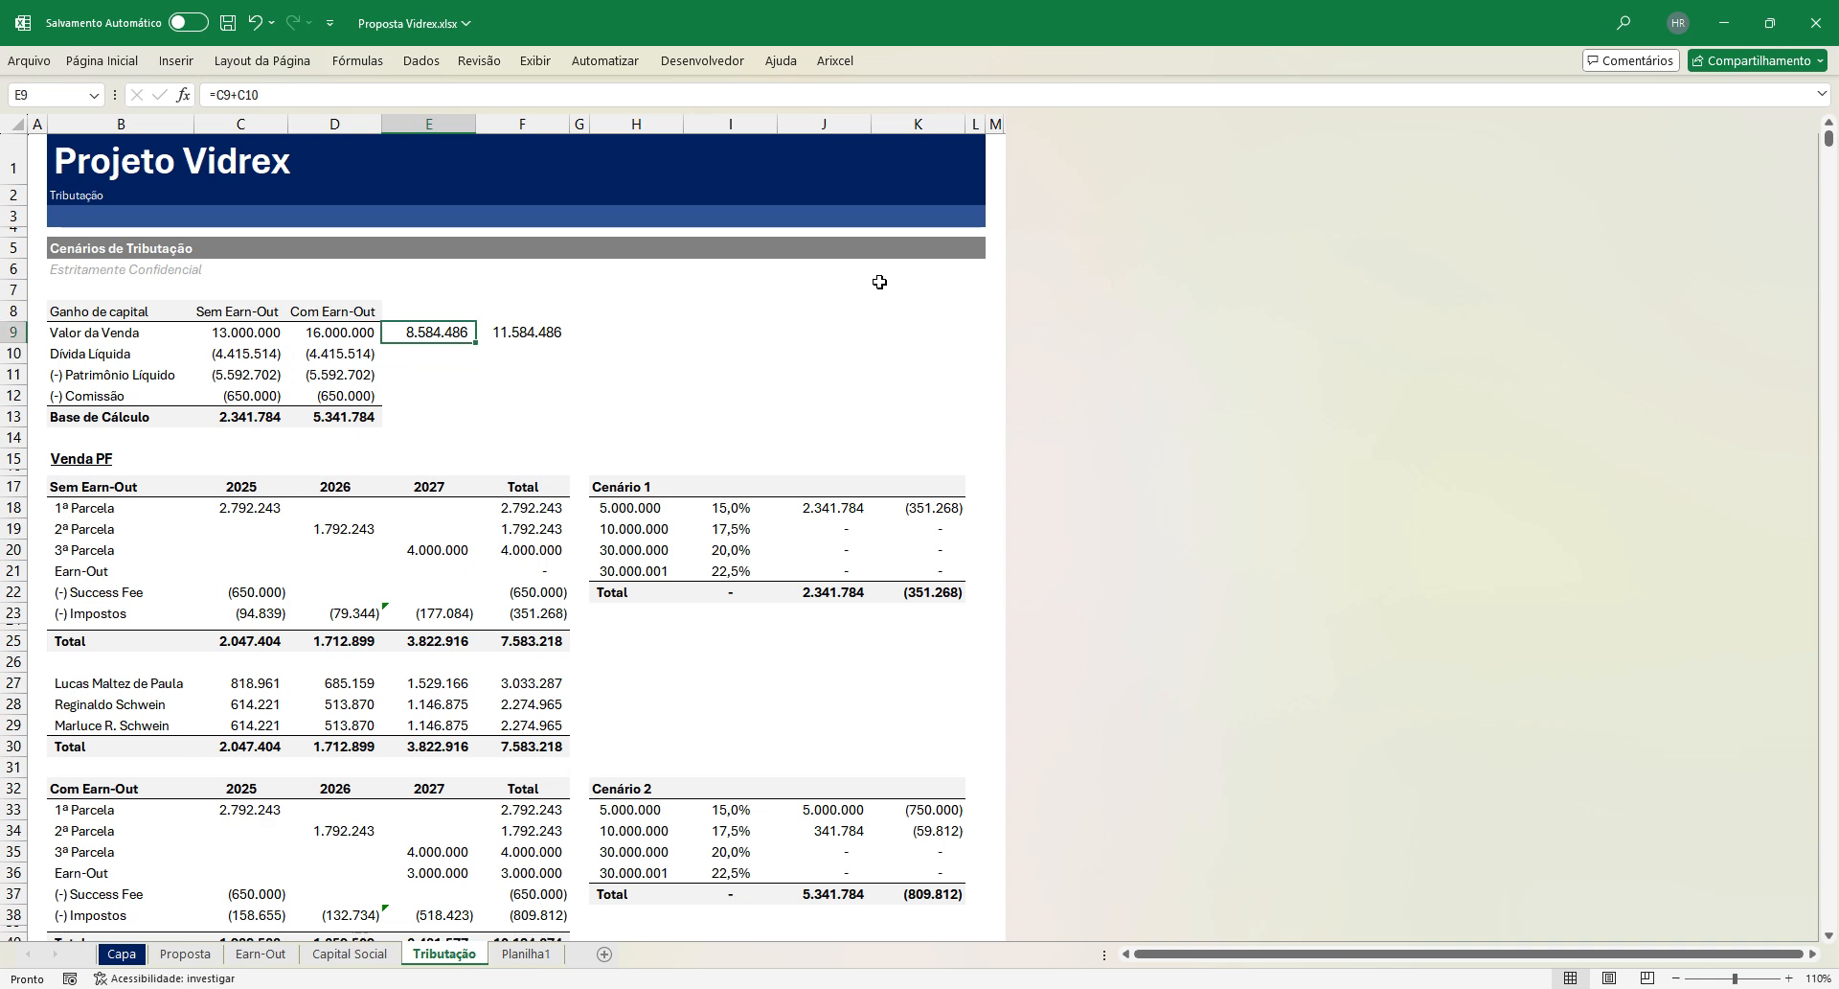
Step: Enter +E9+C12 in cell E10 to deduct the commission from the net sale value
key("Down")
key("F2")
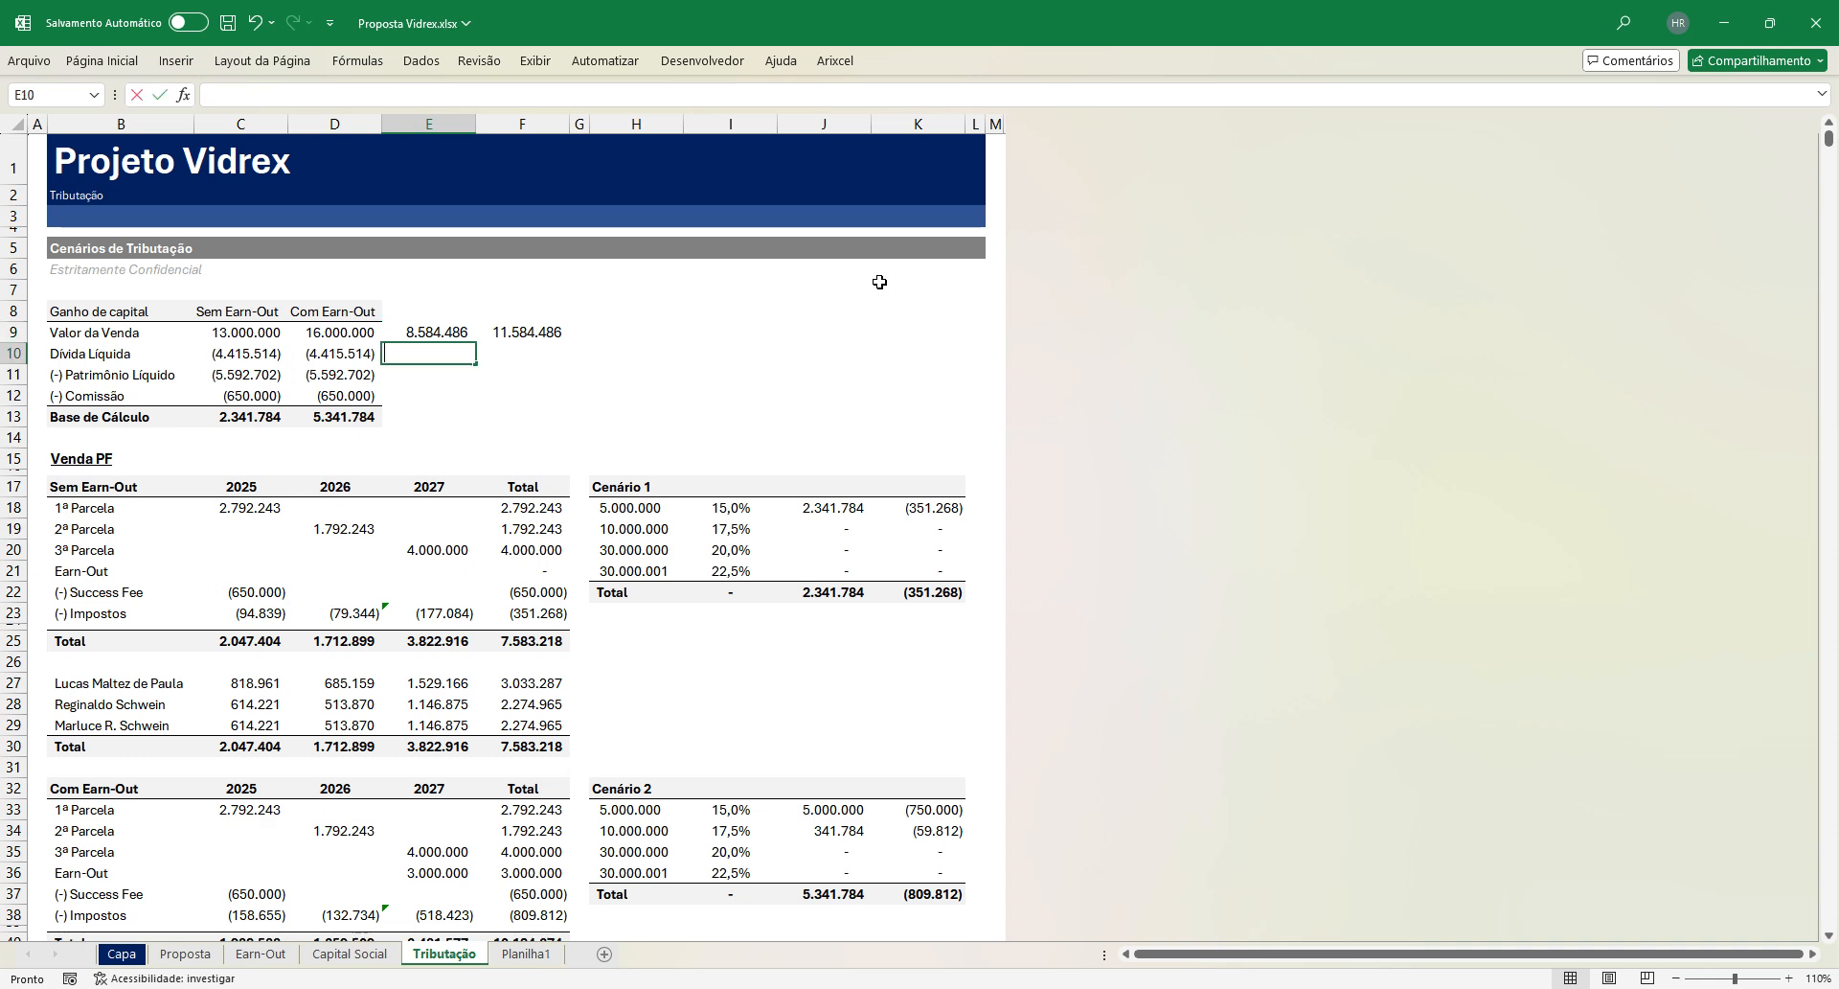
type("+")
key("Up")
type("+")
key("Left")
key("Left")
key("Down")
key("Down")
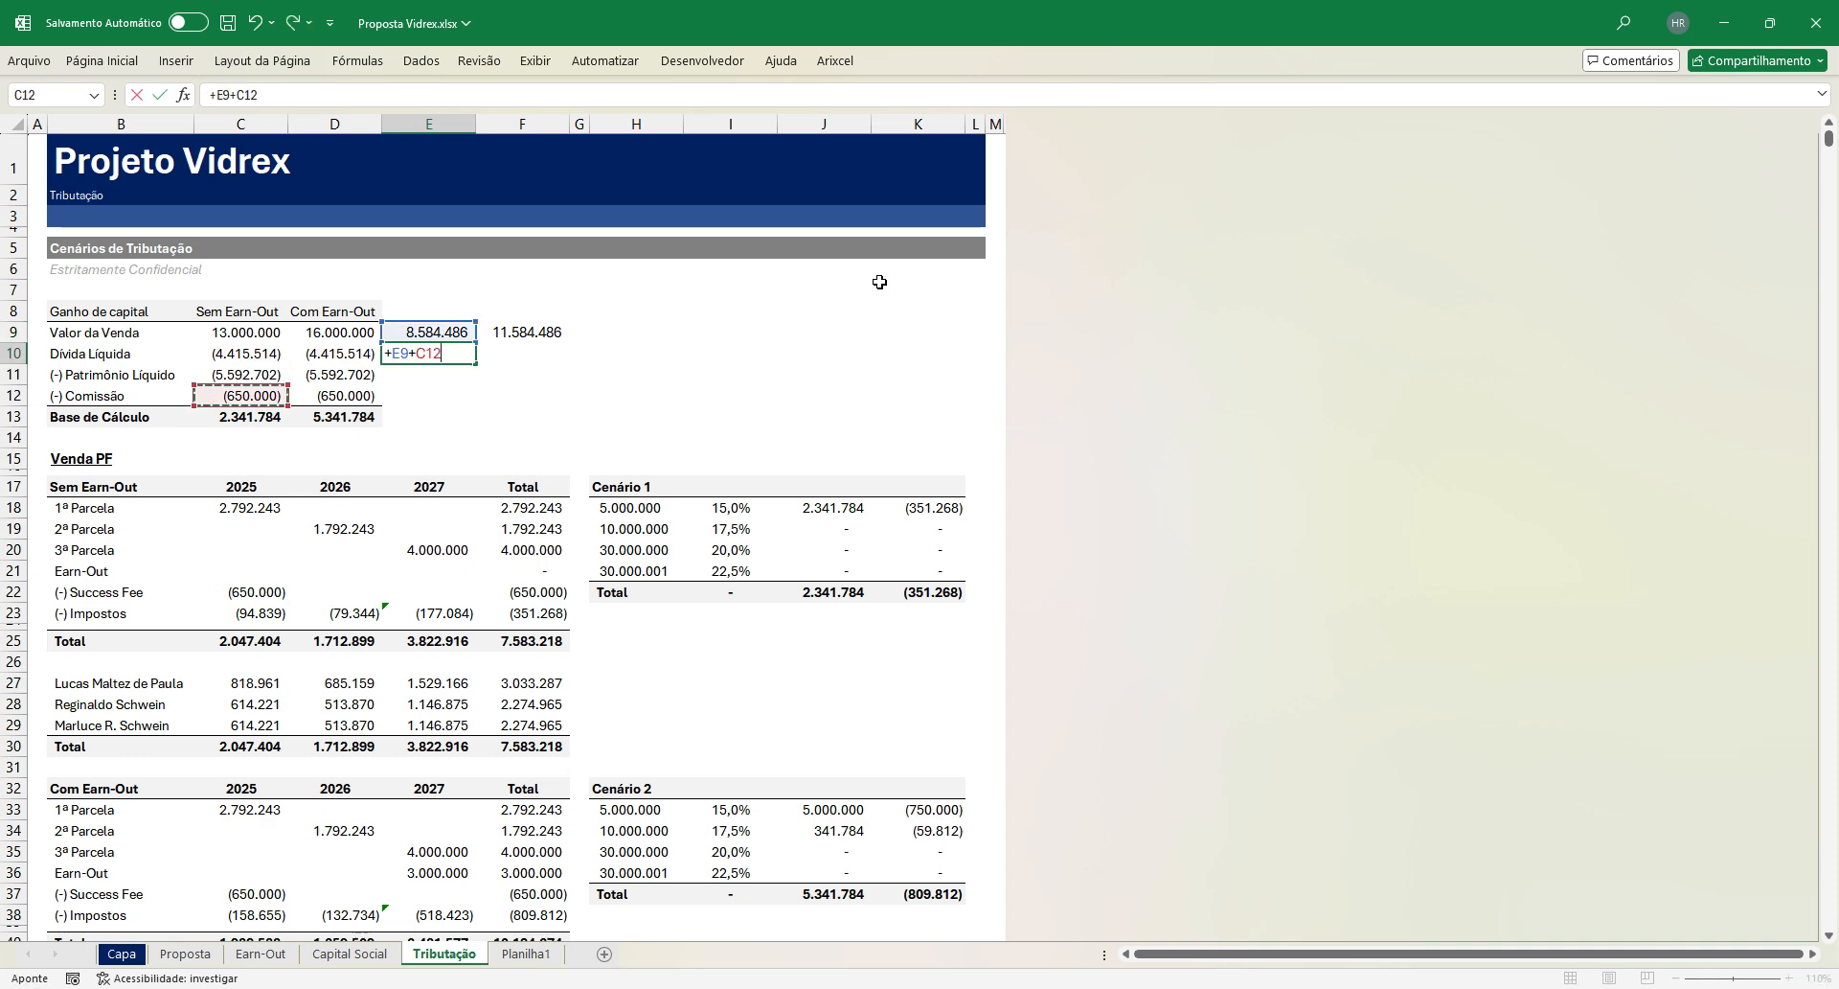
key("ctrl+Return")
Step: Copy the commission deduction formula from E10 into F10 for the Com Earn-Out case
key("ctrl+c")
key("Right")
key("ctrl+v")
key("Left")
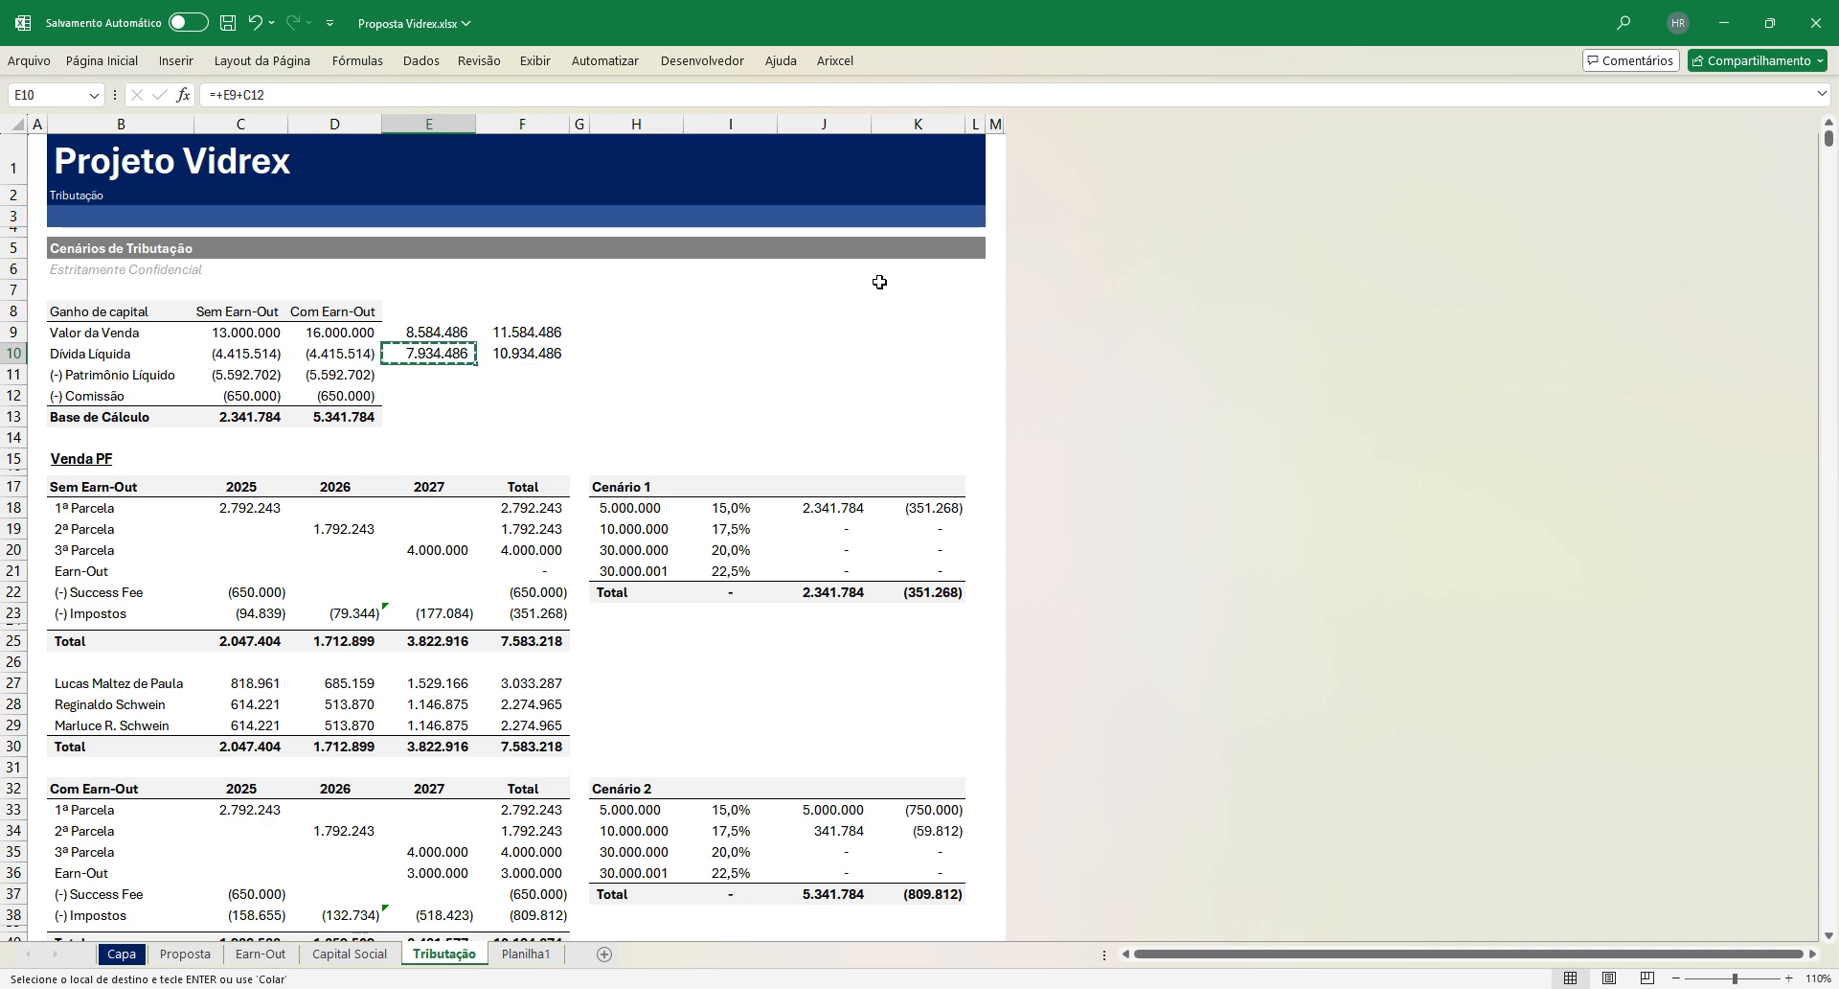
key("shift+Right")
key("Escape")
key("Left")
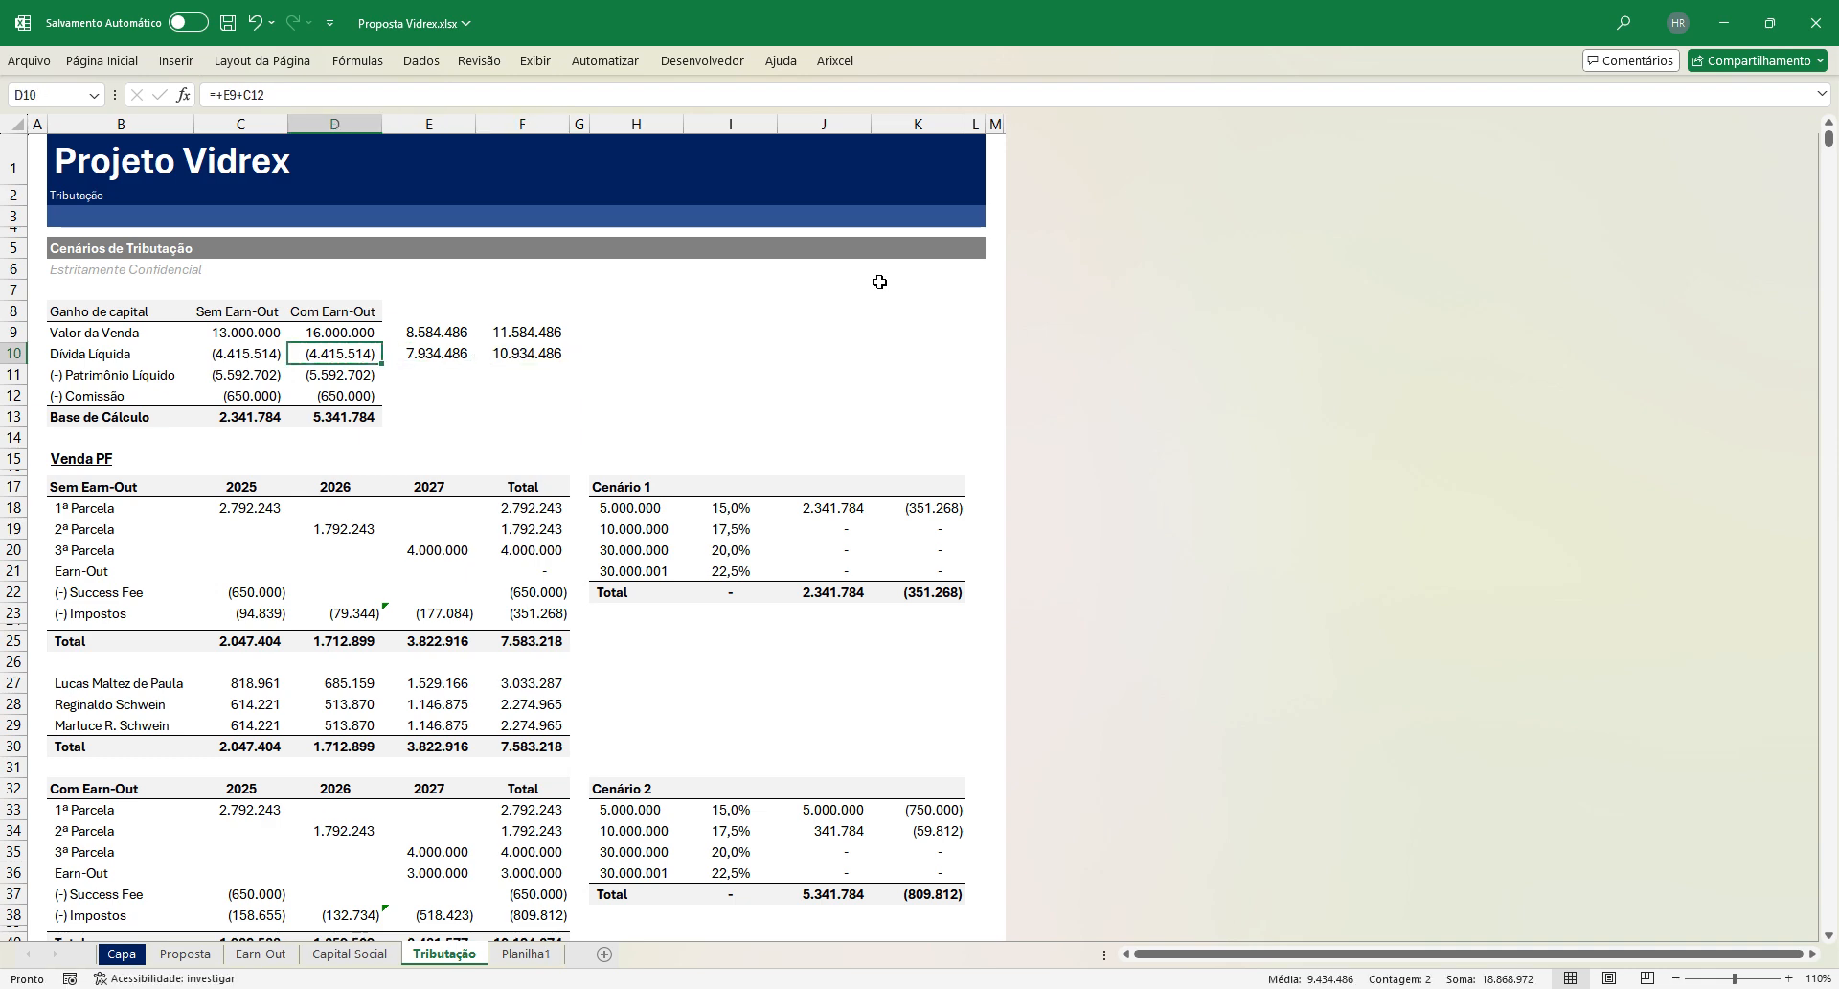
key("Right")
key("shift+Right")
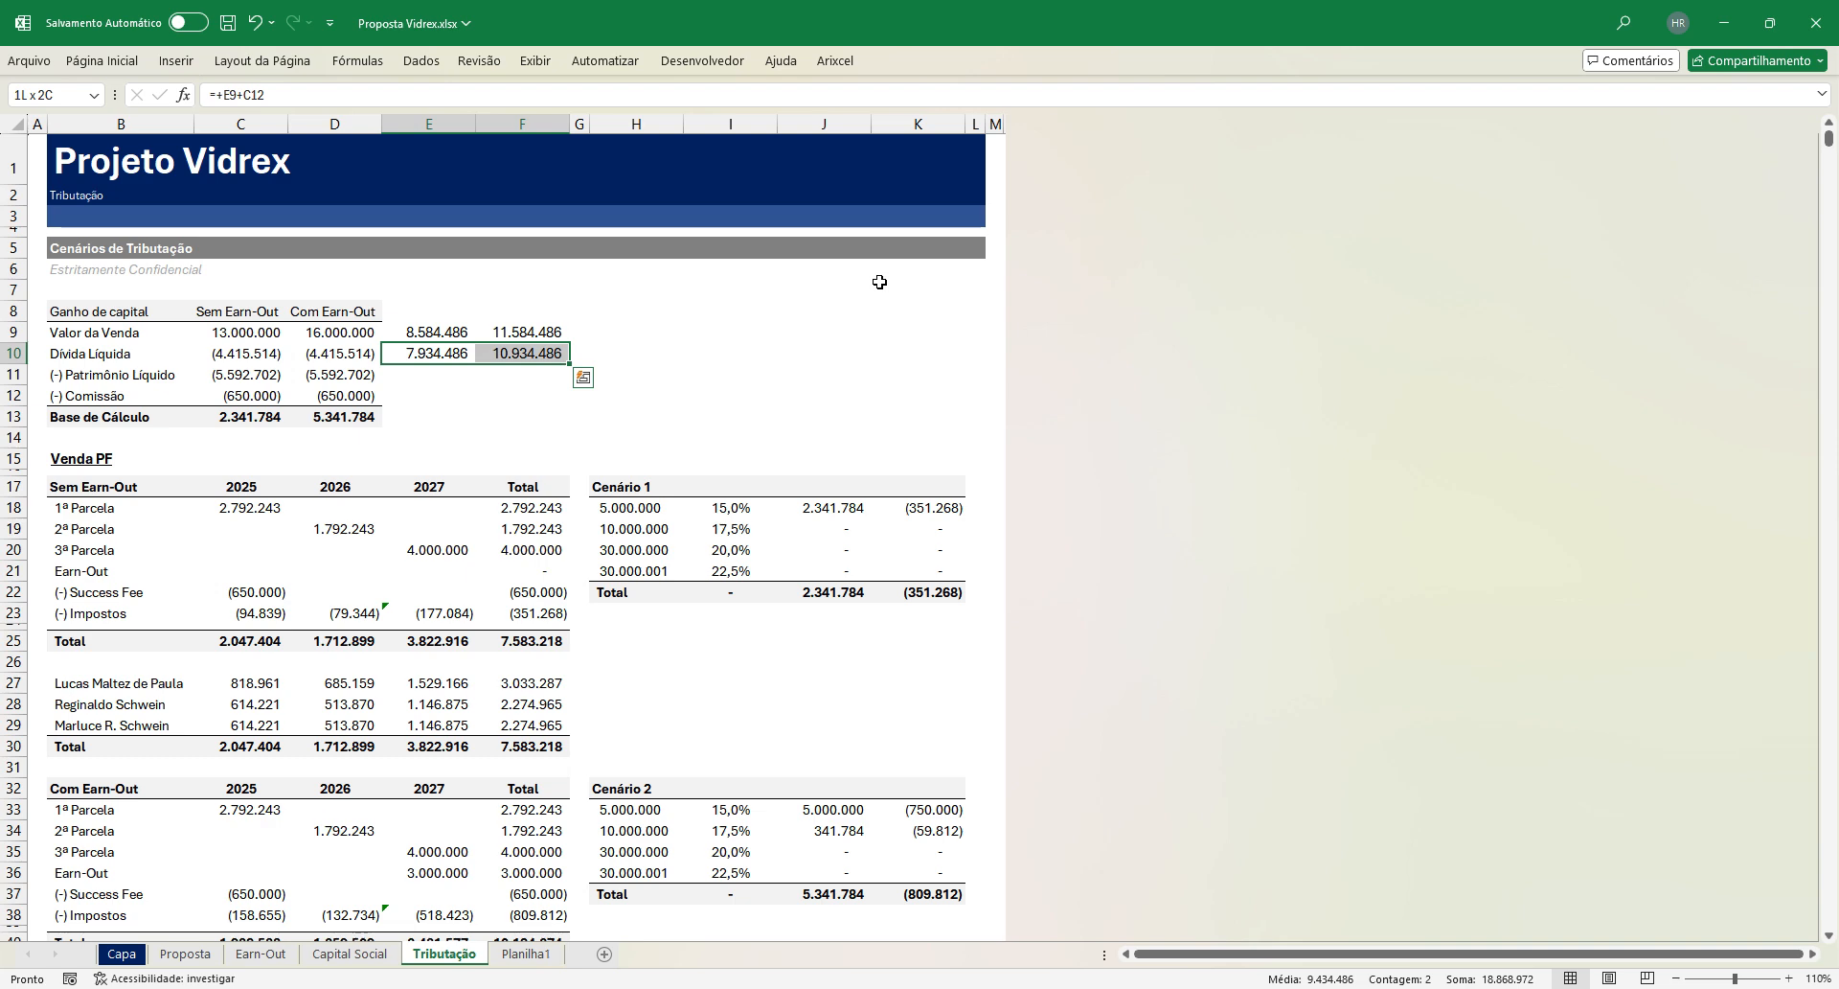
Step: Enter +E10+C11 in cell E11 to subtract the Patrimônio Líquido from the value after commission
key("Down")
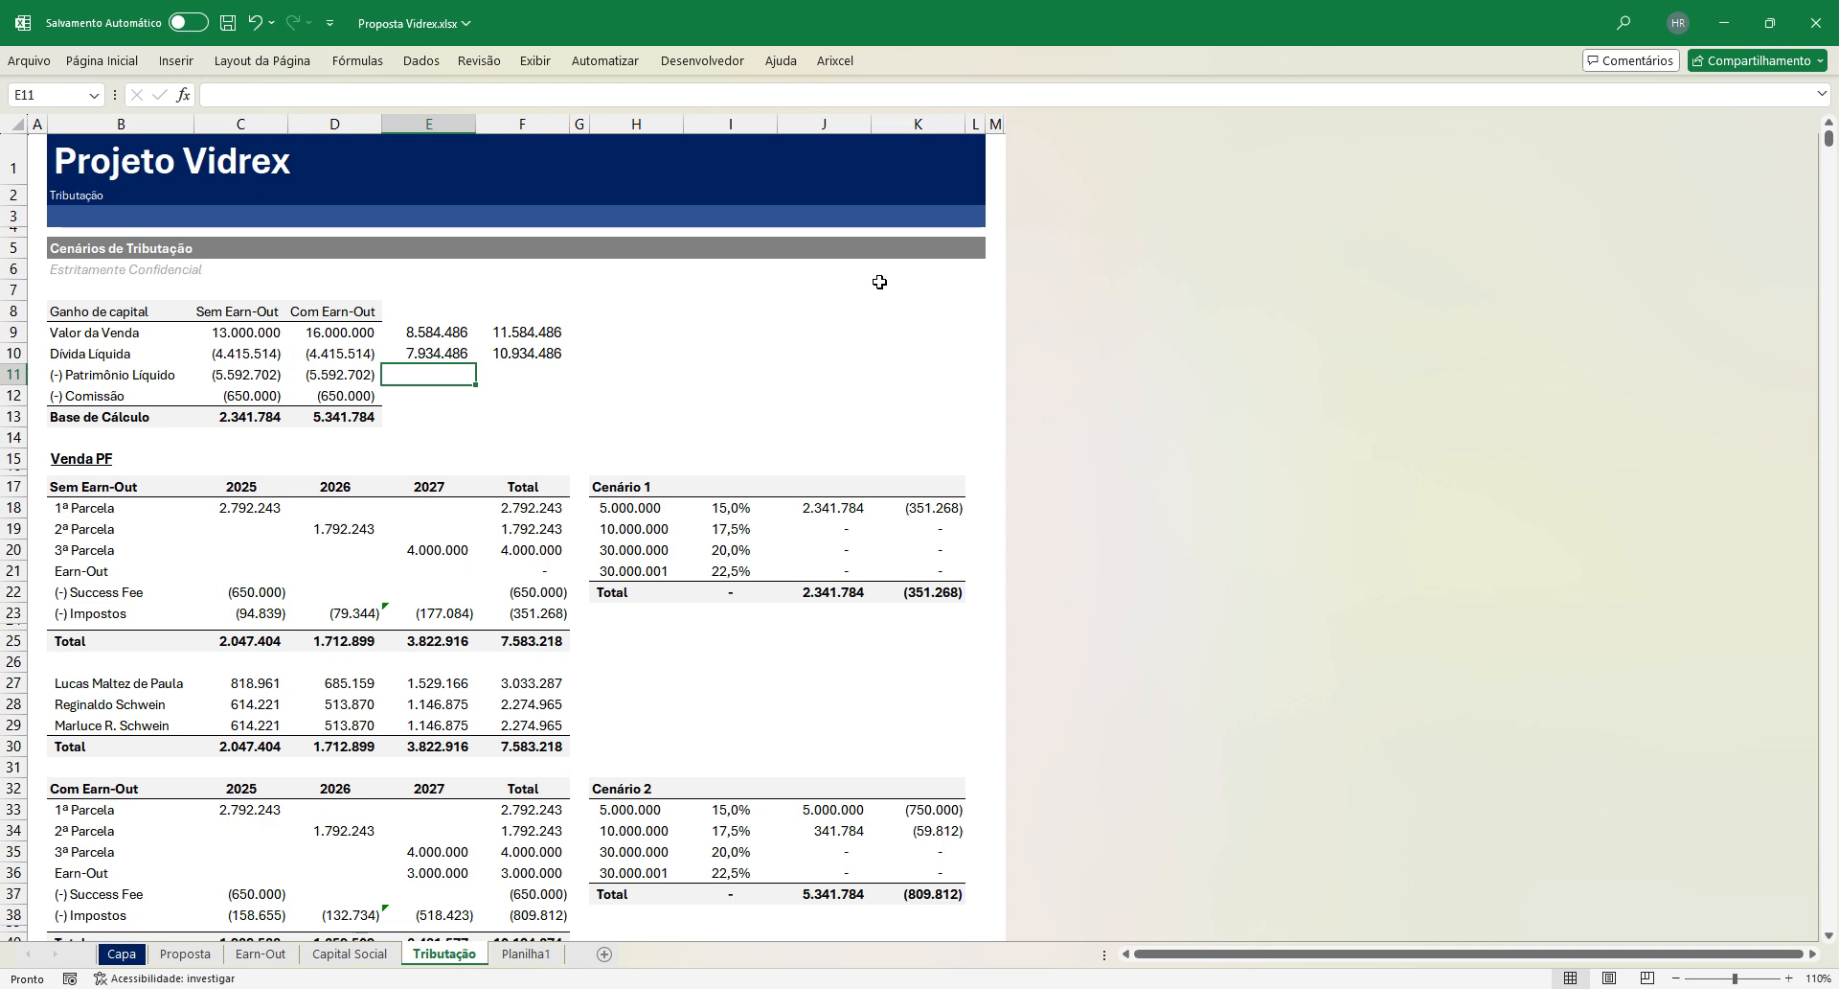
type("+")
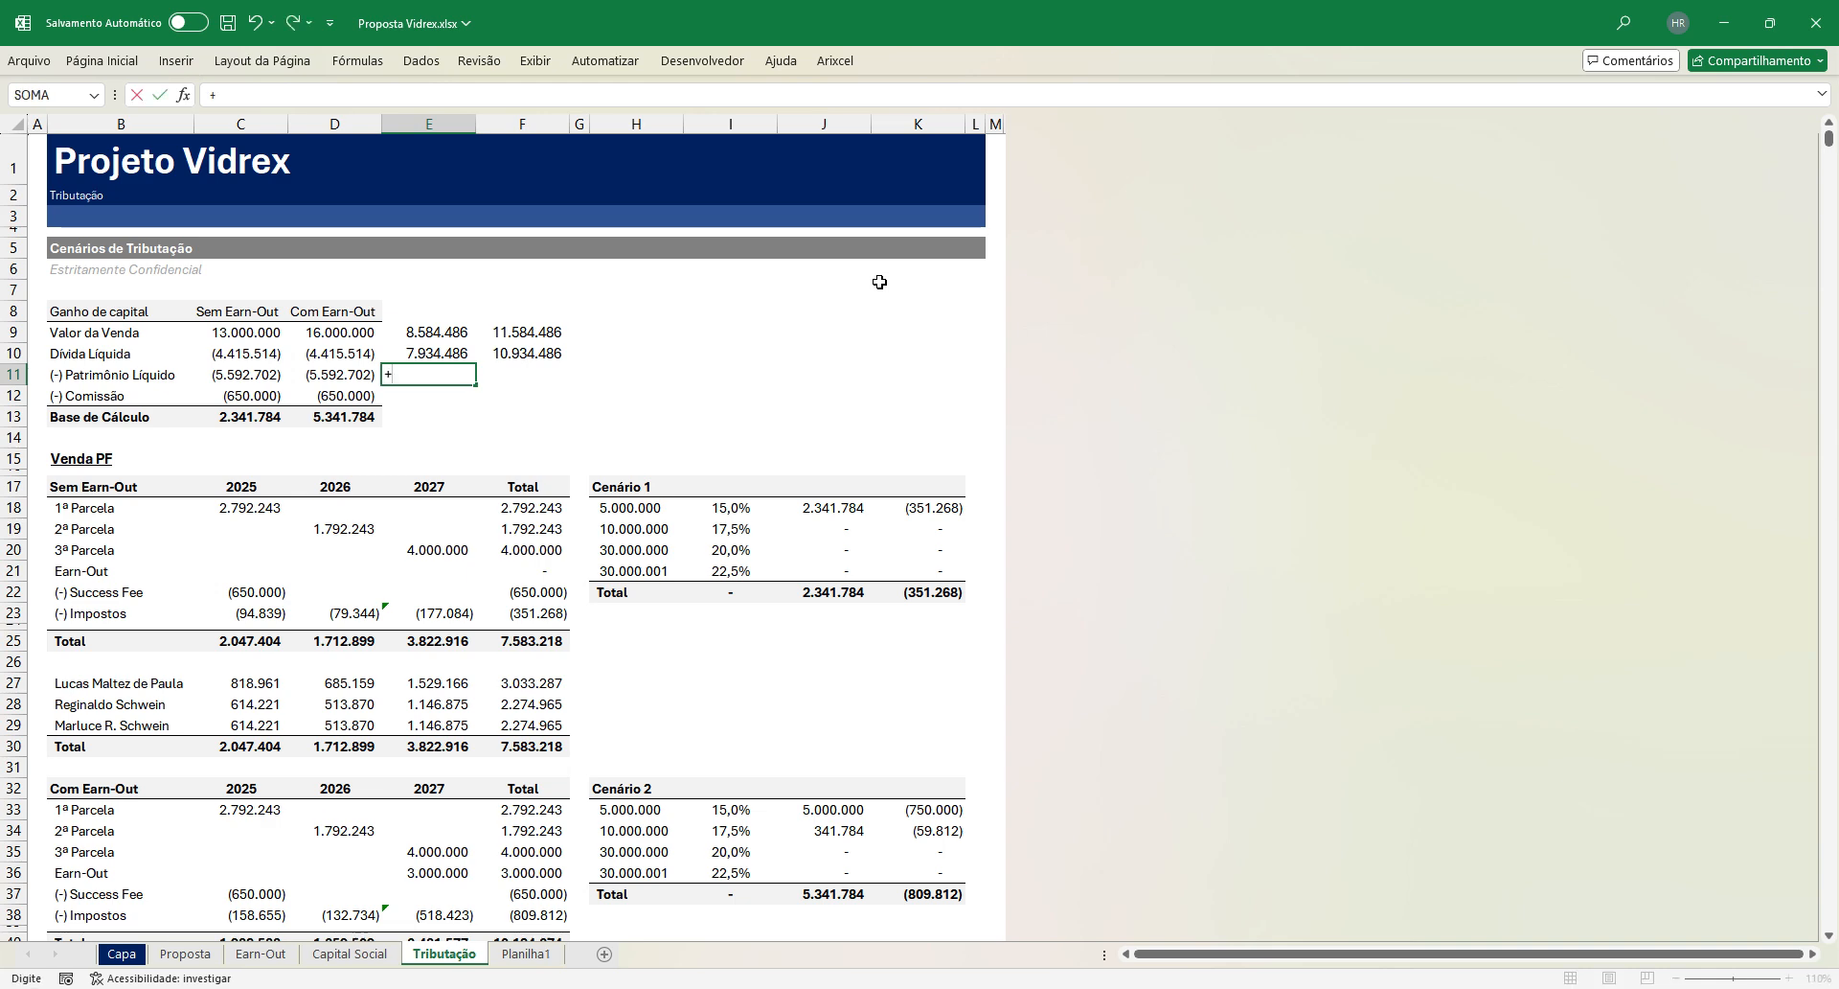
key("Up")
type("+")
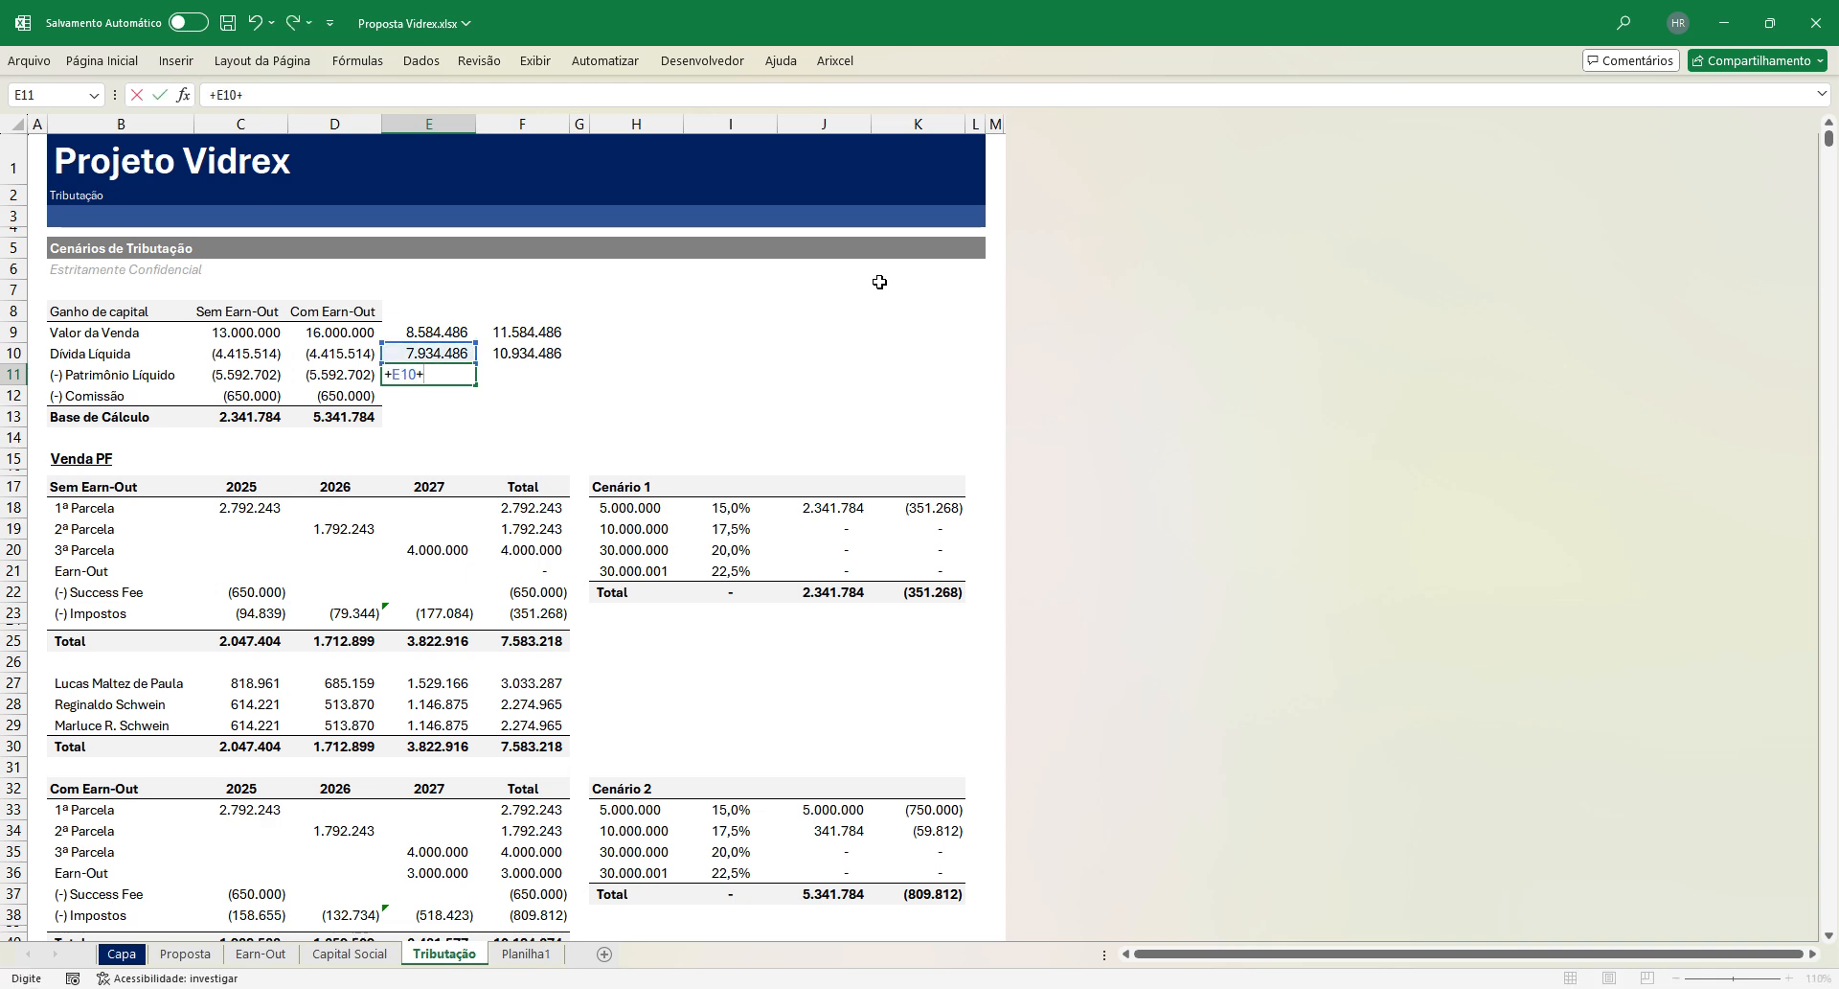
key("Left")
key("Left")
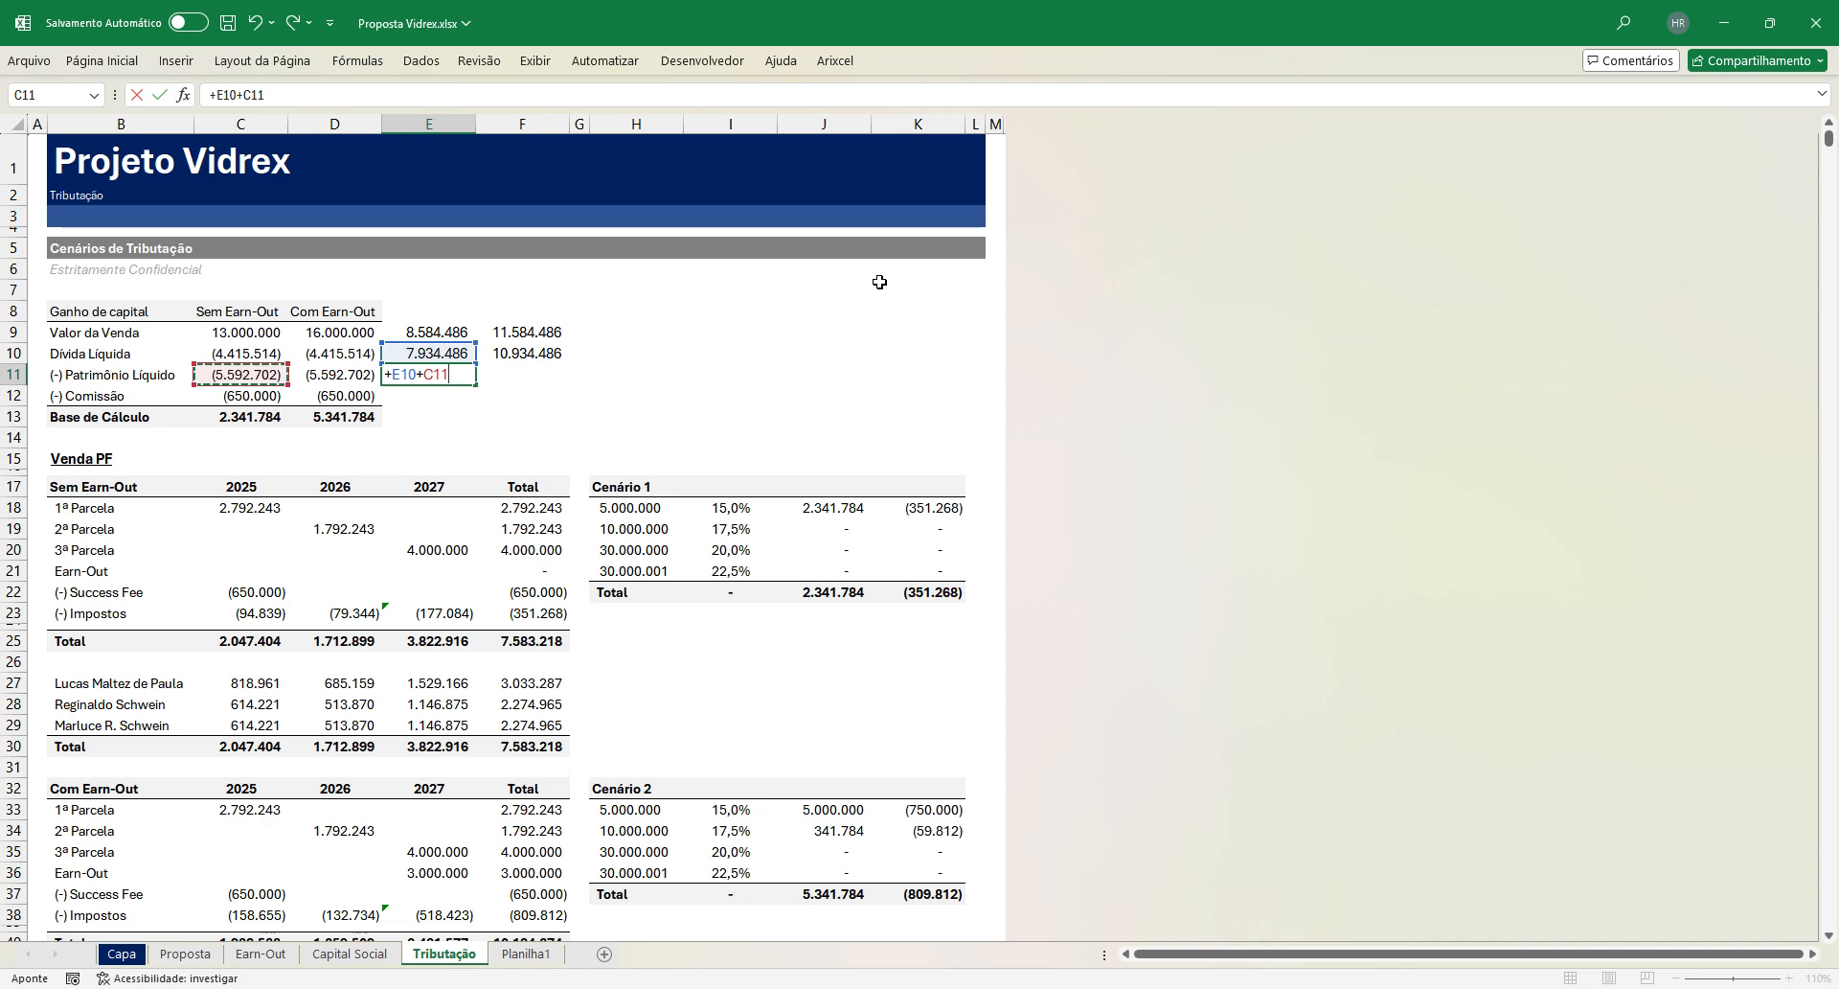
key("Return")
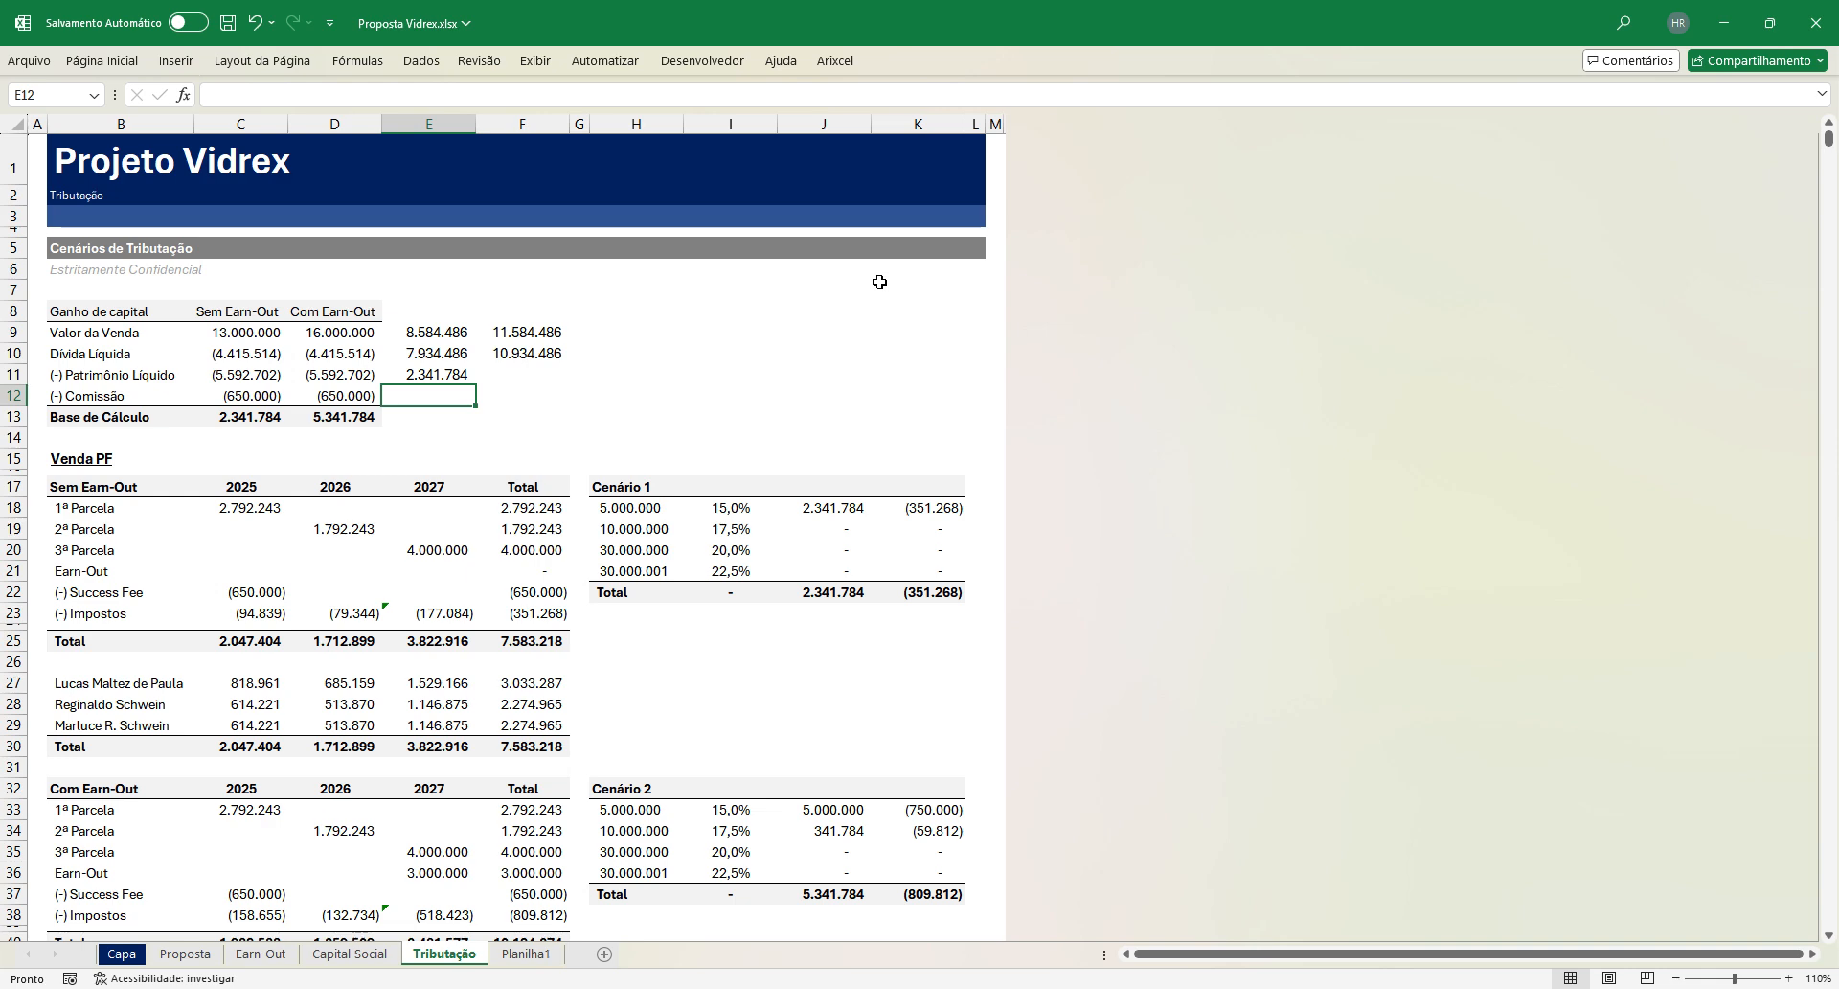
Step: Copy the Patrimônio Líquido deduction formula from E11 into F11 for the Com Earn-Out case
key("Up")
key("shift+Right")
key("ctrl+r")
key("shift+Left")
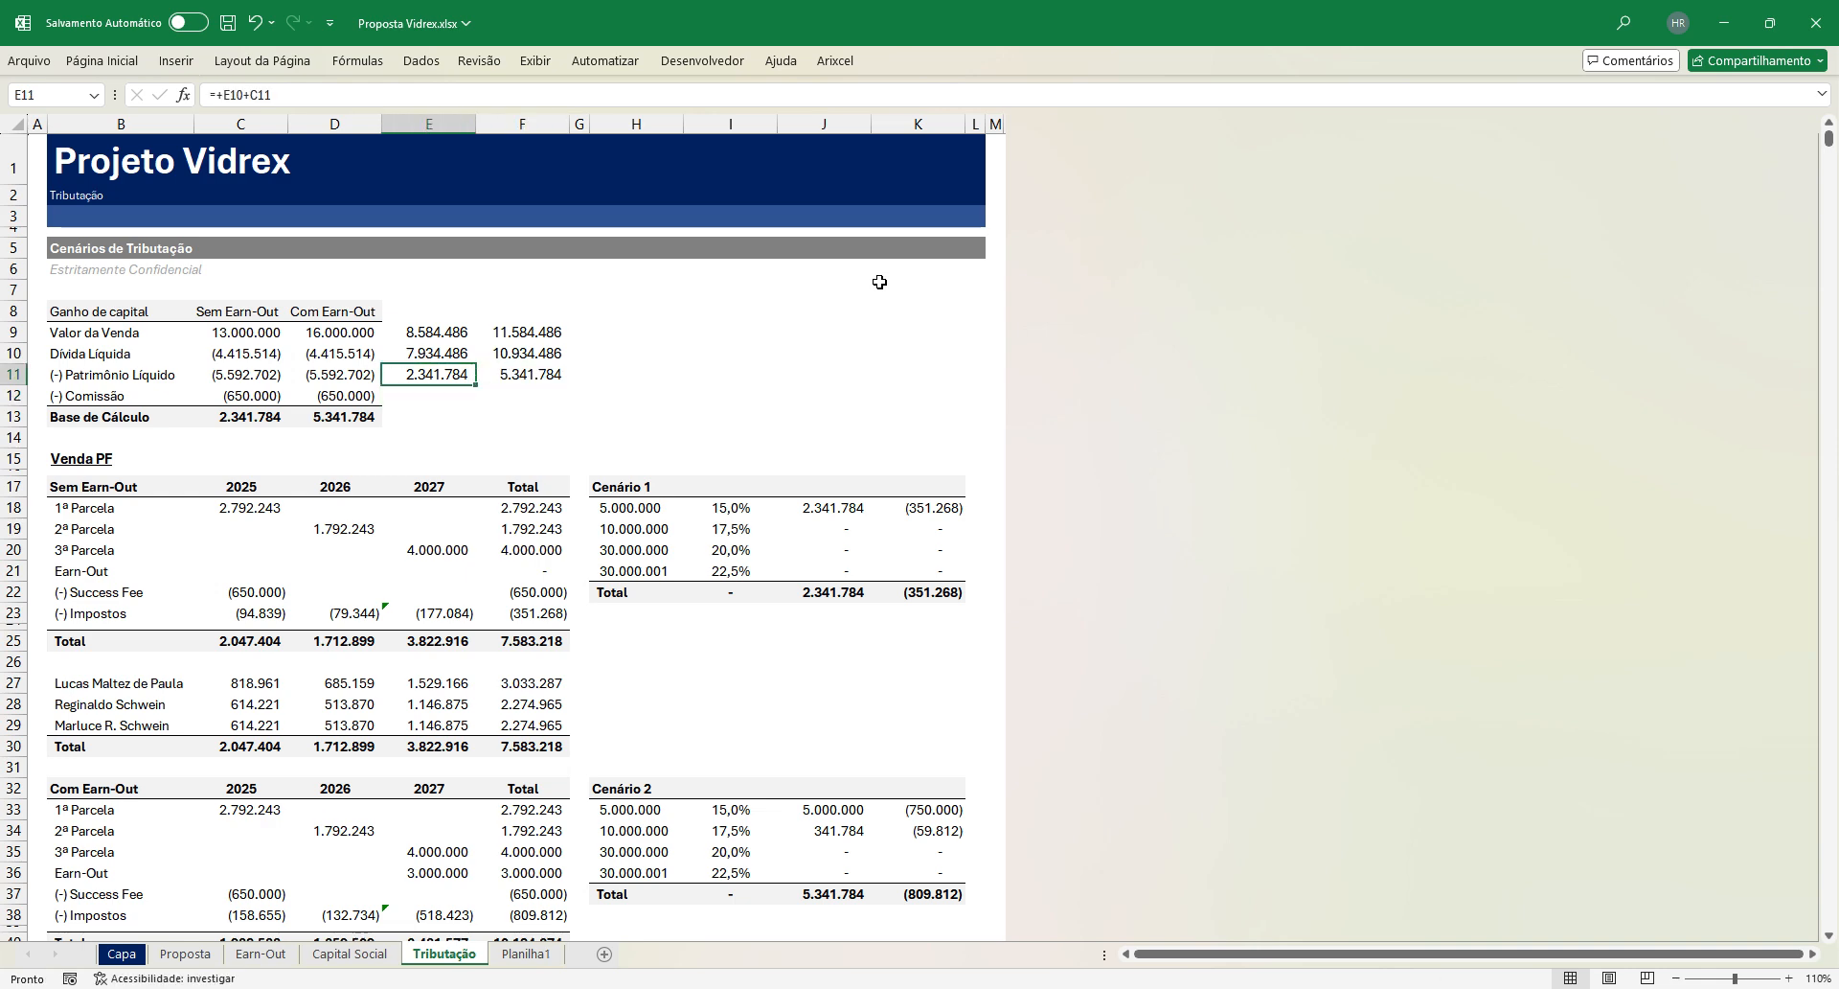
Step: Inspect the tax base formulas in E11 and F11 and compare the Sem Earn-Out and Com Earn-Out results
key("F2")
key("Escape")
key("Right")
key("F2")
key("Escape")
key("Left")
key("shift+Right")
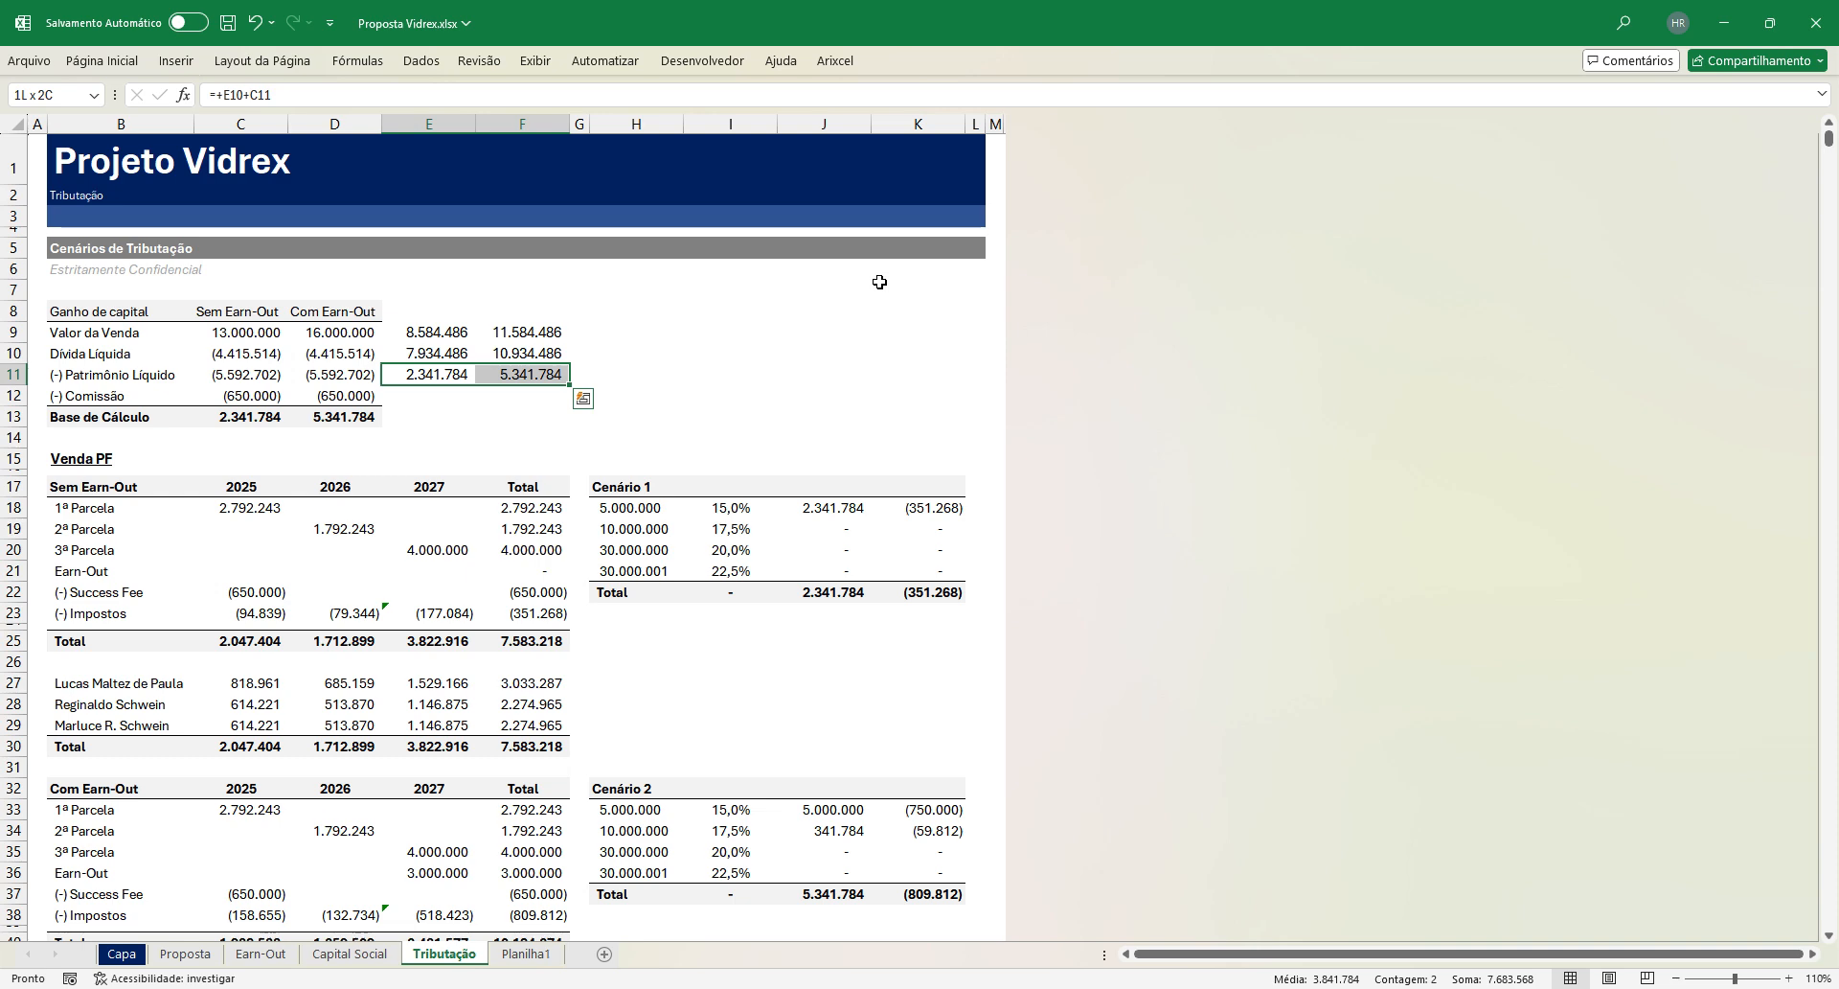
key("shift+Left")
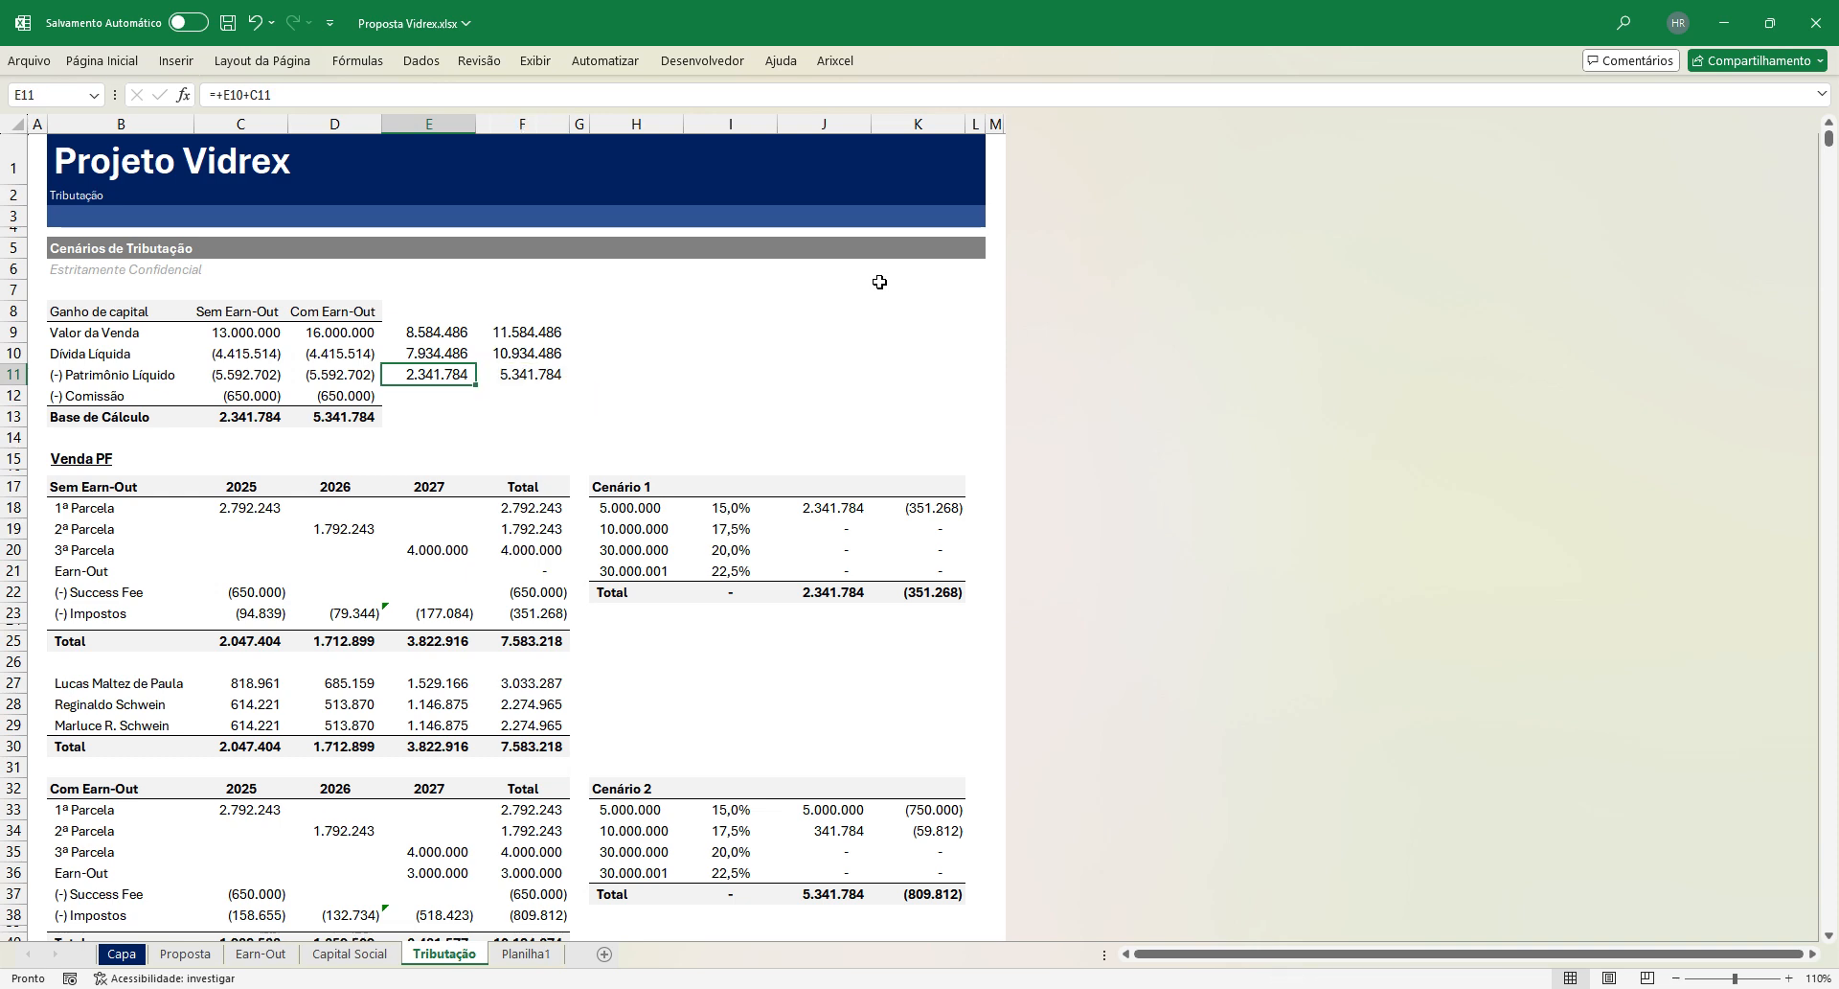
key("shift+Right")
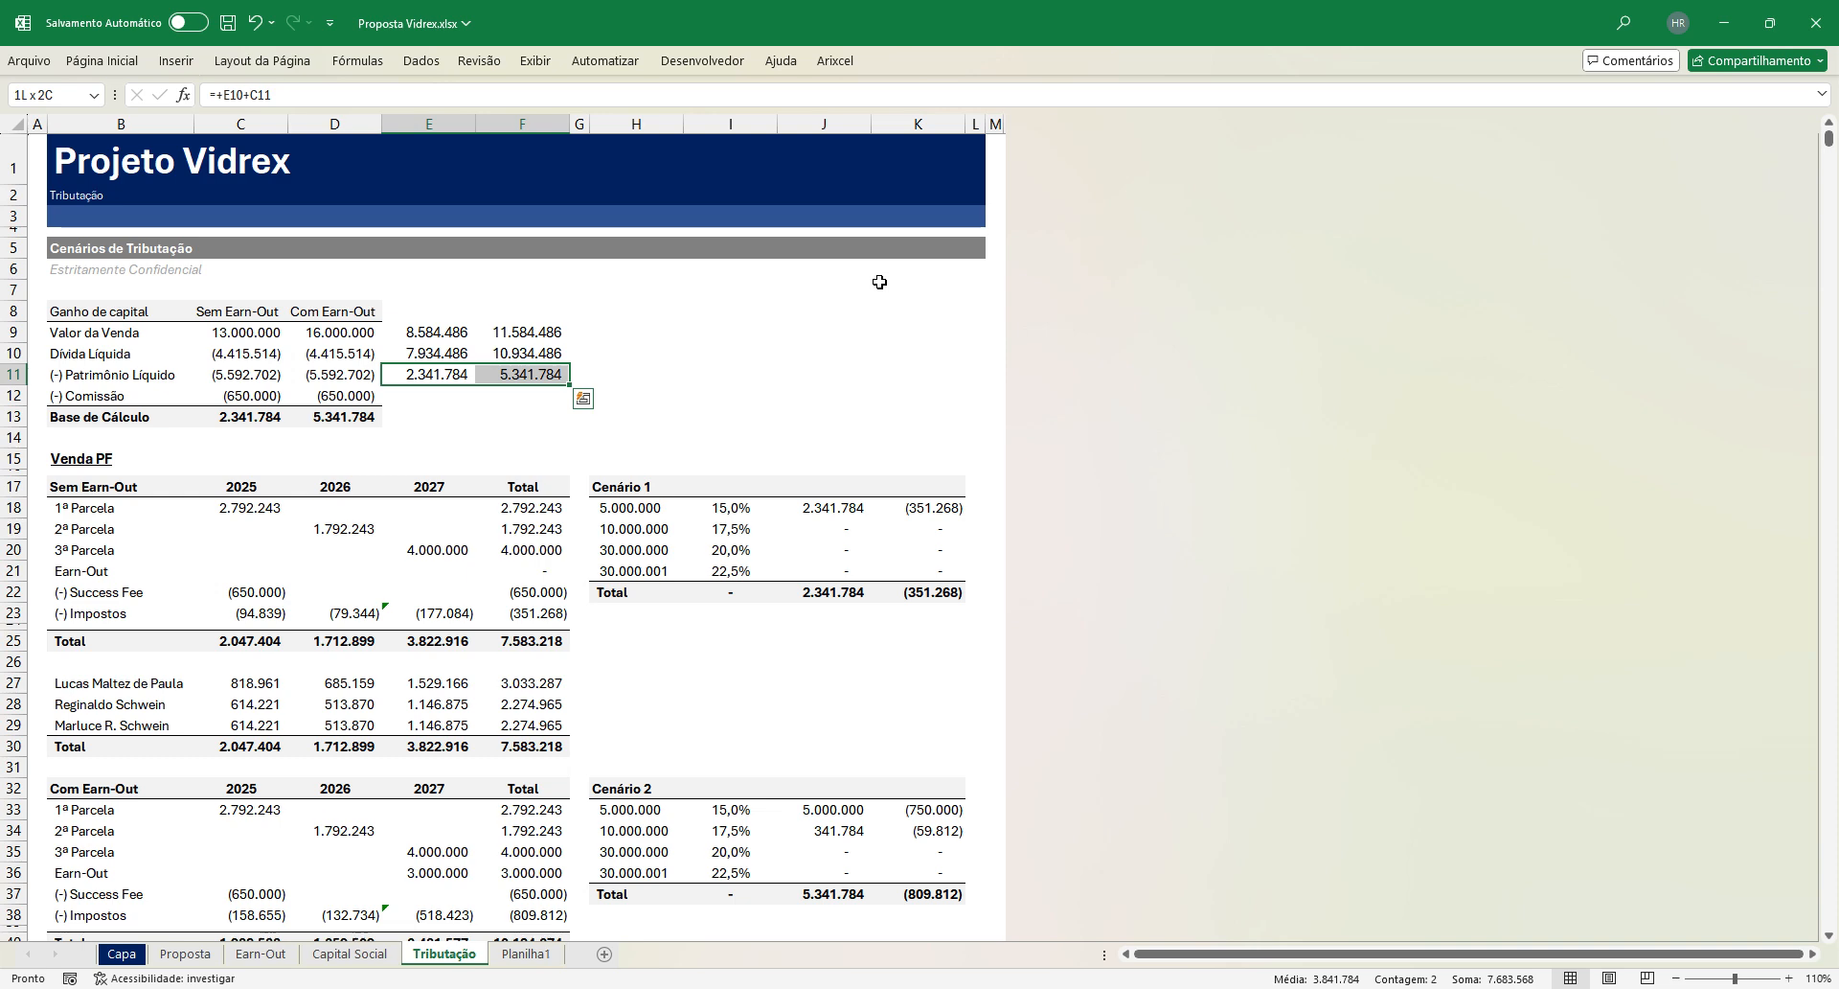
Step: Review the capital gains bracket limits in H18:H21 and their tax rates in I18:I21 of Cenário 1
left_click(728, 573)
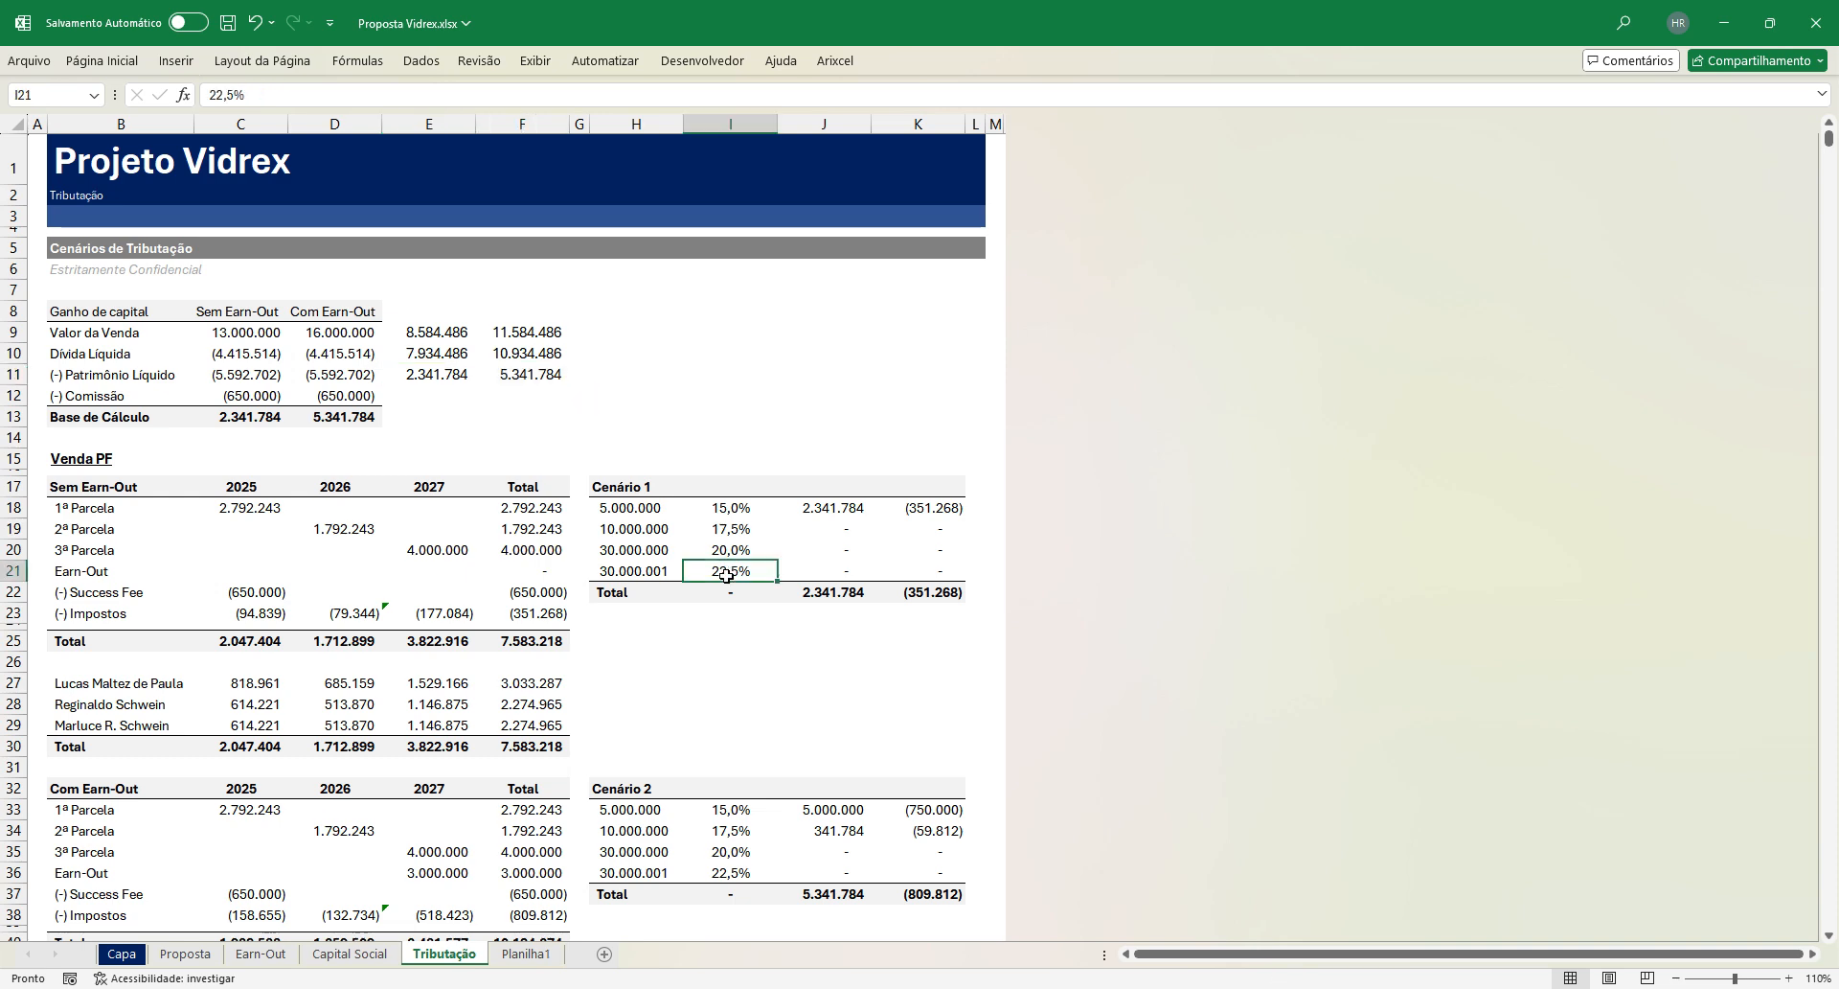
left_click(636, 511)
left_click_drag(636, 510, 638, 572)
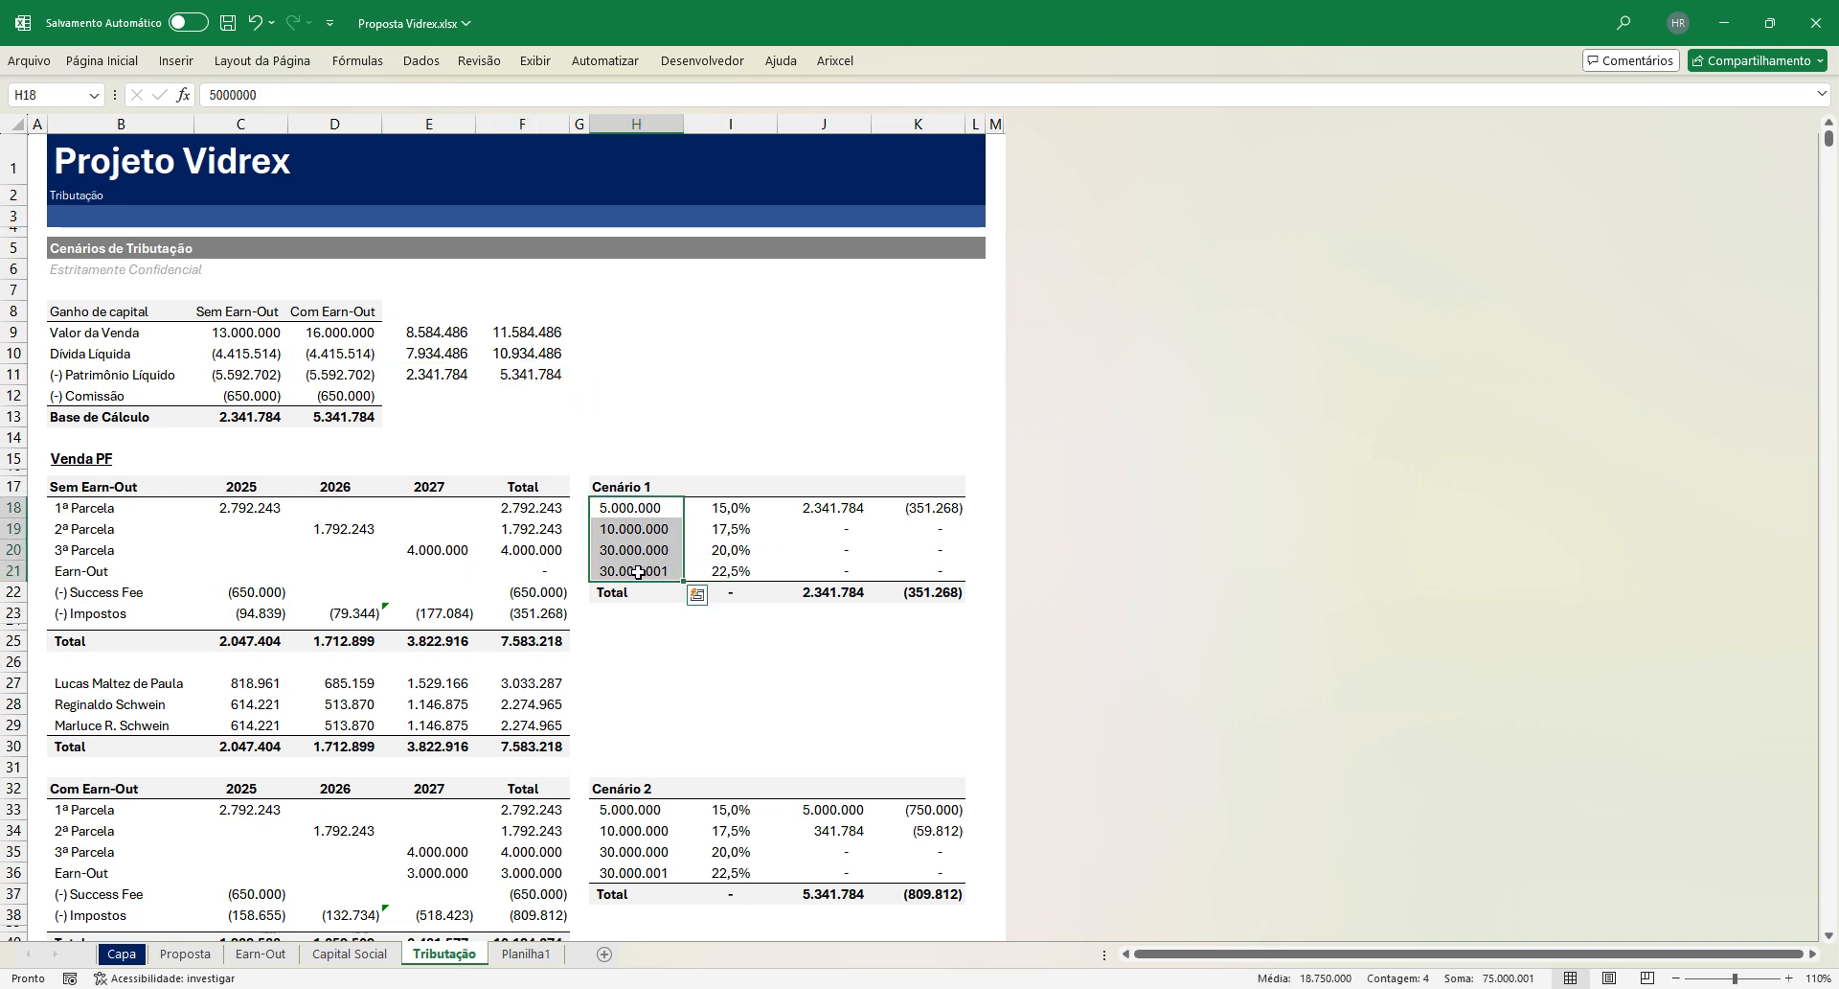
left_click_drag(723, 514, 717, 570)
left_click(743, 700)
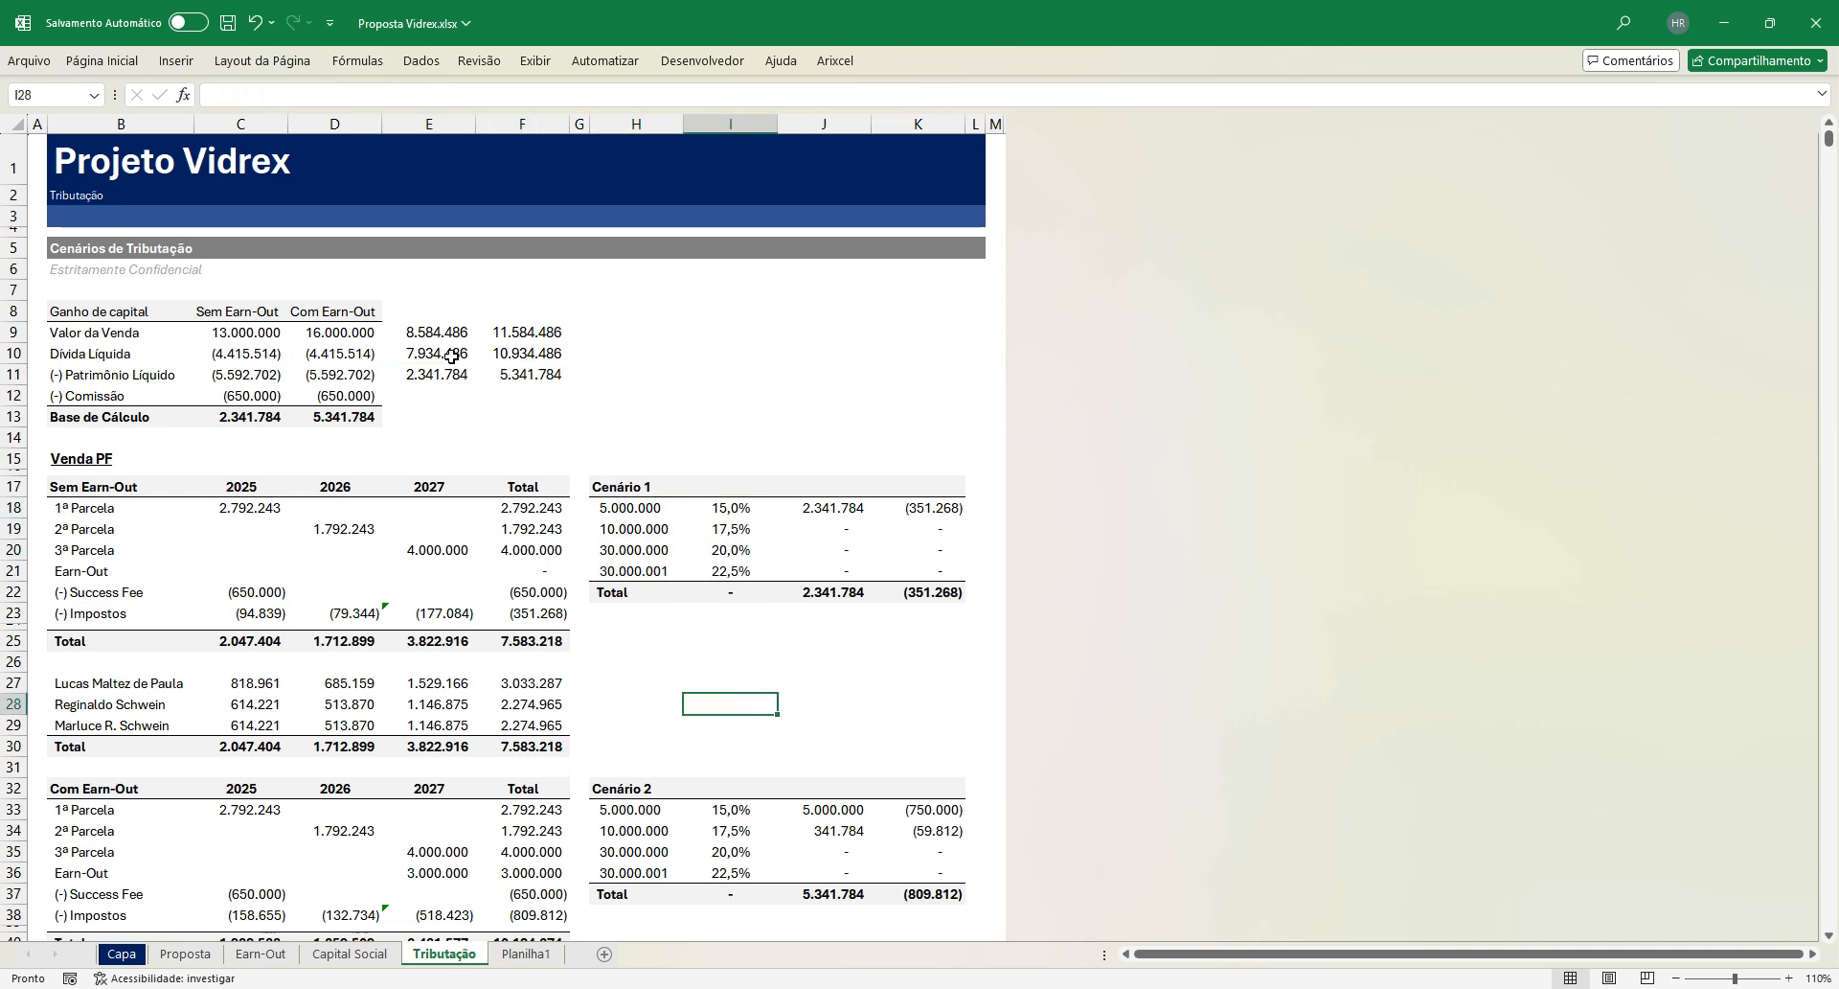
Step: Clear the helper calculations in E9:F11 beside the Ganho de capital table
left_click_drag(426, 336, 522, 388)
key("Delete")
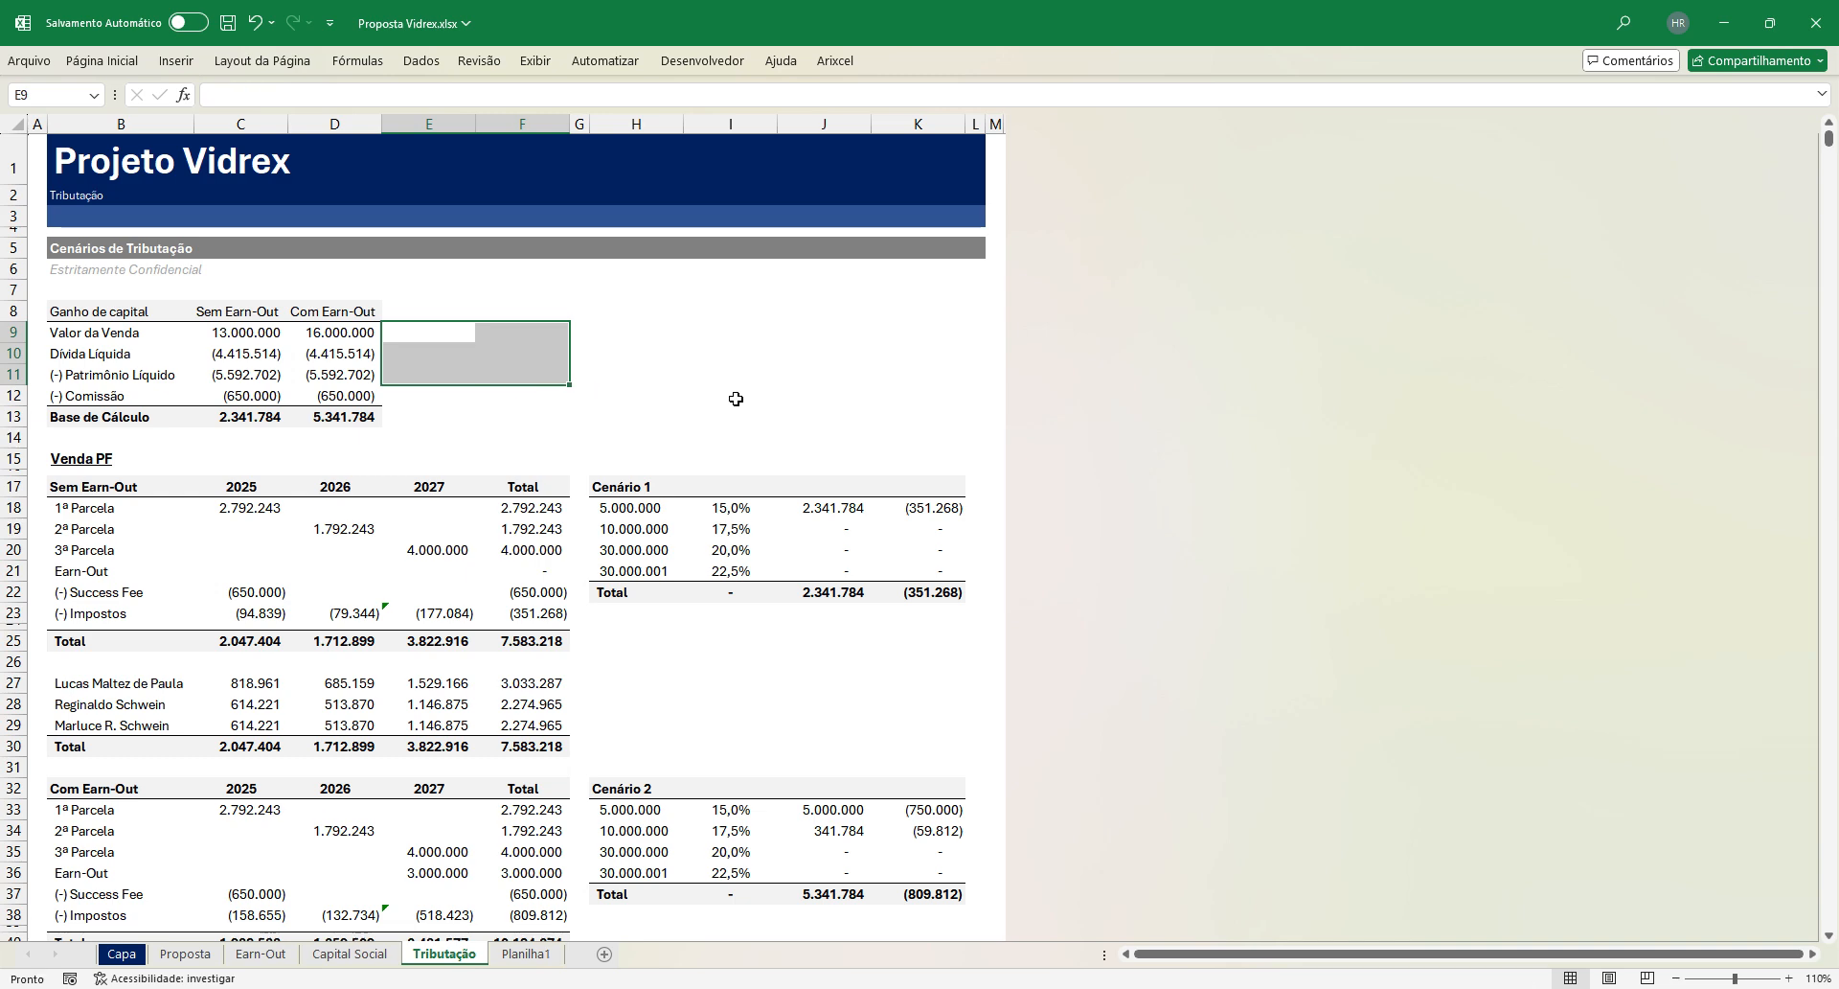
left_click(735, 399)
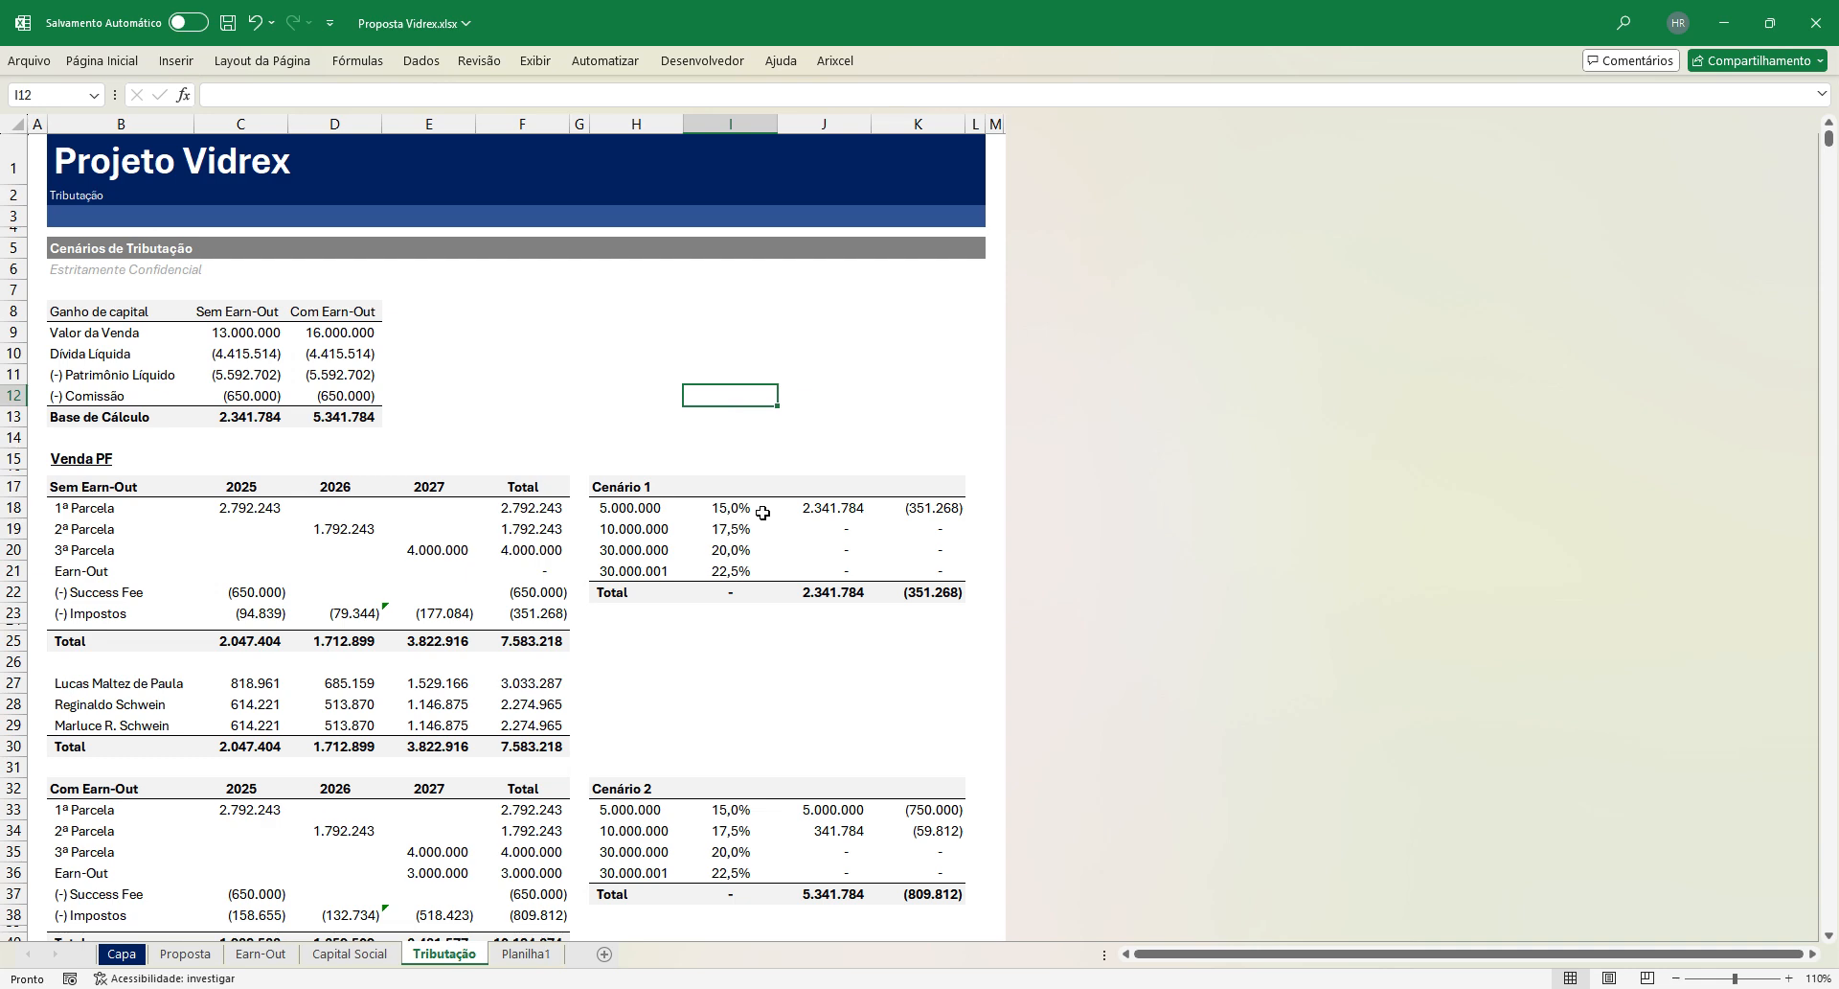
Step: Check the first-bracket tax in K18 and the total tax in K22 of Cenário 1
left_click(929, 506)
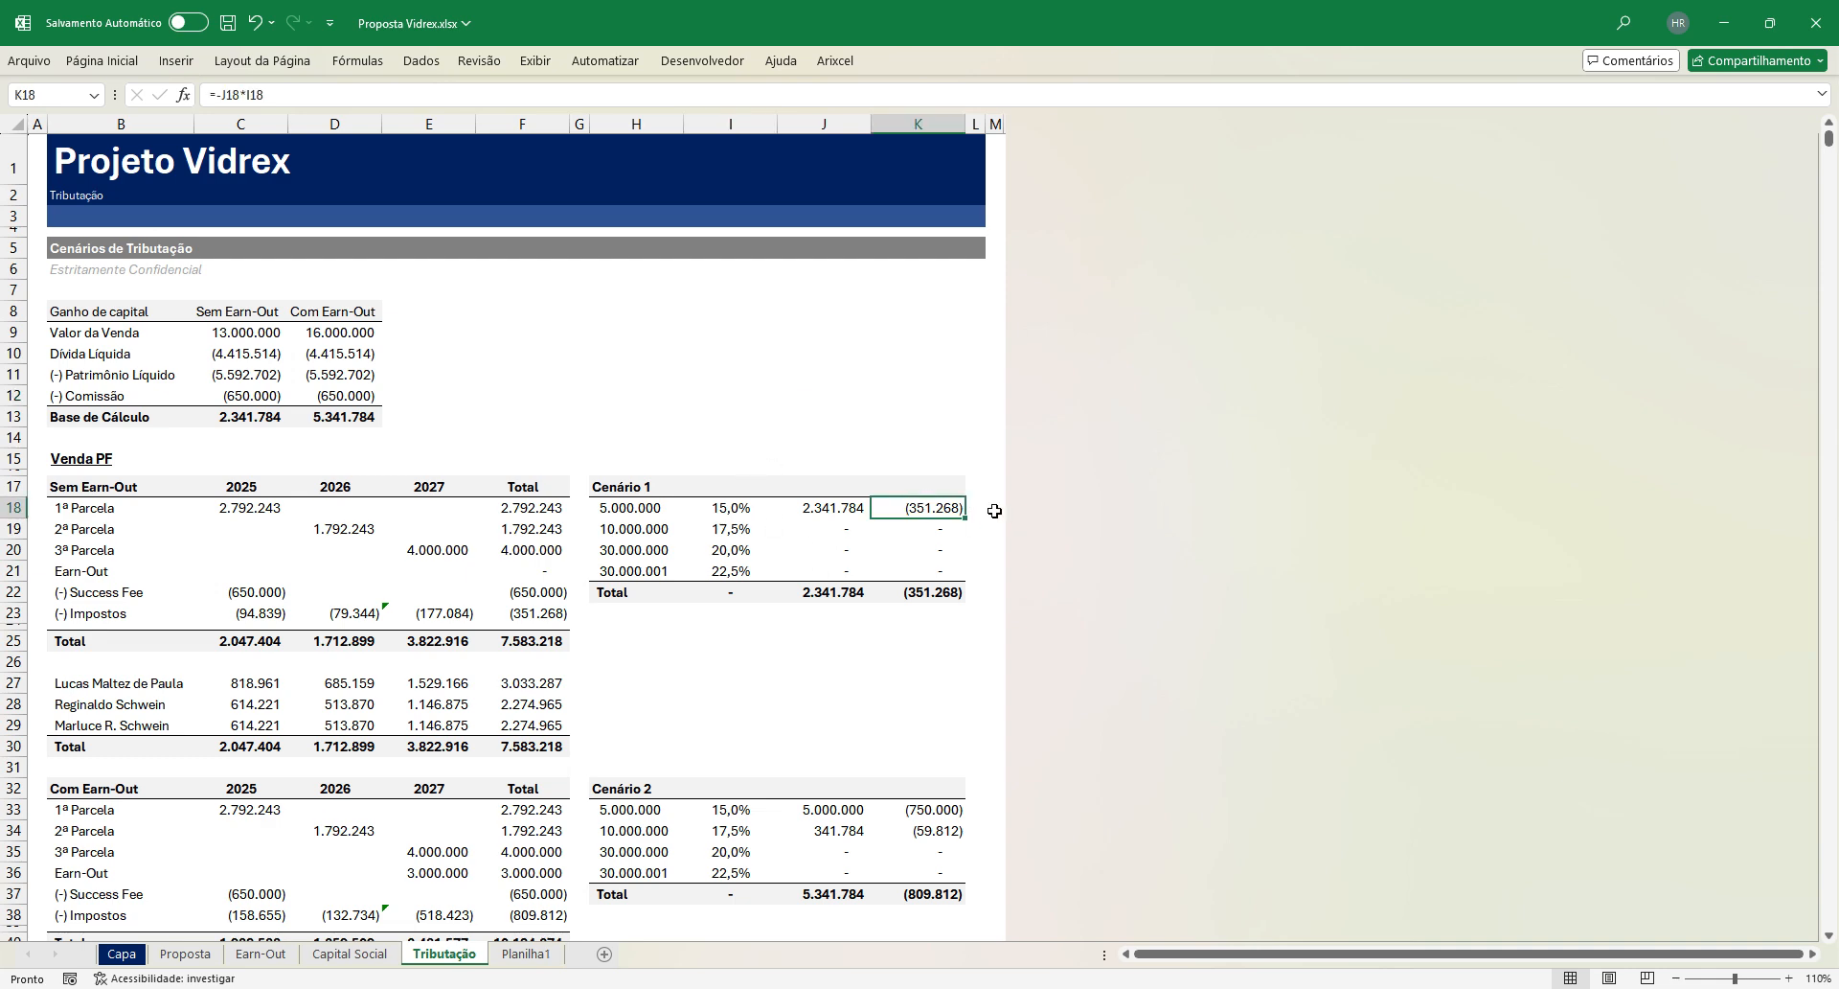
left_click(824, 674)
left_click(941, 508)
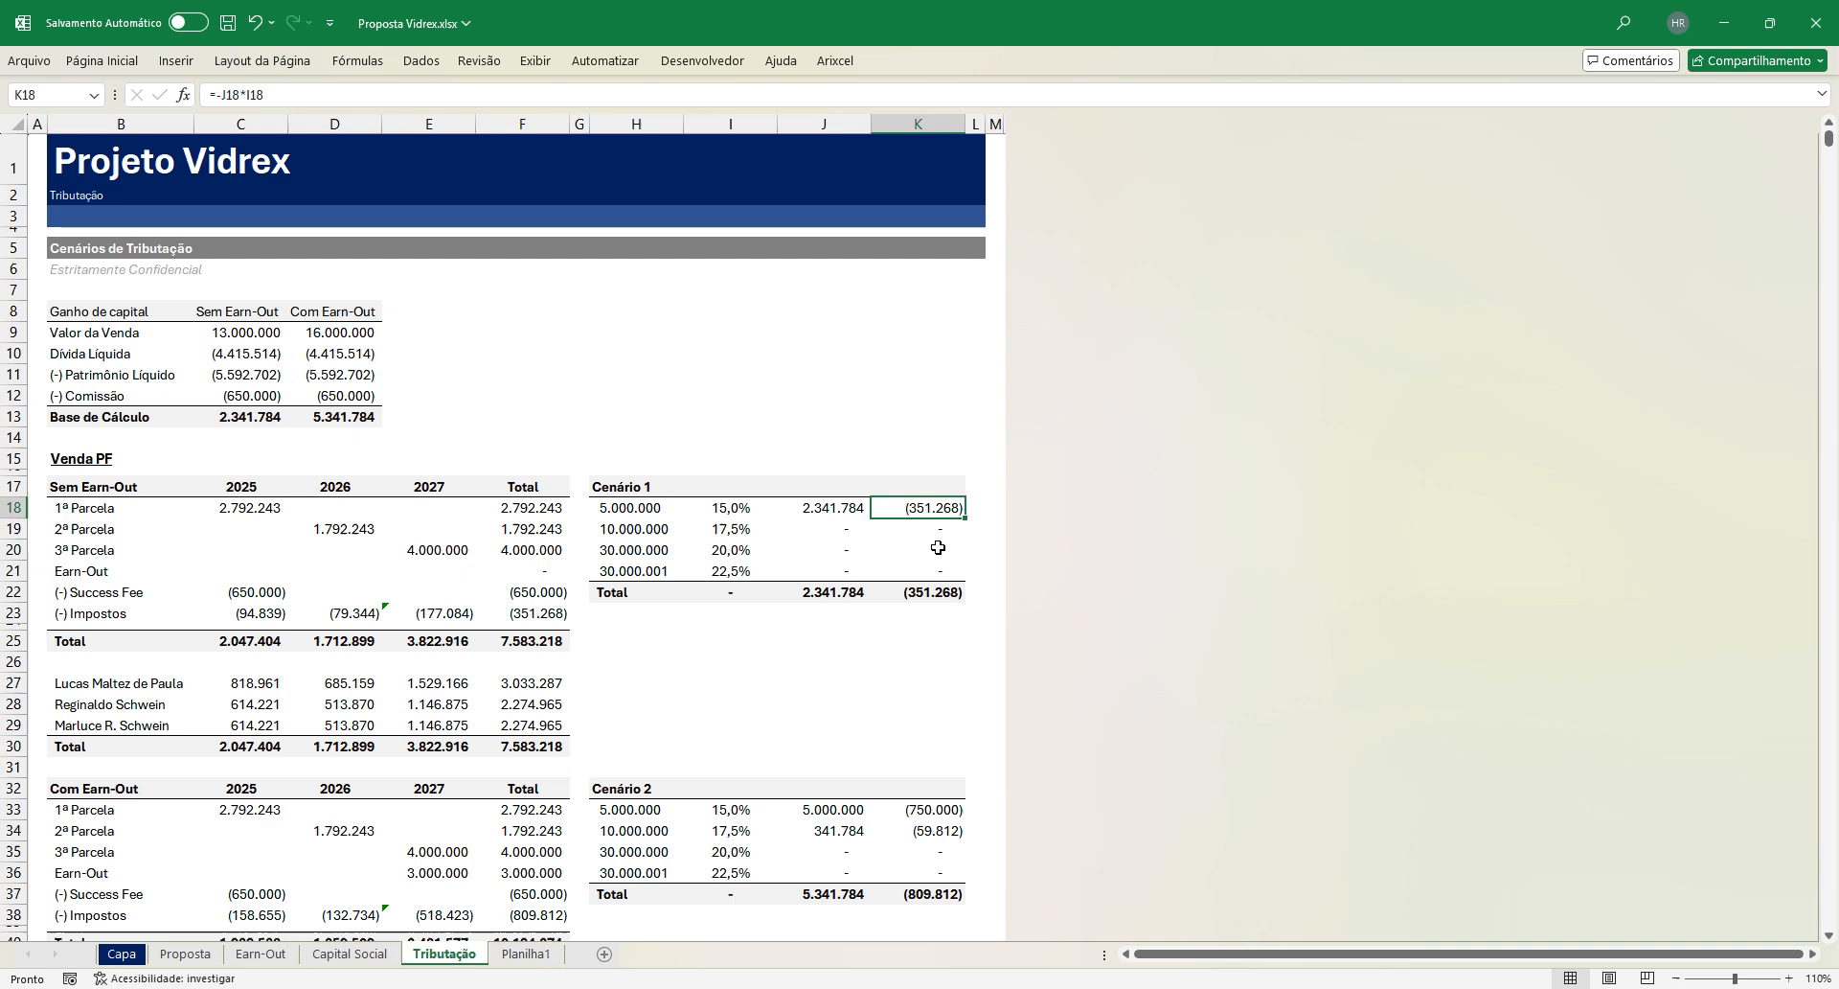
left_click(898, 676)
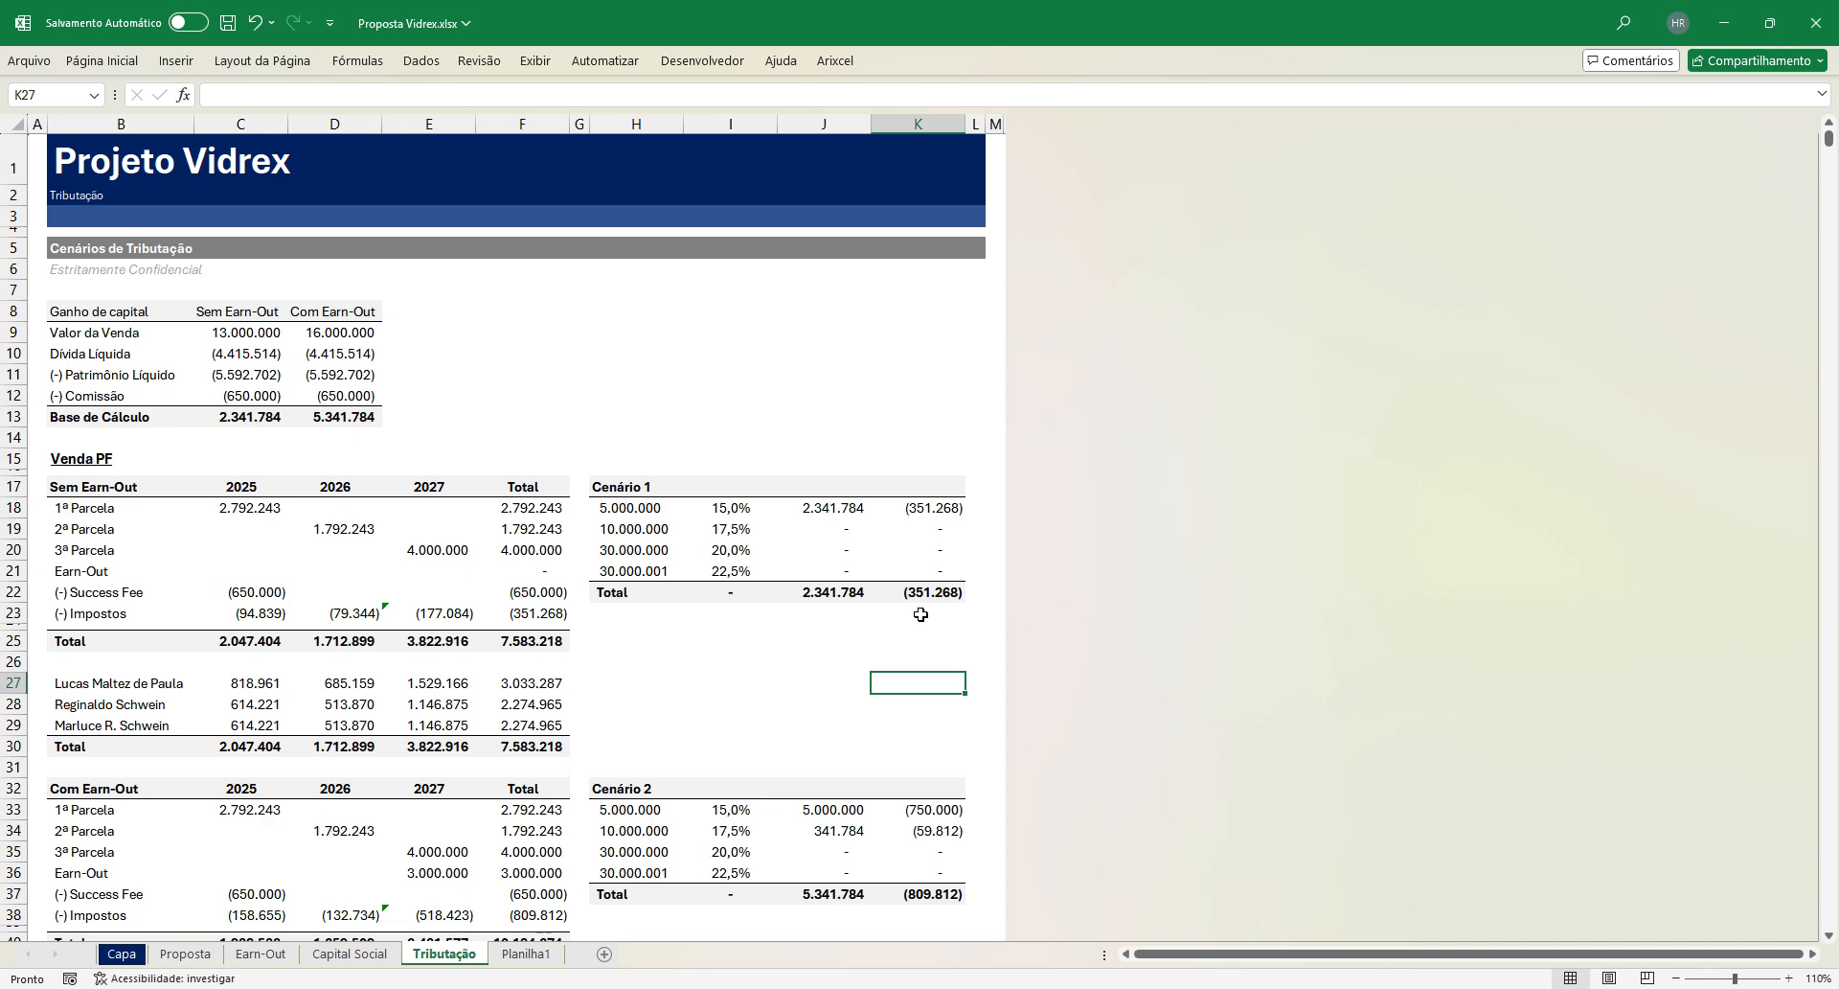
left_click(924, 593)
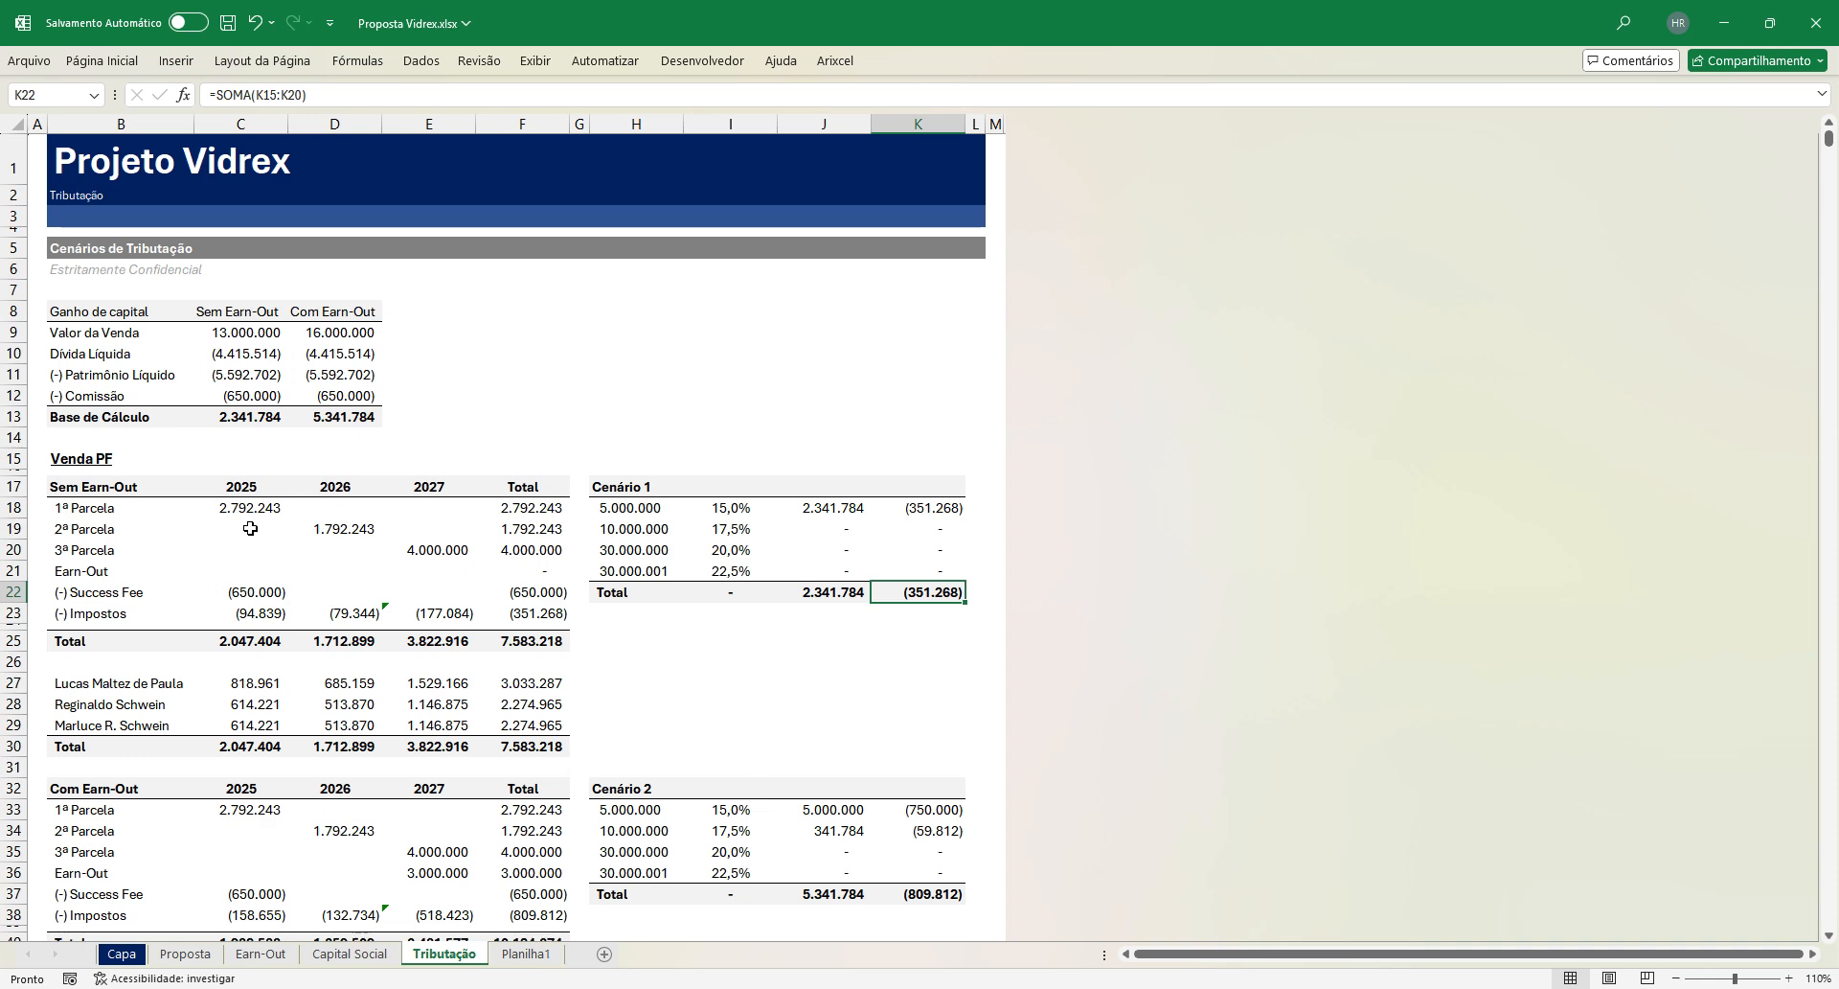
Step: Review the installments in C18:E21 and the whole Sem Earn-Out payment schedule through its Total row
left_click_drag(226, 505, 450, 570)
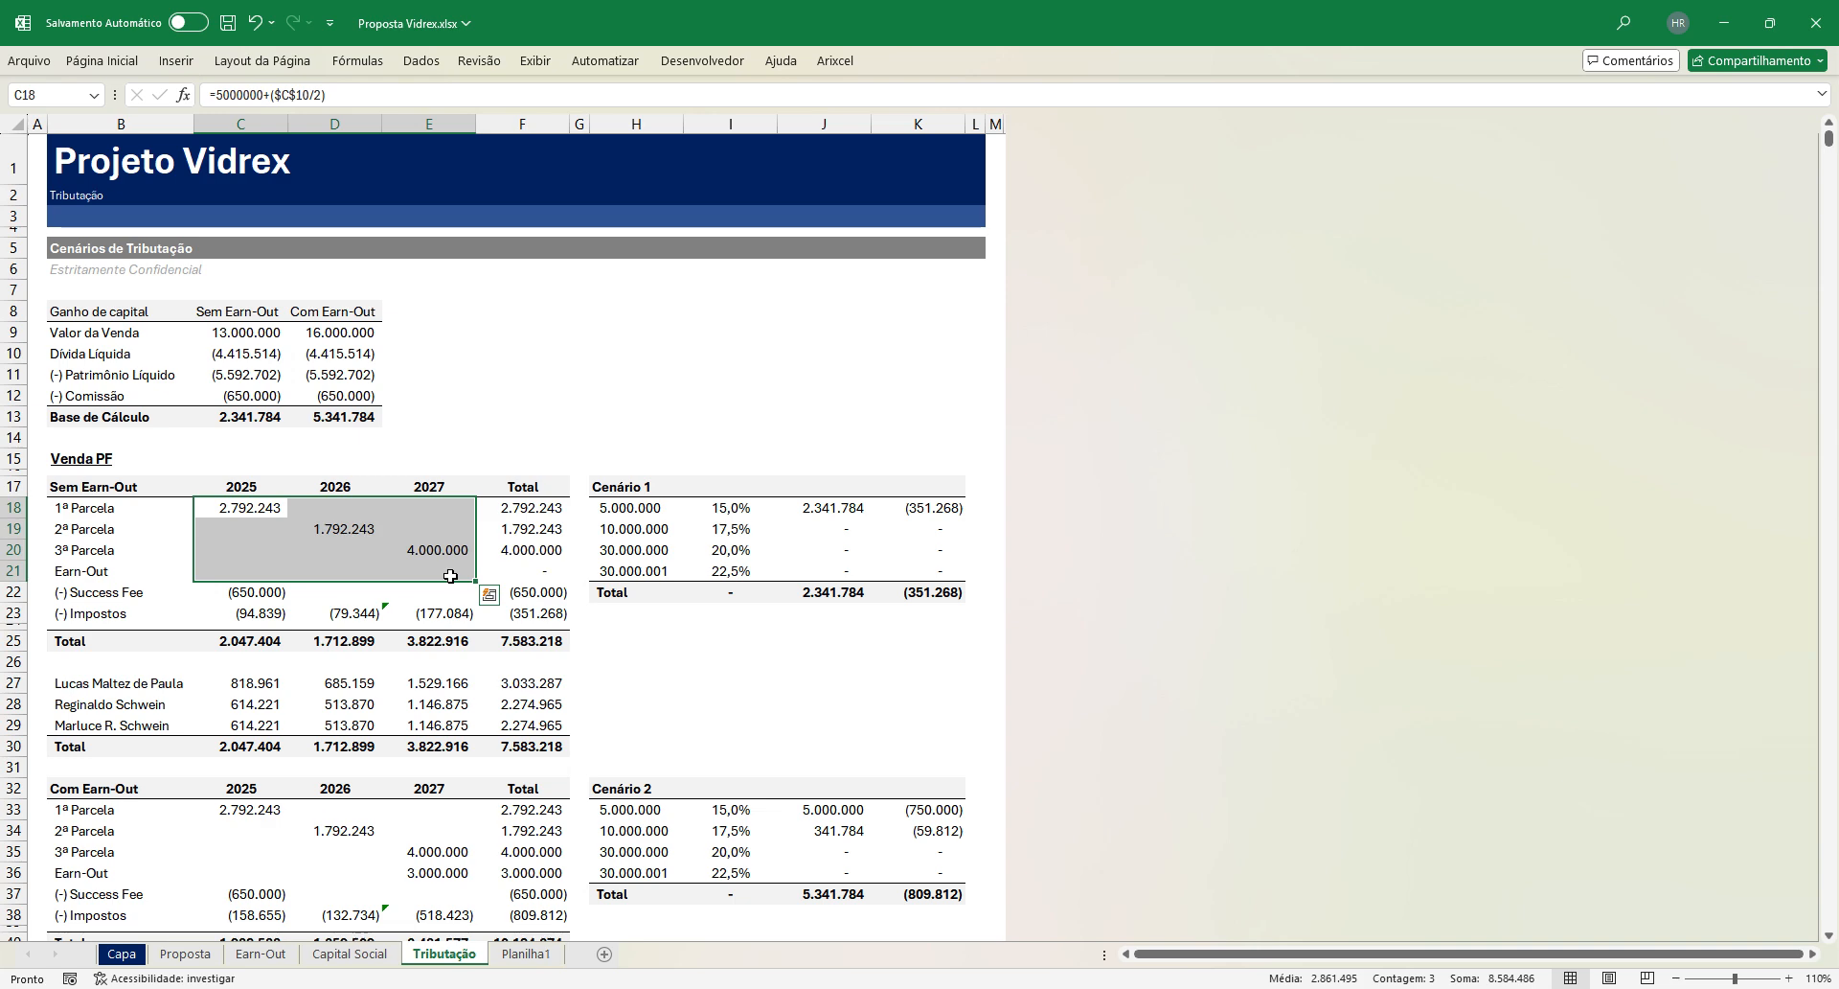
left_click(428, 571)
left_click_drag(51, 491, 508, 638)
left_click(350, 569)
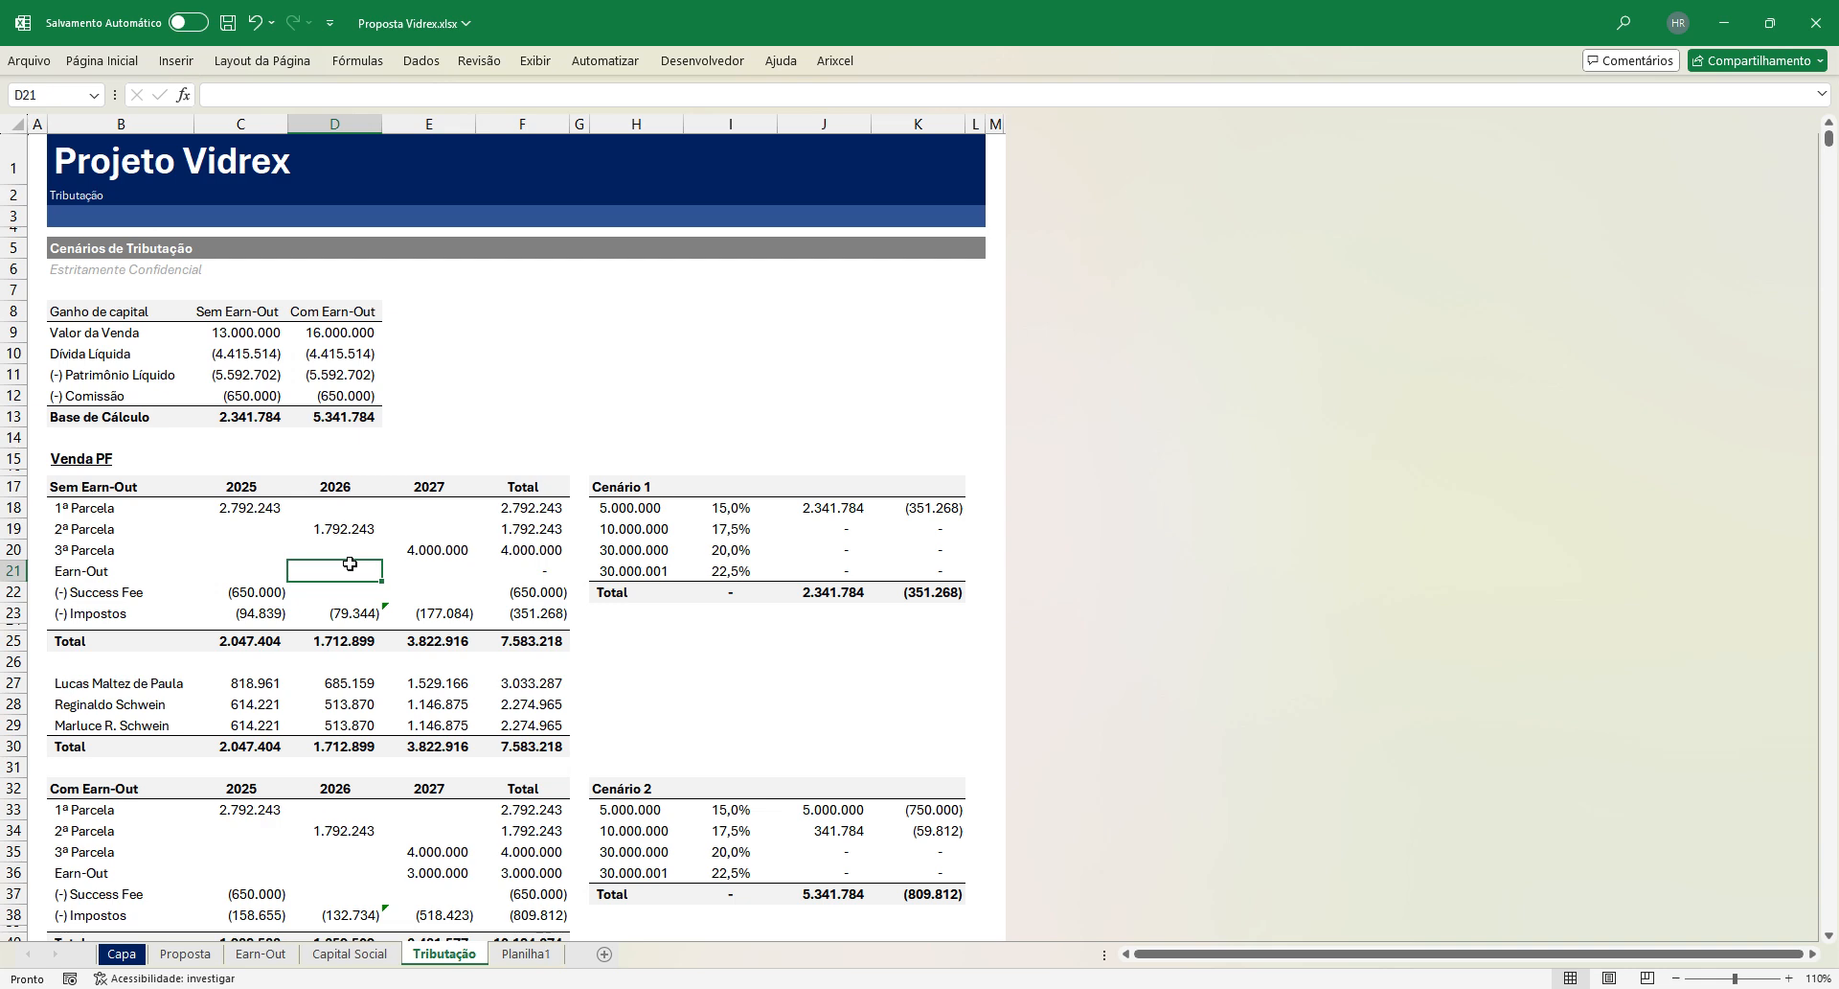
Step: Examine the first and third installment cells, C18 and E20, in the Sem Earn-Out schedule
left_click(247, 505)
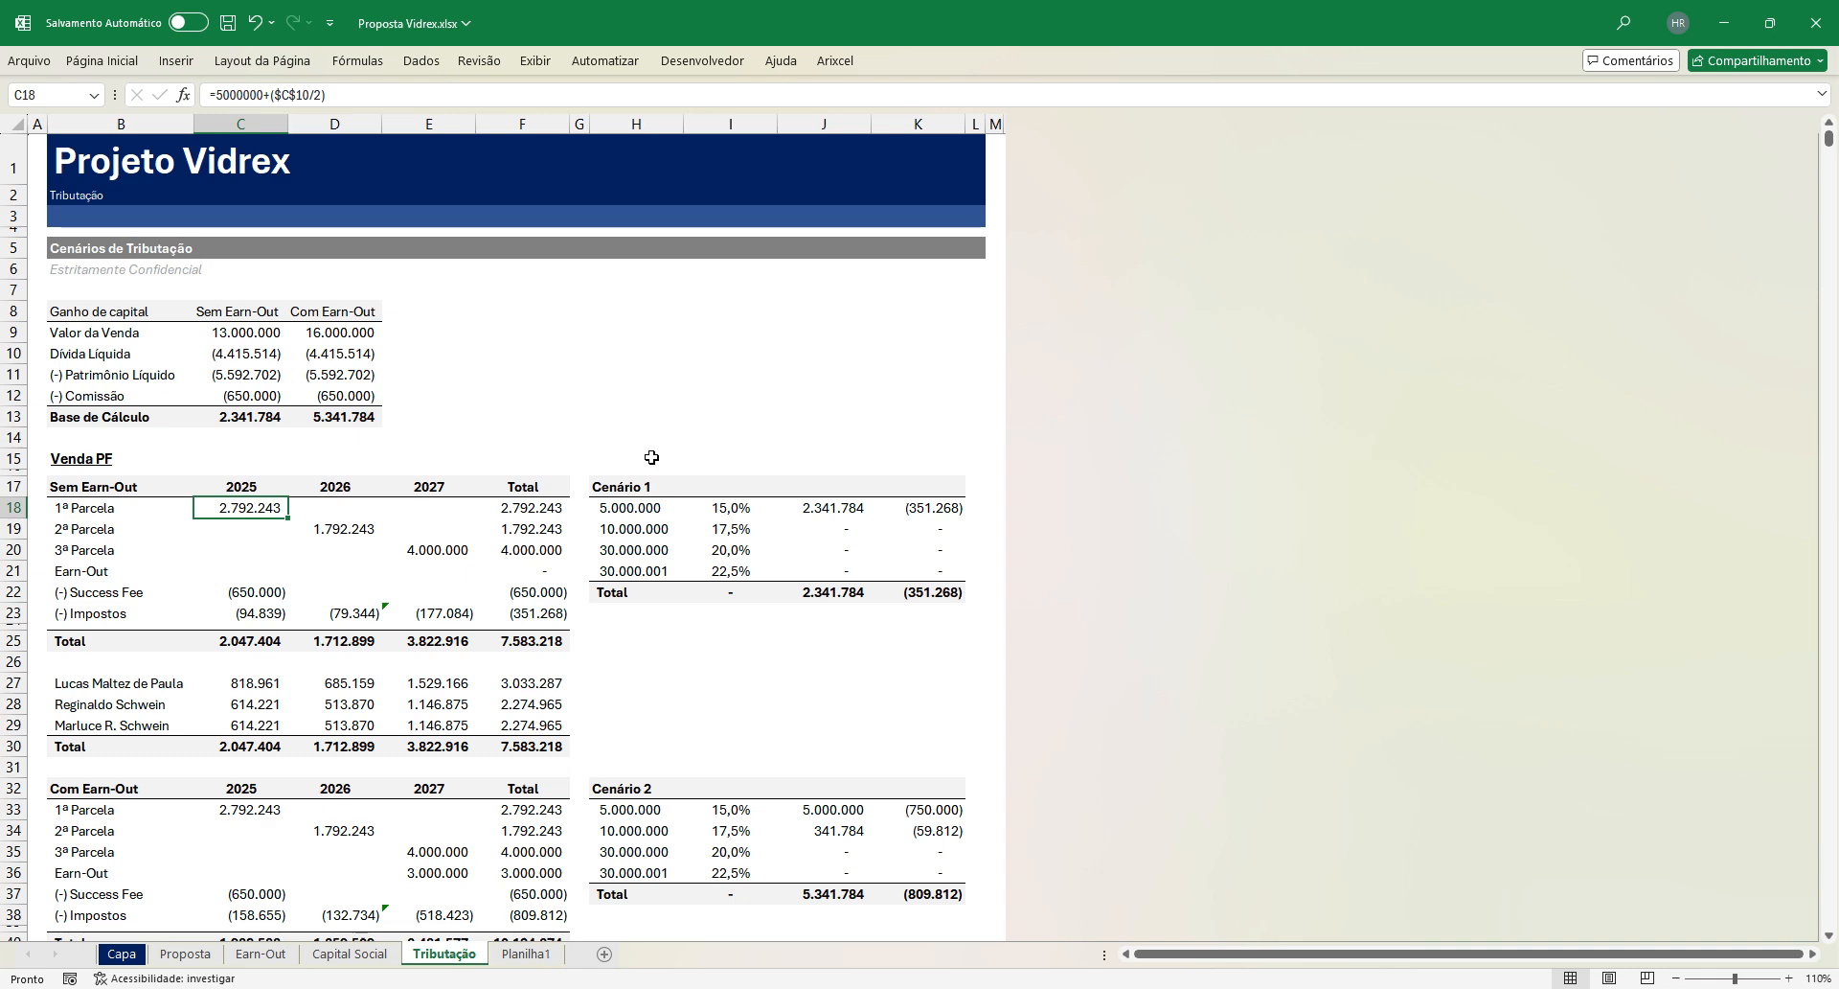
key("Down")
key("Down")
key("Right")
key("Right")
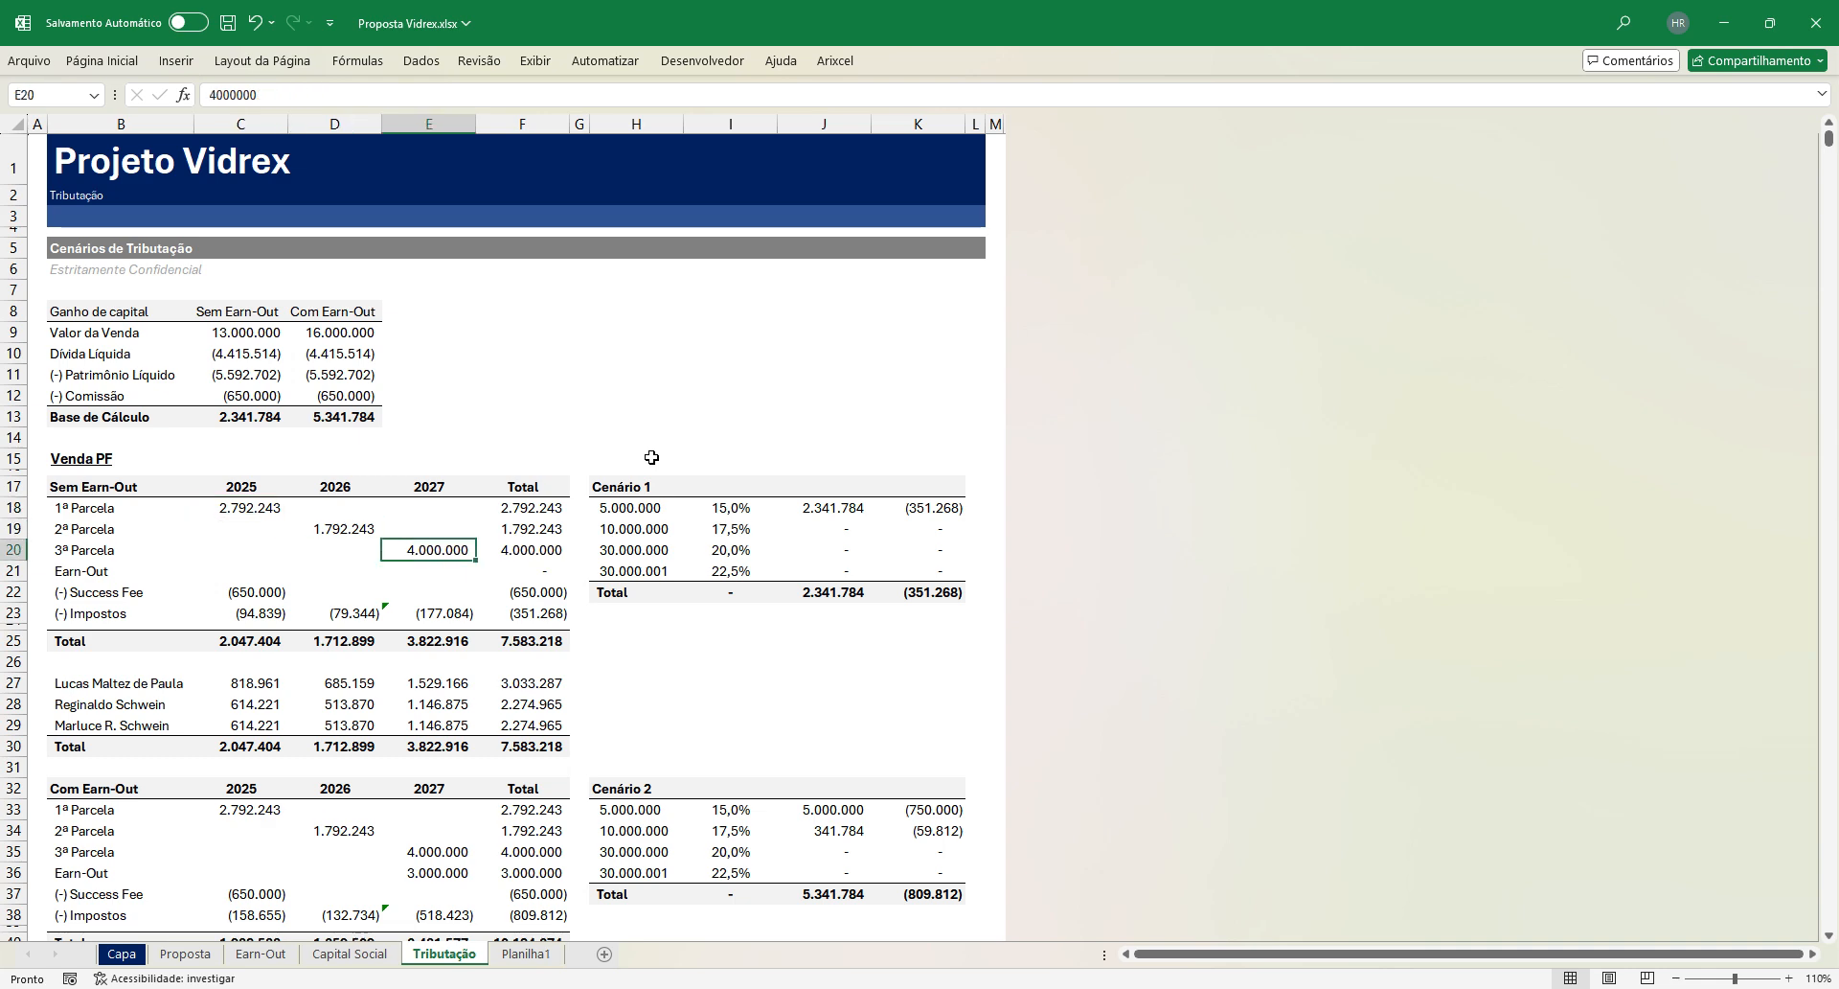
key("Left")
key("Up")
key("Up")
key("Left")
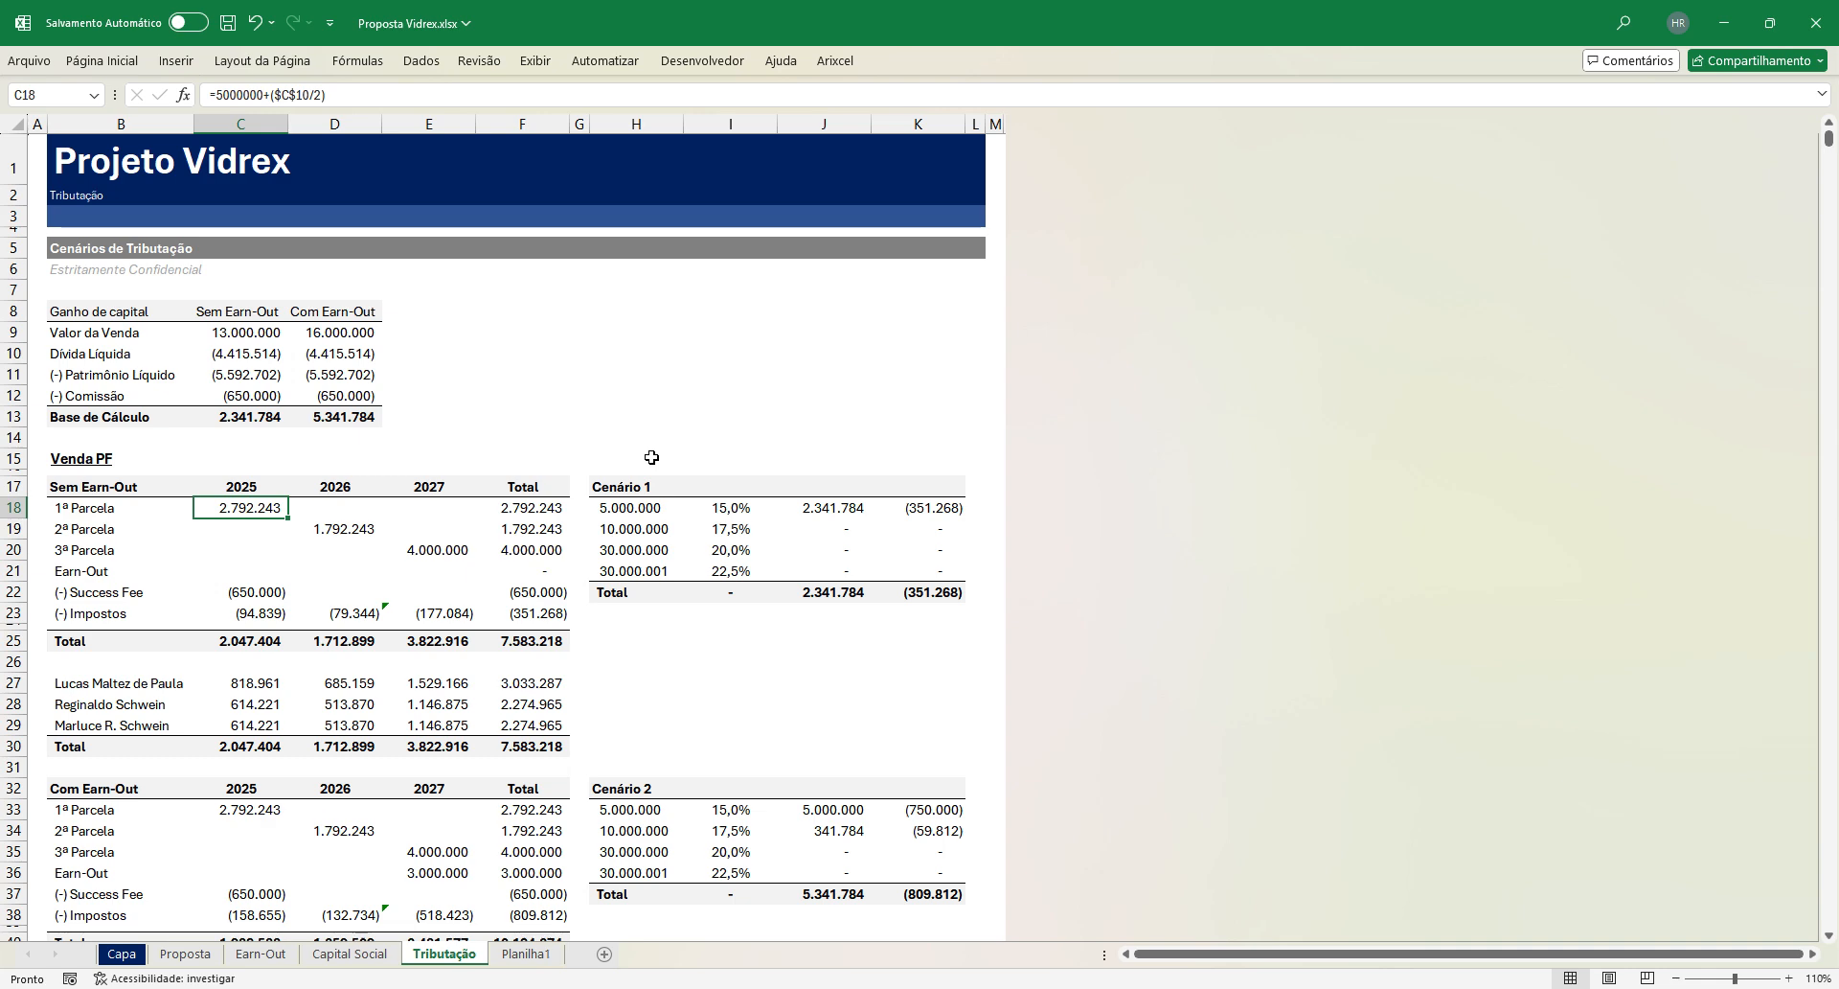
Step: Examine the 2025 Impostos formula in C23, the Success Fee in C22 and the first installment in C18
key("Down")
key("Down")
key("Down")
key("Down")
key("Down")
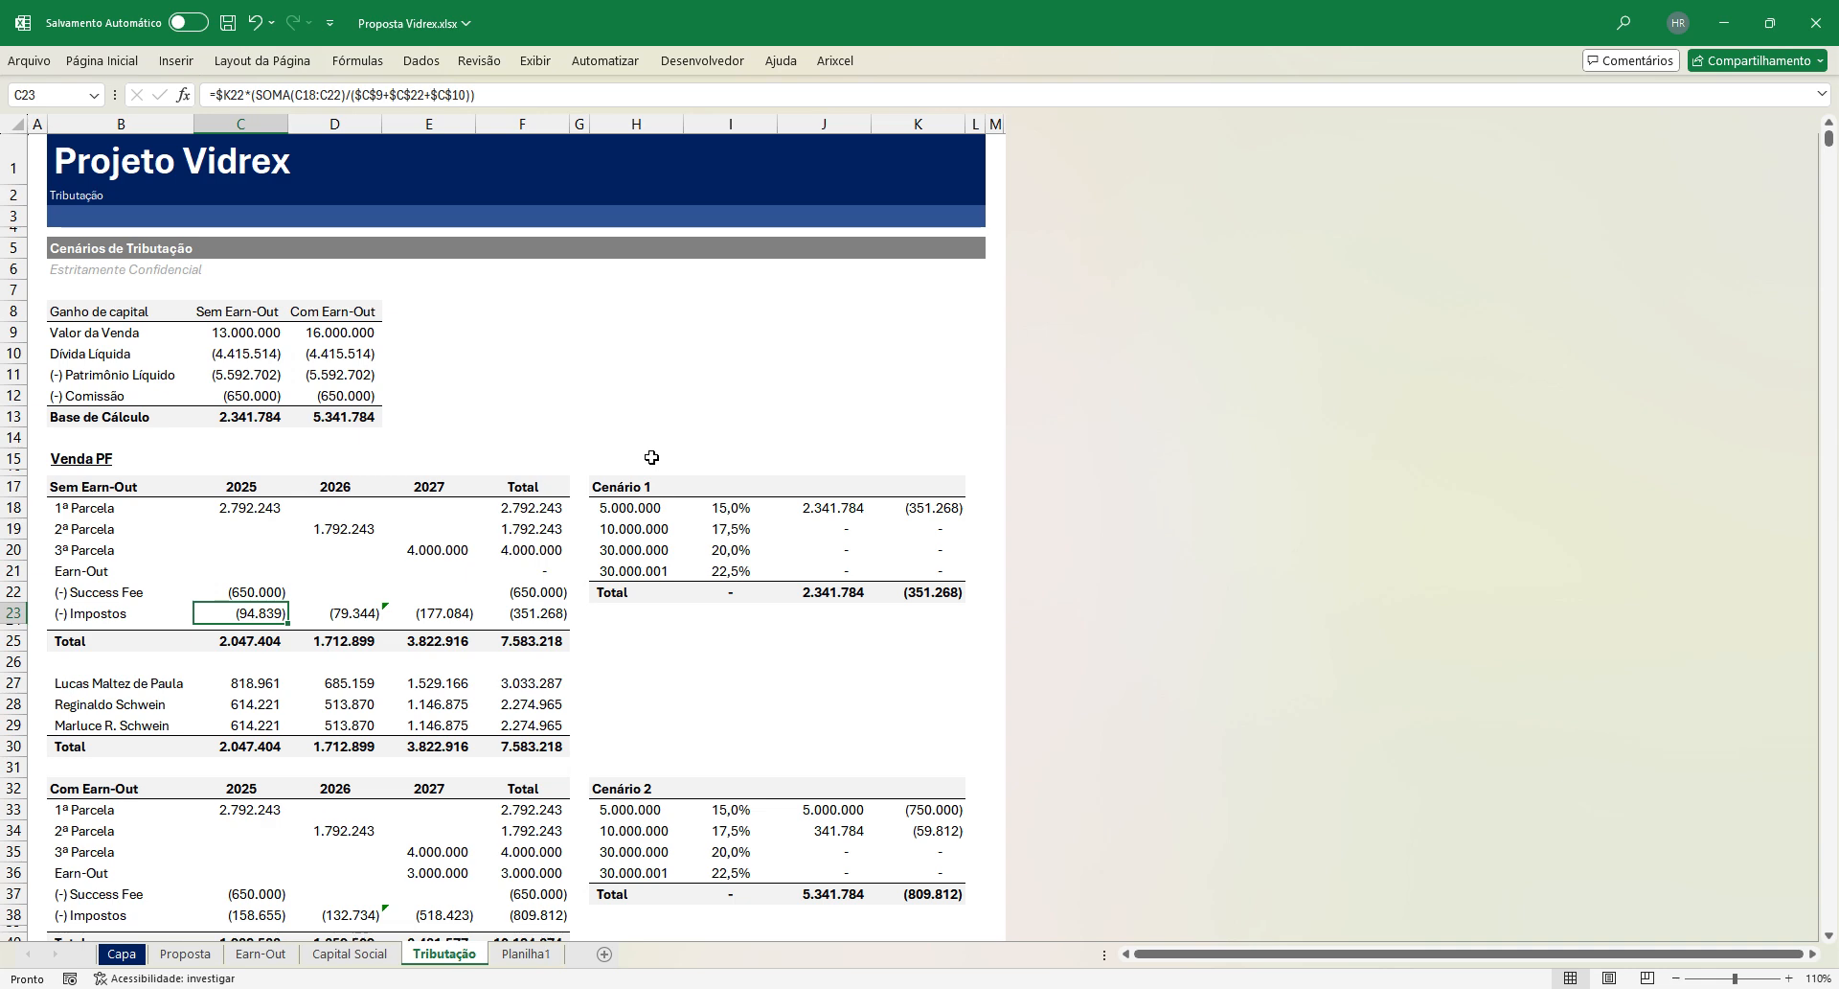
key("Up")
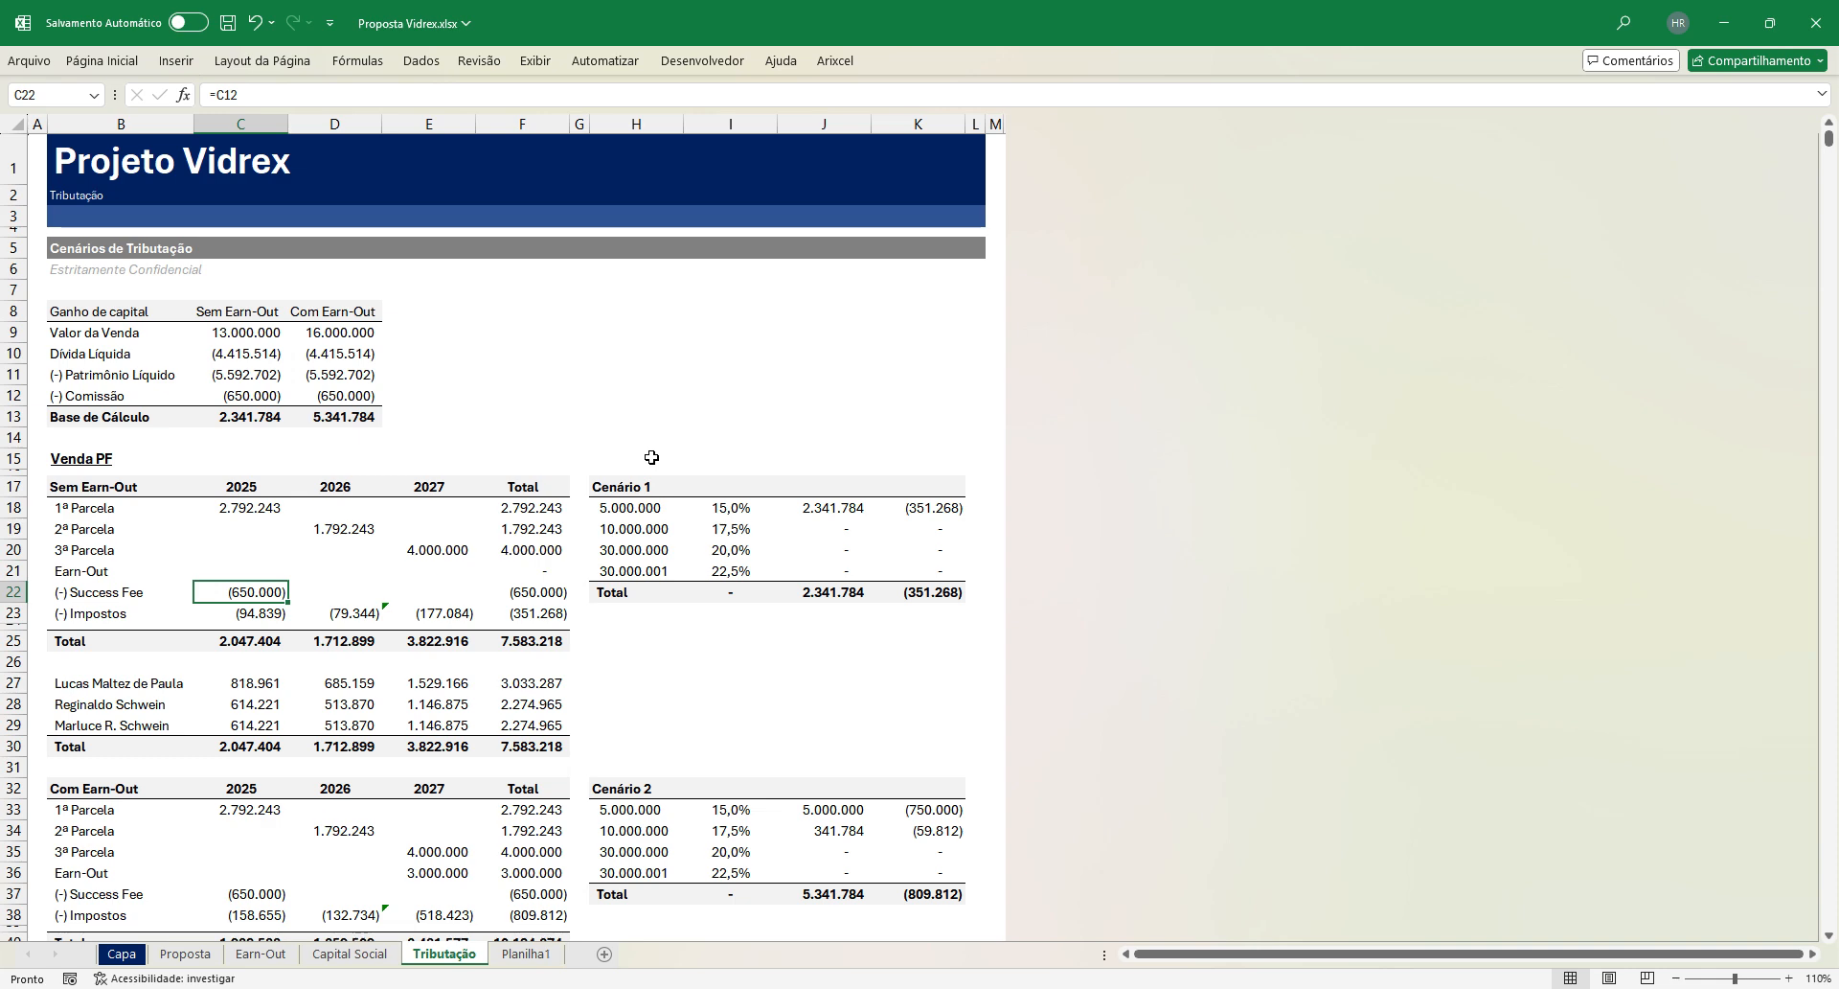
key("Up")
key("Up")
key("Up")
key("Up")
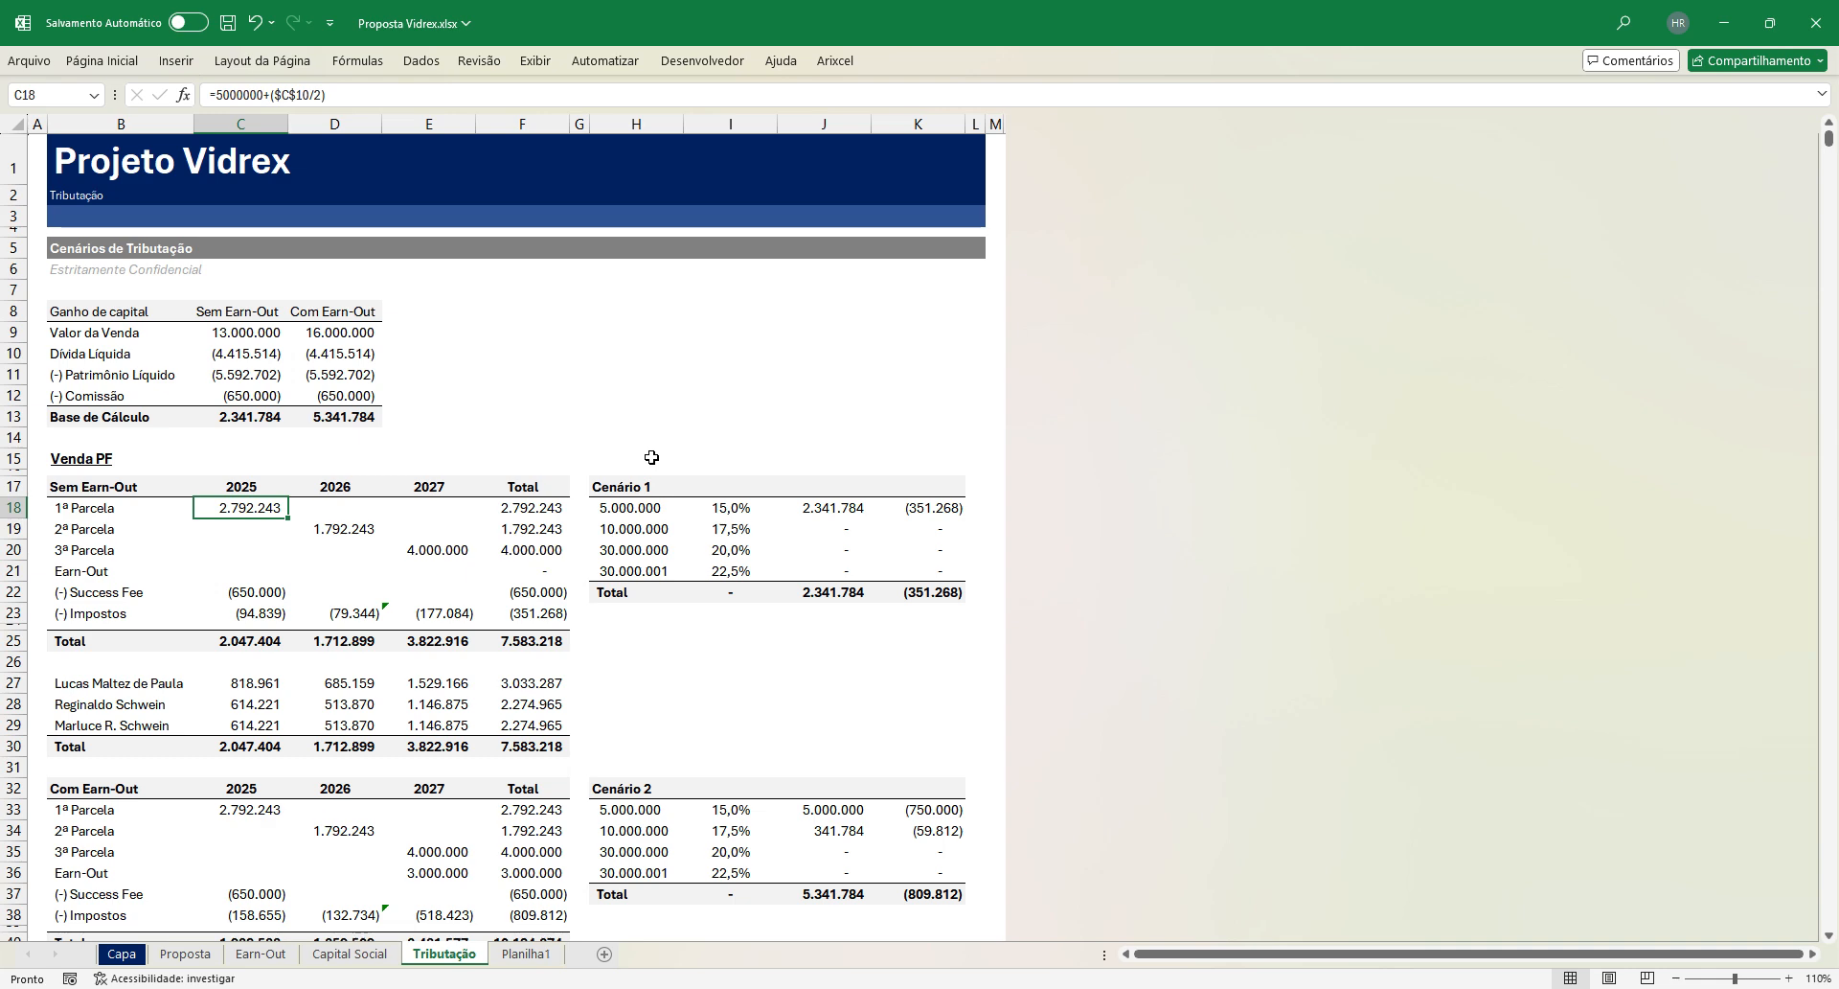
Step: Check the sum of C18:C22, the 2025 Impostos formula in C23 and the 2025 total in C25
key("ctrl+Down")
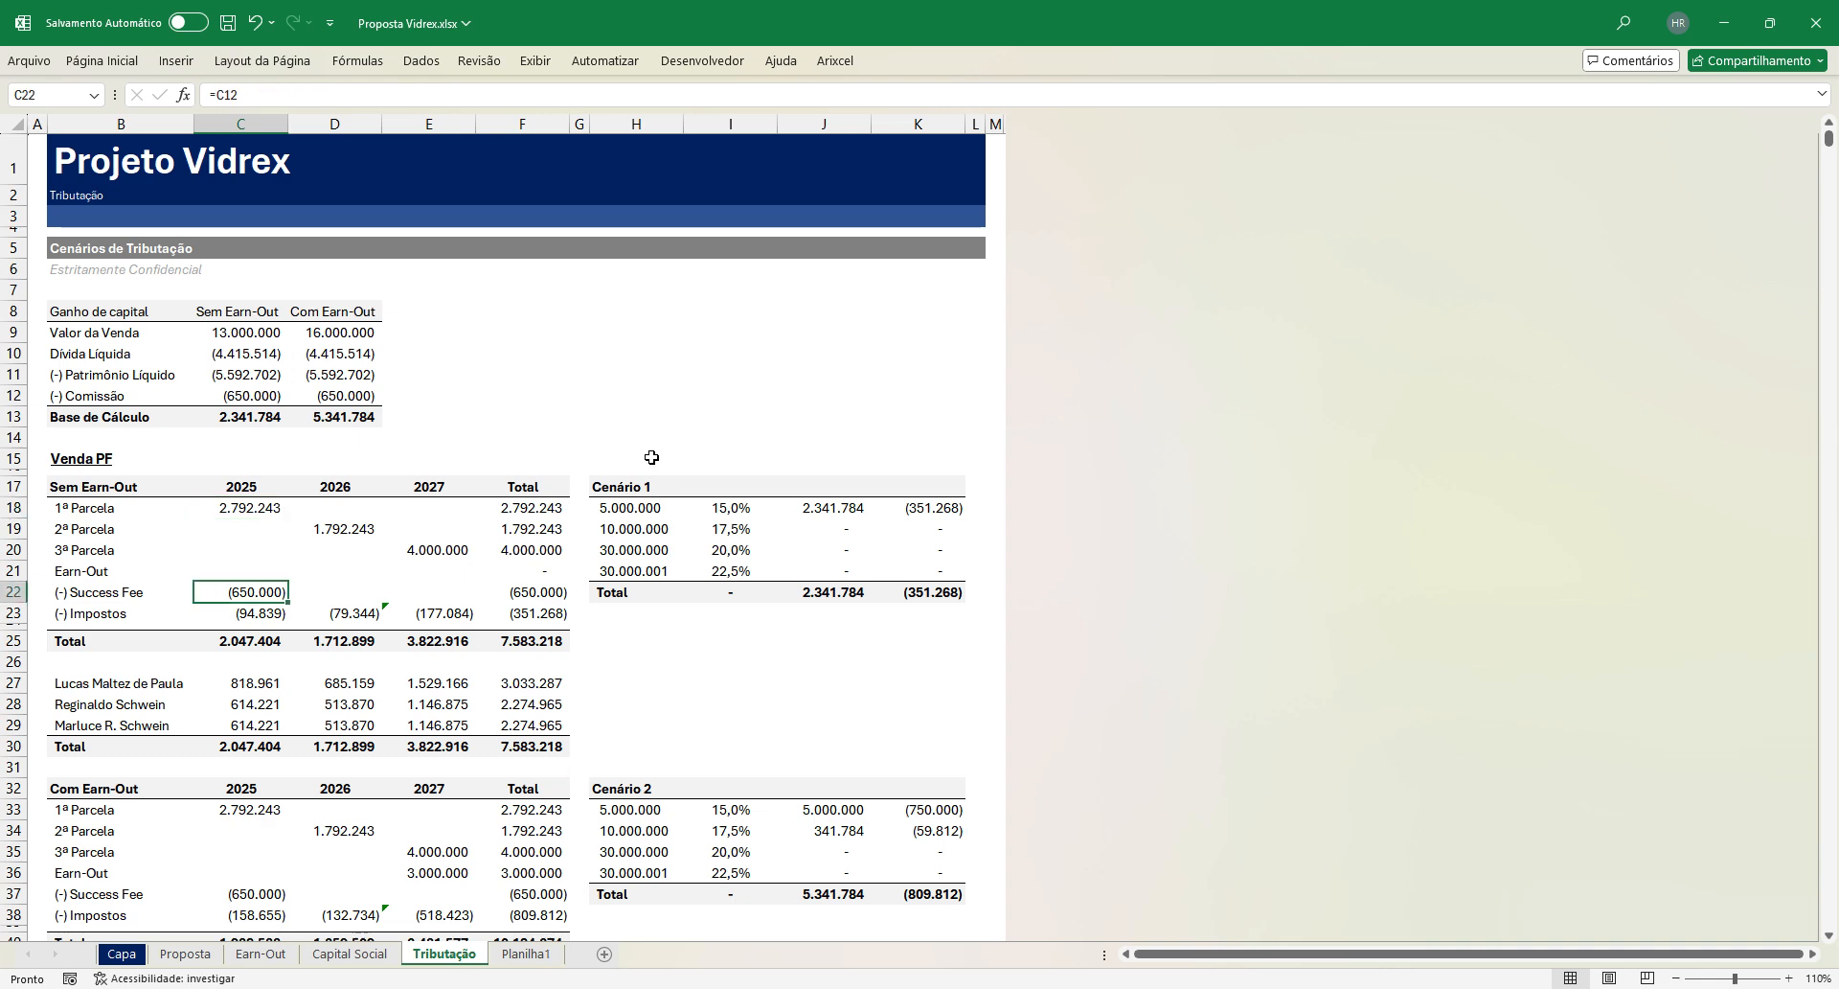
key("shift+Up")
key("shift+Up")
key("shift+Up")
key("shift+Up")
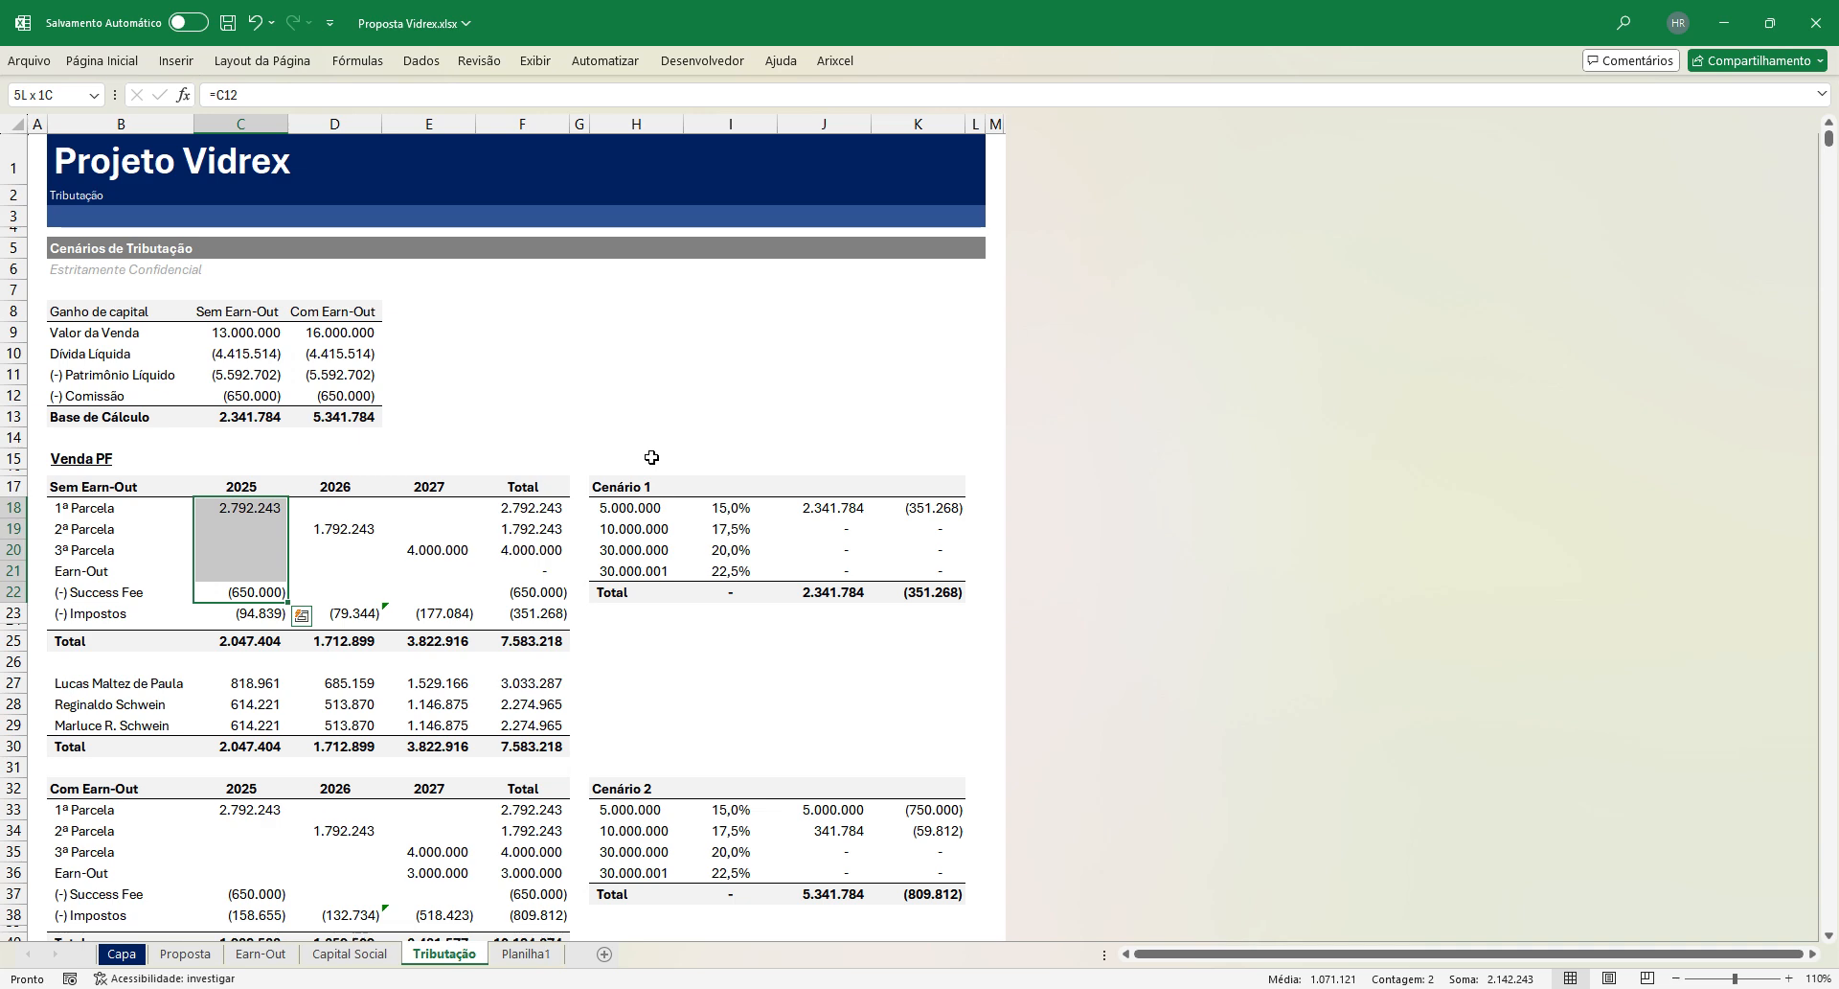
key("Down")
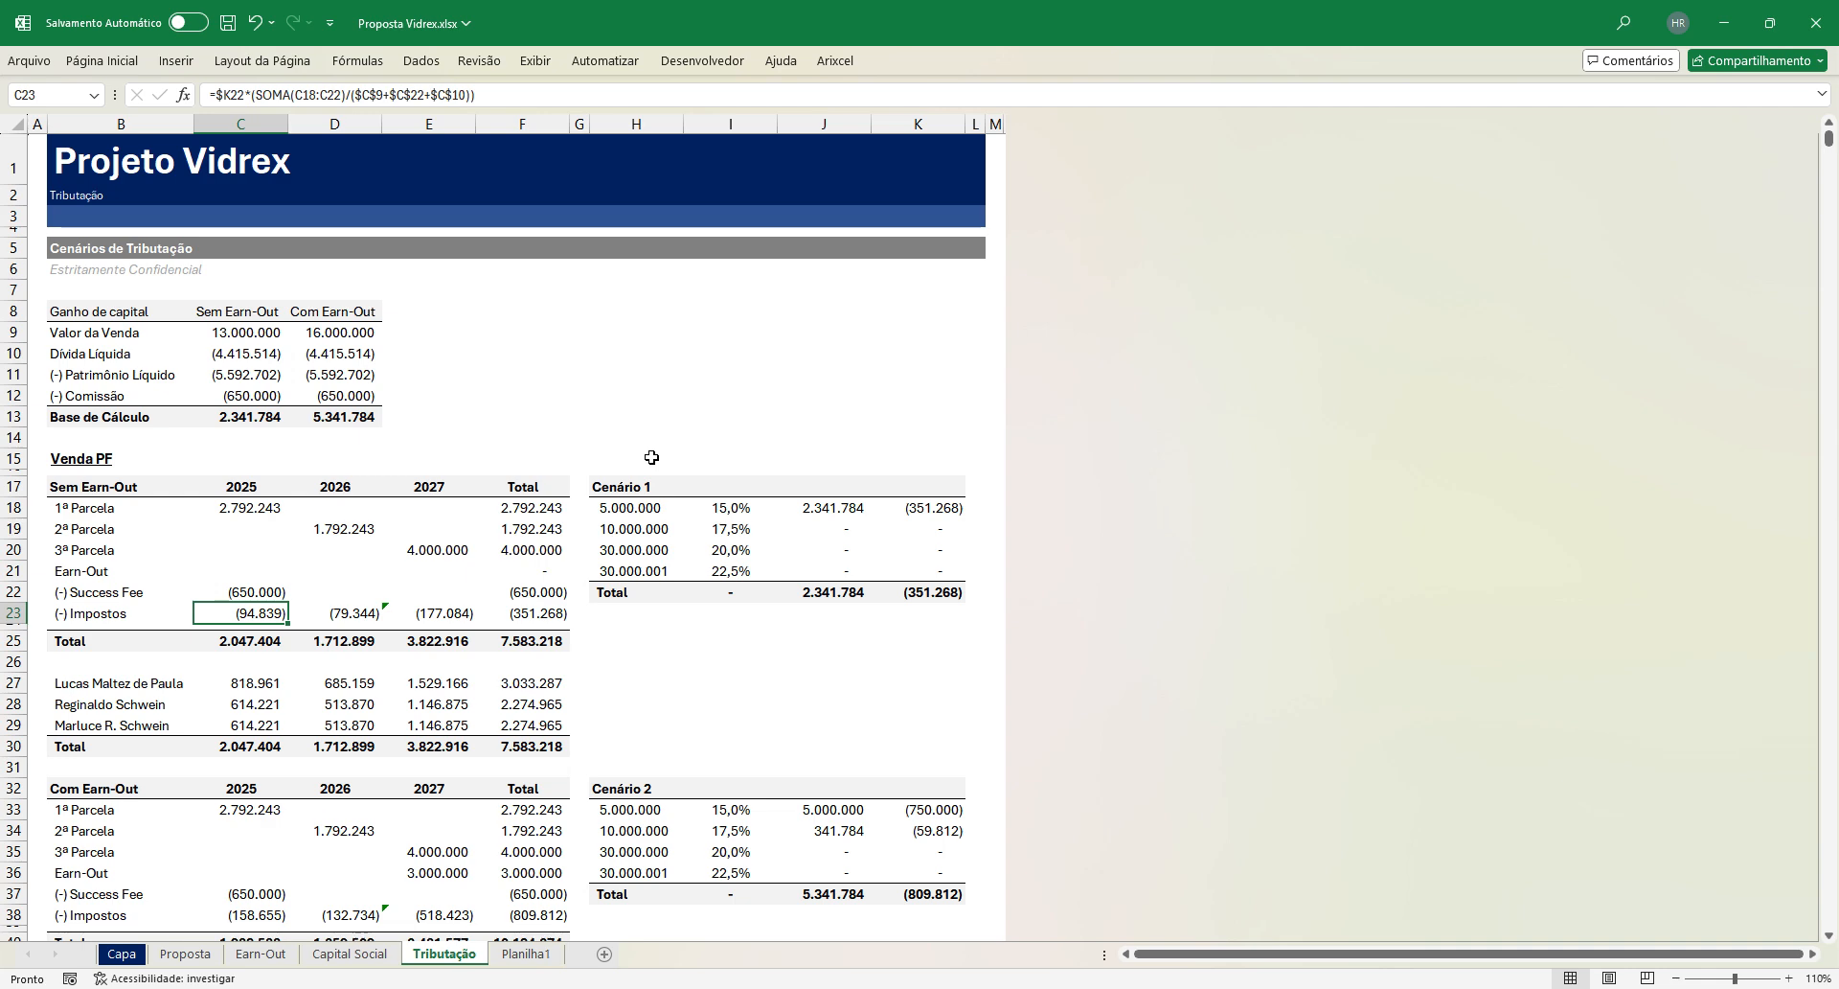
key("Down")
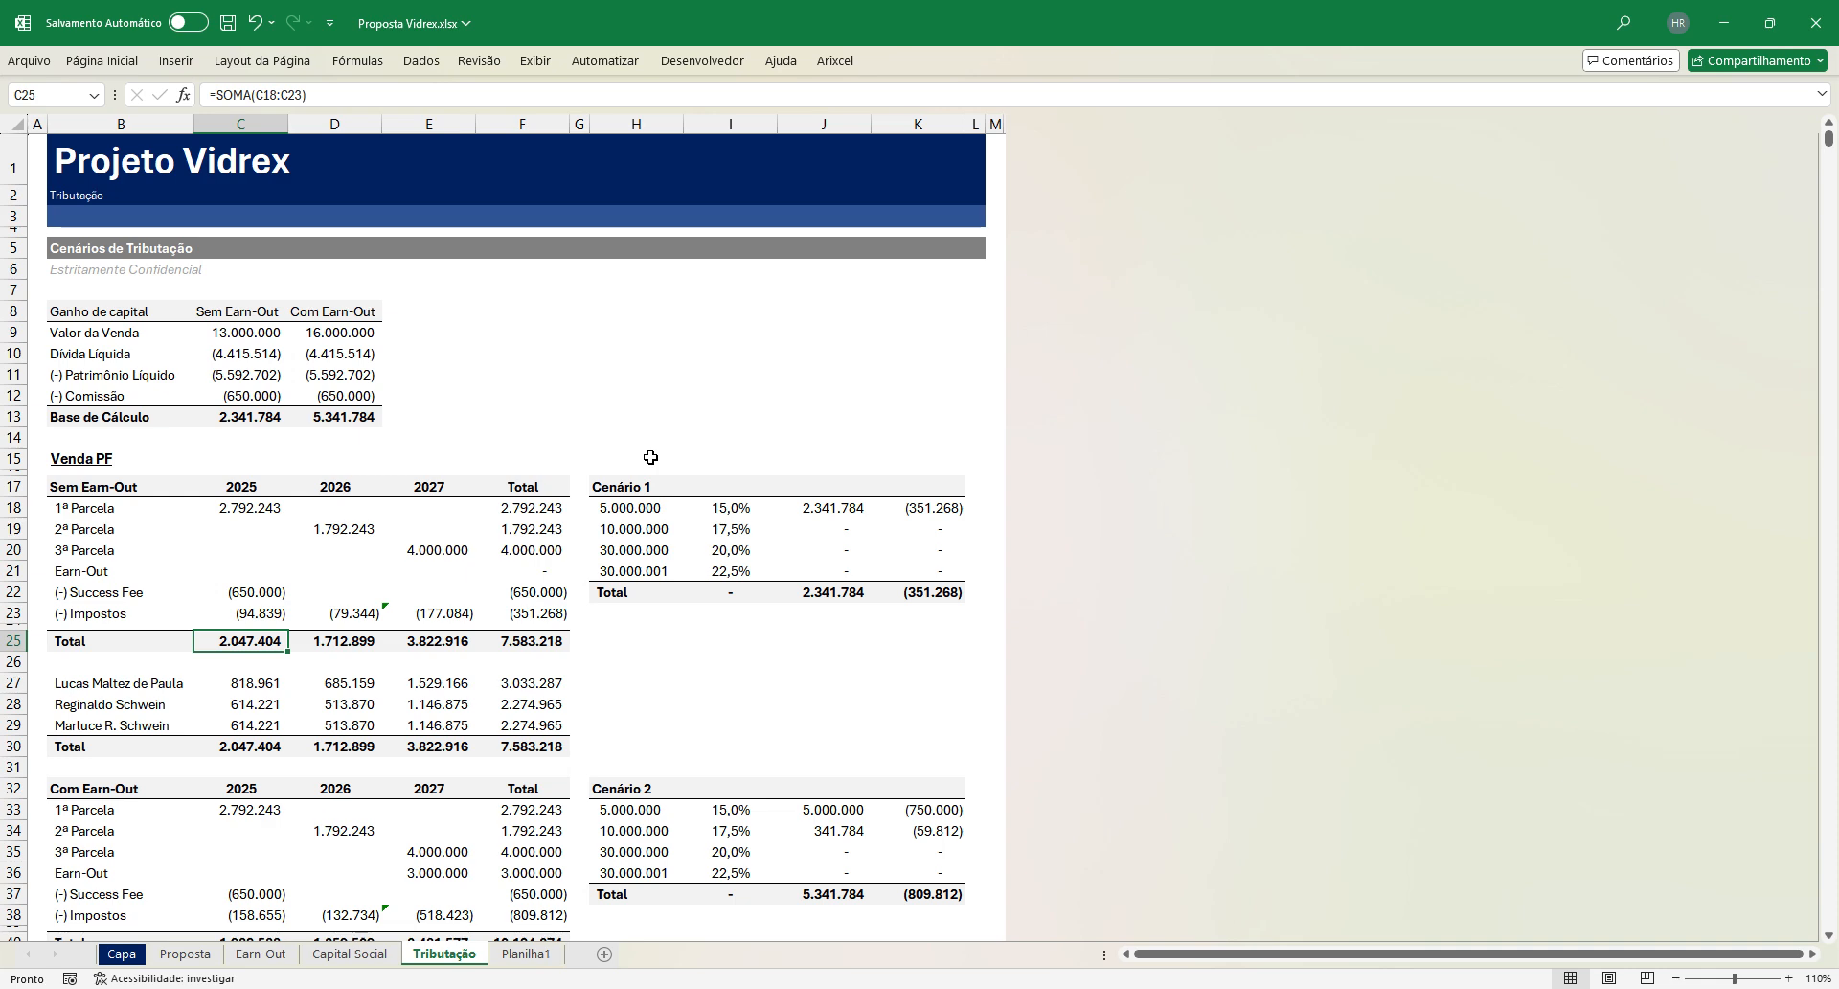
Step: Inspect the cell references of the Total formulas in C25 and D25 of the Sem Earn-Out schedule
left_click(818, 28)
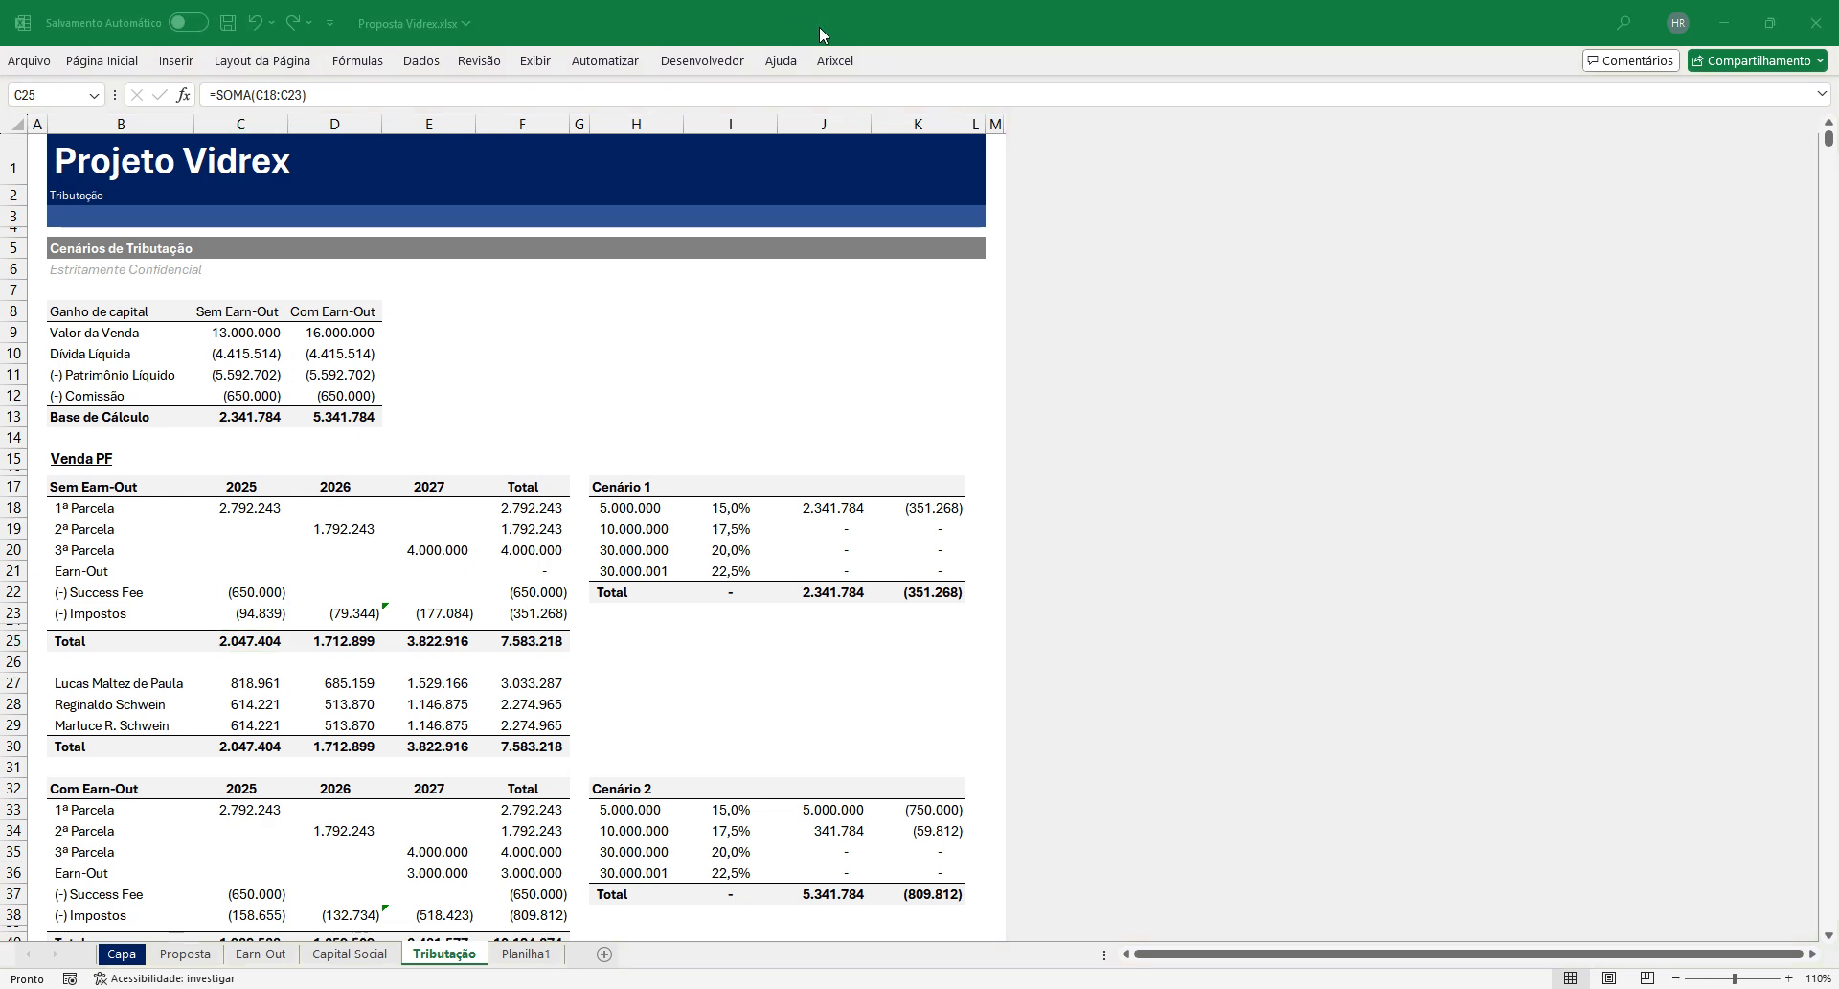
left_click(1046, 364)
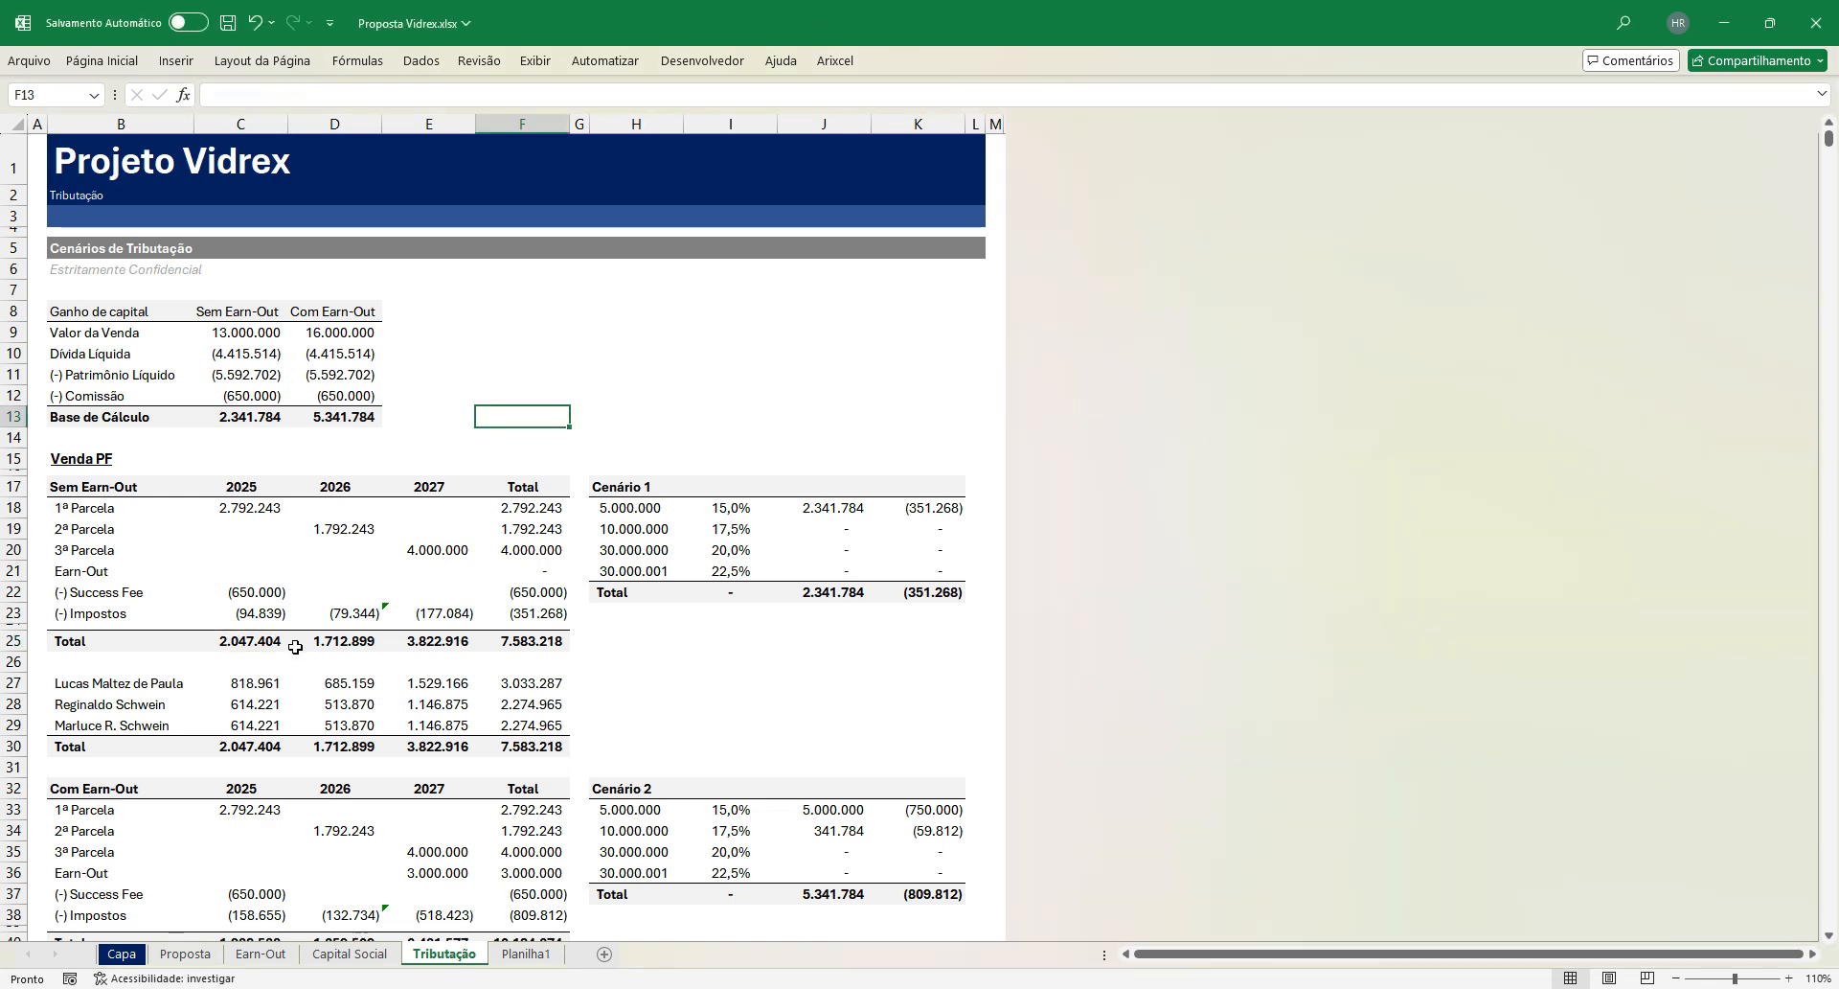
key("F2")
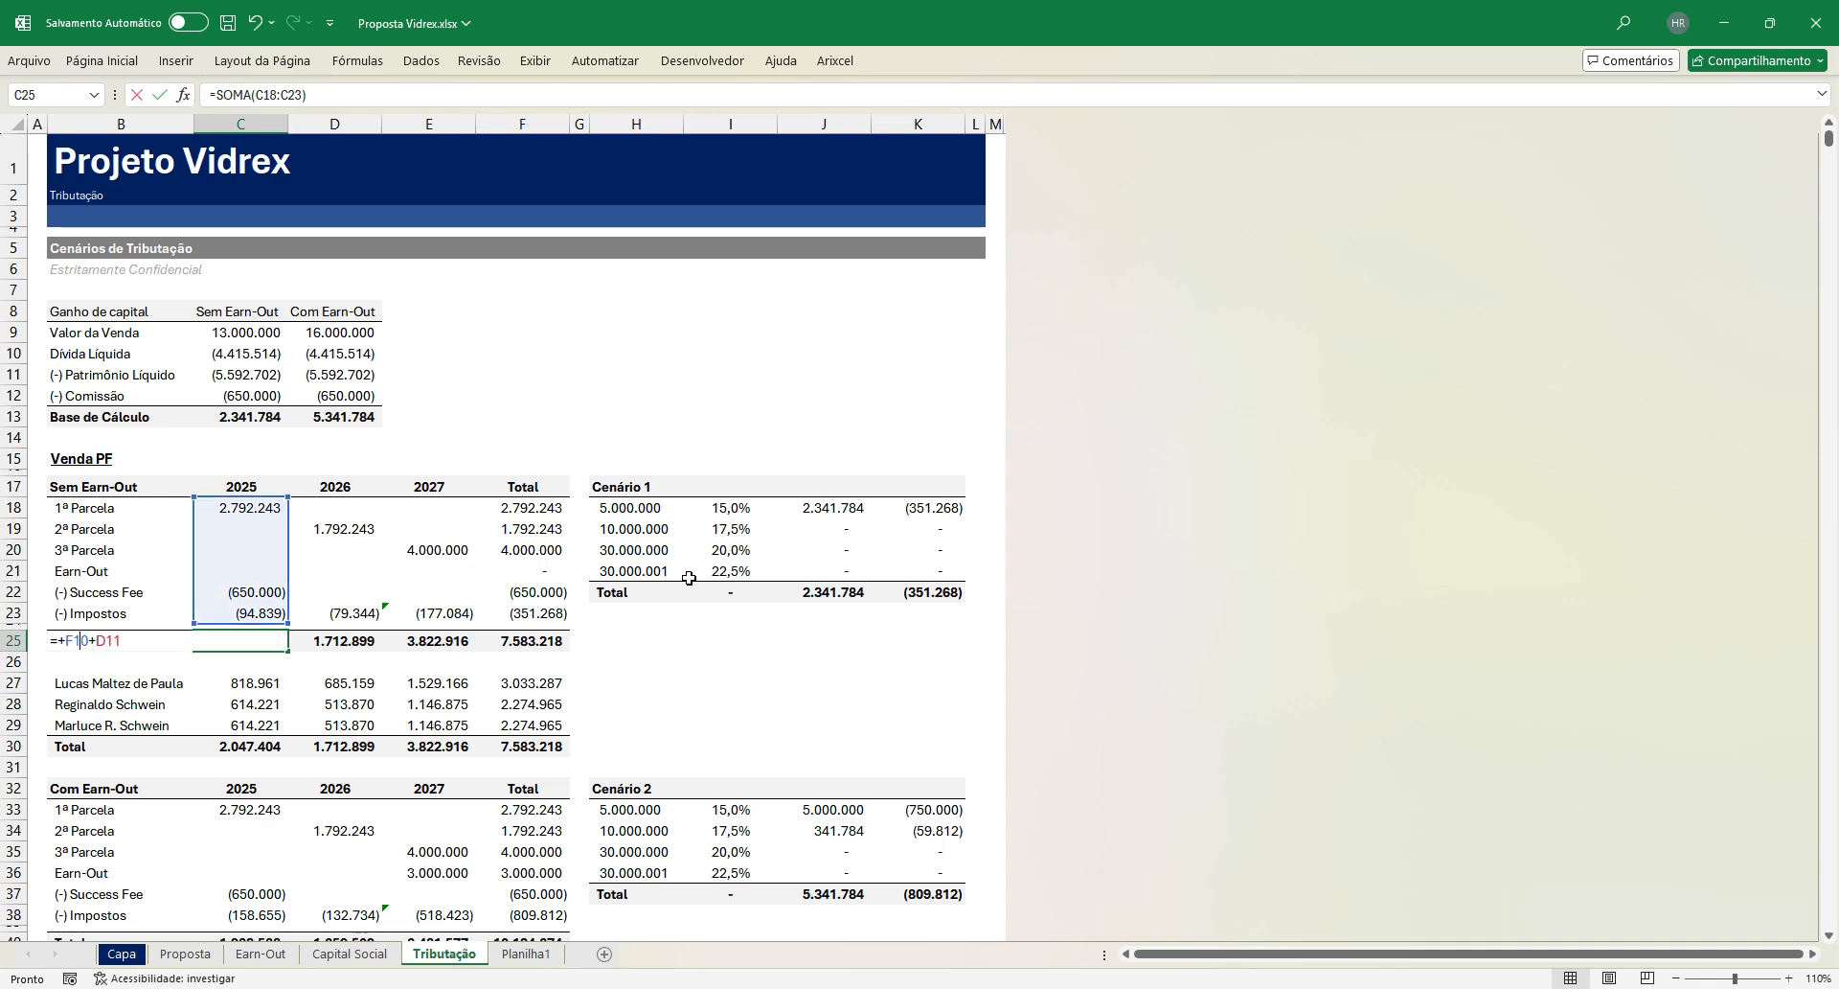
key("Escape")
key("Right")
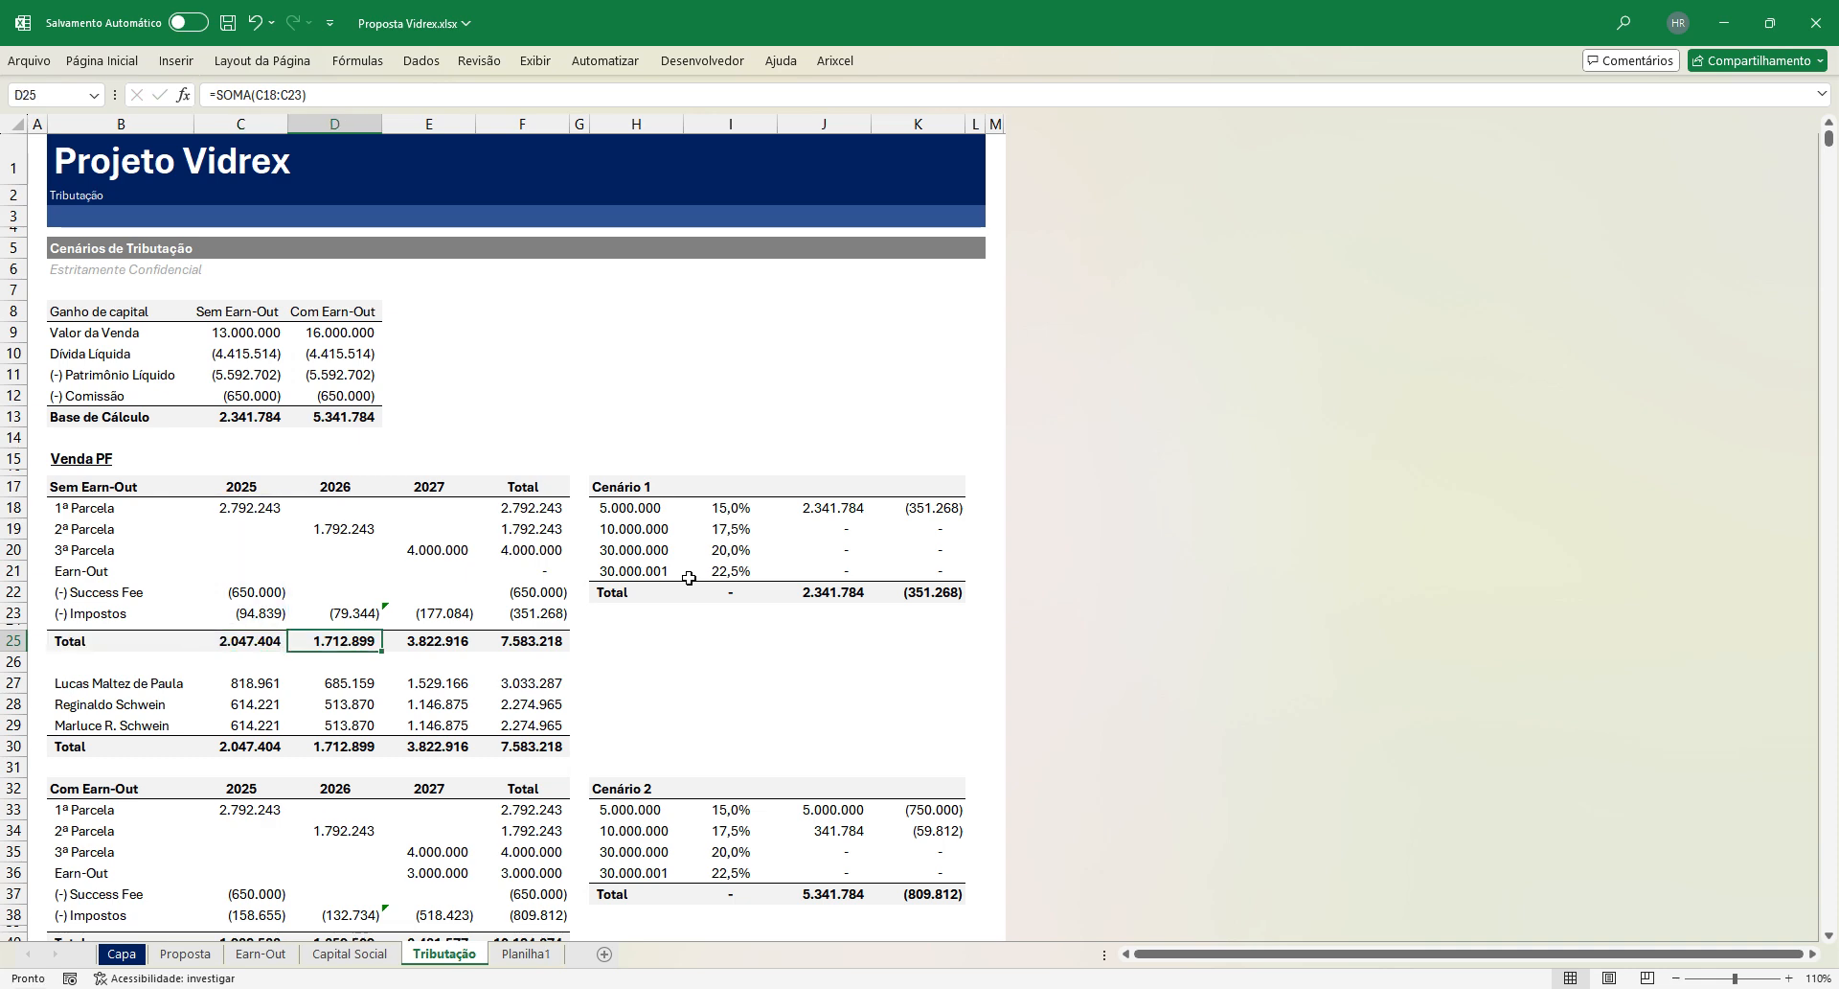
key("F2")
key("Escape")
Step: Inspect the 2026 second installment formula in D19 of the Sem Earn-Out schedule
key("Up")
key("Up")
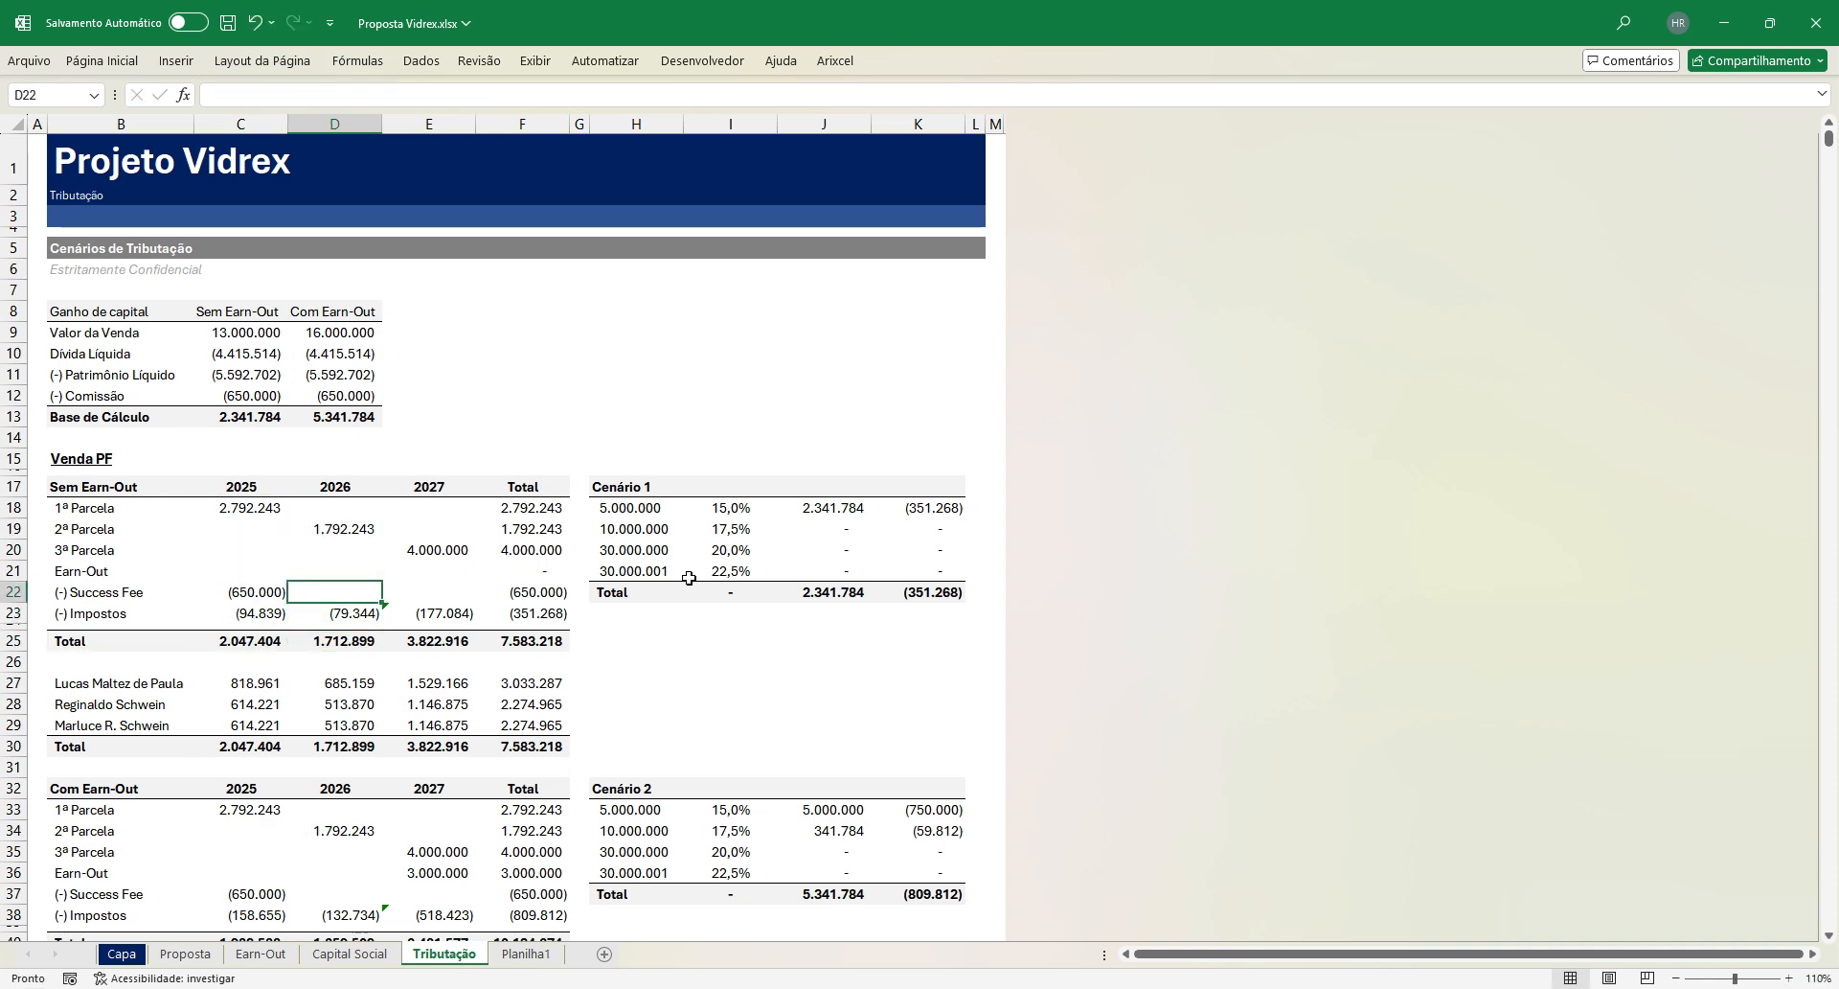
key("Up")
key("Up")
key("Up")
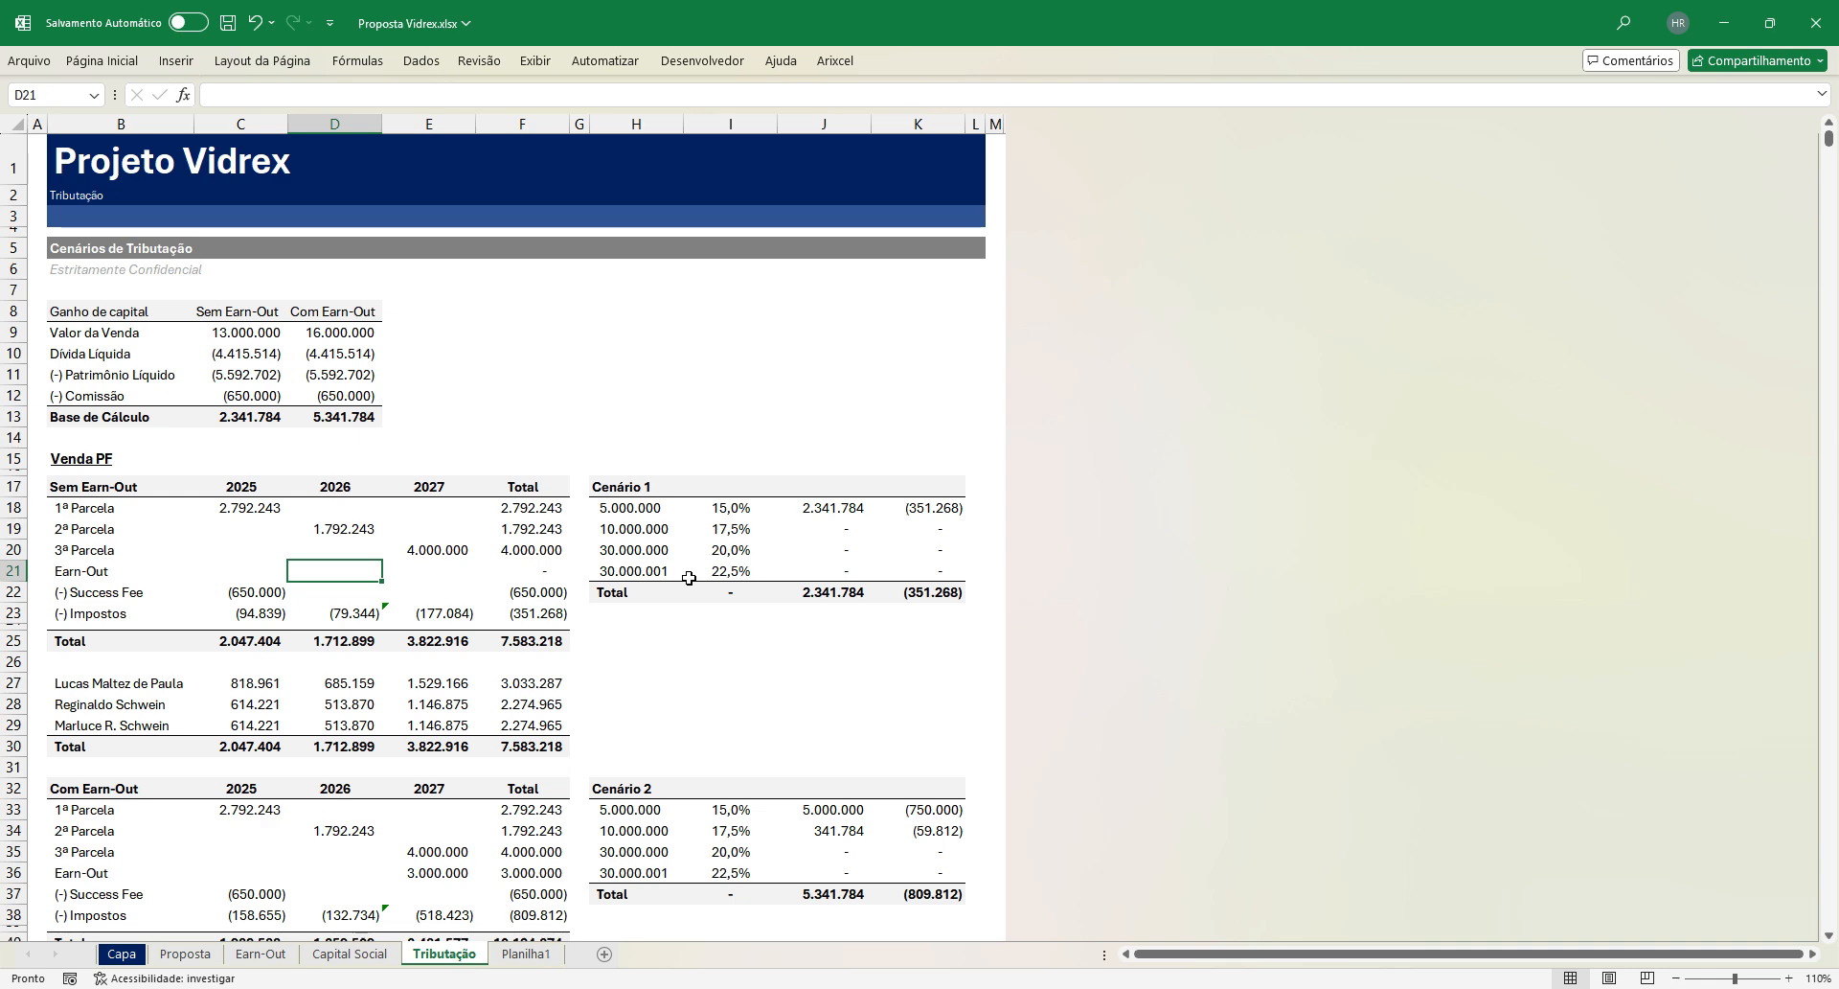
key("F2")
key("Escape")
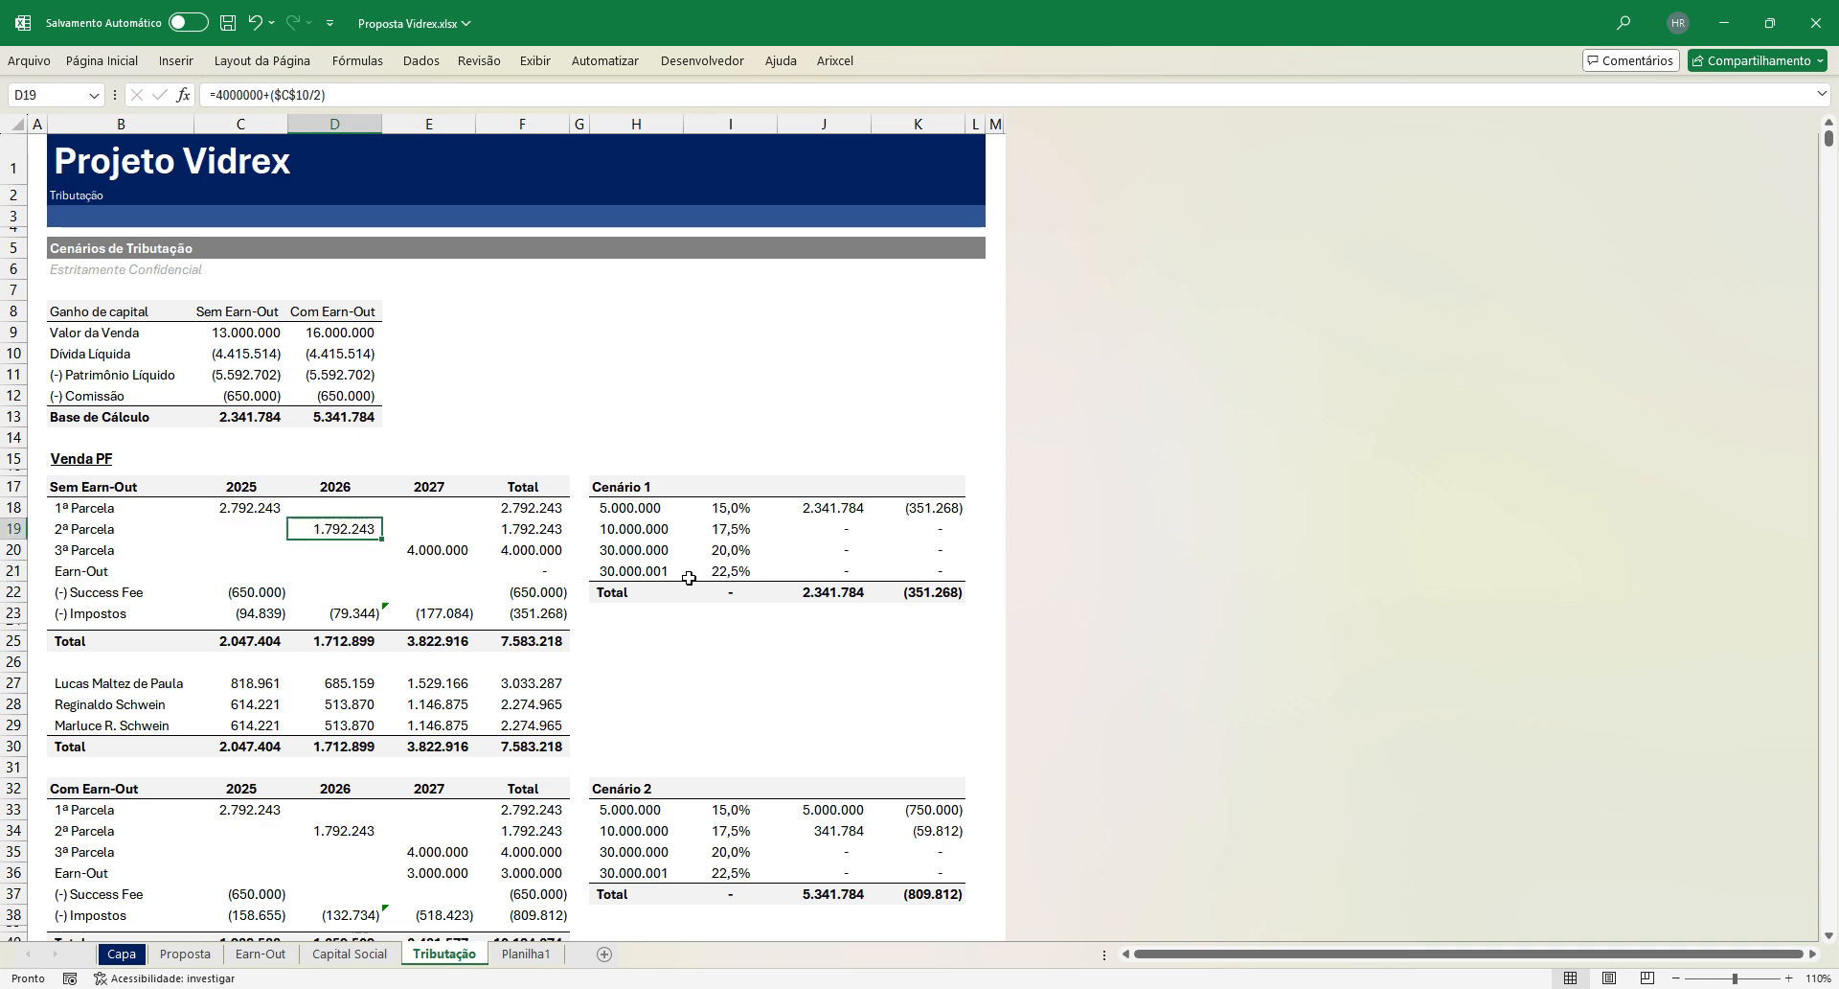
Step: Examine the 2026 Impostos formula in D23, the 2026 total in D25 and the 2027 total in E25
key("Down")
key("Down")
key("Down")
key("Down")
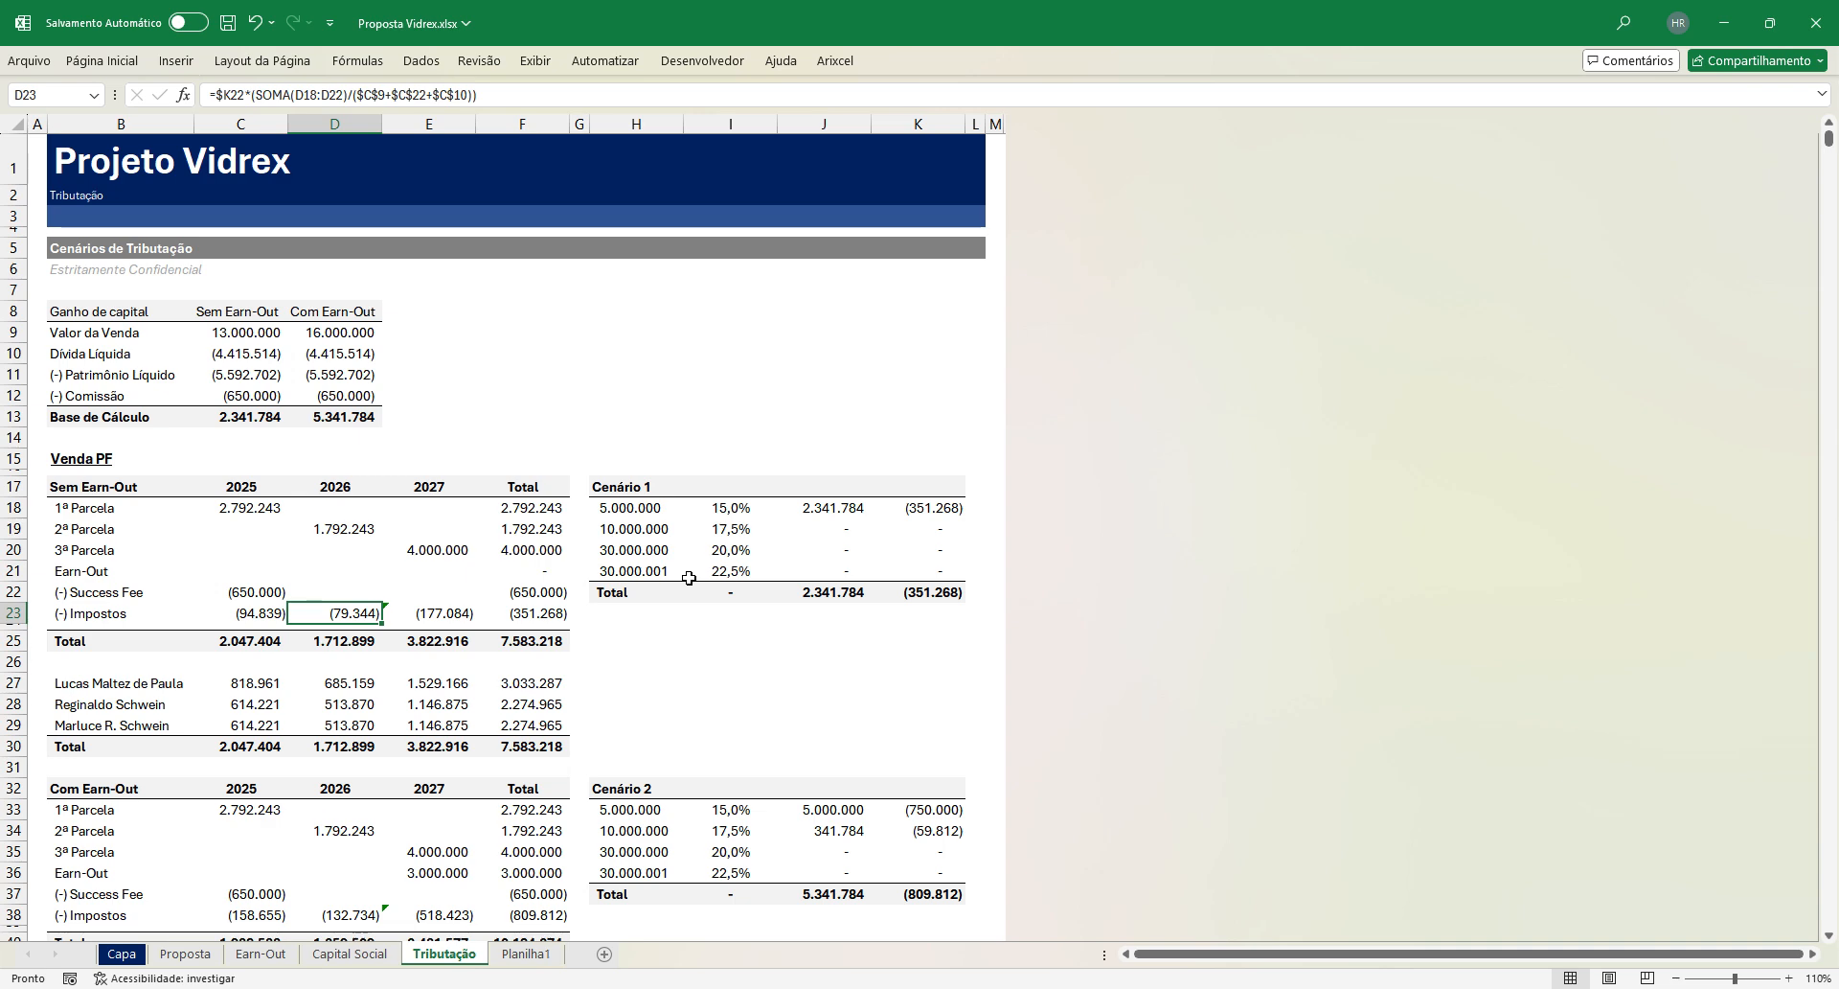
key("Down")
key("Down")
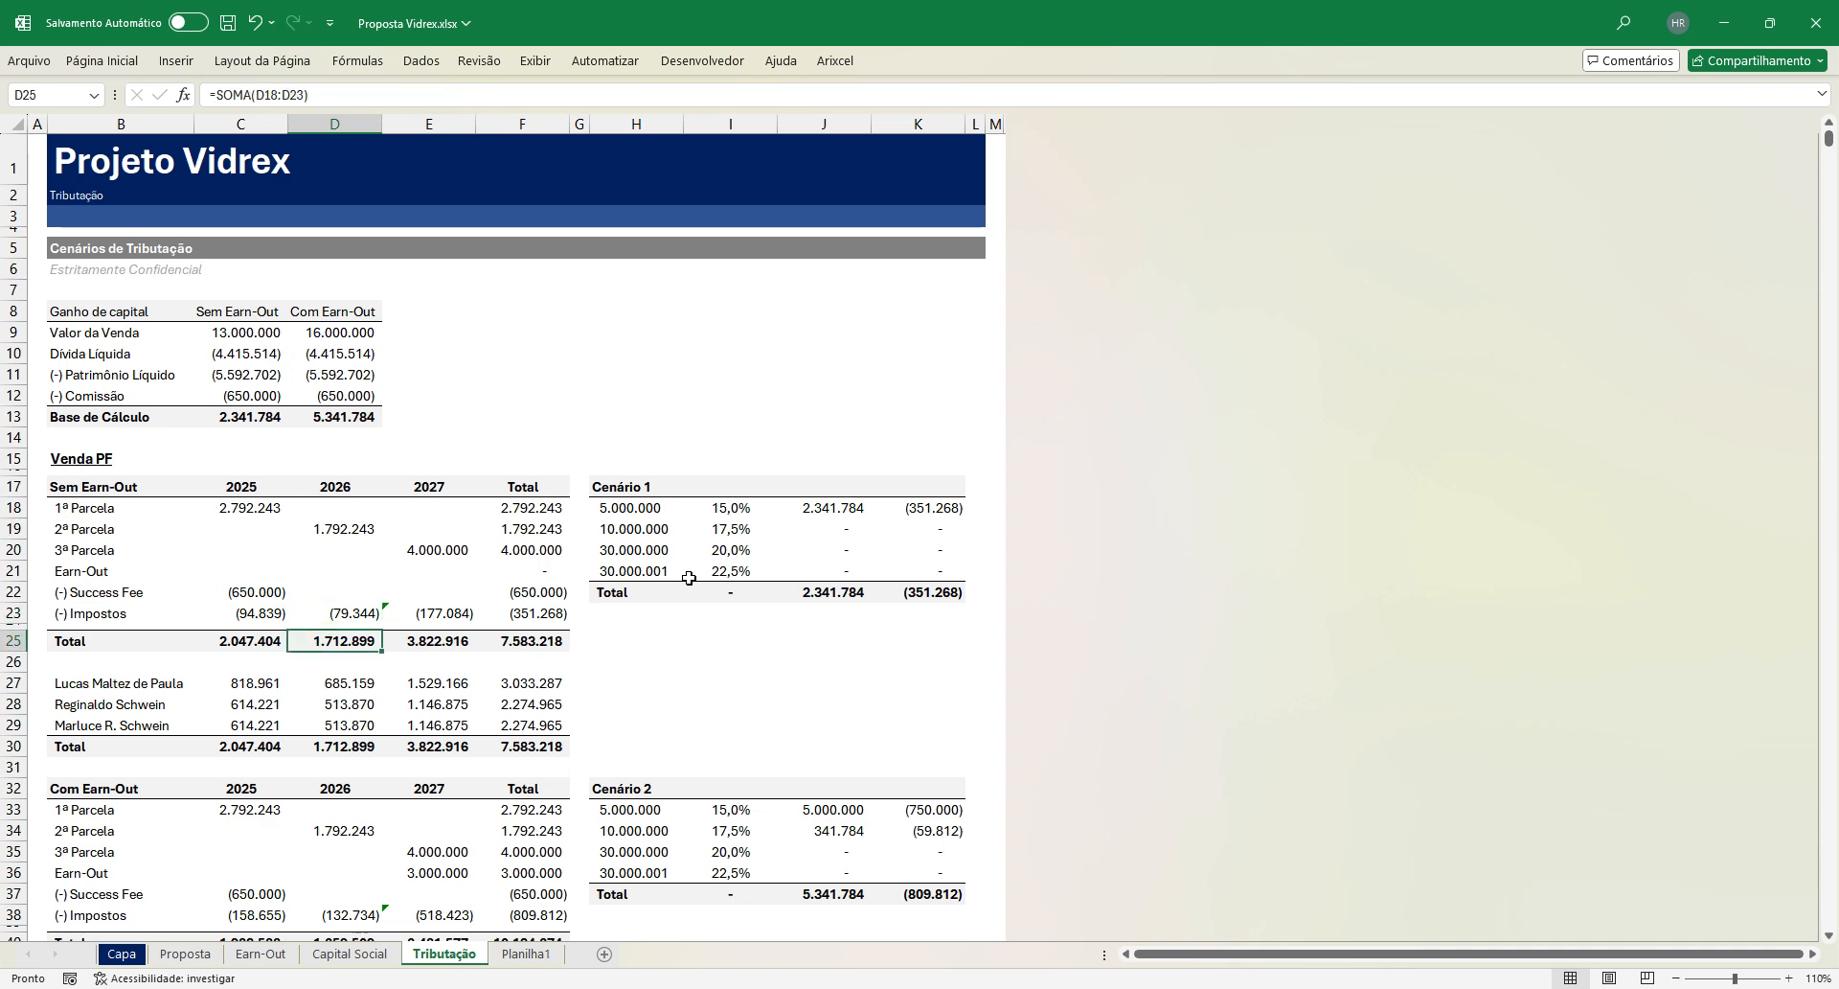
key("Right")
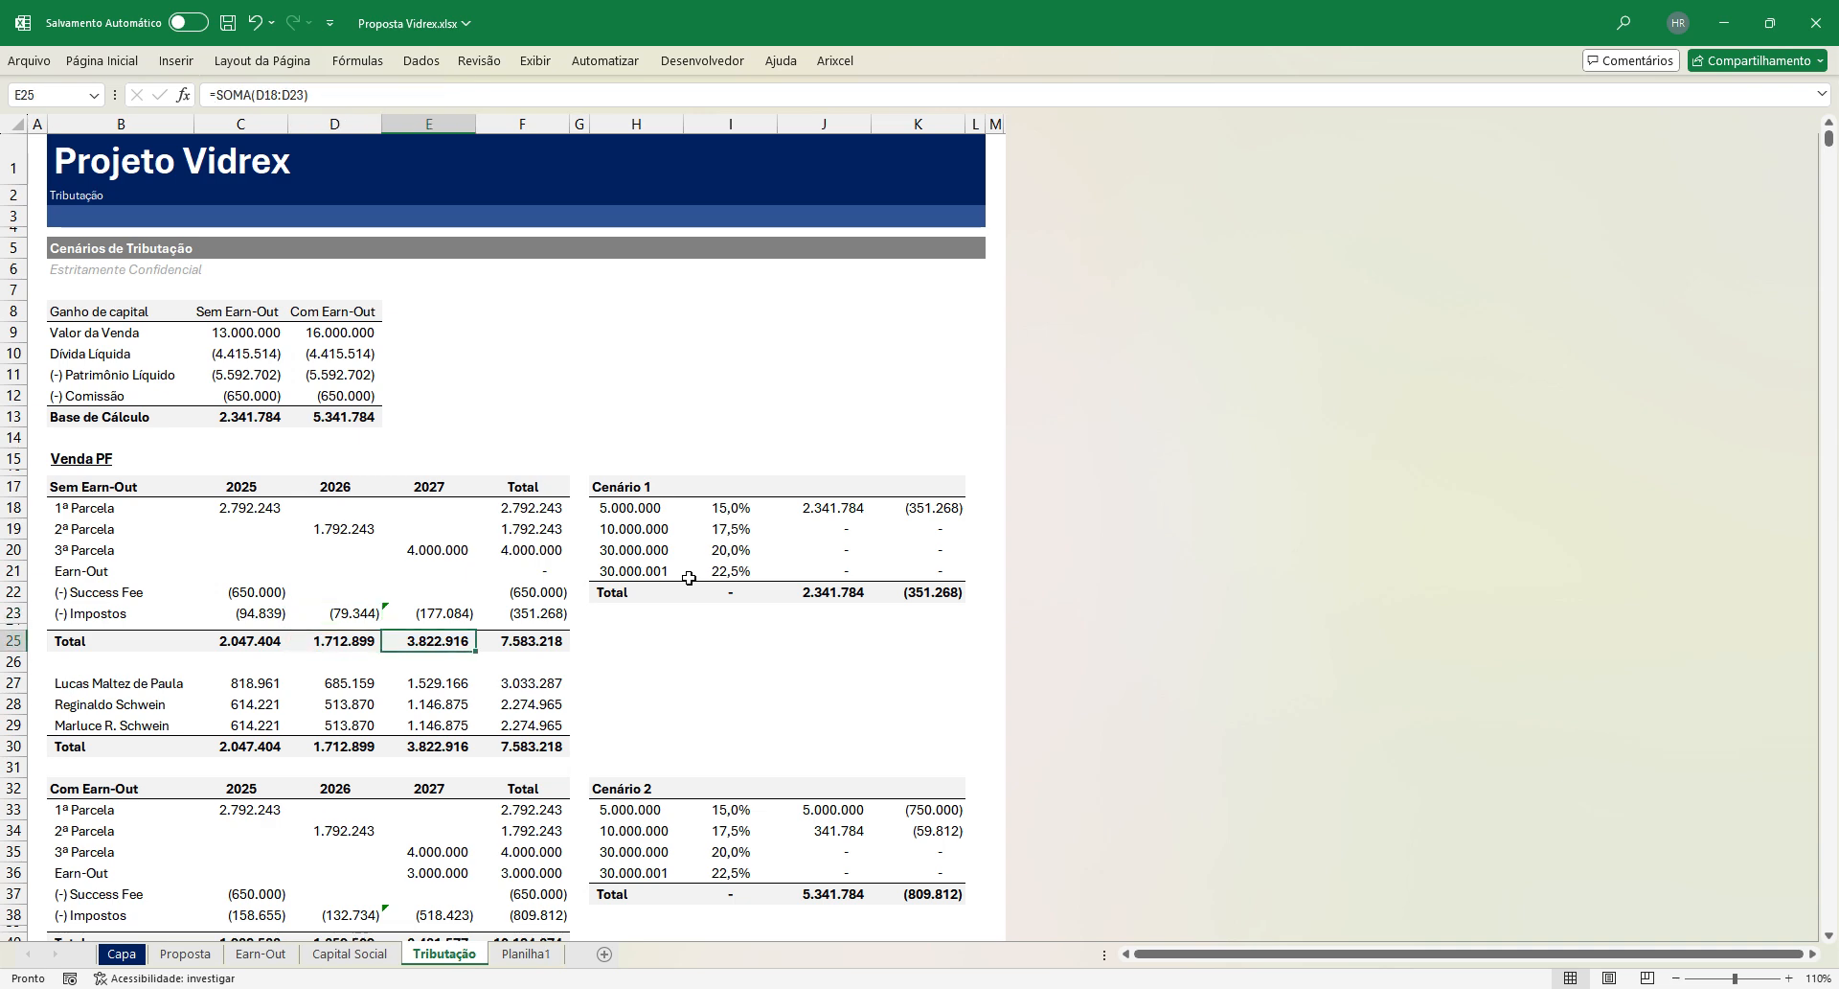
Step: Inspect the 2027 third installment entry in E20 of the Sem Earn-Out schedule
key("Up")
key("Up")
key("Up")
key("Up")
key("Up")
key("Up")
key("Left")
key("Down")
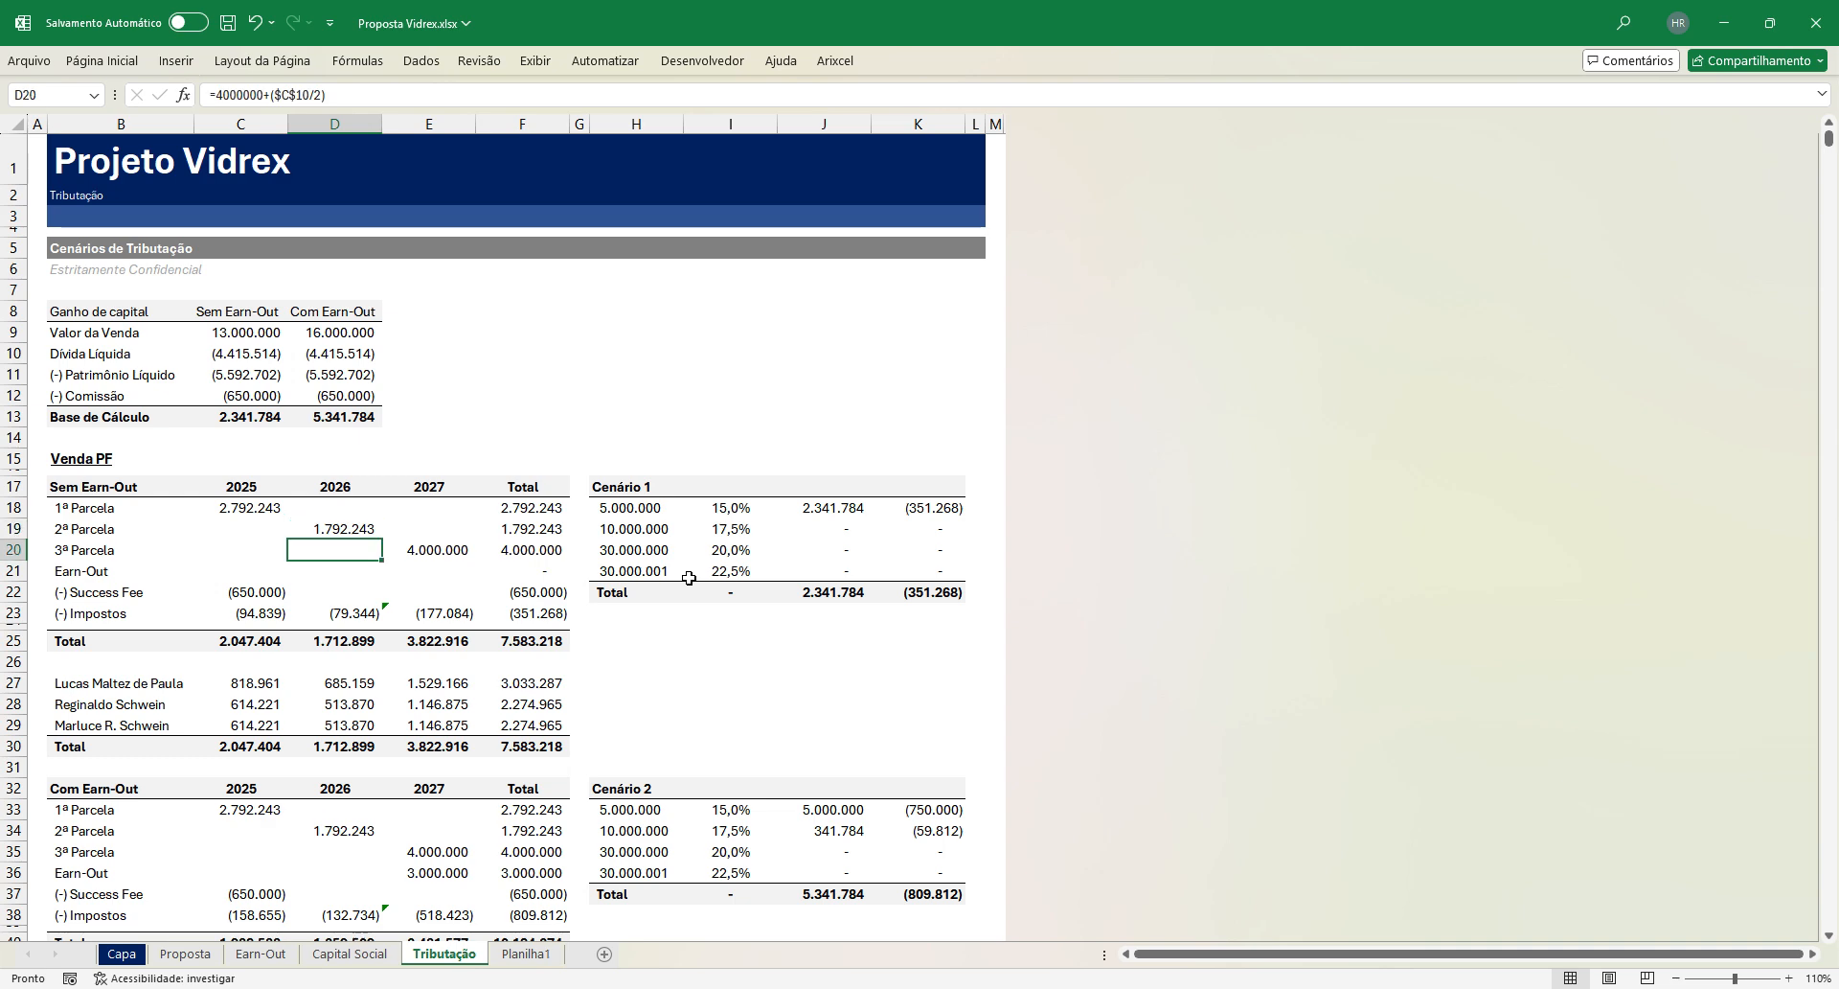
key("Right")
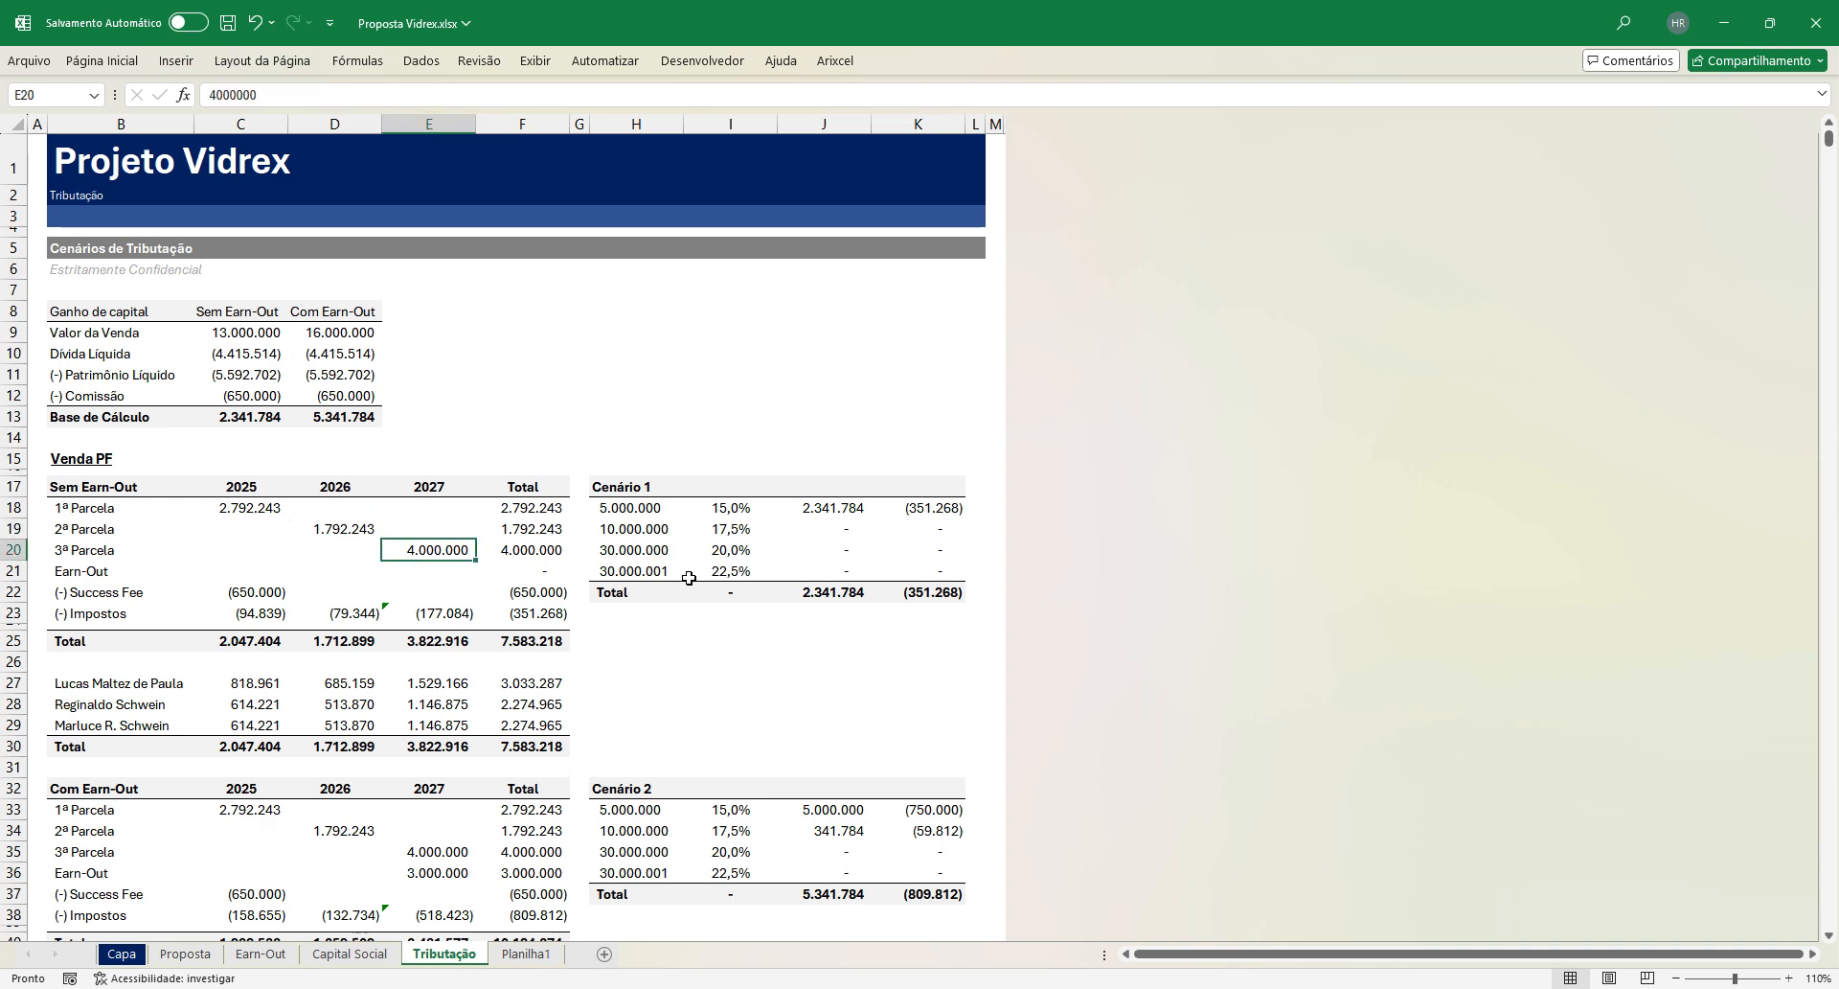
Step: Examine the 2027 Impostos formula in E23, then the 2027 total in E25 and the overall total in F25
key("Down")
key("Down")
key("Down")
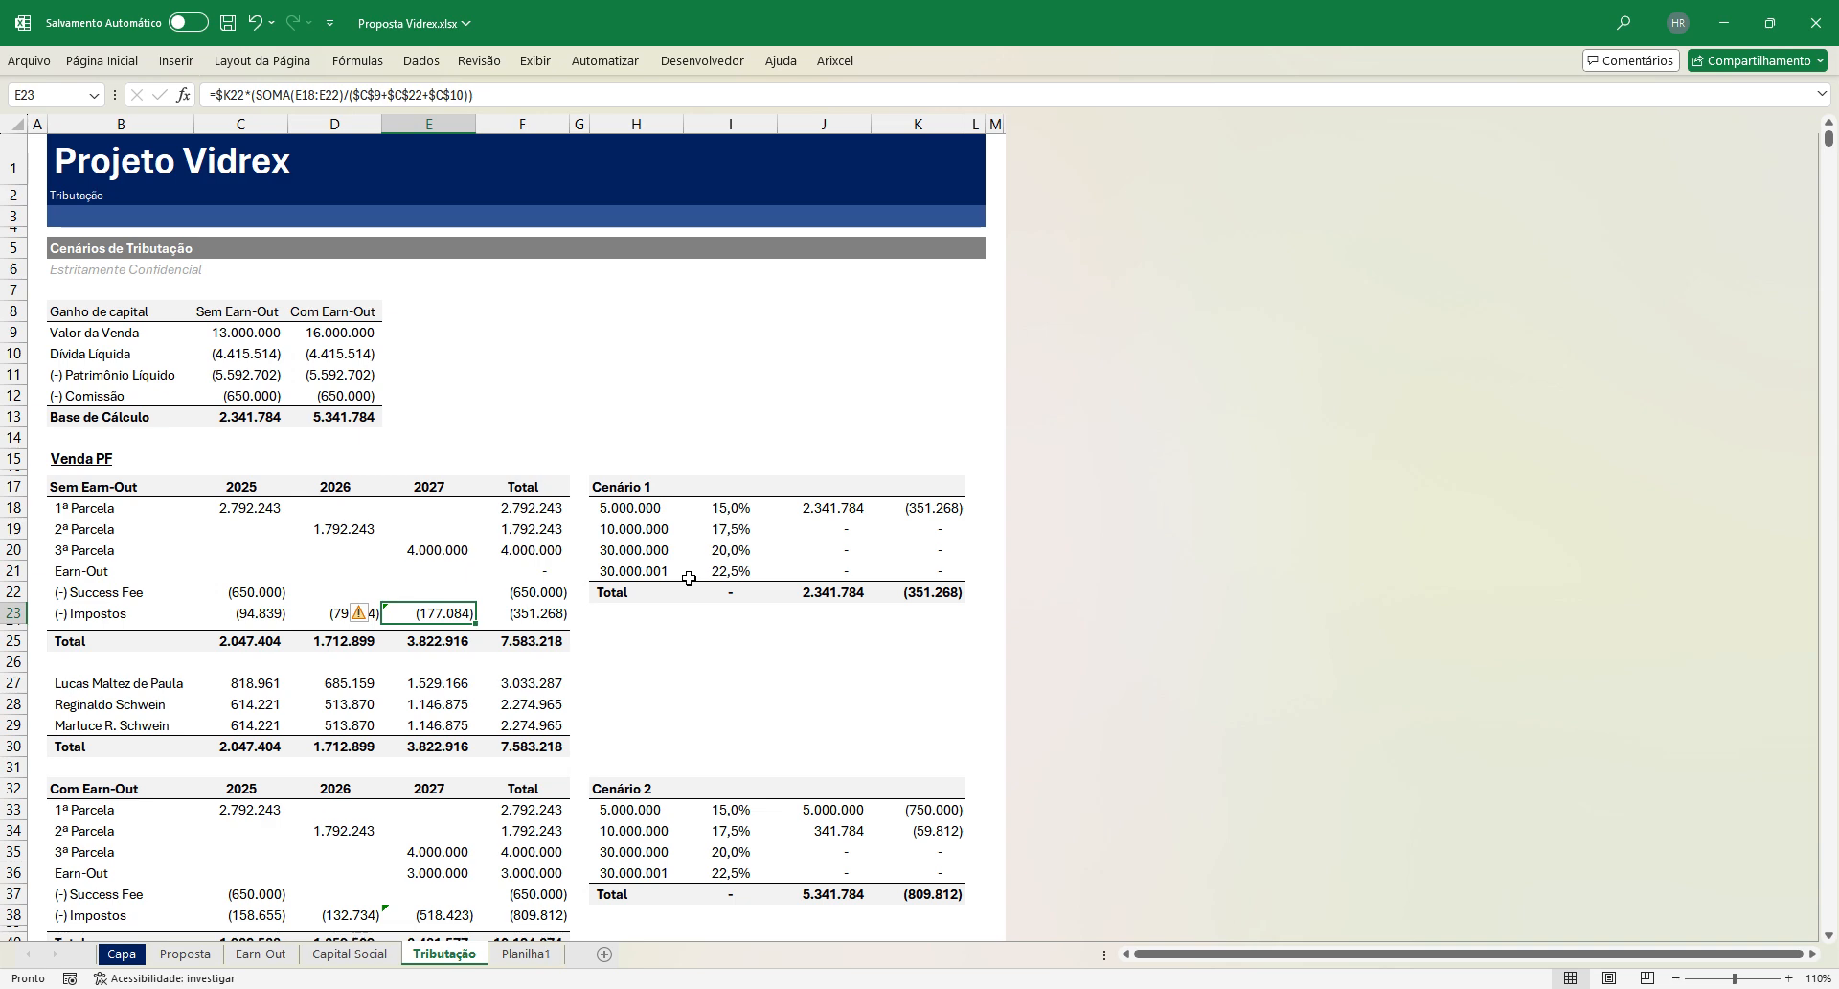
key("Down")
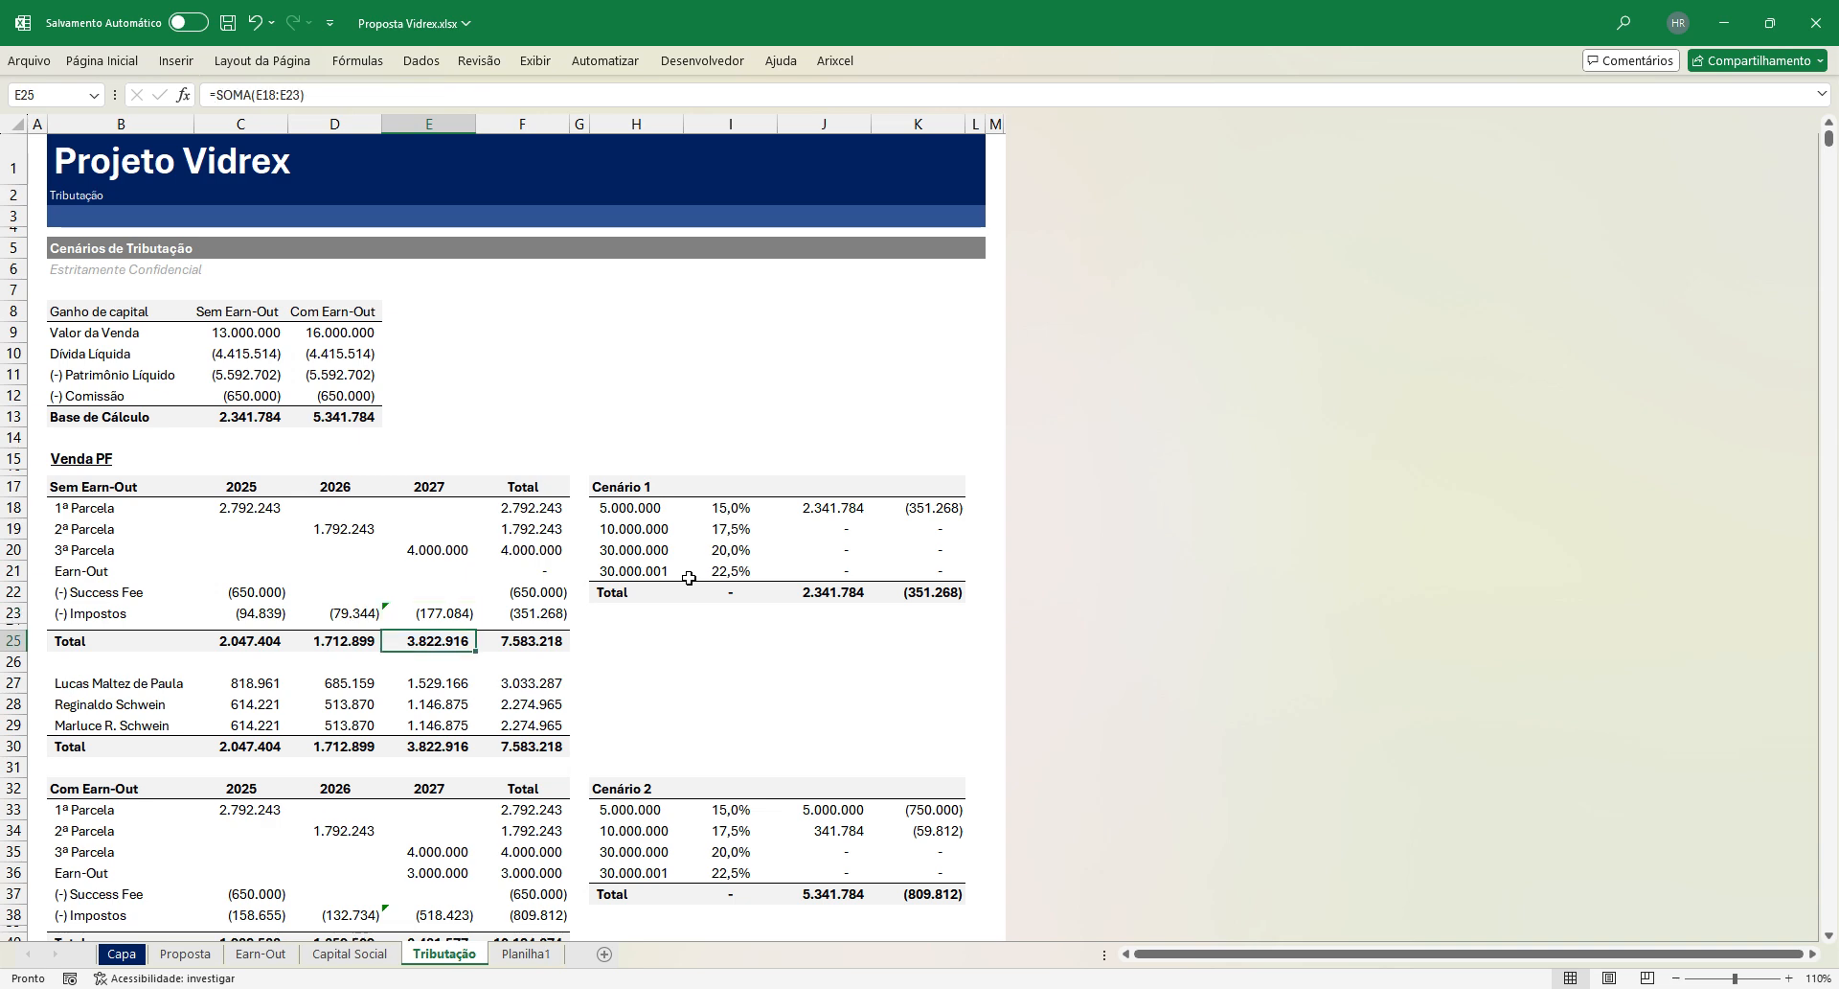
key("Right")
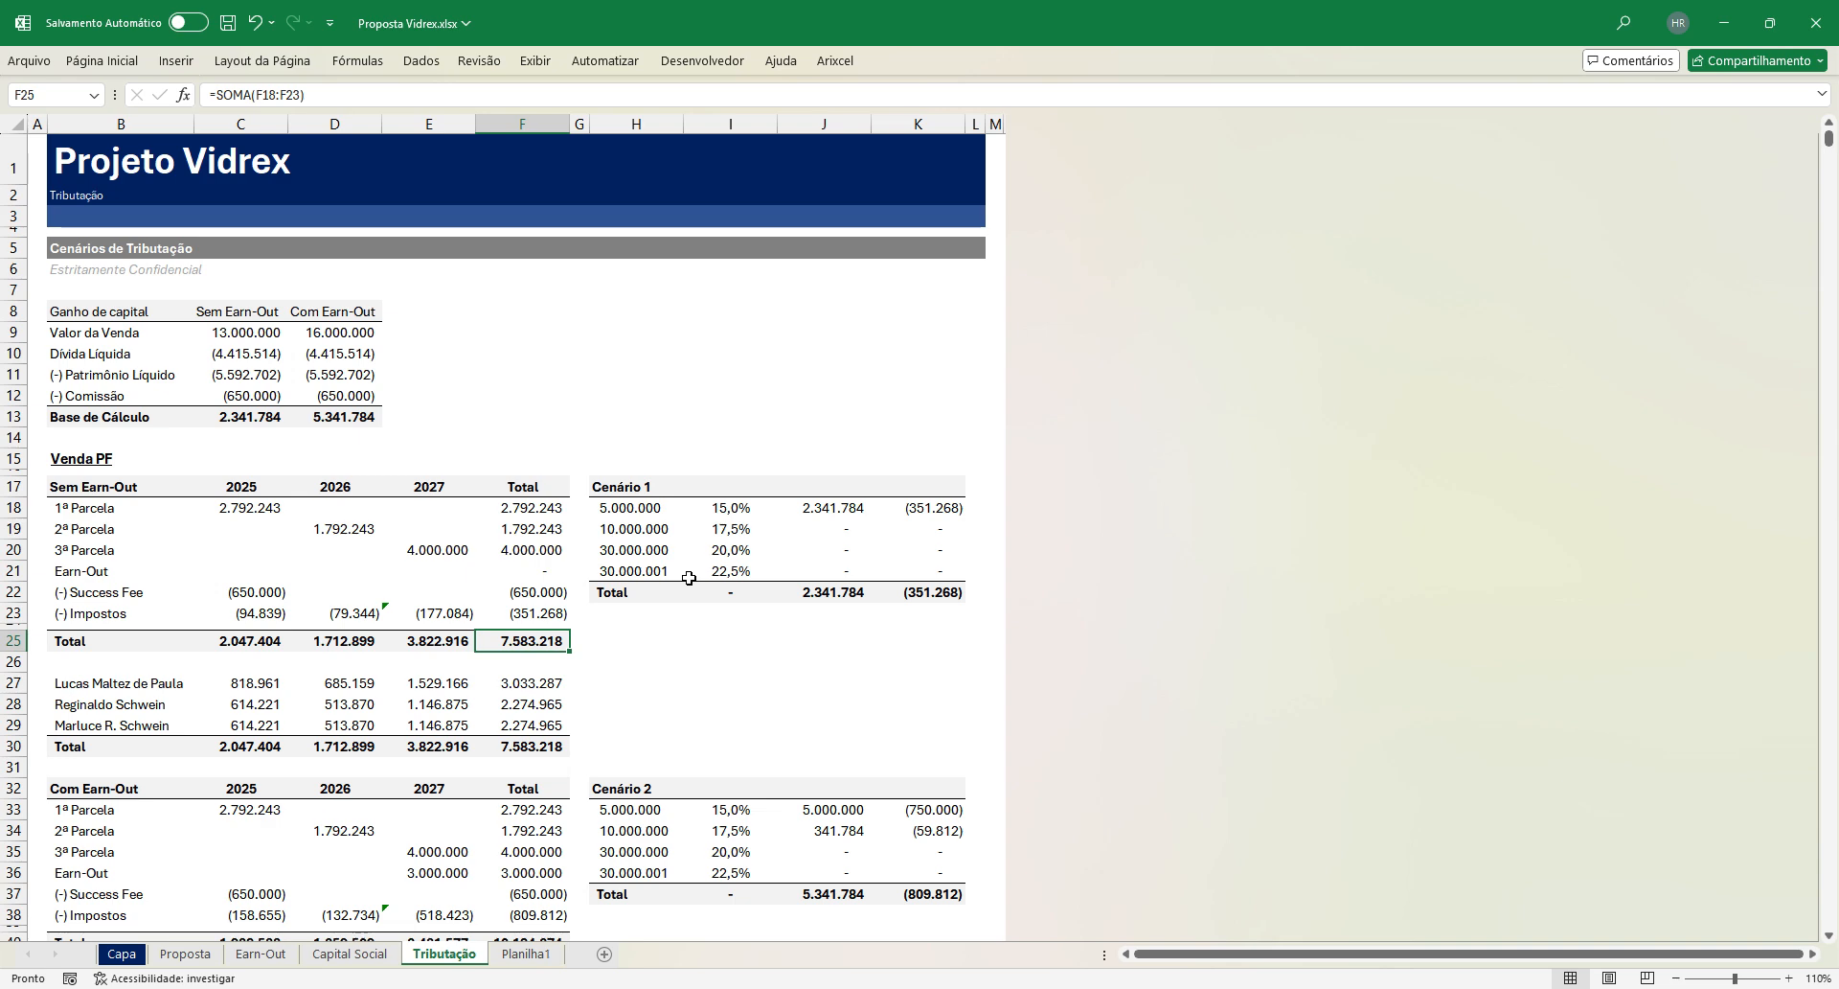
Step: Review the installments of the Com Earn-Out schedule, focusing on the 2027 third installment in E35 and the Earn-Out in E36
scroll(689, 578, "down", 4)
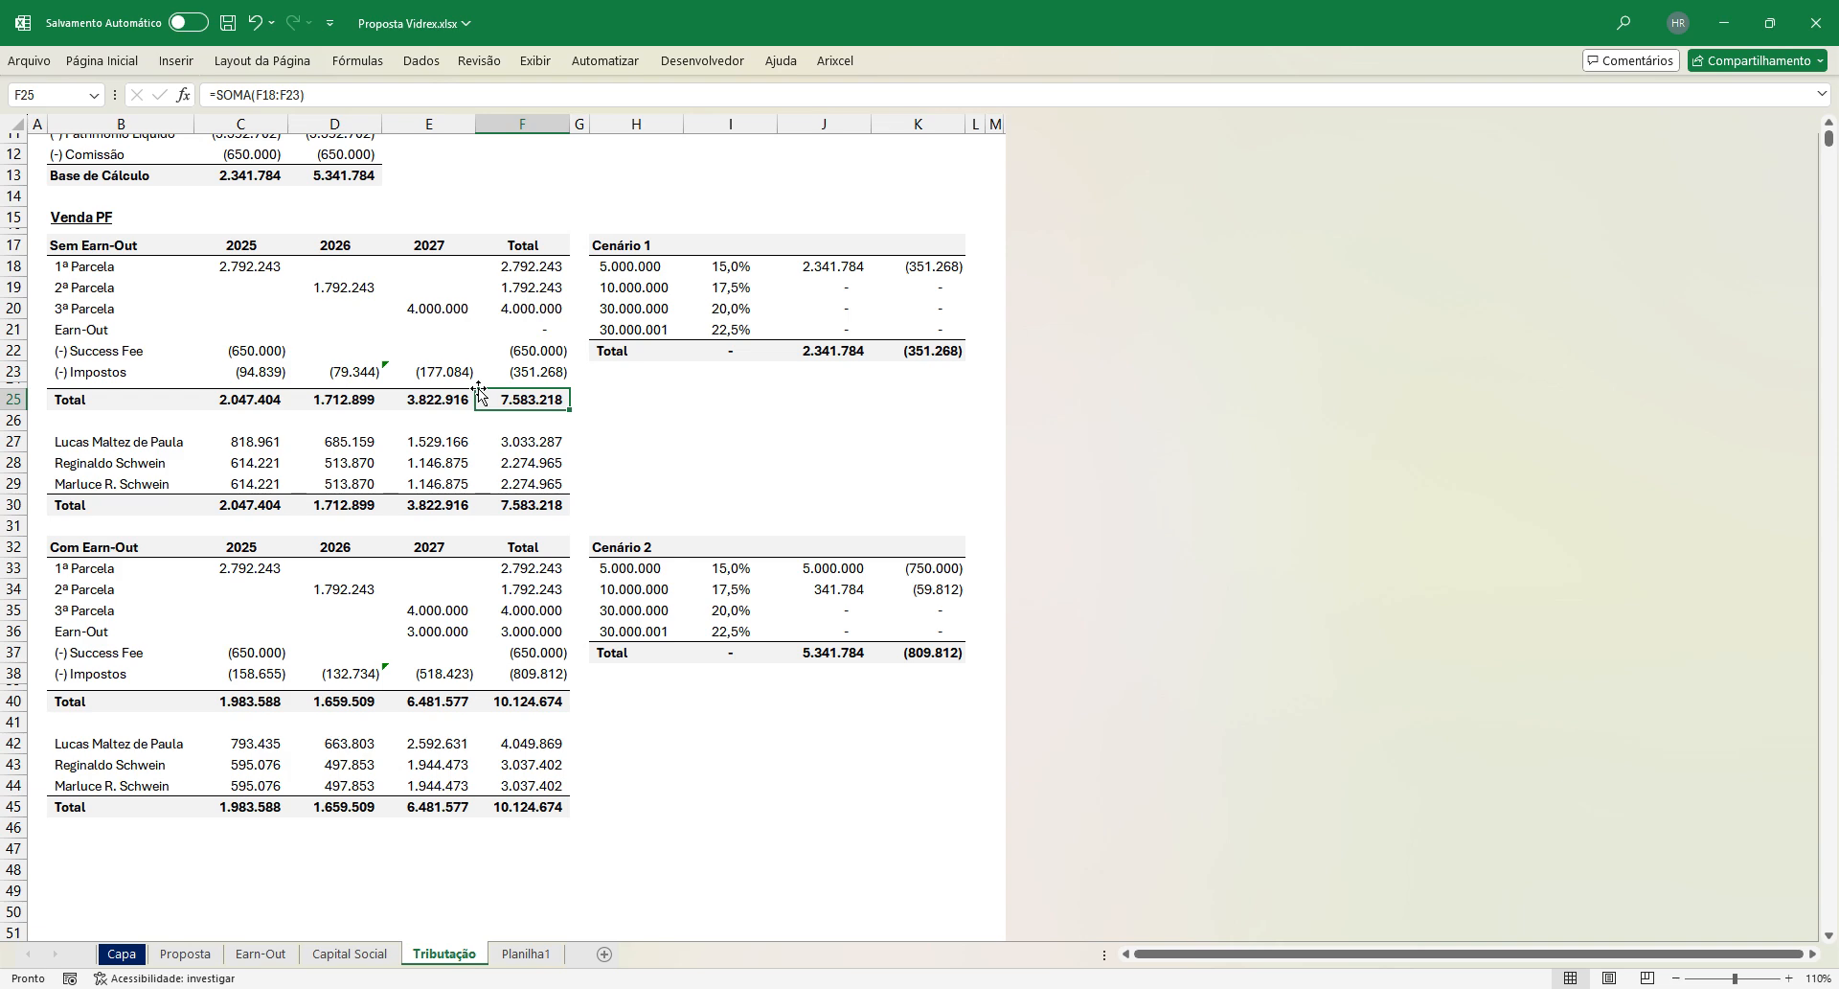
left_click(251, 568)
left_click_drag(446, 593, 437, 605)
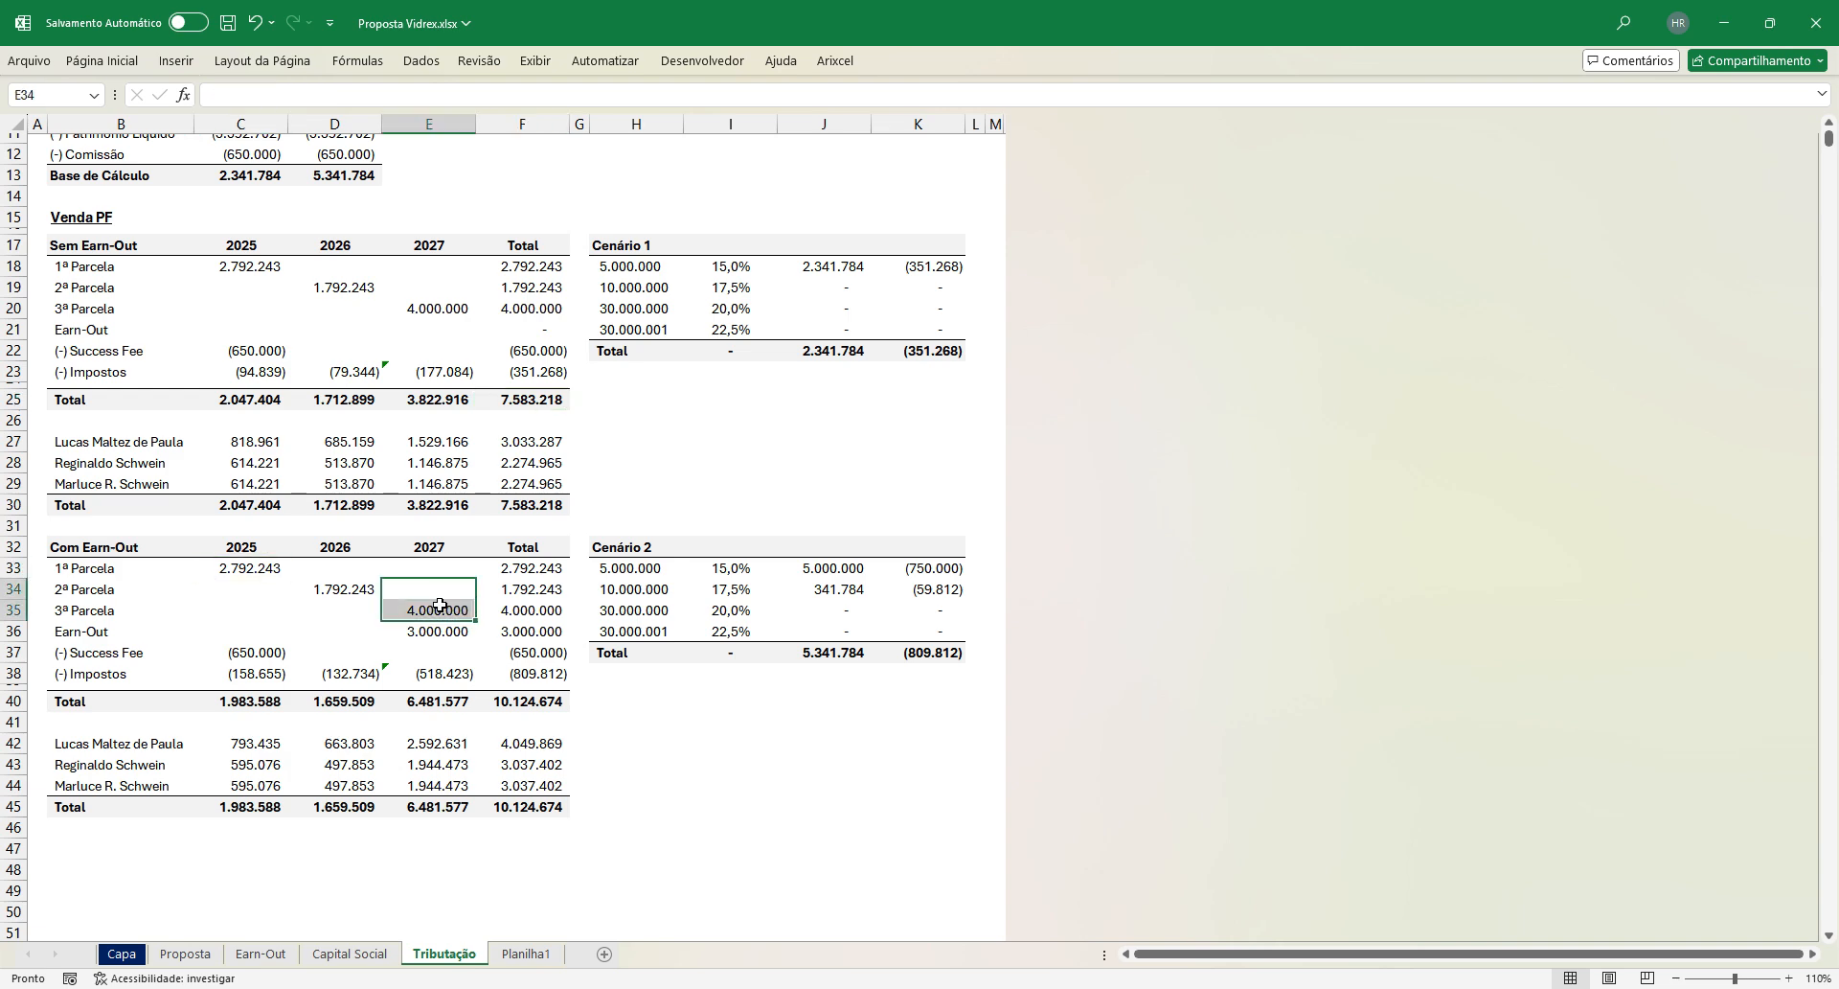
key("Down")
key("Down")
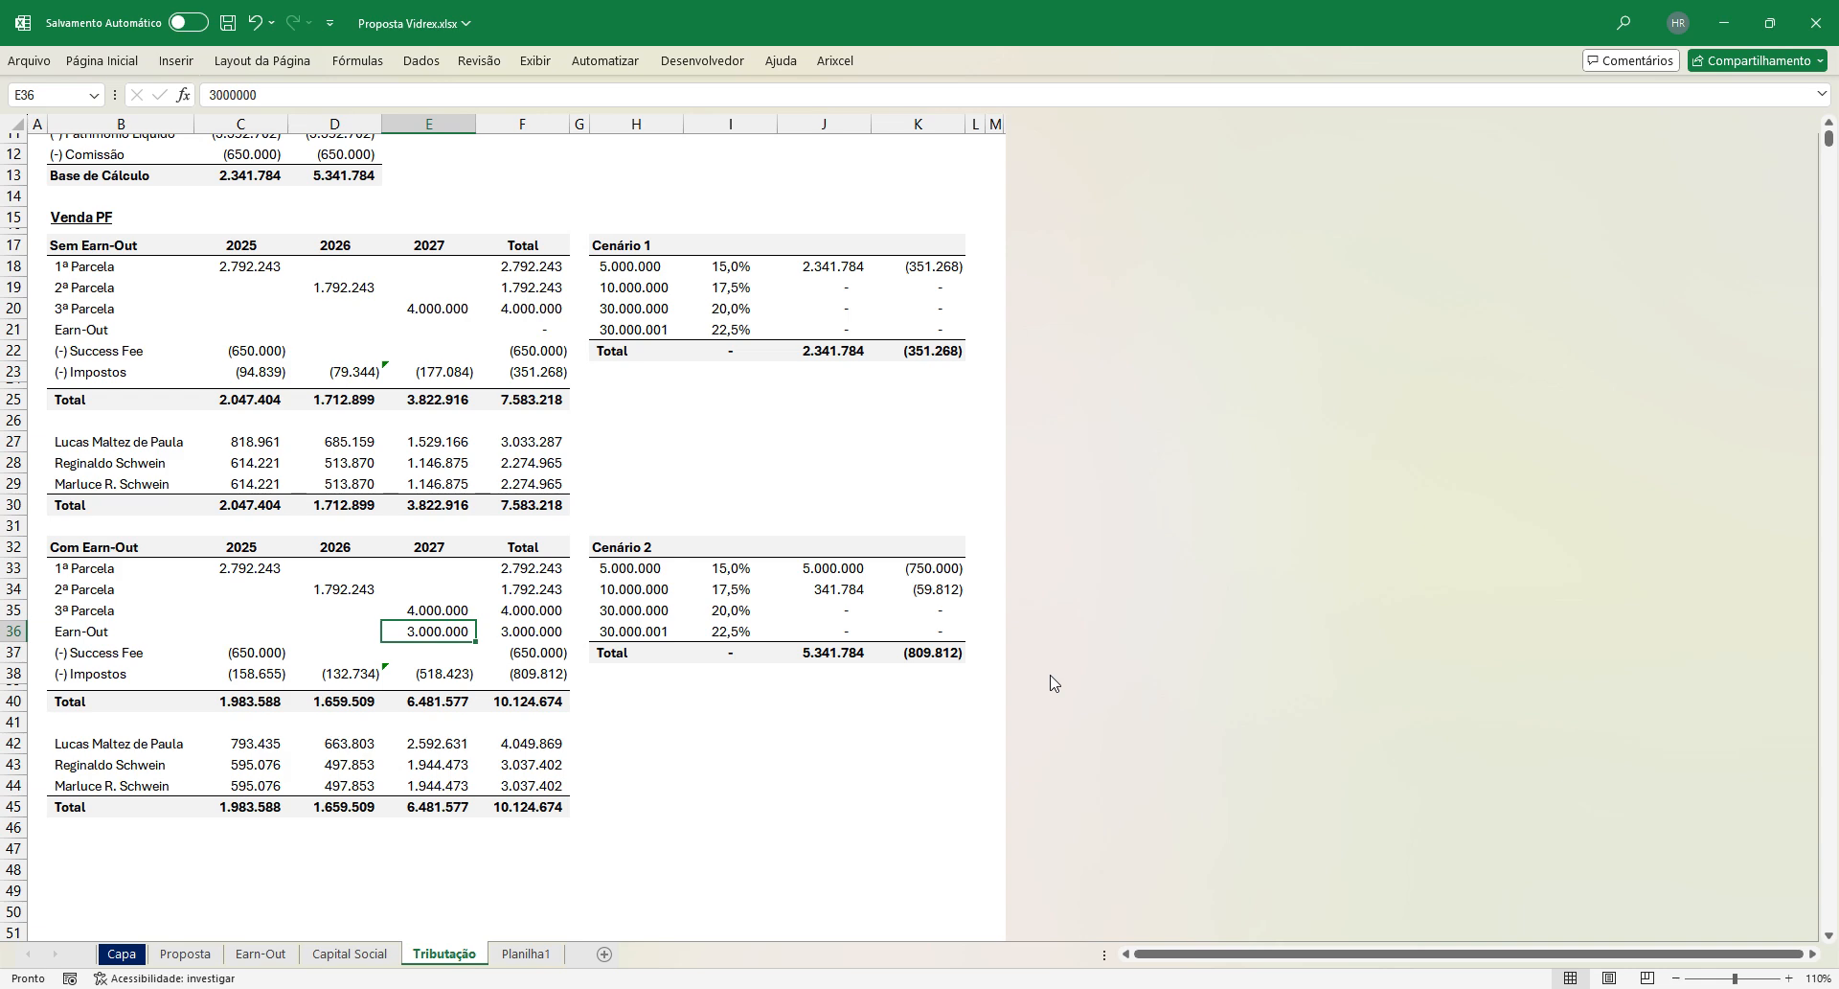
key("Up")
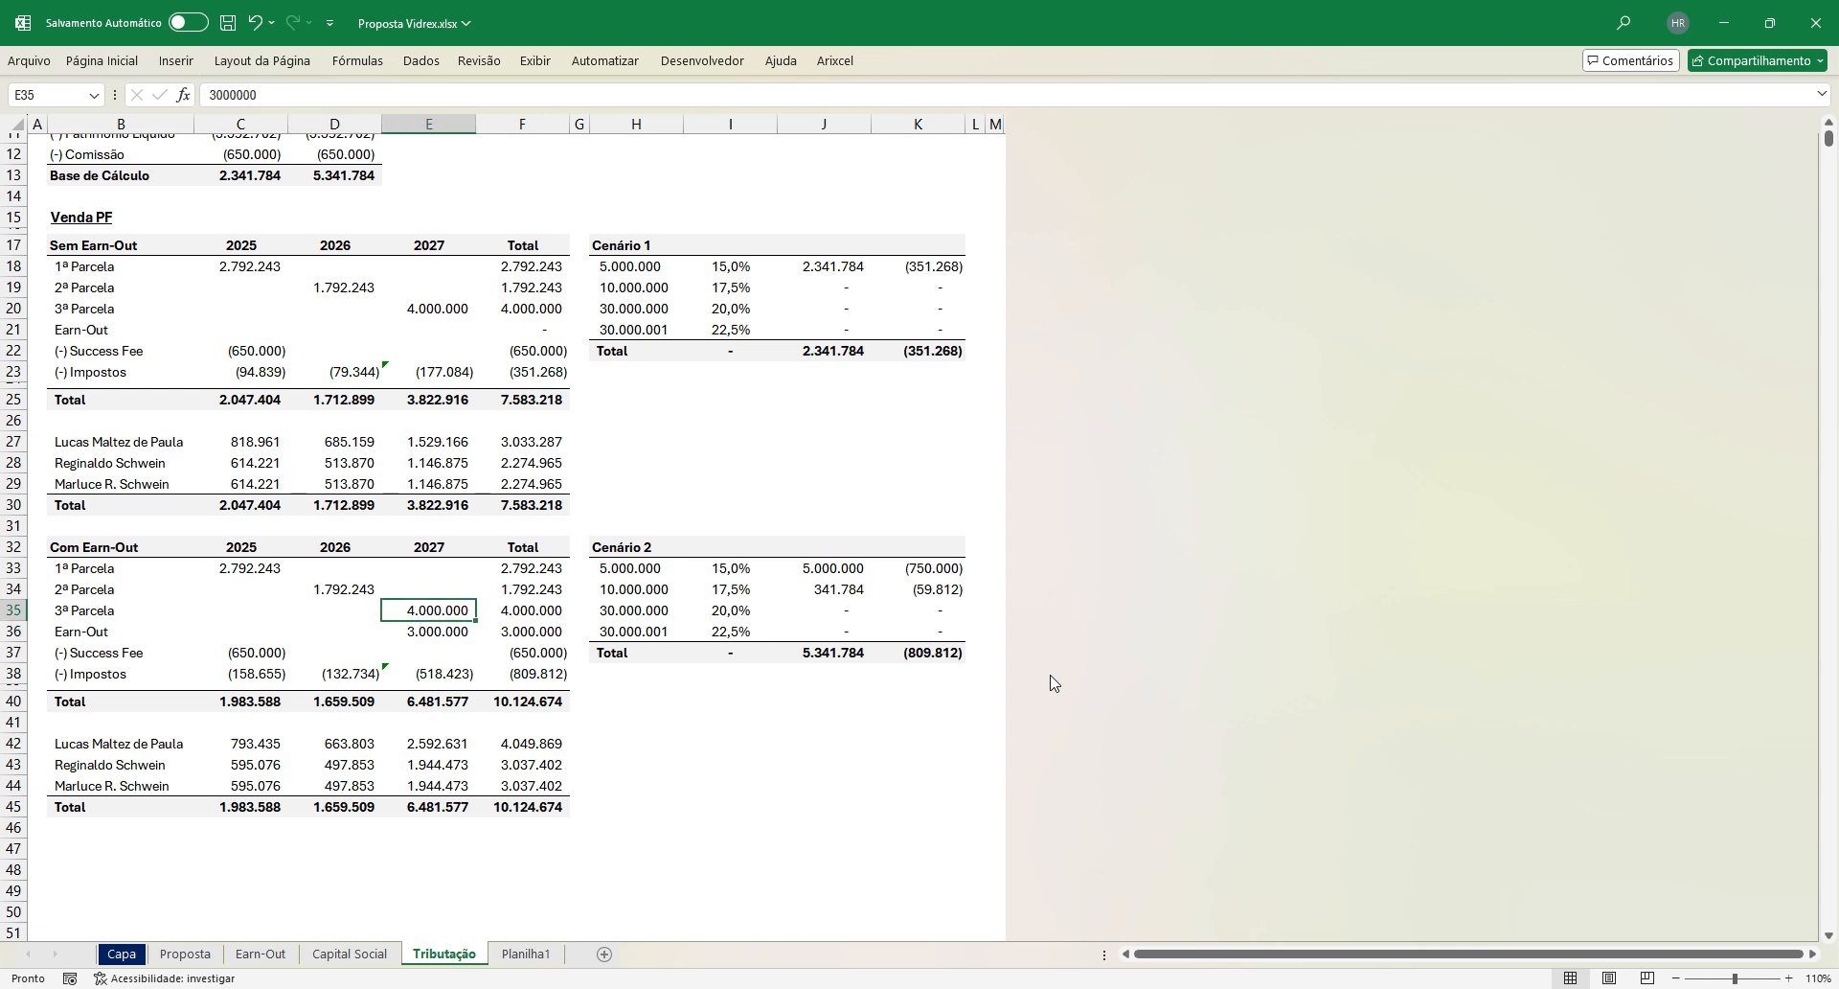
key("Down")
key("Left")
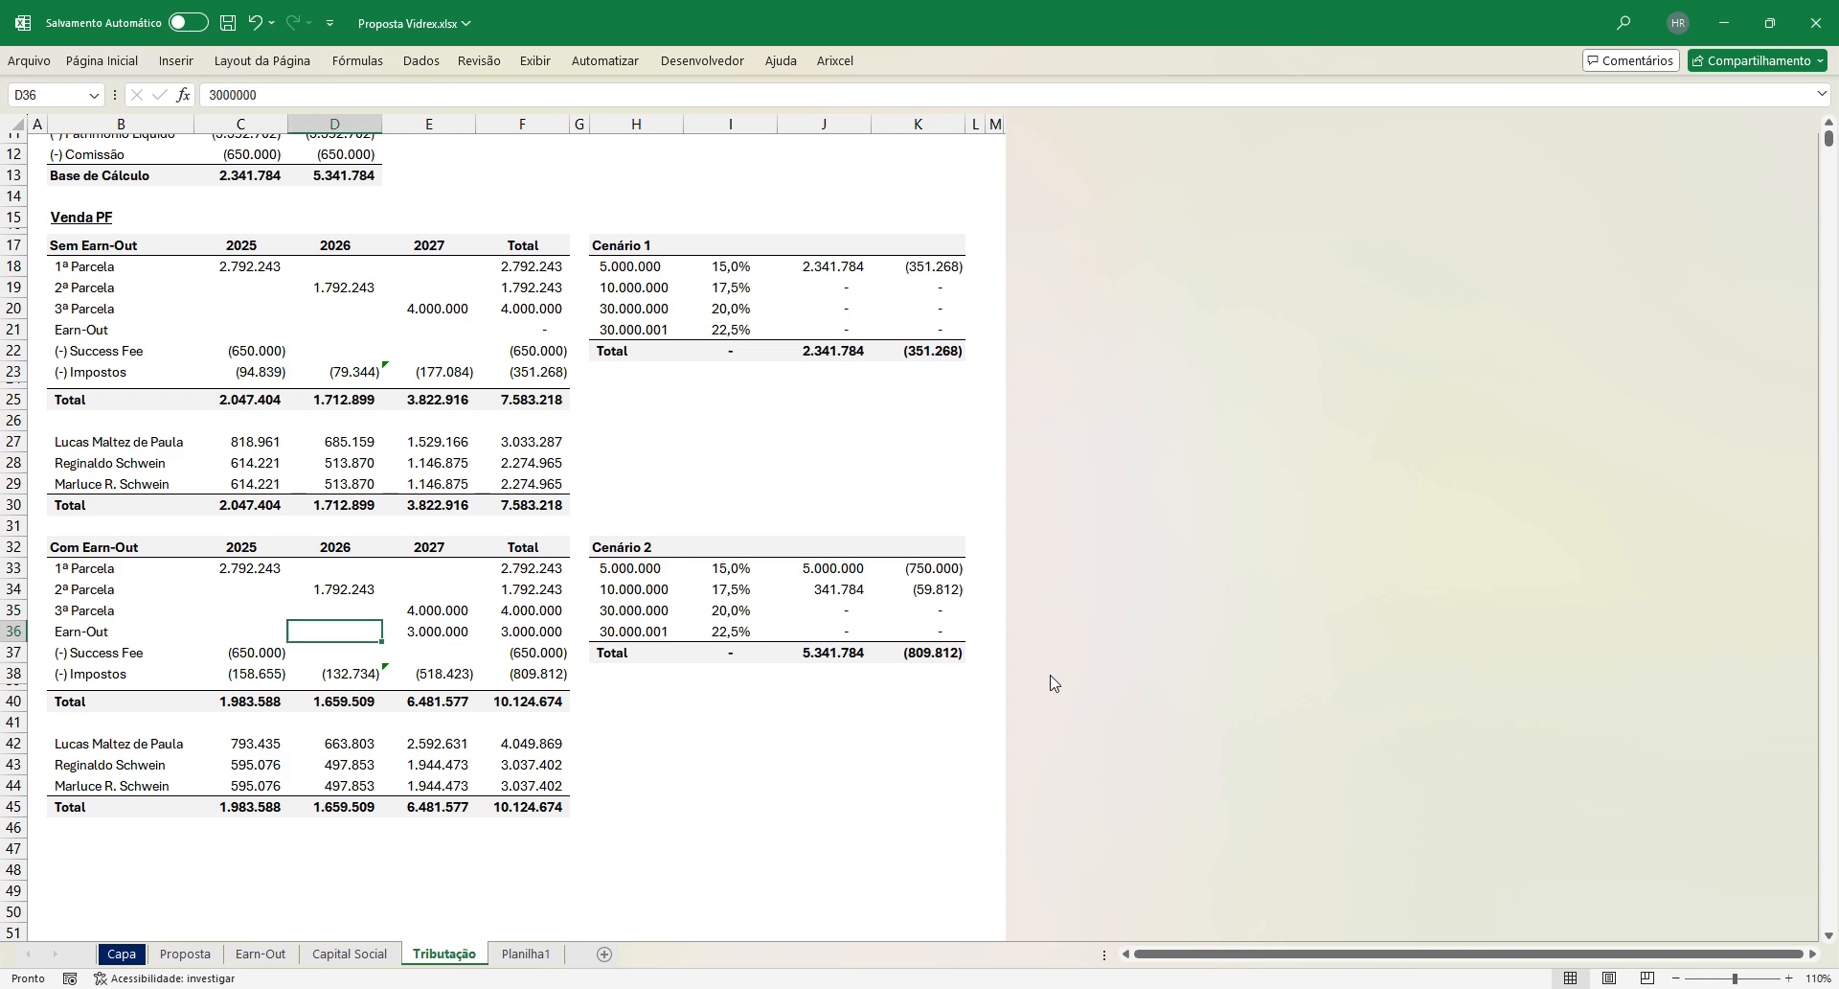
key("Right")
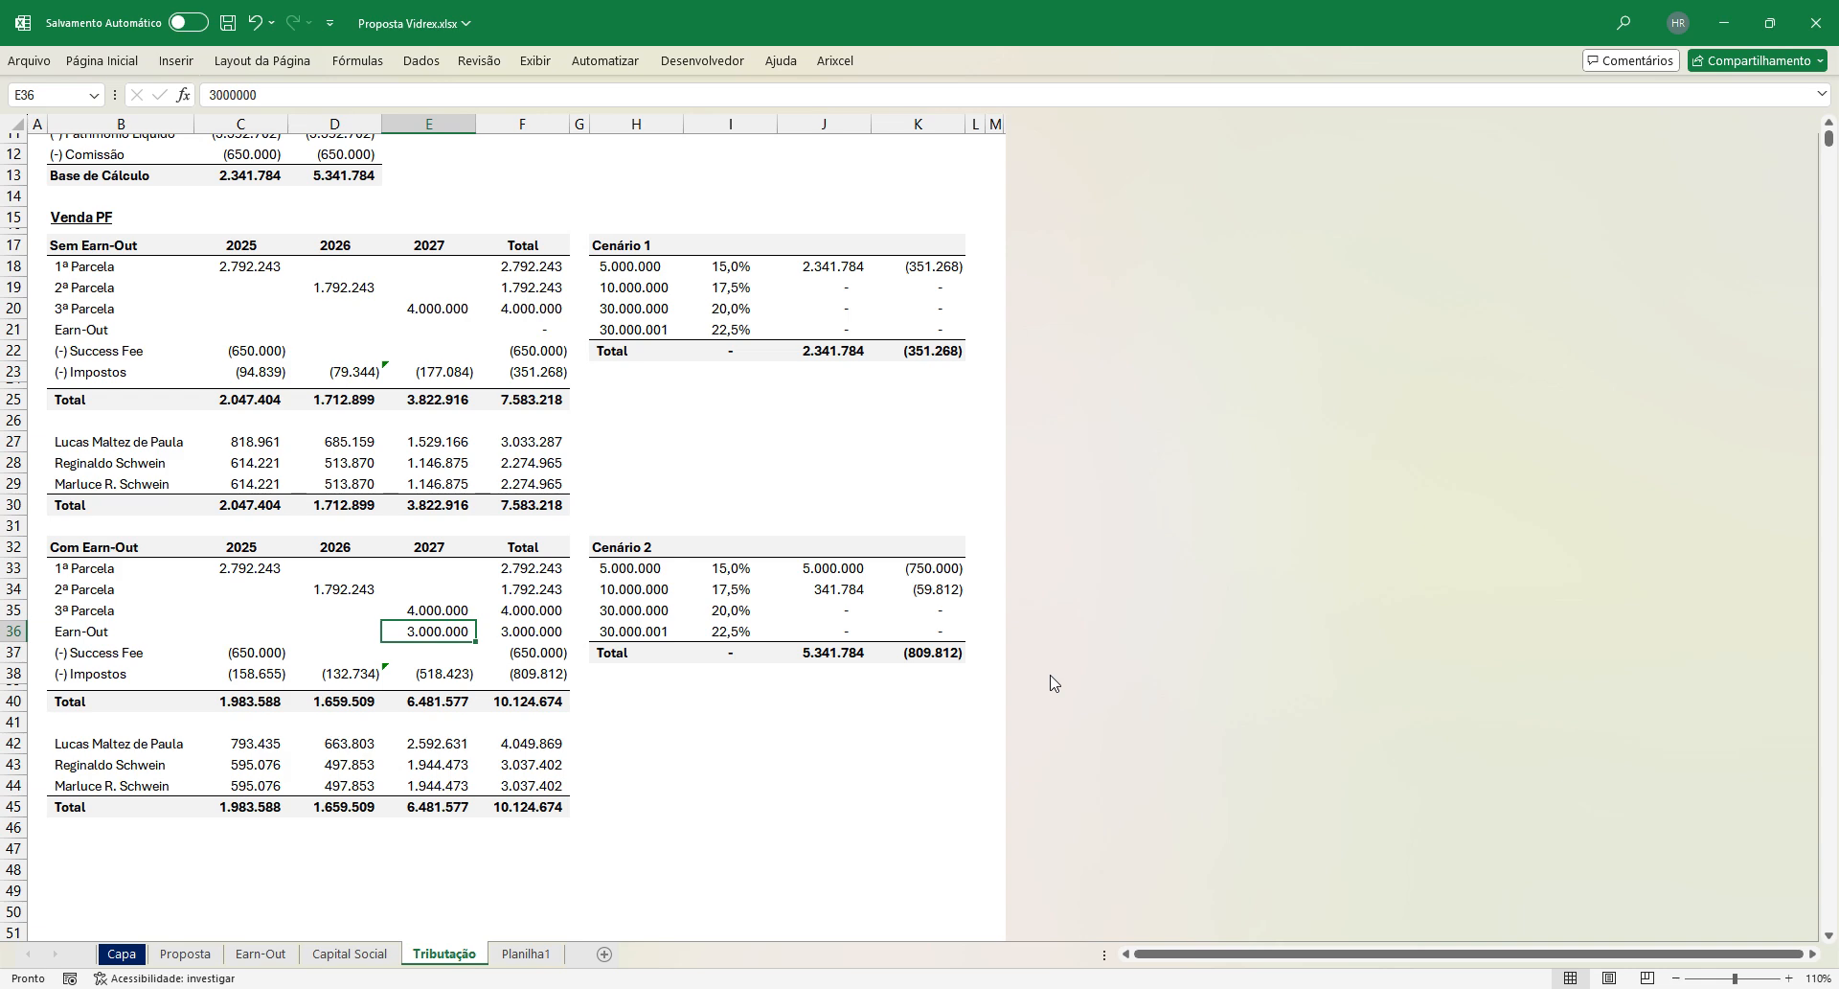
Step: Examine the Impostos formulas for 2025, 2026 and 2027 in C38:E38 of the Com Earn-Out schedule
key("Down")
key("Down")
key("Left")
key("Left")
key("shift+Right")
key("shift+Right")
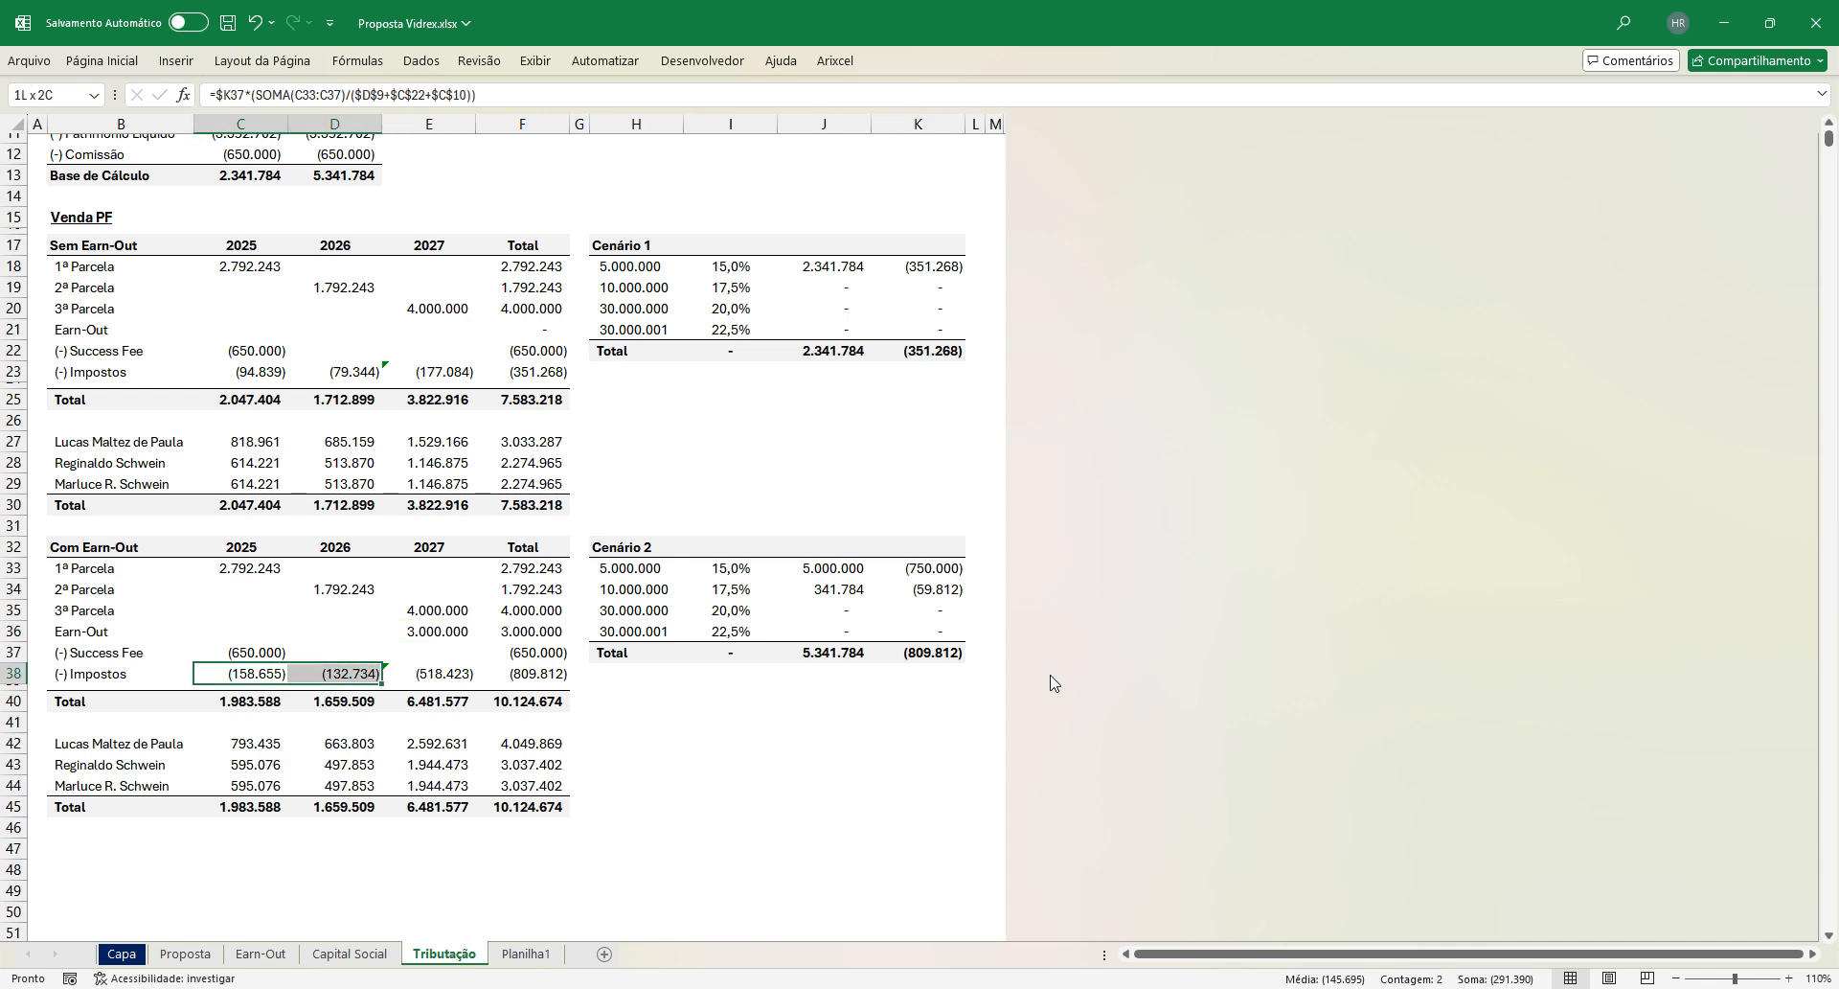
key("Right")
key("Right")
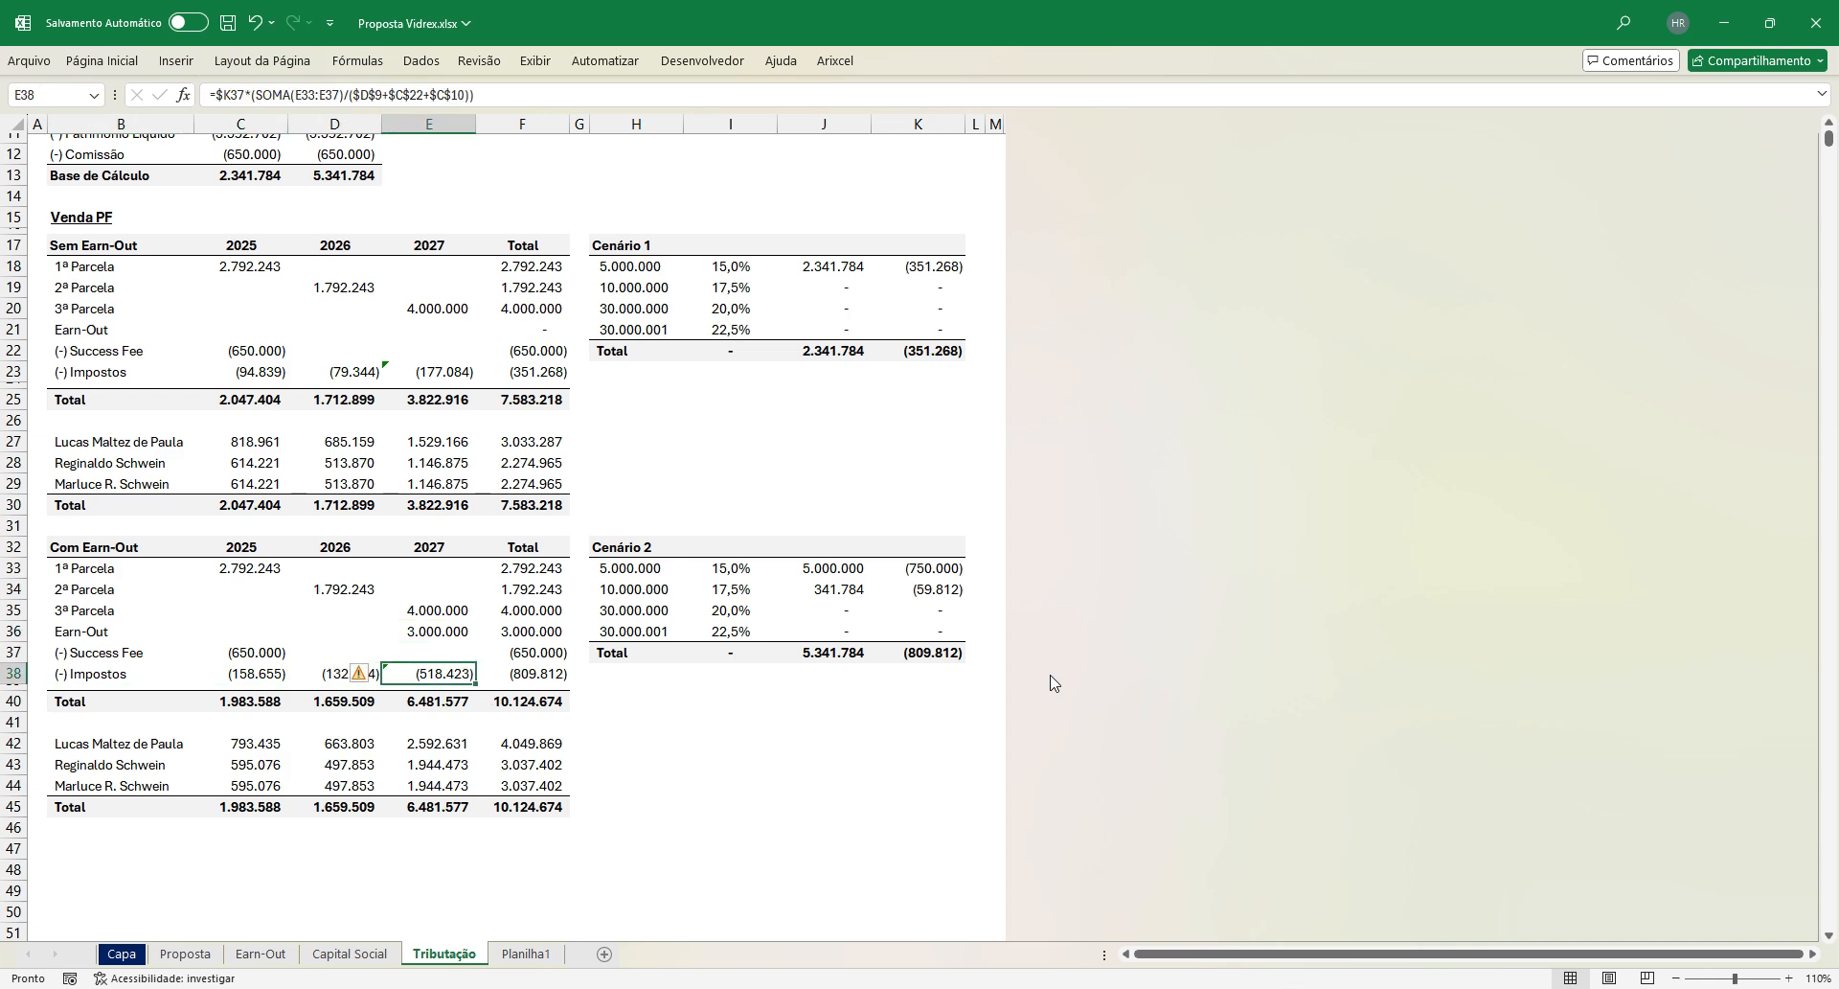
Step: Recheck the 2027 Earn-Out in E36 and compare the total Impostos in F38 with F23
key("Up")
key("Up")
key("Left")
key("Right")
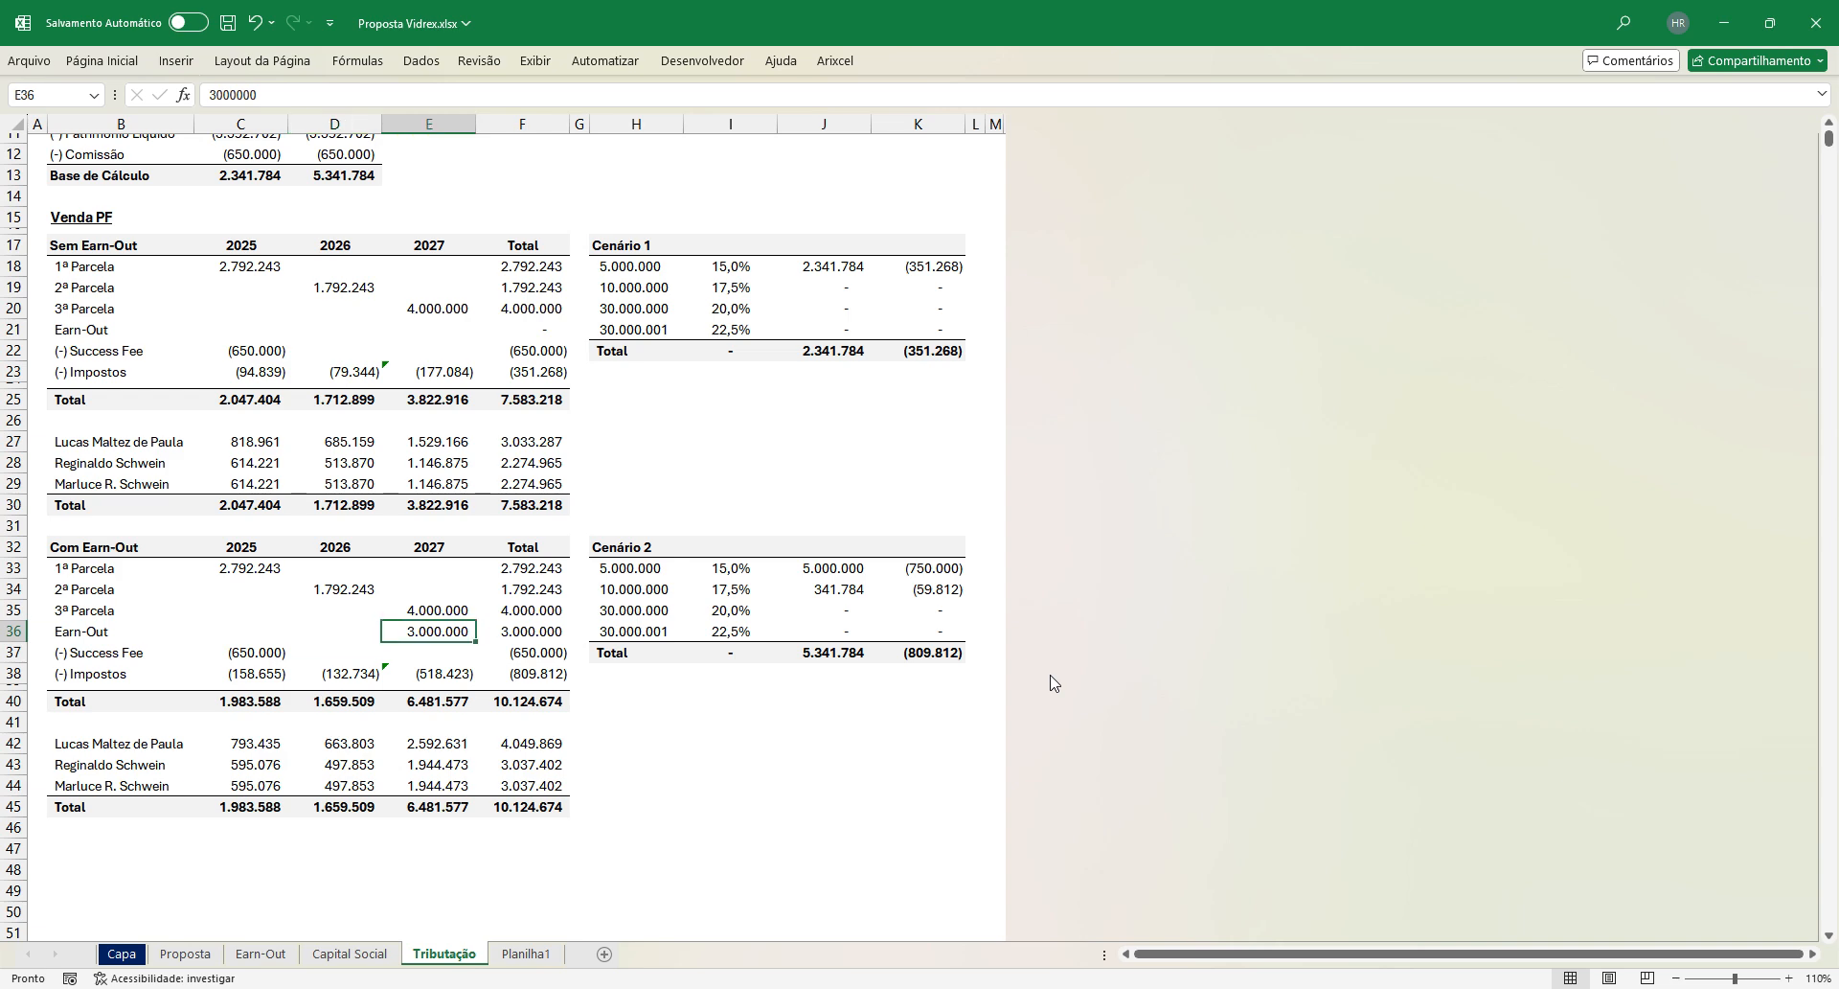
key("Down")
key("Down")
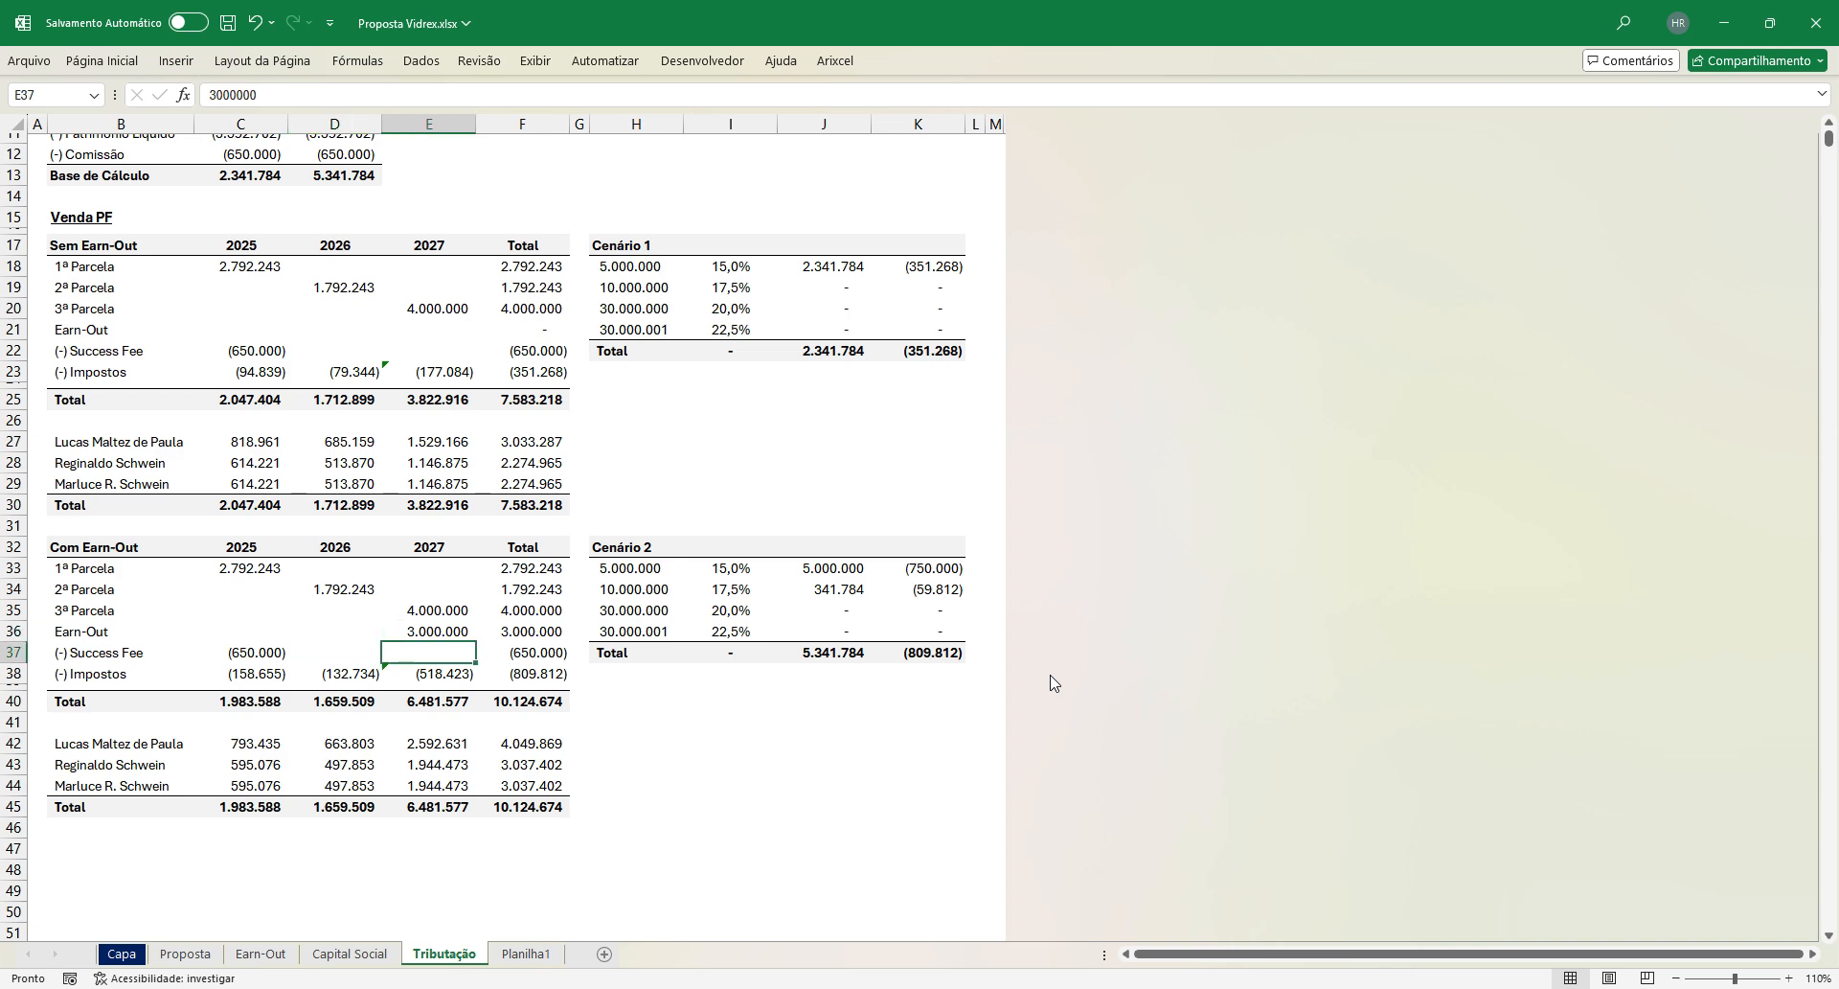
key("Right")
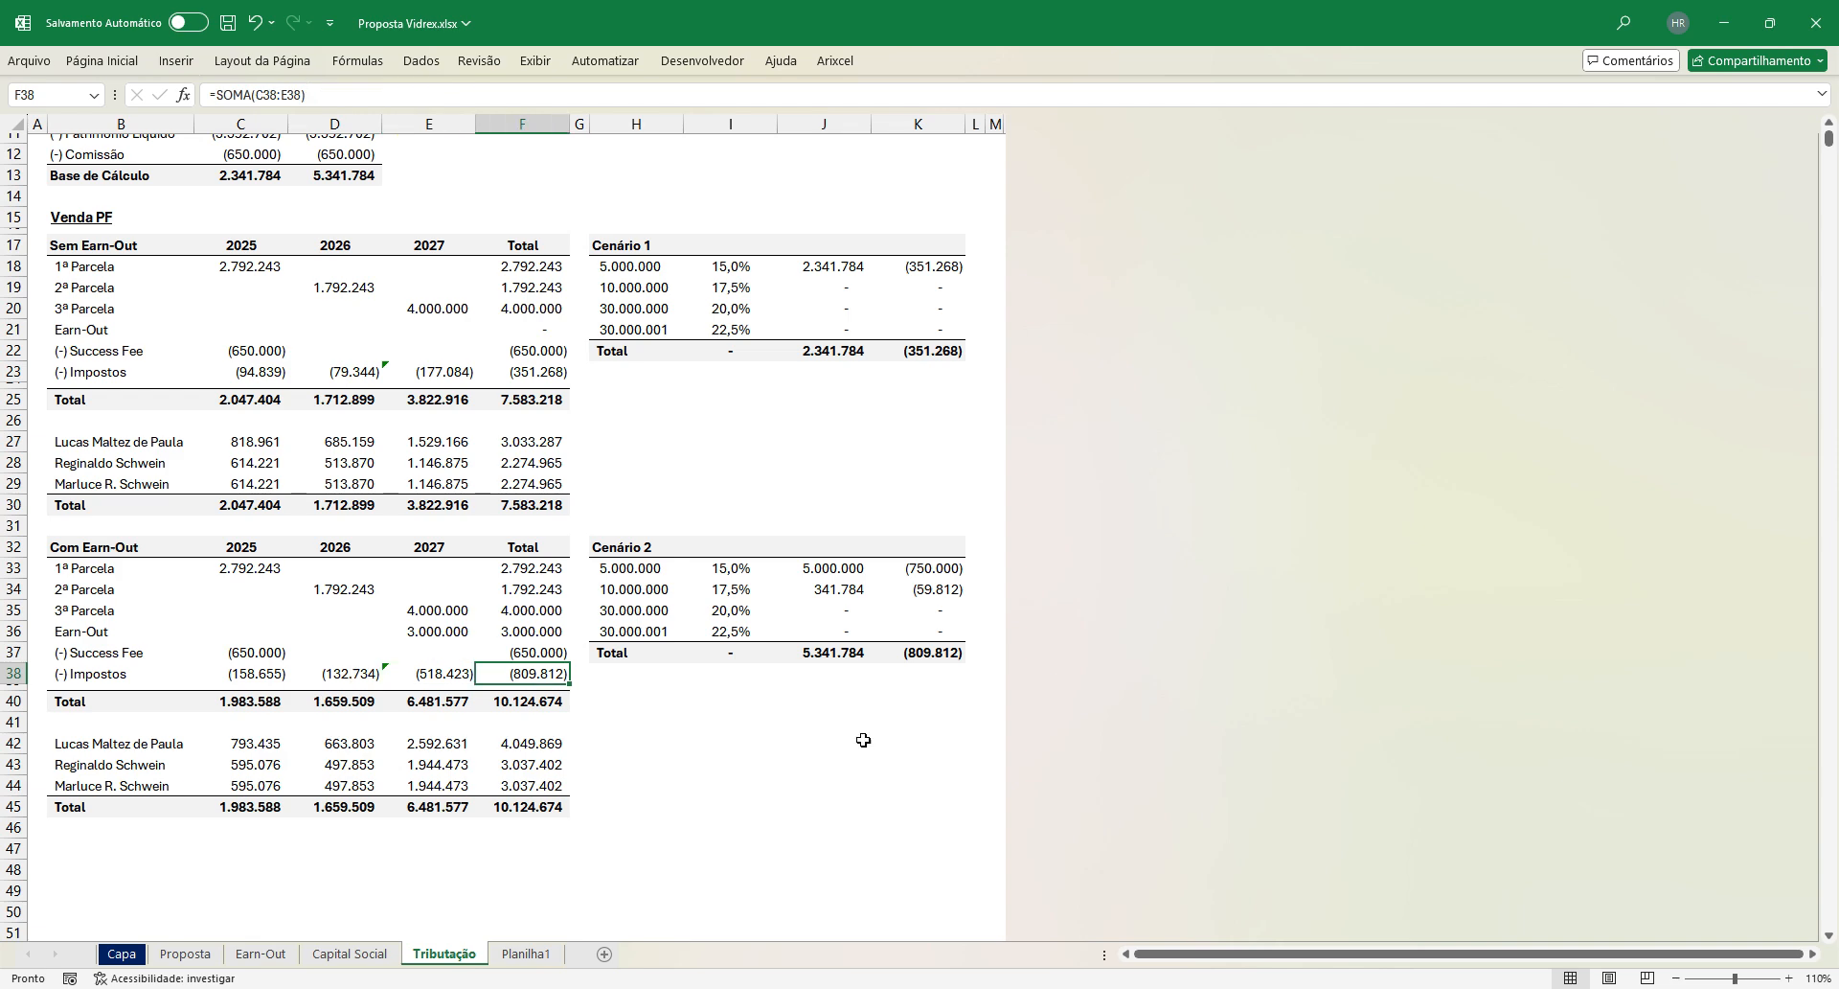
left_click(539, 370, "ctrl")
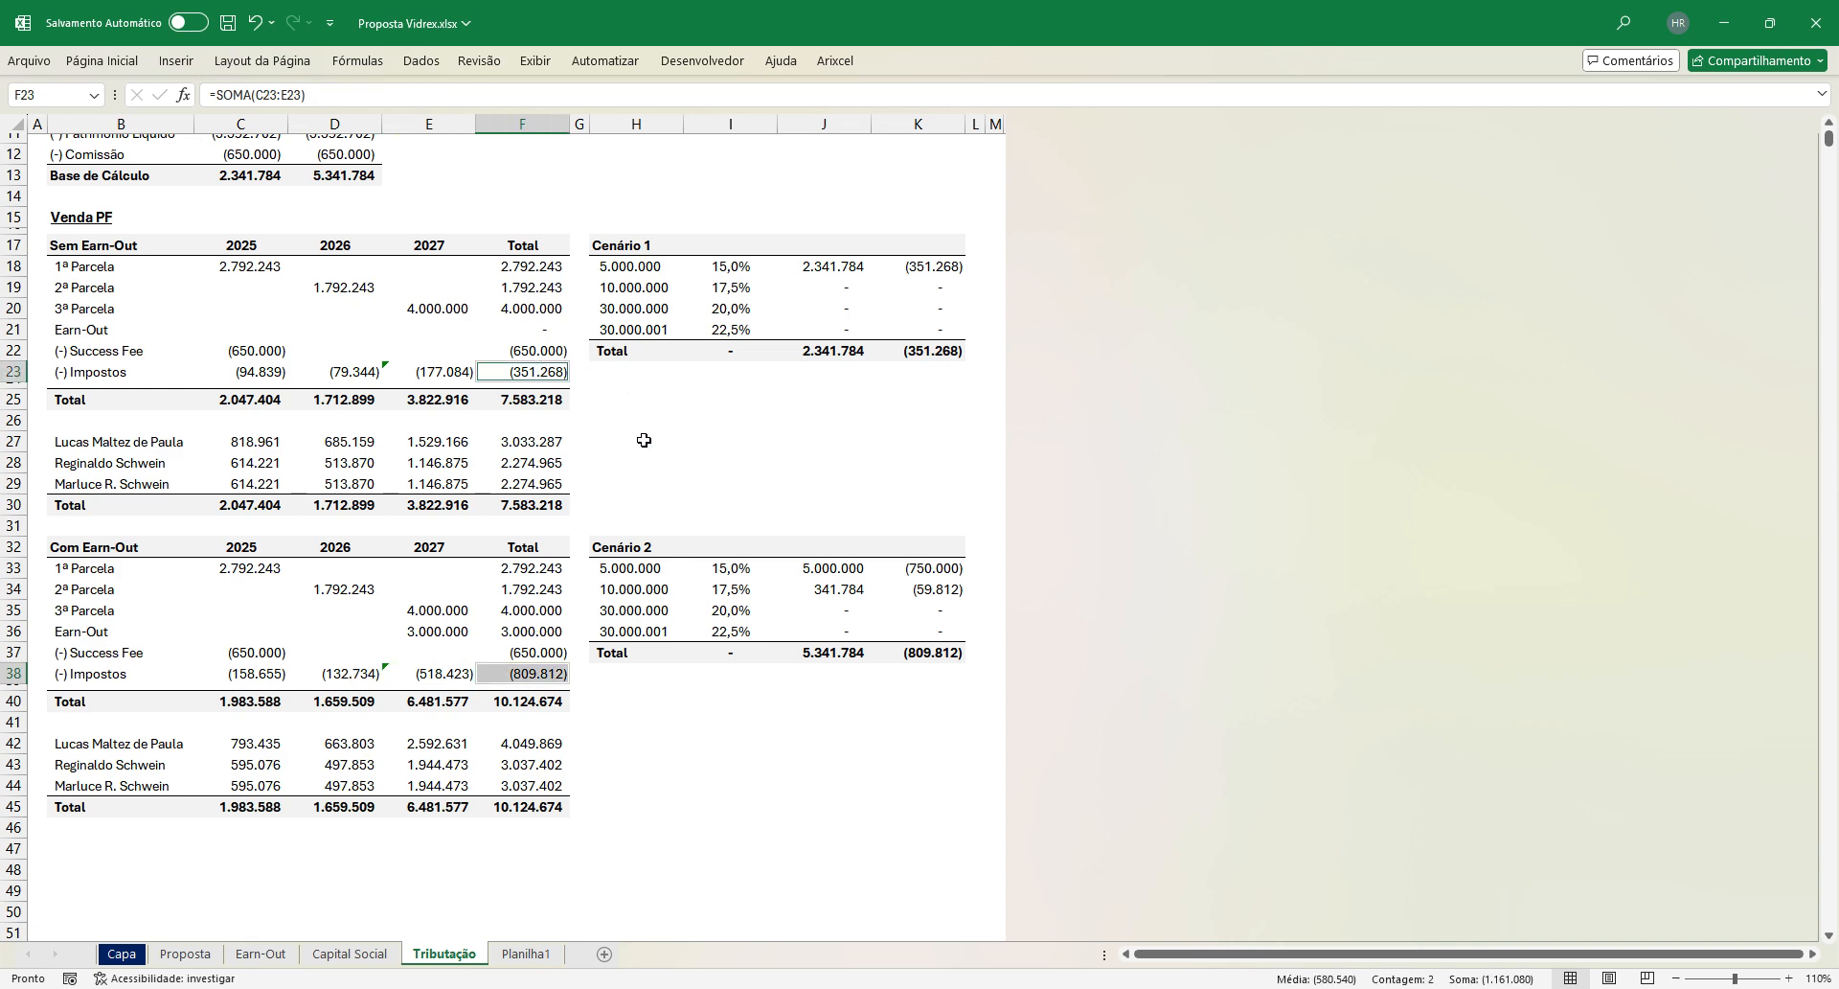
left_click(644, 440)
Step: Compare the yearly Impostos of the Com Earn-Out schedule in C38:E38 with those of Sem Earn-Out in C23:E23
left_click(428, 671)
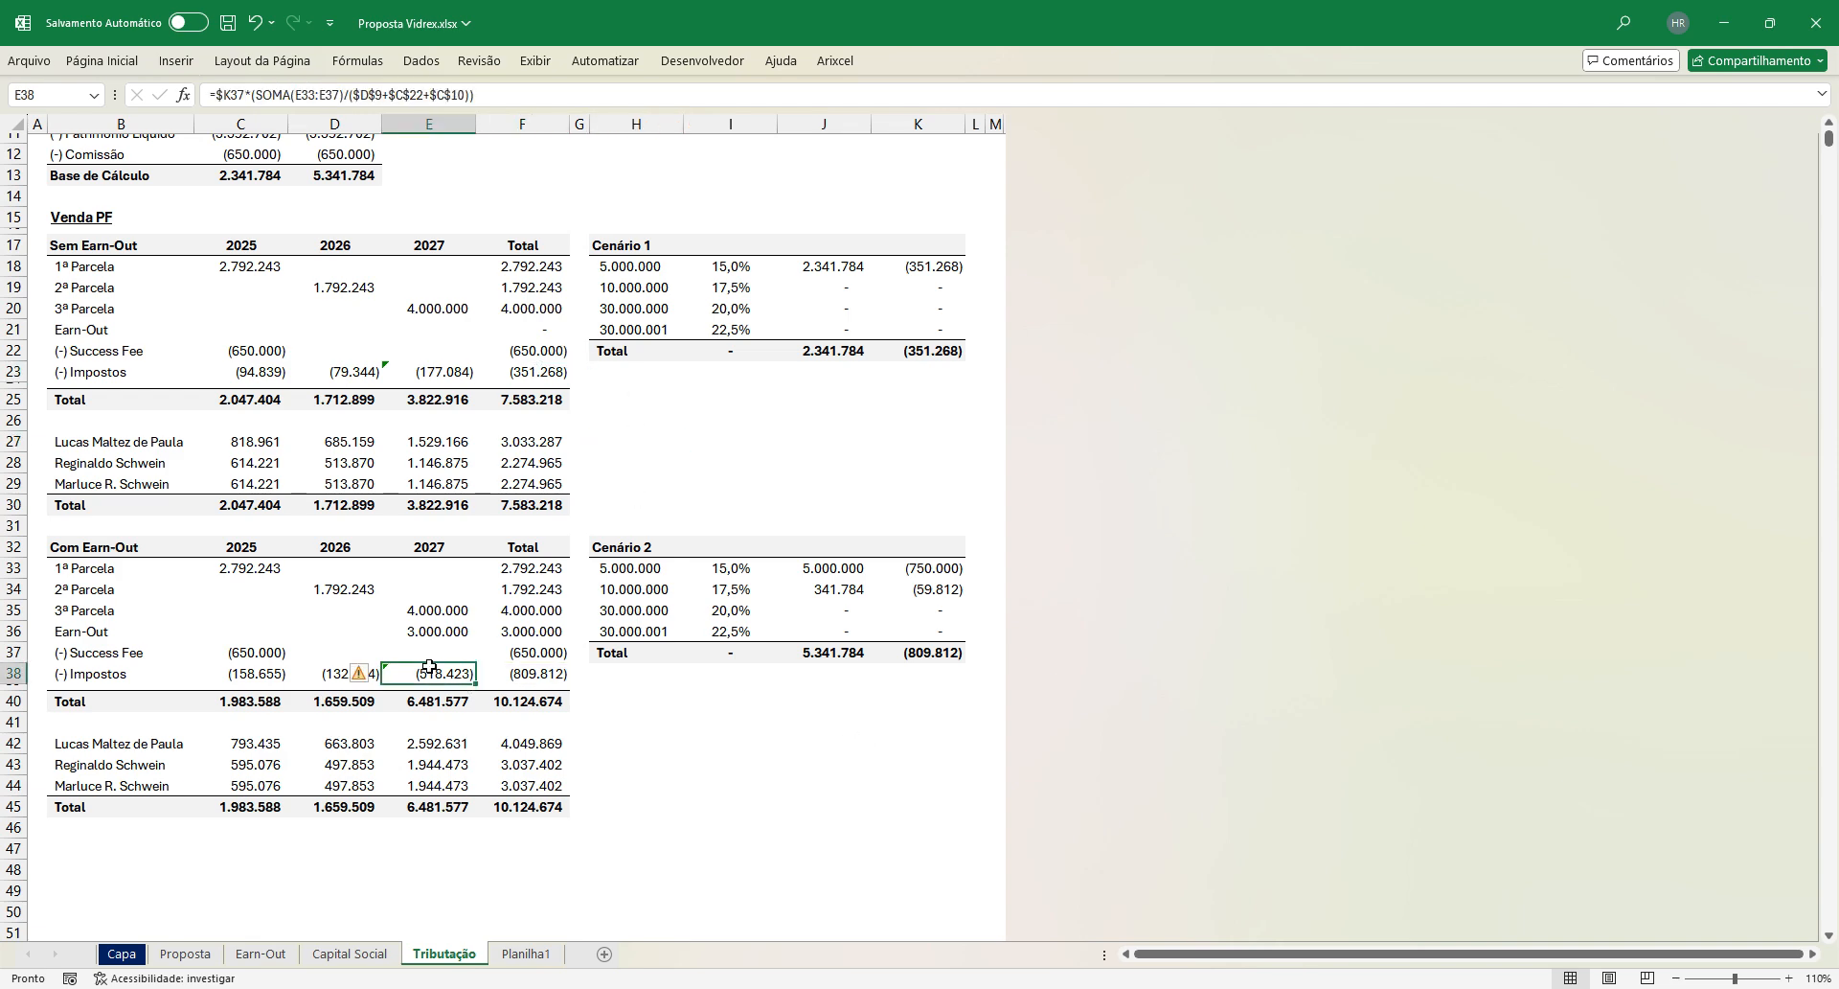
left_click(242, 381)
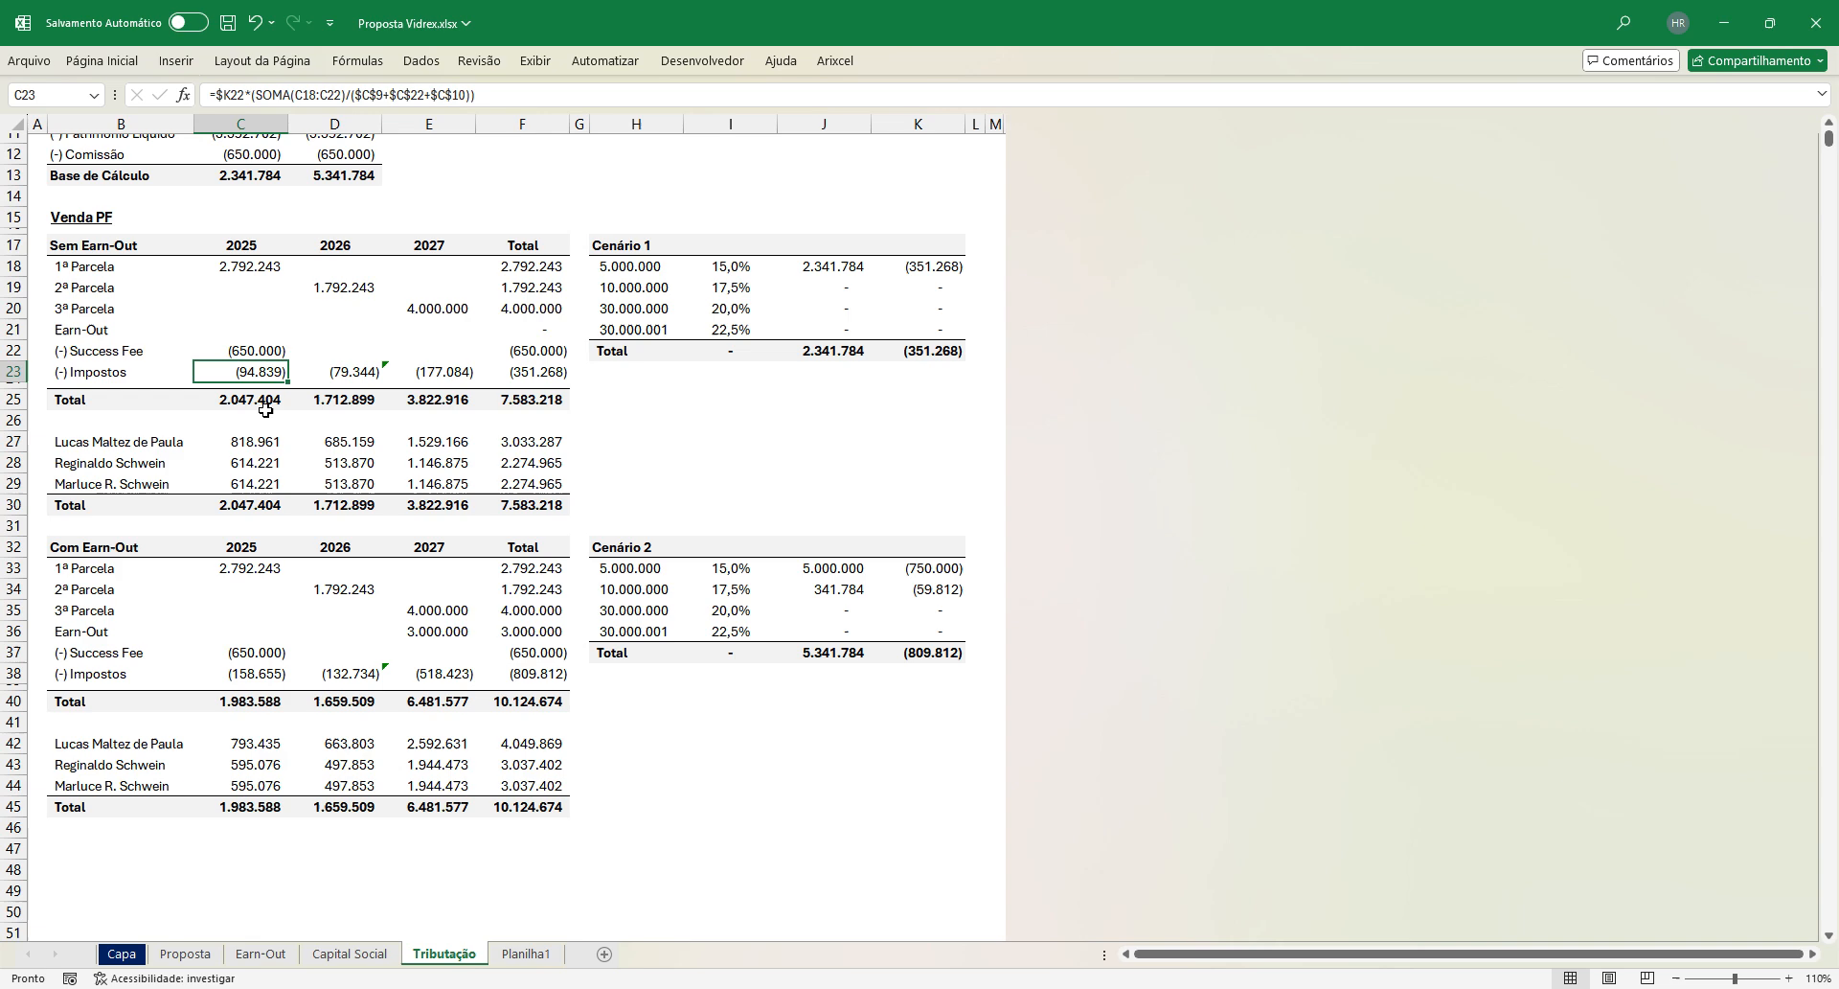
left_click(256, 670)
left_click(336, 681)
left_click(340, 372)
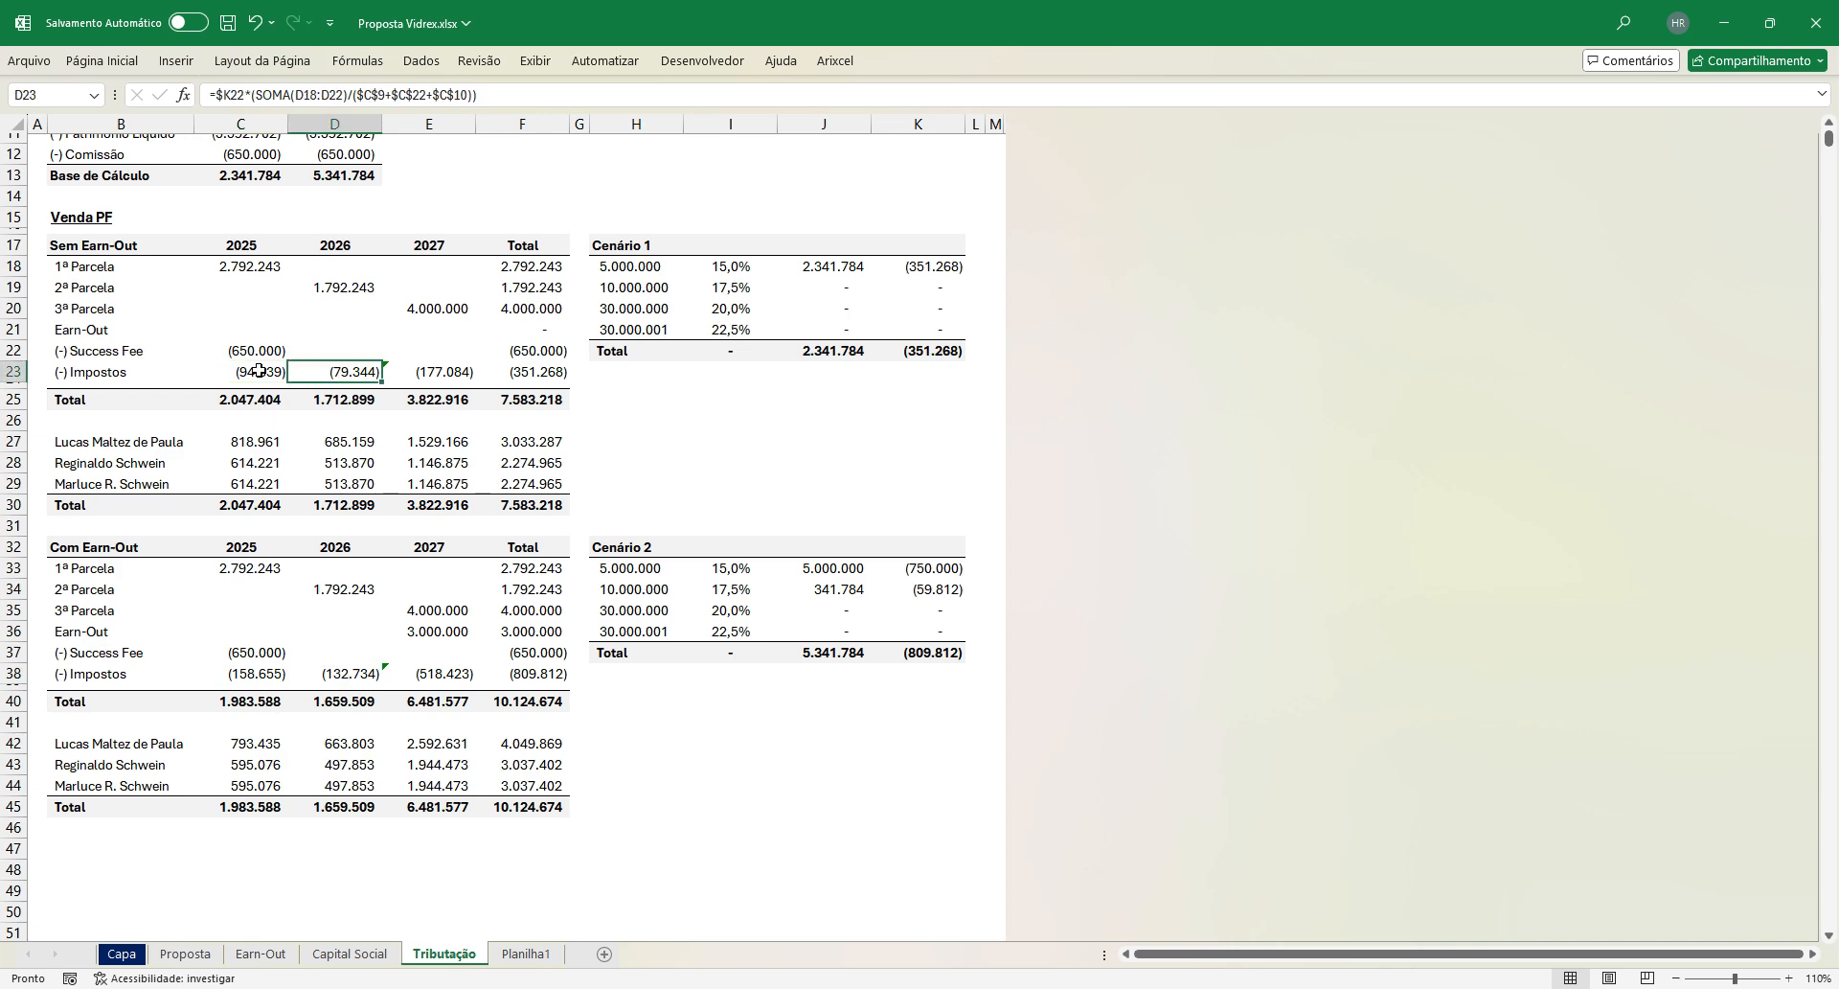
left_click(256, 668)
left_click(253, 374)
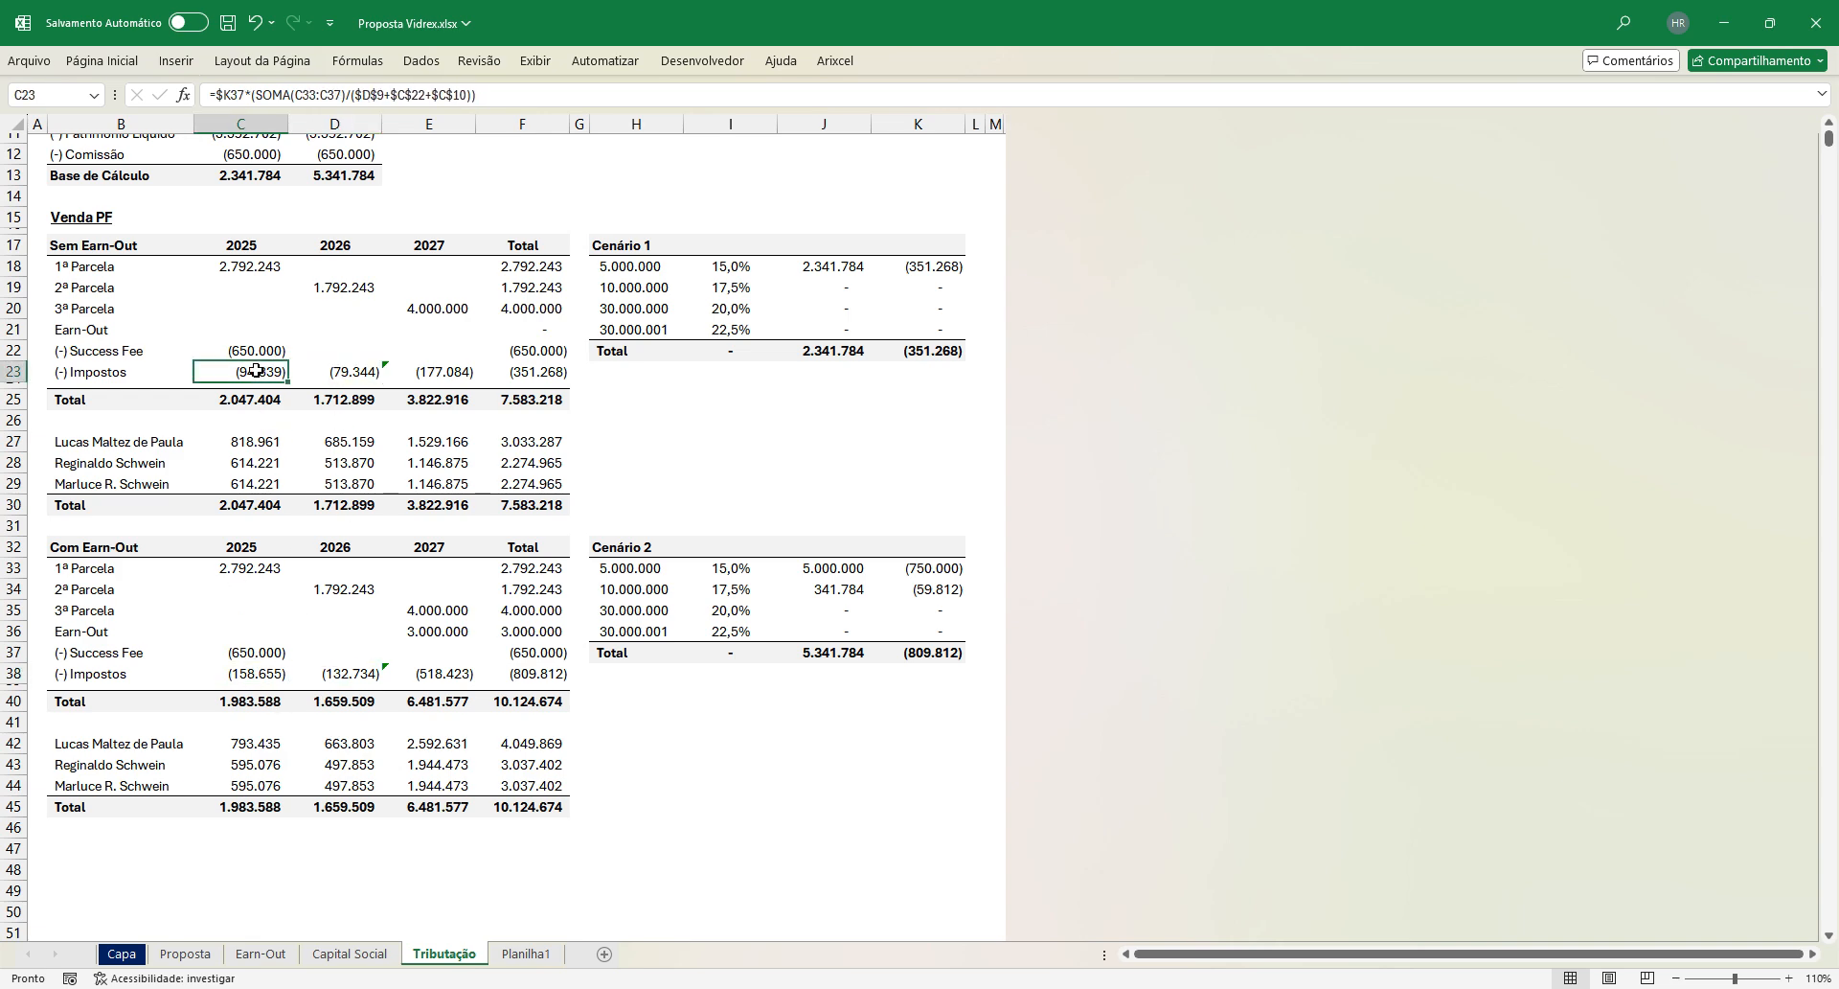
left_click(352, 673)
left_click(337, 369)
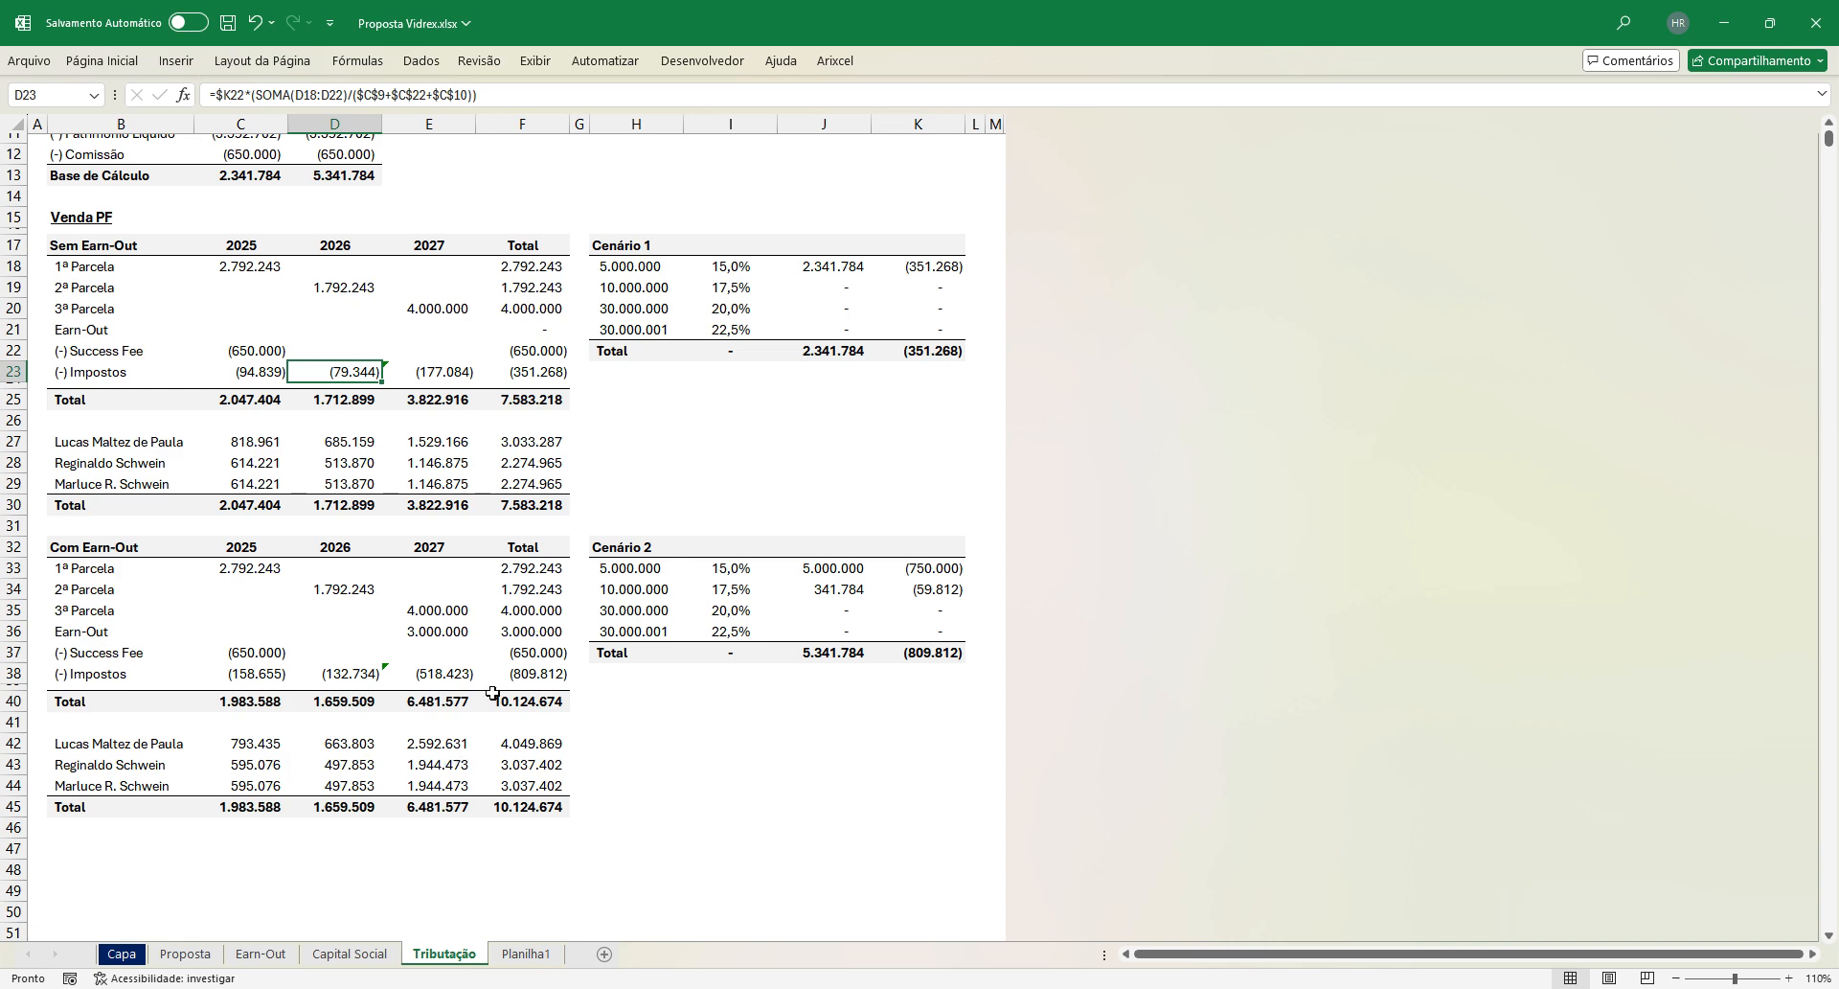
left_click(432, 680)
left_click(419, 366)
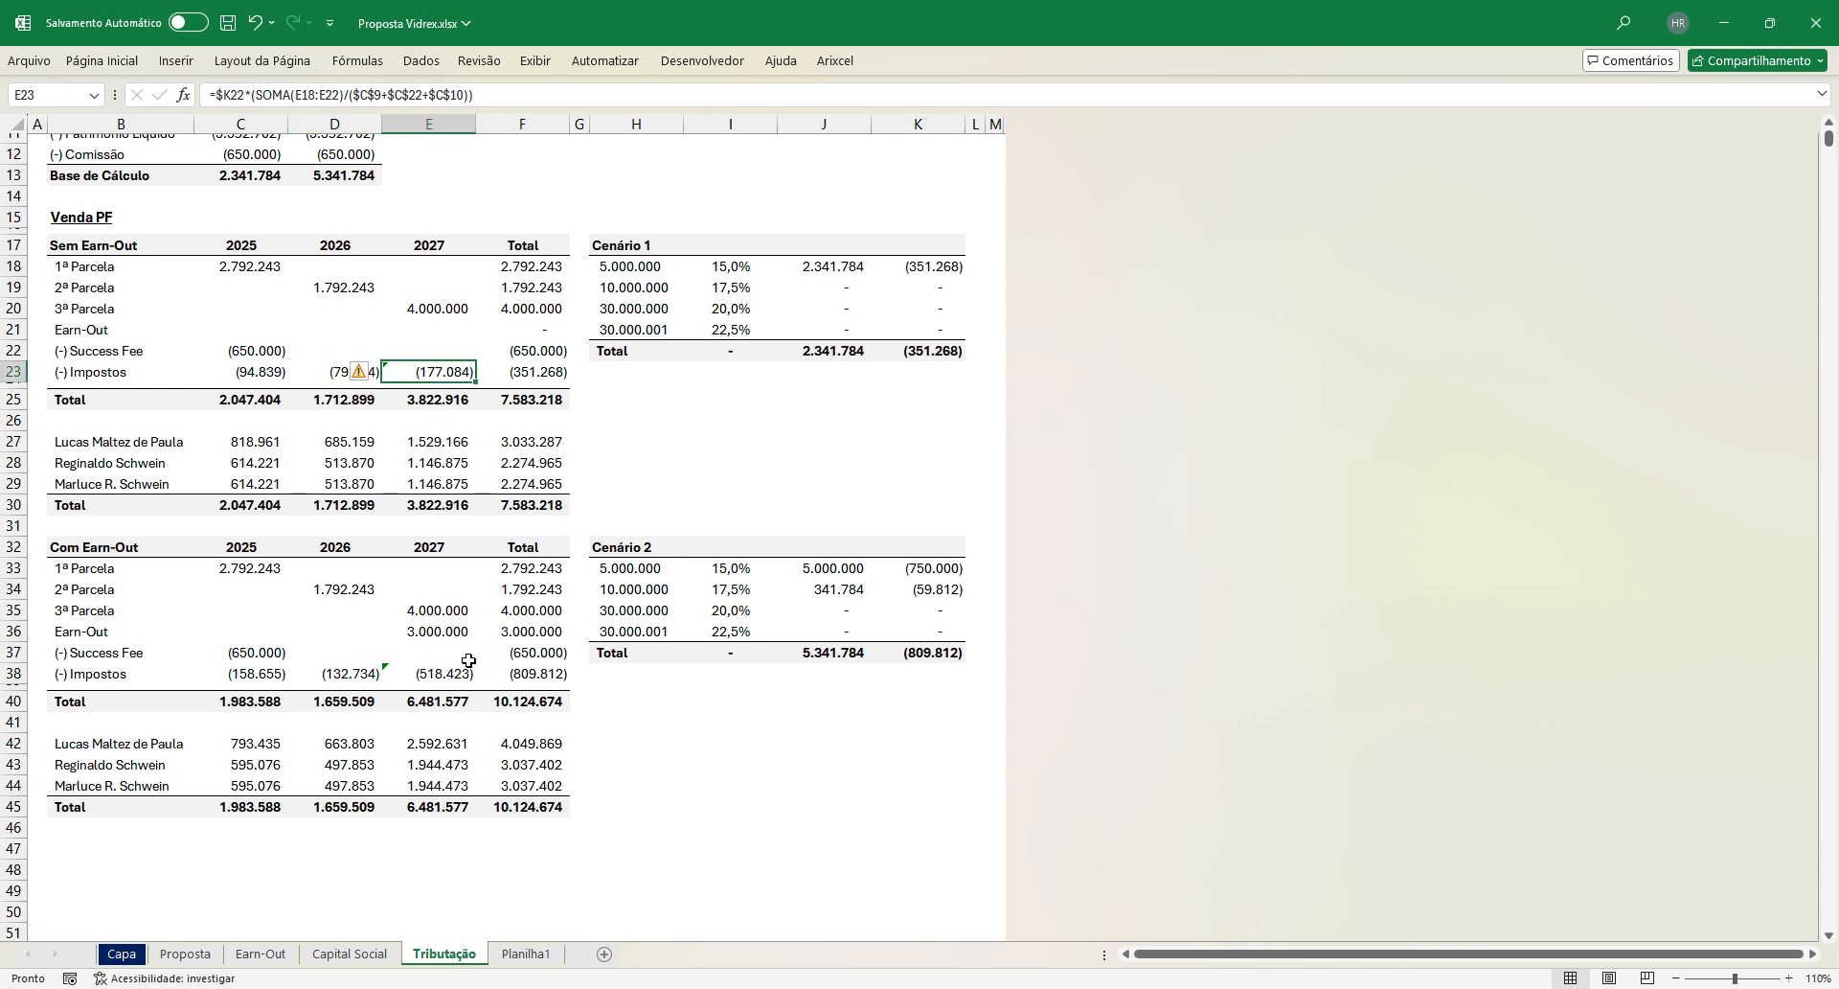
left_click(695, 714)
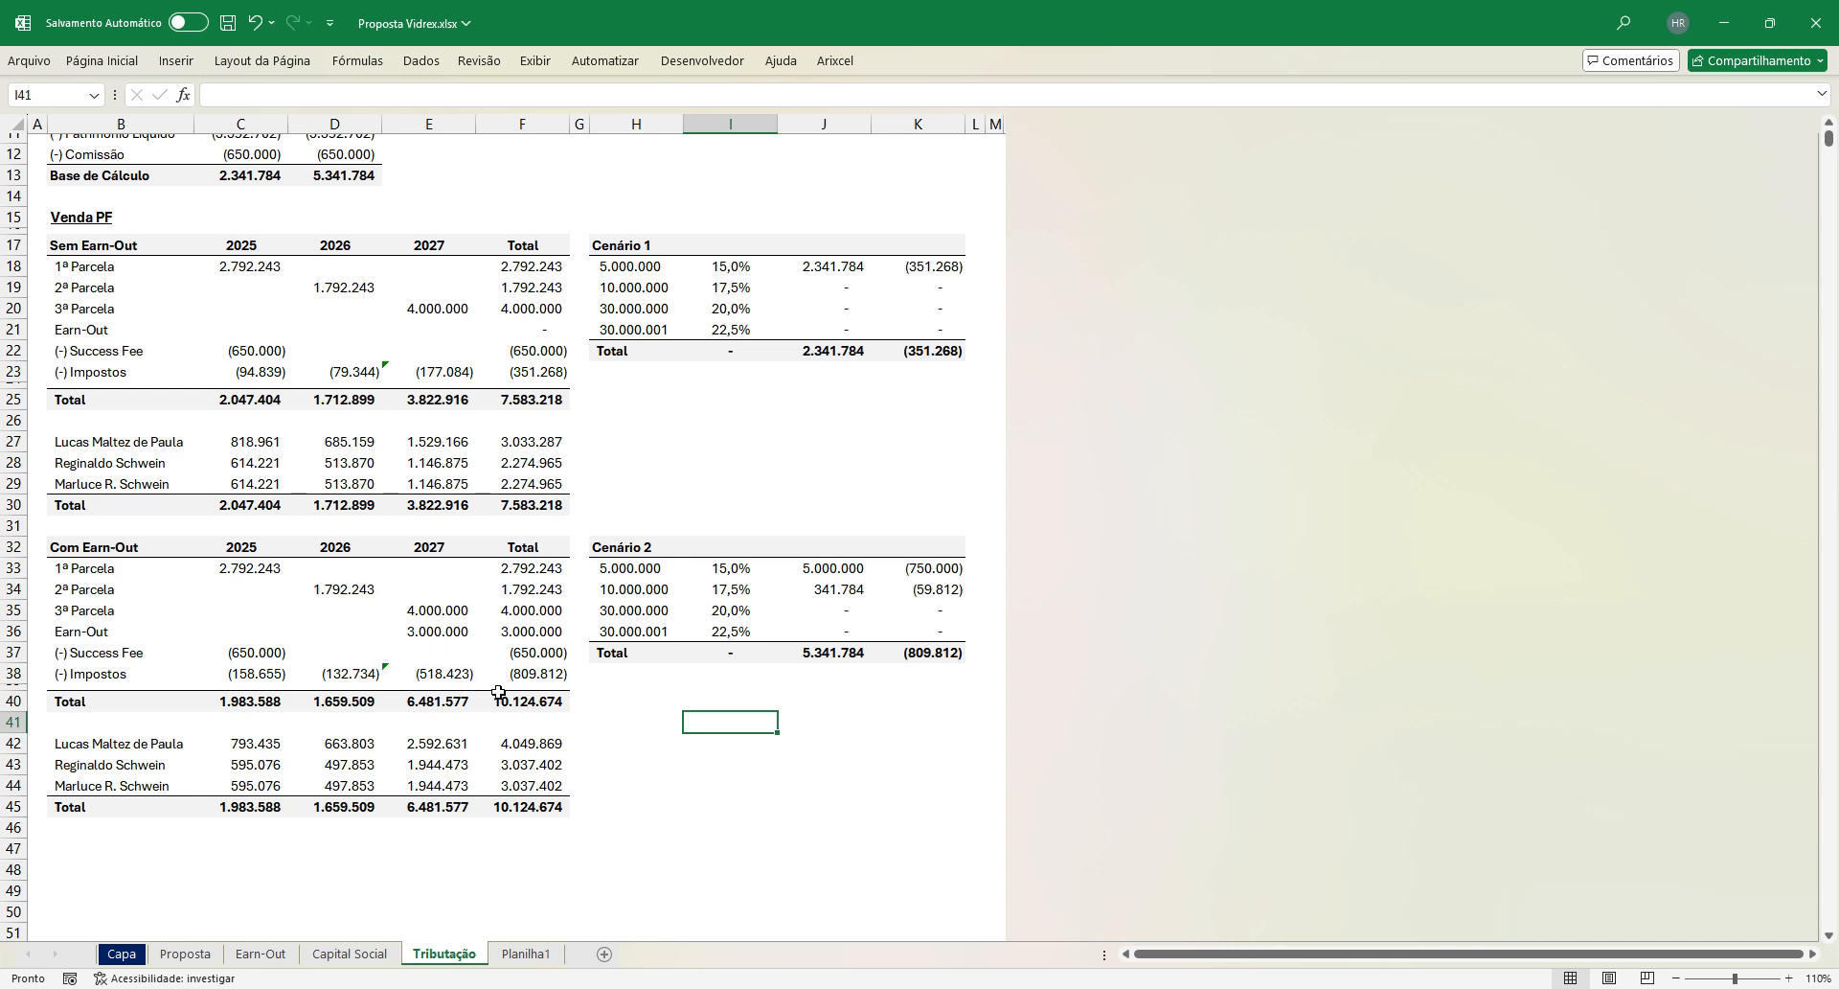
Step: Compare the Com Earn-Out Valor da Venda in D9 with the net total in F40
scroll(366, 181, "up", 1)
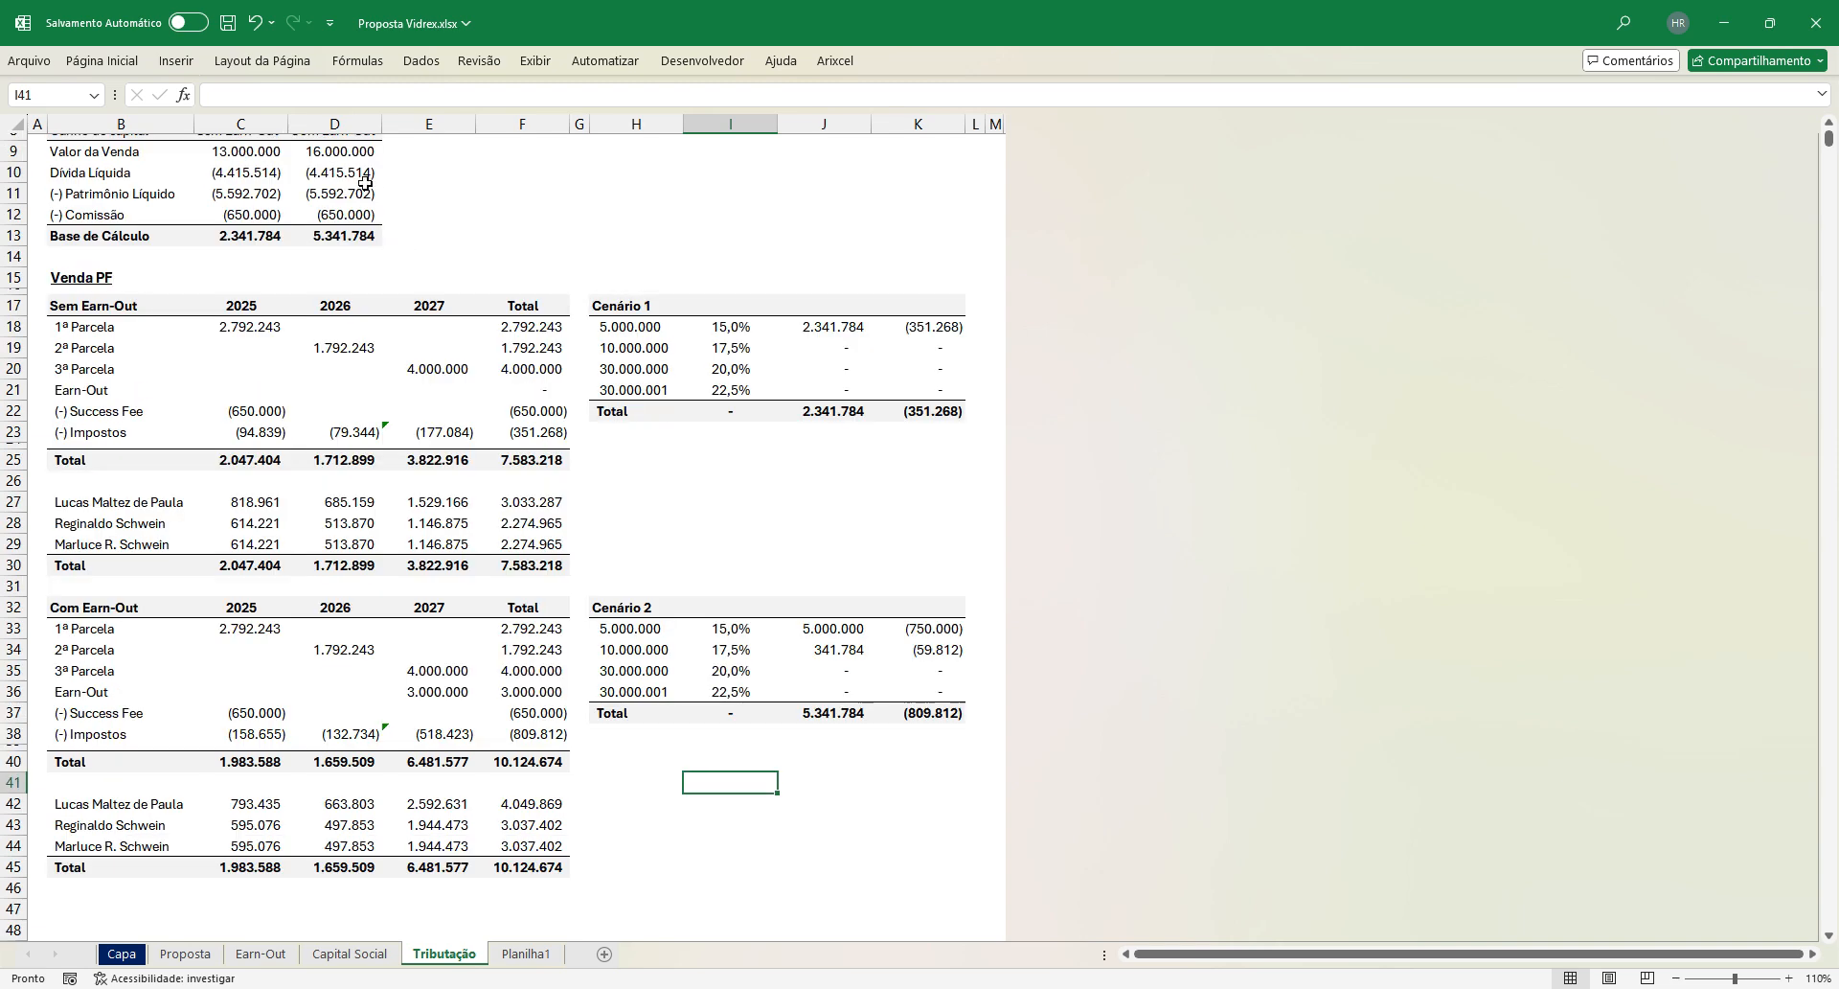
left_click(356, 153)
left_click(532, 768)
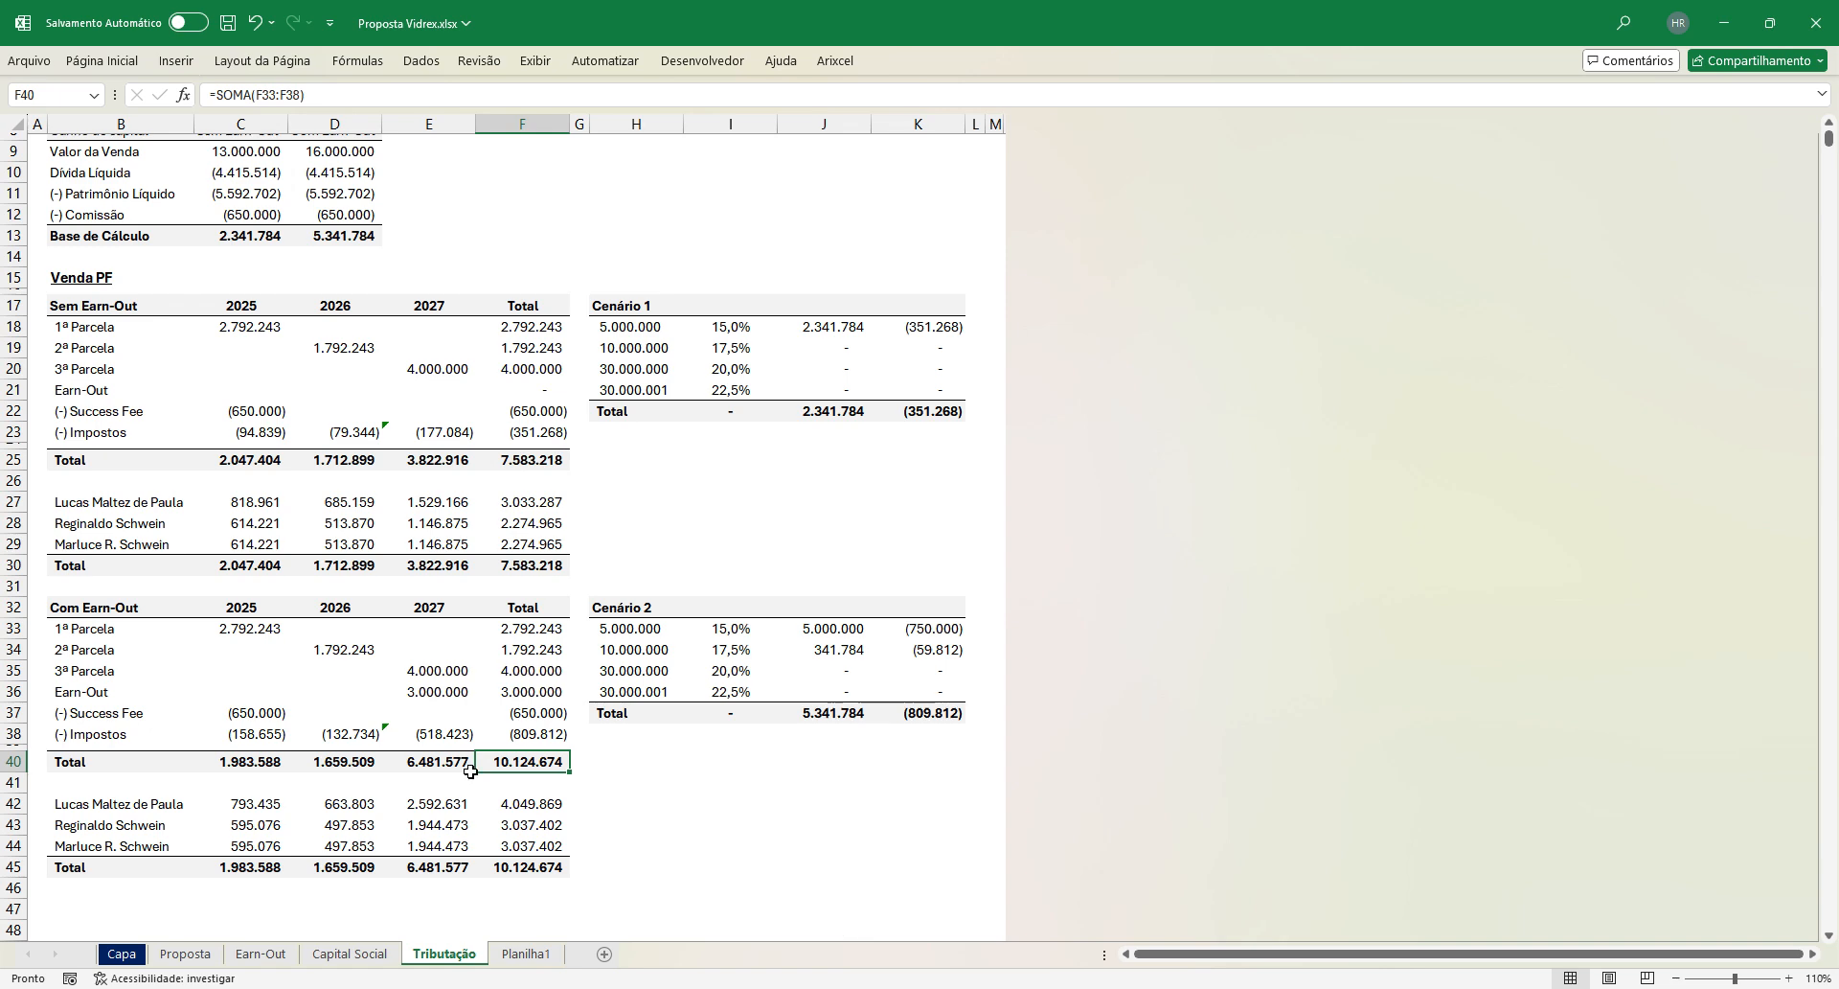
left_click(675, 738)
Step: Examine the first two Cenário 2 tax brackets, checking the limits, rates and taxable amounts in H33:J34
left_click(602, 616)
left_click(628, 628)
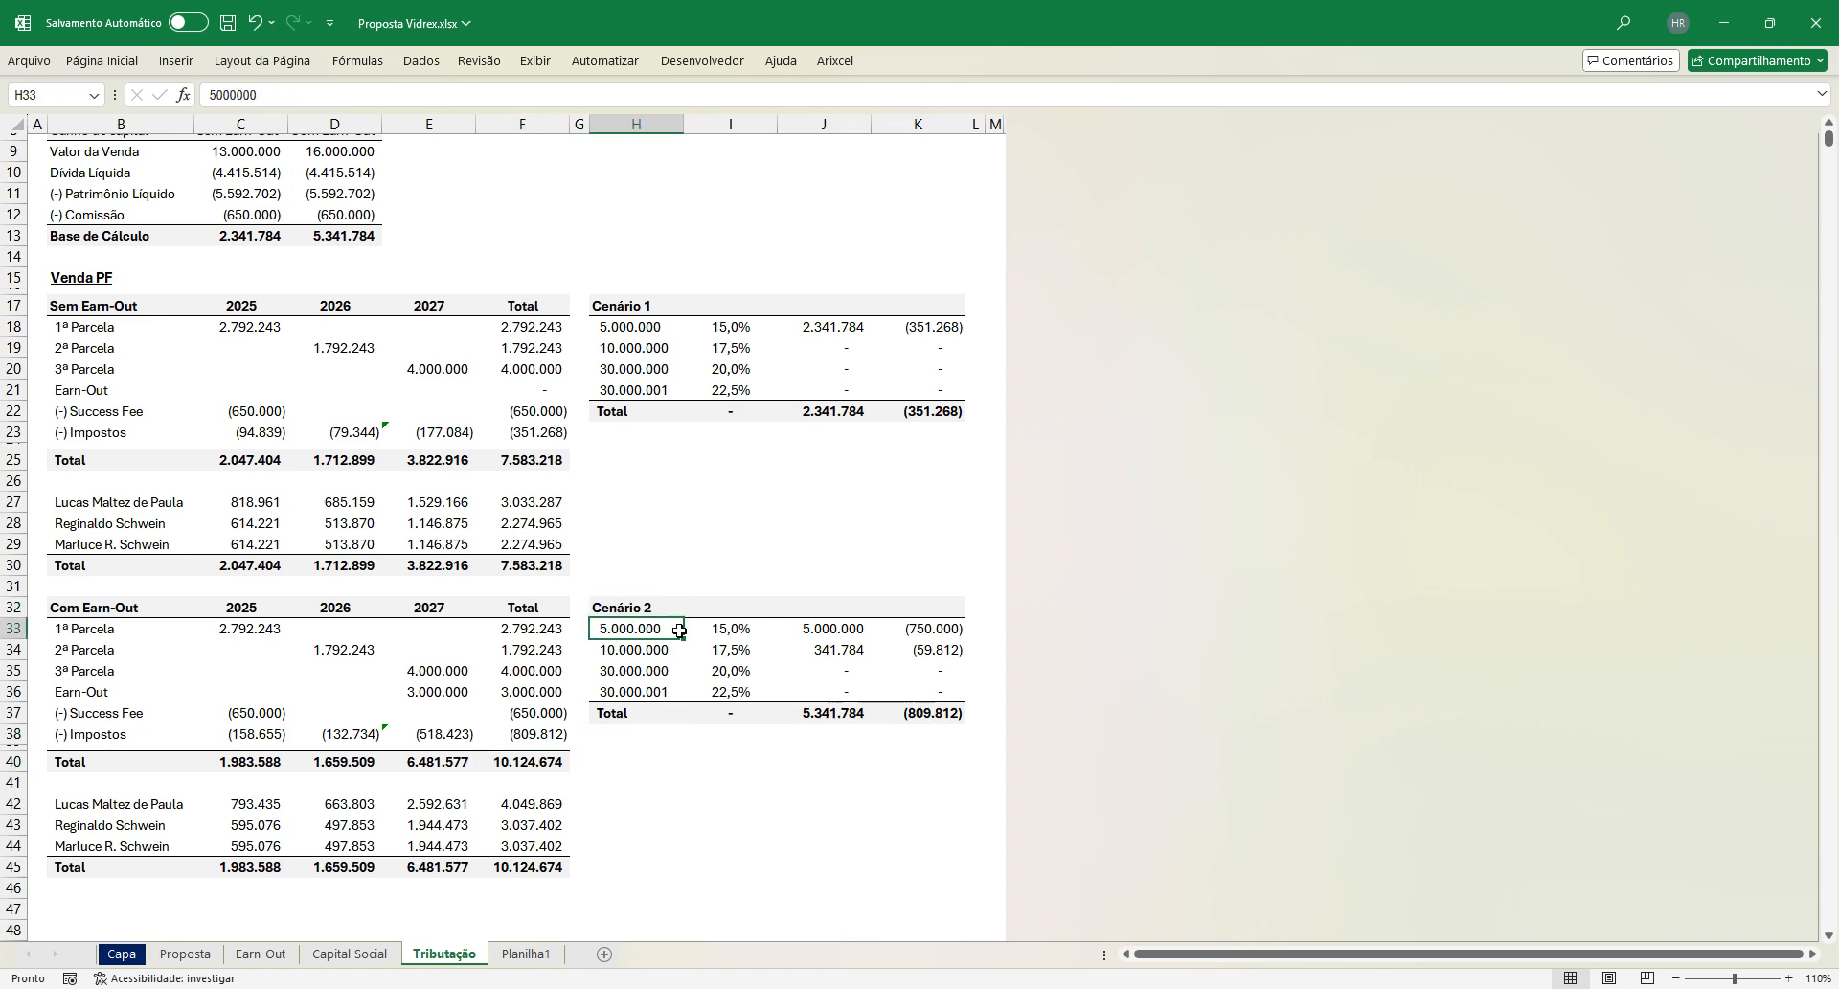
left_click(733, 633)
left_click(825, 634)
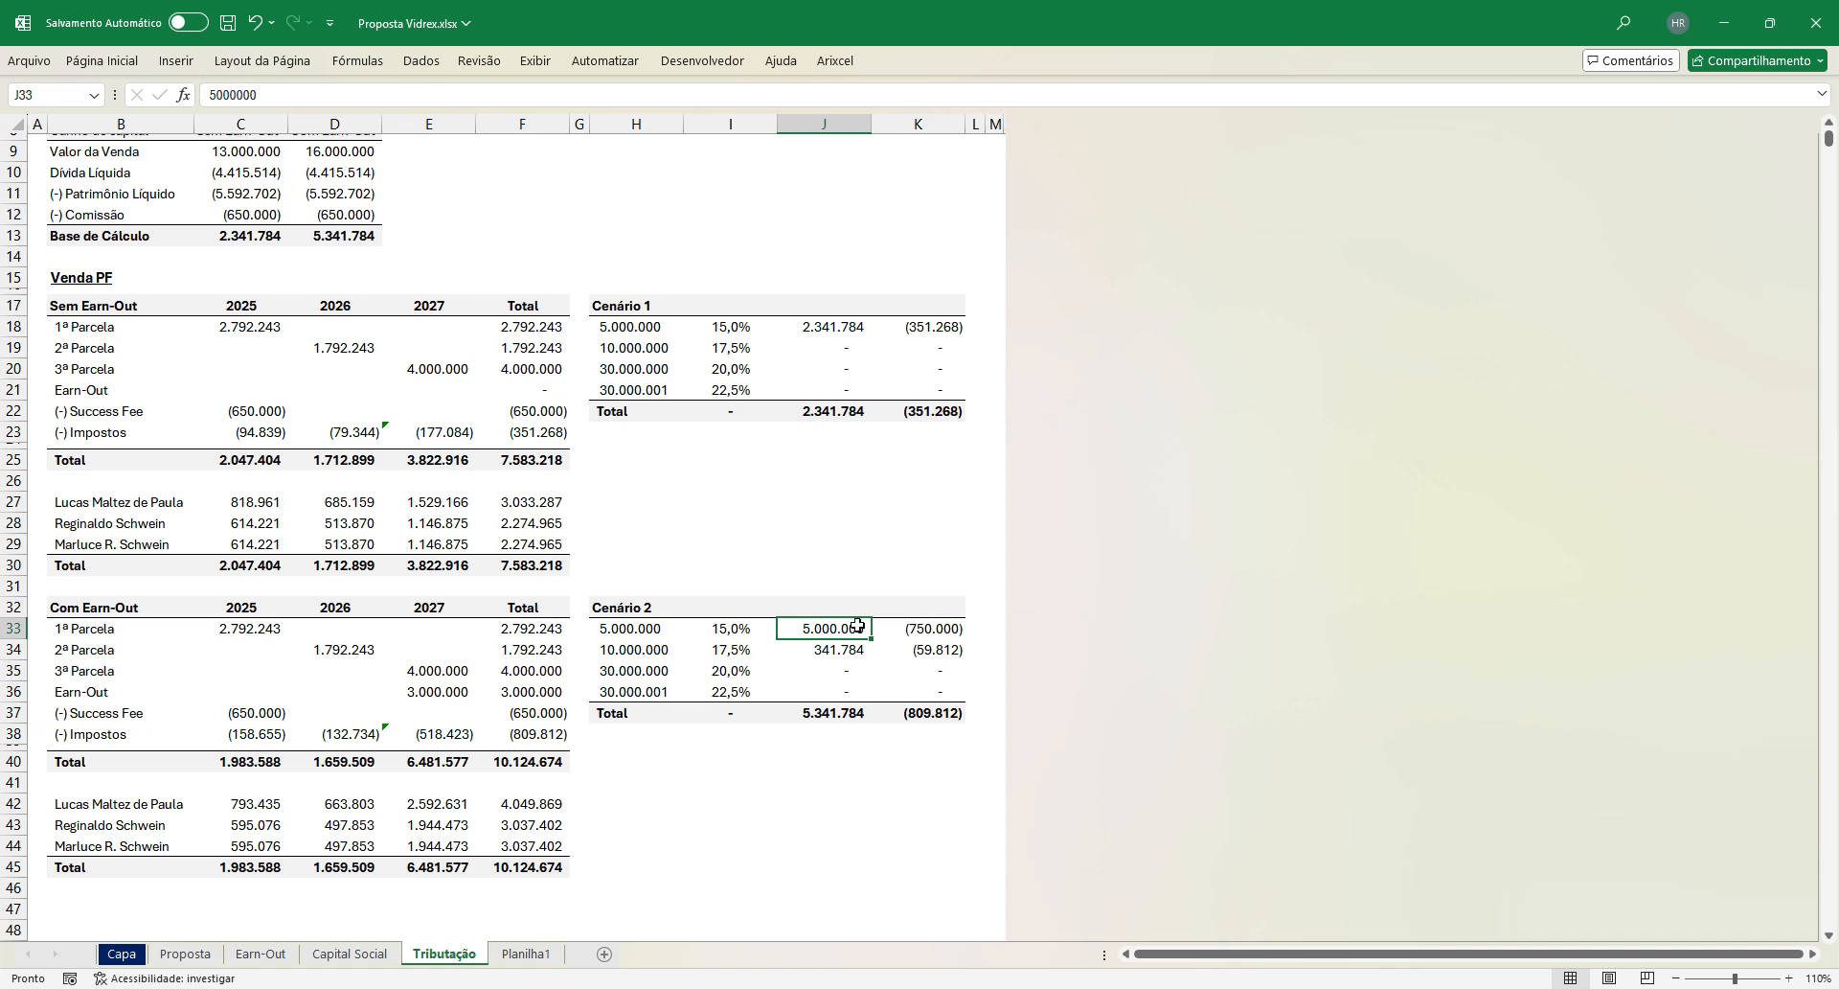
left_click(640, 647)
left_click(725, 649)
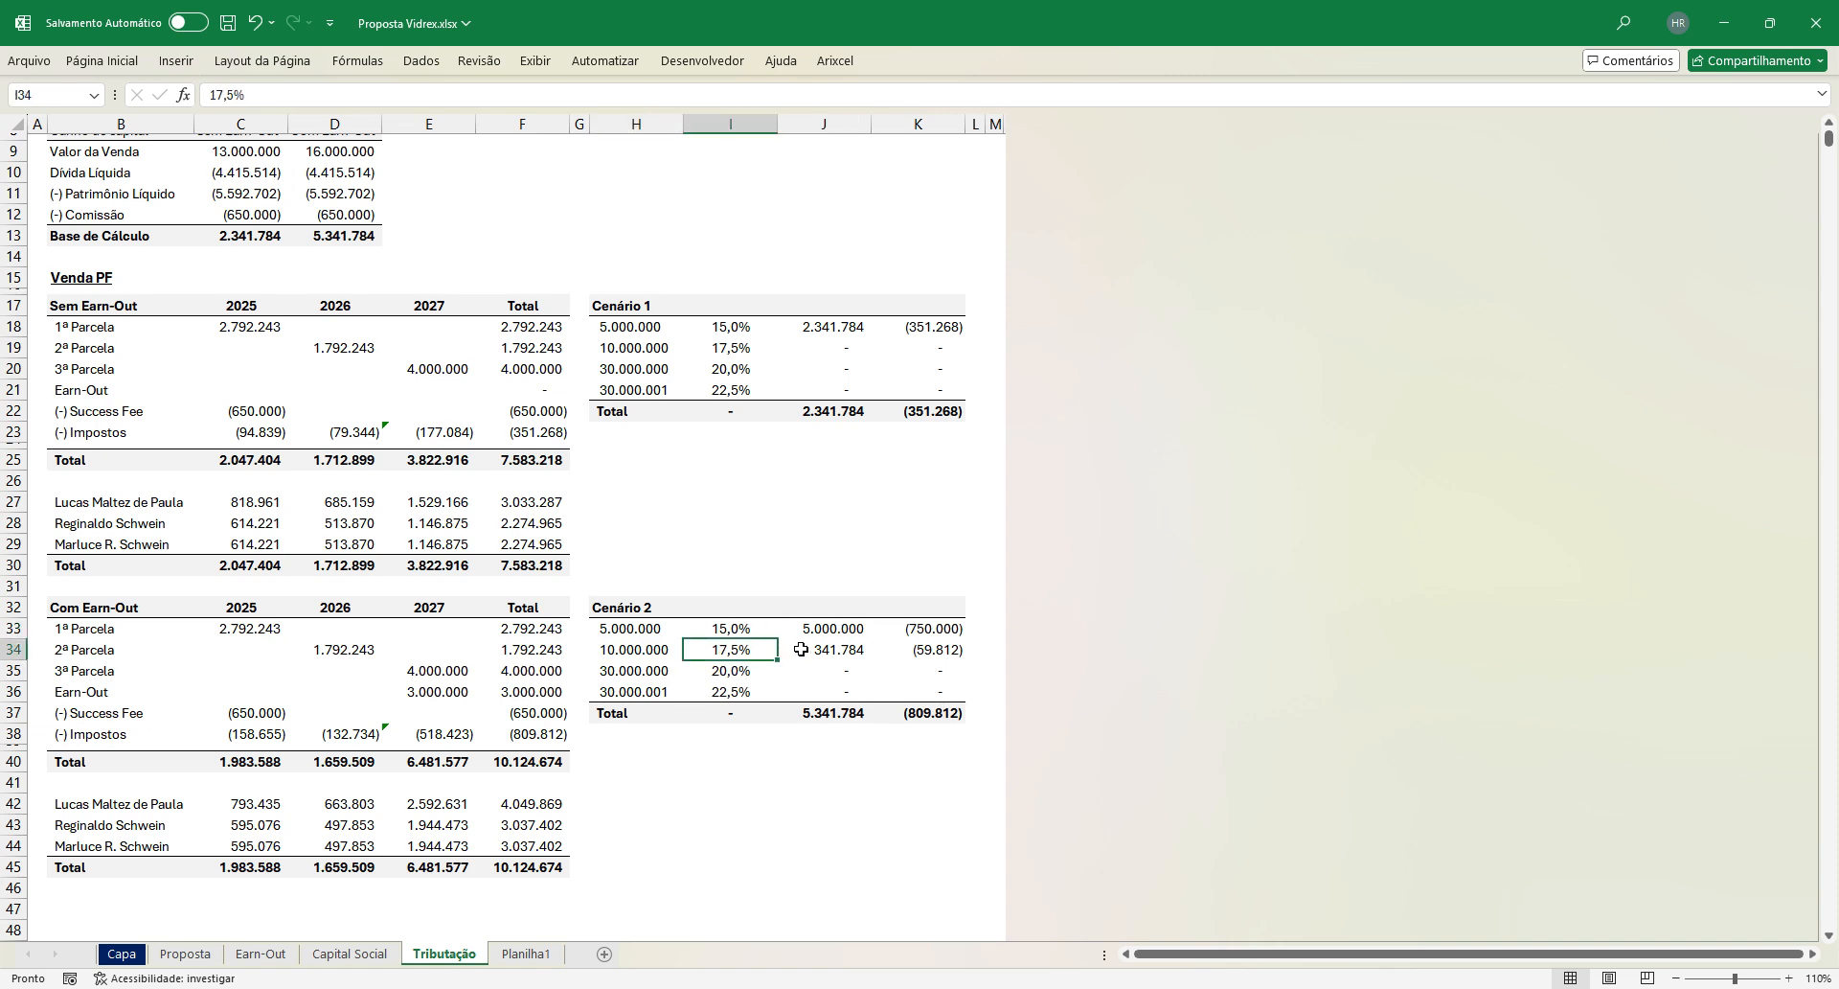
left_click(809, 650)
Step: Check the Cenário 2 taxable amounts in J33:J34 and their total in J37 against the Com Earn-Out Base de Cálculo in D13
scroll(805, 826, "up", 1)
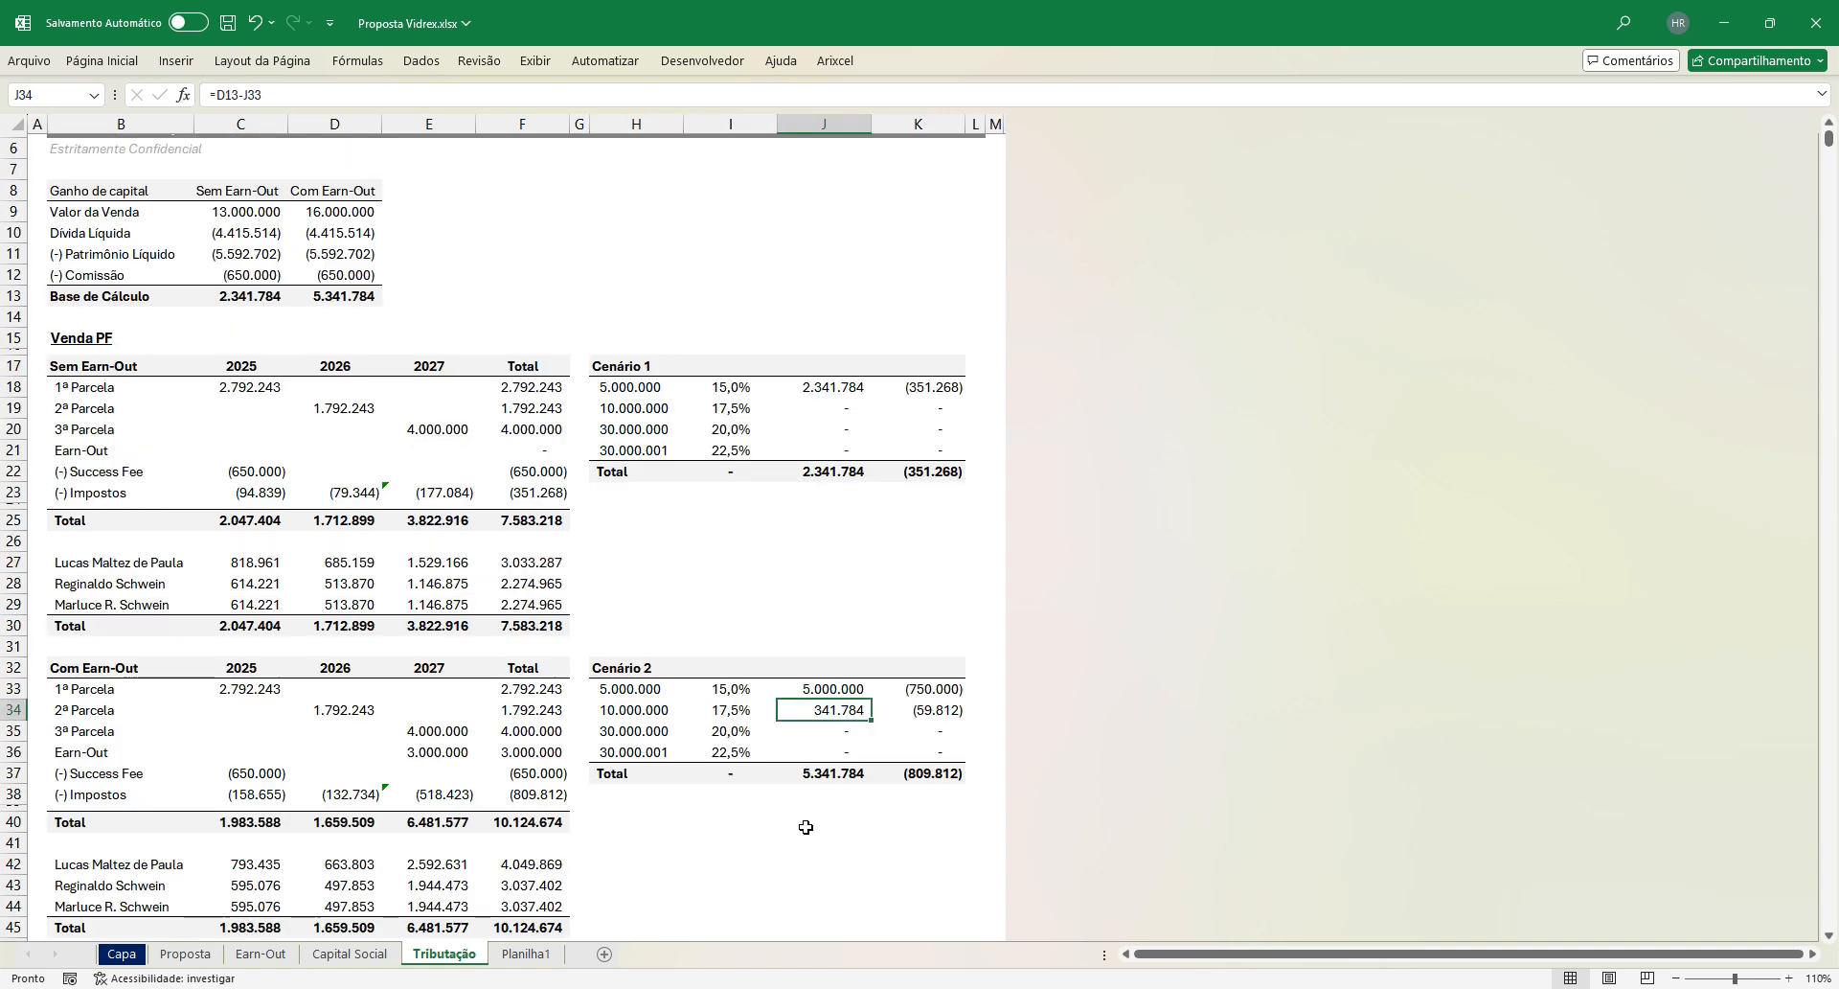
scroll(806, 826, "up", 1)
left_click(334, 355)
scroll(1037, 668, "down", 2)
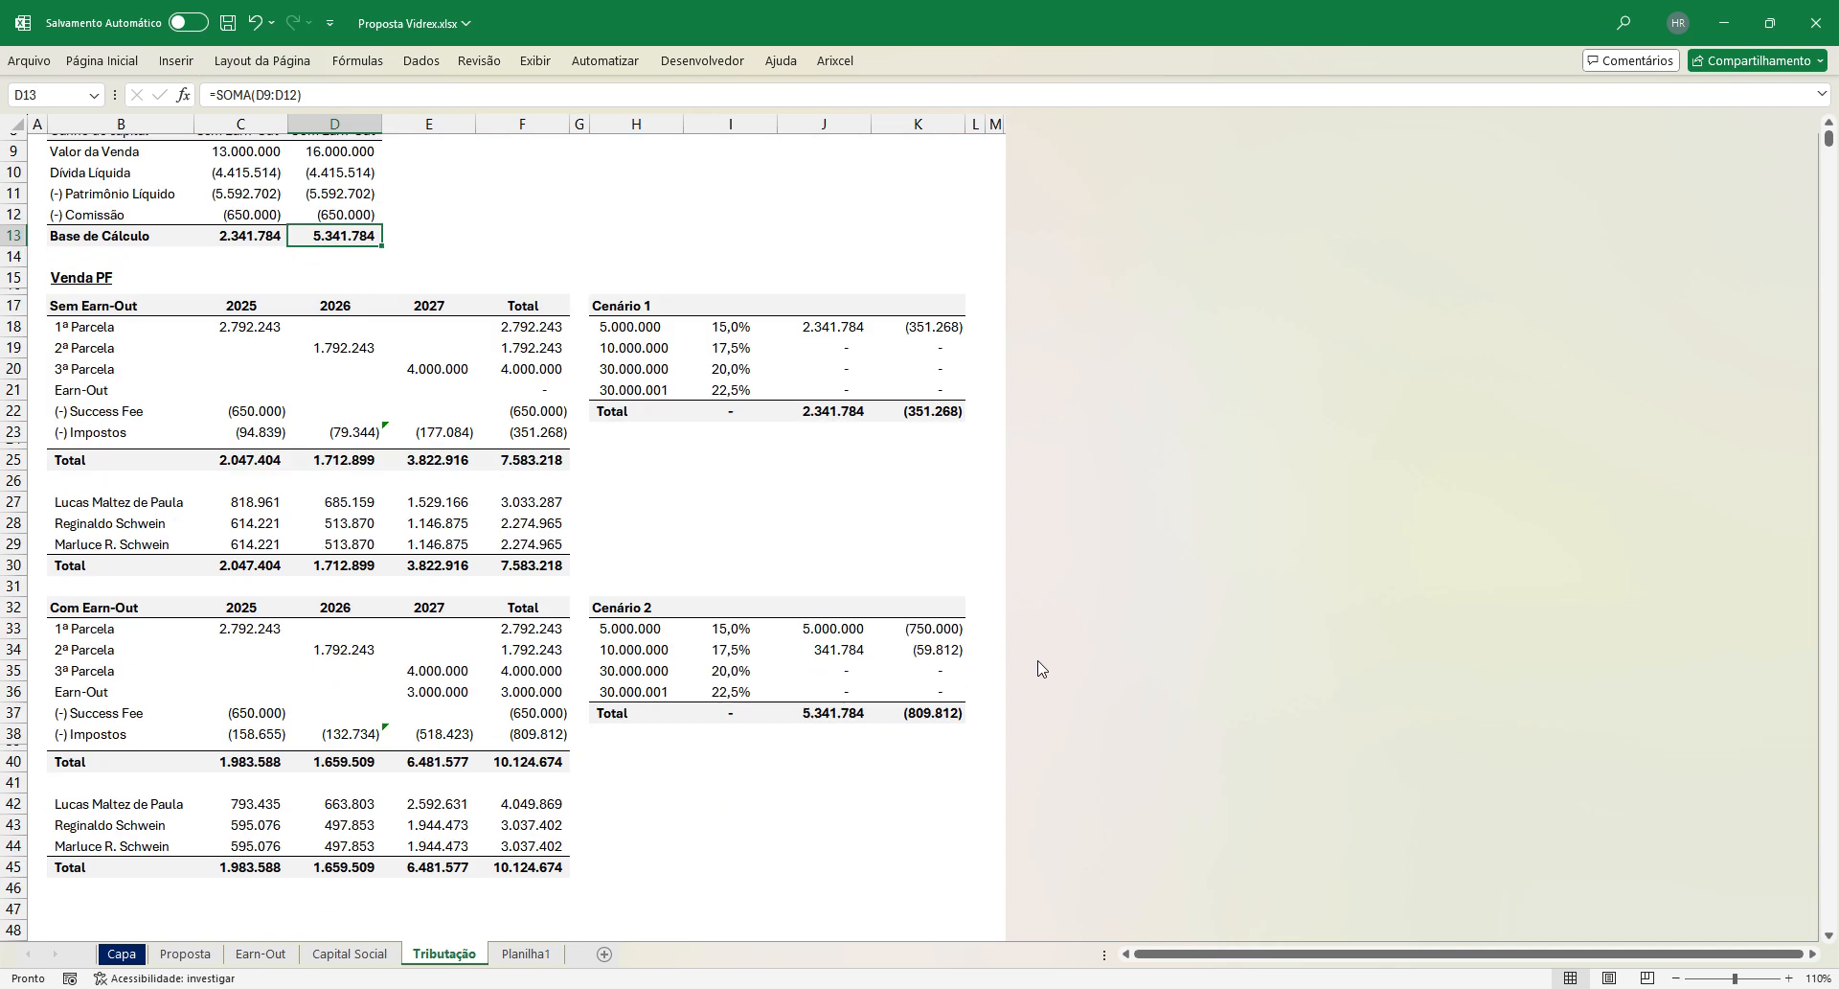
left_click(839, 717)
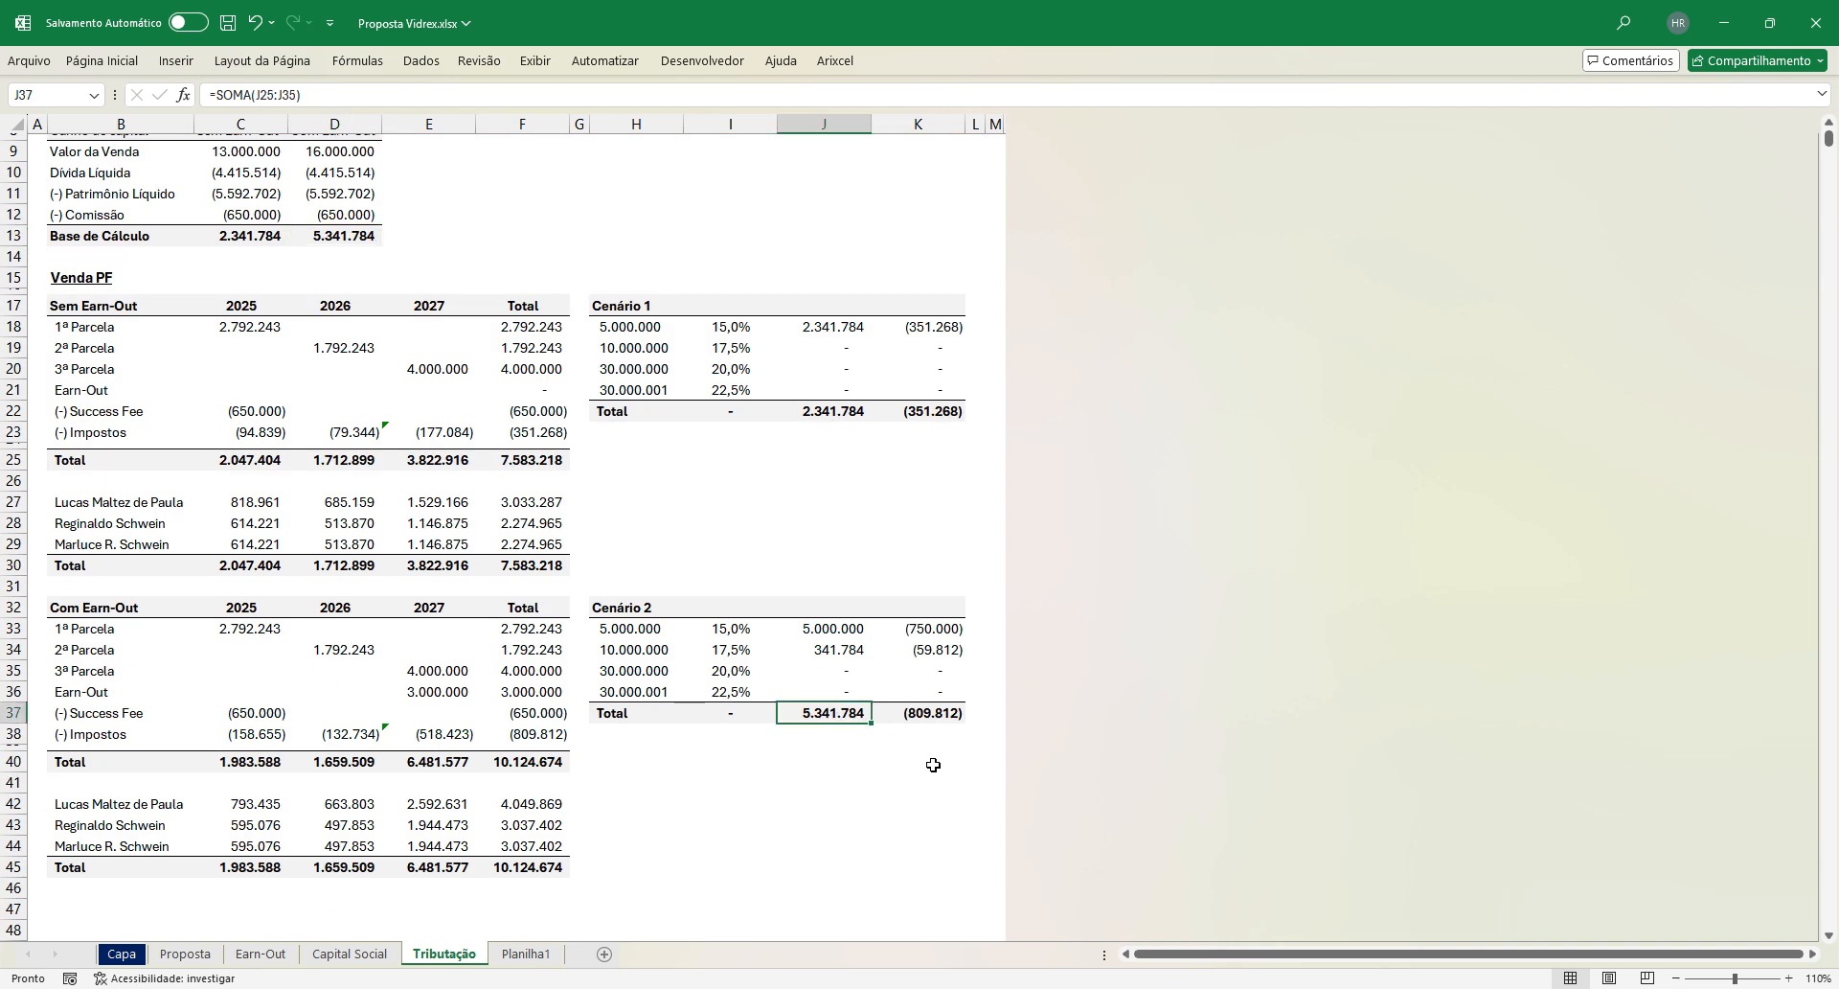
left_click(342, 240)
left_click(839, 715)
left_click_drag(827, 629, 826, 650)
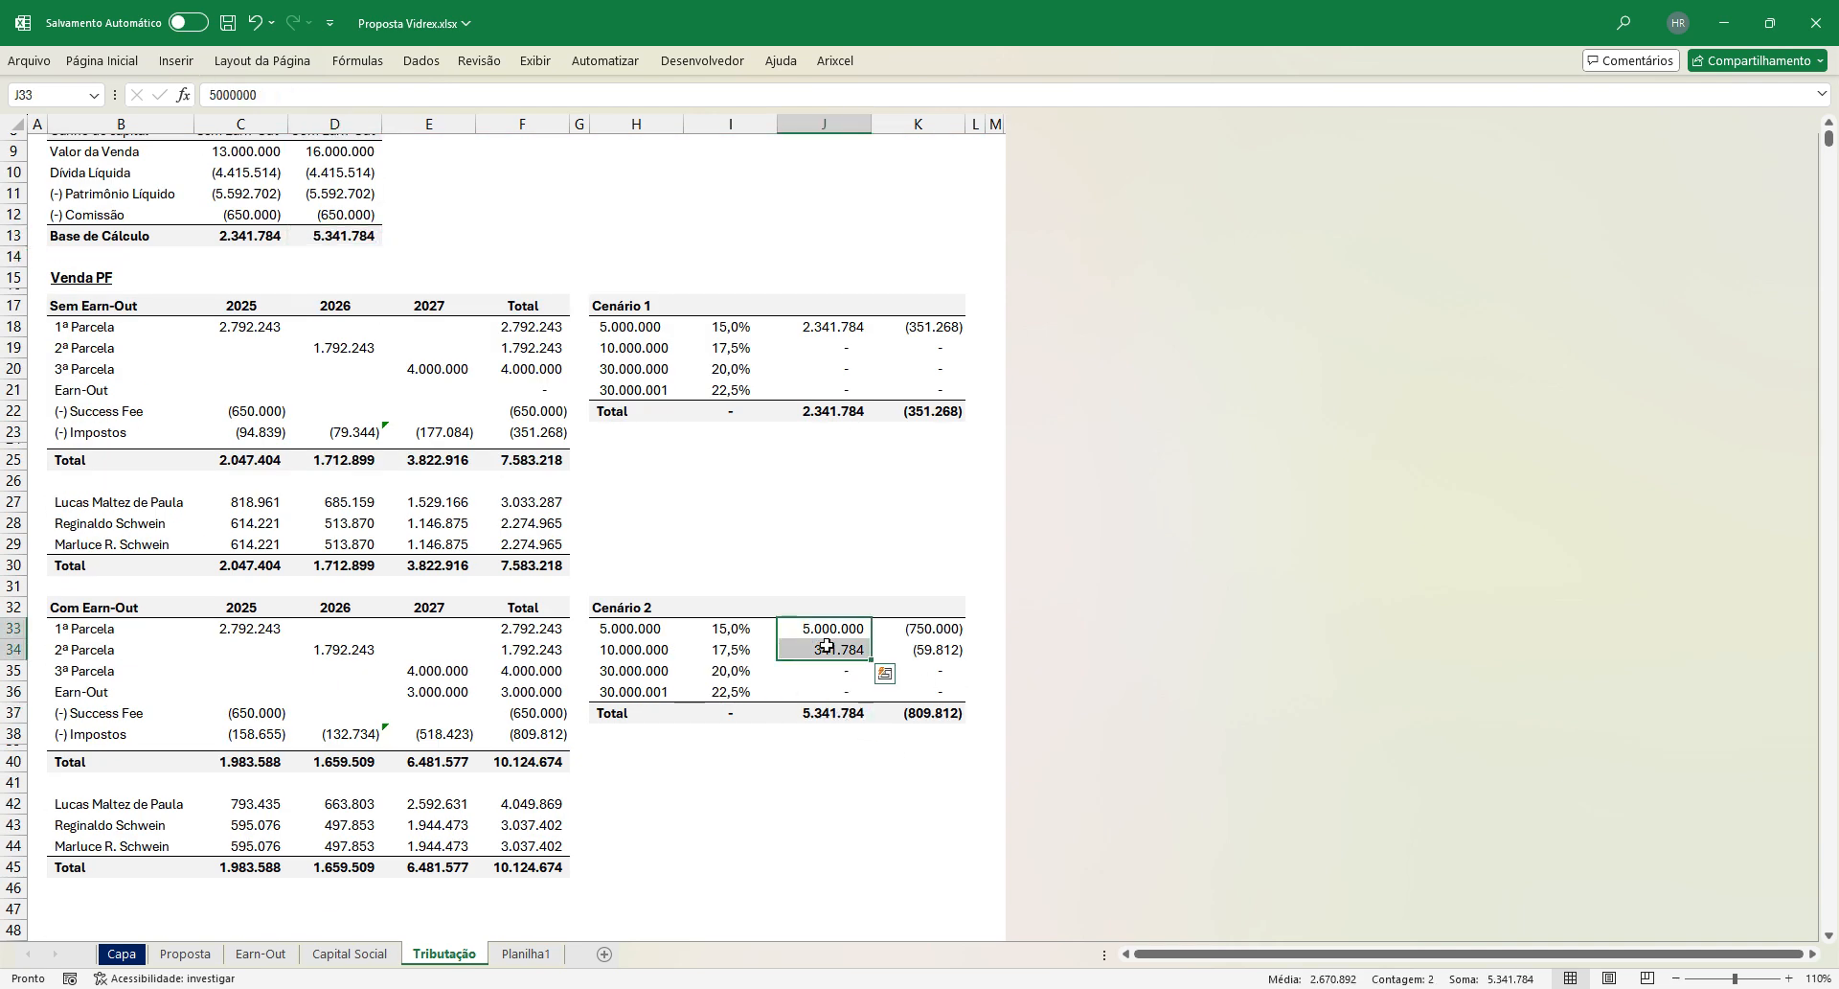
left_click(824, 715)
left_click(347, 236)
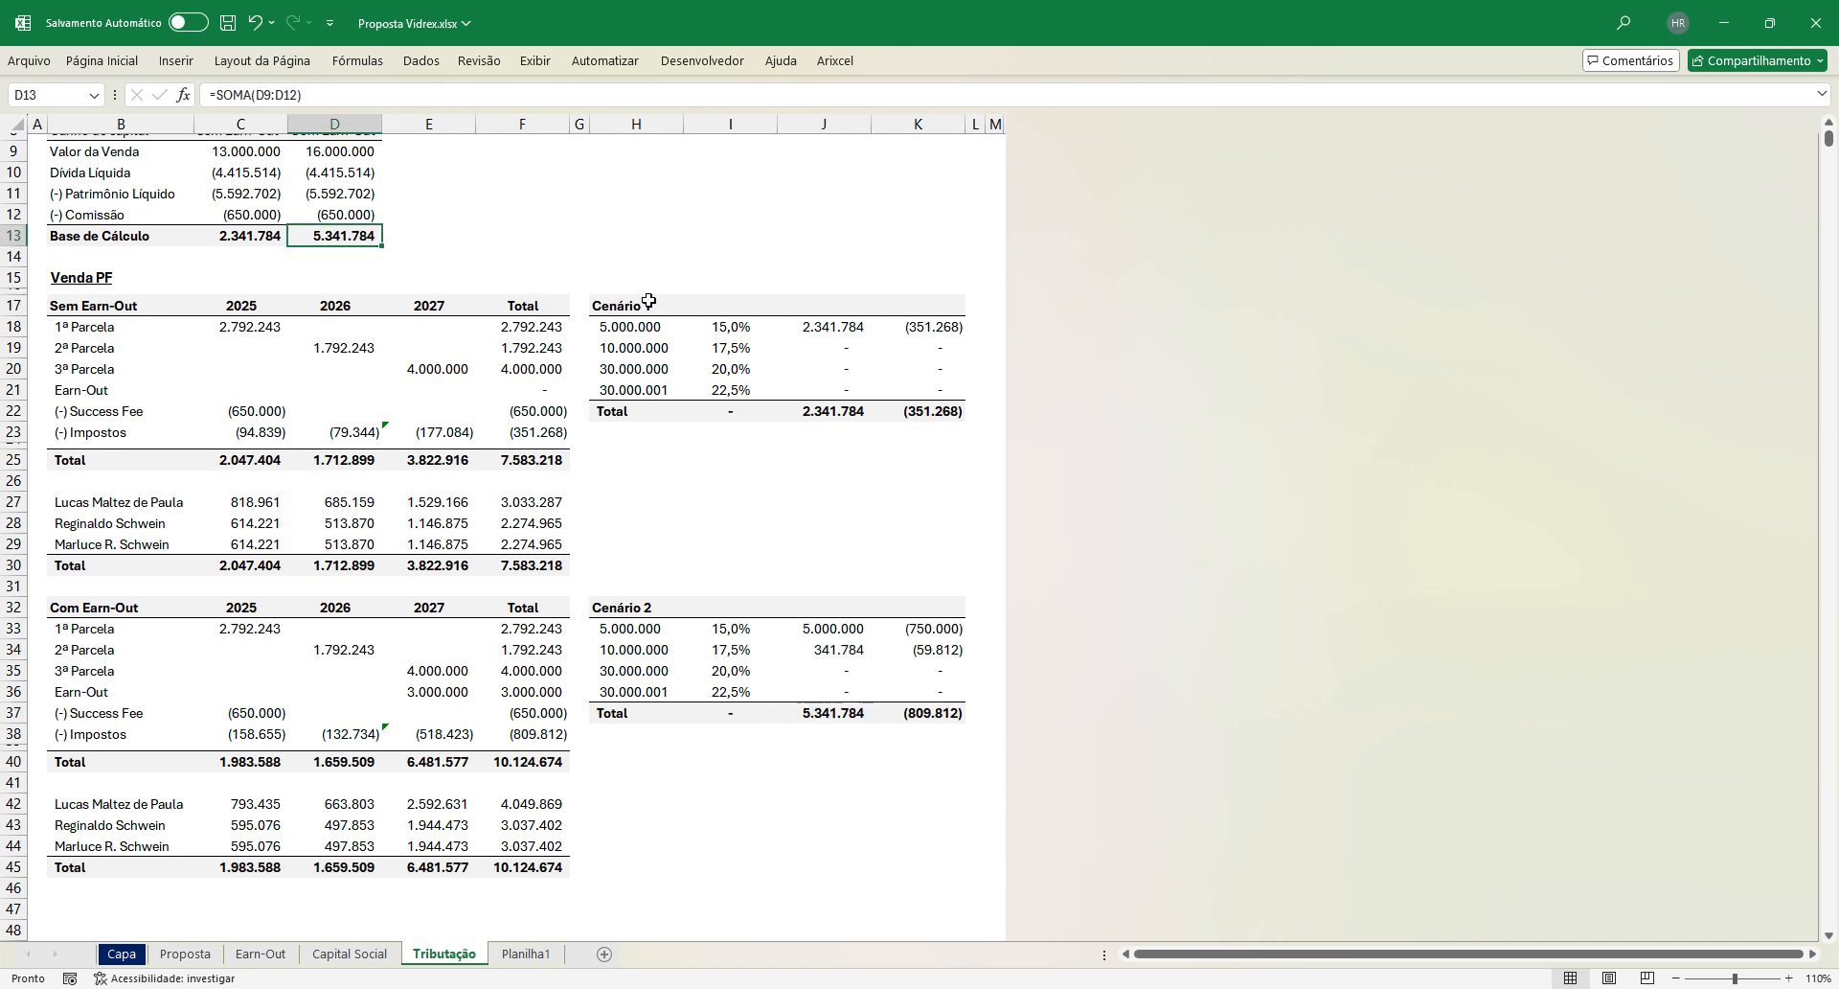
left_click(831, 849)
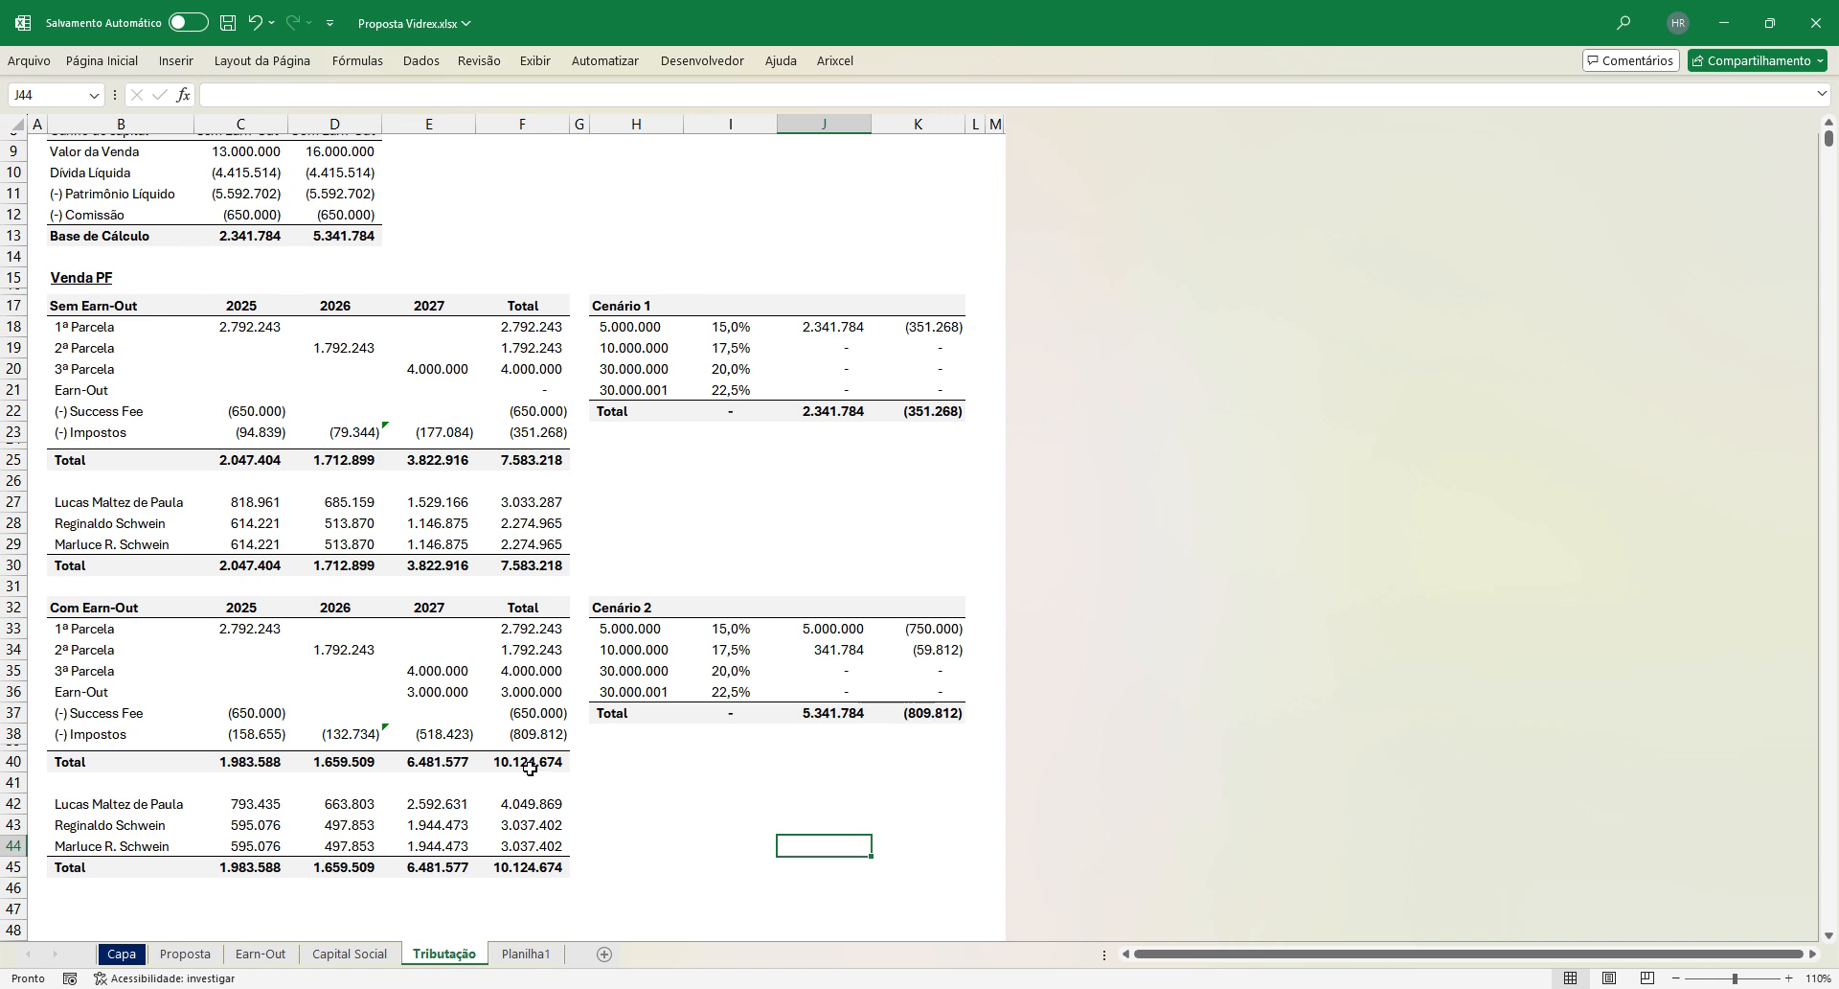
Step: Compare the Sem Earn-Out Valor da Venda in C9 with the net total in F25
scroll(668, 279, "up", 2)
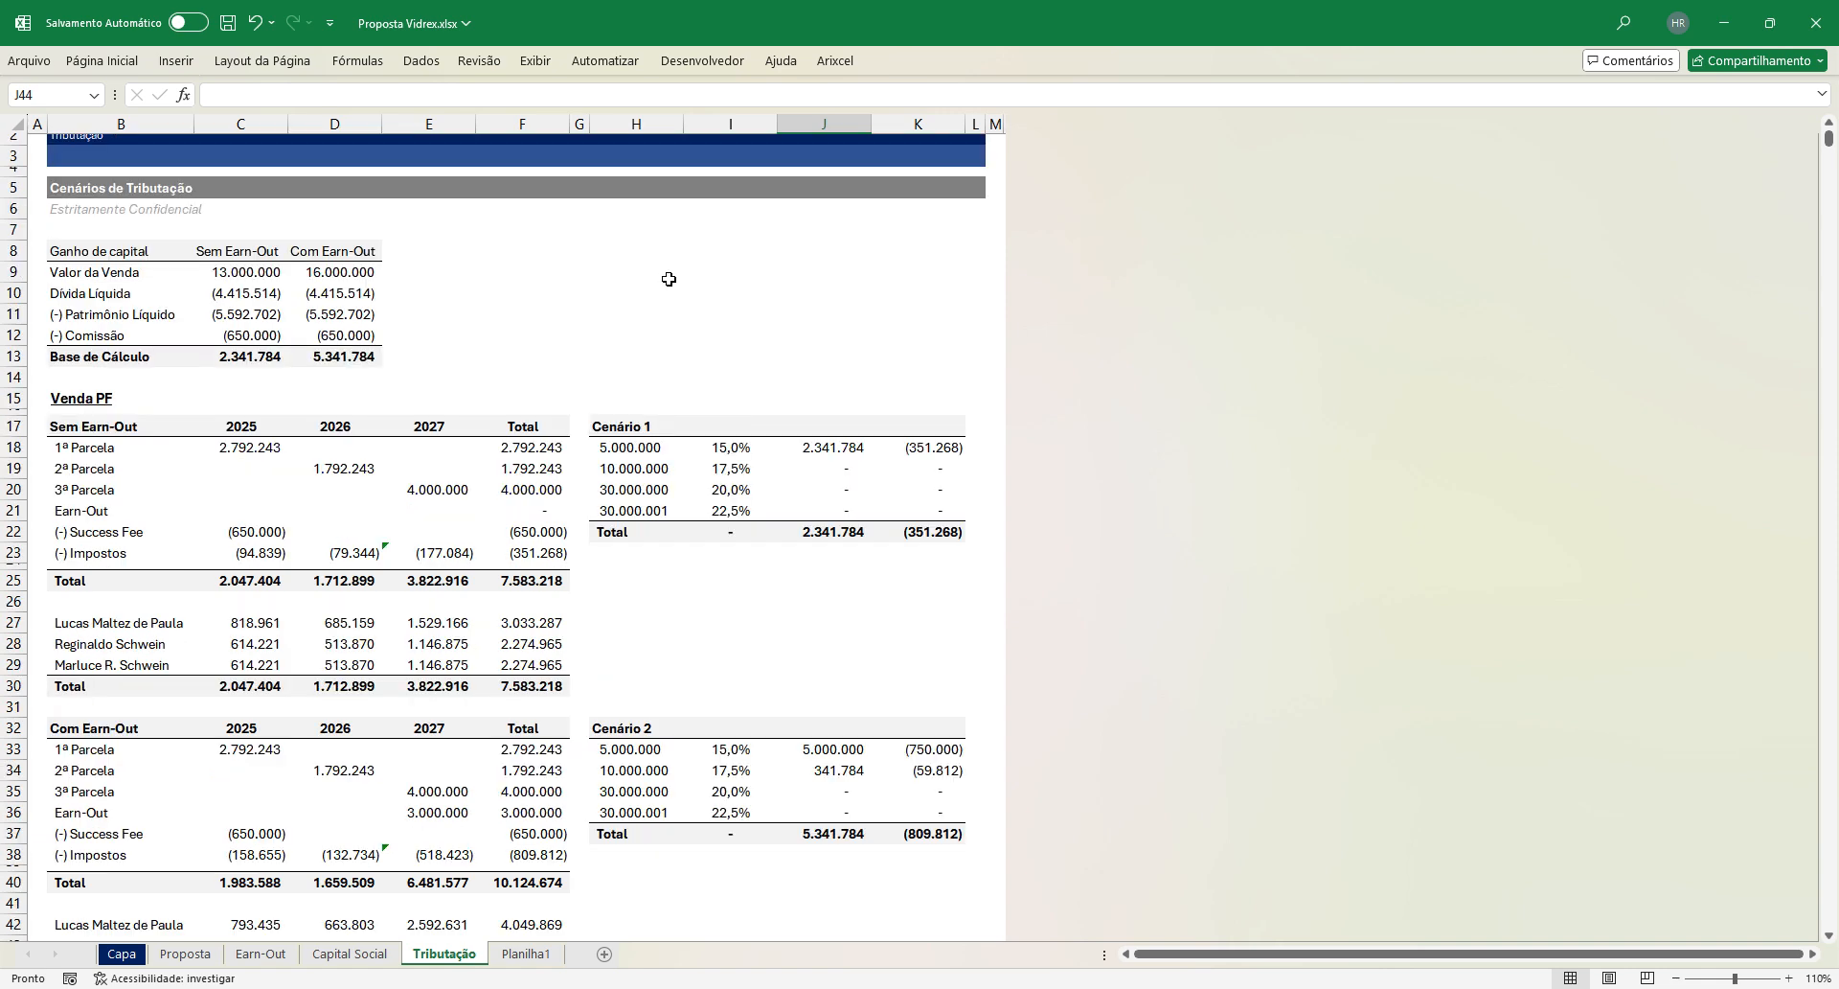
left_click(226, 280)
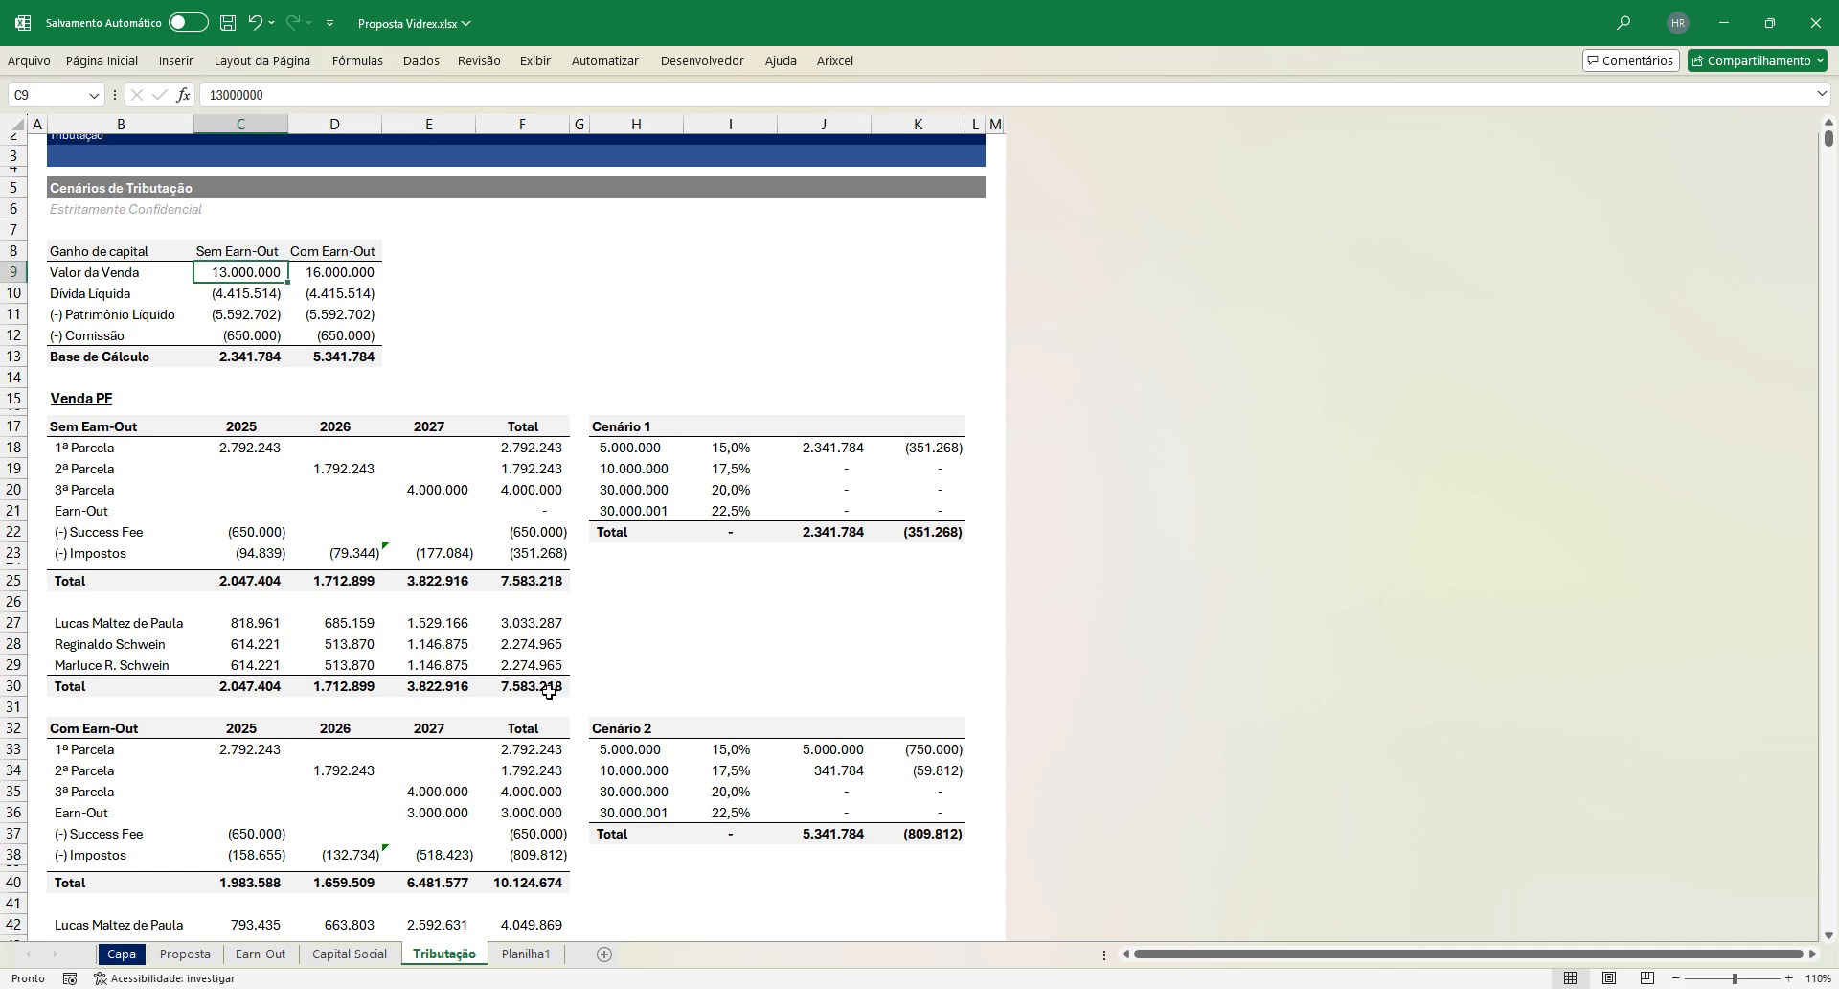
left_click(514, 583)
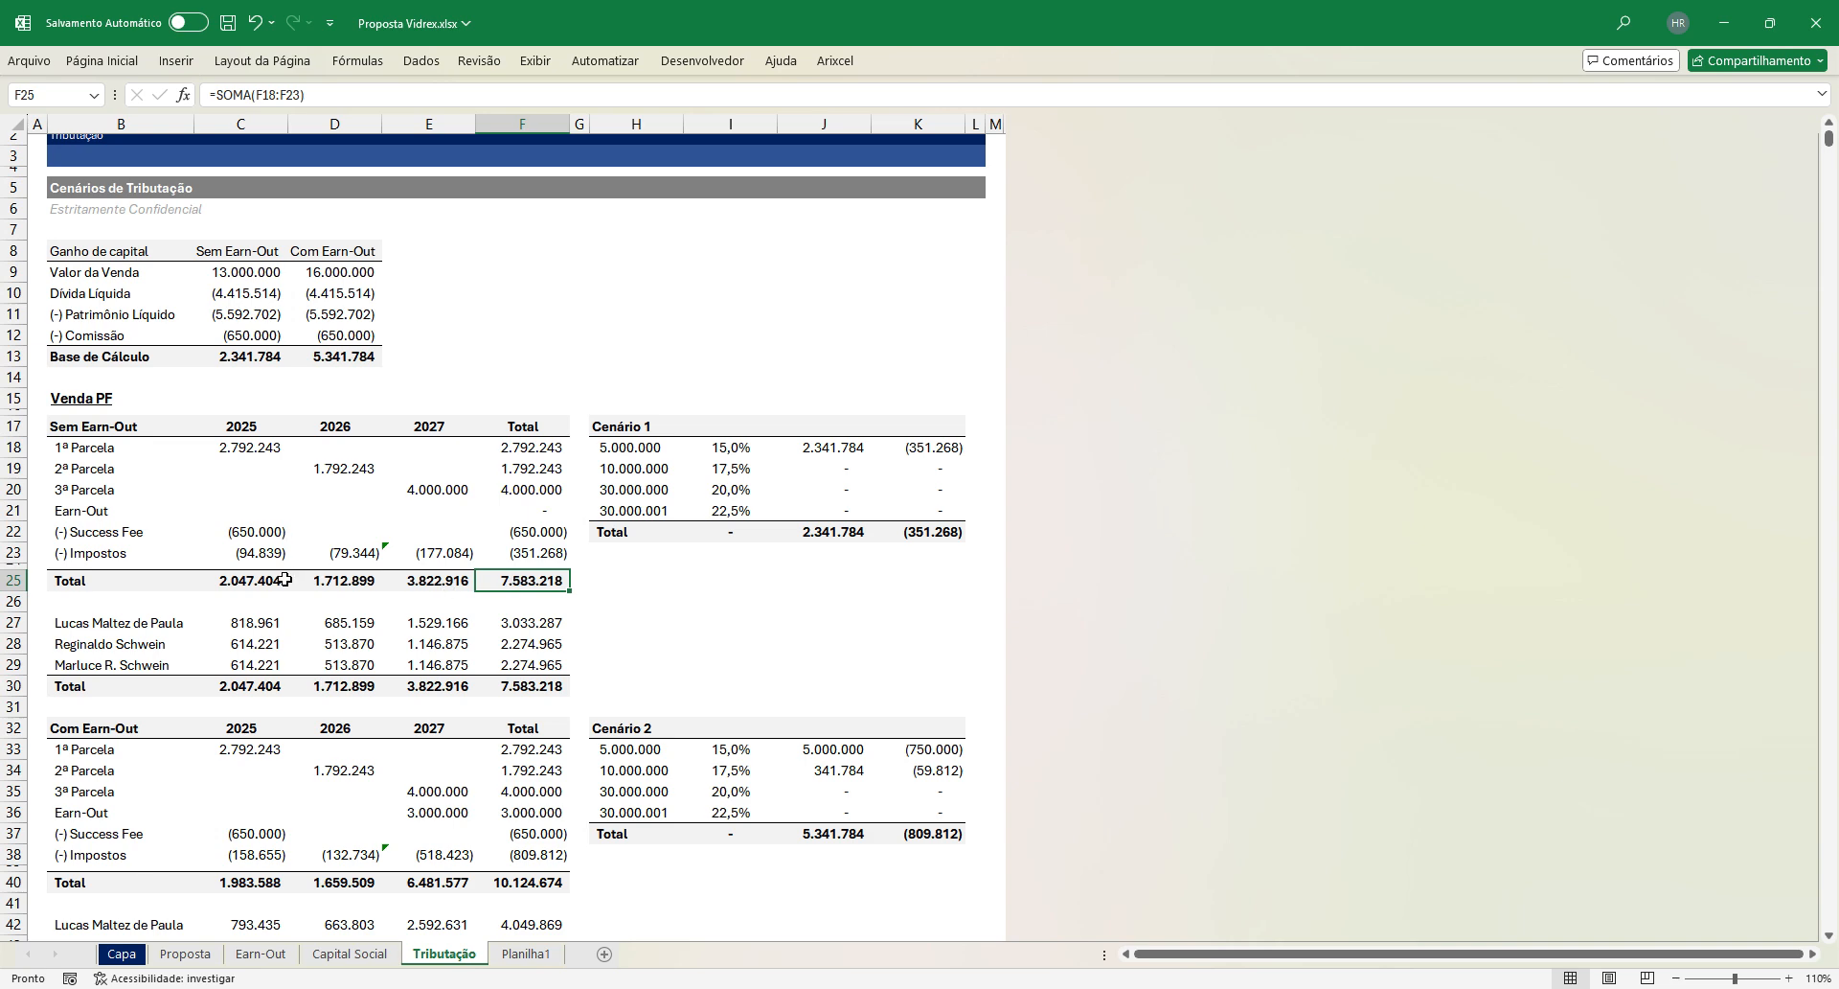
Step: Examine the yearly Sem Earn-Out net totals for 2025 to 2027 in C25:E25
left_click_drag(251, 580, 427, 583)
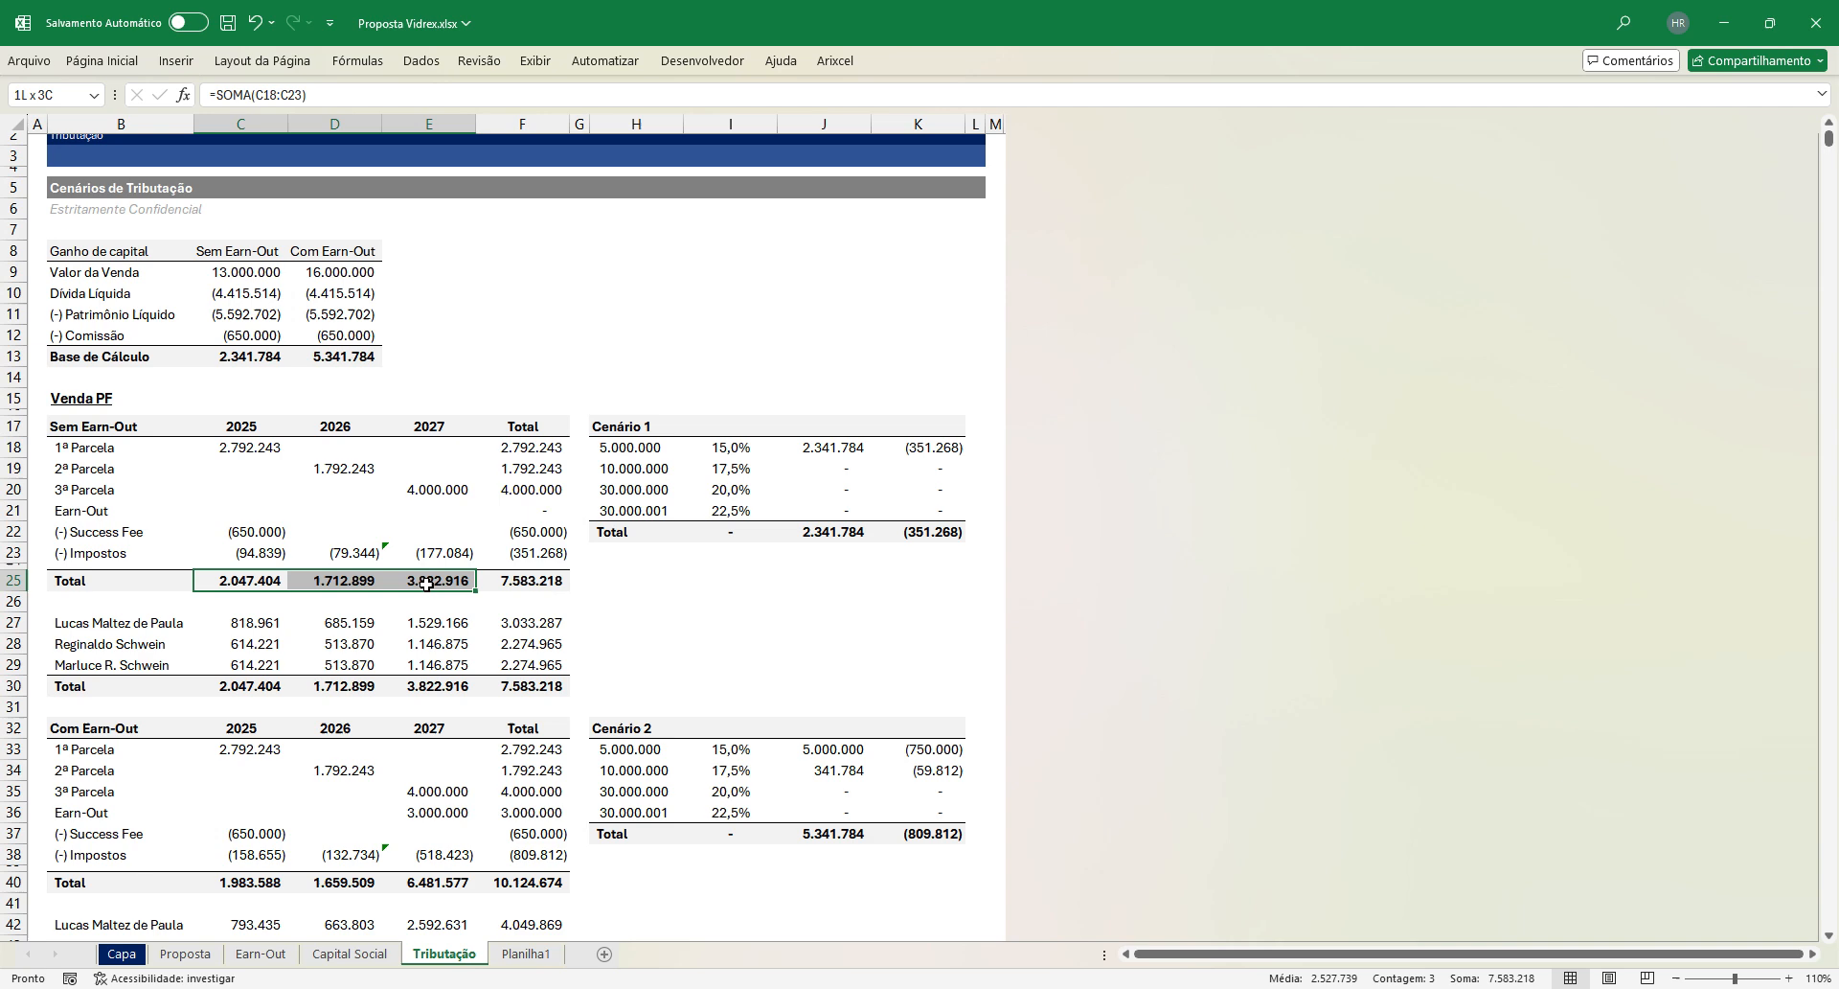
left_click(637, 584)
left_click_drag(240, 580, 411, 586)
key("Left")
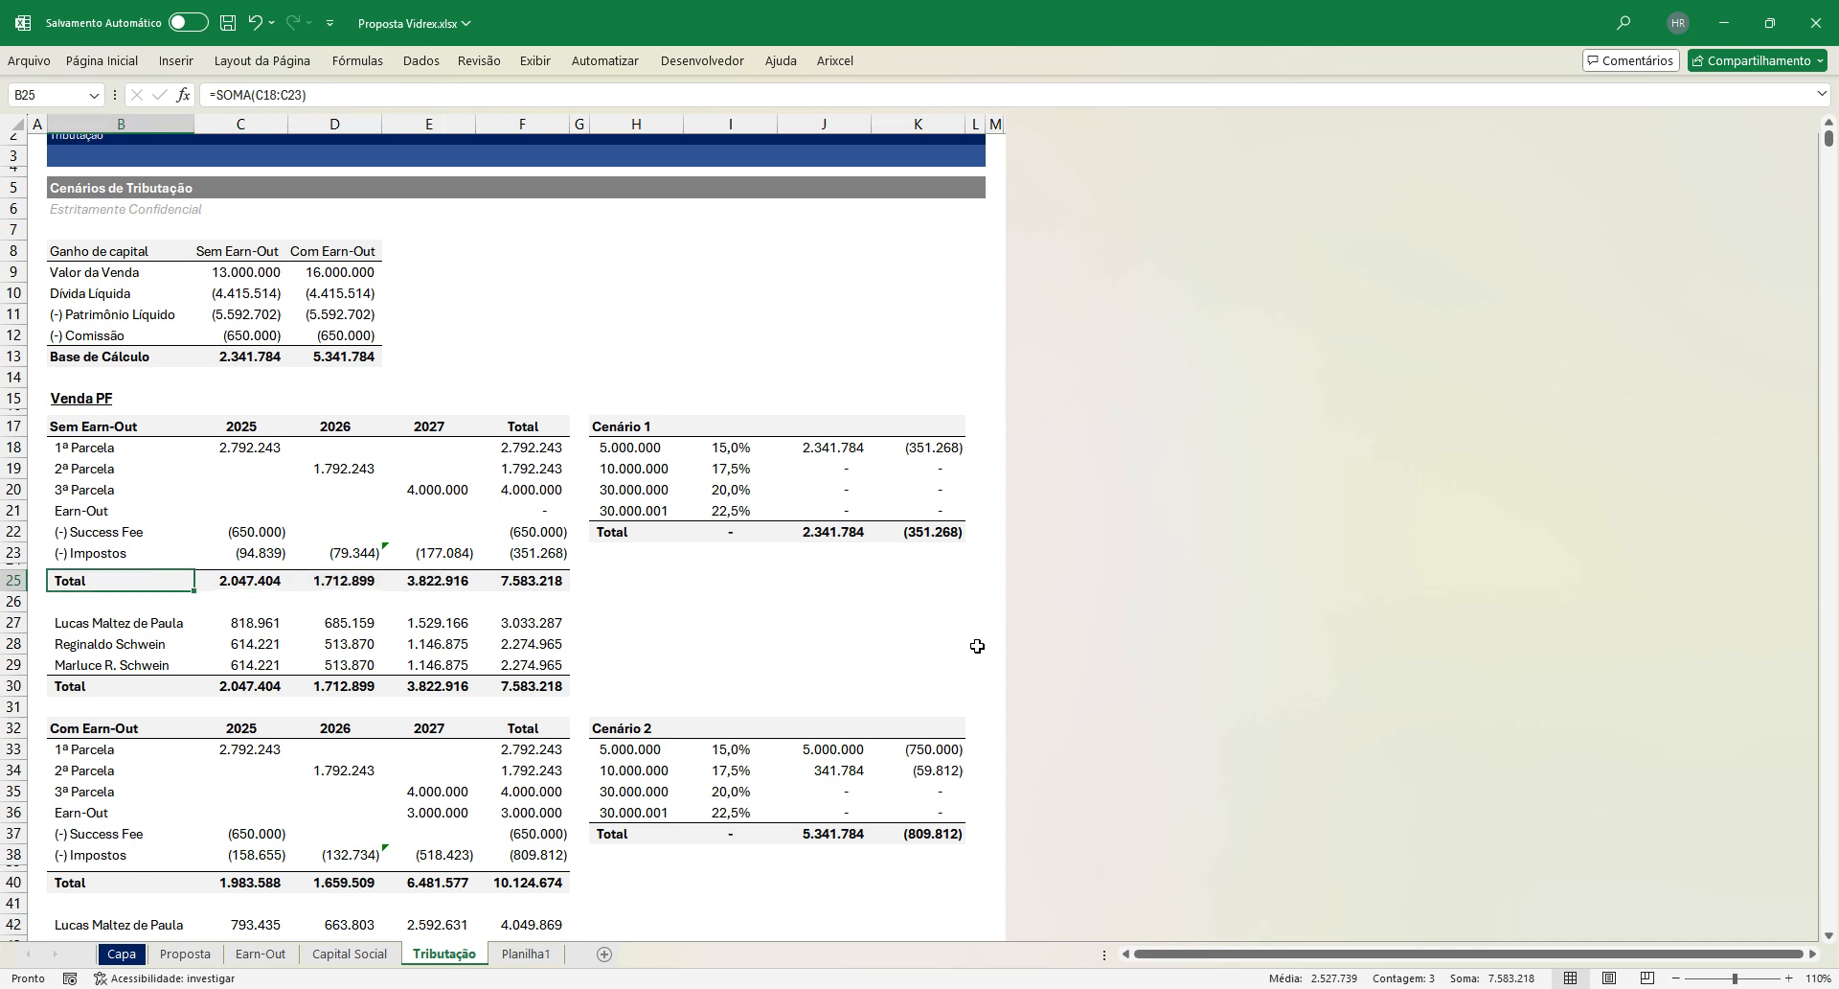
key("Right")
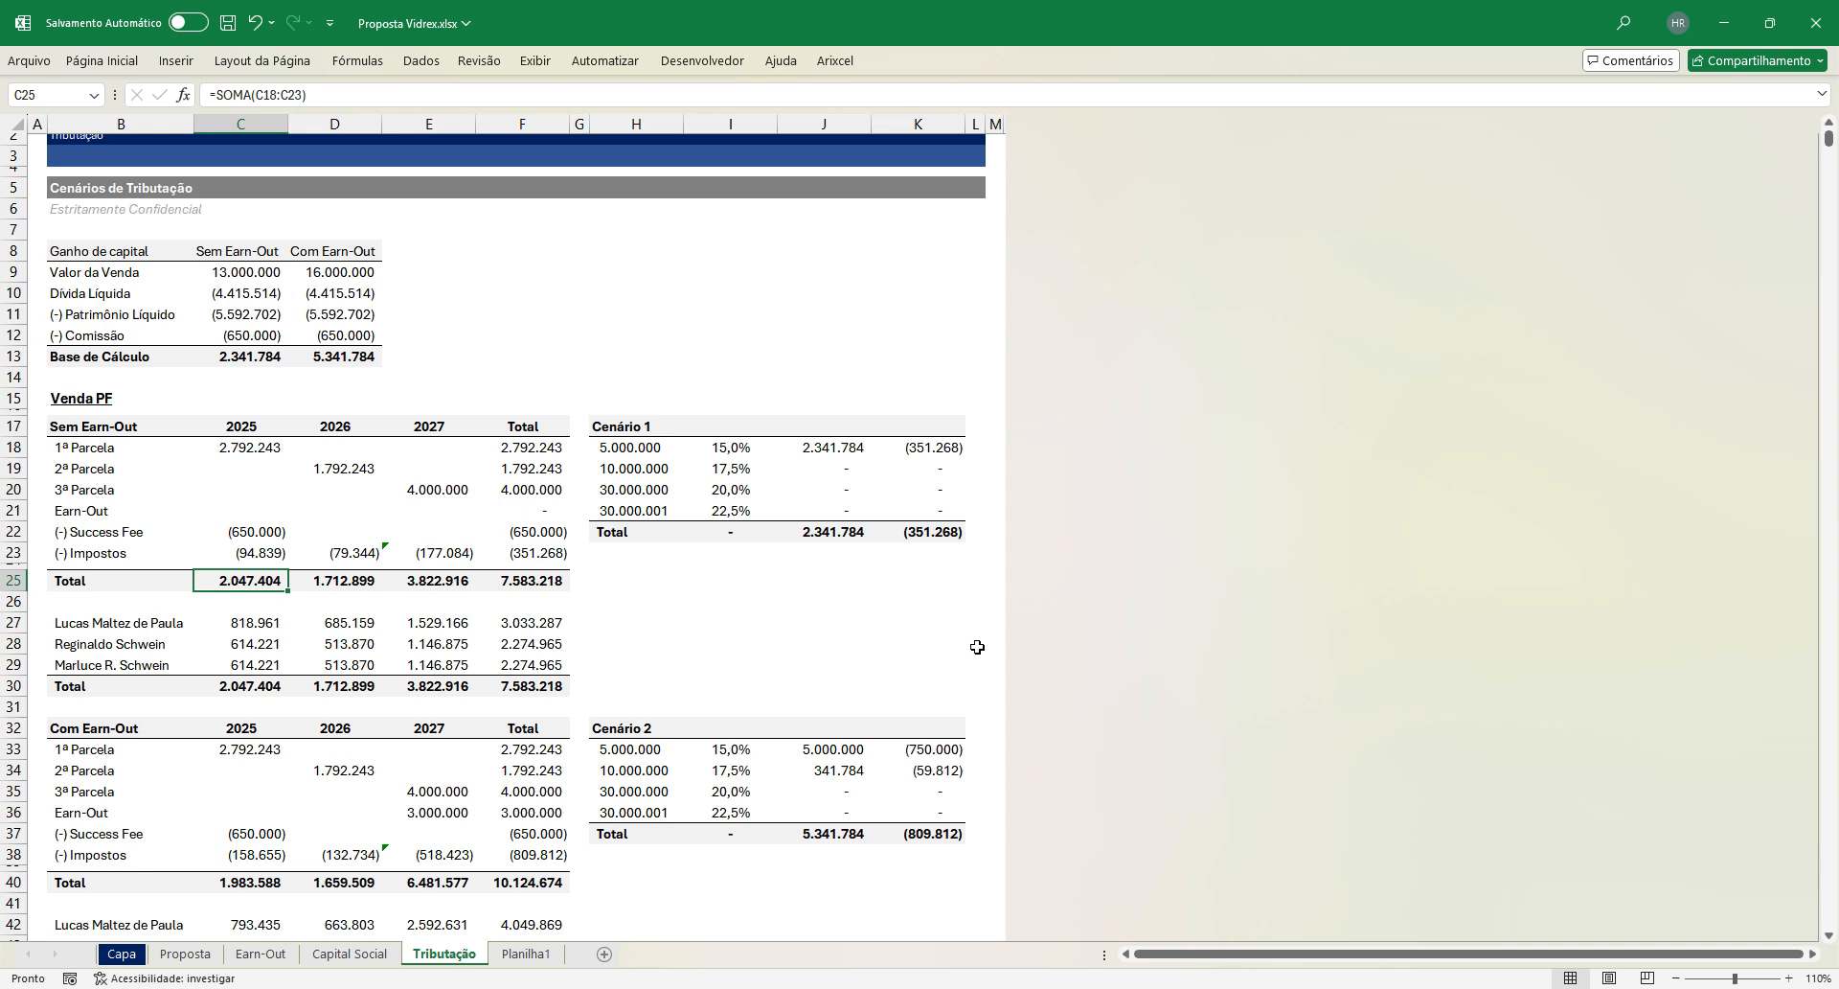
left_click_drag(347, 581, 422, 581)
left_click(641, 624)
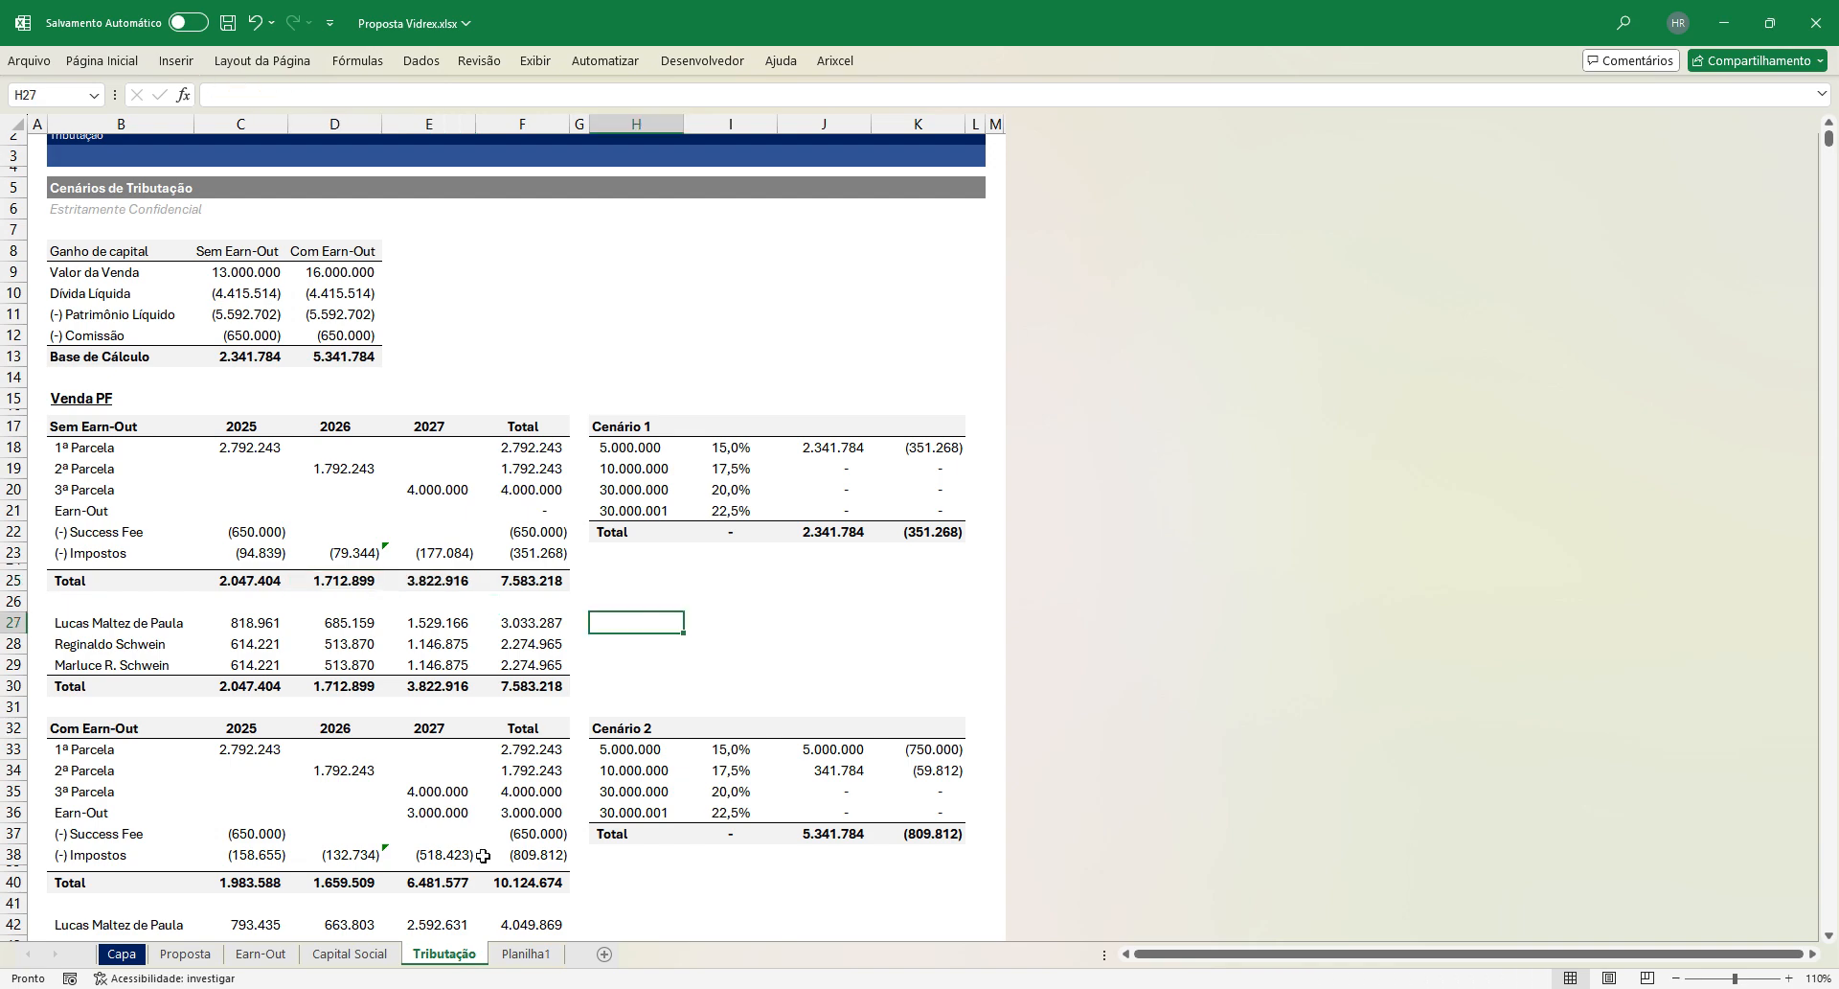
Step: Switch to the Vidrex_Case v.aula 8.xlsx workbook and examine the historical Dividendos in G153:I153 of the Projeções sheet
mouse_move(922, 988)
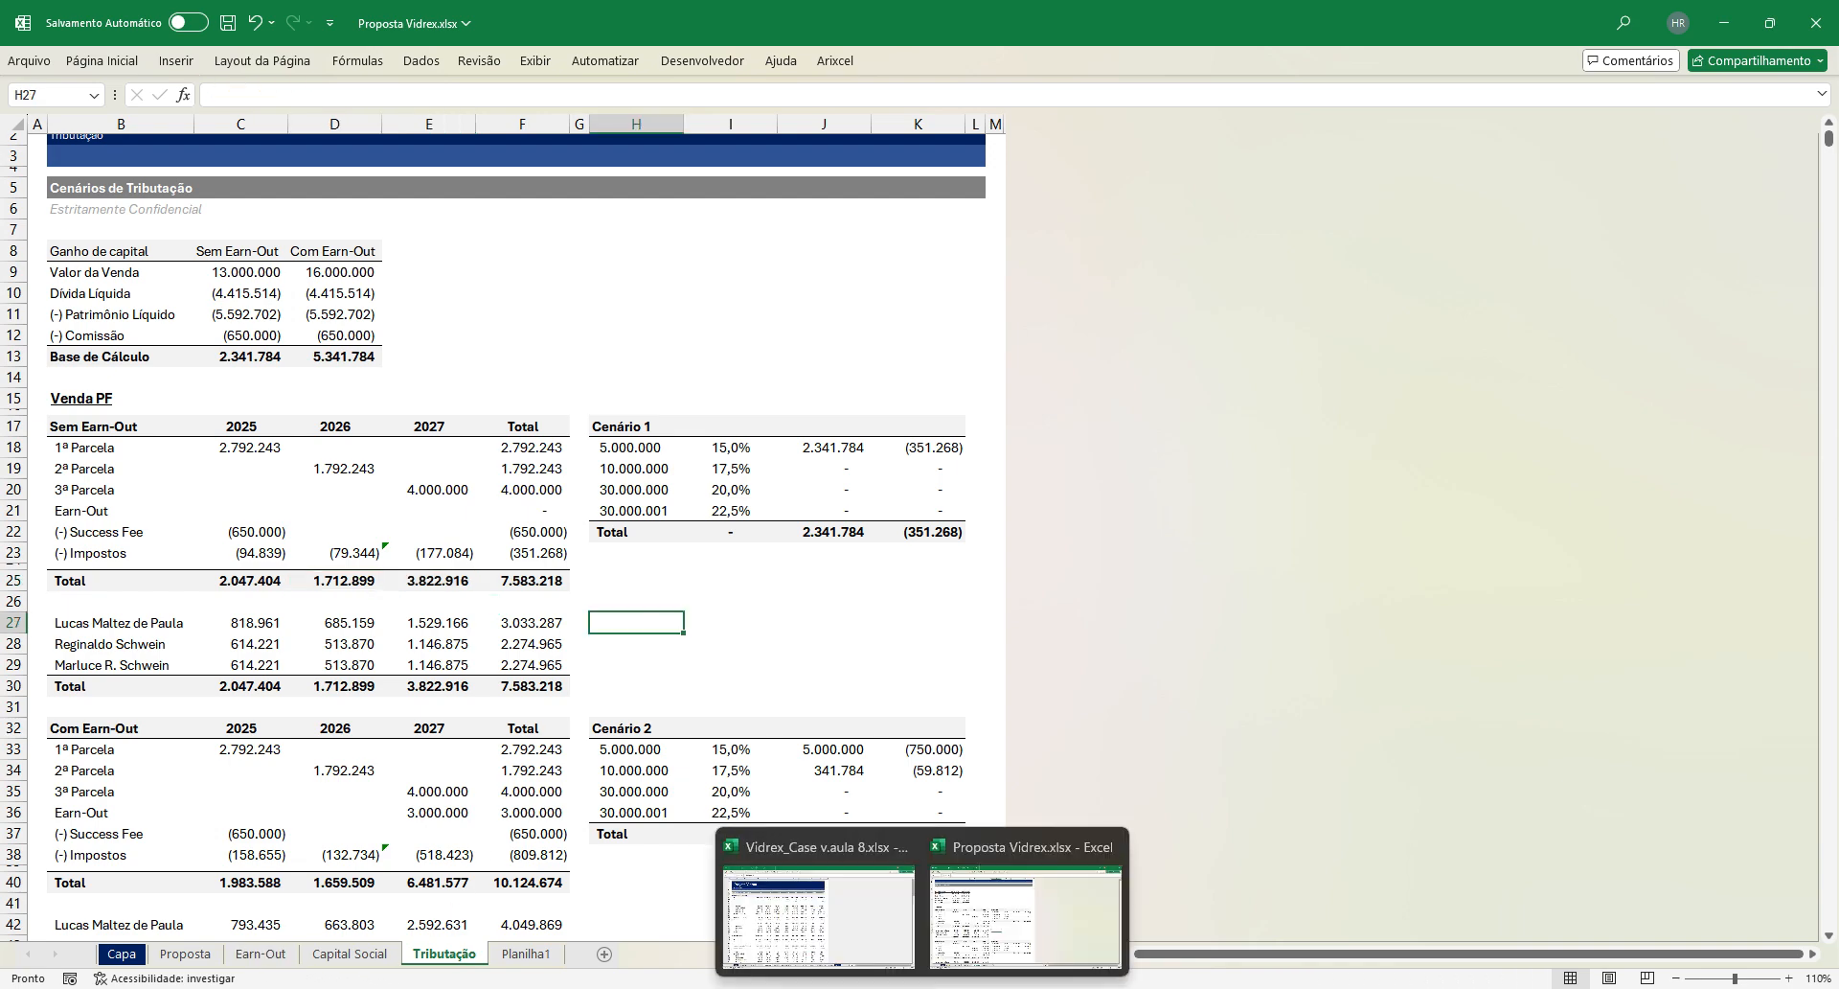
left_click(877, 915)
left_click(499, 697)
scroll(499, 696, "down", 20)
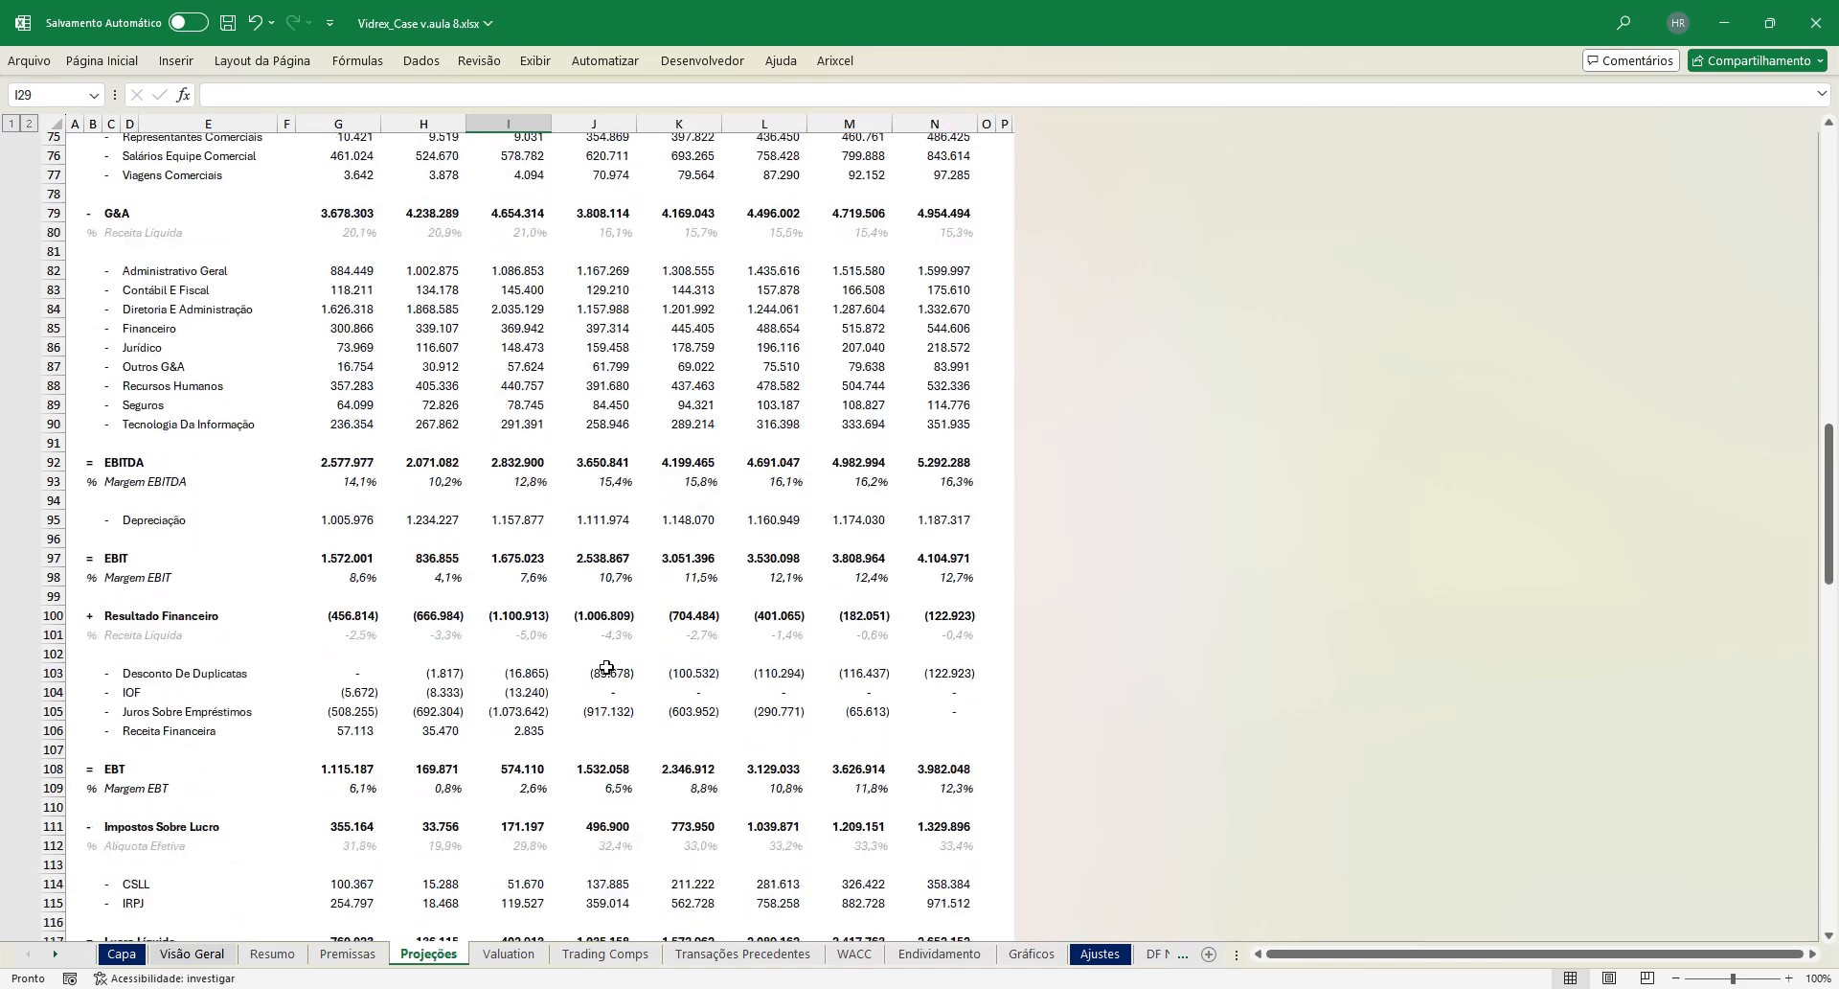
scroll(618, 624, "down", 4)
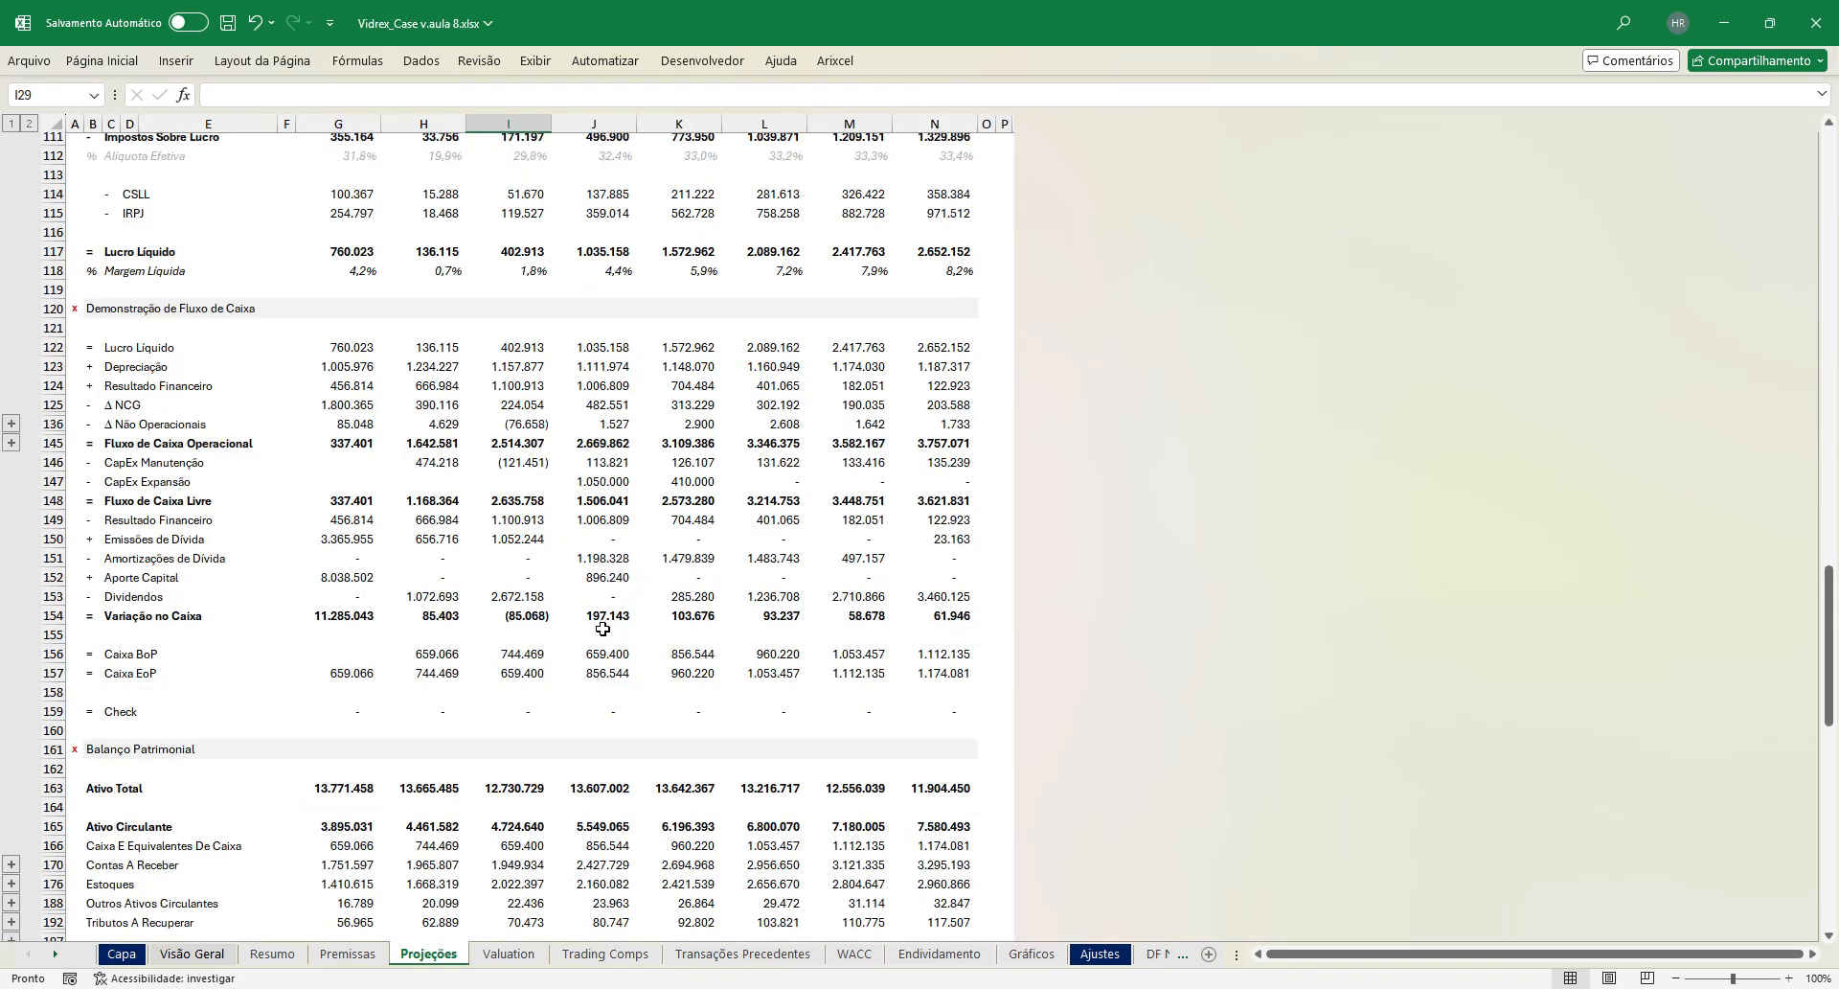
left_click(501, 596)
left_click_drag(501, 597, 356, 595)
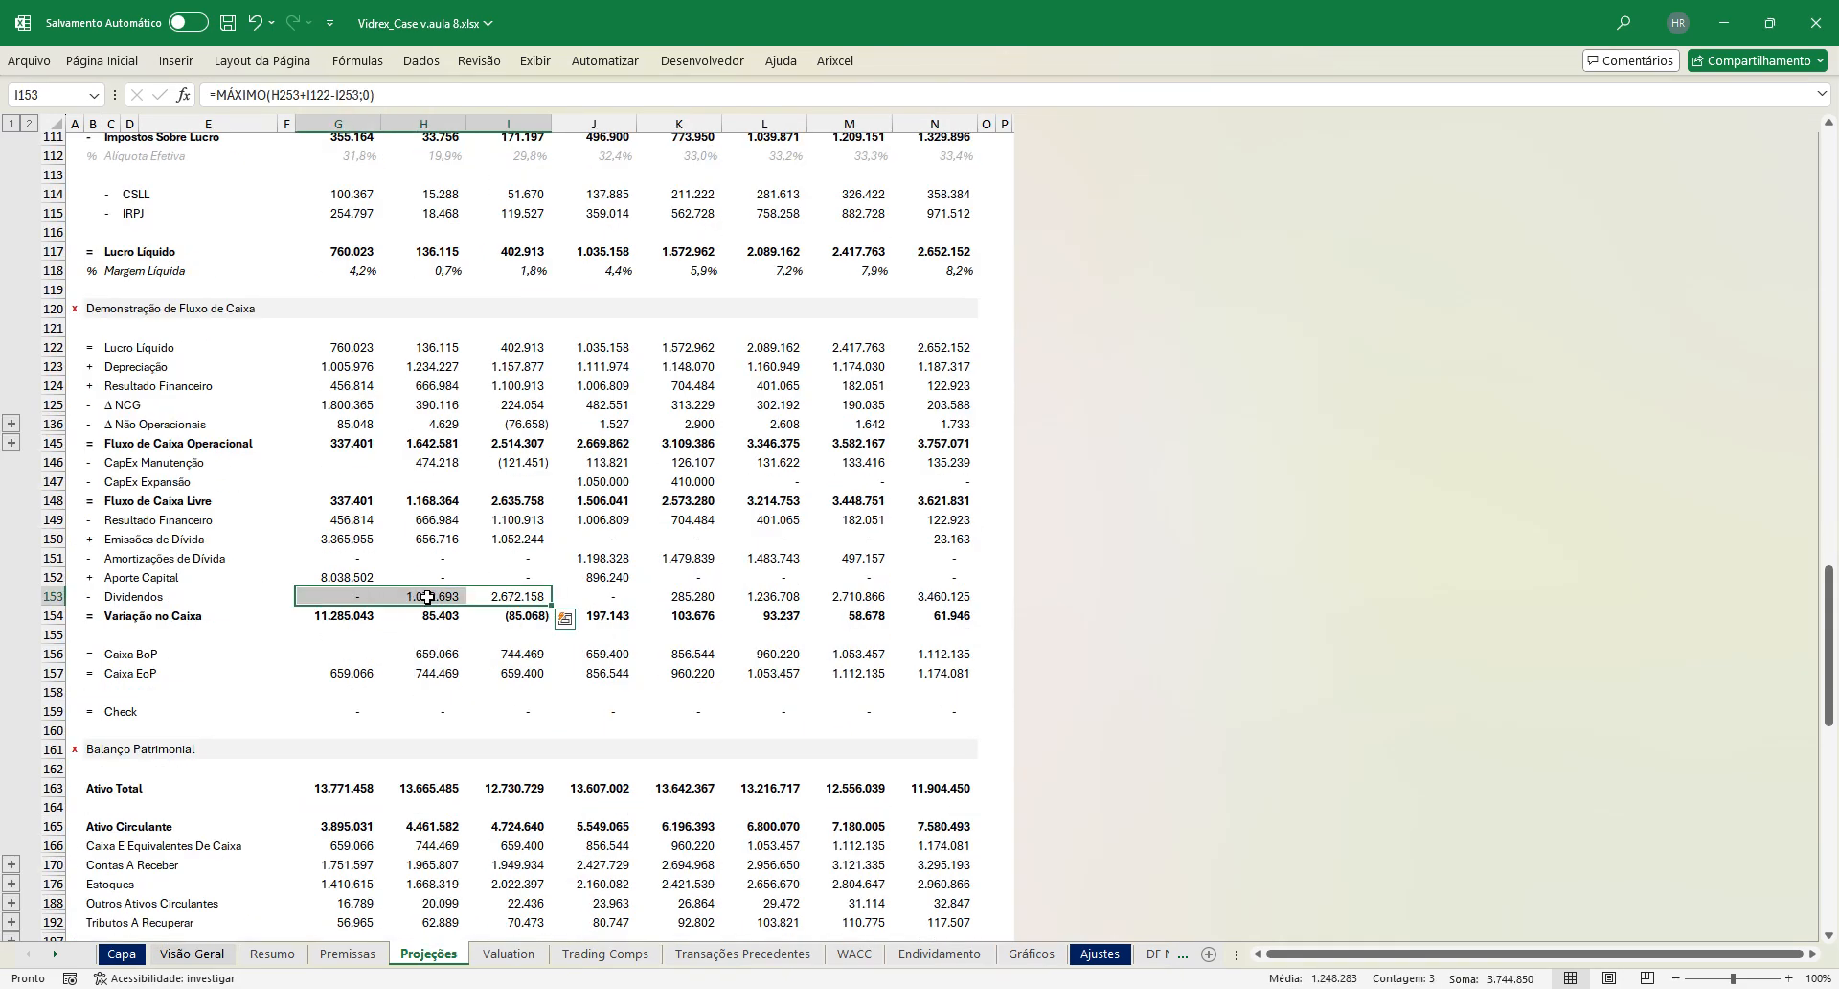
left_click(524, 599)
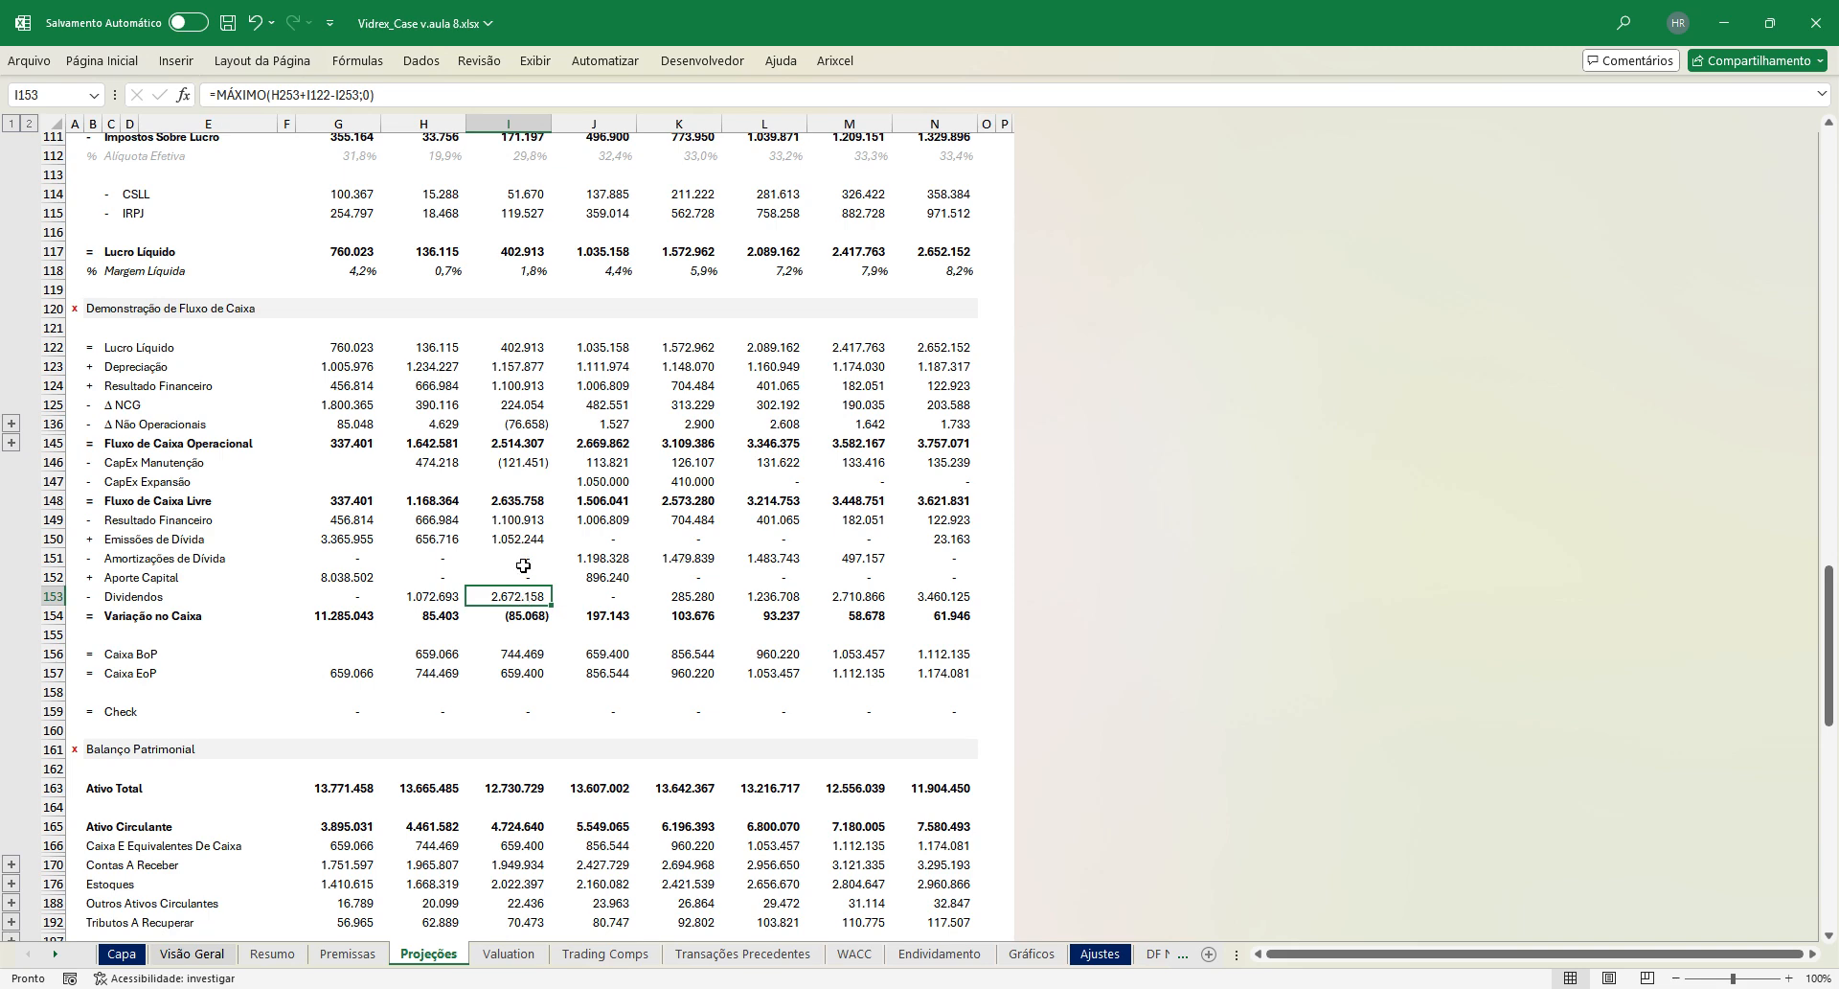
Step: Return to Proposta Vidrex.xlsx and review the Sem Earn-Out 2025 net total in C25 and its split among the partners in C27:C29
key("alt+Tab")
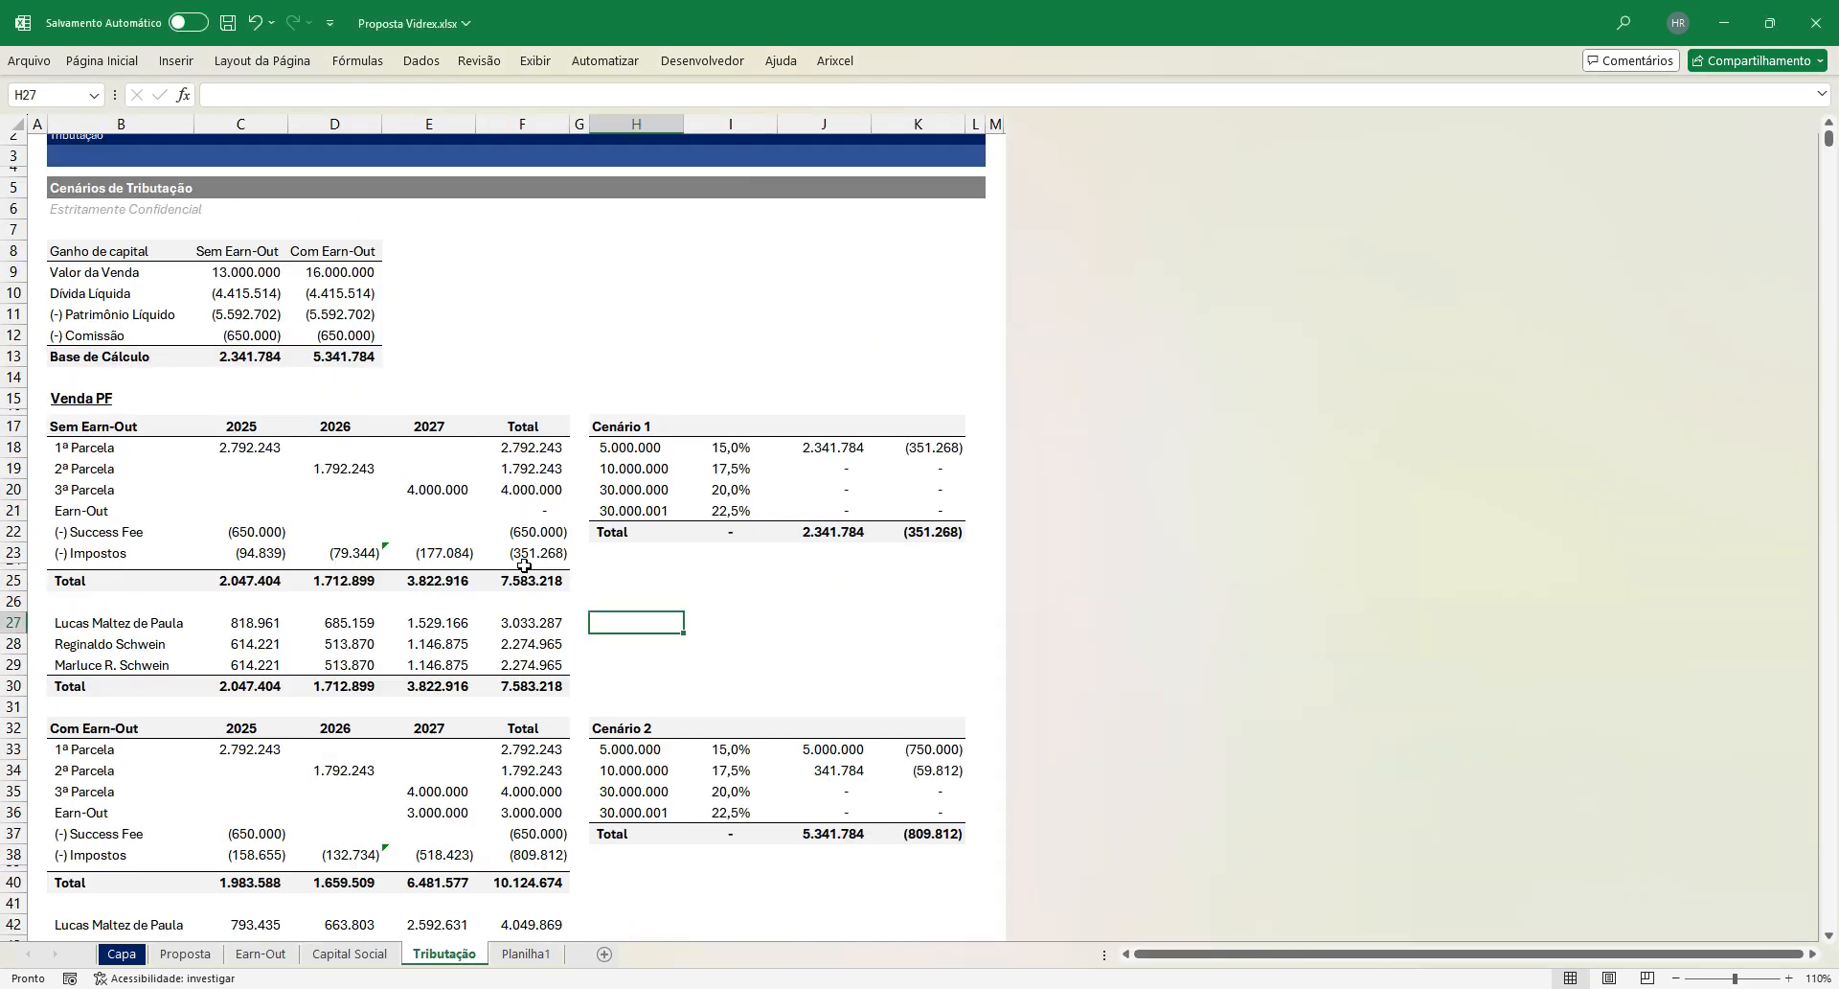
left_click(811, 629)
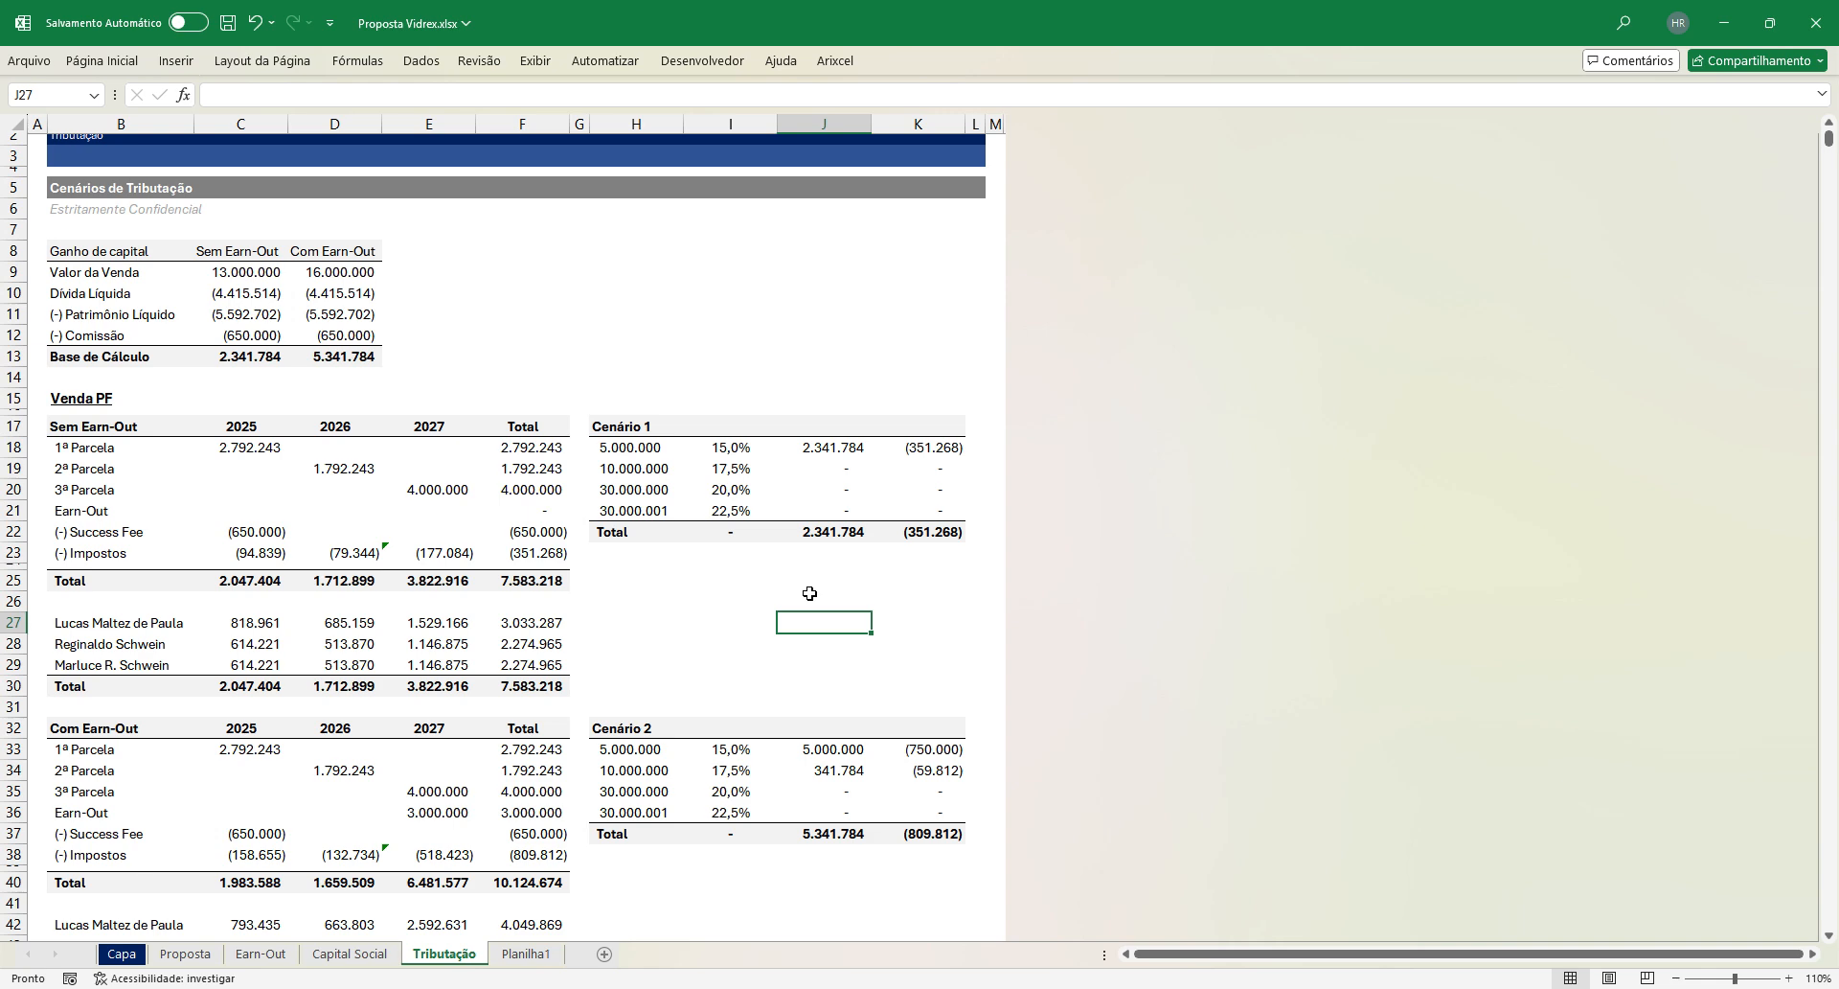
left_click(255, 573)
left_click_drag(248, 629, 233, 668)
left_click(709, 689)
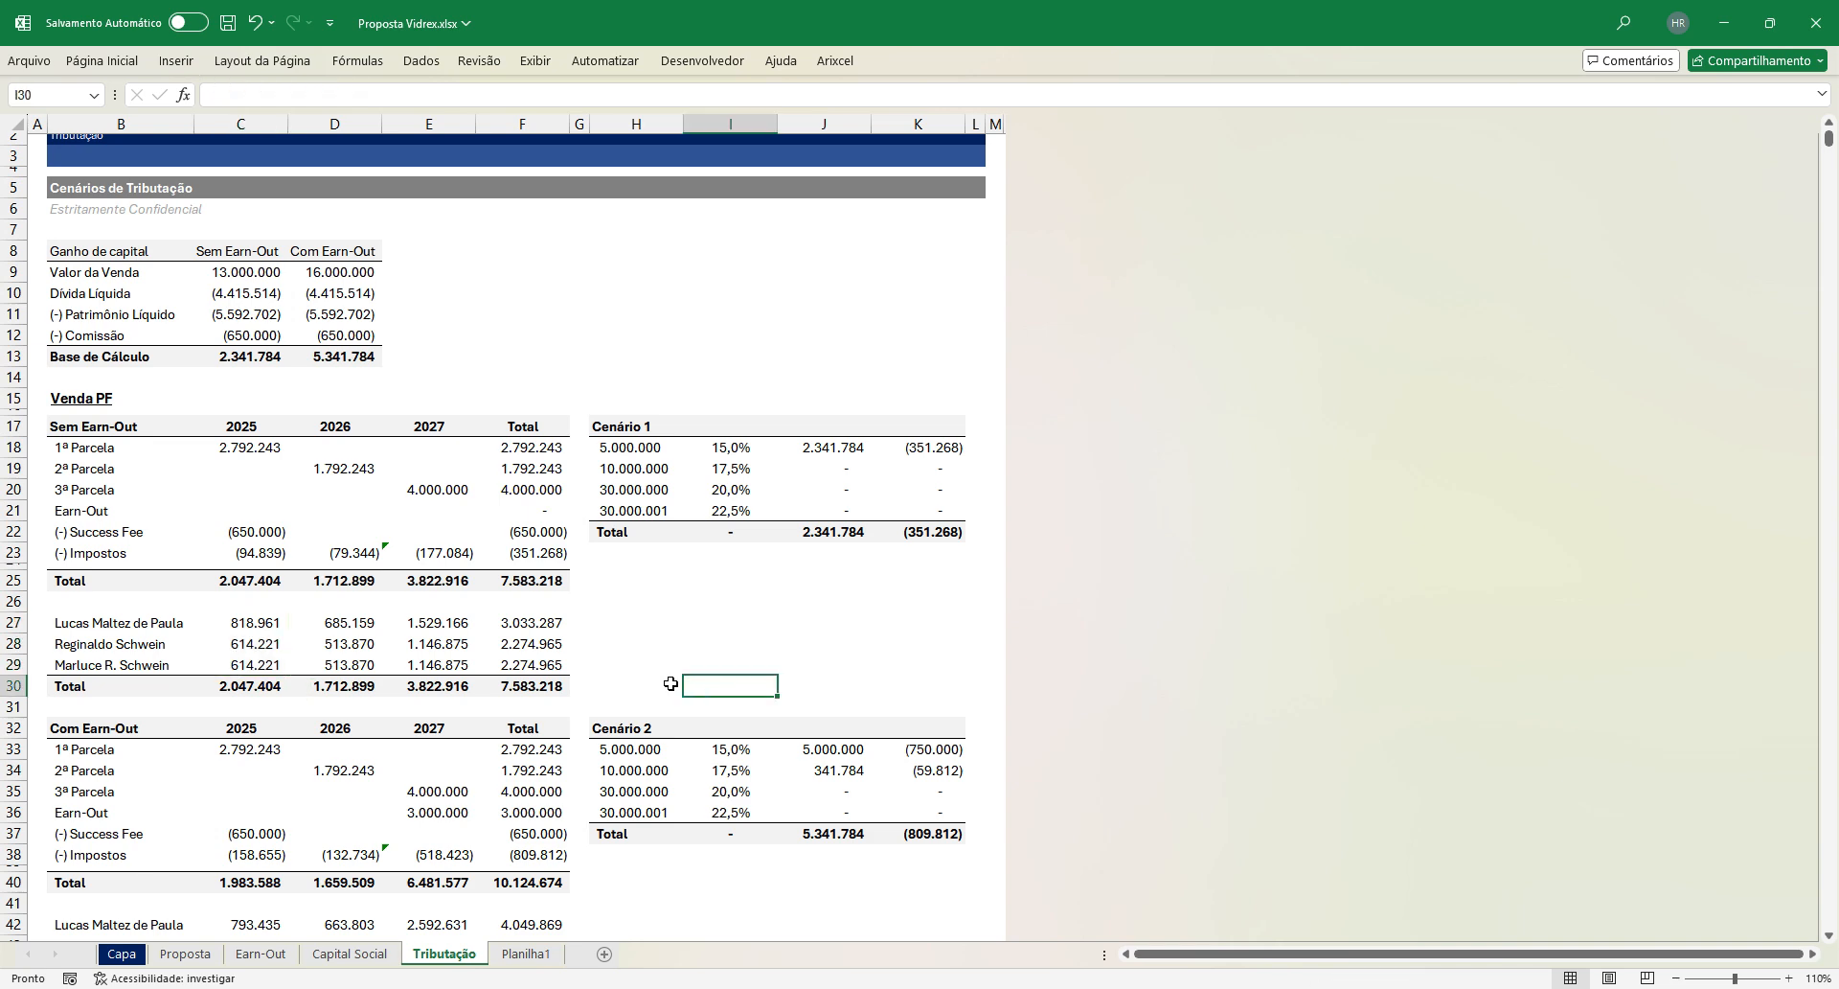
Step: Check the Patrimônio Líquido in C11 against cell I253 of the Projeções sheet in Vidrex_Case v.aula 8.xlsx
left_click(751, 339)
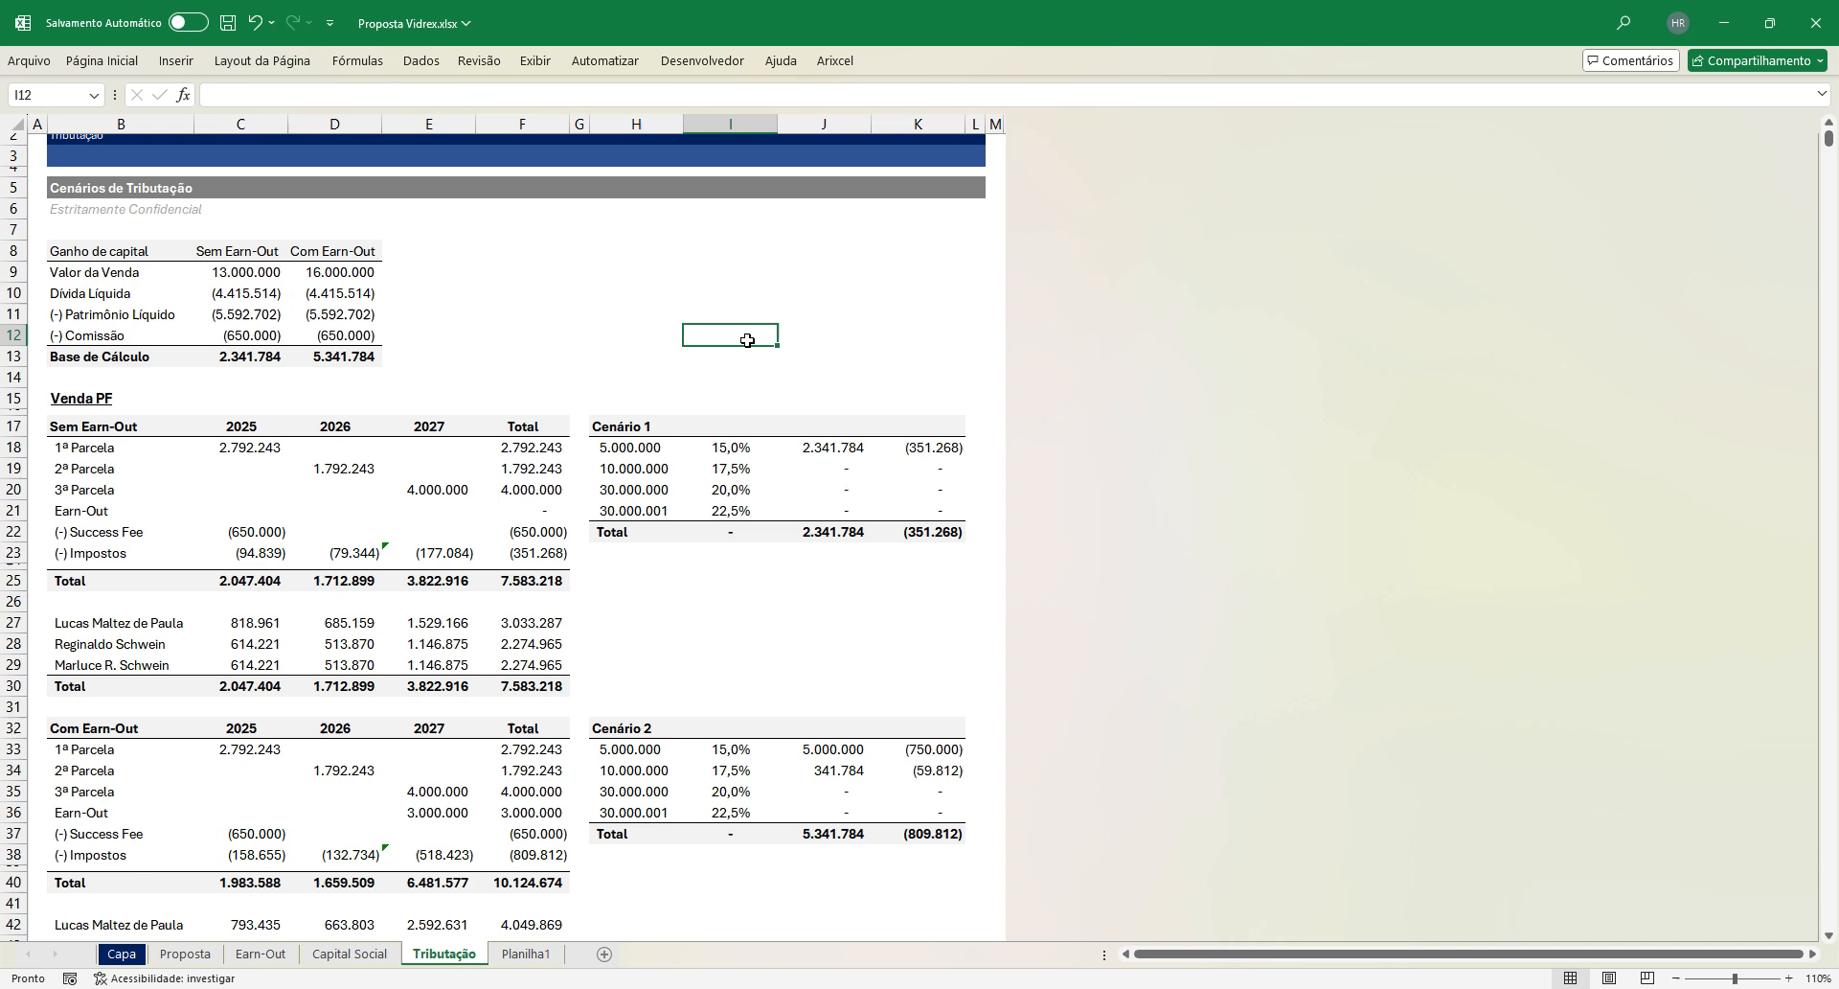
left_click(278, 314)
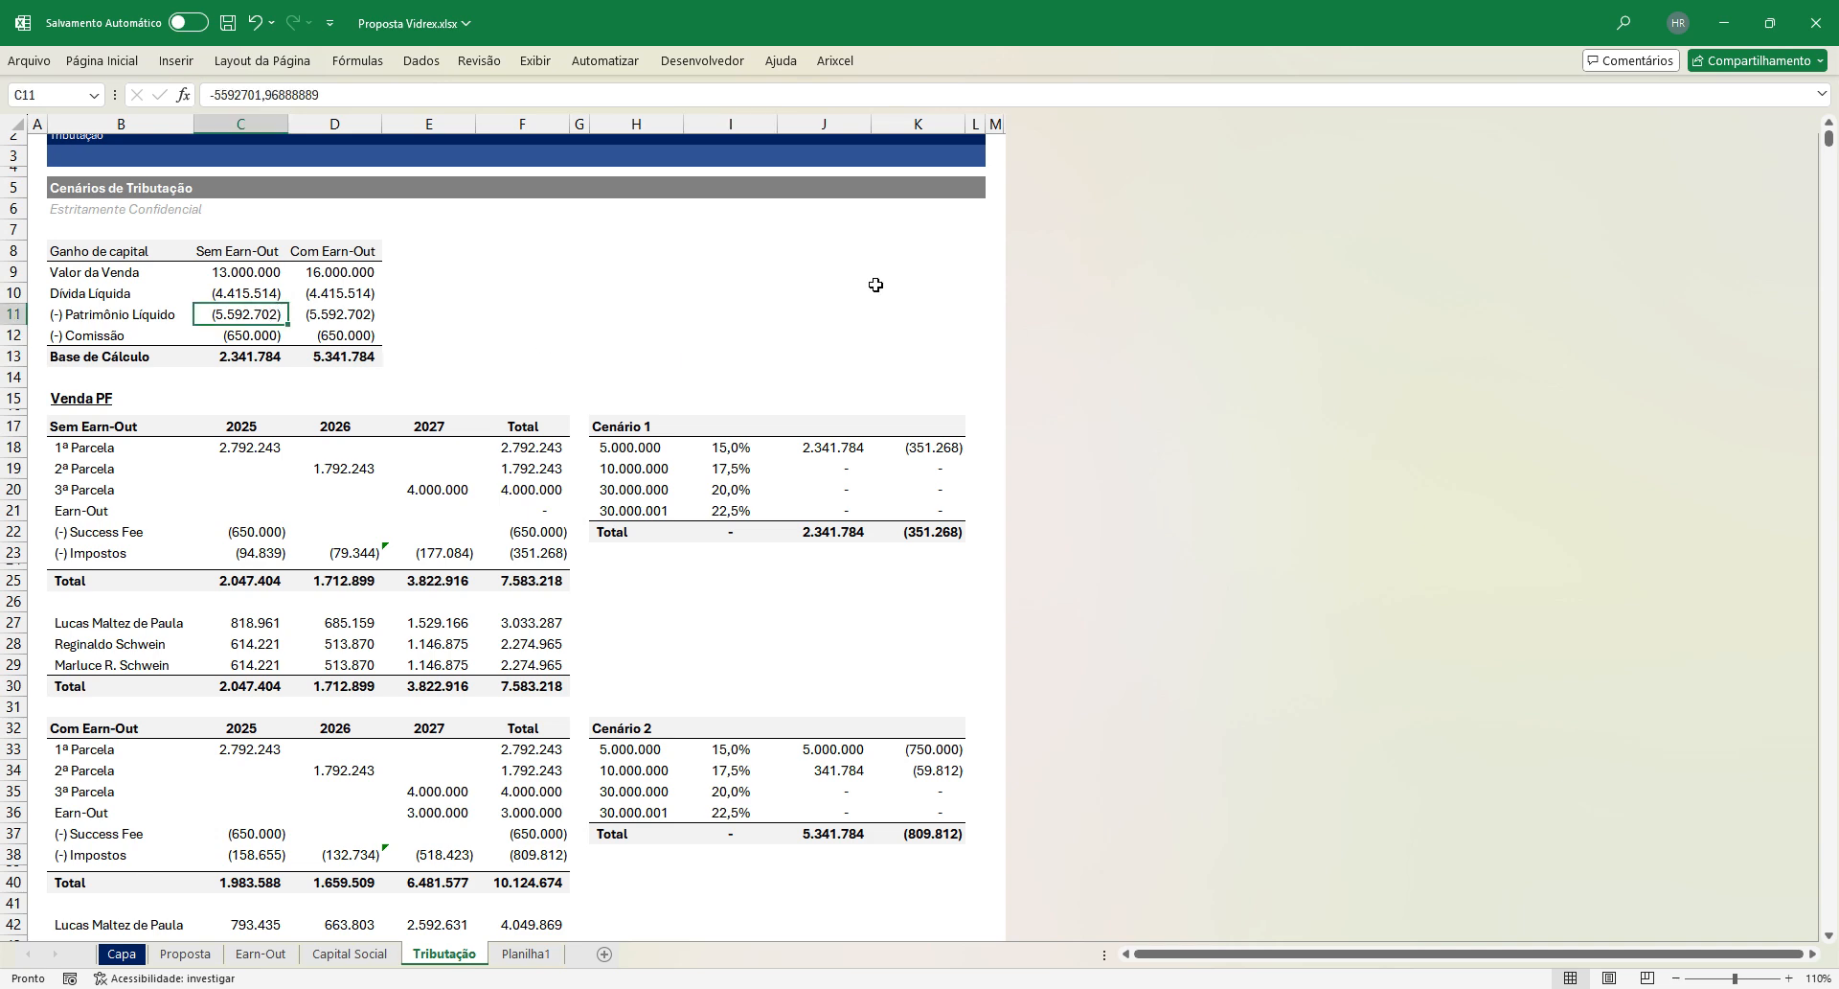
key("alt+Tab")
scroll(912, 459, "down", 1)
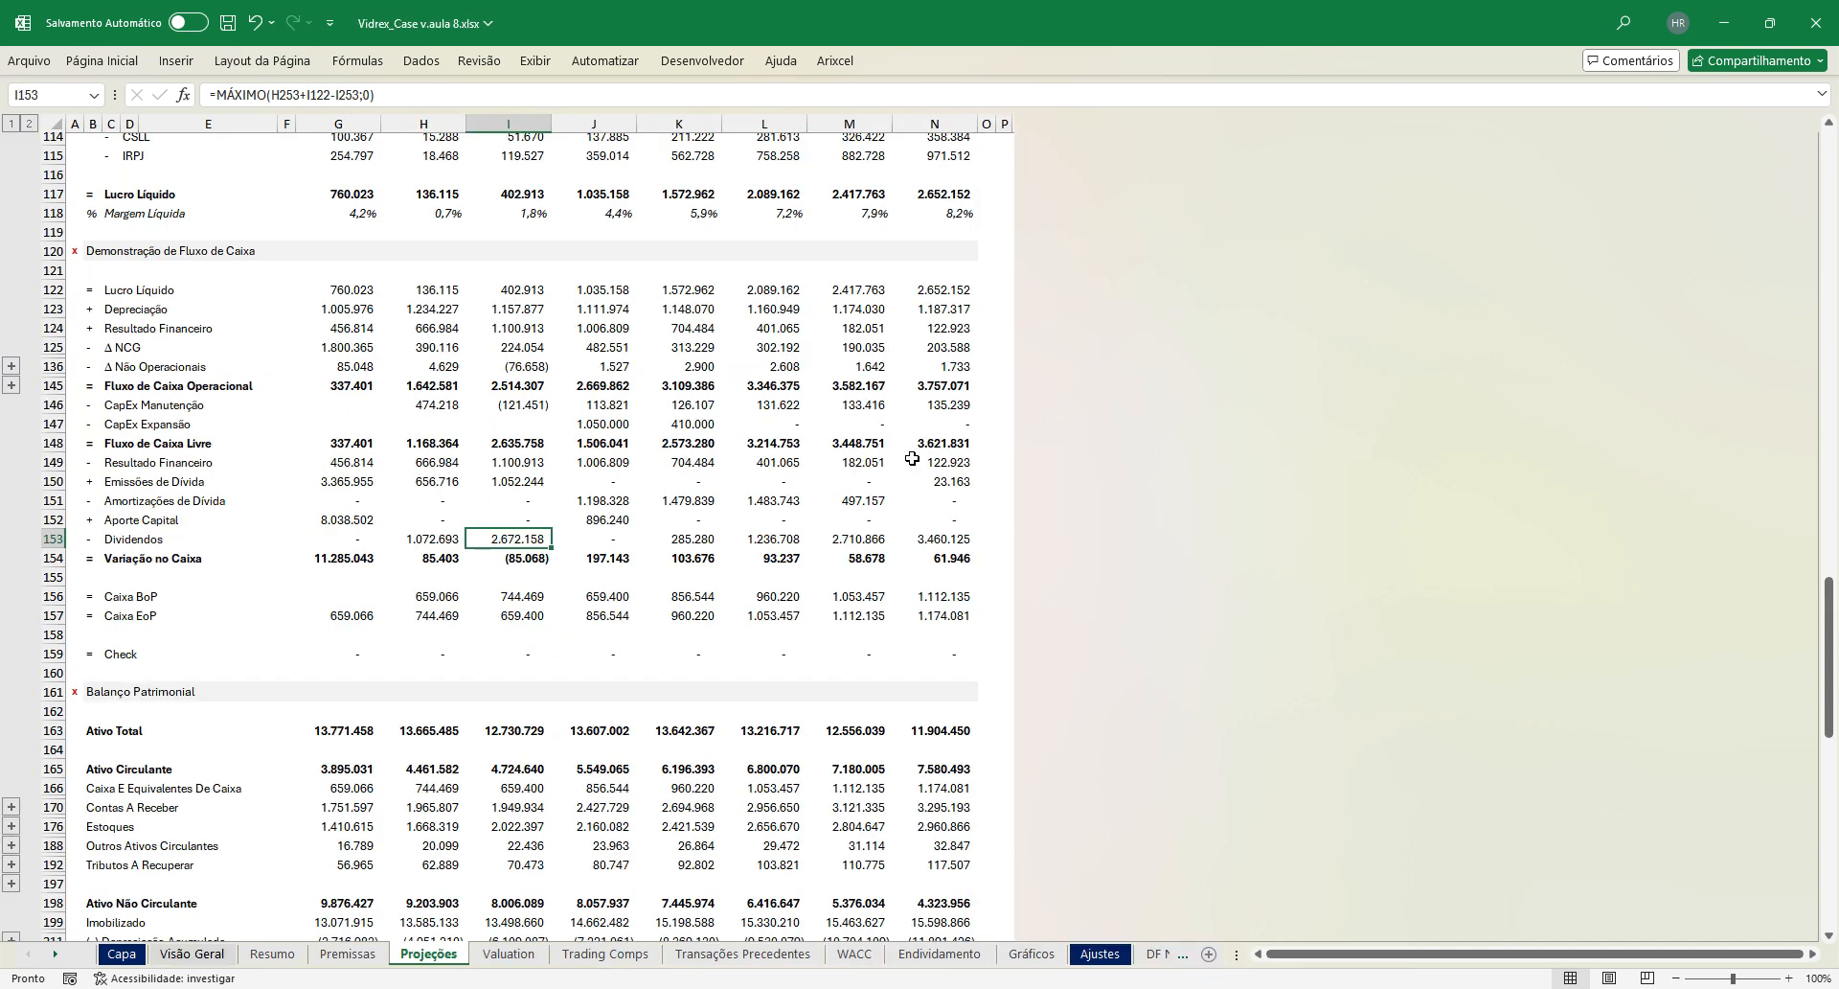
scroll(912, 459, "down", 10)
left_click(502, 696)
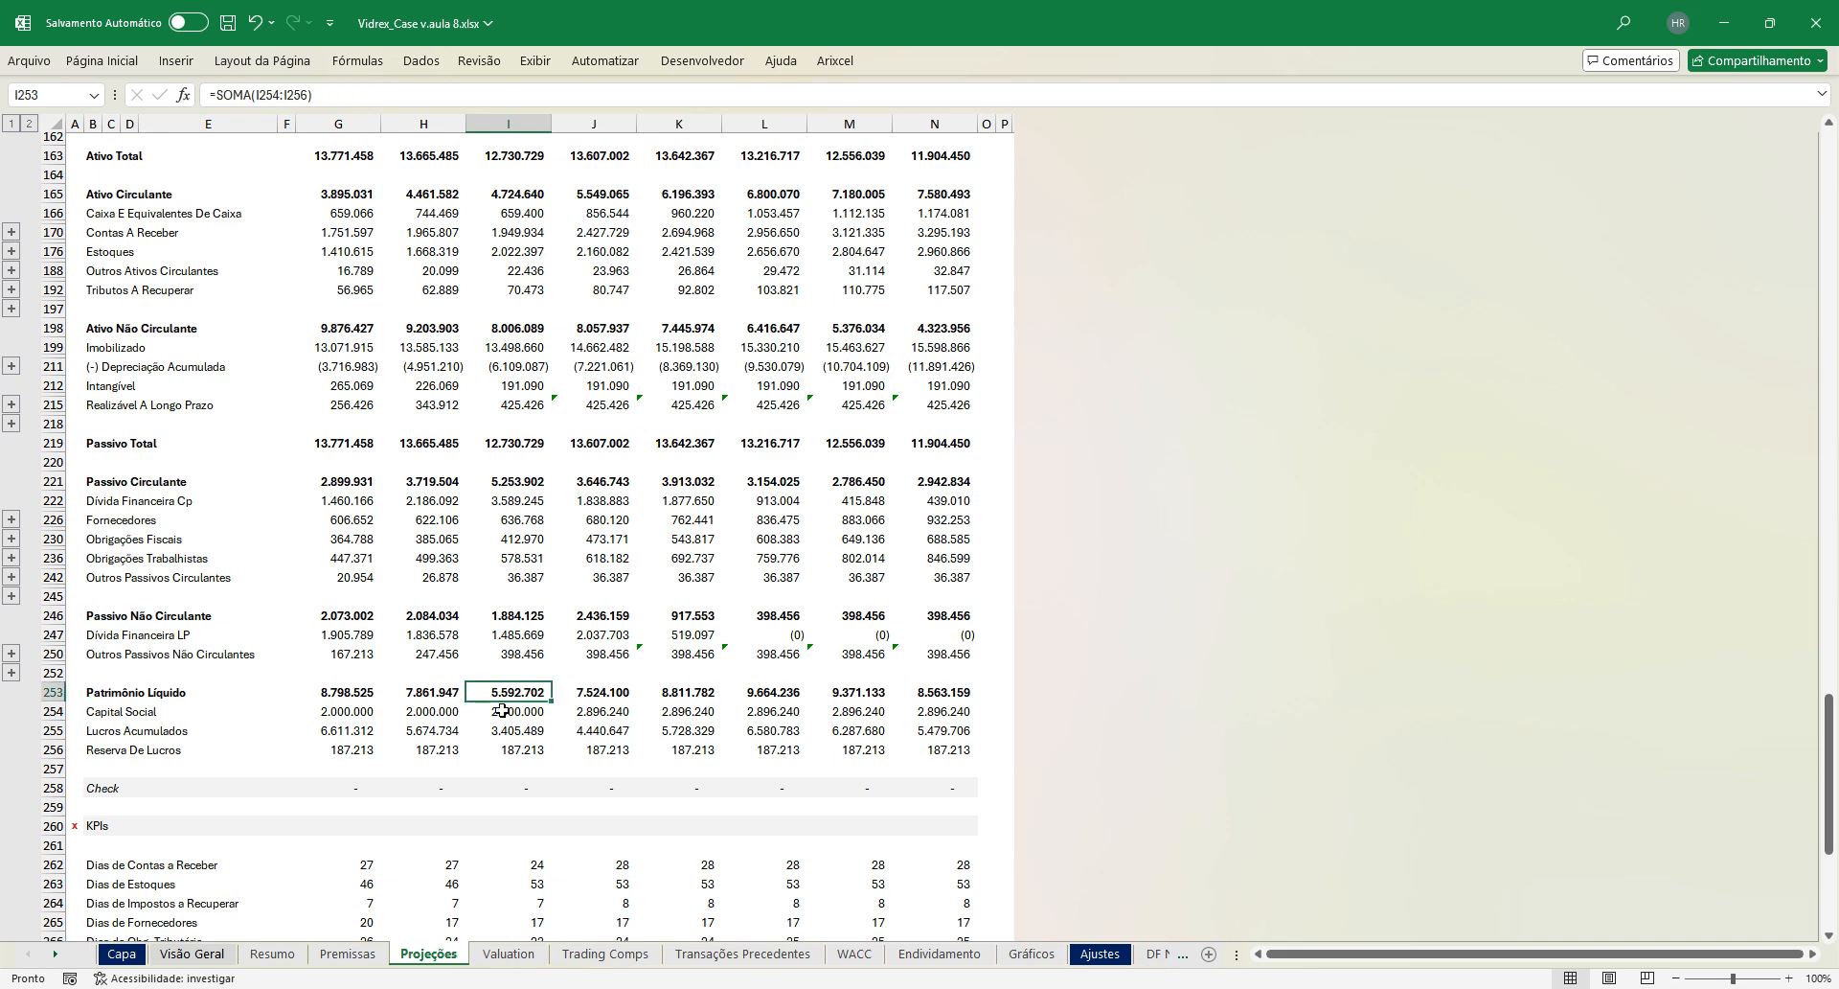
Step: Return to Proposta Vidrex.xlsx and compare the Base de Cálculo of both scenarios in B13:D13, including the formula in D13
key("alt+Tab")
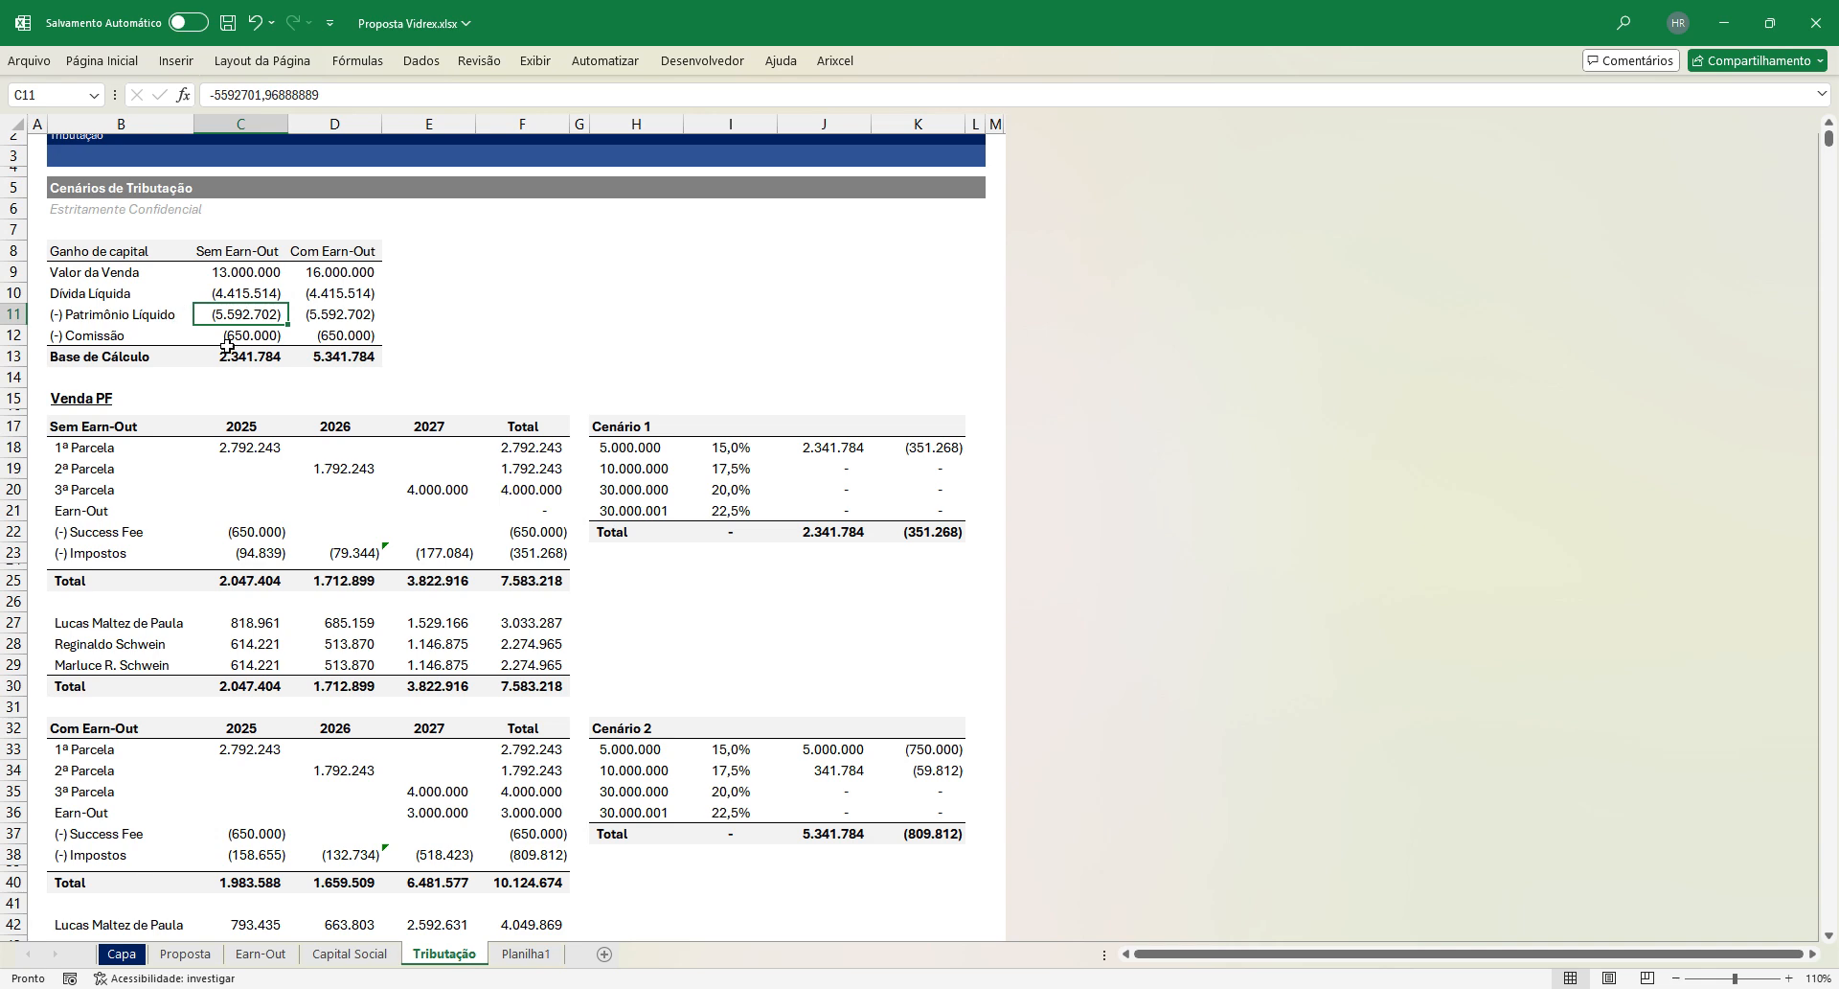
left_click_drag(111, 364, 340, 354)
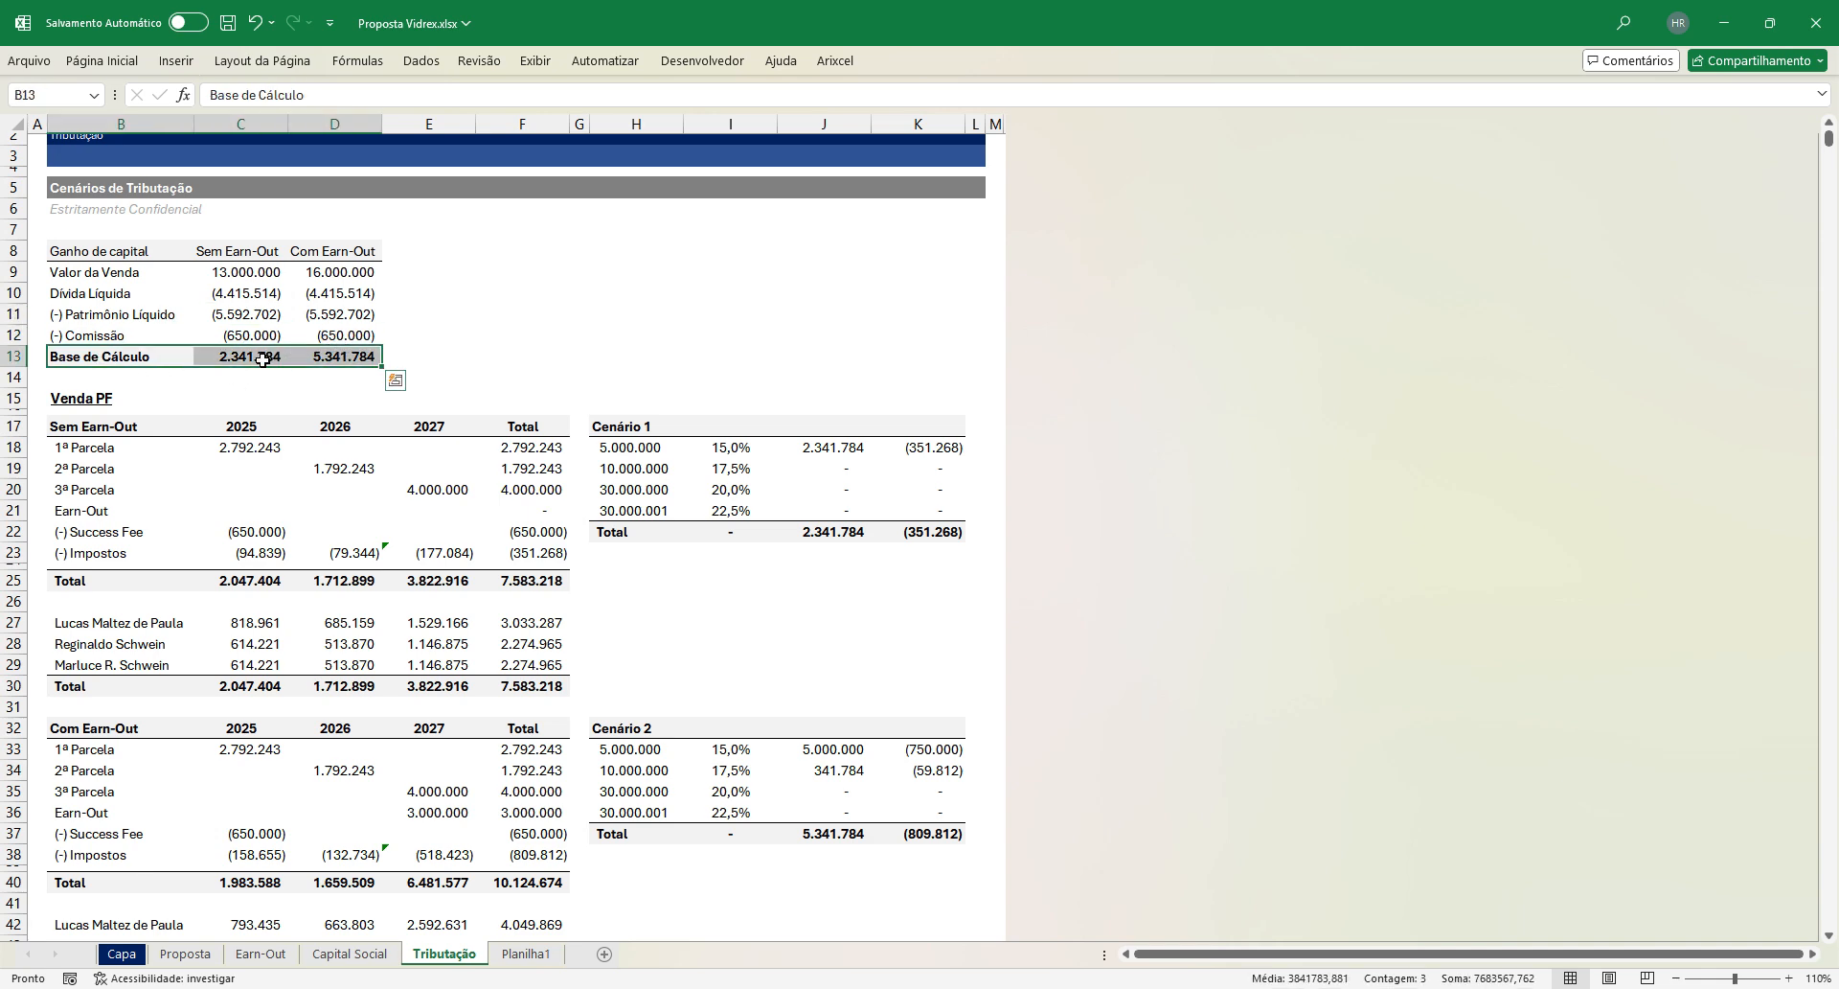
left_click(308, 353)
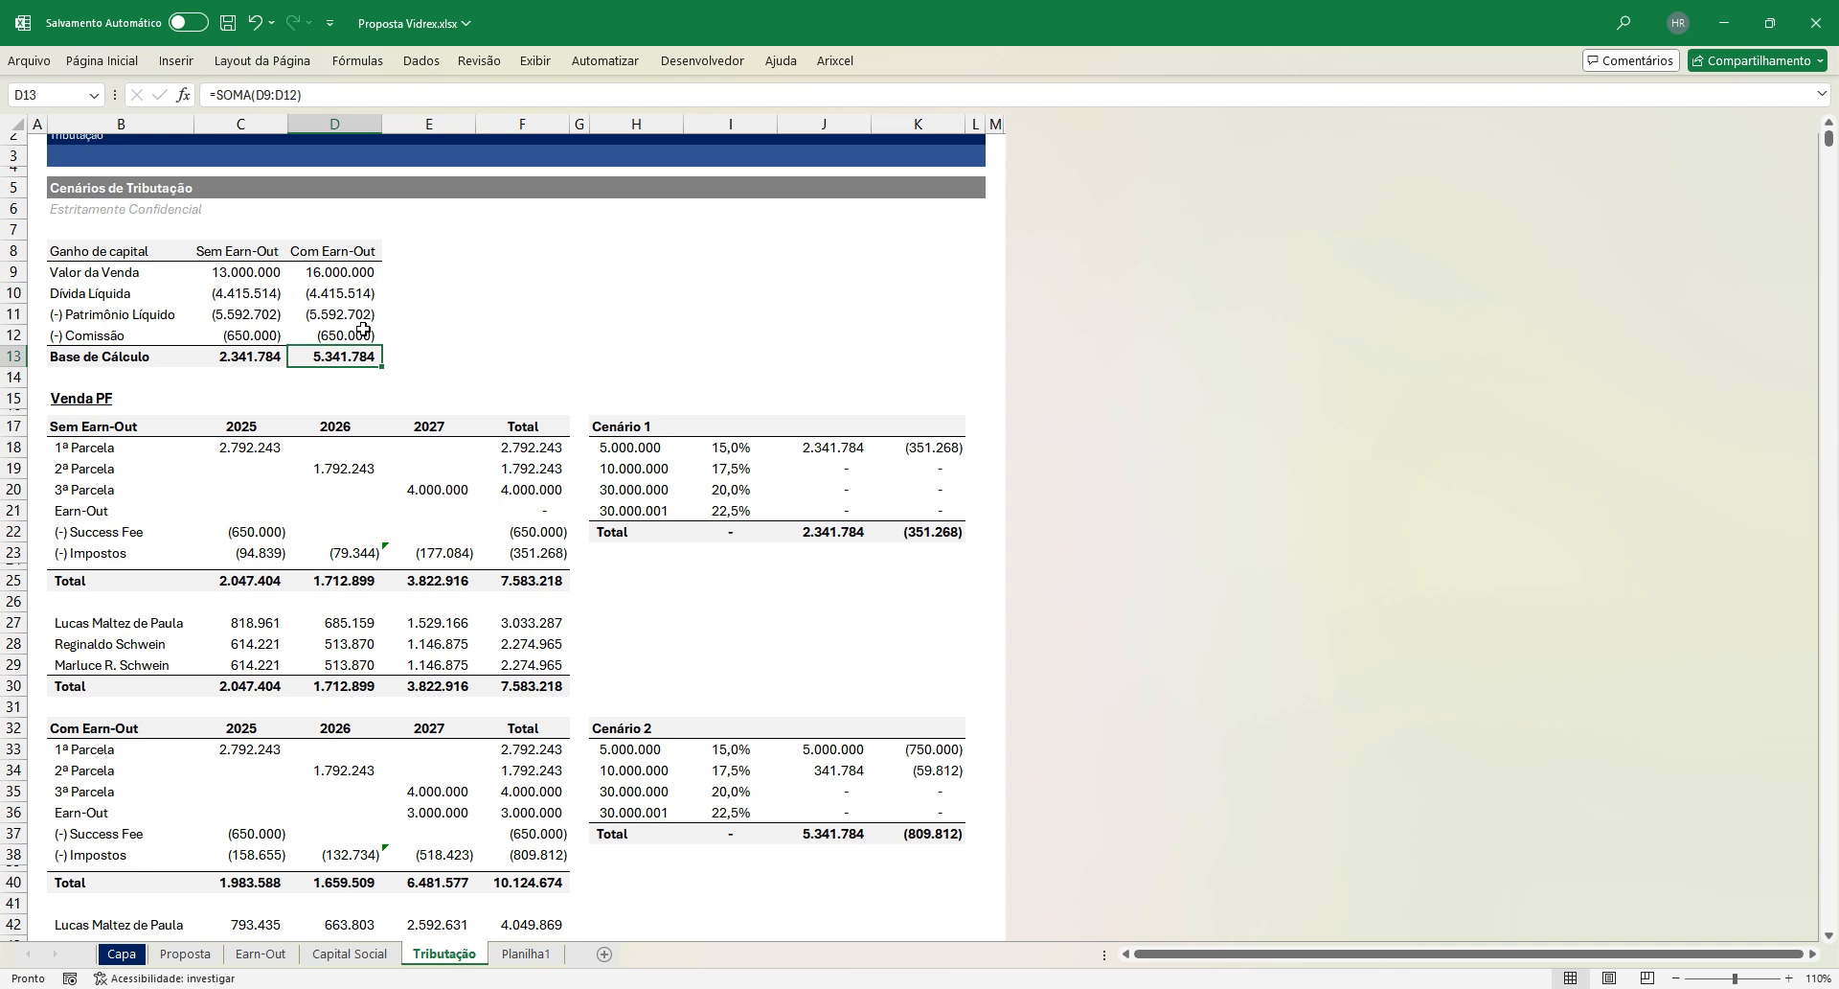